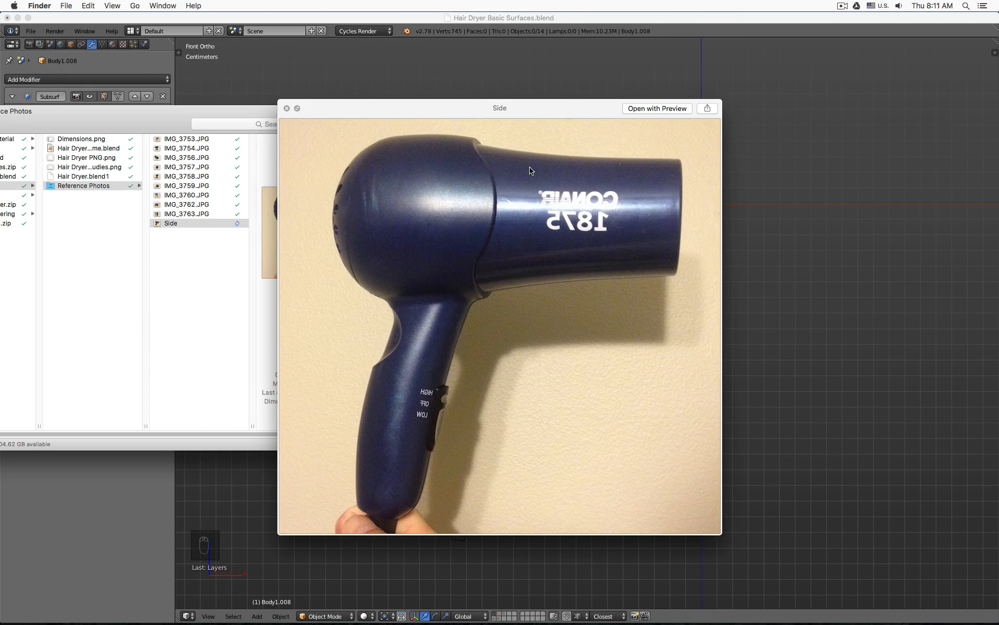
Step: Add Side.png from the Reference Photos folder as a background image behind the hair dryer surfaces
left_click(766, 208)
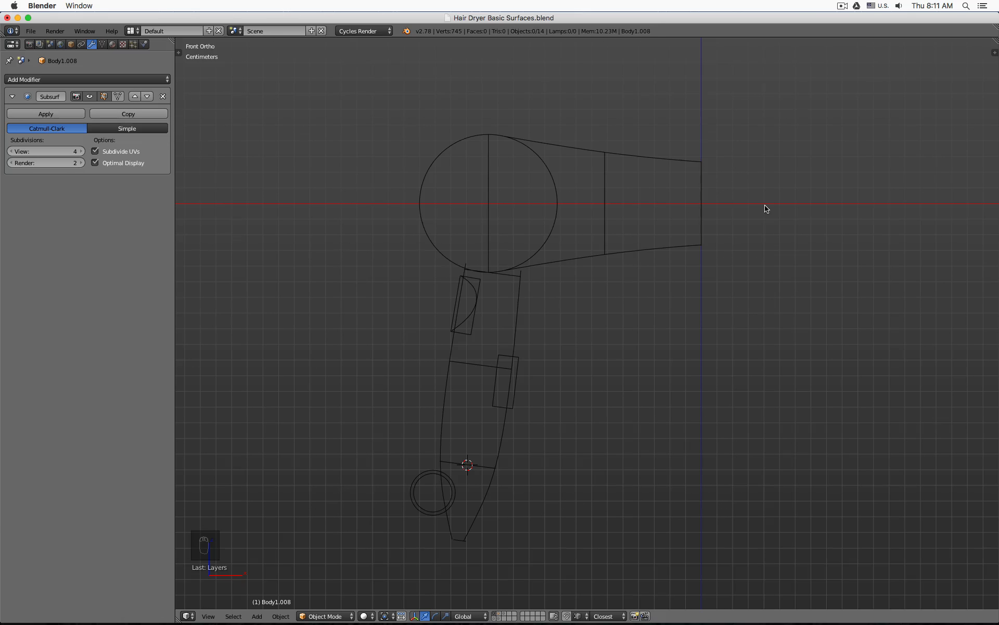
key("n")
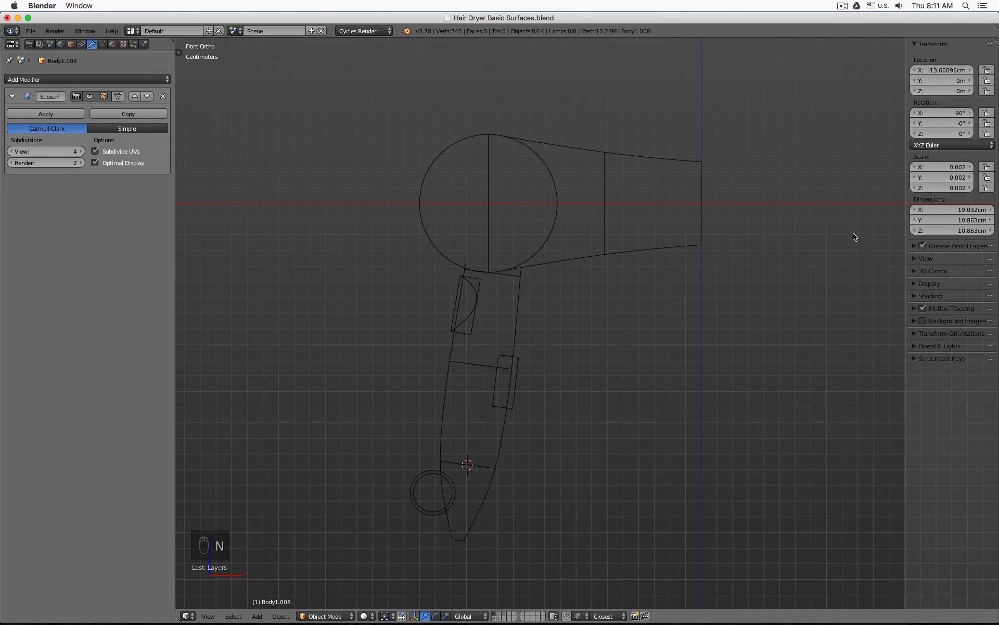
left_click(915, 321)
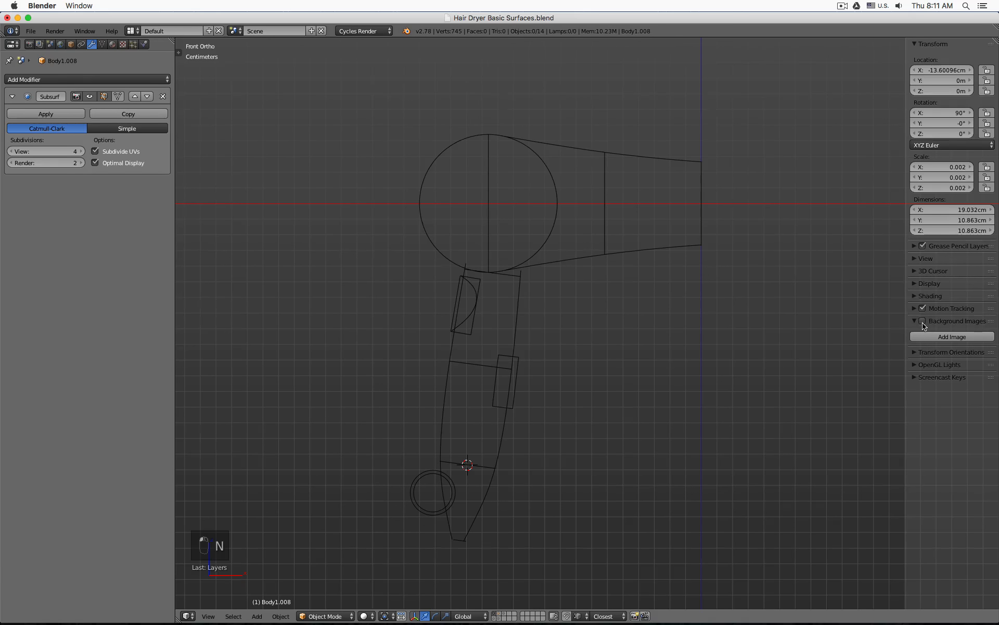
left_click(933, 336)
left_click(962, 397)
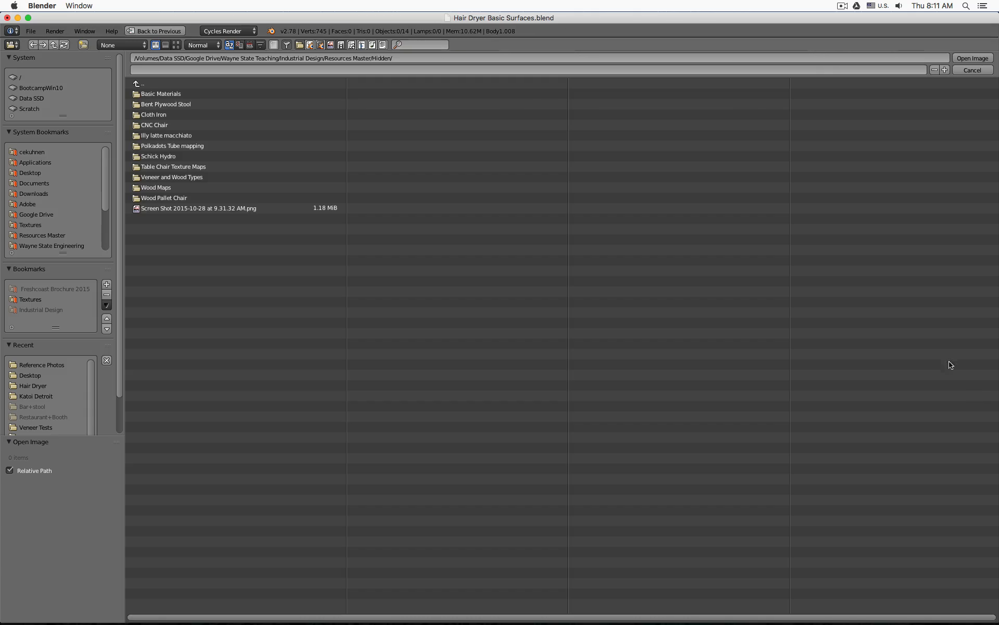
left_click(49, 365)
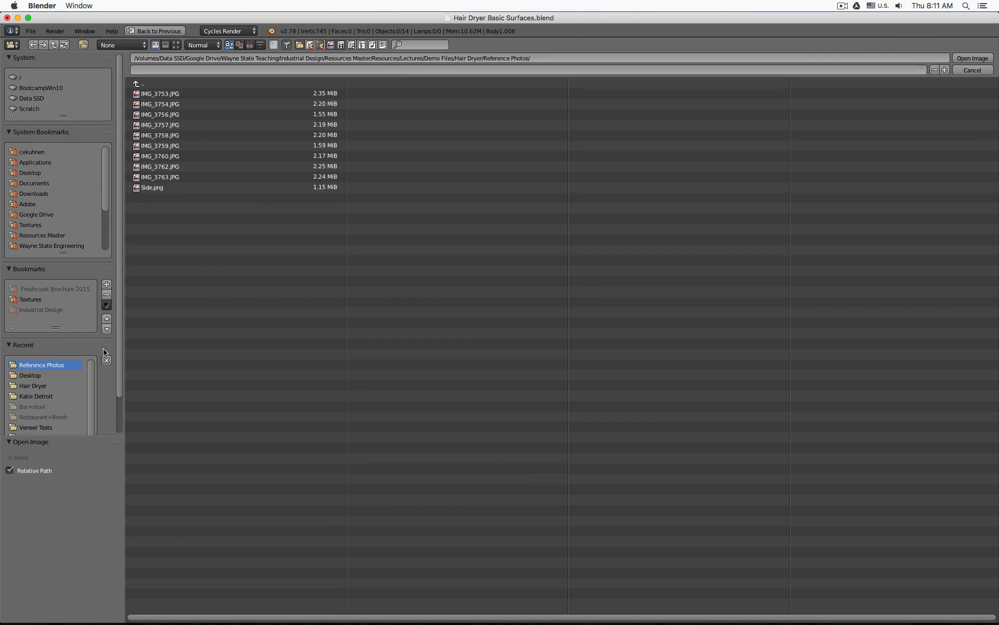
left_click(191, 188)
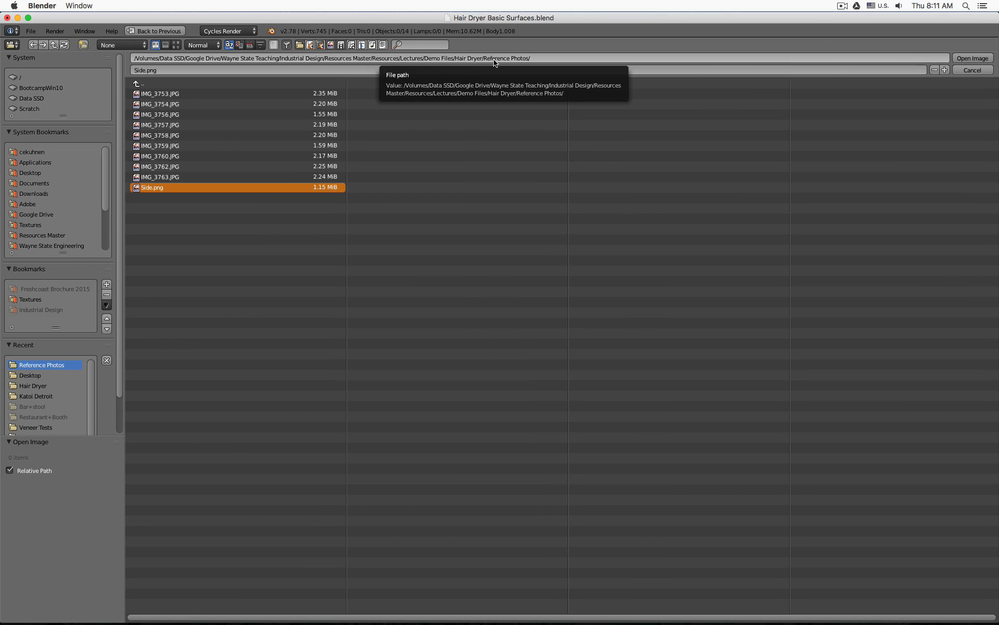
left_click(983, 59)
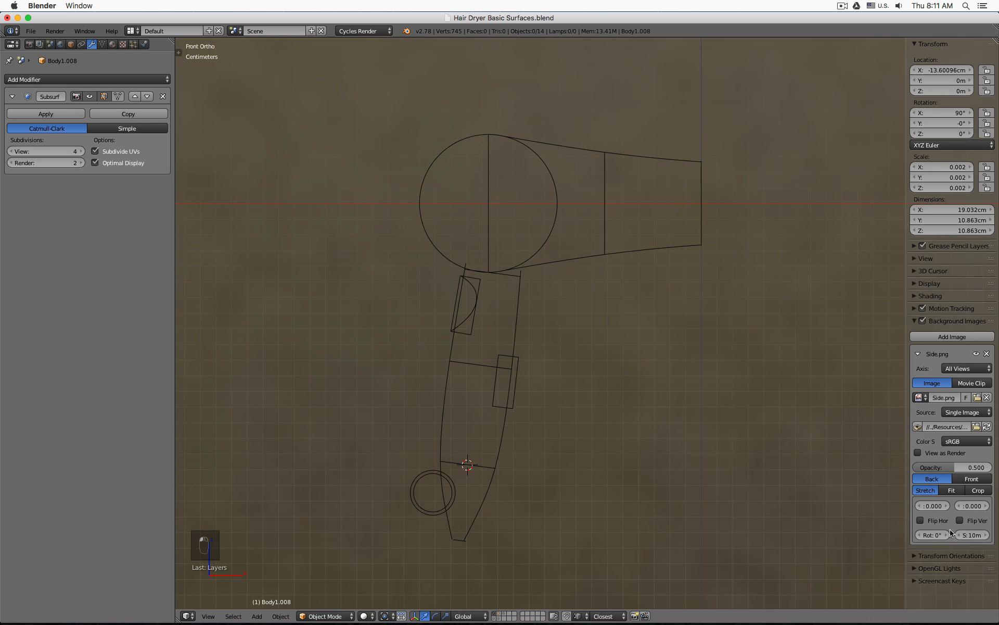
Step: Set the background image size to 23 cm and shift it to about X -0.094, Y -0.060 to align with the dryer outline
left_click(970, 536)
type("23")
key("Return")
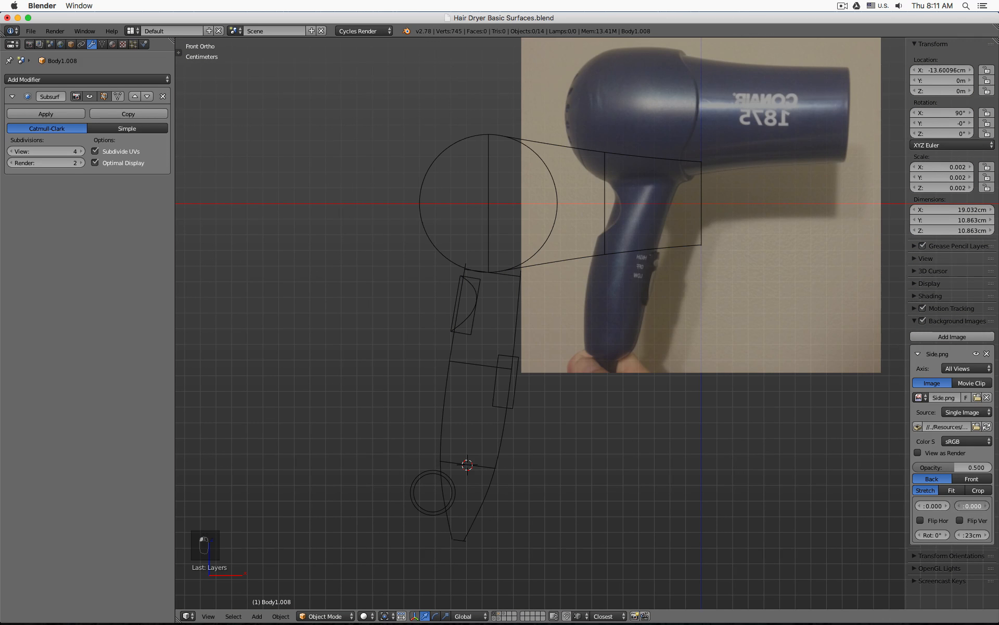
left_click_drag(972, 507, 924, 512)
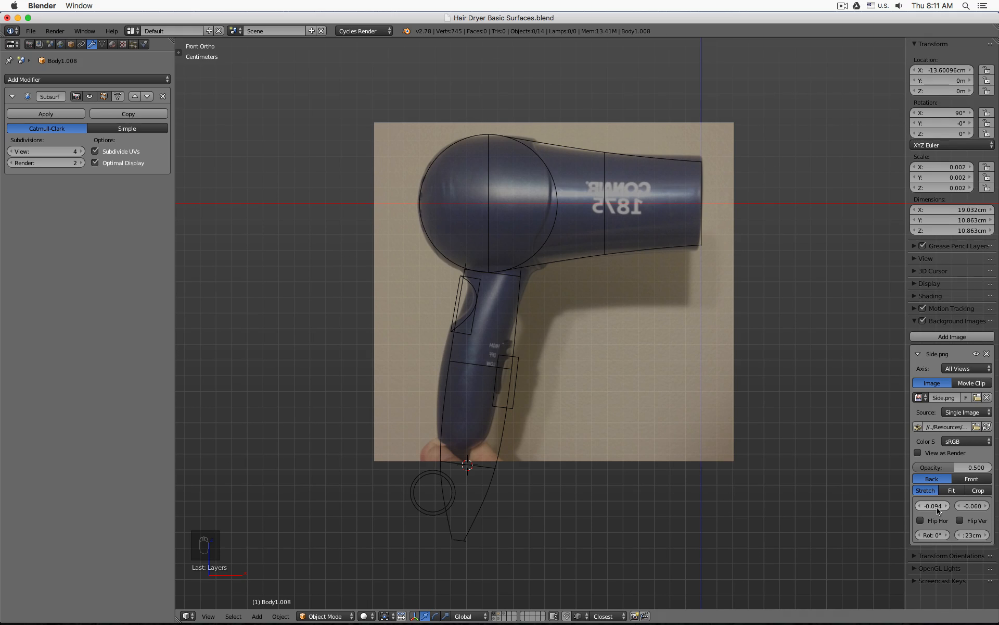
Step: Try a background image size of 22 cm against the dryer outline
left_click(970, 536)
key("Right")
type("2")
key("Return")
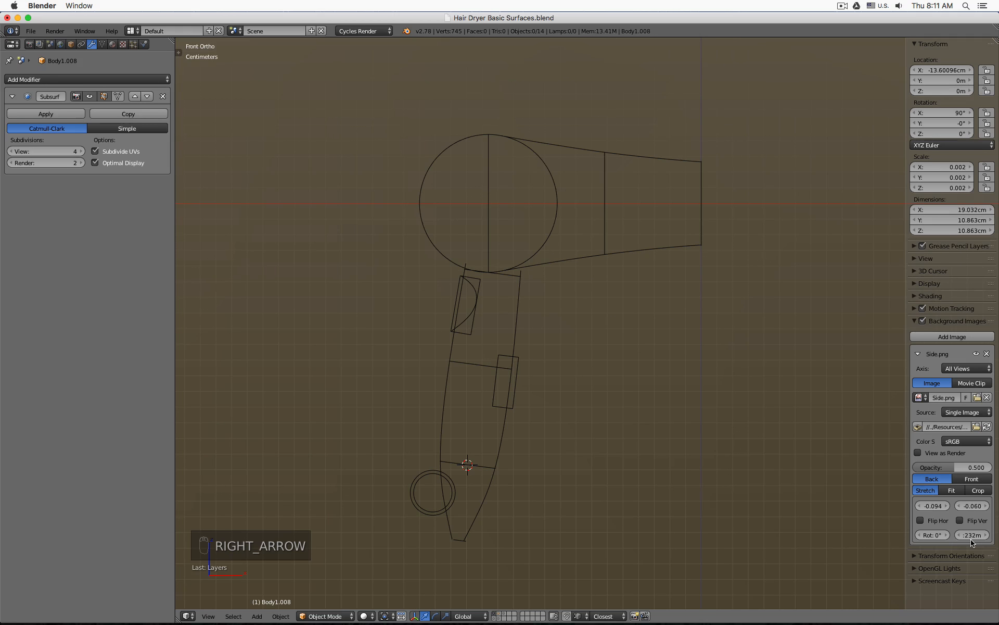
left_click(972, 536)
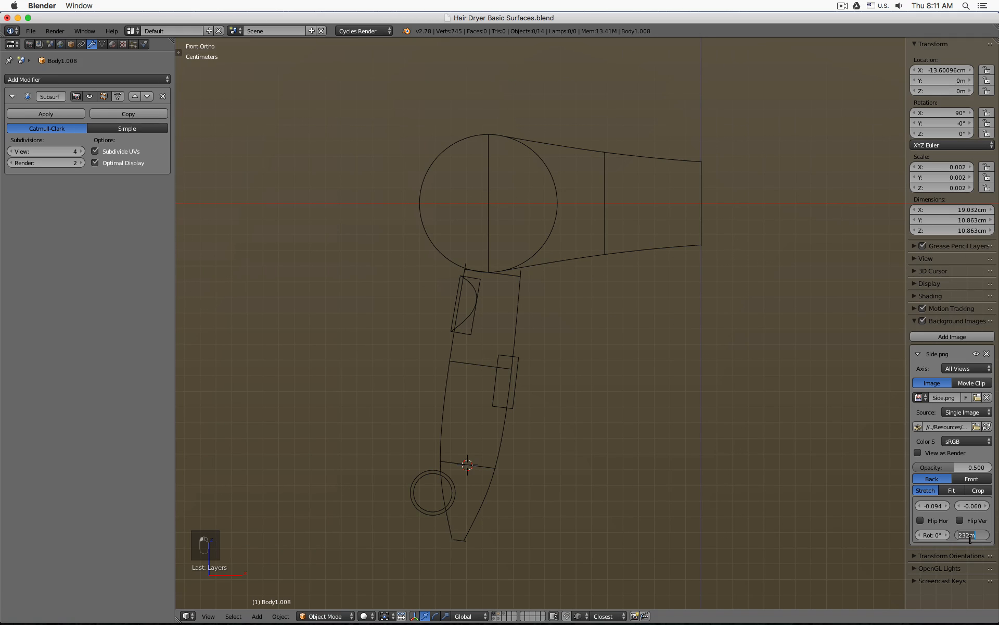
type("2")
key("Return")
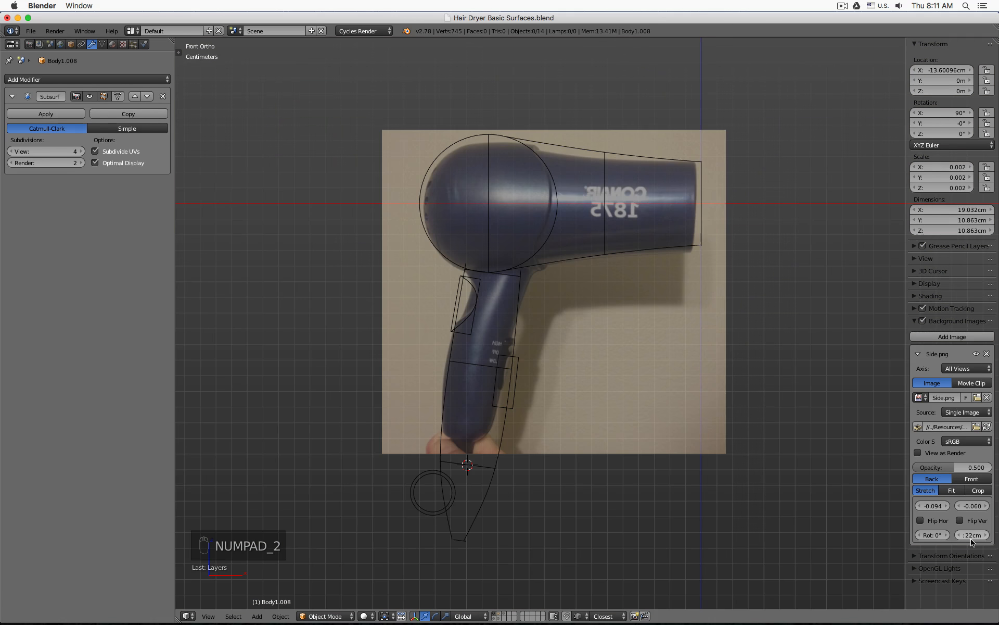
Step: Try a background image size of 24 cm, and return it to 23 cm
left_click(971, 537)
key("Right")
type("4")
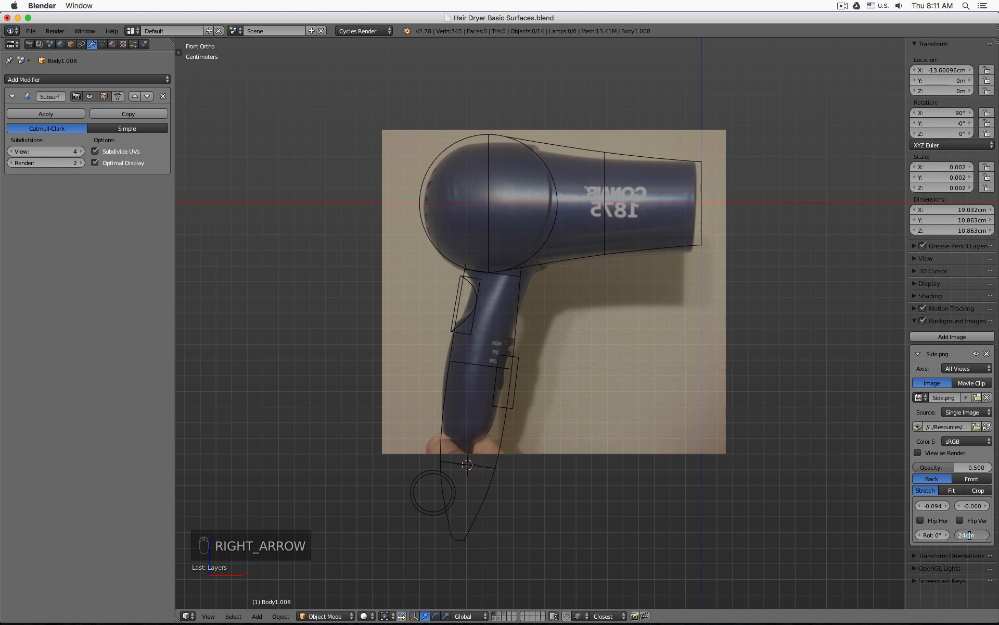
key("Return")
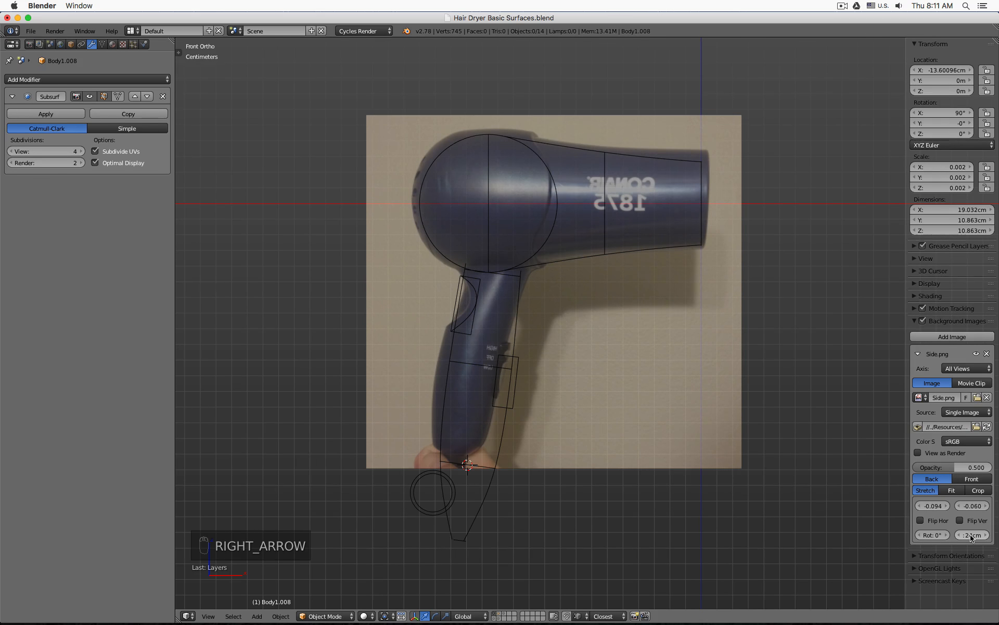
left_click(971, 536)
type("3")
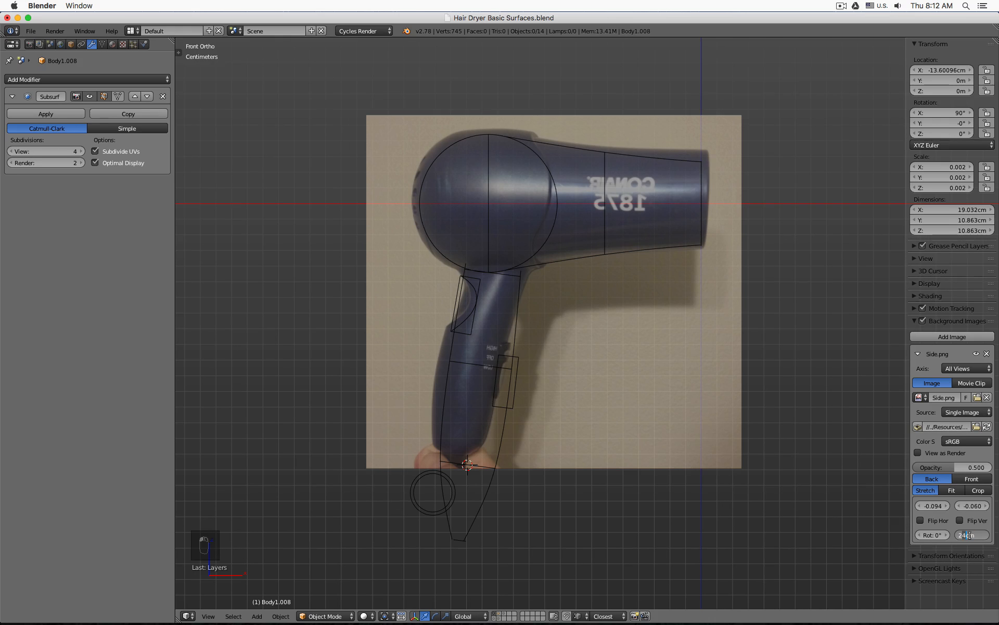
key("Return")
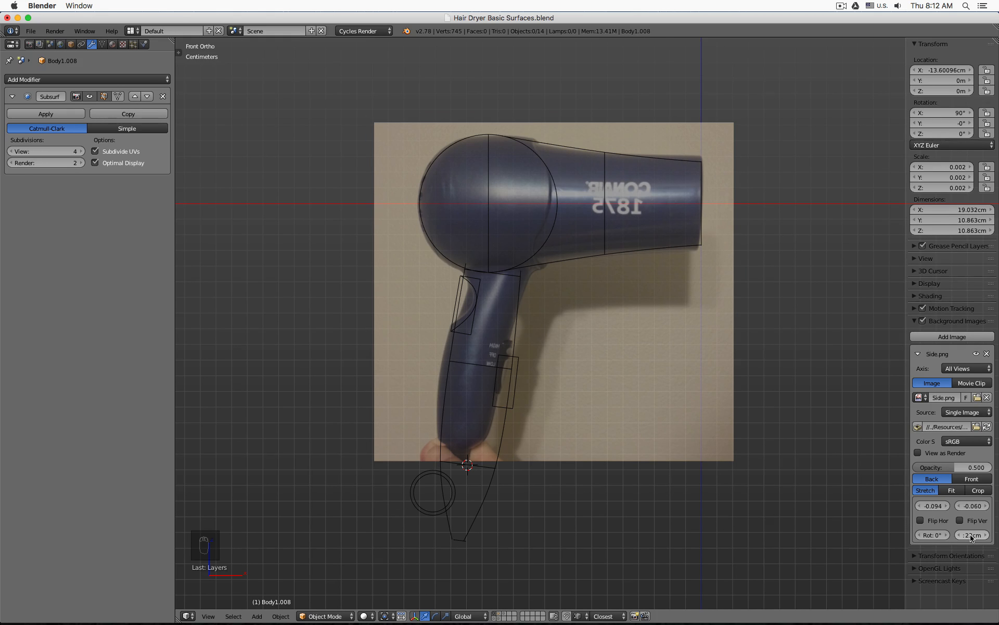
Step: Try a background image size of 22.5 cm, and restore it to 23 cm
left_click(973, 538)
key("Home")
type("5")
key("Return")
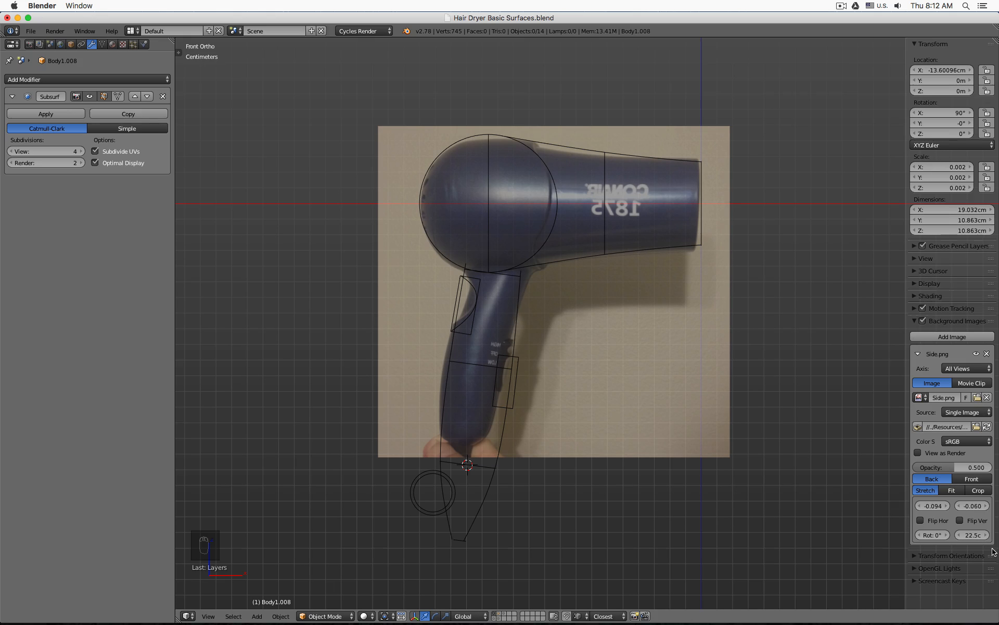
left_click(967, 538)
left_click(967, 538)
key("shift+Right")
key("shift+Right")
type("3")
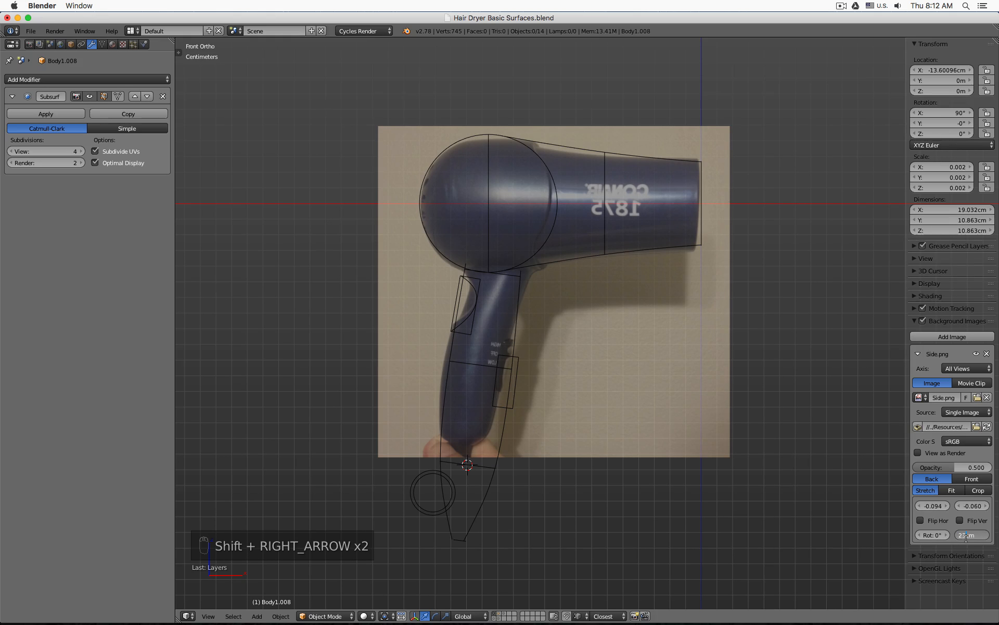
key("Return")
Step: Rotate the notch curve and its surrounding box at the upper handle to about 18° and move them over the photo's recess
scroll(717, 190, "up", 6)
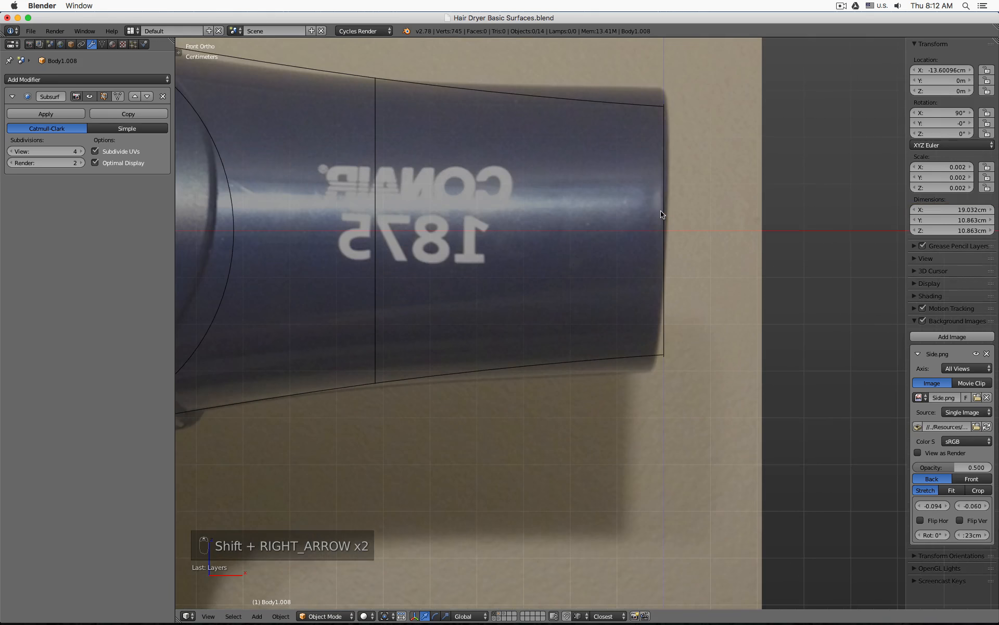
scroll(609, 253, "down", 4)
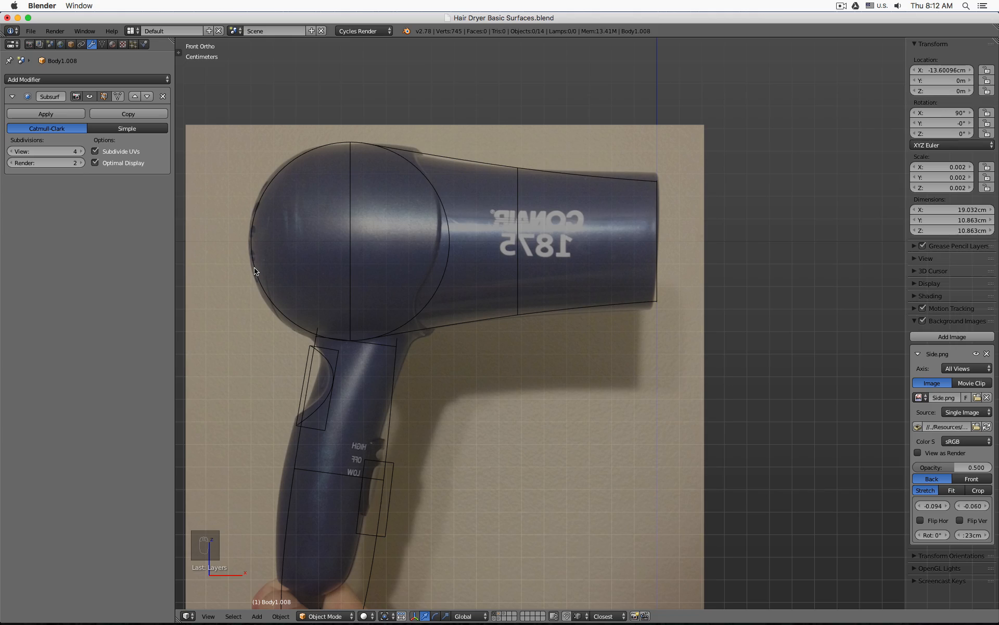
scroll(571, 373, "down", 2)
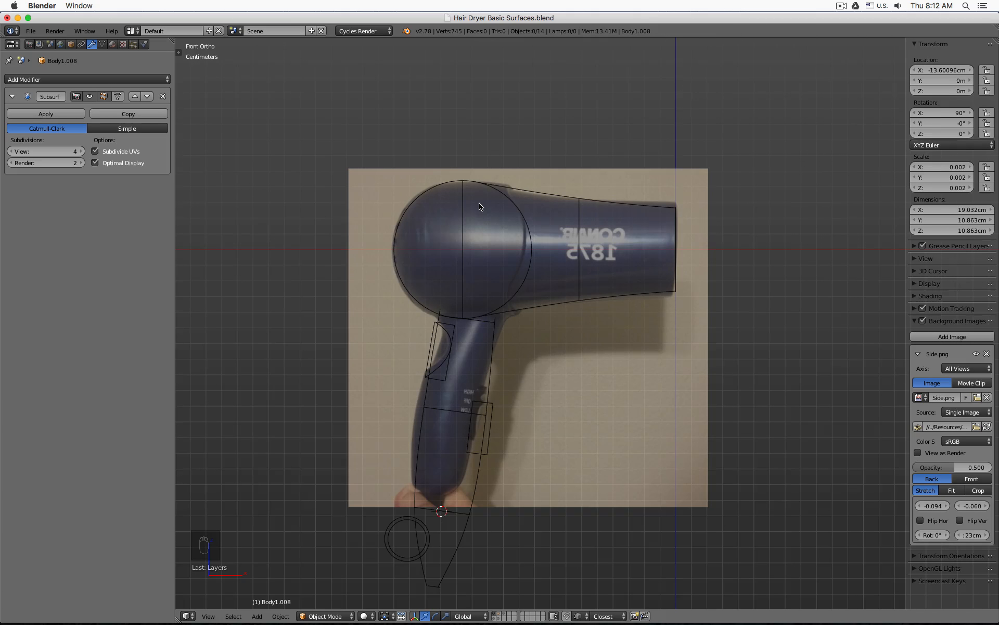
scroll(479, 203, "up", 2)
middle_click_drag(495, 323, 589, 183, "shift")
scroll(566, 197, "up", 4)
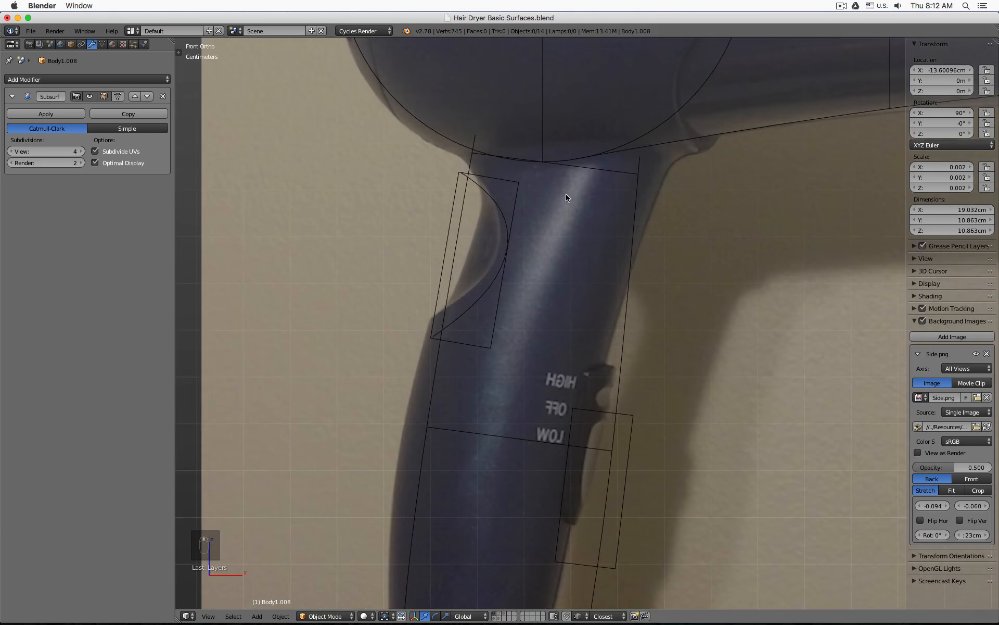
key("b")
left_click_drag(511, 223, 530, 208)
key("r")
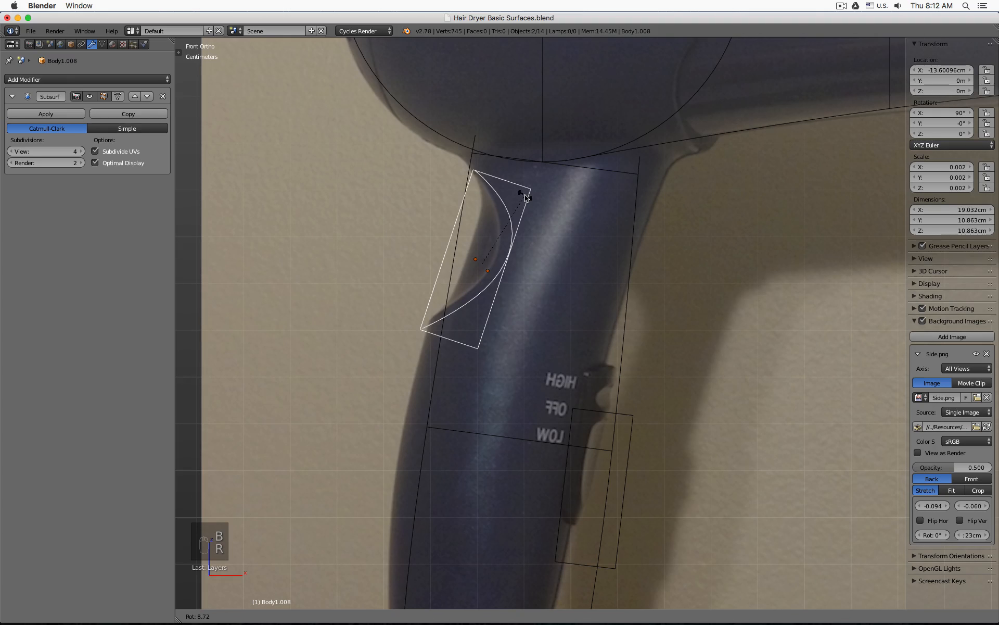
left_click(525, 201)
key("g")
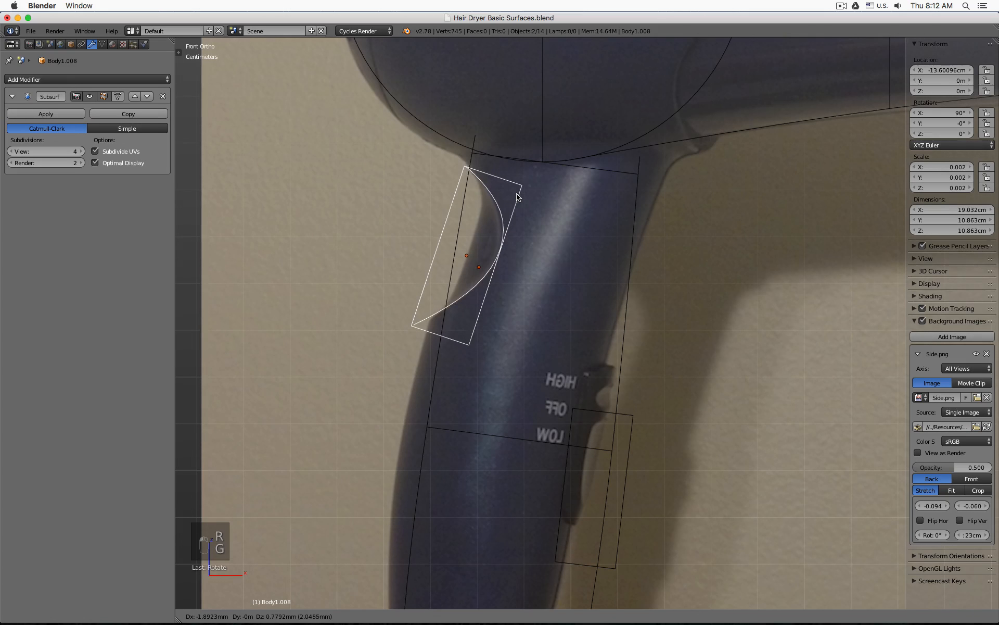
left_click(516, 196)
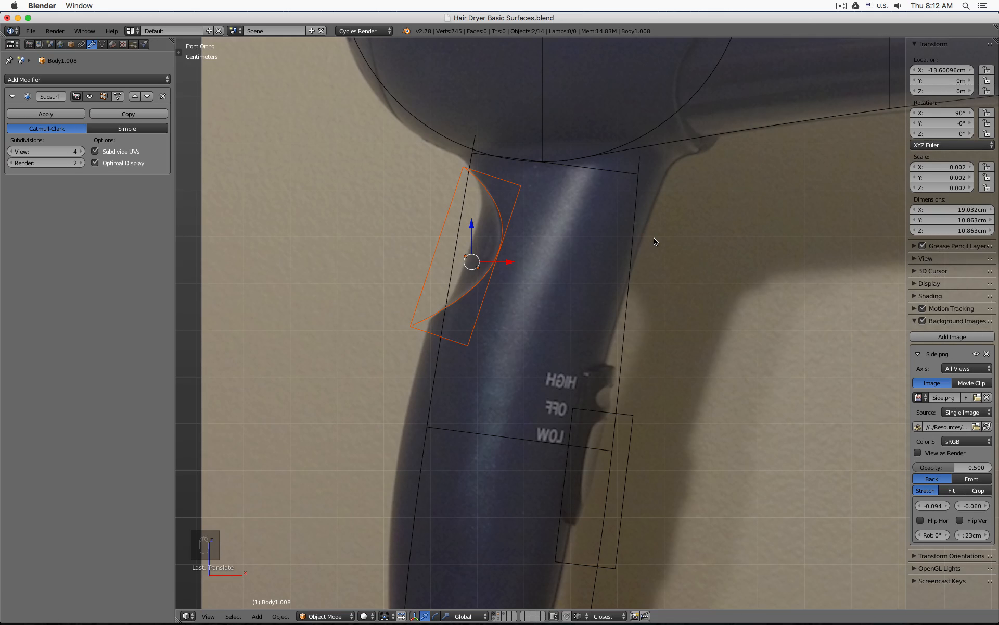
Step: Rotate the three handle cross-sections together to about 13° and move them onto the handle in the photo
right_click(485, 198)
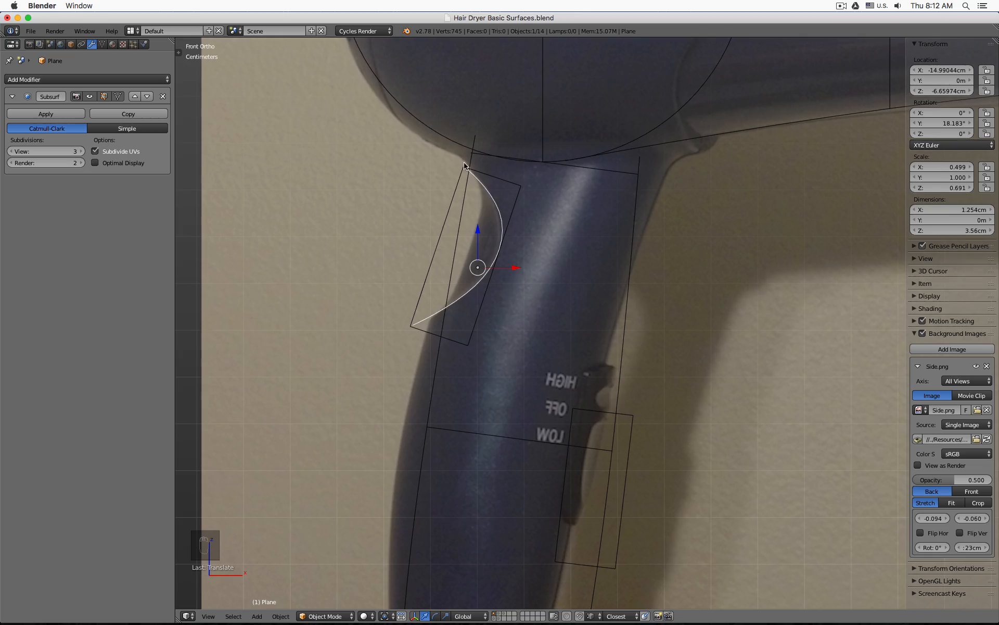
scroll(585, 324, "down", 3)
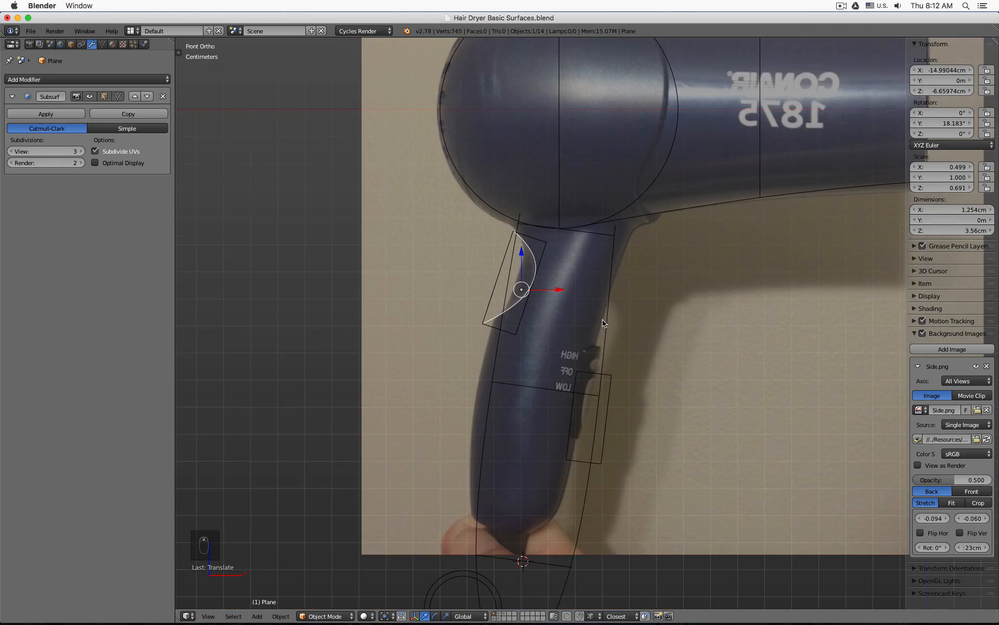
scroll(669, 318, "down", 2)
key("a")
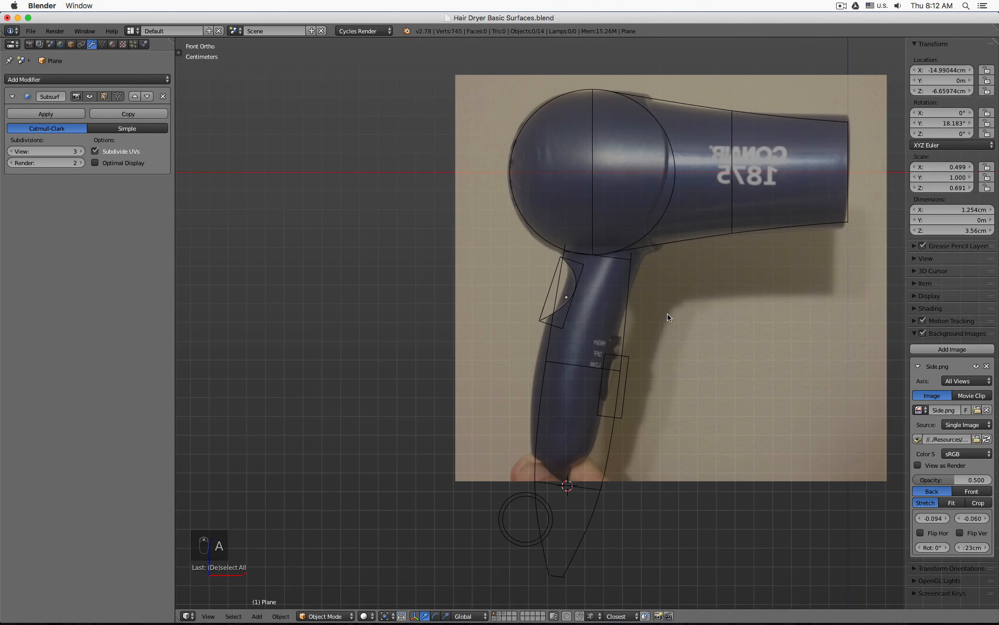
right_click(619, 260)
right_click(587, 367, "shift")
right_click(589, 487, "shift")
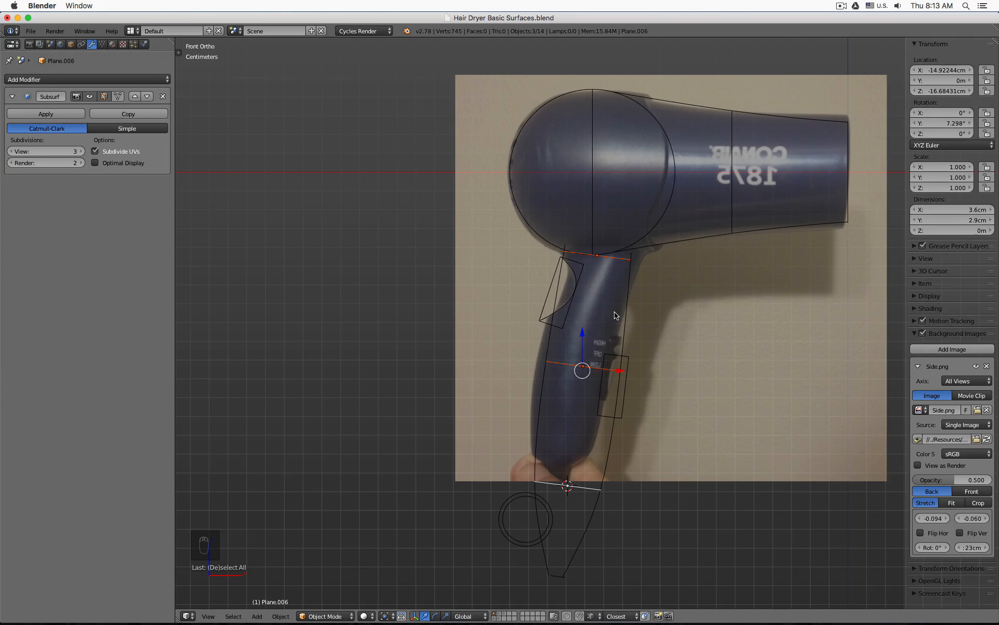
key("r")
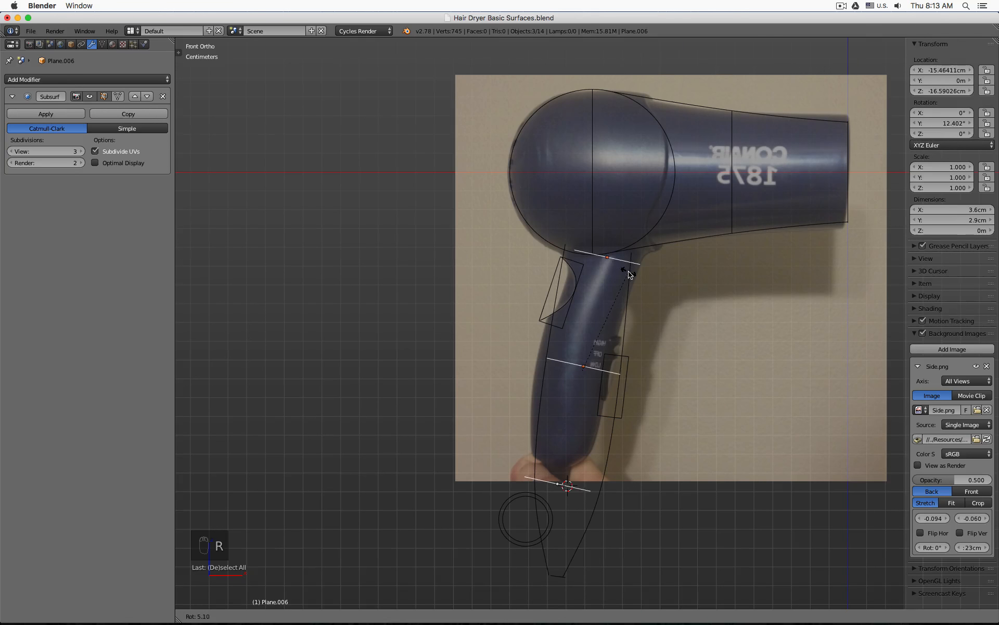
left_click(628, 274)
key("g")
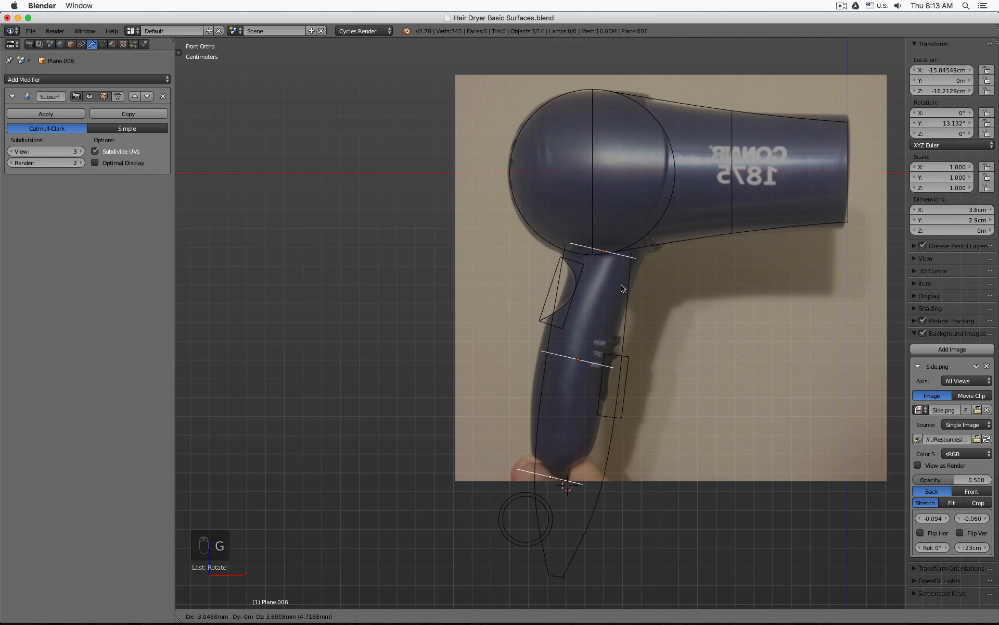
left_click(573, 359)
Step: Move the middle handle cross-section to about X -14.57, Z -9.91 cm and the lowest one to about X -15.21, Z -14.19 cm
right_click(568, 358)
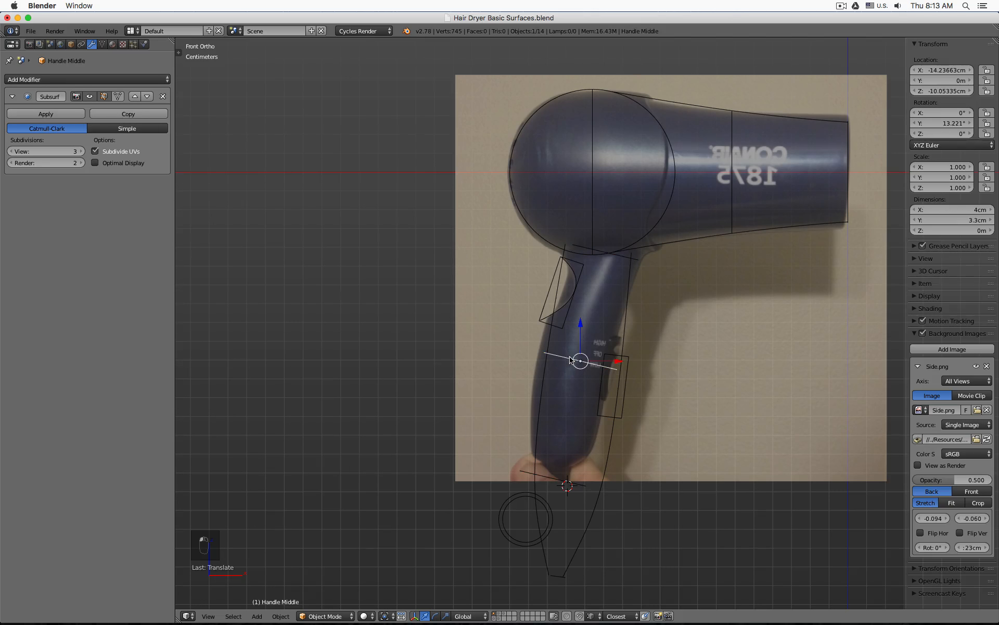
key("g")
left_click(564, 358)
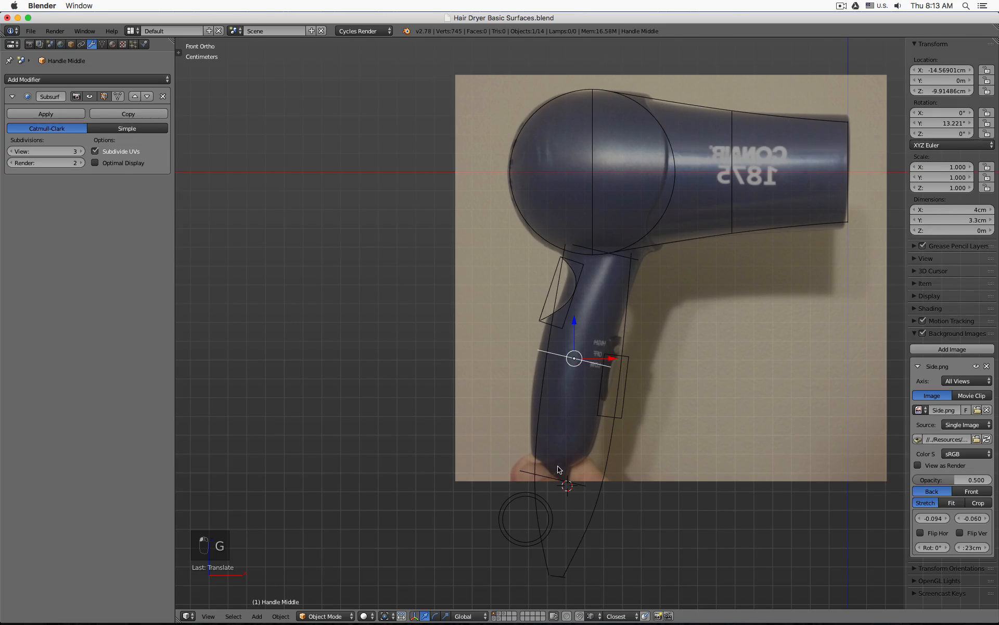
right_click(559, 478)
key("g")
left_click(565, 436)
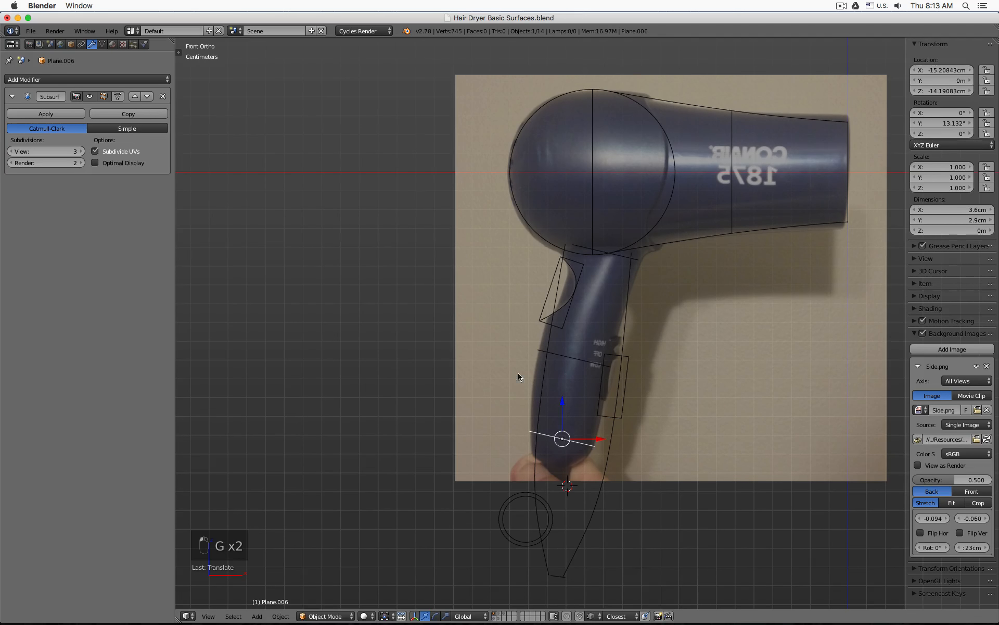
scroll(635, 355, "up", 4)
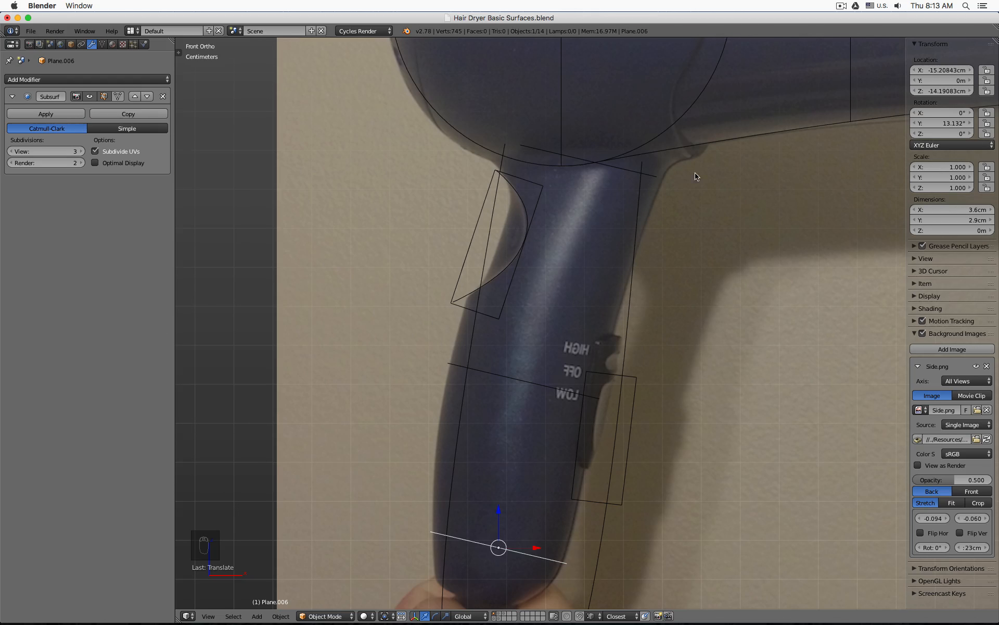
Step: Select the handle's side outline curve and apply its Mirror modifier
scroll(664, 246, "down", 3)
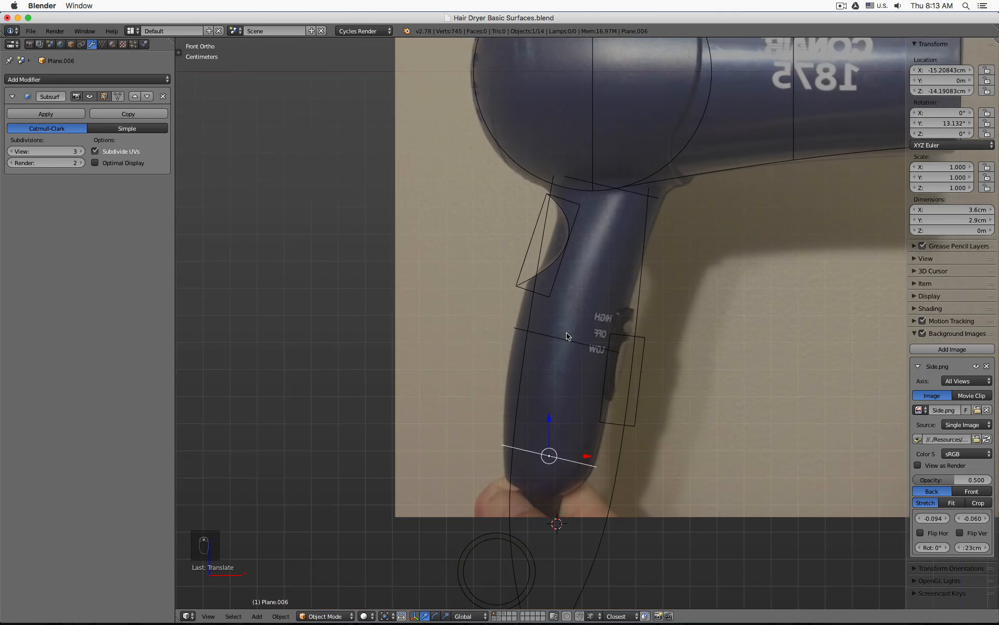
right_click(569, 336)
right_click(629, 197)
right_click(647, 260)
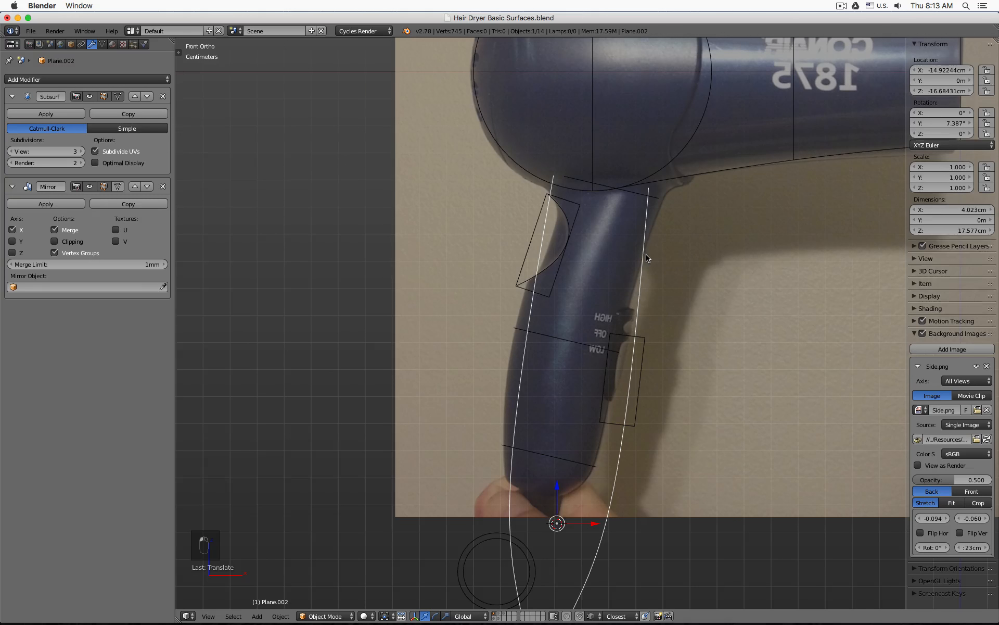
scroll(650, 265, "down", 3)
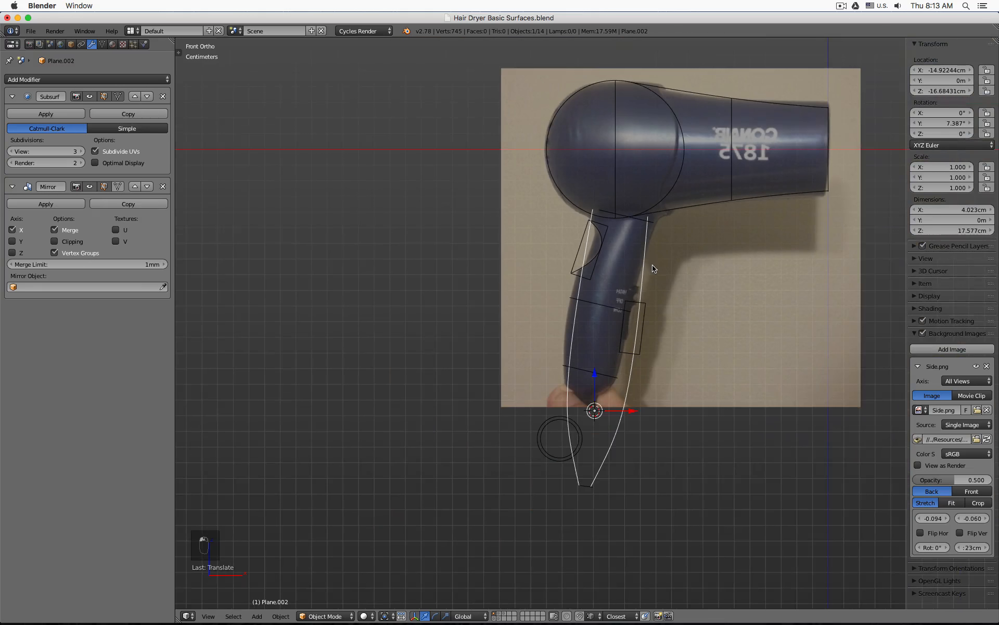
left_click(64, 205)
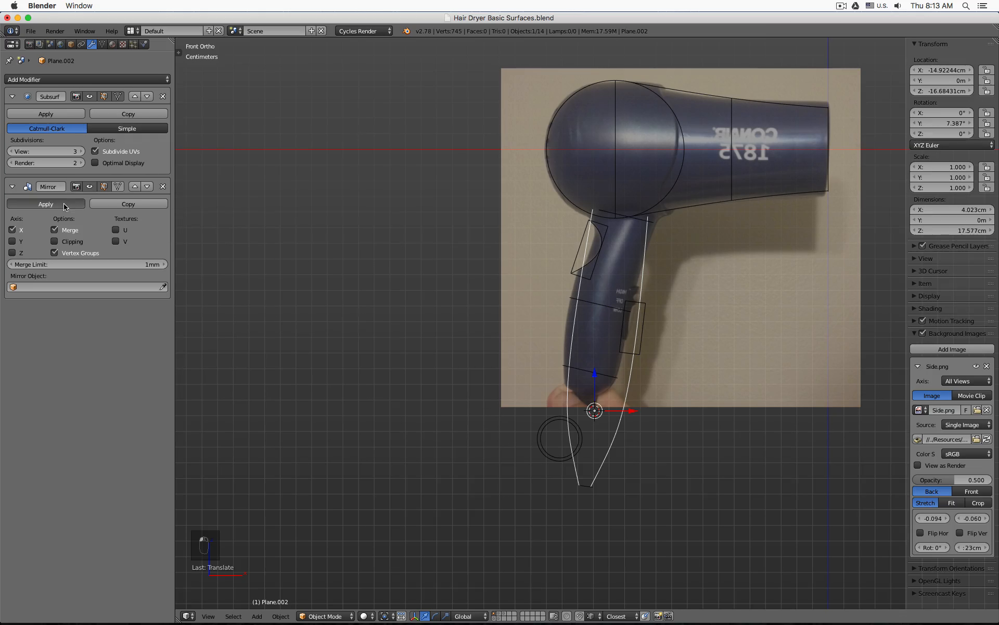
Step: Edit the outline's switch-side half, moving its top vertex and the next one down onto the handle edge in the photo
key("Tab")
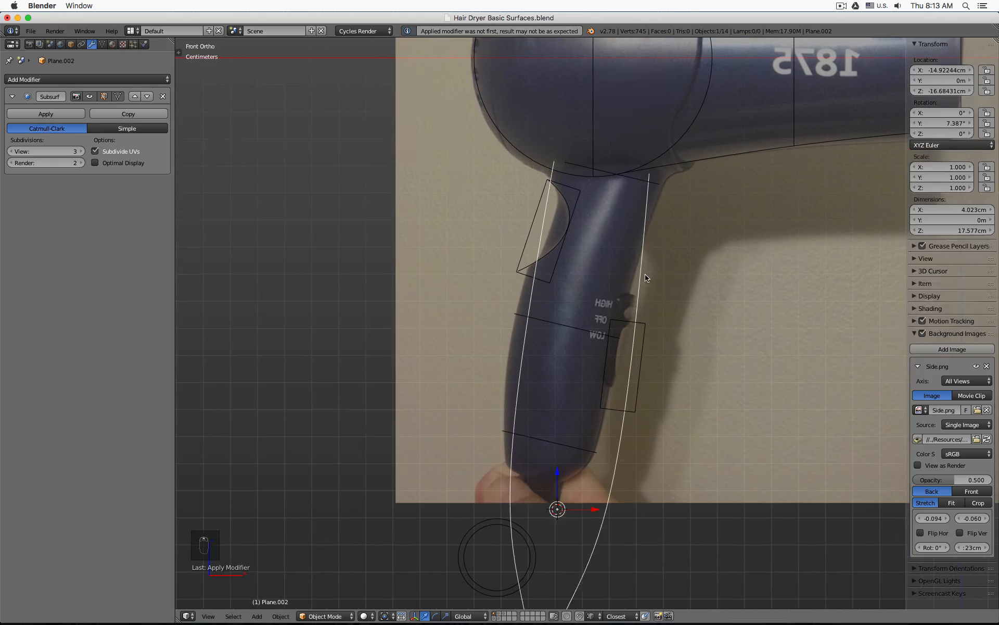
scroll(648, 270, "up", 3)
left_click(656, 175)
key("g")
left_click(700, 174)
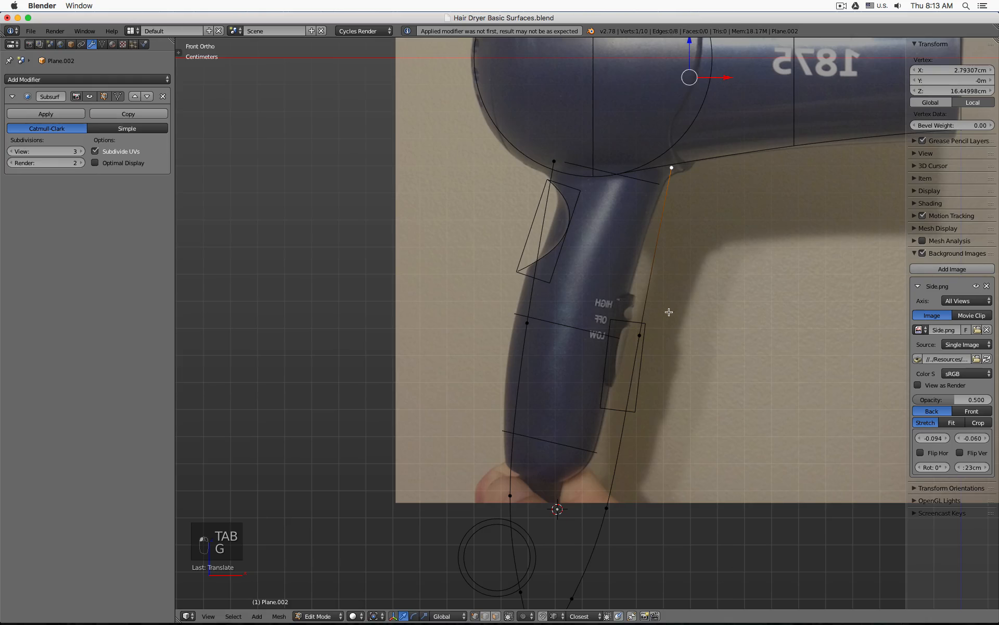
left_click(651, 332)
key("g")
left_click(627, 321)
Step: Pull the three lowest vertices of the switch-side outline up toward the bottom end of the handle in the photo
middle_click_drag(634, 429, 634, 320, "shift")
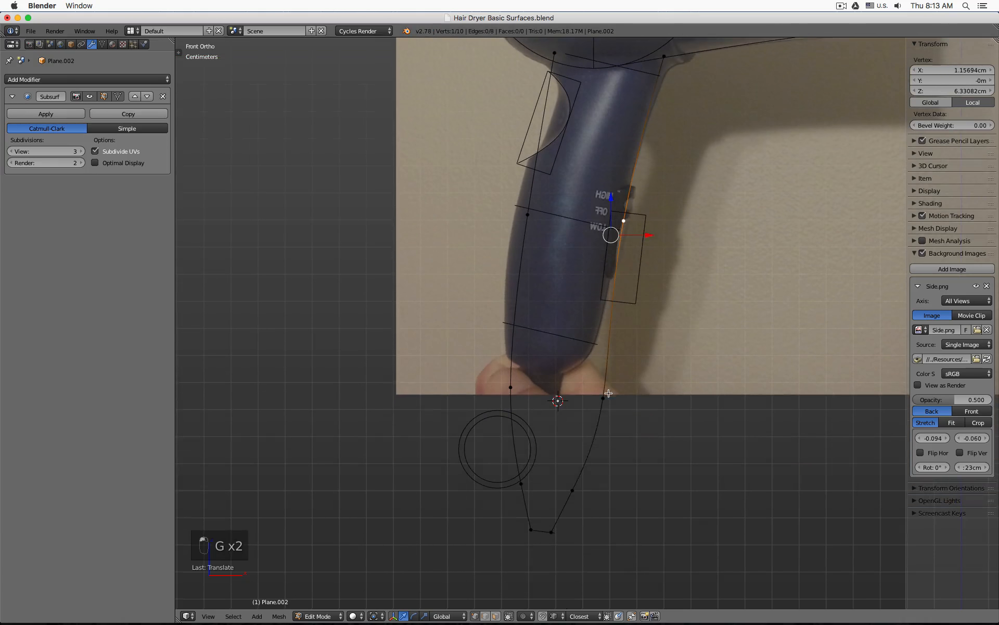
left_click(608, 376)
key("g")
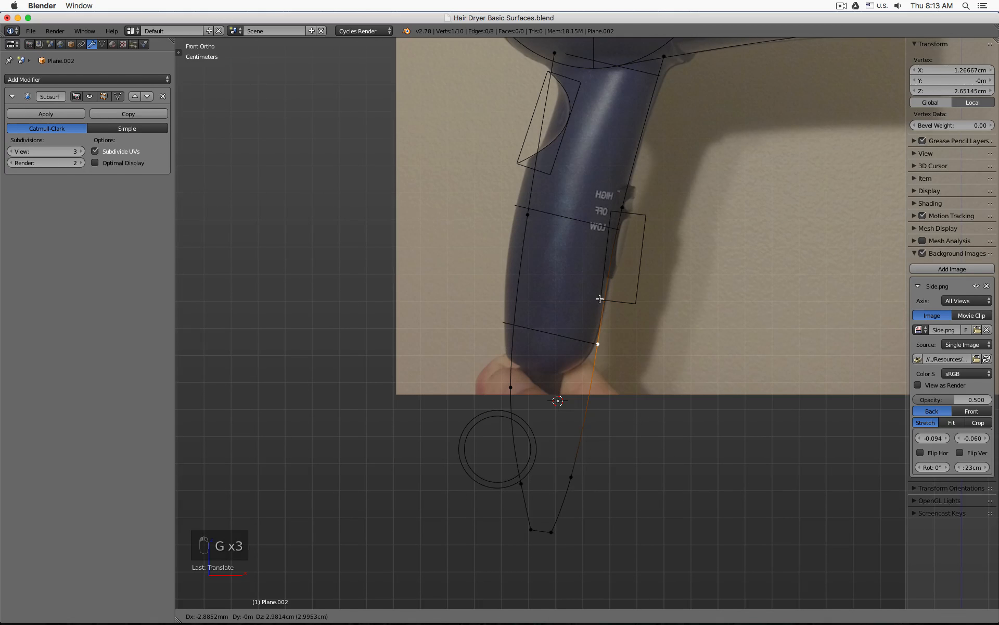
left_click(596, 321)
left_click(574, 477)
key("g")
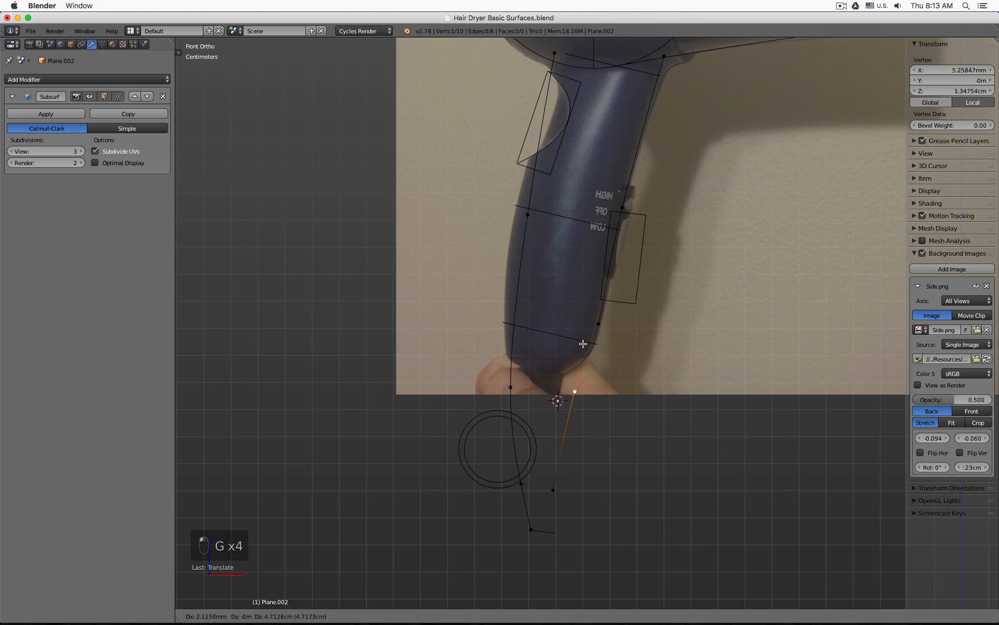
left_click(595, 310)
left_click(559, 477)
key("g")
left_click(577, 321)
Step: Reposition the switch-side outline's lower vertices along the handle edge and bring the end vertex to the handle's bottom tip
left_click(588, 340)
key("g")
left_click(599, 358)
left_click(610, 311)
key("g")
left_click(625, 263)
left_click(566, 380)
key("g")
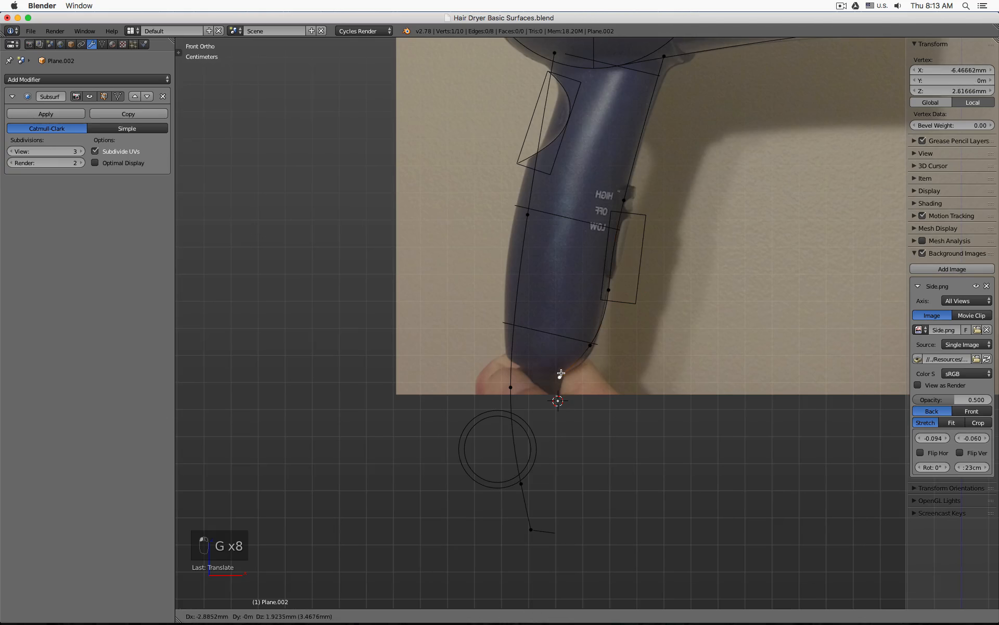
left_click(561, 381)
Step: Fine-tune the bottom corner vertex and the two vertices beside the switch to follow the photo's handle edge
left_click(592, 347)
key("g")
left_click(594, 362)
middle_click_drag(640, 313, 619, 402, "shift")
left_click(589, 380)
key("g")
left_click(587, 381)
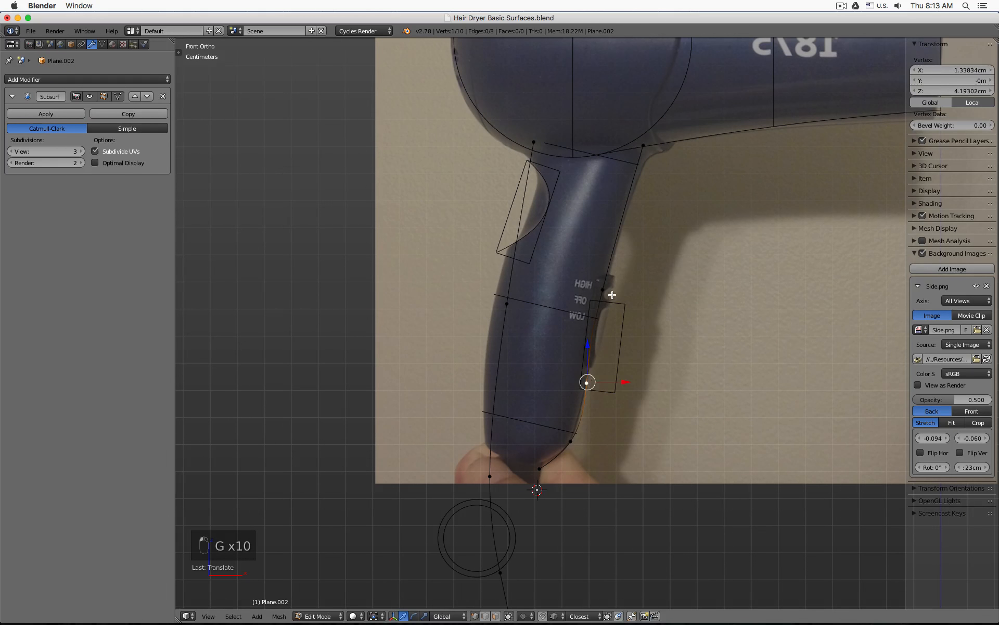
left_click(607, 292)
key("g")
left_click(609, 291)
Step: Raise the switch-side outline's top vertex into the round housing and its second vertex above the switch, and adjust the third
left_click(646, 142)
key("g")
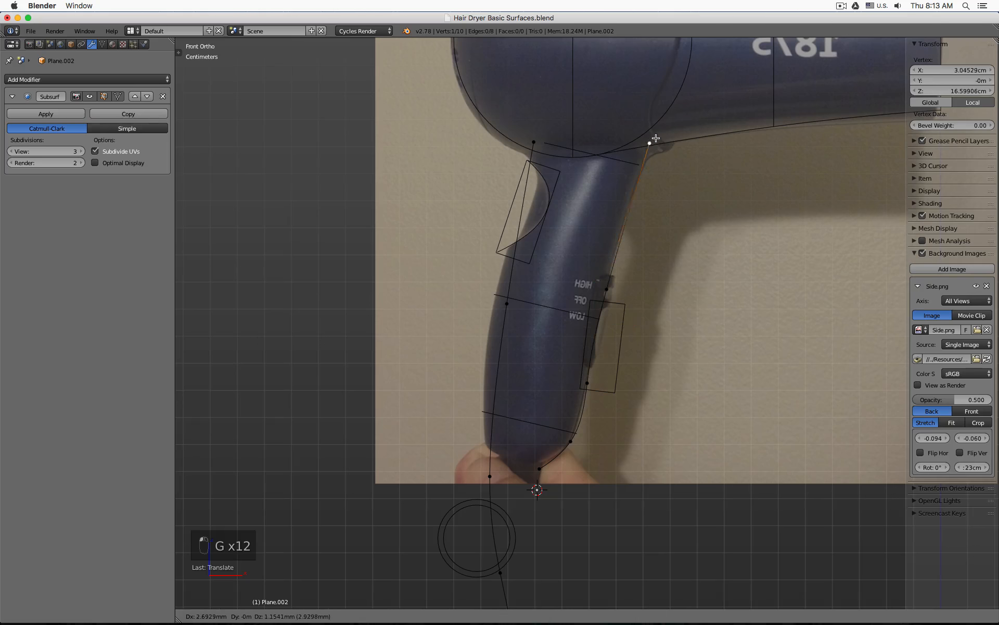
left_click(654, 137)
left_click(612, 284)
key("g")
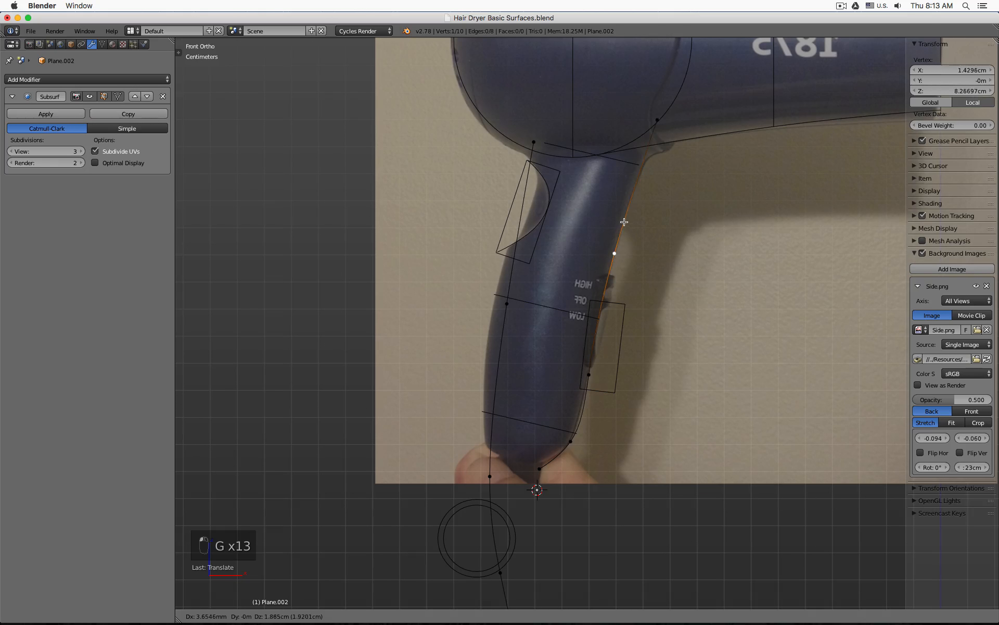
left_click(621, 247)
left_click(588, 375)
key("g")
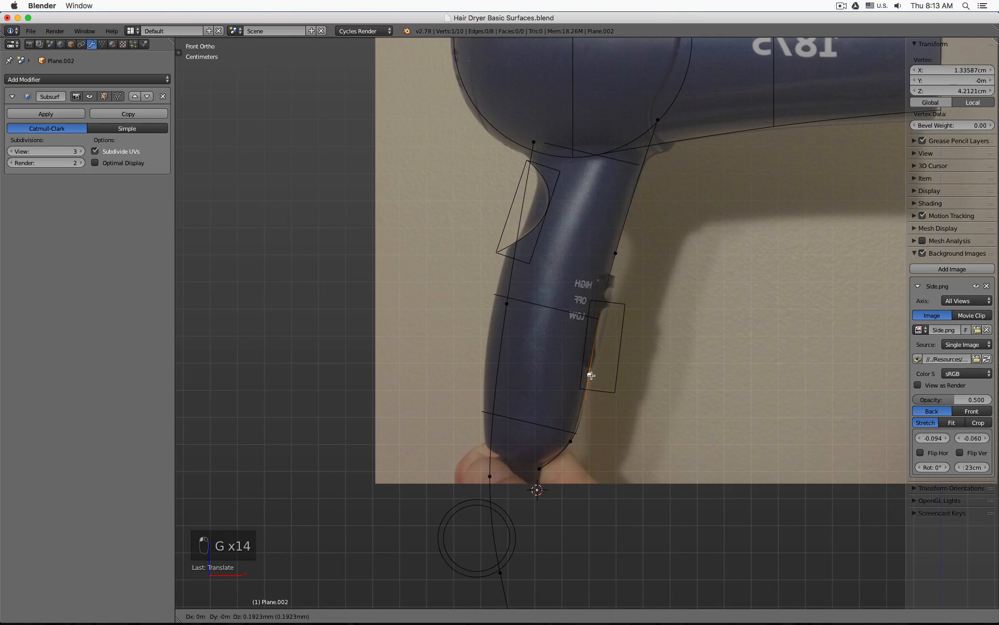
left_click(588, 377)
Step: Adjust the switch-side outline's corner vertex and end vertex to match the handle's rounded bottom
left_click(571, 442)
key("g")
left_click(573, 446)
left_click(539, 469)
key("g")
left_click(538, 464)
left_click(570, 443)
key("g")
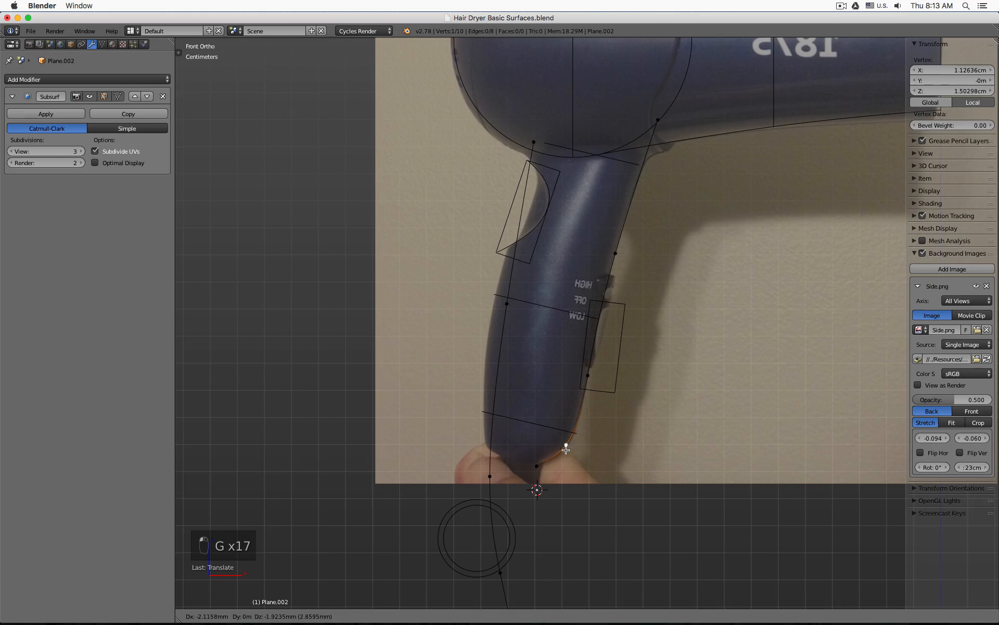
left_click(568, 450)
Step: Move the notch-side outline's top and middle vertices onto the handle edge in the photo
key("ctrl+space")
scroll(620, 408, "down", 1)
left_click(556, 185)
key("g")
left_click(565, 167)
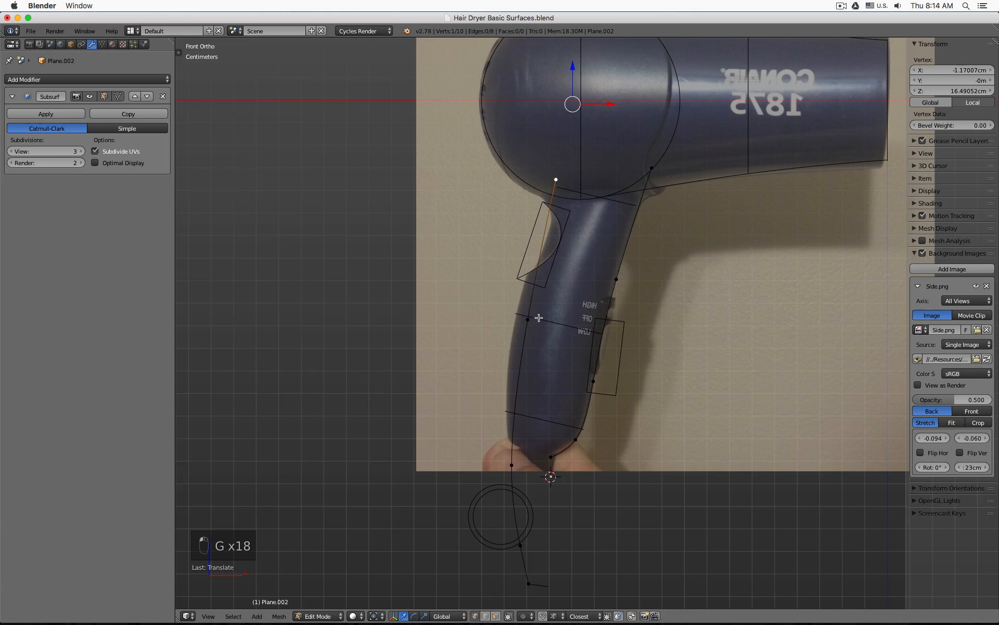
left_click(527, 319)
key("g")
right_click(552, 177)
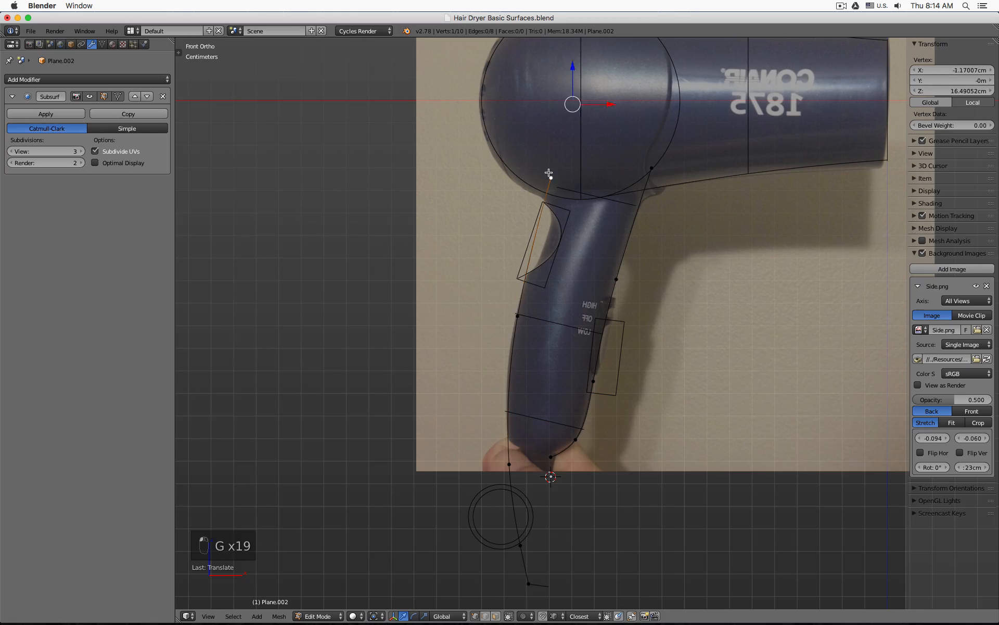
key("g")
Step: Fine-tune the notch-side outline's middle vertex and the vertex near the handle's bottom against the photo
right_click(519, 324)
key("g")
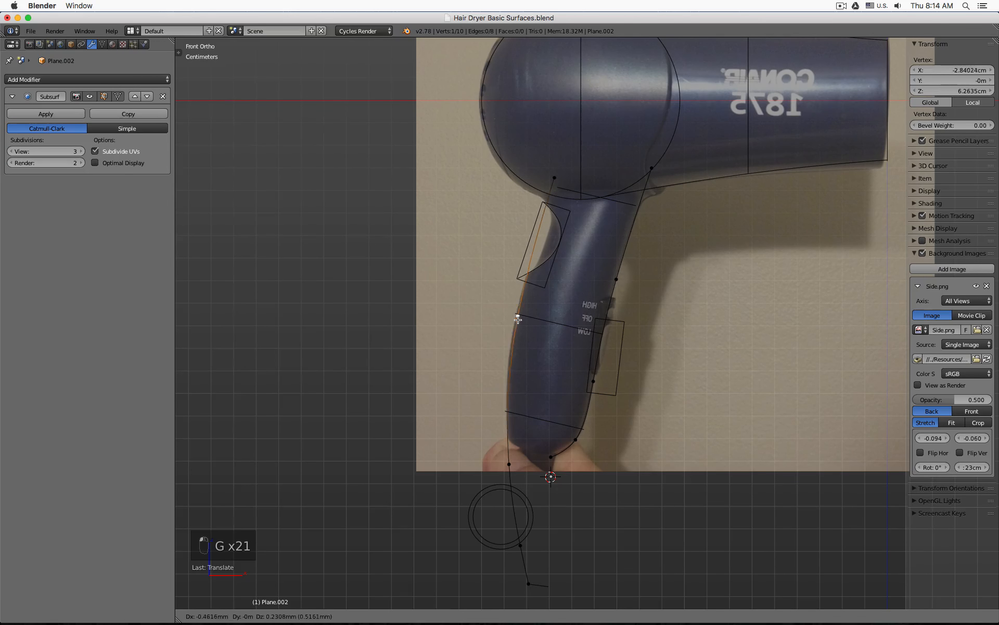
left_click(516, 324)
right_click(511, 463)
key("g")
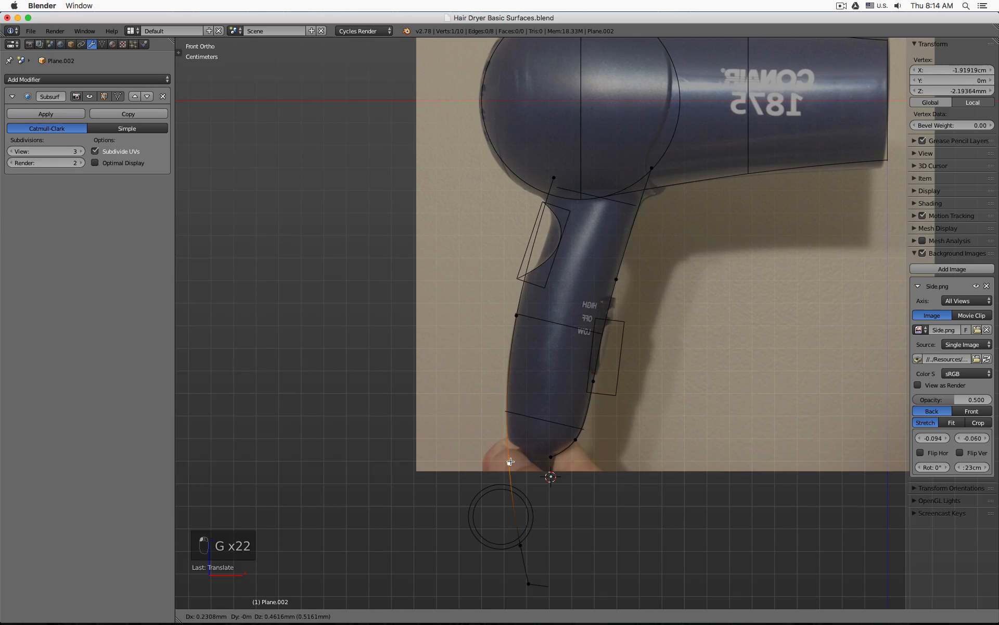
left_click(511, 462)
Step: Delete the notch-side outline's lowest vertex and move the new end vertex to about local X -8.2 mm, Z -2.9 cm
right_click(533, 582)
key("x")
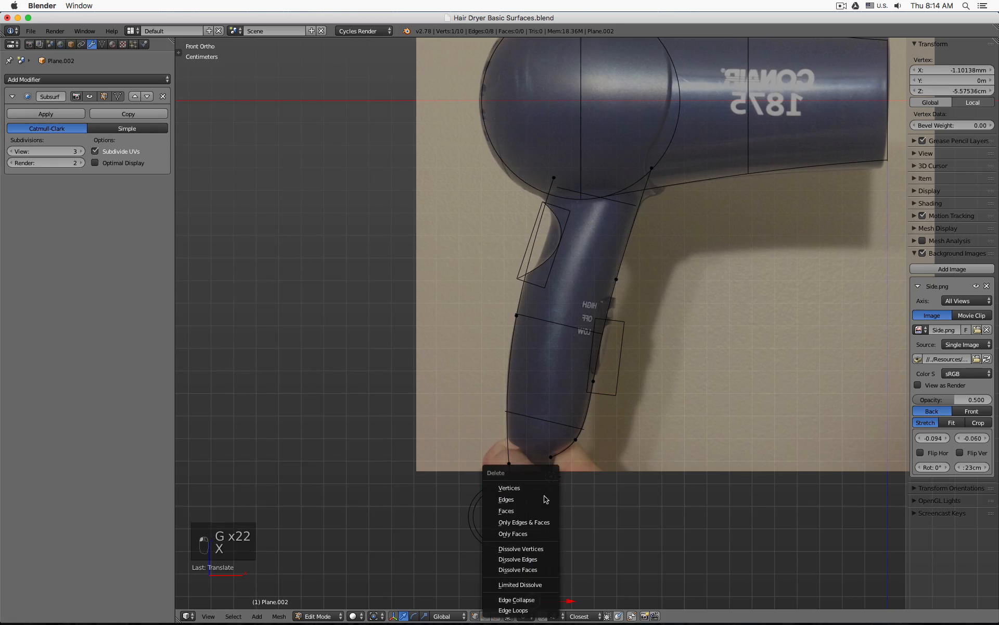
left_click(521, 488)
right_click(520, 525)
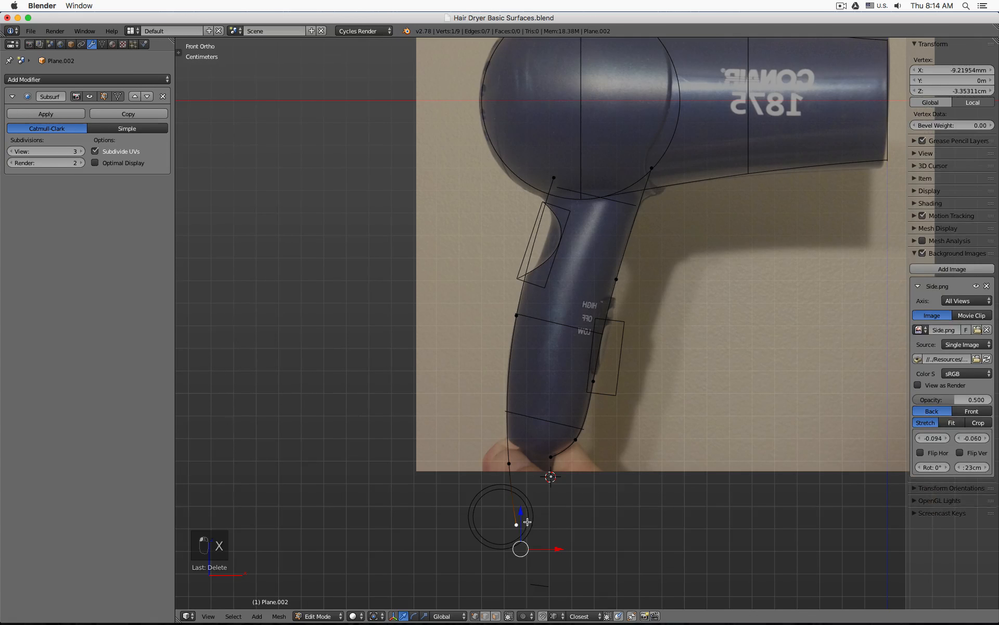
key("g")
left_click(524, 519)
key("Tab")
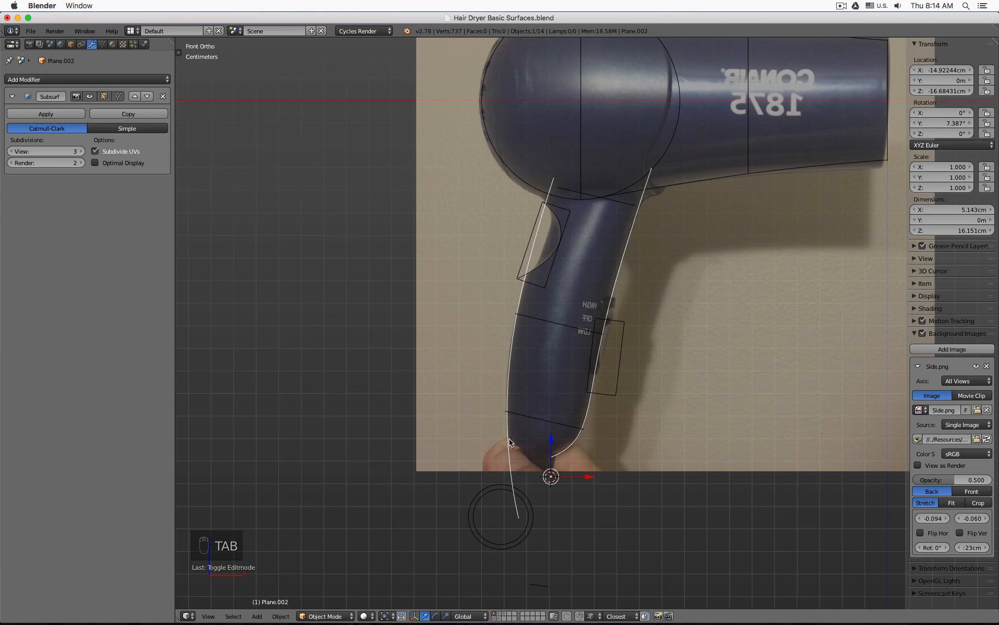
Step: Reopen the outline for editing and nudge the notch-side middle vertex onto the handle edge at the middle cross-section
scroll(525, 479, "down", 3)
scroll(500, 443, "up", 7)
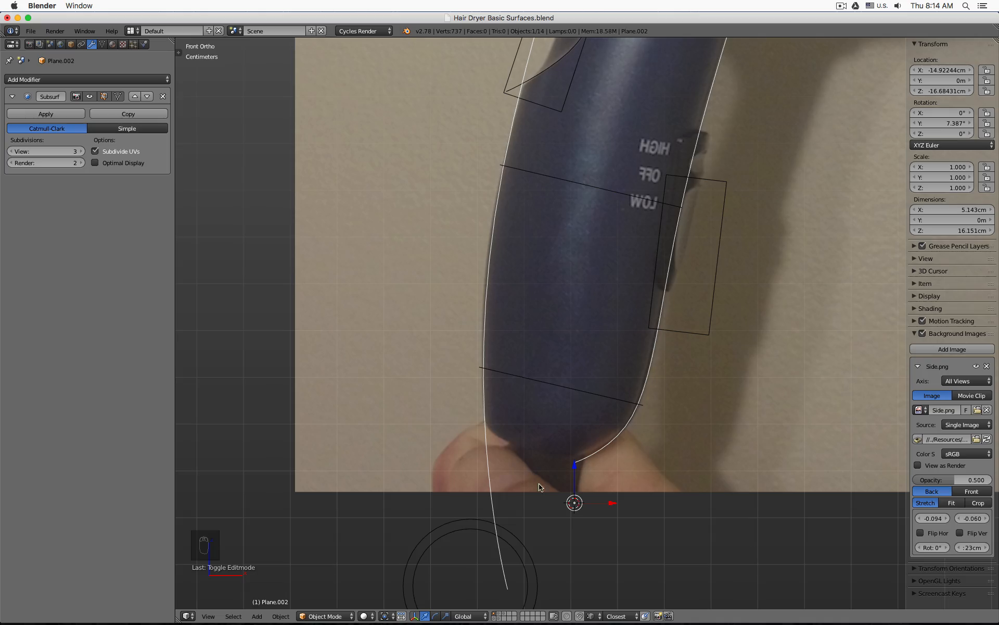
key("Tab")
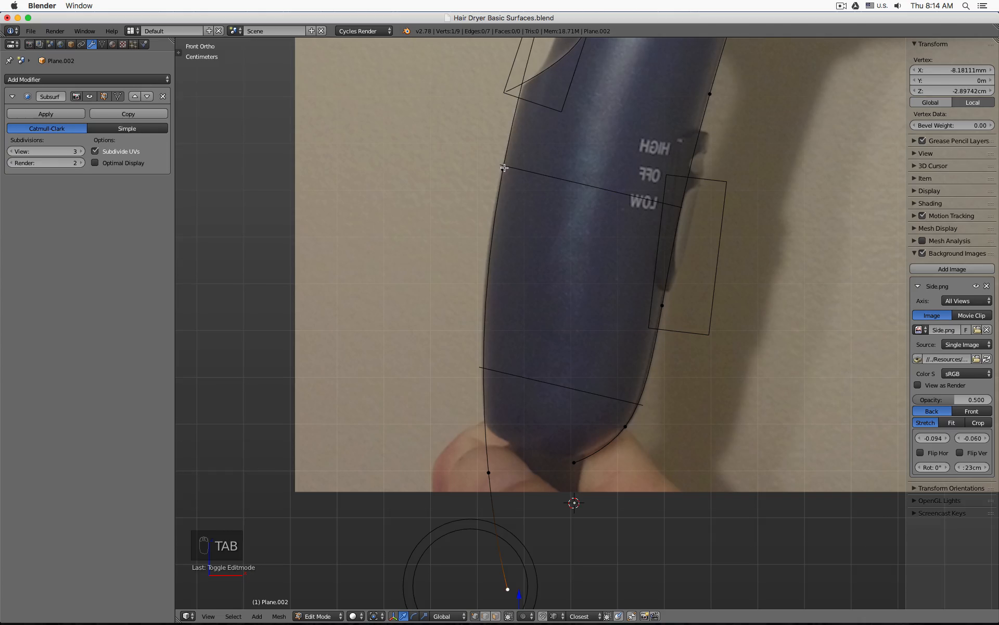
right_click(503, 168)
key("g")
left_click(505, 180)
key("g")
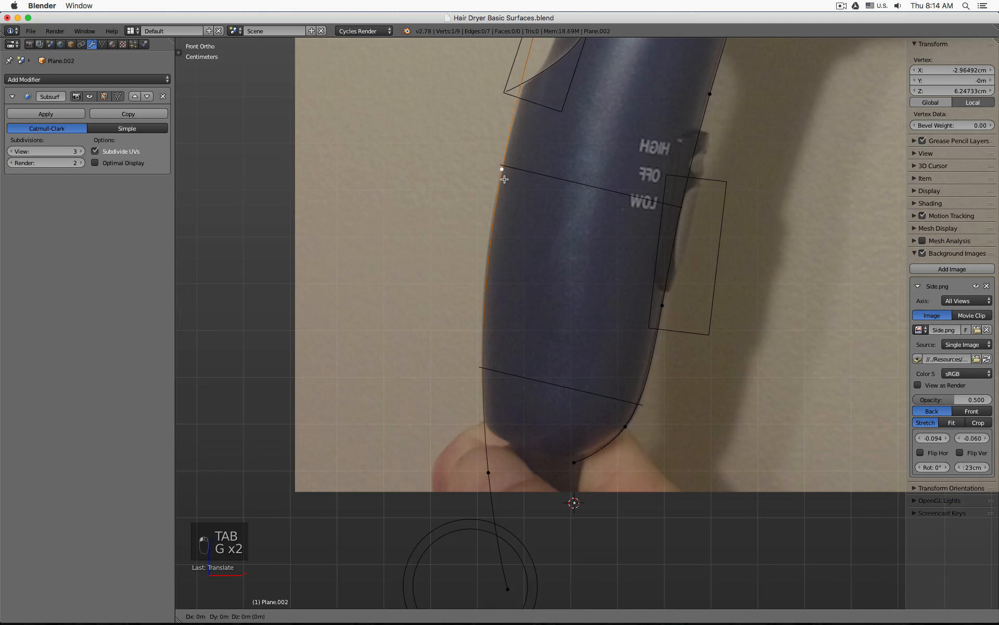
left_click(508, 174)
Step: Nudge the notch-side outline's top vertex into line with the handle and finish editing the outline
scroll(510, 170, "down", 3)
scroll(499, 225, "up", 1)
right_click(517, 127)
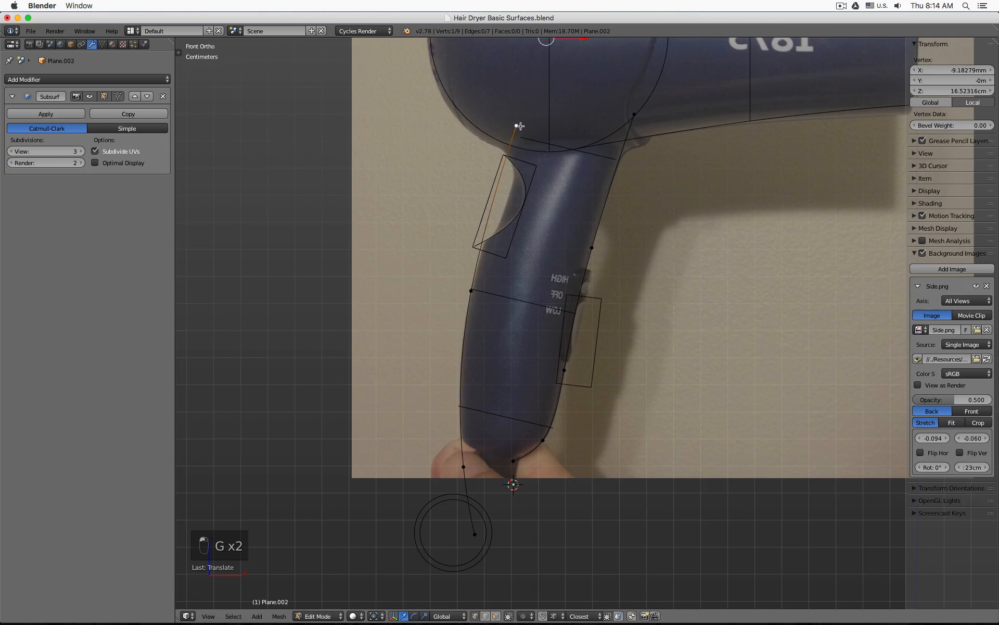
key("g")
left_click(522, 130)
key("Tab")
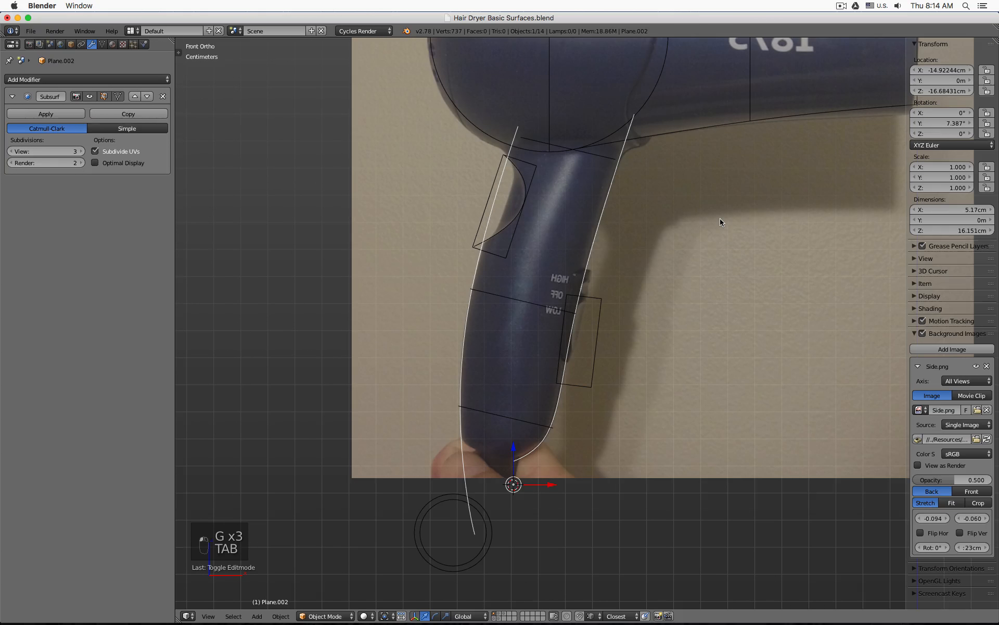
Step: Rotate the button box to the angle of the photo's switch and move it about X -1.1 mm, Z 9.35 mm onto it
right_click(600, 312)
scroll(602, 309, "up", 5)
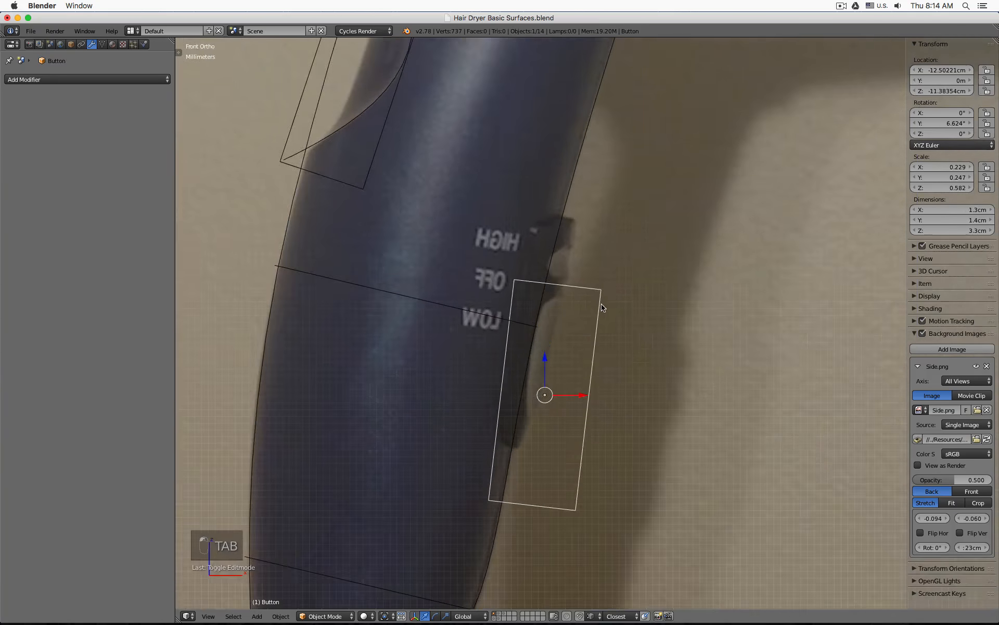
scroll(588, 333, "down", 2)
key("t")
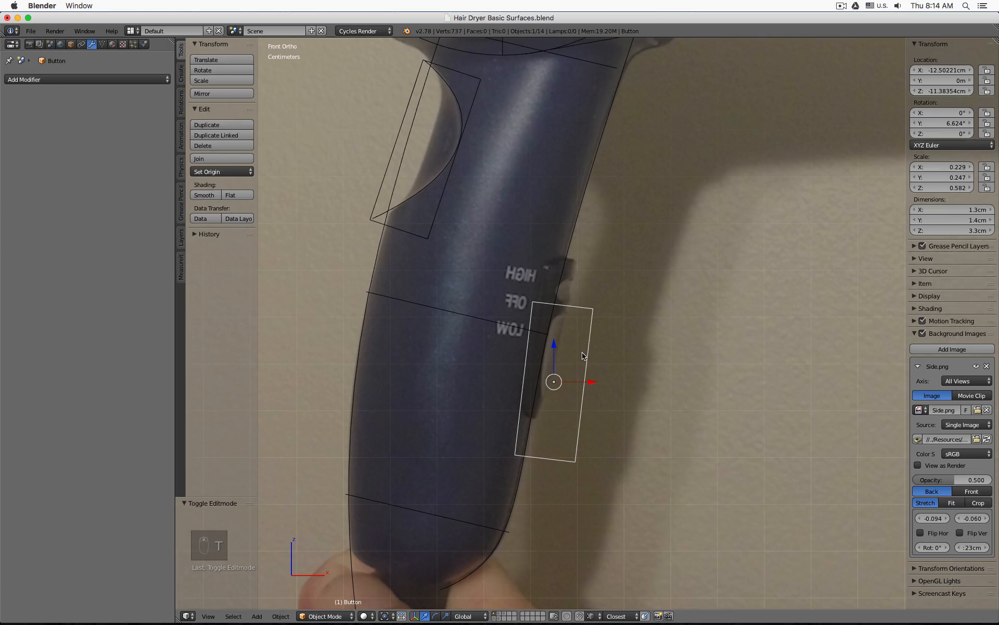
key("r")
right_click(587, 318)
key("h")
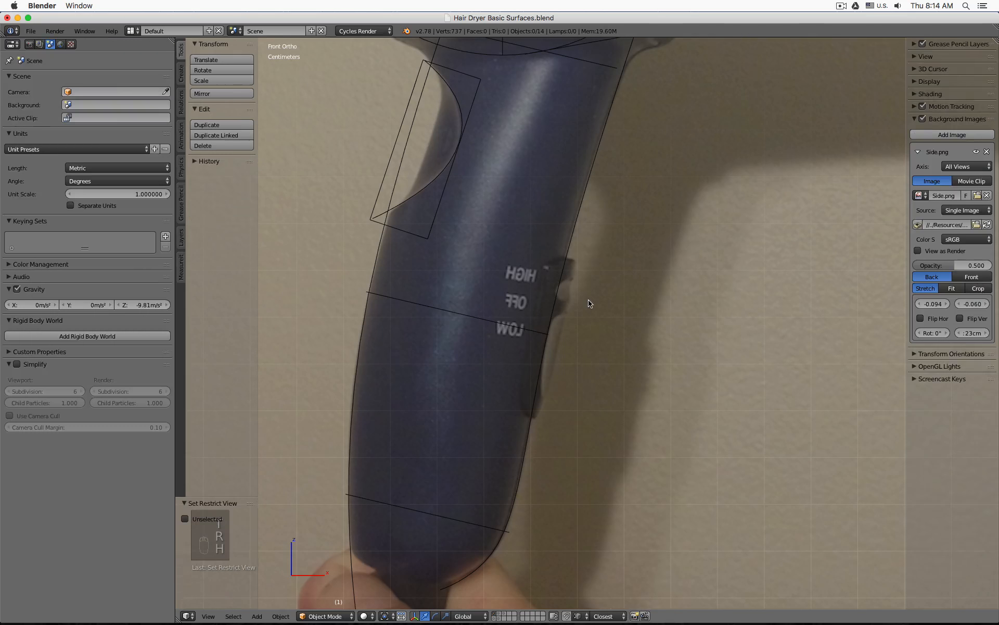
key("alt+h")
key("g")
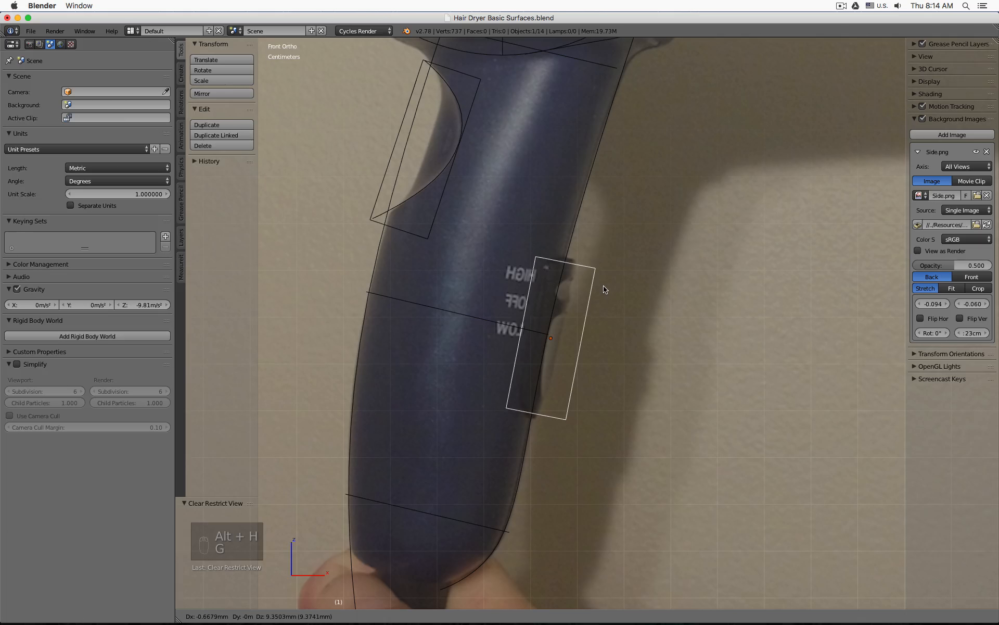
left_click(602, 286)
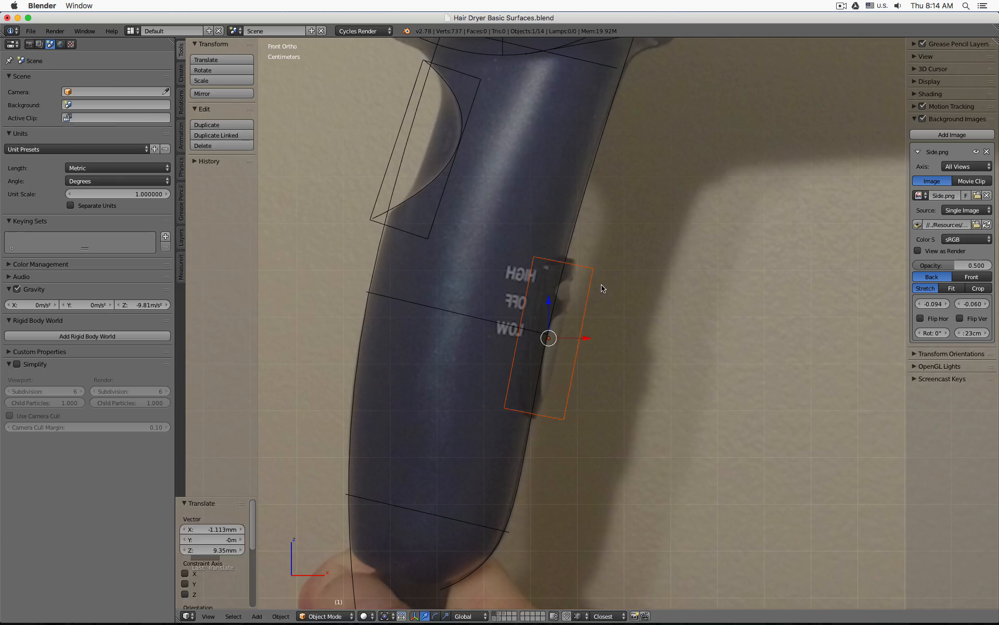
Step: Select the lowest handle cross-section and lower it slightly to about Z -14.34 cm
scroll(577, 242, "down", 2)
scroll(574, 191, "down", 1)
scroll(505, 492, "up", 3)
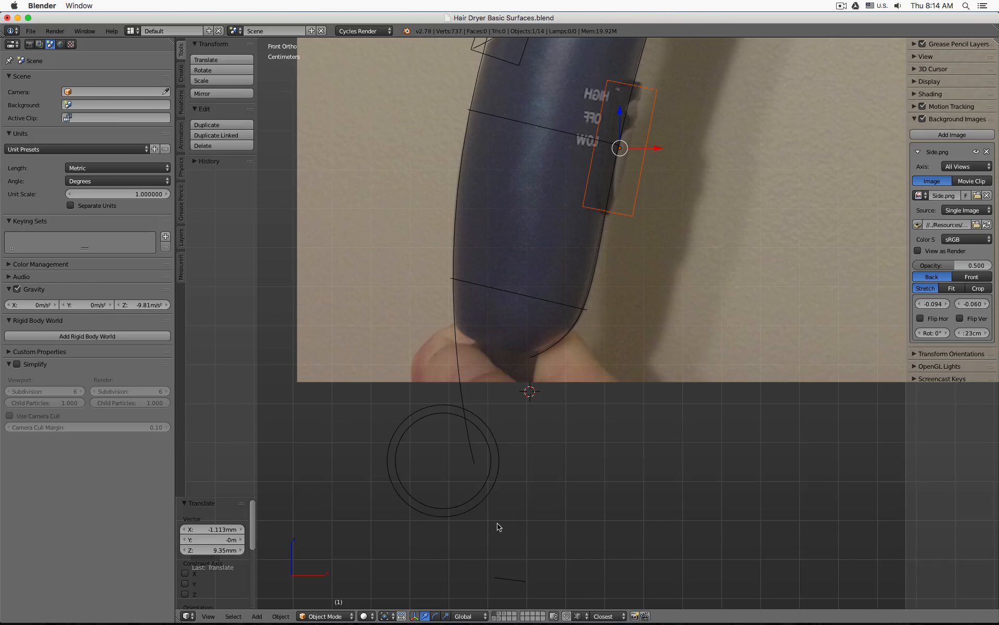
middle_click_drag(558, 193, 505, 363, "shift")
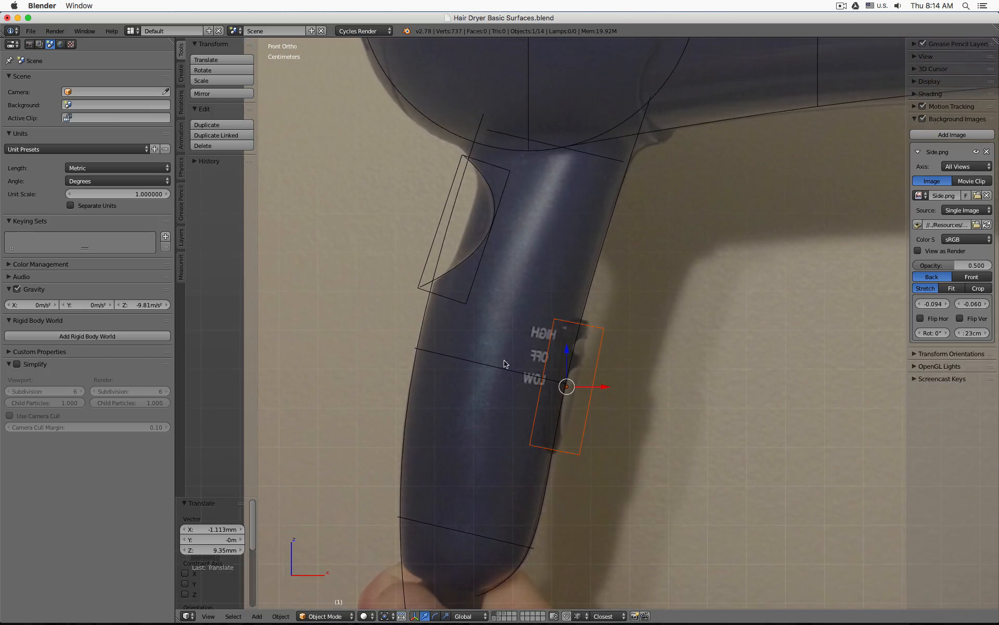
right_click(480, 540)
middle_click_drag(484, 526, 518, 392, "shift")
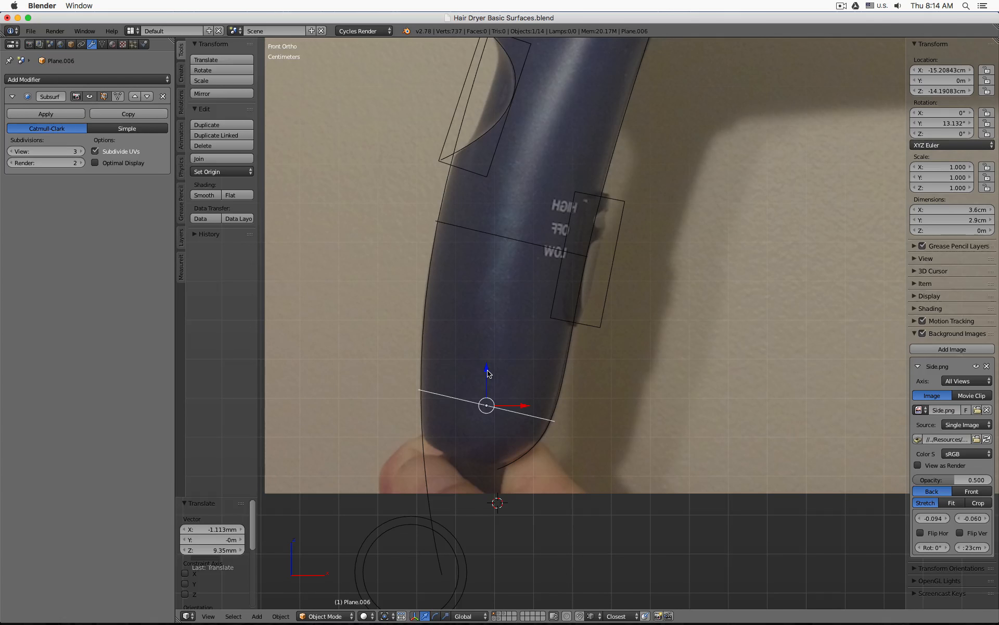
left_click_drag(488, 373, 488, 379)
Step: Open the lowest cross-section for editing with its subdivision shown on the cage, and set the transform orientation to Local
key("Tab")
key("a")
key("a")
key("b")
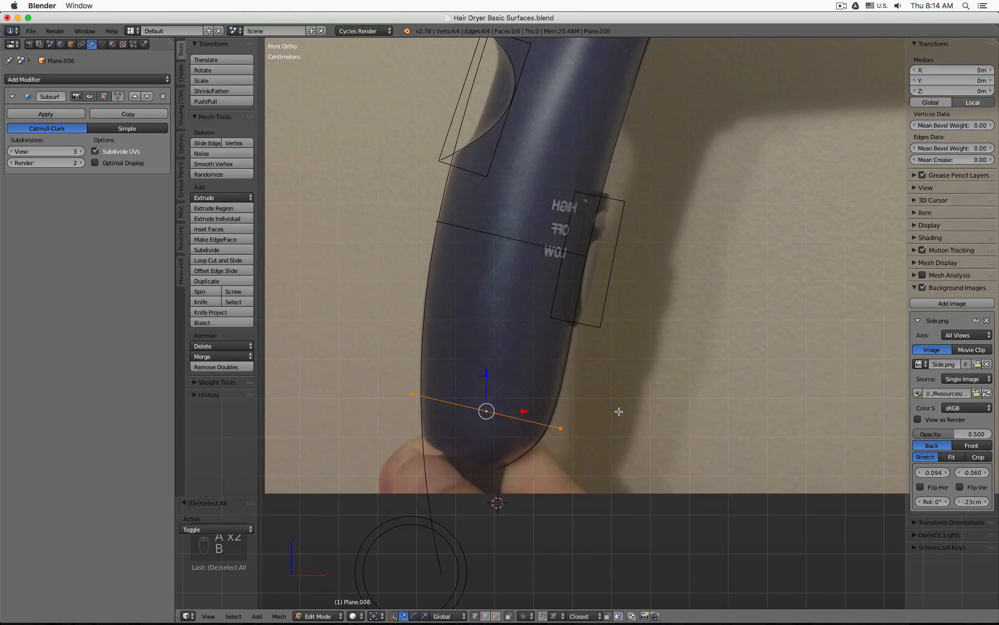
middle_click_drag(619, 411, 673, 415)
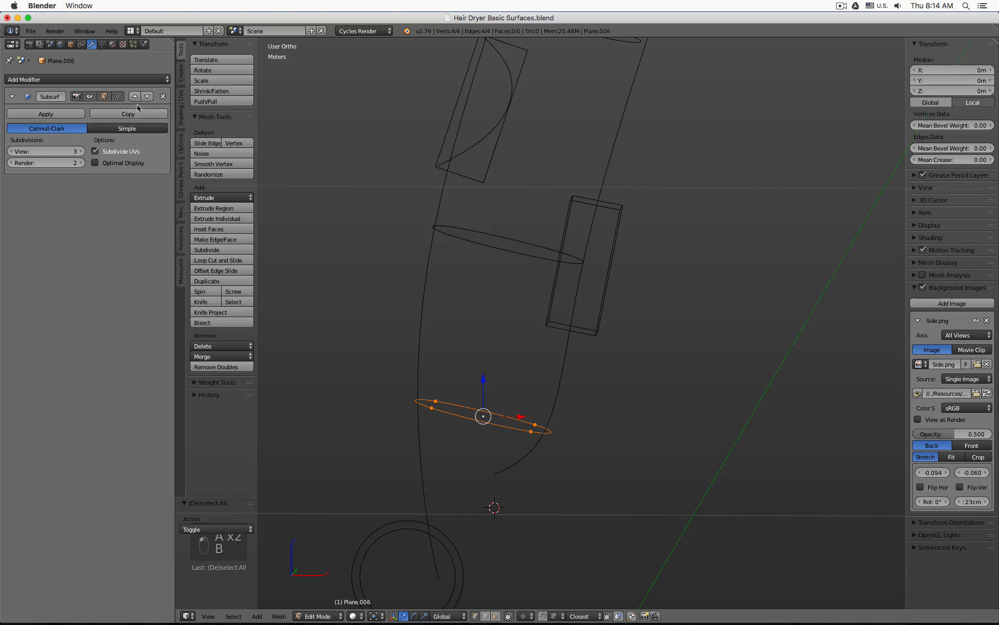
key("KP_1")
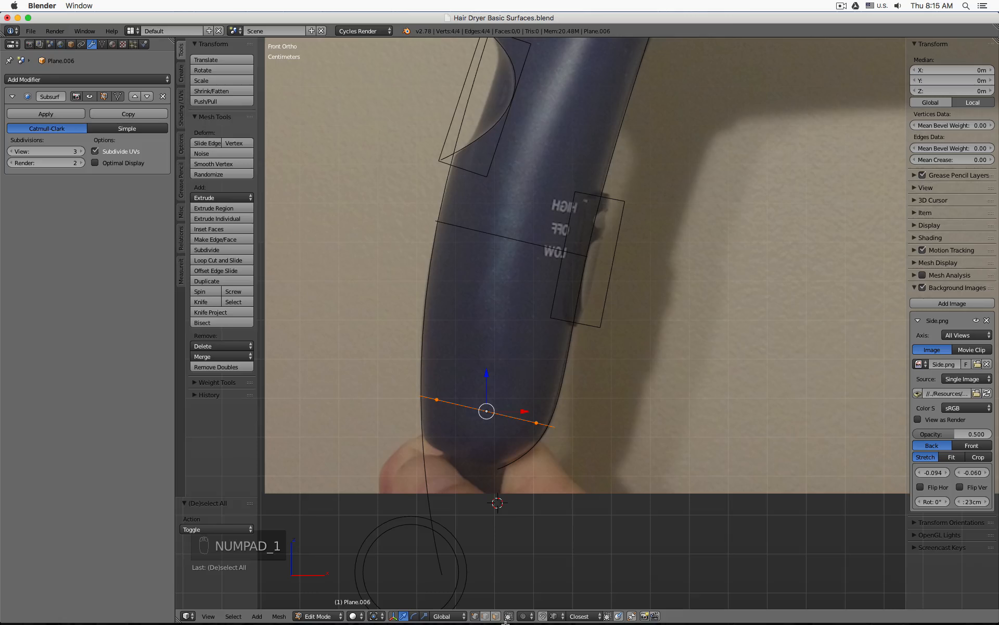
left_click(446, 616)
left_click(448, 586)
Step: Switch to wireframe display and move both button-side vertices of the lowest cross-section inward along local X onto the handle outline
key("a")
key("b")
left_click_drag(520, 404, 591, 439)
key("z")
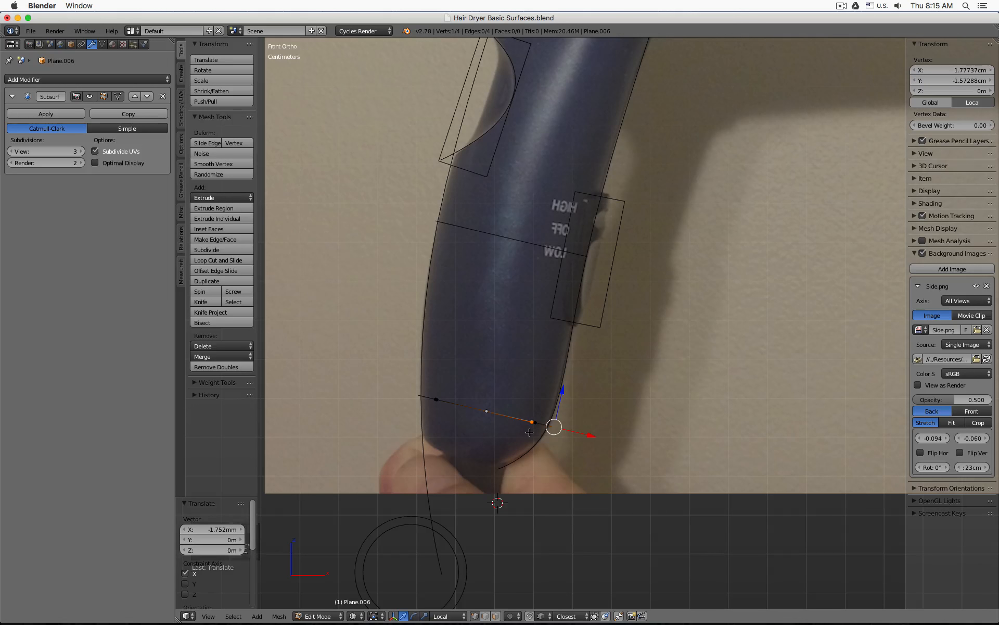
key("super+z")
key("b")
mouse_move(514, 396)
left_mouse_down()
mouse_move(577, 459)
mouse_move(594, 436)
left_mouse_up()
middle_click_drag(594, 430, 585, 449)
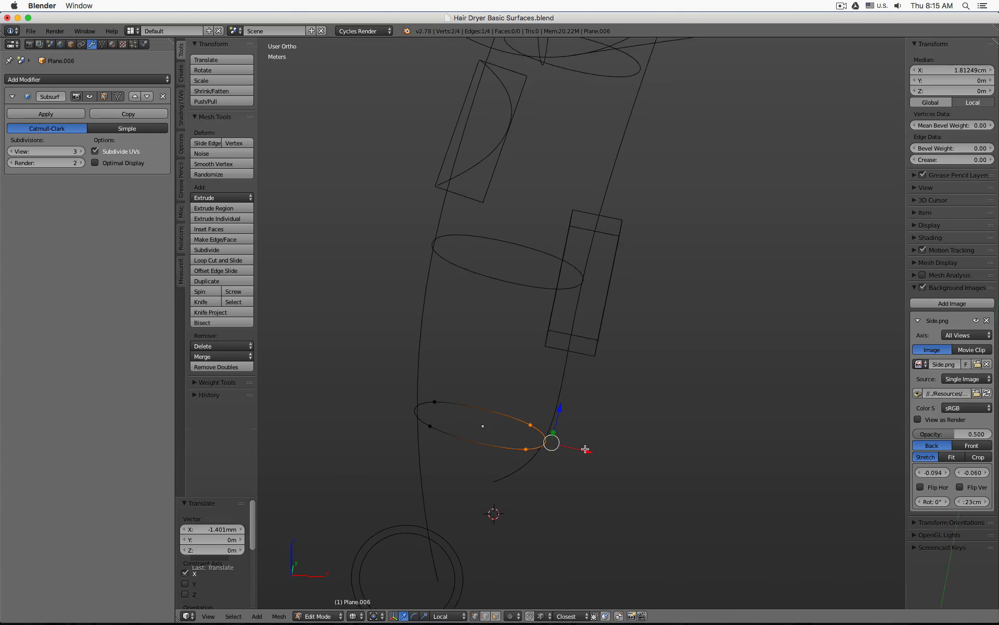
scroll(587, 456, "up", 4)
left_click_drag(551, 436, 546, 434)
Step: Move both notch-side vertices of the lowest cross-section inward to about local X -1.88 cm and finish editing
middle_click_drag(560, 426, 662, 422, "shift")
key("a")
key("b")
left_click_drag(354, 322, 401, 402)
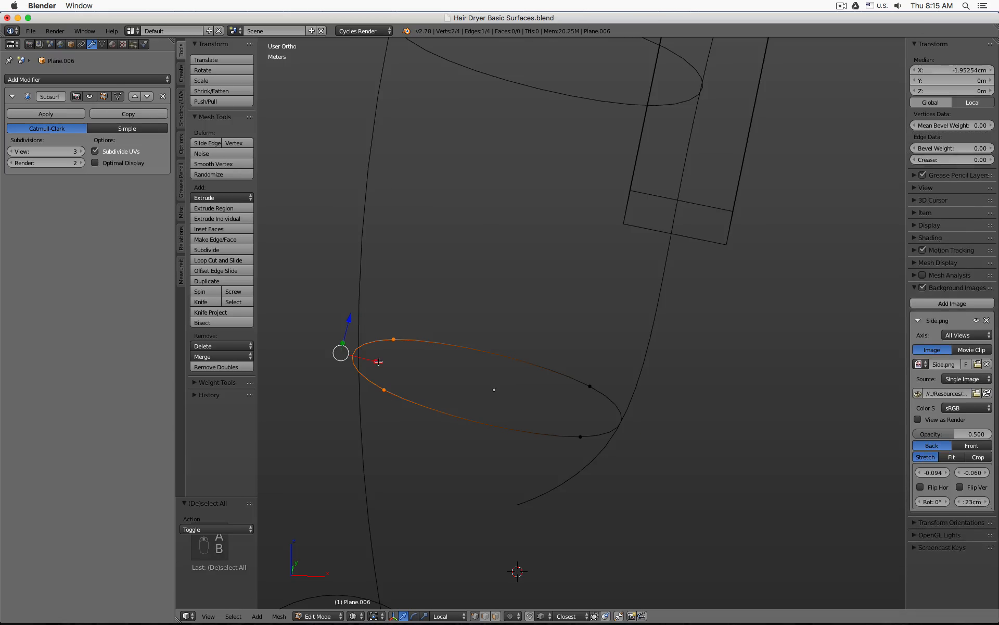
key("Tab")
key("KP_1")
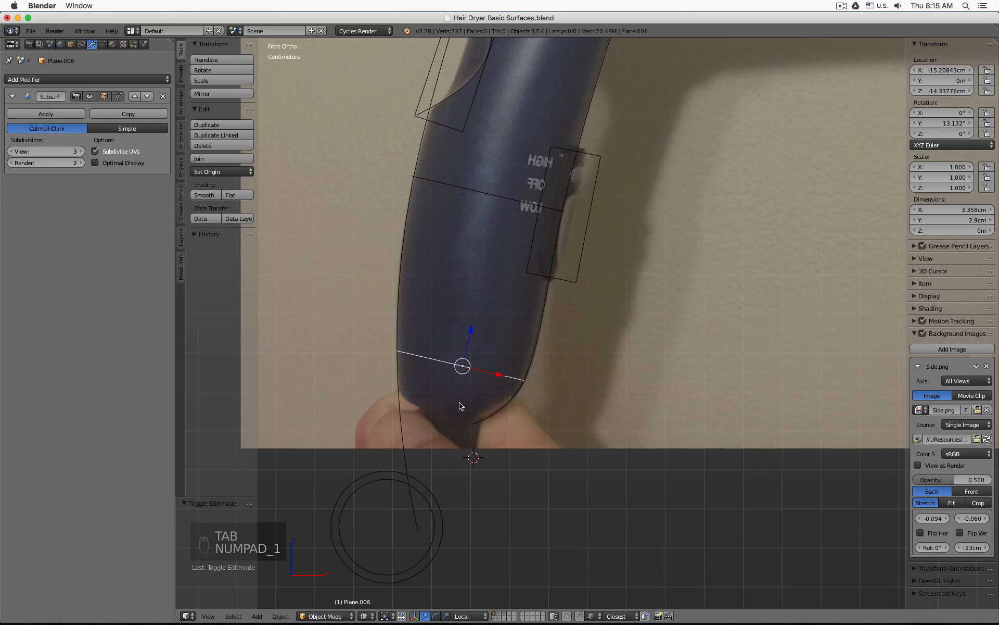
Step: Switch to Finder, browse the reference photos and preview IMG_3762.JPG to examine the handle's shape from its lower end
mouse_move(373, 622)
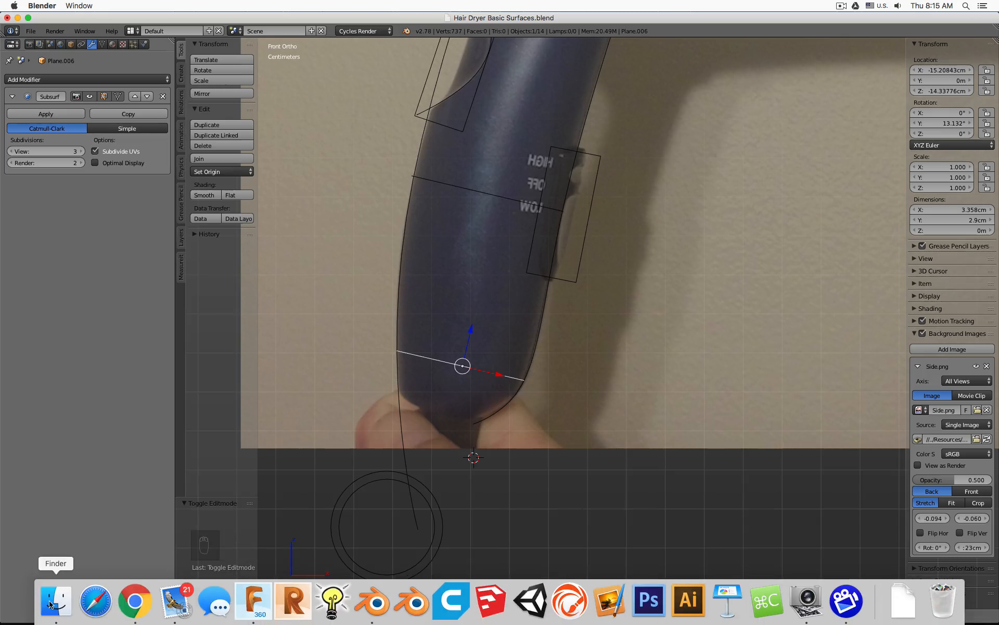
left_click(50, 604)
key("space")
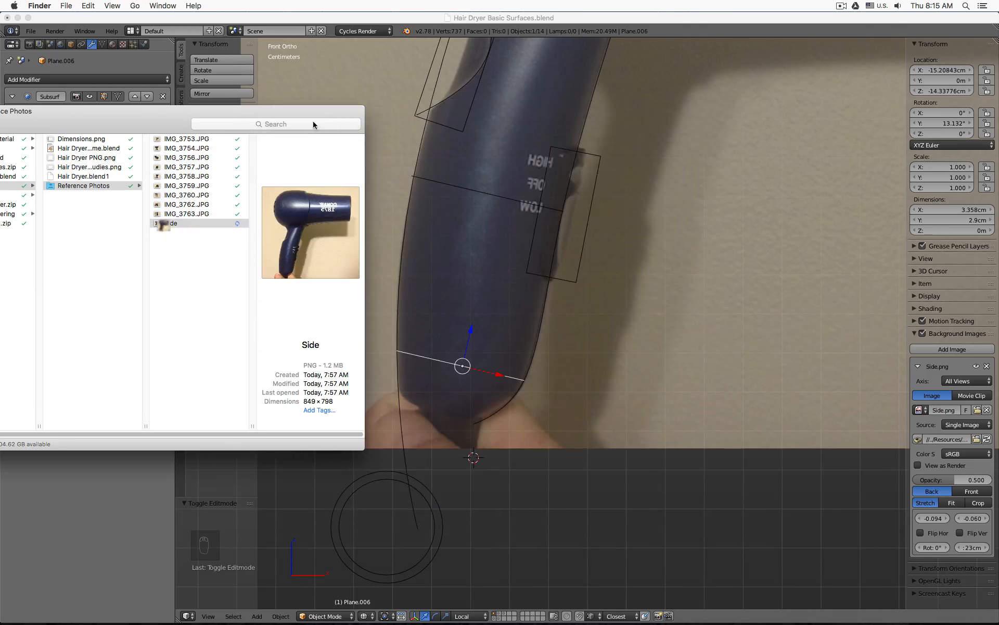
left_click(192, 139)
key("Down")
key("Down")
key("Down")
key("Down")
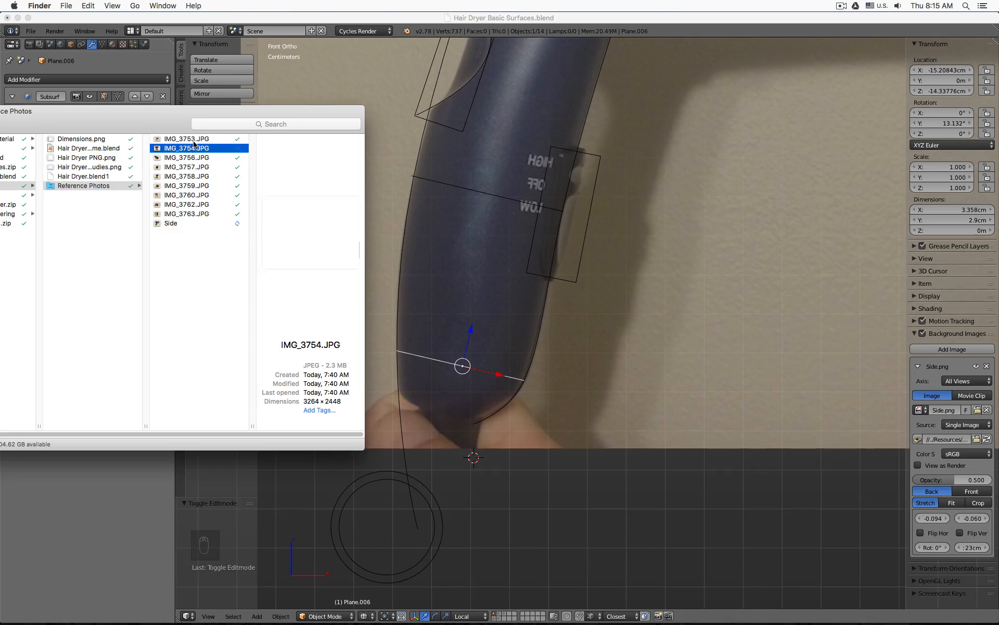
key("Down")
key("Down")
key("Down")
key("Down")
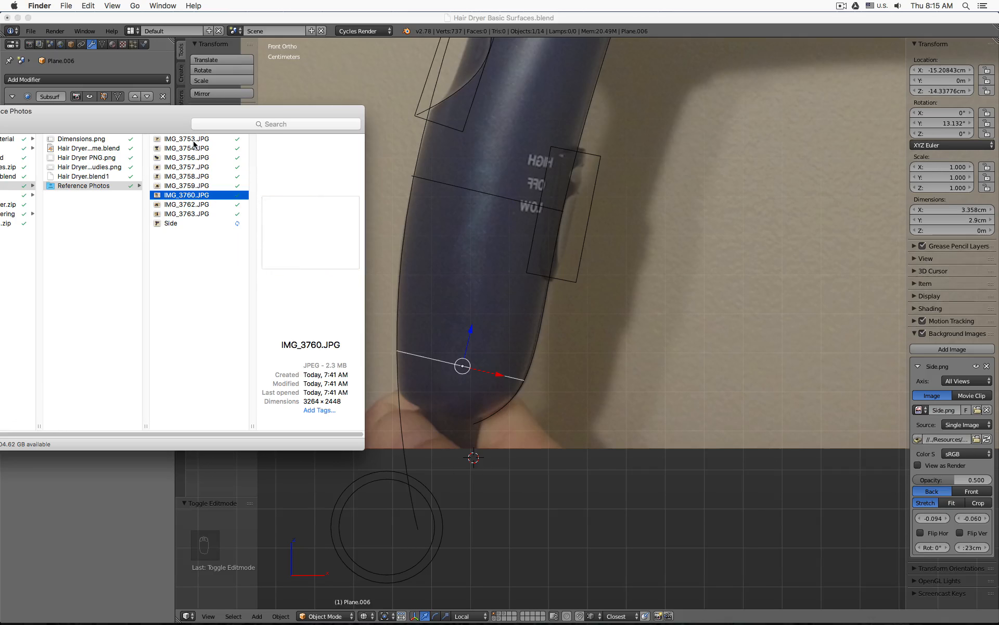
key("Up")
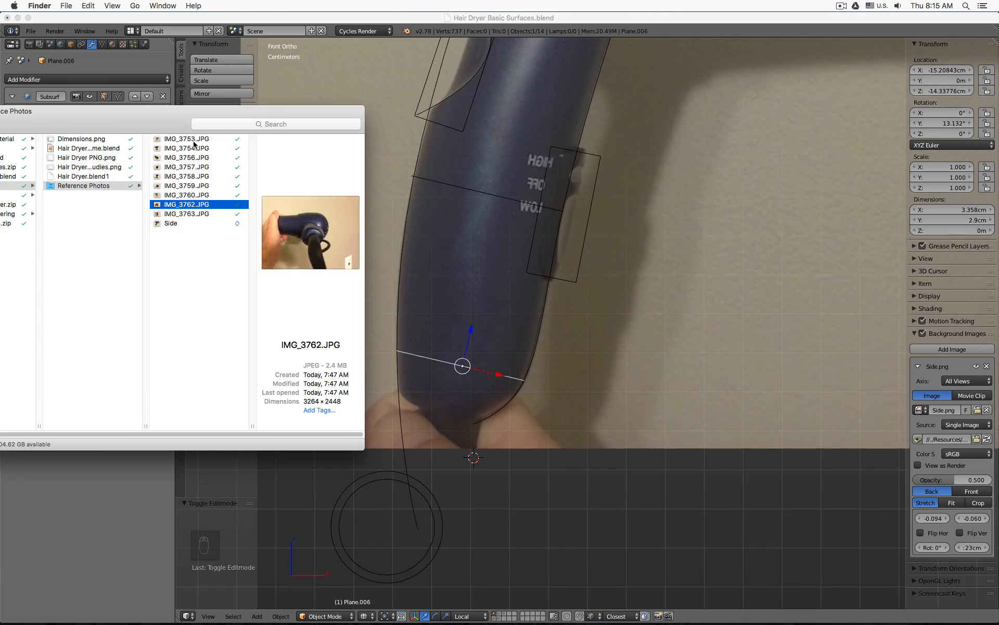
key("space")
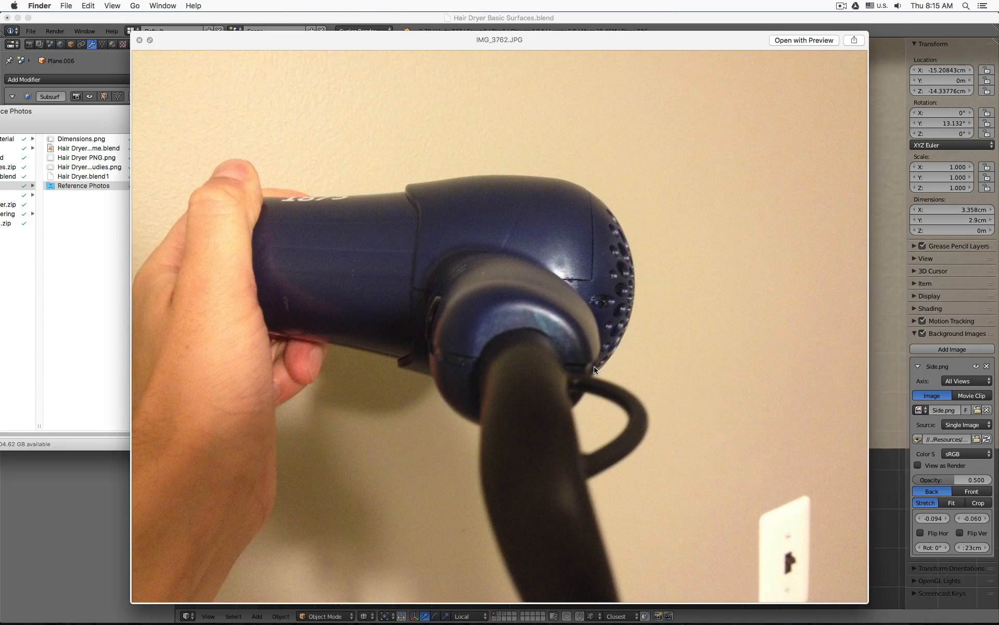
left_click(42, 511)
Step: Narrow the lowest cross-section's notch side by scaling its two vertices to about 0.508 along Y, and finish editing
middle_click_drag(518, 359, 465, 411)
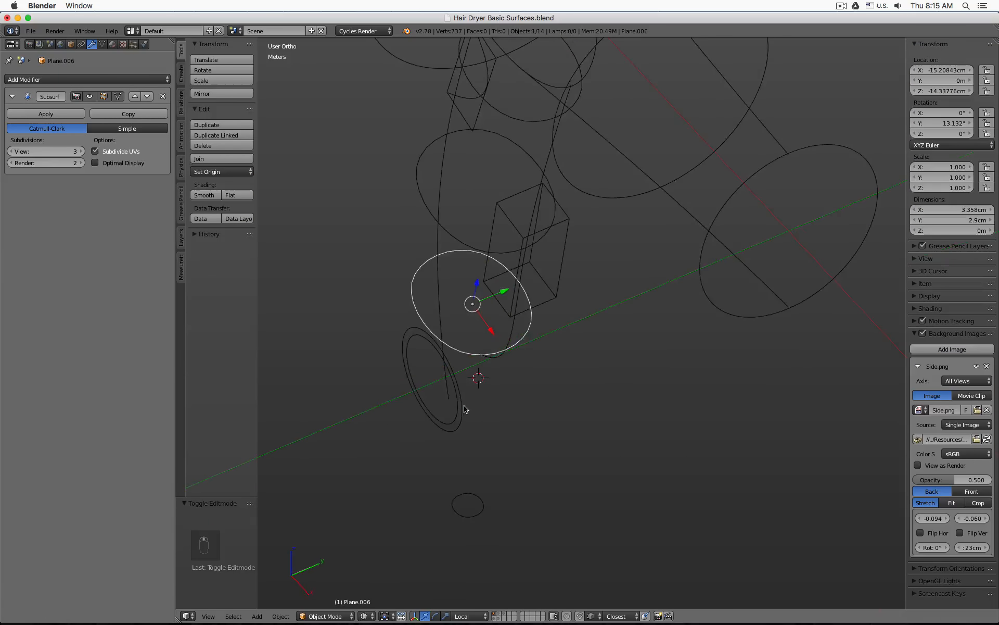
key("Tab")
scroll(439, 293, "up", 1)
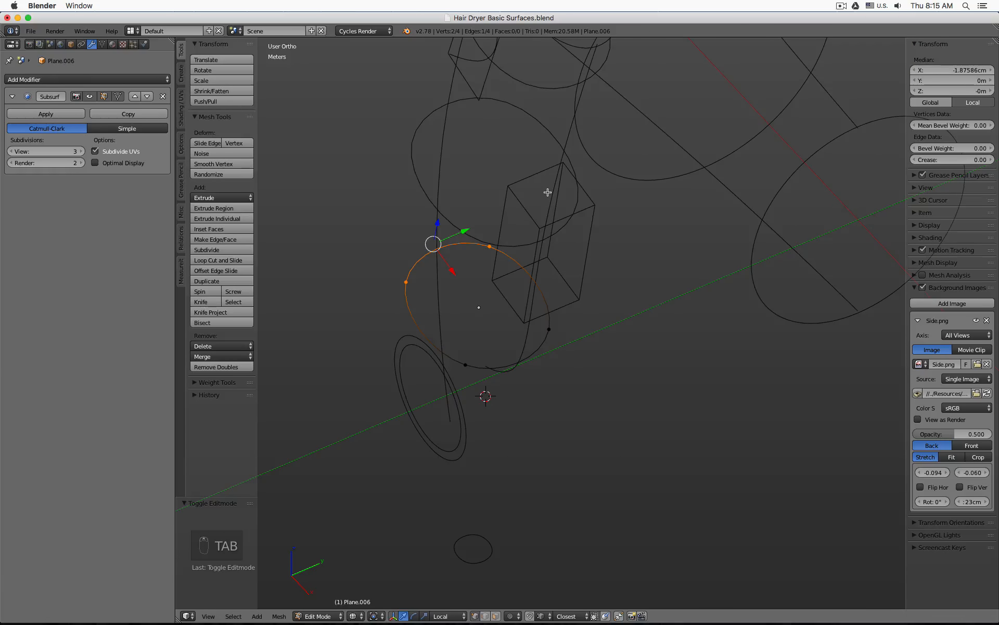
key("s")
key("y")
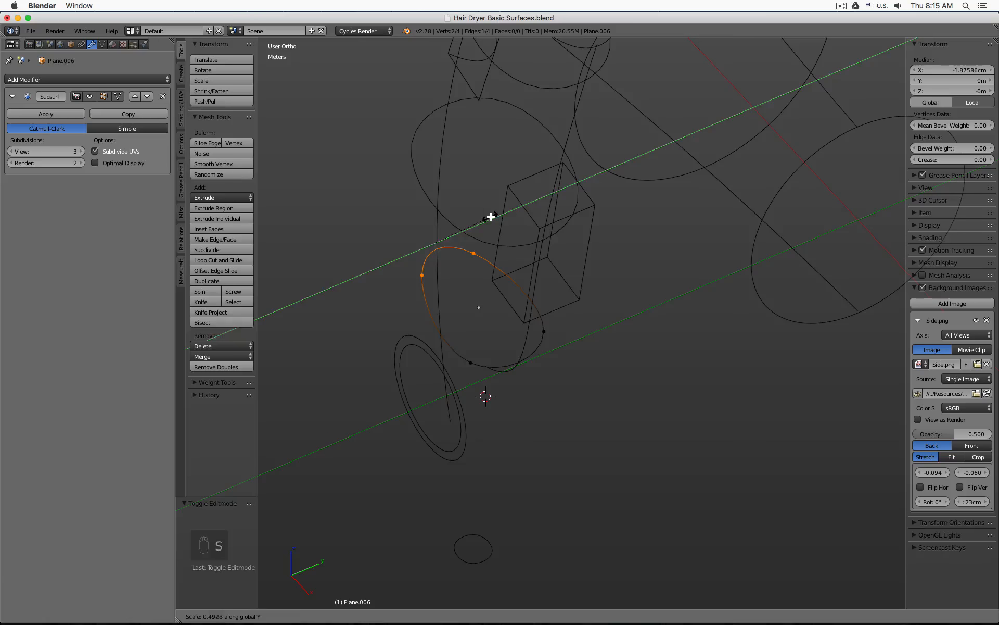
left_click(491, 216)
middle_click_drag(560, 259, 613, 231)
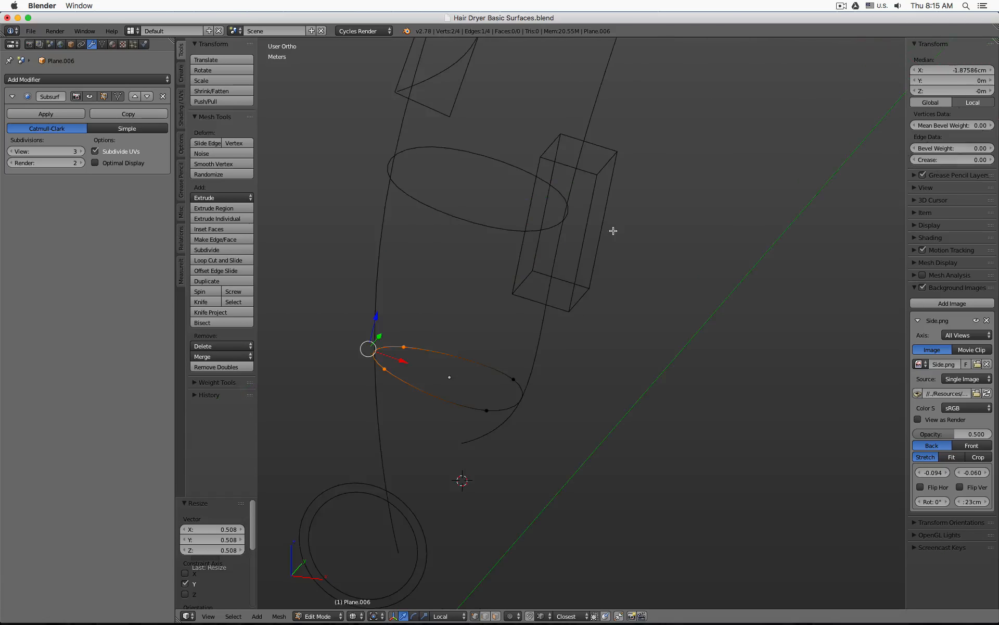
key("KP_1")
key("Tab")
Step: Open the middle handle cross-section for editing and show its subdivision on the cage
middle_click_drag(473, 208, 514, 251, "shift")
right_click(484, 217)
key("Tab")
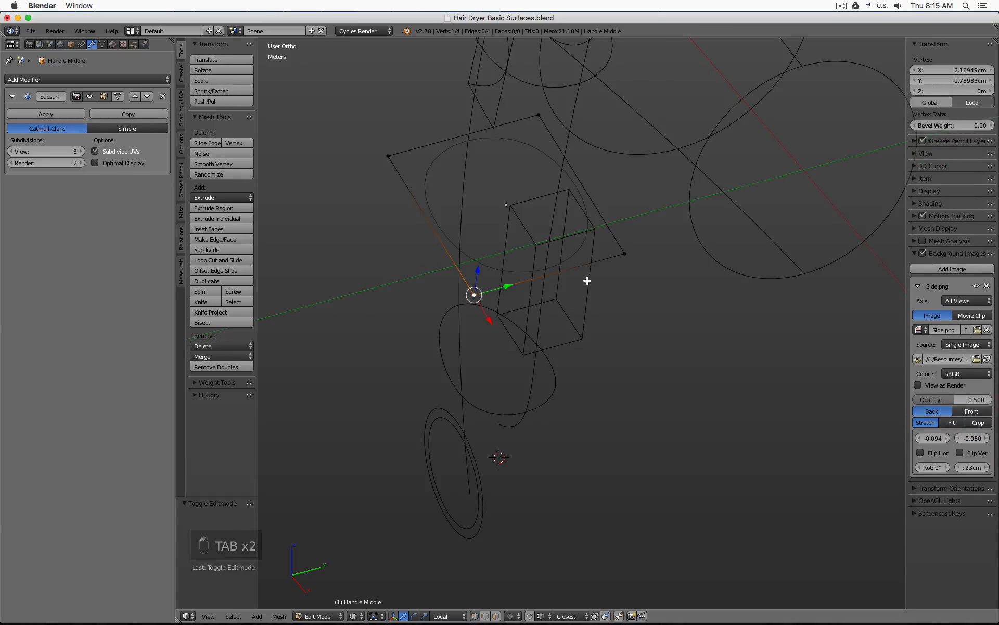
left_click(118, 97)
middle_click_drag(528, 265, 513, 246)
right_click(567, 240, "shift")
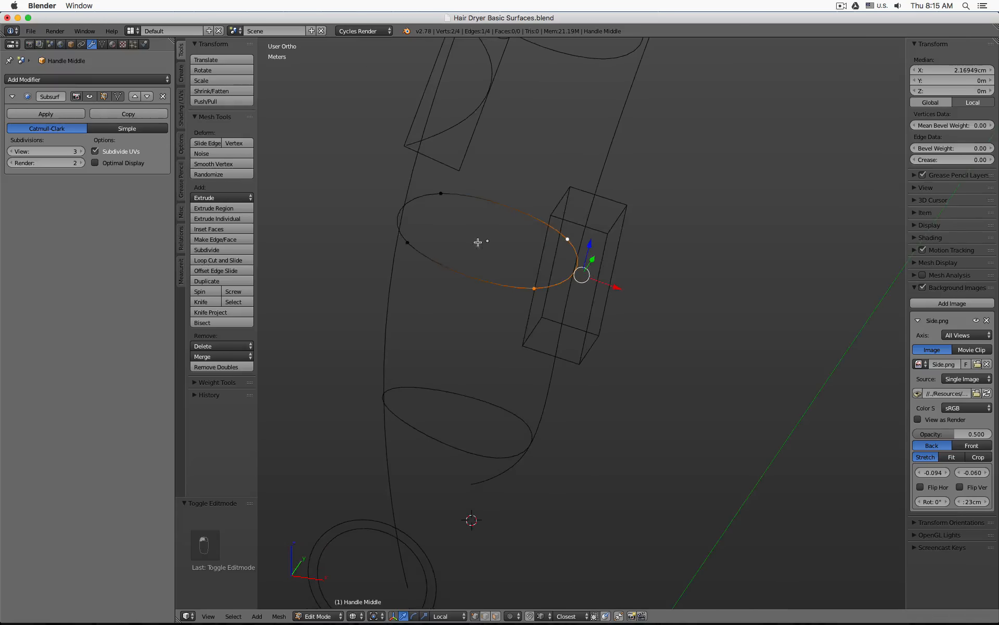
right_click(407, 242)
mouse_move(449, 198)
middle_mouse_down()
mouse_move(489, 174)
mouse_move(468, 186)
mouse_move(456, 210)
middle_mouse_up()
key("g")
key("x")
left_click(442, 193)
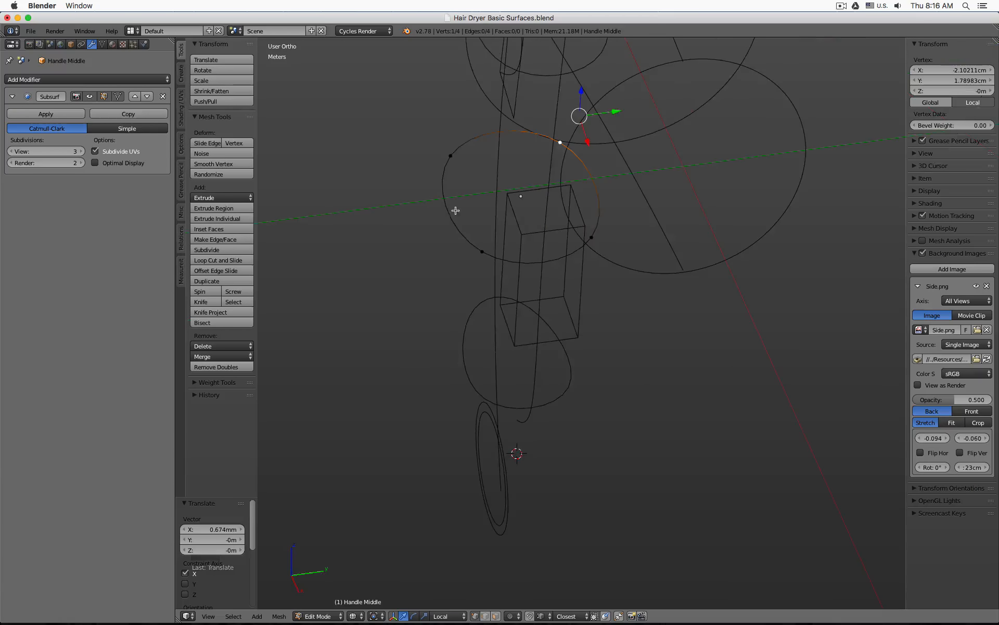
key("super+z")
key("super+z")
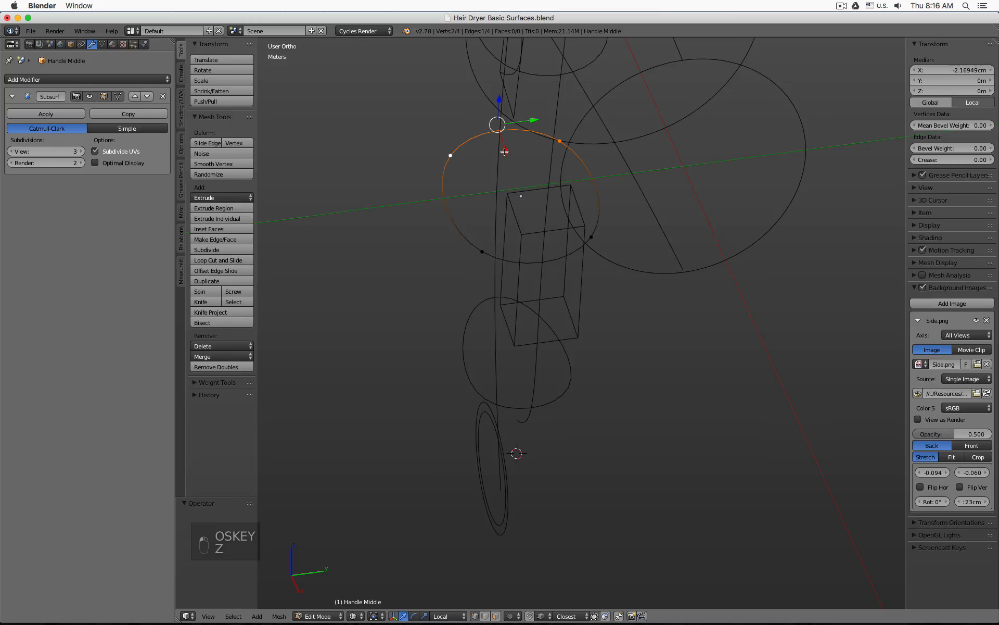
Step: Move the middle cross-section's two notch-side vertices about 0.19 mm along local X, narrow them along Y, and finish editing
left_click_drag(504, 152, 504, 150)
key("s")
key("y")
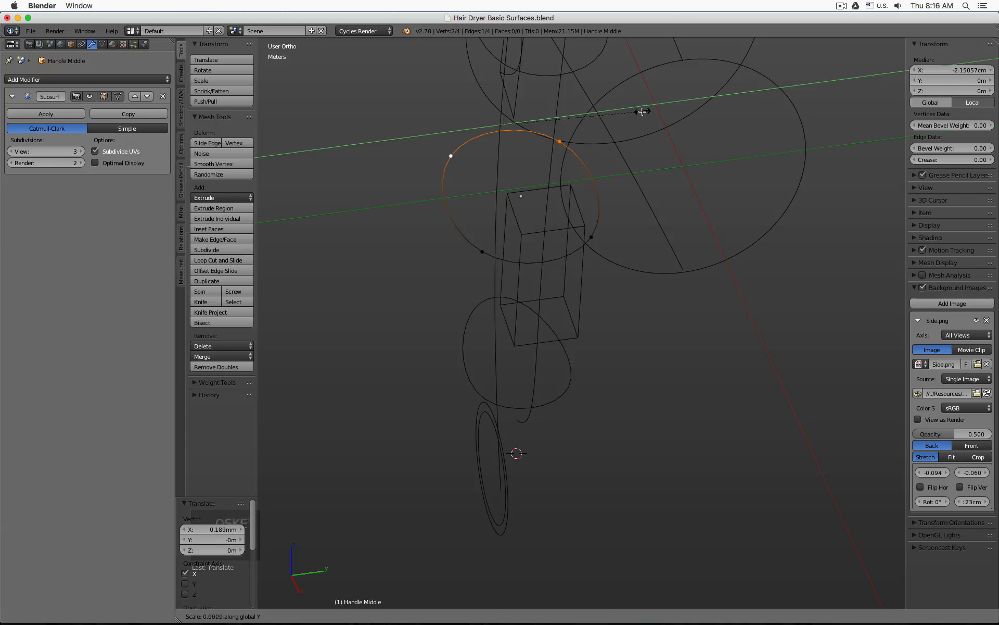
left_click(575, 117)
middle_click_drag(566, 156, 544, 163)
key("Tab")
key("KP_1")
Step: Select the top handle cross-section and shift it slightly along its local X toward the button-side outline
scroll(544, 163, "up", 3)
right_click(573, 162)
left_click_drag(588, 167, 599, 172)
middle_click_drag(558, 141, 509, 183)
Step: Show the top cross-section's subdivision on the cage and move its two notch-side vertices to about local X -2.25 cm
key("Tab")
right_click(348, 205)
left_click(118, 96)
right_click(466, 160, "shift")
key("g")
key("x")
key("x")
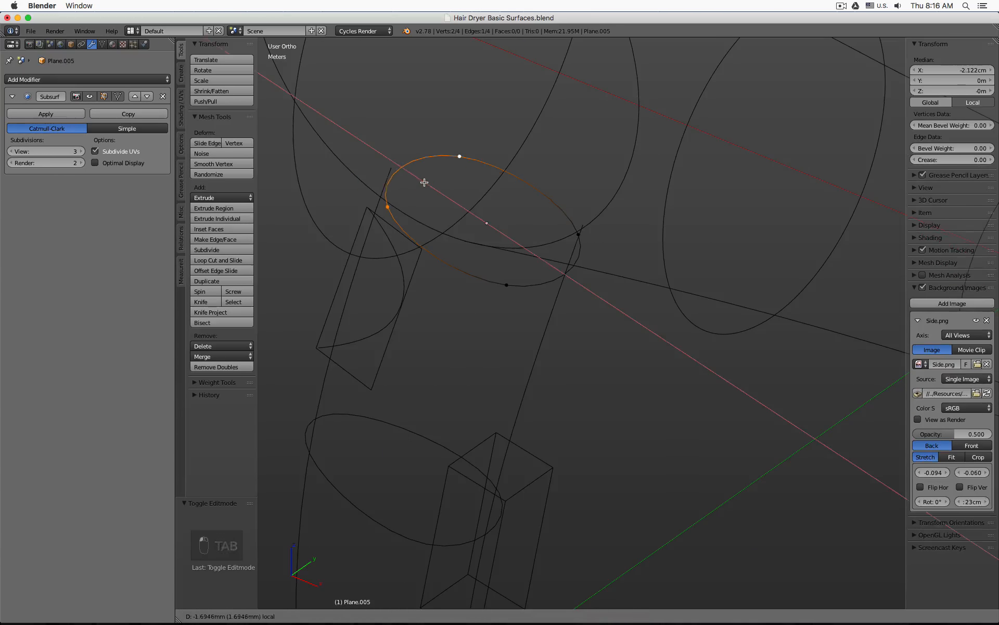
left_click(420, 179)
Step: Scale the top cross-section's notch-side vertices to about 0.663 along Y and finish editing
key("s")
key("y")
left_click(500, 208)
middle_click_drag(573, 208, 619, 169)
key("KP_1")
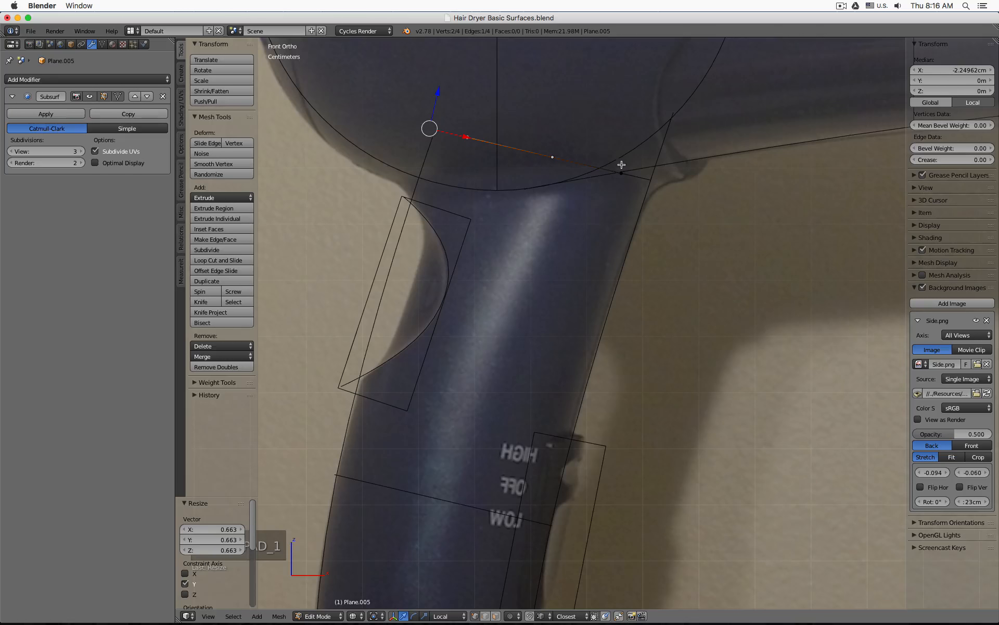
key("Tab")
Step: Reposition the top cross-section along the handle just below the round housing, at about X -12.93 cm, Z -4.83 cm
key("g")
key("z")
key("z")
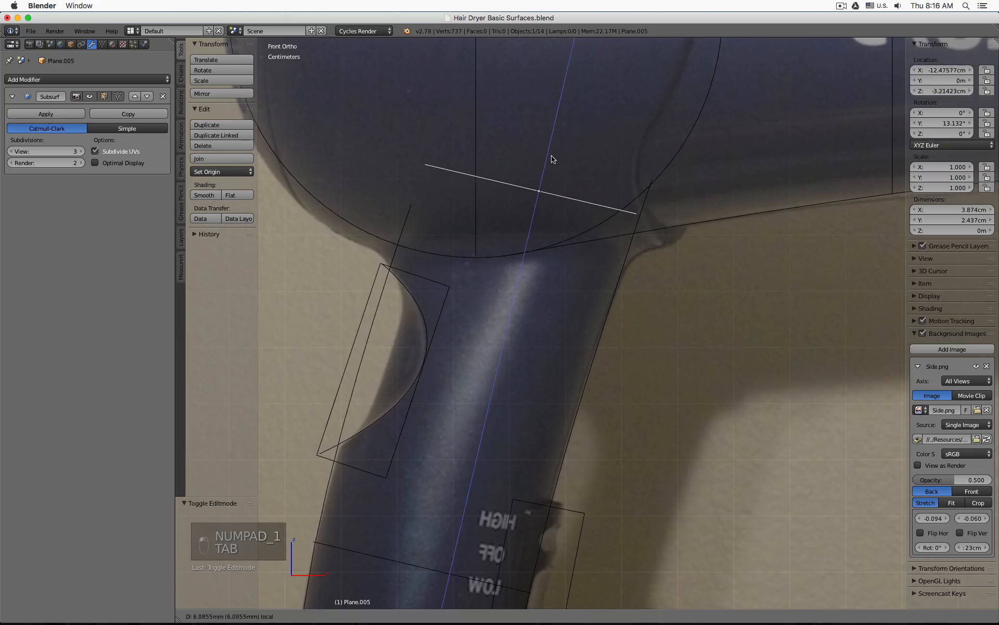
left_click(552, 154)
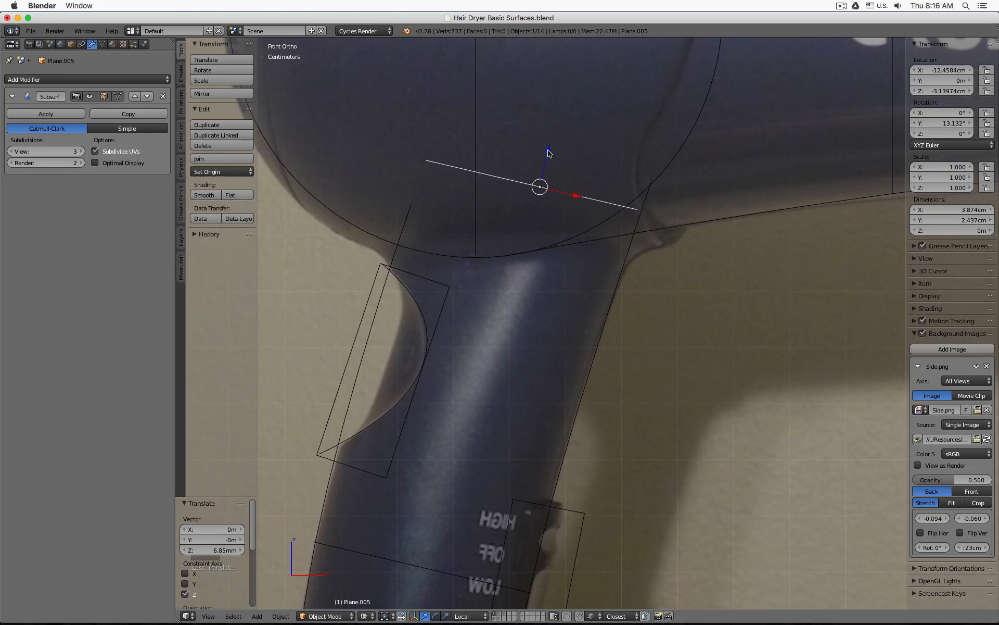
key("g")
key("z")
key("z")
left_click_drag(516, 230, 524, 243)
key("g")
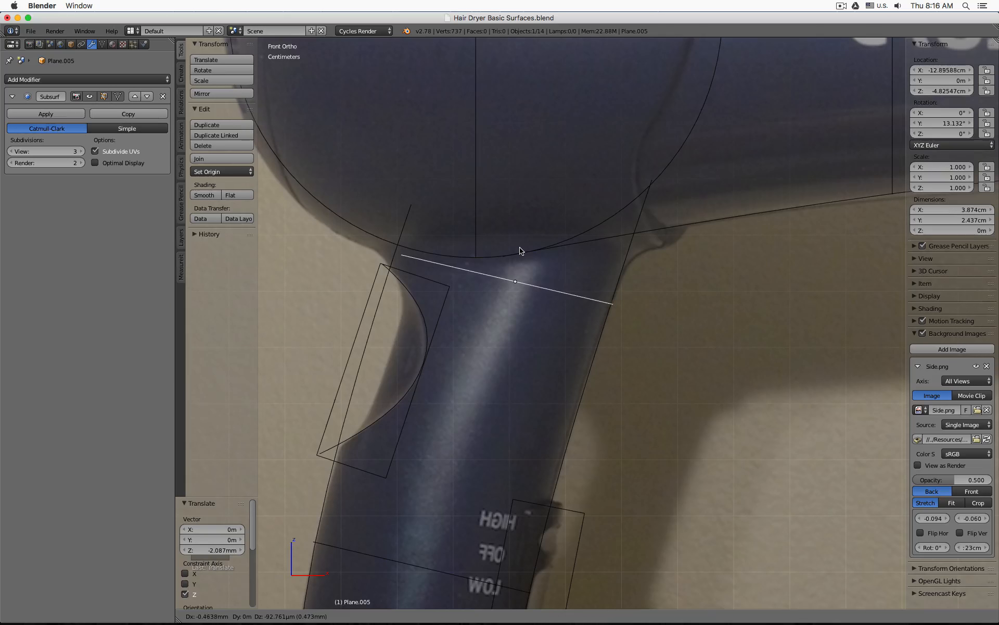
right_click(521, 250)
Step: Move the top cross-section's two notch-side vertices outward to about local X -2.32 cm and finish editing
key("Tab")
key("a")
key("b")
mouse_move(409, 245)
left_mouse_down()
mouse_move(440, 283)
mouse_move(421, 260)
left_mouse_up()
middle_click_drag(492, 230, 446, 257)
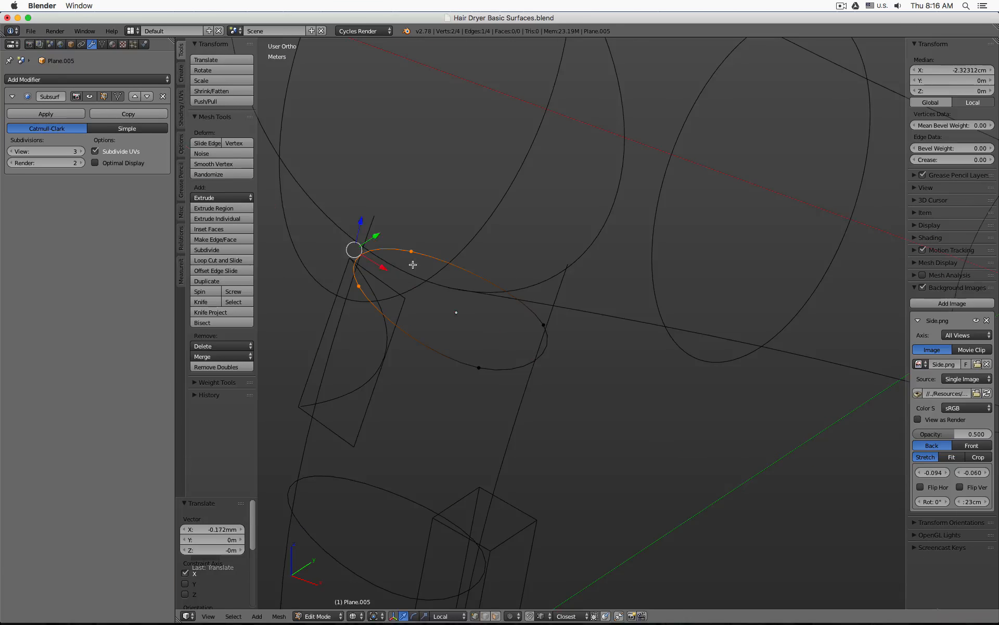
key("Tab")
key("KP_1")
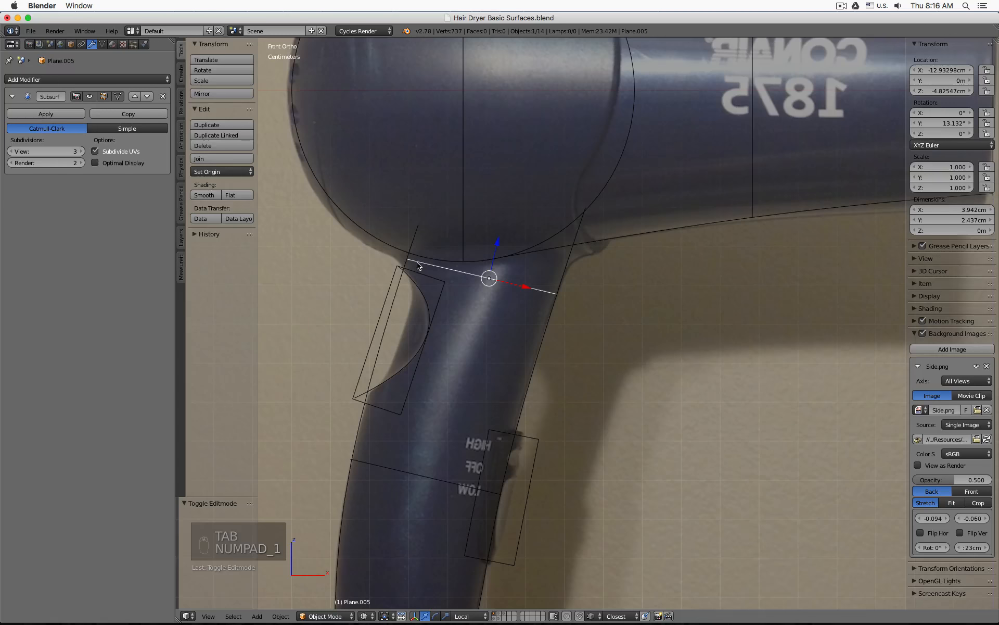
Step: Examine the three handle cross-sections together from above, comparing their outlines
scroll(530, 372, "down", 3)
scroll(534, 340, "up", 2)
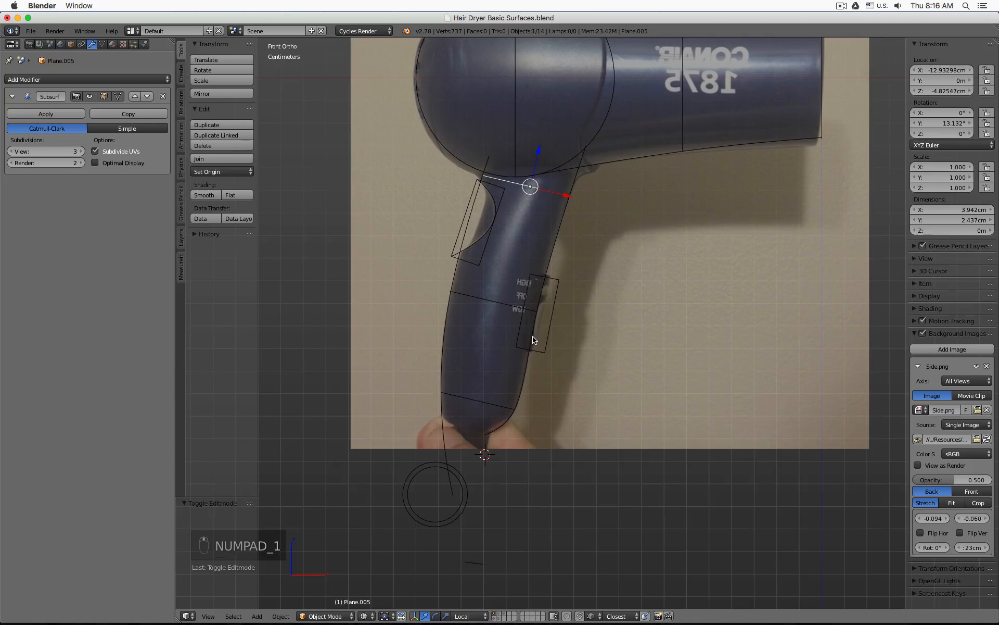
middle_click_drag(578, 346, 559, 389)
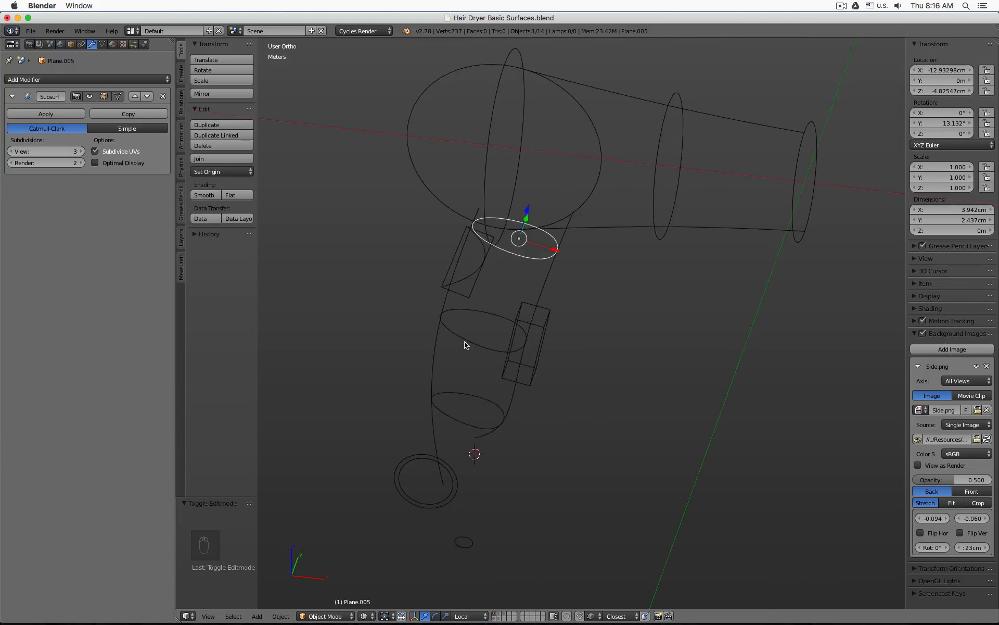
right_click(465, 343, "shift")
right_click(452, 422, "shift")
key("KP_7")
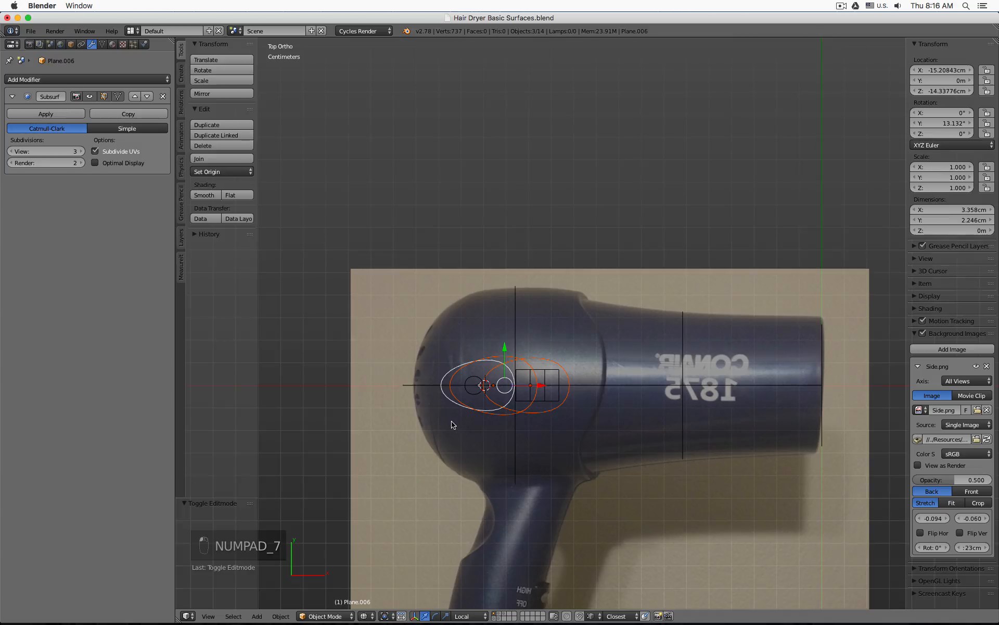
scroll(518, 380, "up", 5)
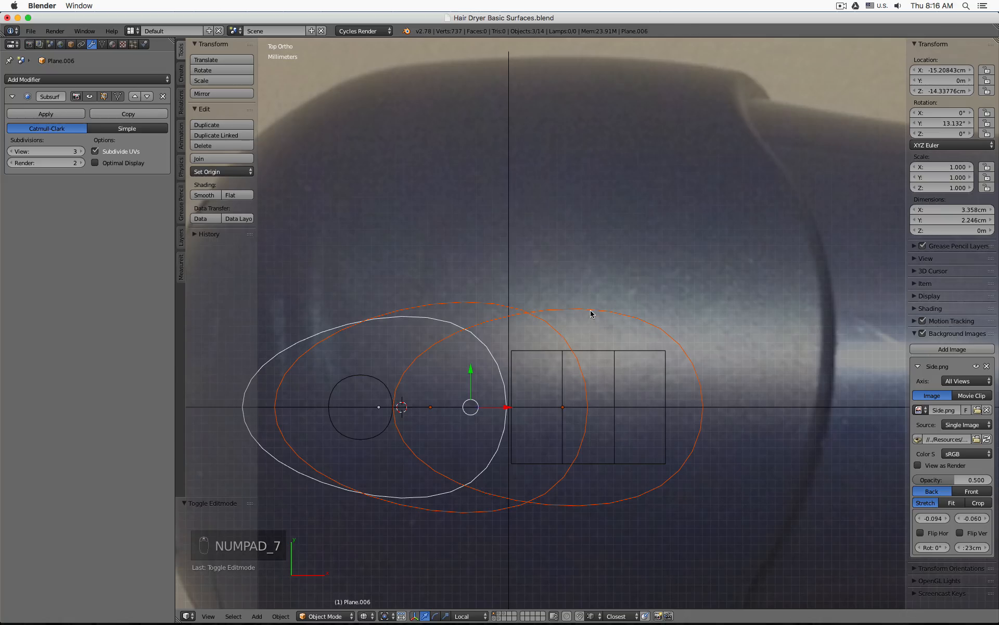
right_click(412, 319)
right_click(547, 310)
key("Tab")
key("Tab")
key("KP_1")
Step: Inspect the round housing and barrel outlines against the side photo, hiding the barrel outline and showing it again
scroll(529, 326, "down", 9)
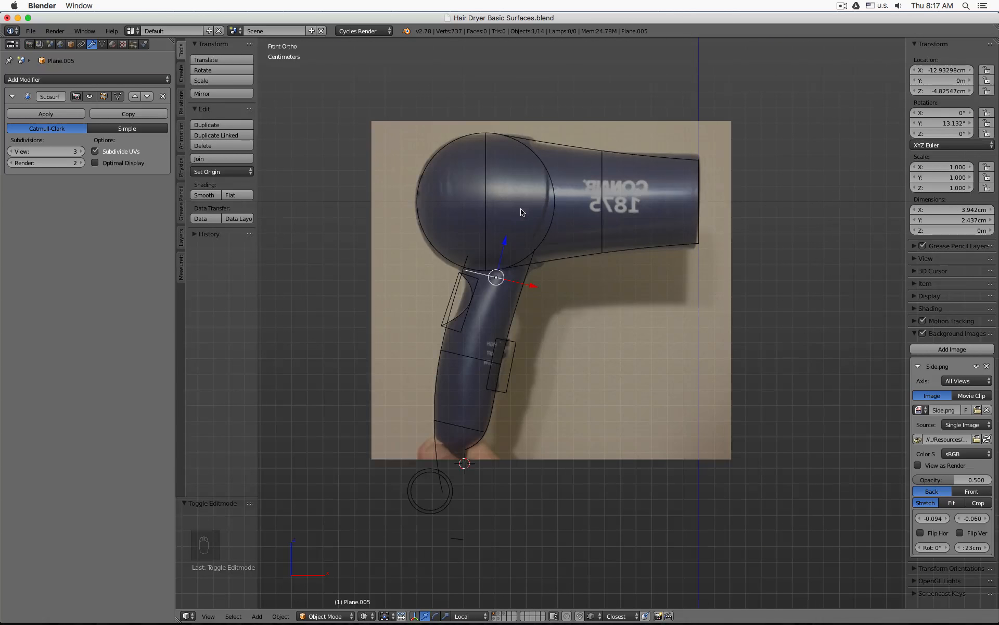
scroll(495, 174, "up", 5)
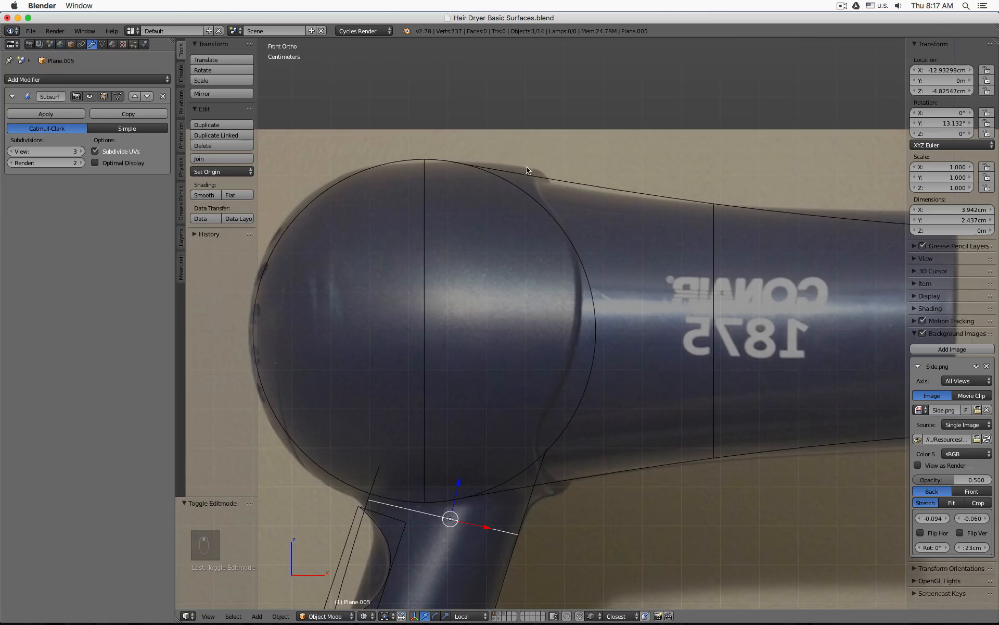
right_click(430, 162)
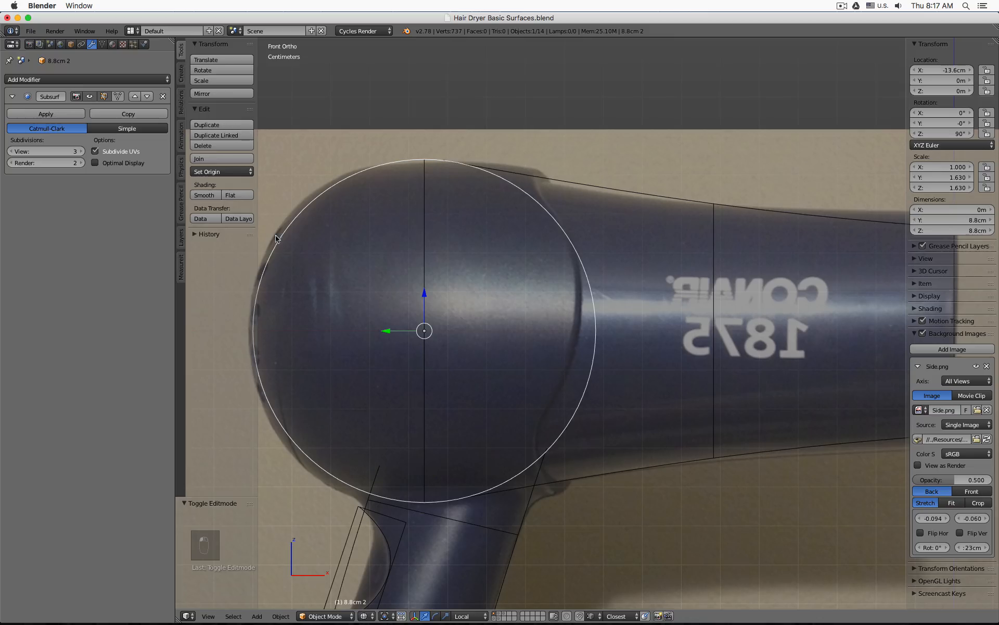
right_click(643, 199)
key("KP_Decimal")
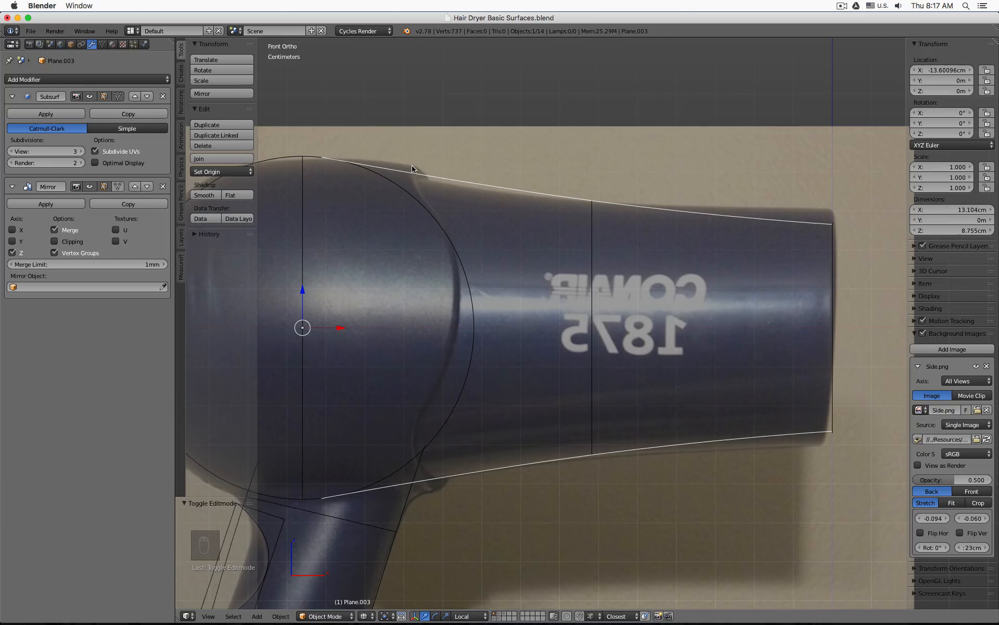
key("h")
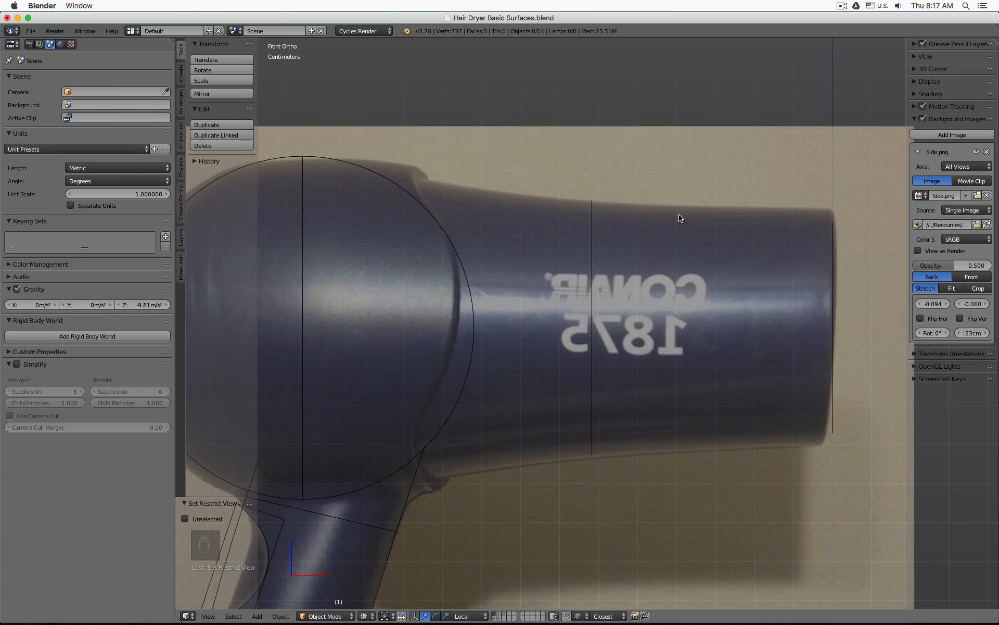
key("alt+h")
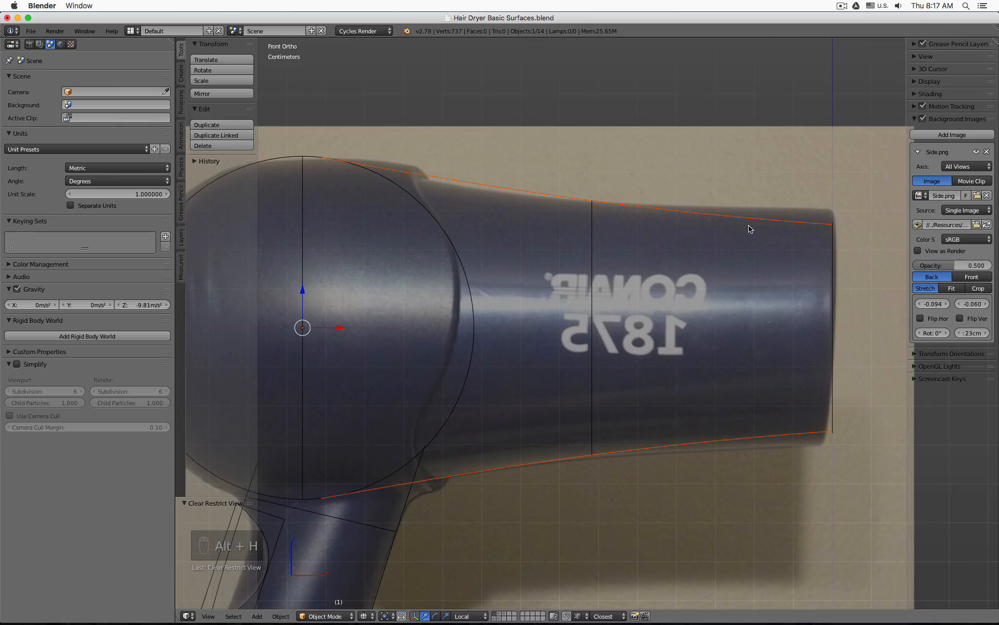
Step: Lower the barrel outline's vertex nearest the round housing along Z to about 4.73 cm and finish editing
key("Tab")
key("Tab")
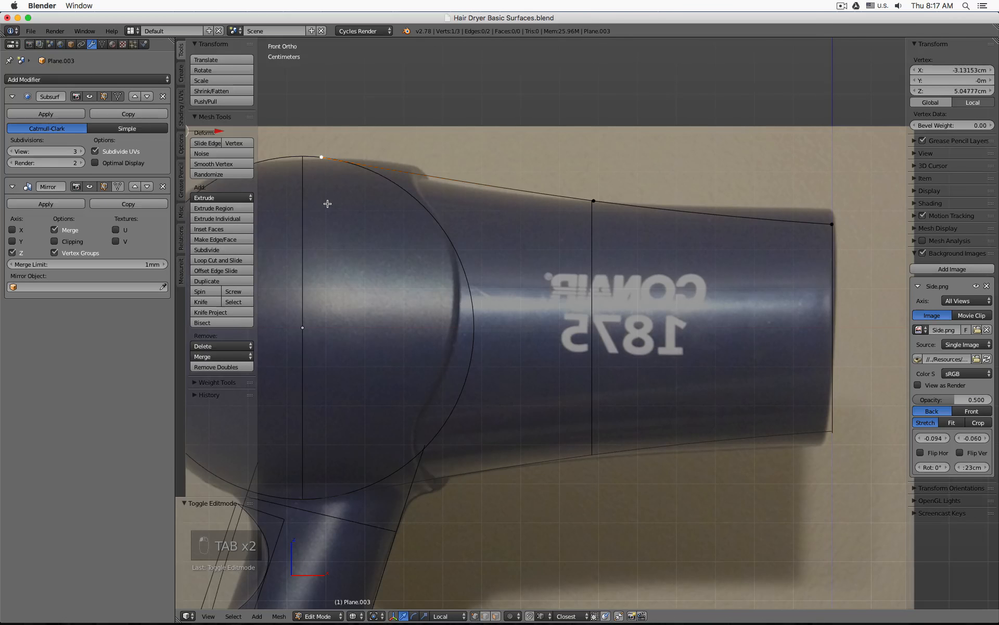
key("g")
key("z")
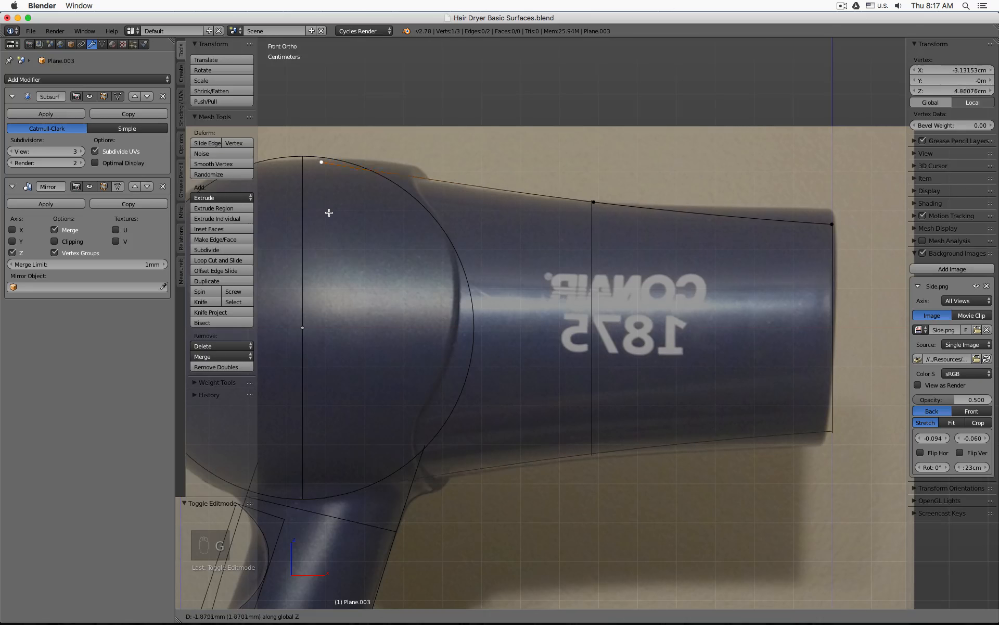
left_click(330, 216)
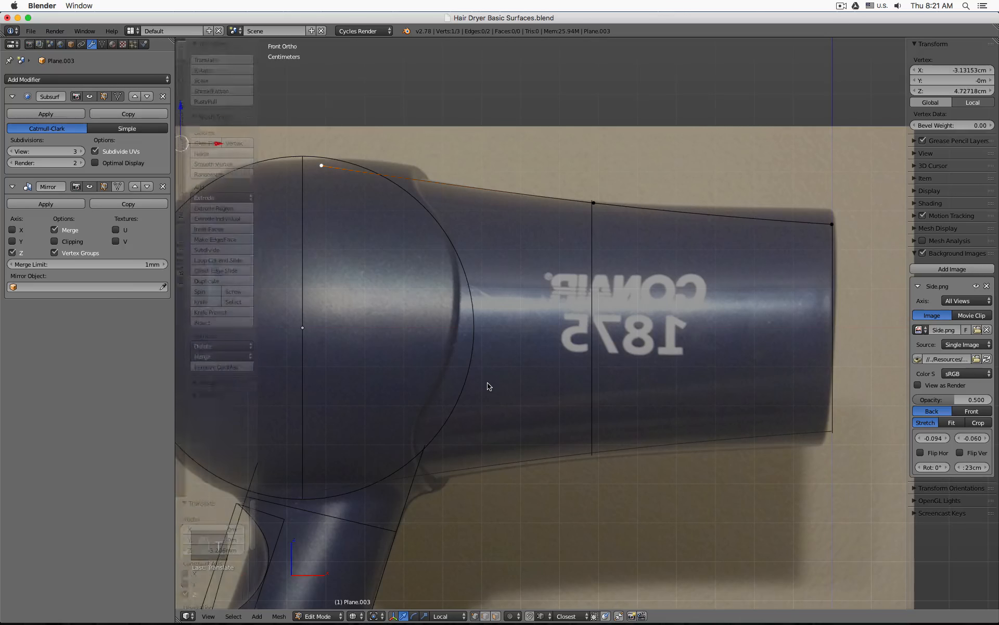
scroll(486, 383, "down", 3)
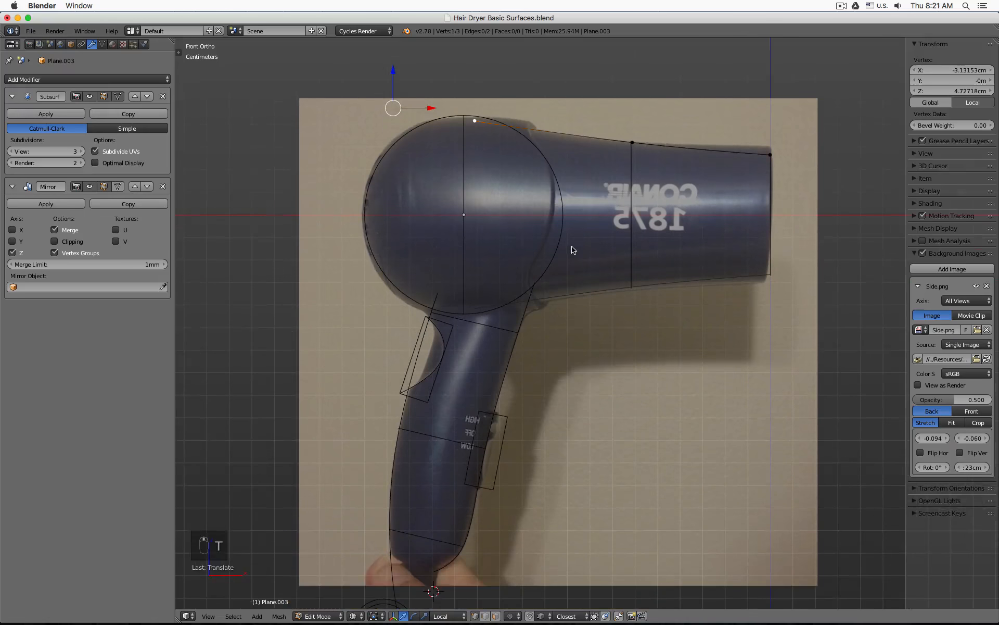
key("Tab")
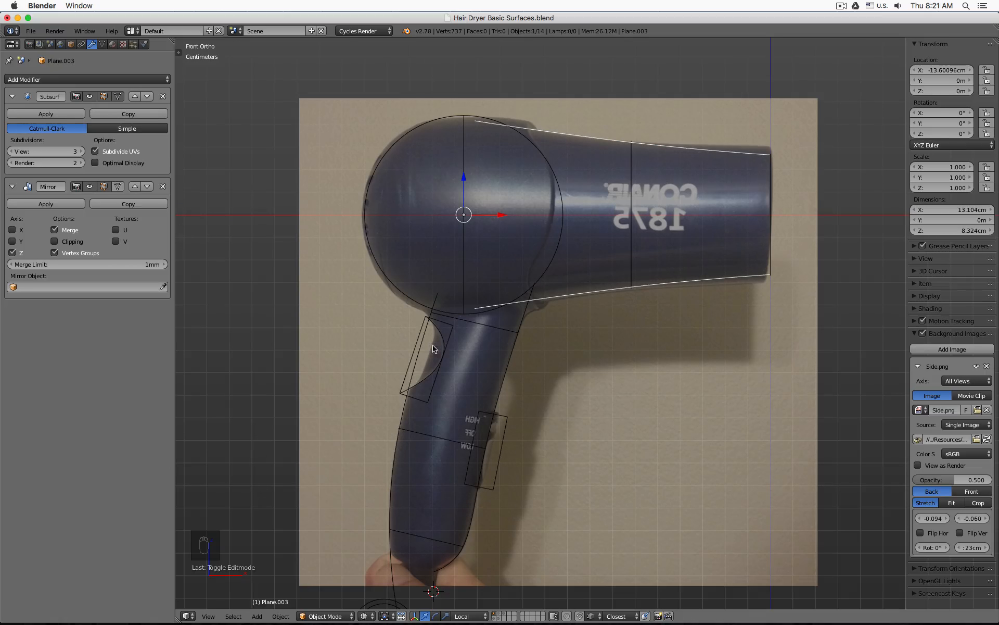
Step: Duplicate the three handle cross-sections in place and move the copies to layer 6
middle_click_drag(548, 437, 515, 409)
right_click(429, 430)
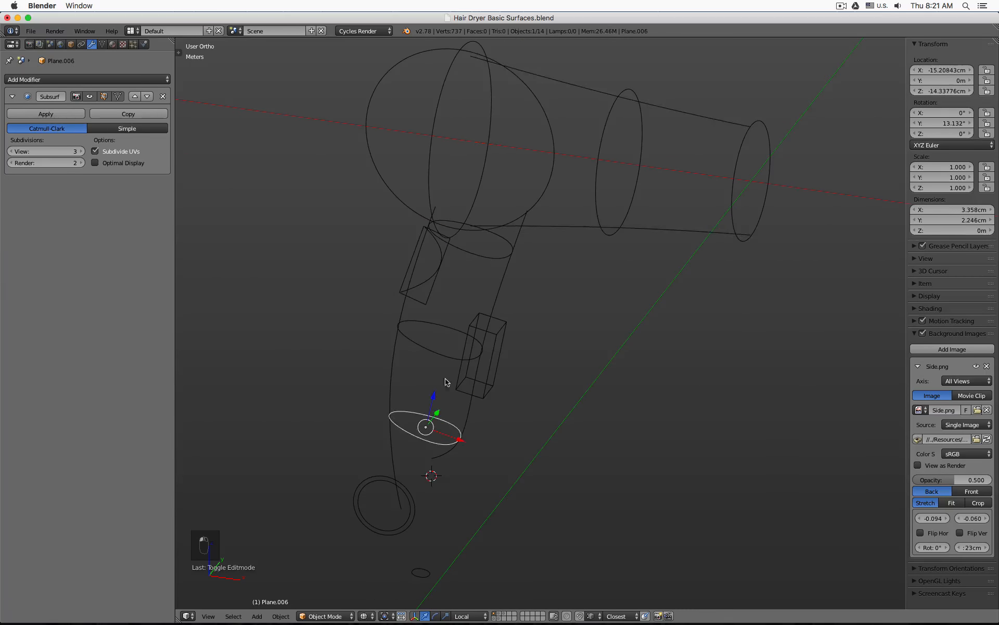
right_click(437, 352, "shift")
right_click(475, 260, "shift")
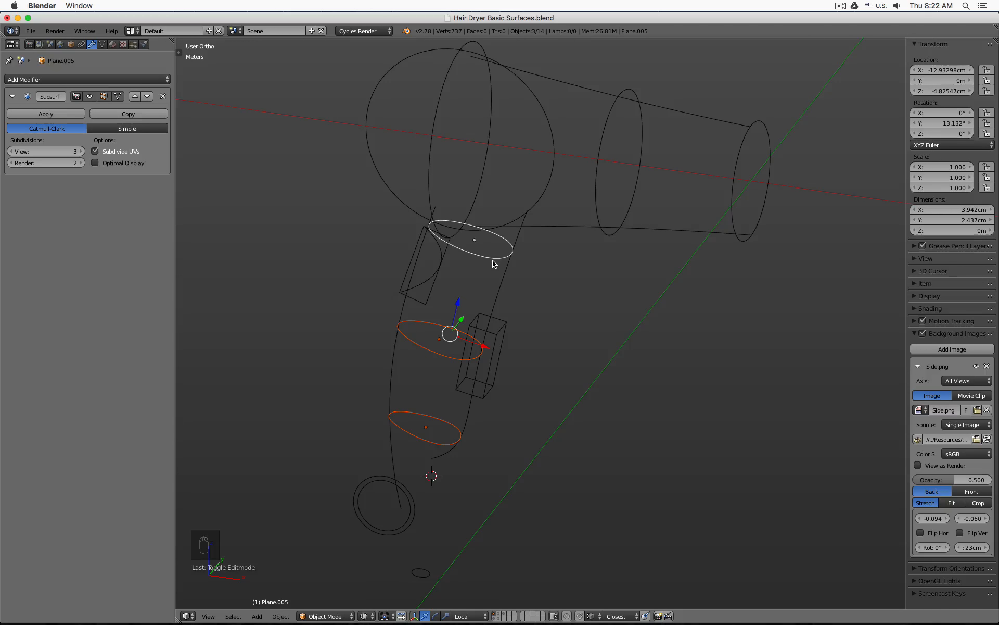
key("shift+d")
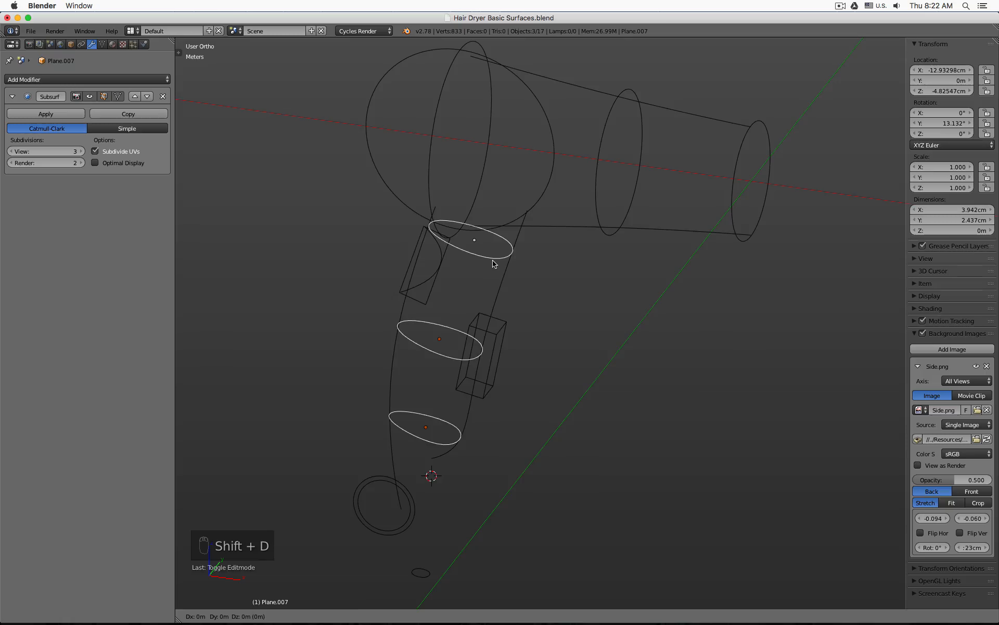
right_click(493, 264)
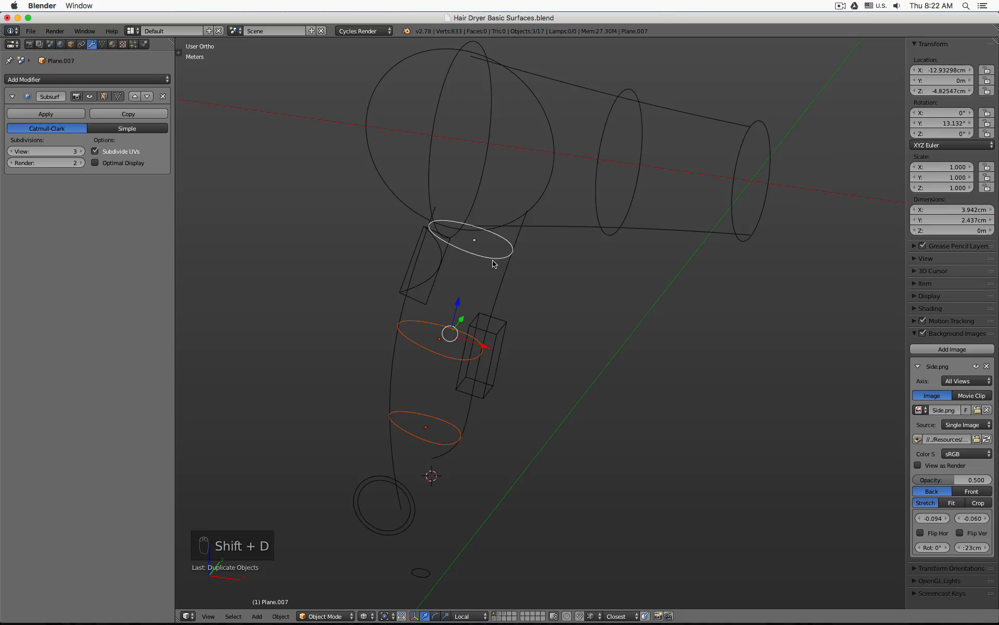
key("m")
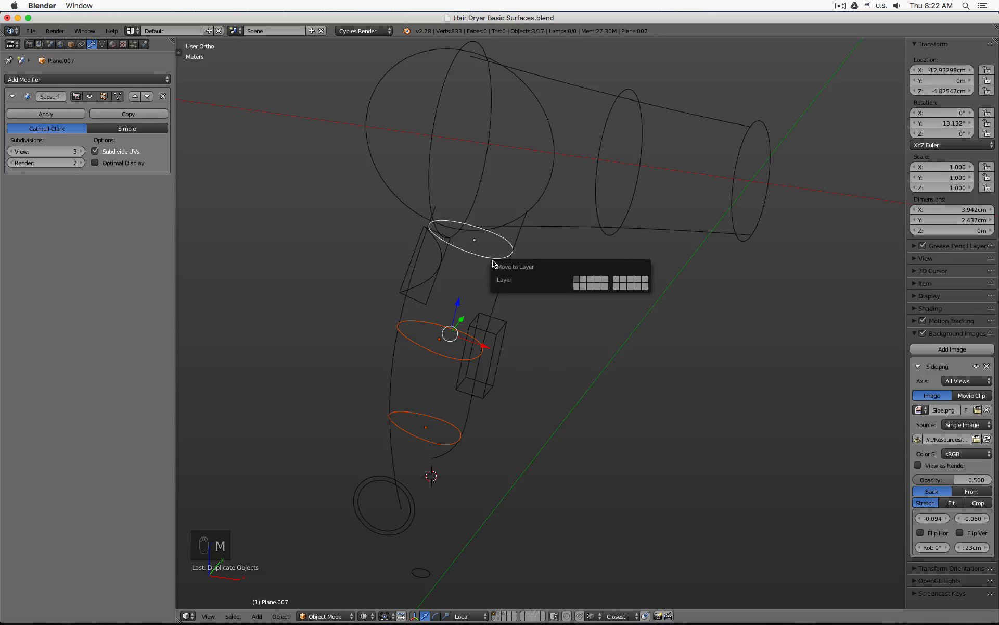
key("6")
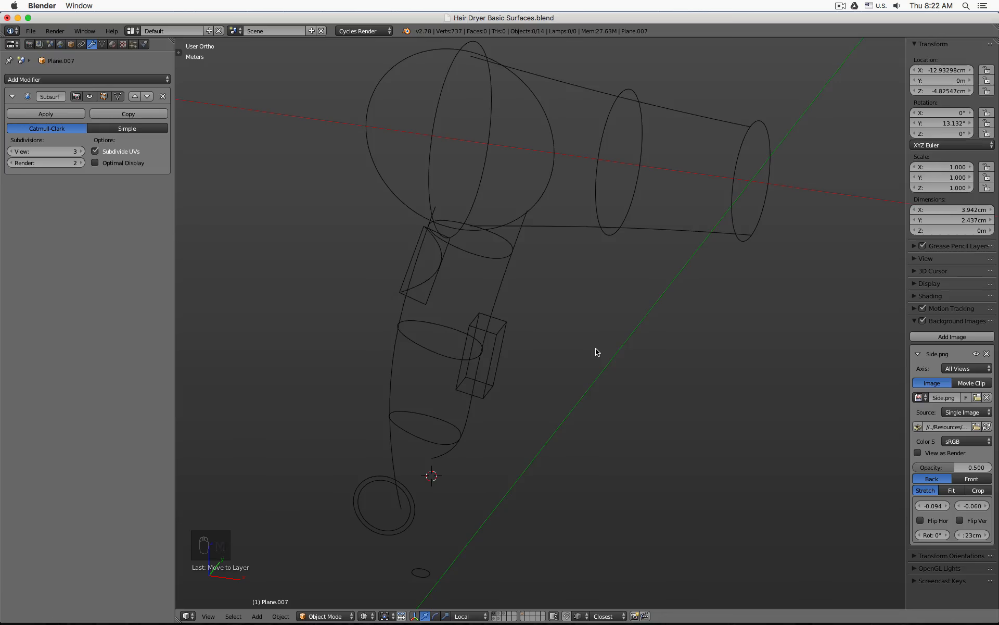
Step: Show only layer 6 and join the three copied cross-sections into one object, with the top one active
key("KP_1")
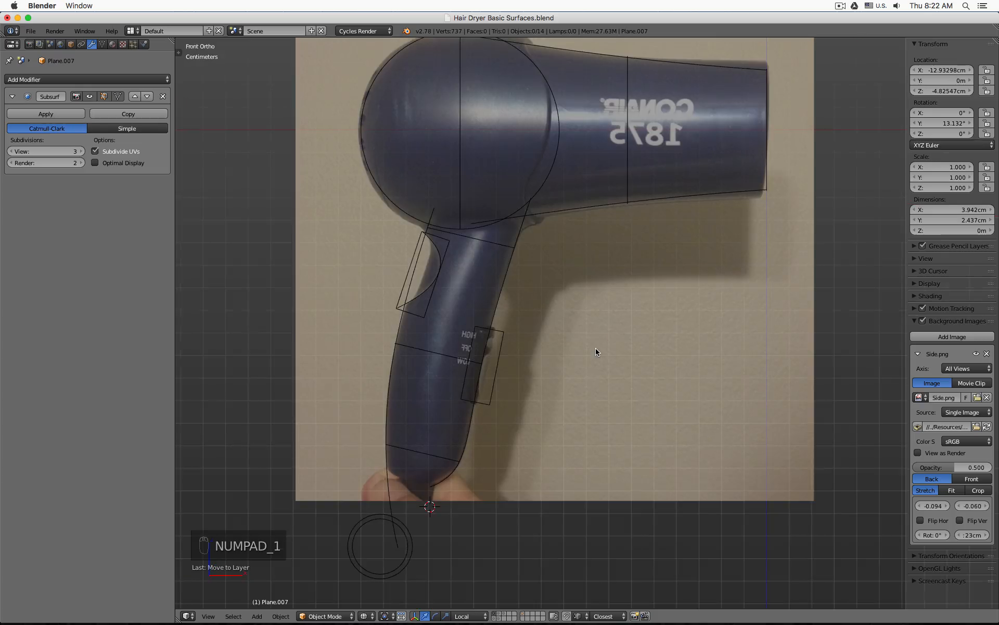
left_click(524, 613)
middle_click_drag(567, 291, 542, 313)
key("t")
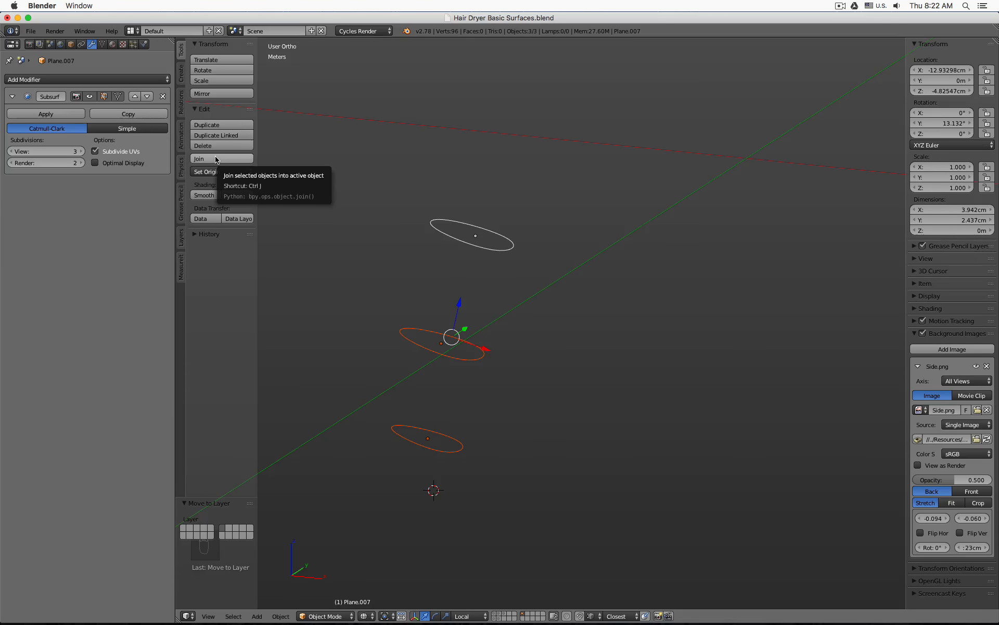
right_click(447, 236, "shift")
right_click(447, 237, "shift")
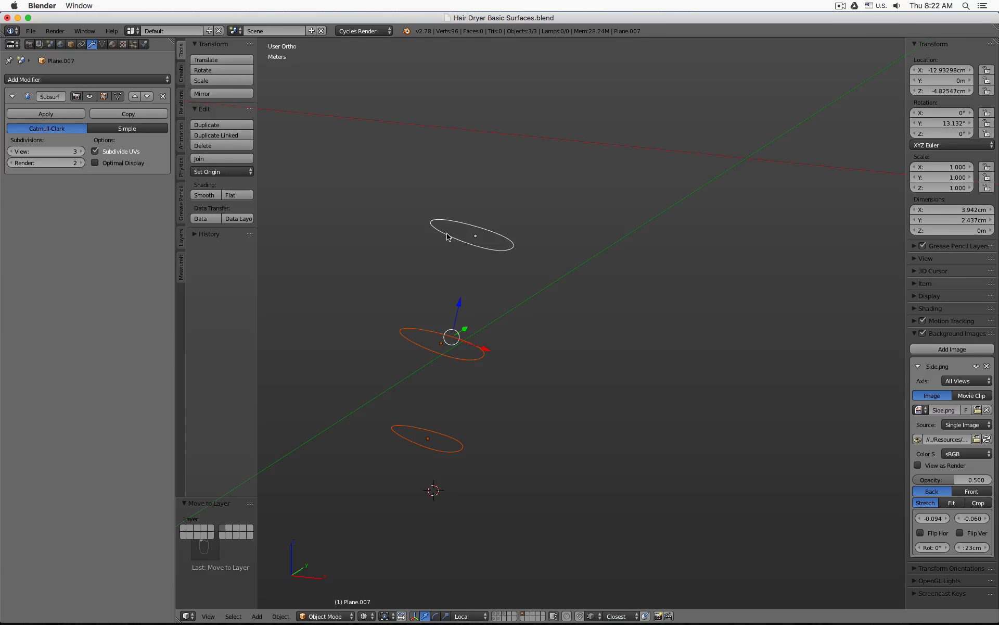
left_click(227, 160)
key("KP_1")
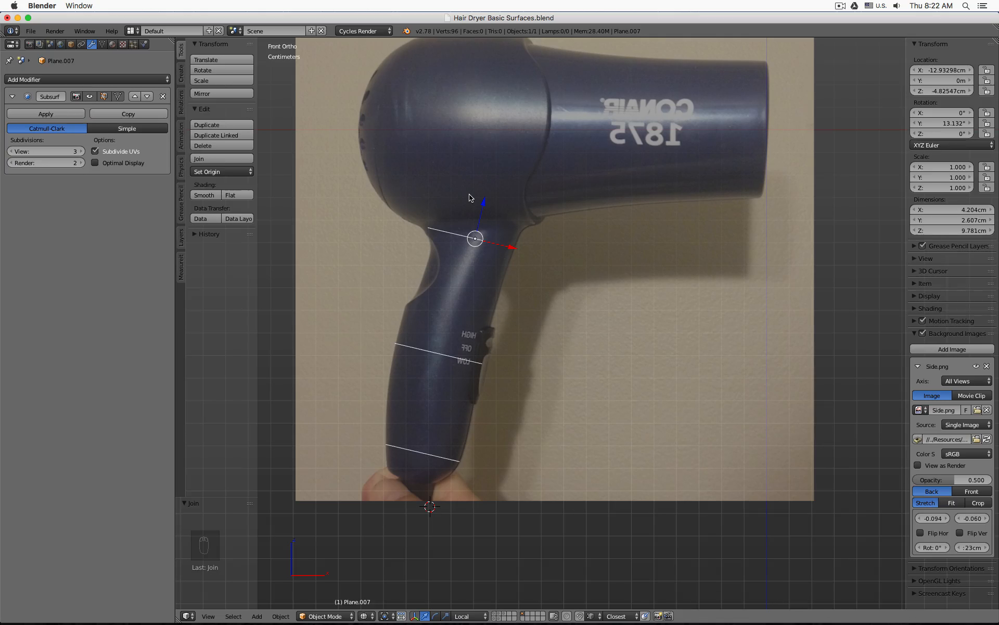
Step: Try setting the joined cross-sections' Y rotation to 0° and restore their original tilt
left_click(943, 124)
type("0")
key("Return")
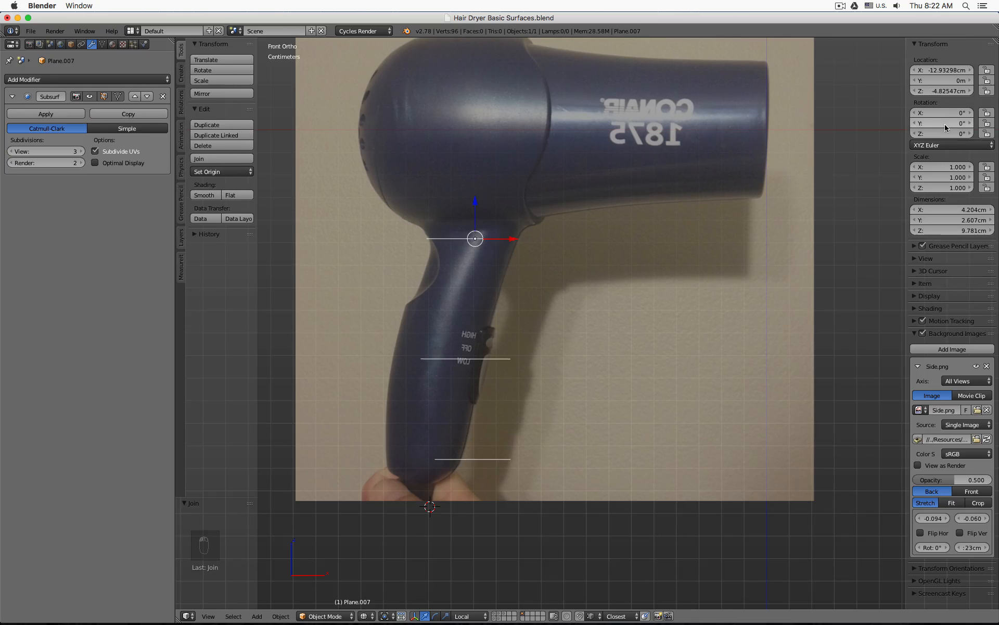
left_click(945, 124)
key("Return")
Step: Start editing the joined cross-sections and select only the middle loop's vertices
key("Tab")
middle_click_drag(710, 218, 541, 309)
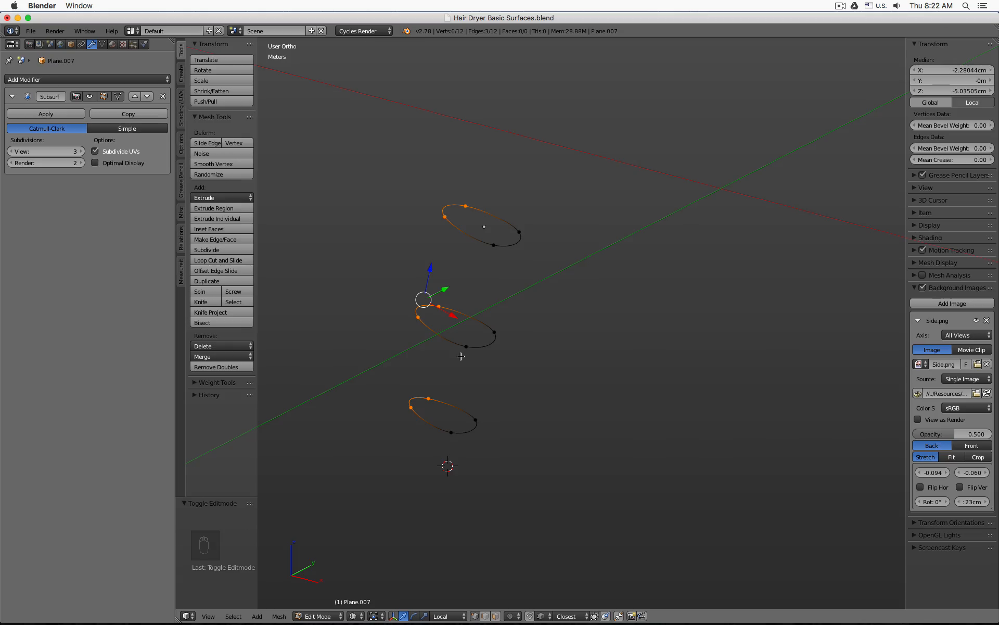
key("KP_1")
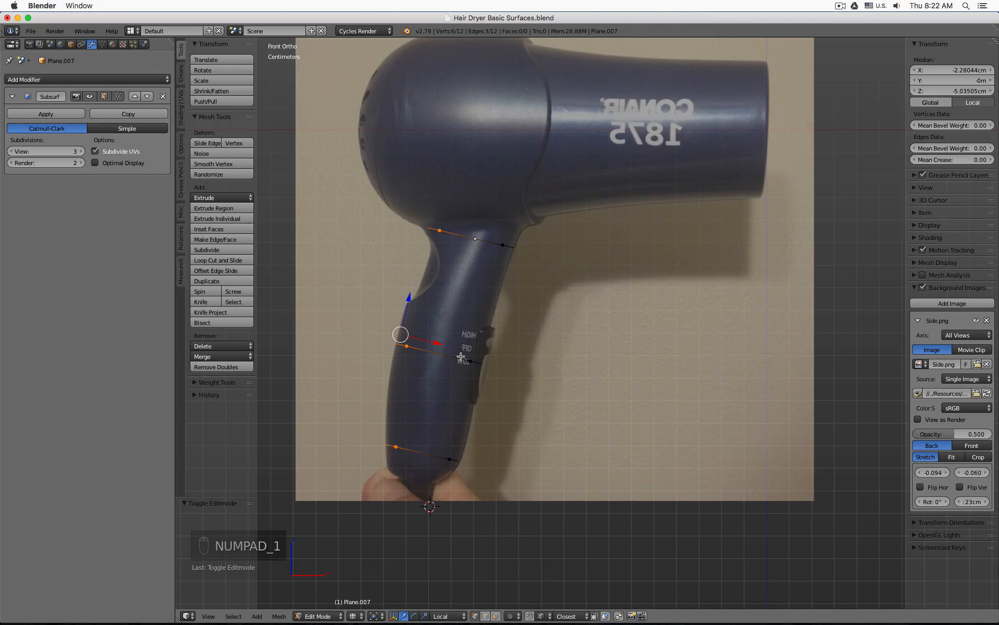
scroll(467, 357, "up", 1)
key("a")
key("b")
left_click_drag(357, 314, 556, 398)
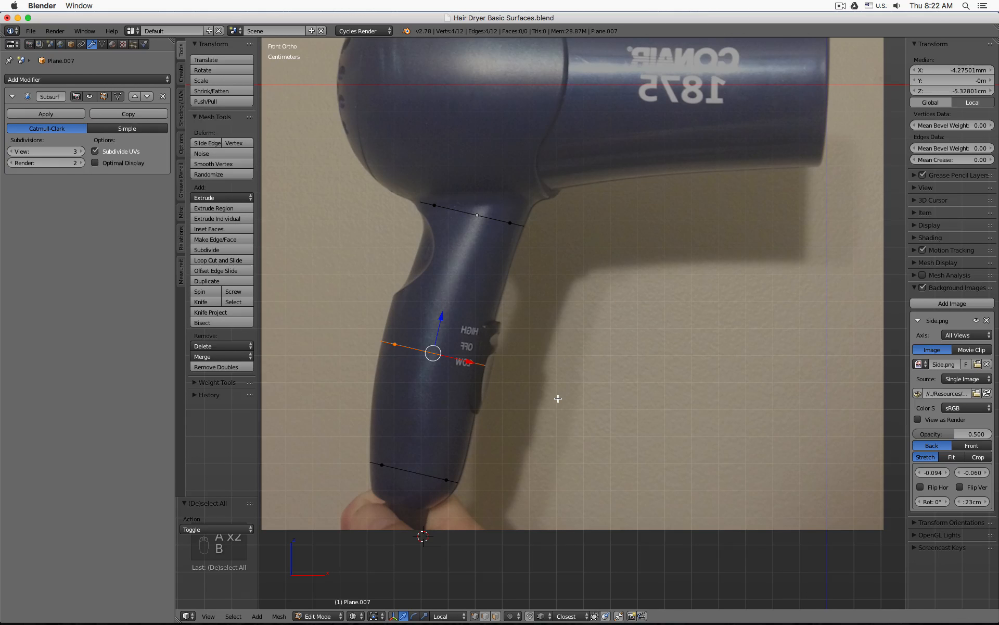
middle_click_drag(547, 349, 444, 411)
Step: Select all vertices of the three cross-section loops and connect them with Bridge Edge Loops
key("a")
key("b")
left_click_drag(345, 396, 531, 511)
key("b")
left_click_drag(372, 290, 536, 387)
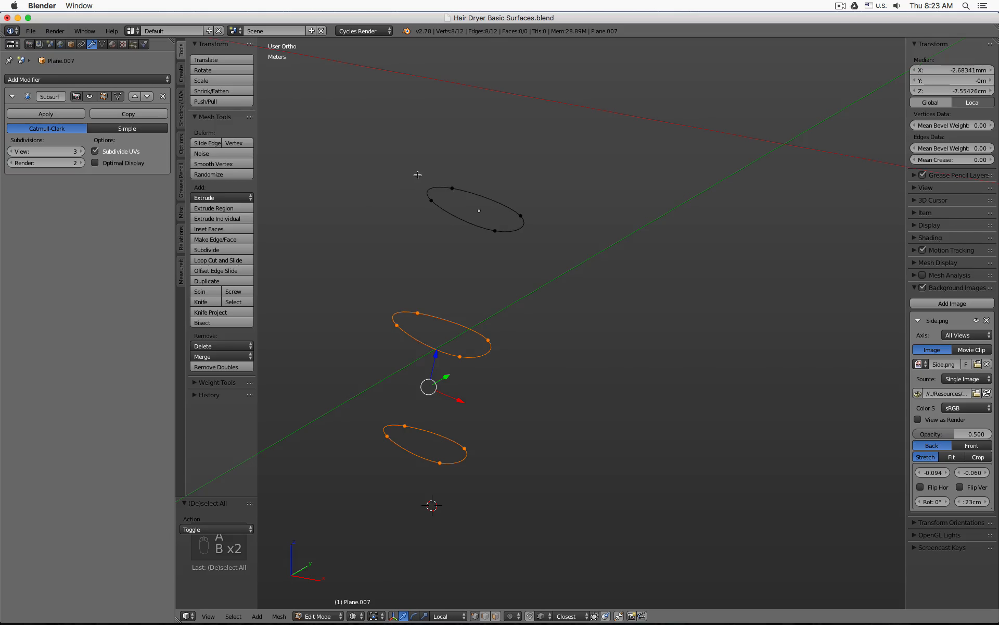
key("b")
left_click_drag(400, 155, 527, 235)
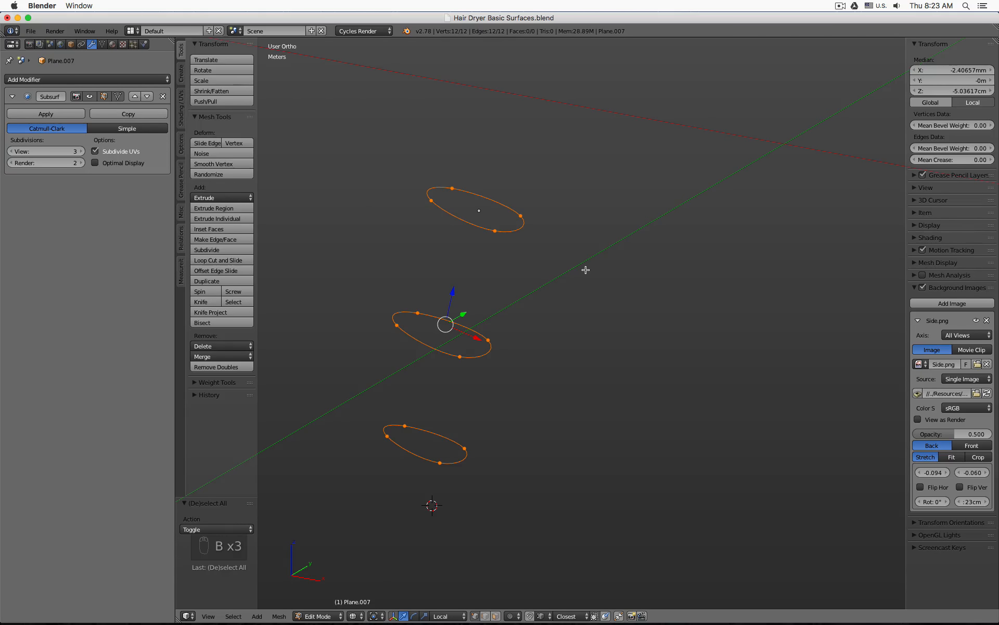
key("space")
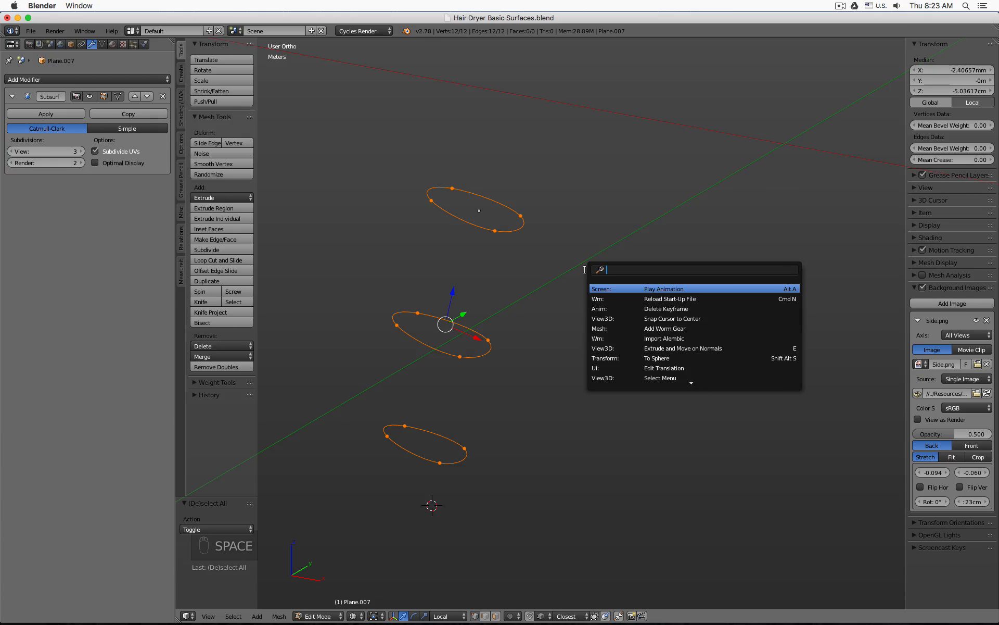
type("brid")
key("Return")
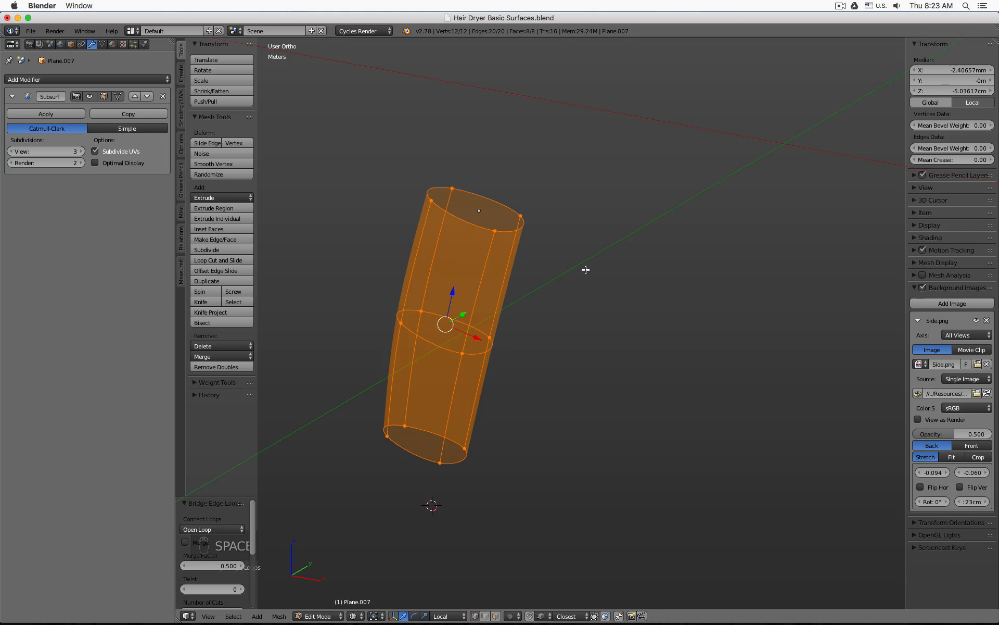
Step: Apply Shade Smooth to the bridged handle surface and leave mesh editing
key("z")
key("KP_1")
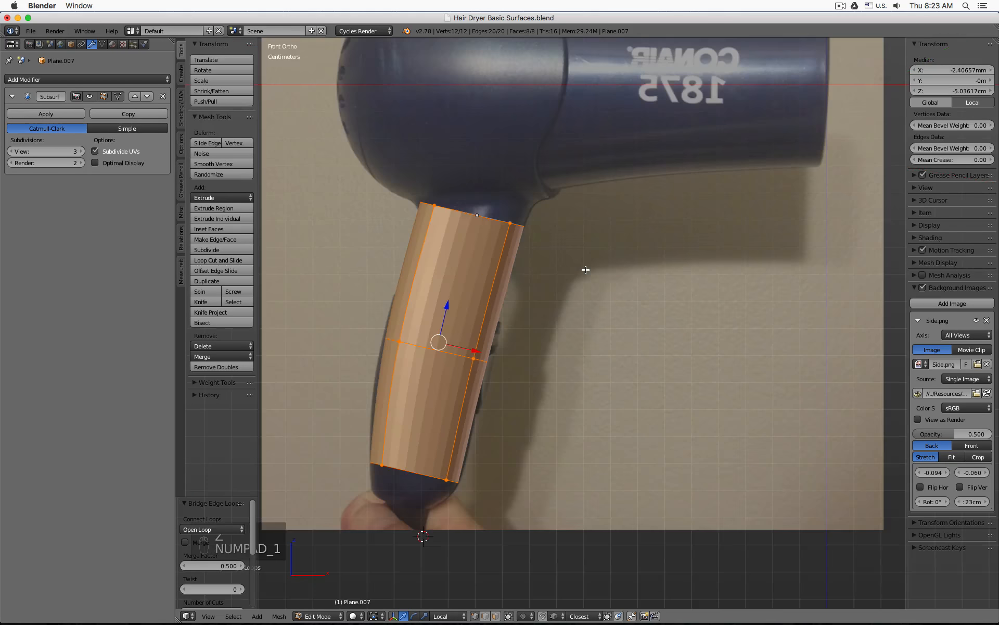
key("space")
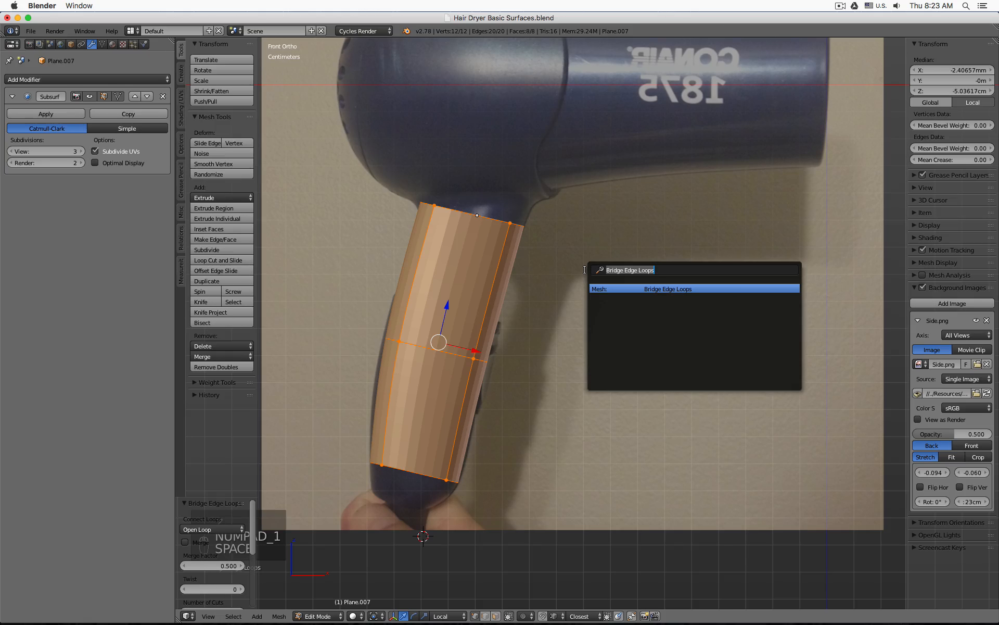
type("shade")
key("Down")
key("Return")
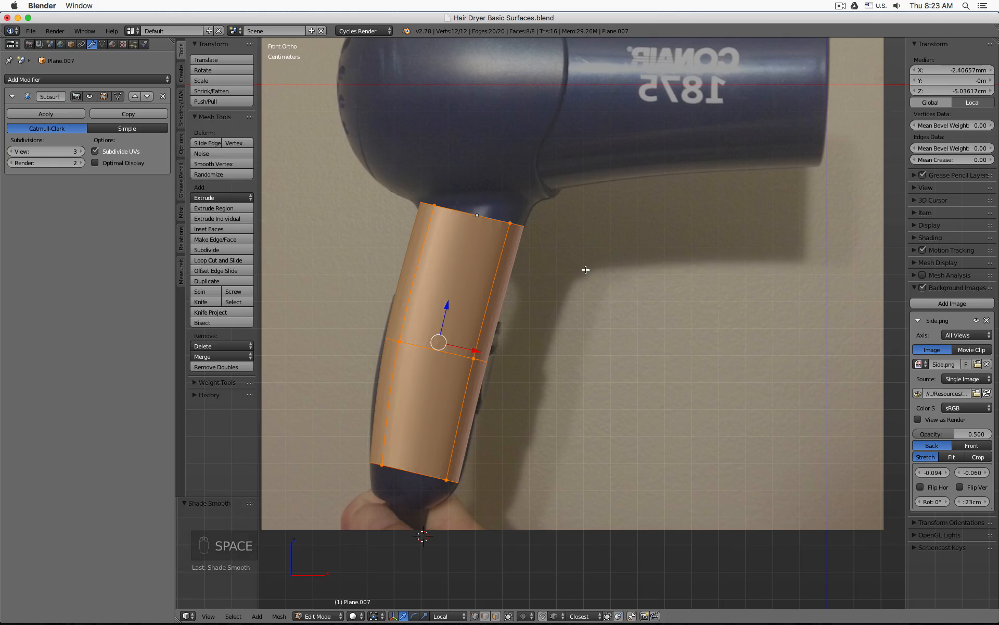
key("Tab")
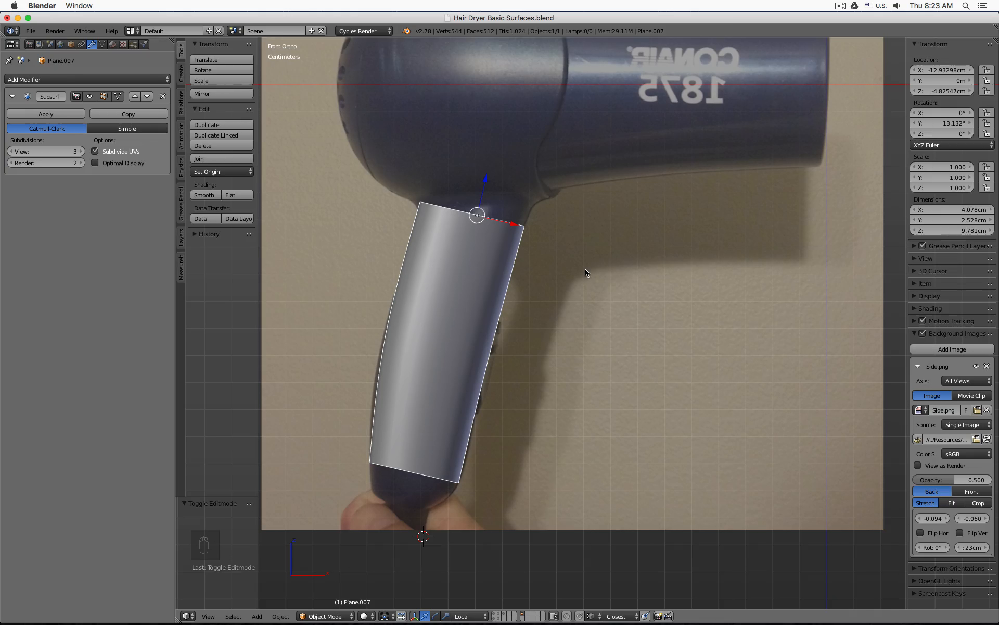
Step: Select the handle surface's top loop and extrude it upward about 2.34 cm along its local Z axis
key("Tab")
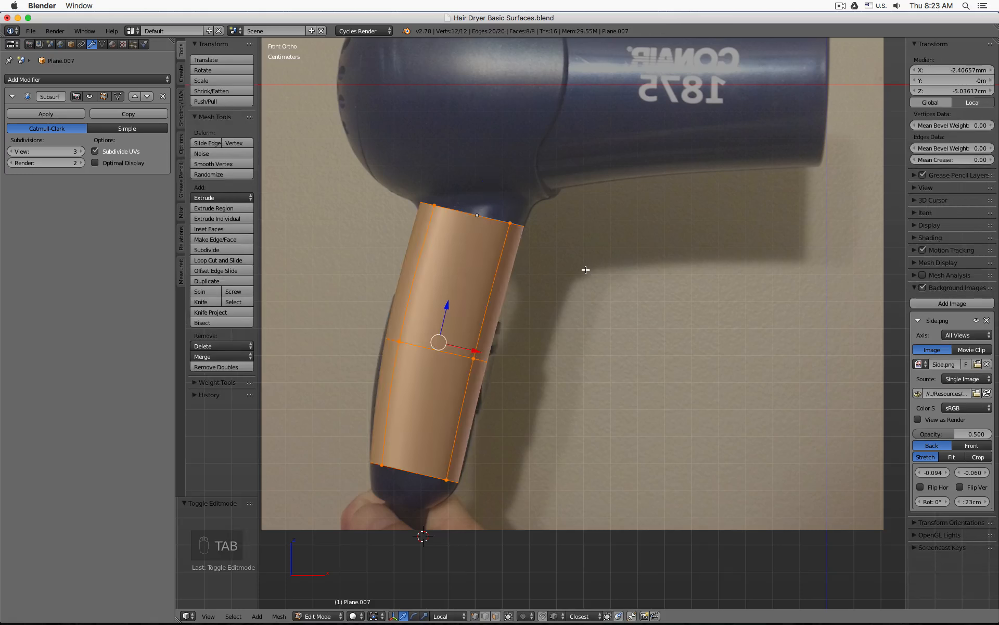
key("z")
key("a")
key("b")
left_click_drag(384, 173, 583, 257)
key("b")
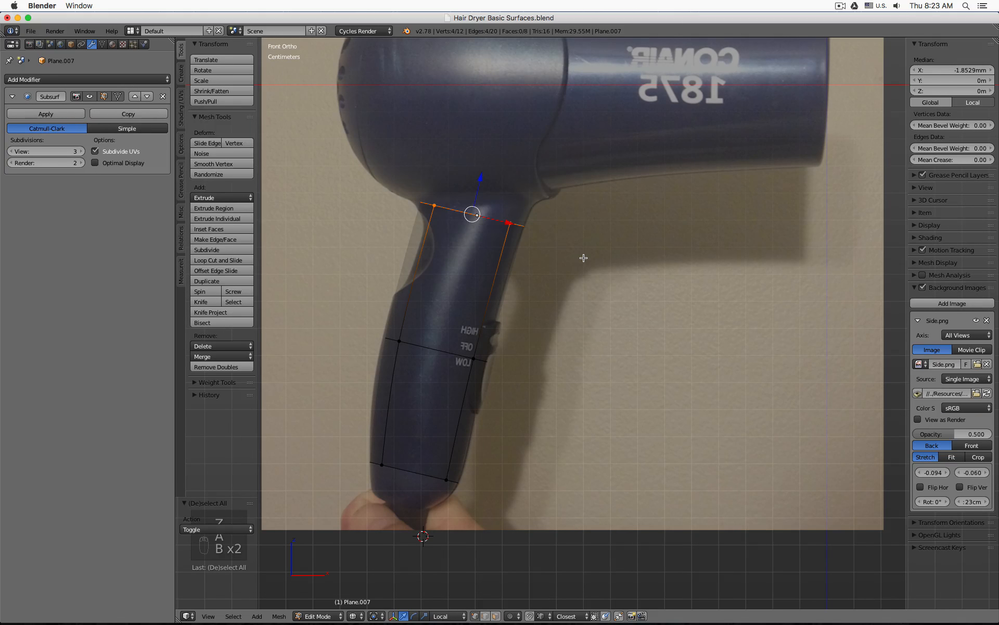
key("e")
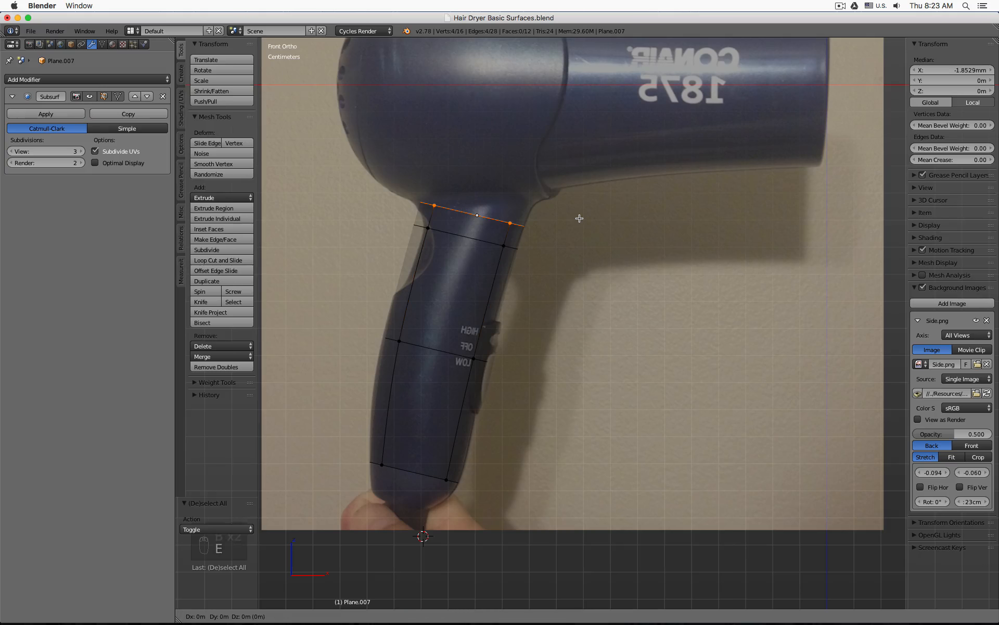
right_click(579, 218)
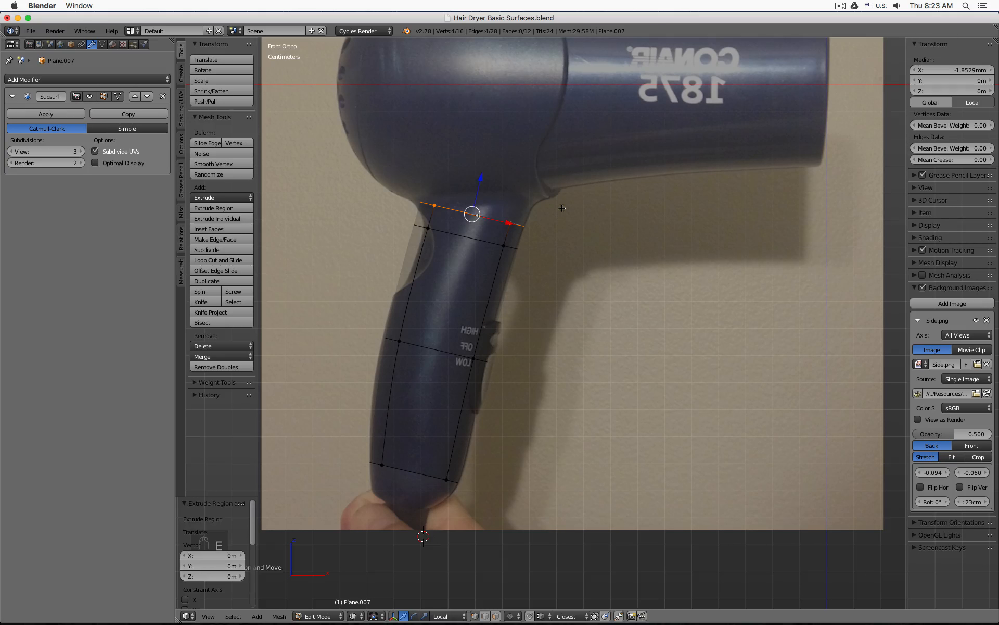
left_click_drag(481, 178, 508, 120)
Step: Compare the handle surface with the side photo in solid and wireframe display, from the neck to the base
middle_click_drag(570, 308, 638, 174, "shift")
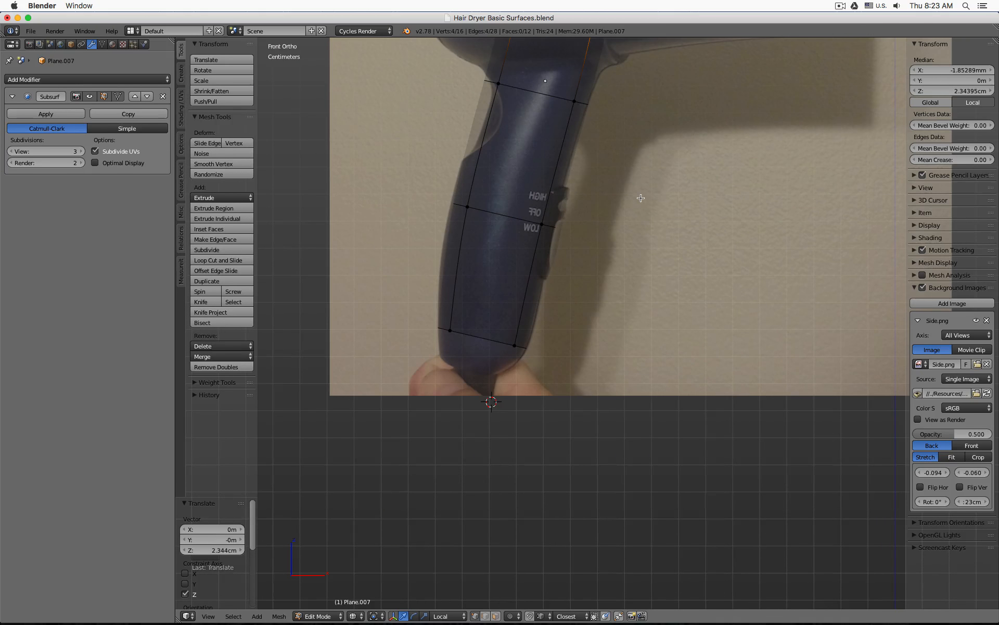
key("z")
scroll(505, 224, "up", 3)
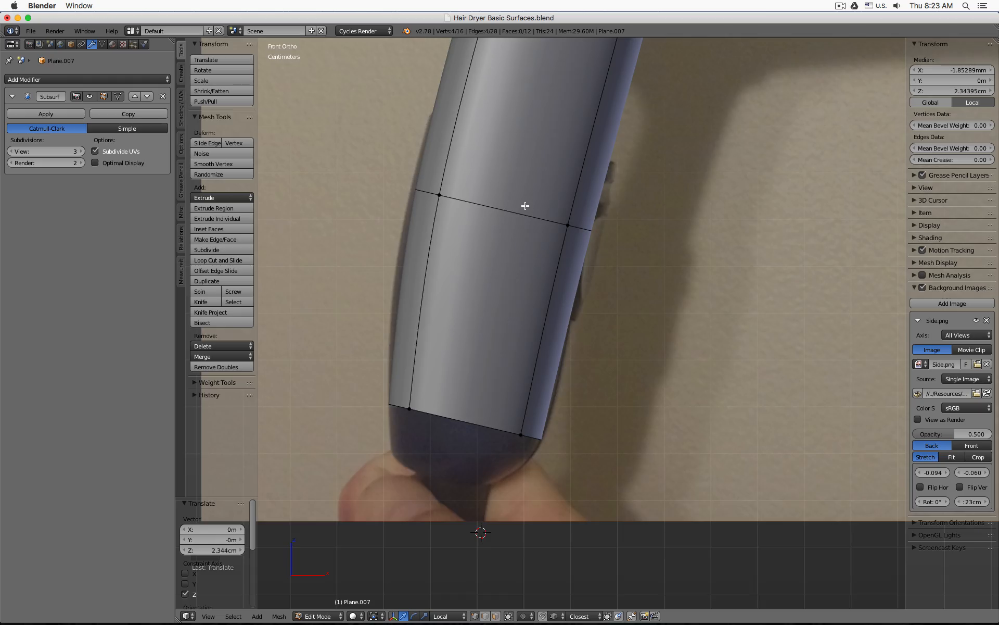
scroll(525, 205, "down", 1)
scroll(523, 207, "down", 1)
key("z")
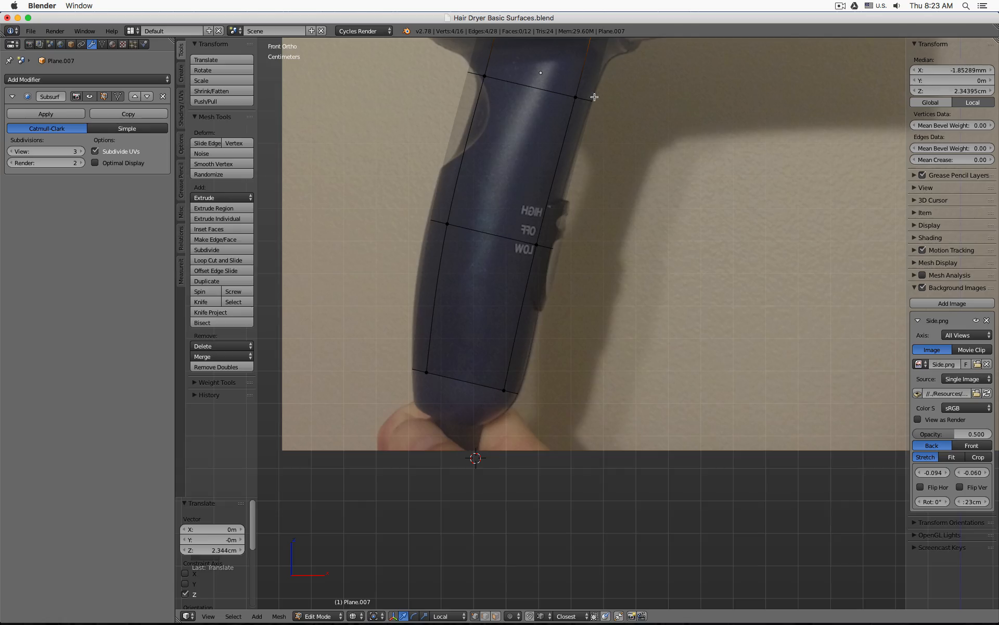
scroll(592, 117, "up", 3)
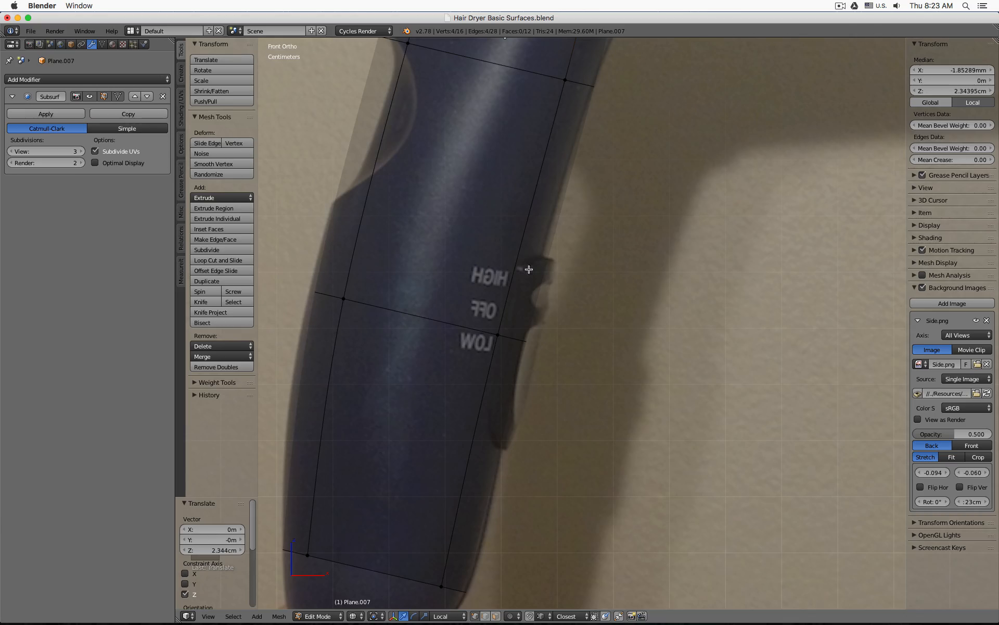
middle_click_drag(474, 567, 536, 436, "shift")
middle_click_drag(467, 334, 510, 462, "shift")
scroll(540, 322, "down", 1)
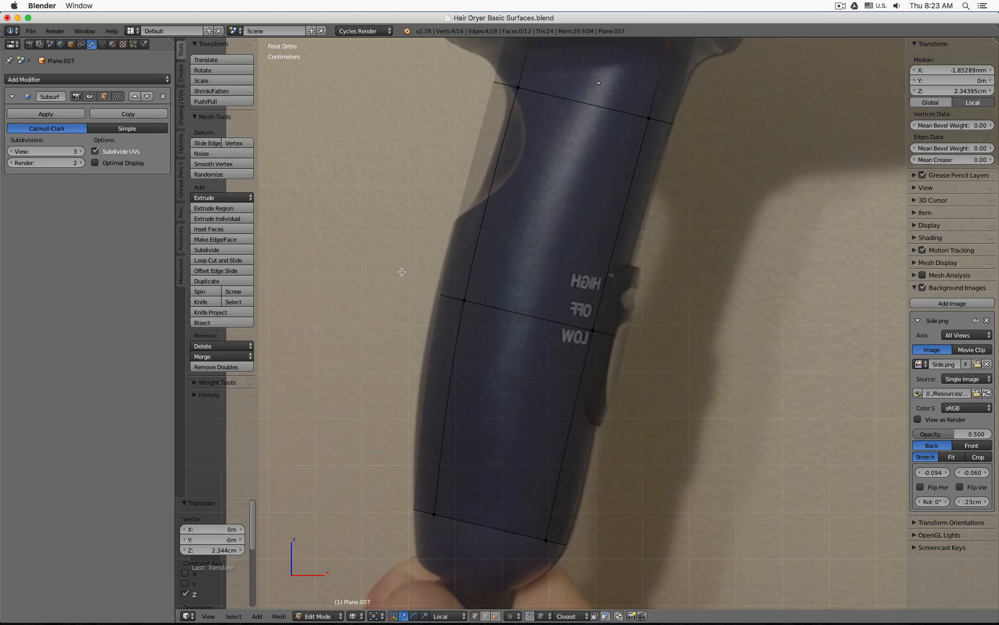
Step: Select the handle's middle loop and move it down about 7.7 mm along the local Z axis
right_click(509, 311, "alt")
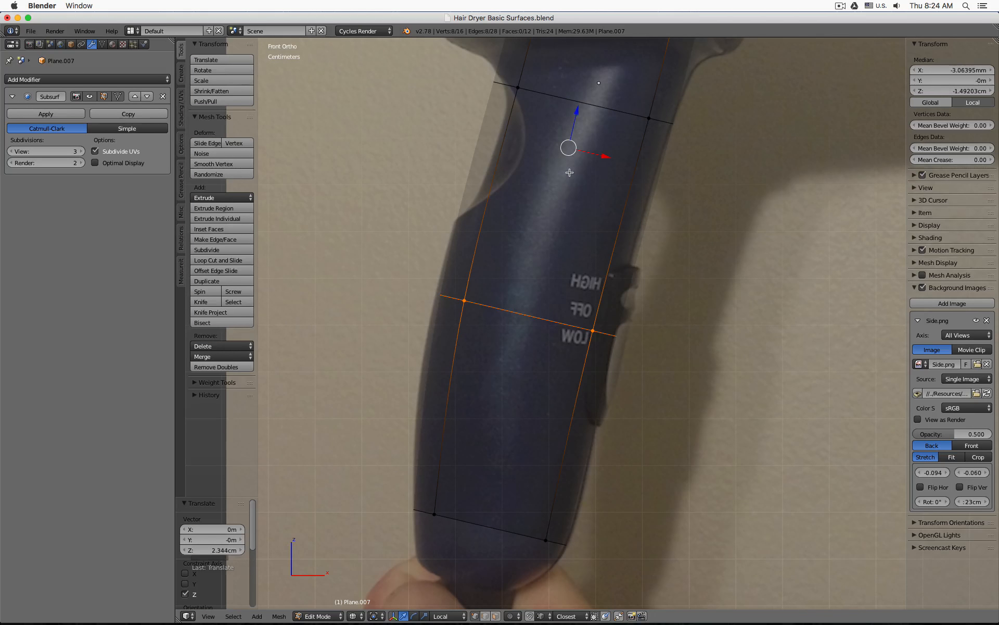
key("a")
right_click(509, 312, "alt")
key("g")
key("z")
key("z")
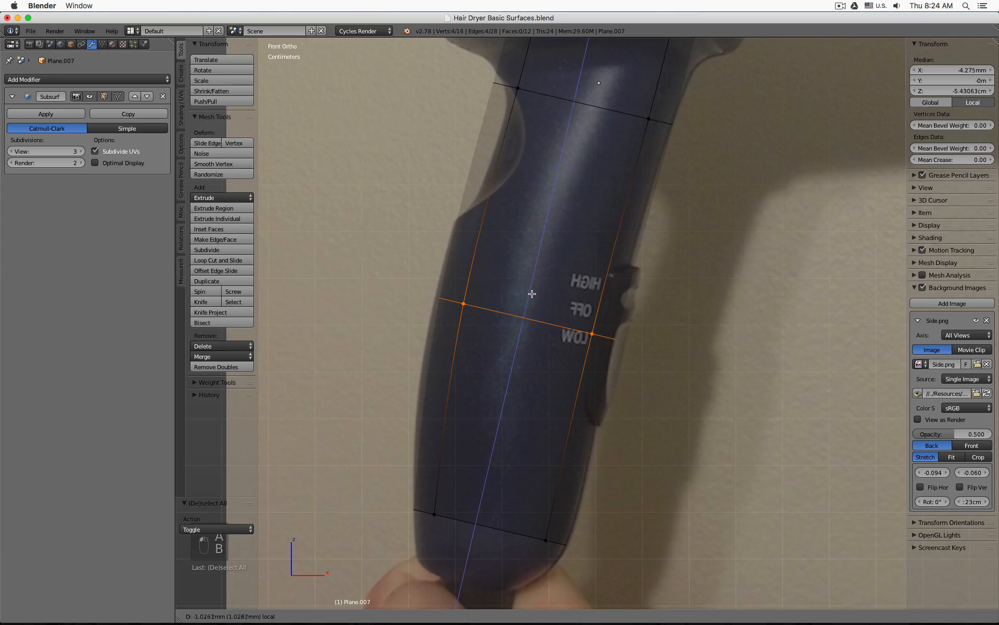
left_click(521, 326)
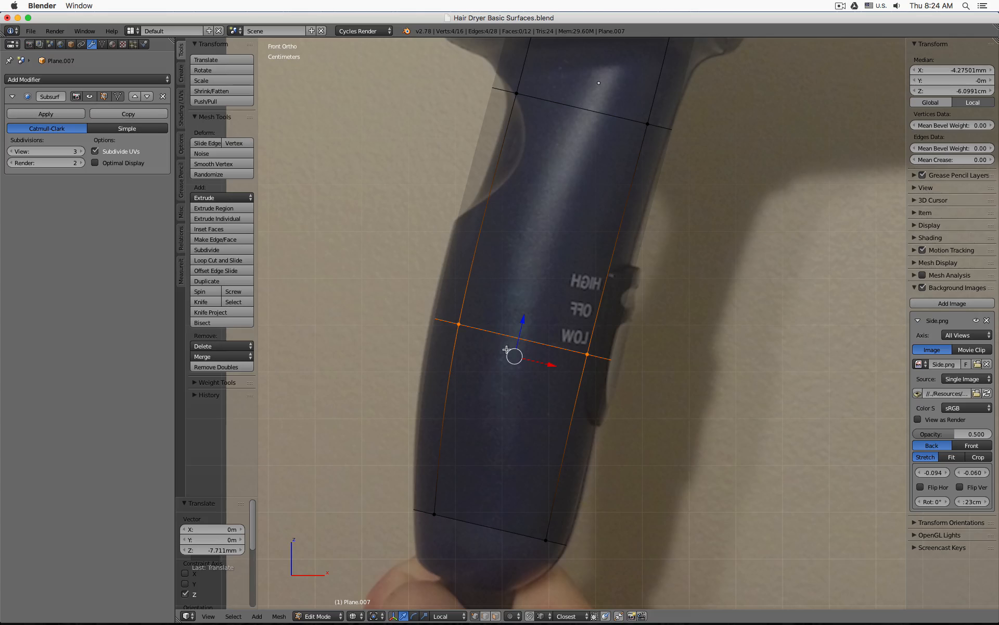
Step: Shift the middle loop about -0.98 mm along the local X axis to fit the photo's handle outline
key("g")
key("x")
key("x")
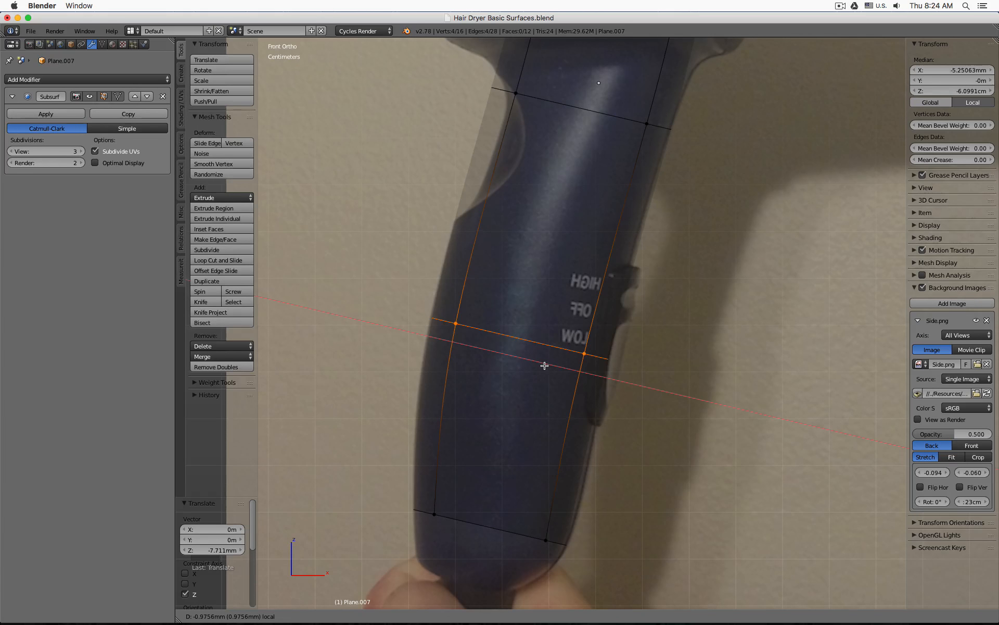
left_click(544, 365)
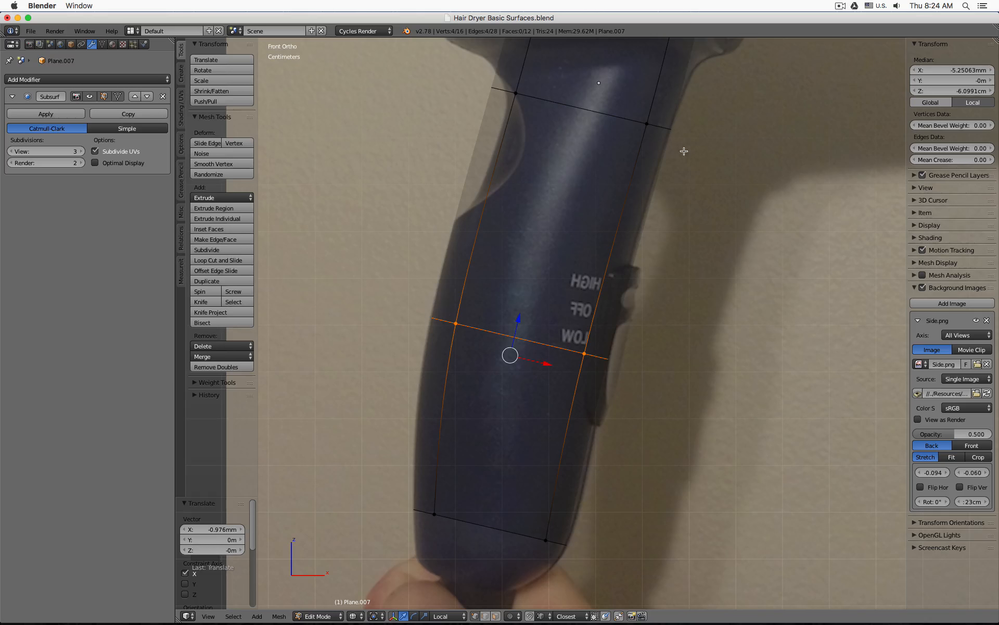
Step: Check the adjusted middle section against the photo's handle contour in solid and wireframe display
key("z")
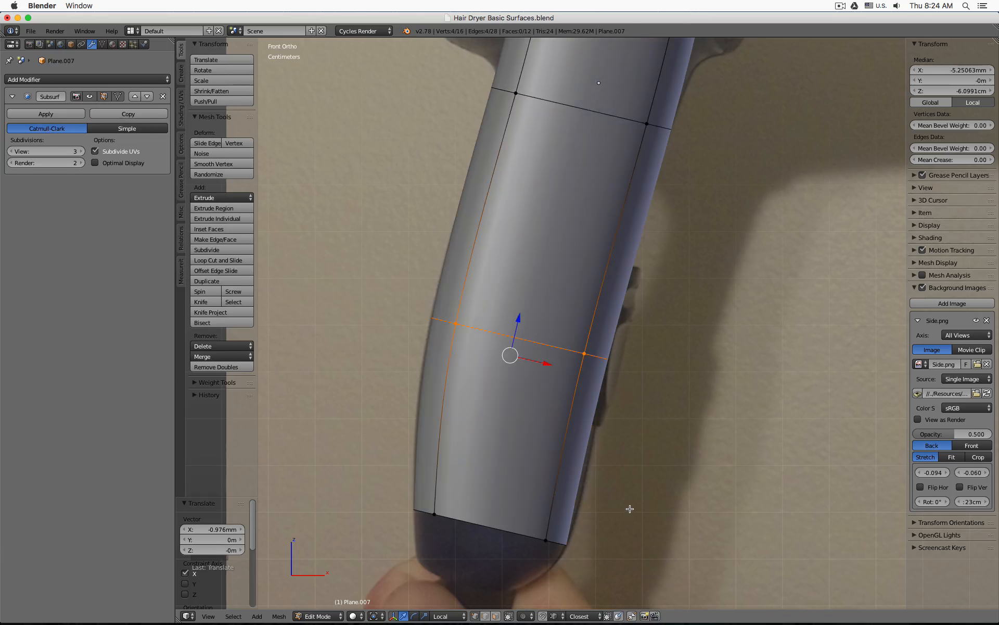
key("z")
middle_click_drag(628, 506, 632, 357, "shift")
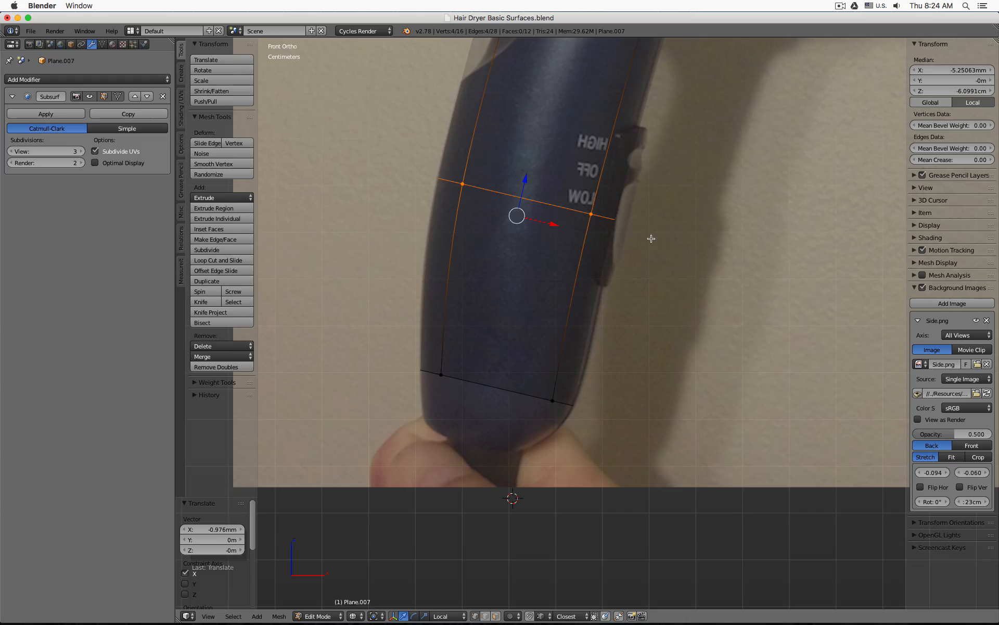
key("z")
middle_click_drag(658, 207, 626, 315, "shift")
key("z")
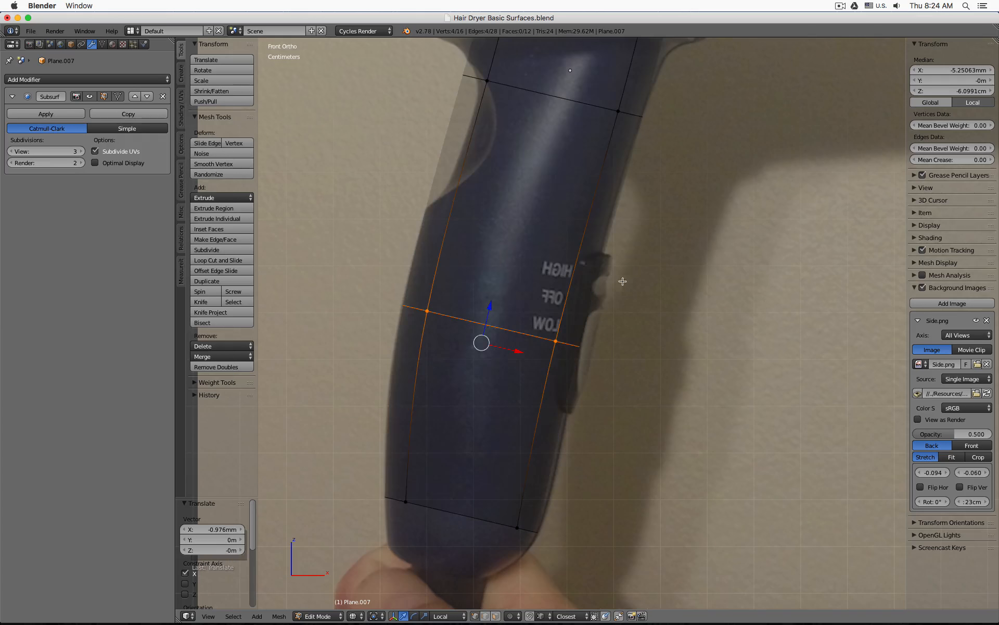
middle_click_drag(641, 136, 628, 212, "shift")
middle_click_drag(634, 250, 681, 87, "shift")
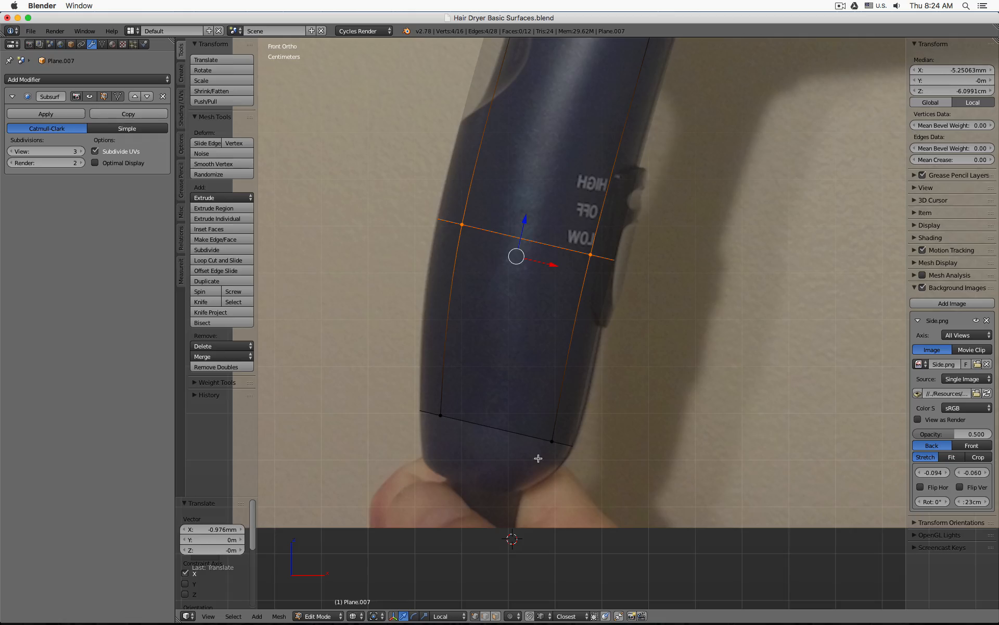
Step: Try extruding the handle's bottom loop about 1.26 cm downward along the local Z axis
key("a")
key("b")
left_click_drag(375, 370, 598, 469)
middle_click_drag(661, 415, 692, 268, "shift")
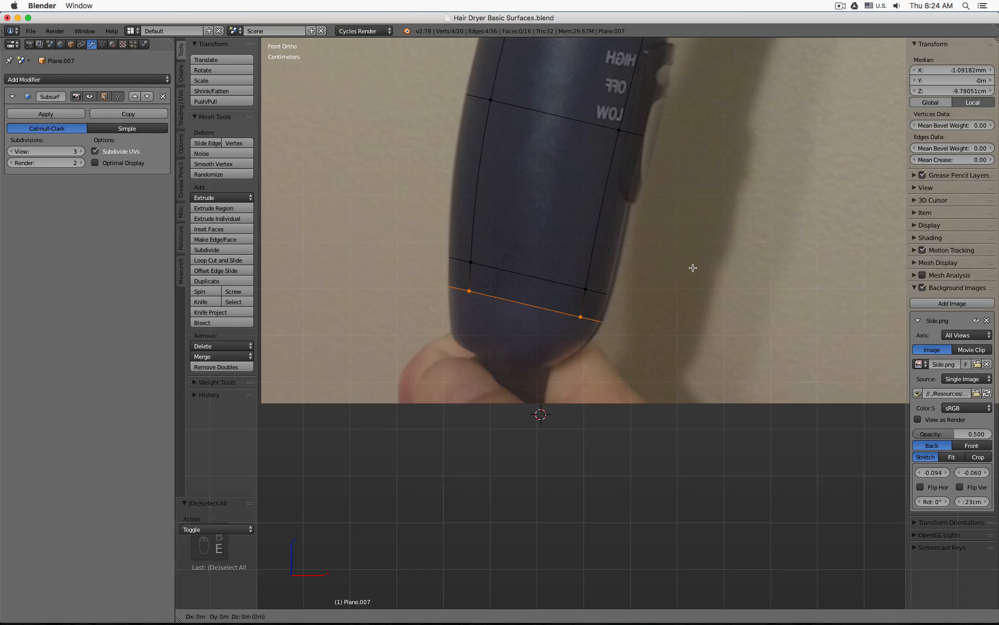
key("e")
left_click_drag(534, 270, 520, 324)
left_click(520, 324)
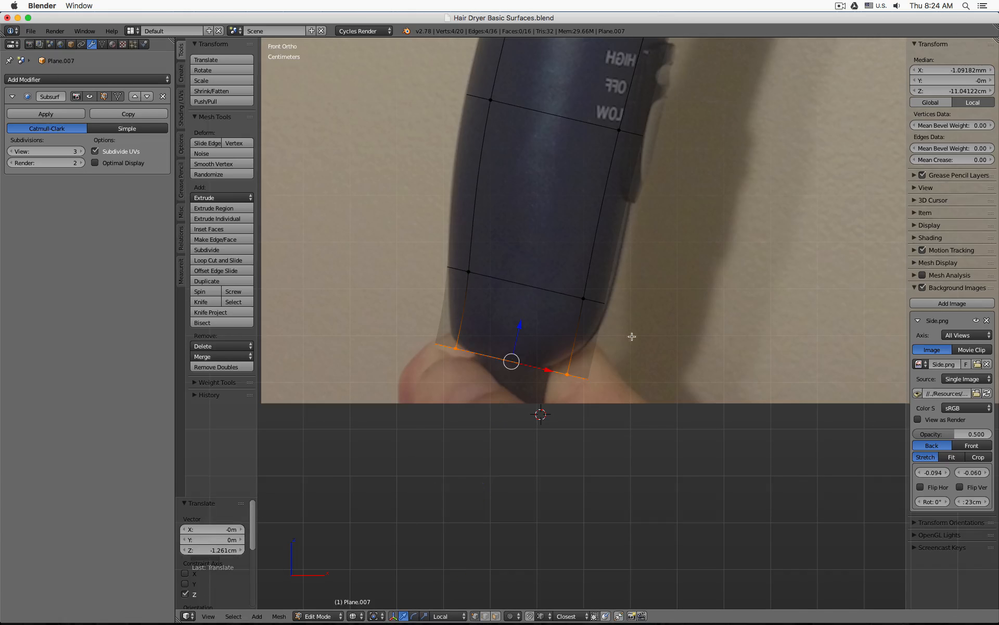
Step: Try scaling down the extruded bottom loop, cancel the scaling and delete the loop's vertices
key("s")
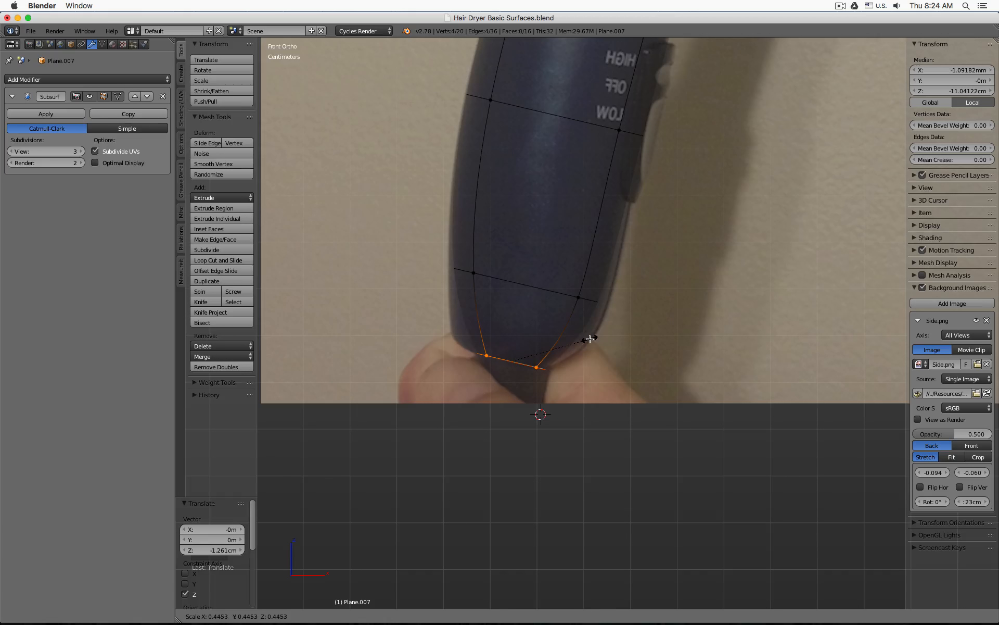
key("Escape")
key("x")
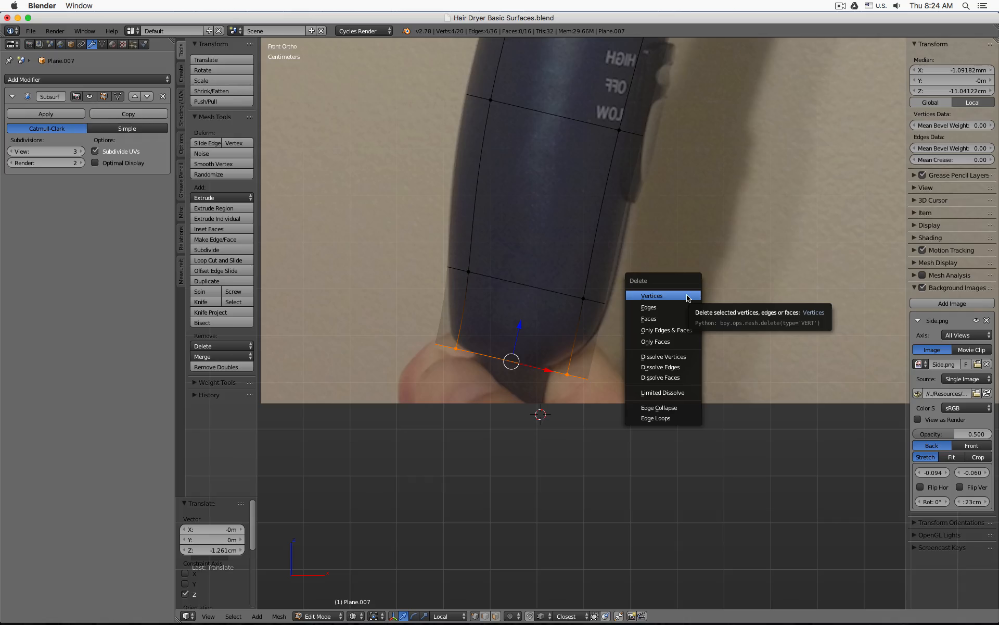
left_click(687, 298)
Step: Examine the handle's open bottom end in perspective and compare its lower edge with the photo's rounded base
scroll(685, 297, "down", 4)
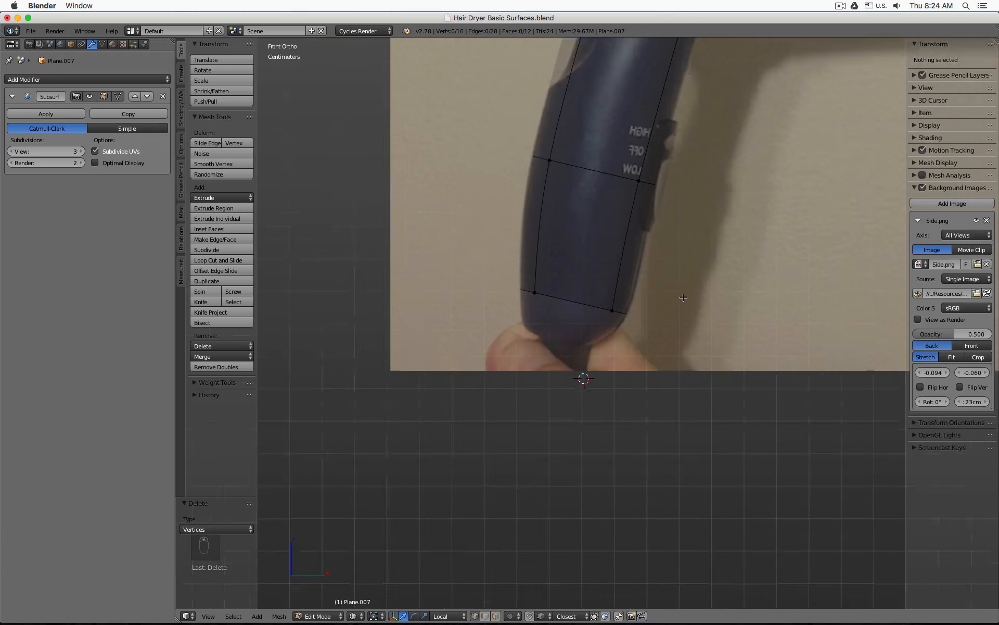
middle_click_drag(738, 317, 634, 278)
right_click(634, 278)
left_click(631, 318)
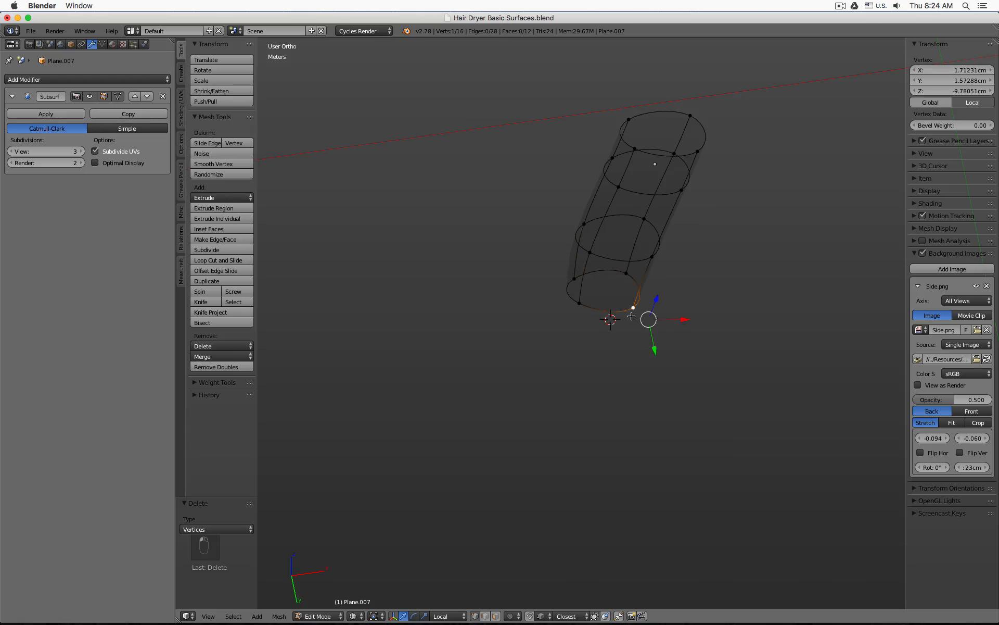
left_click(621, 281)
key("KP_1")
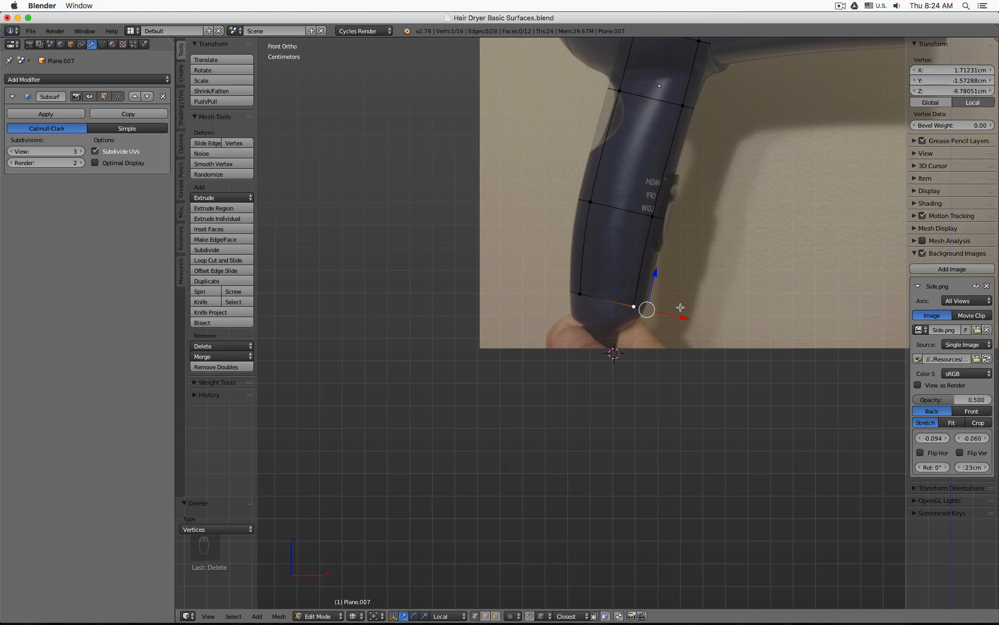
scroll(598, 299, "up", 3)
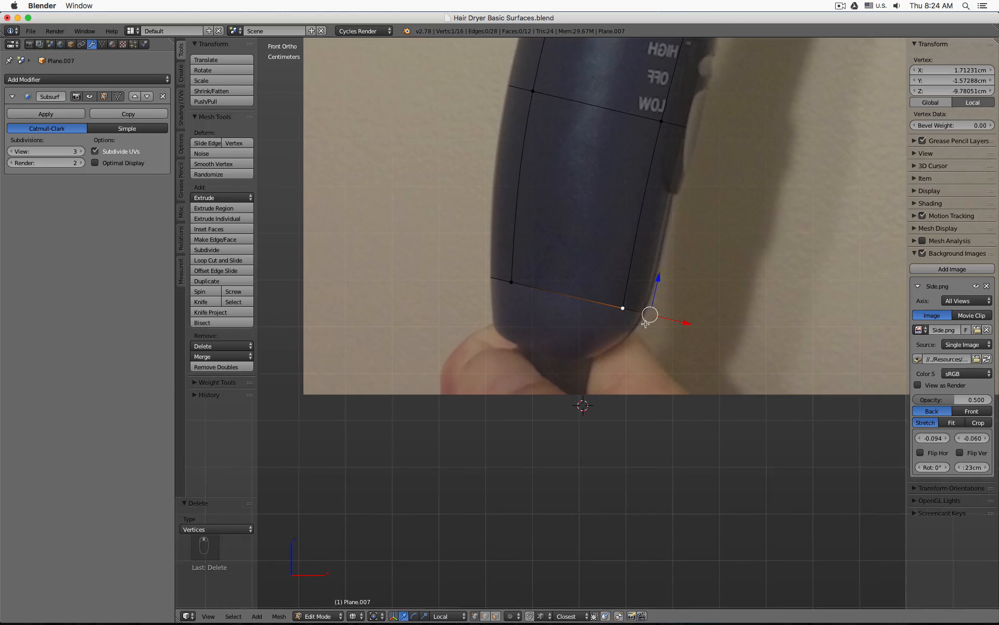
key("Tab")
key("z")
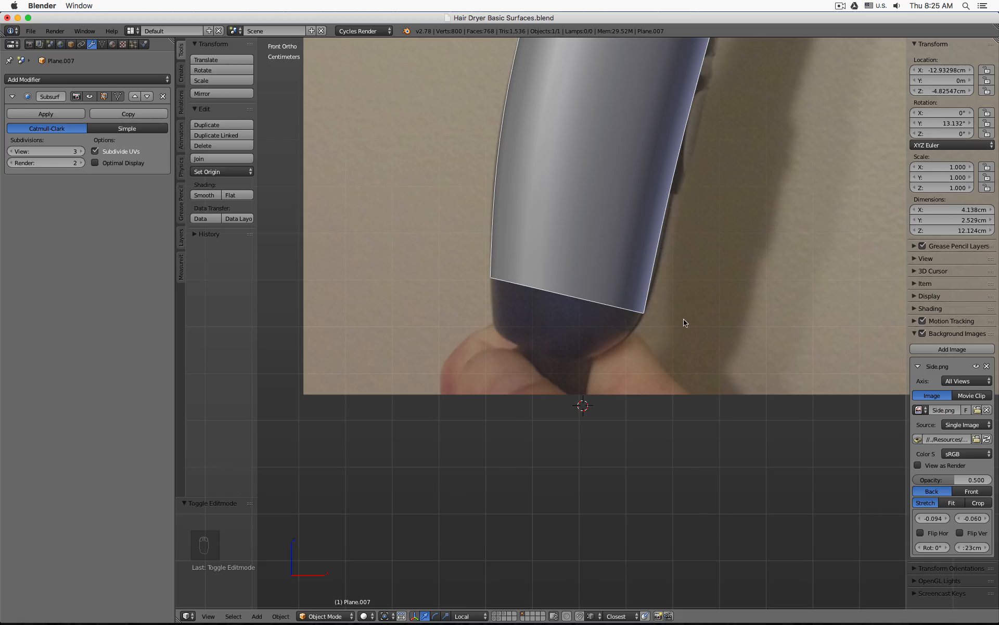
key("Tab")
scroll(685, 323, "down", 6)
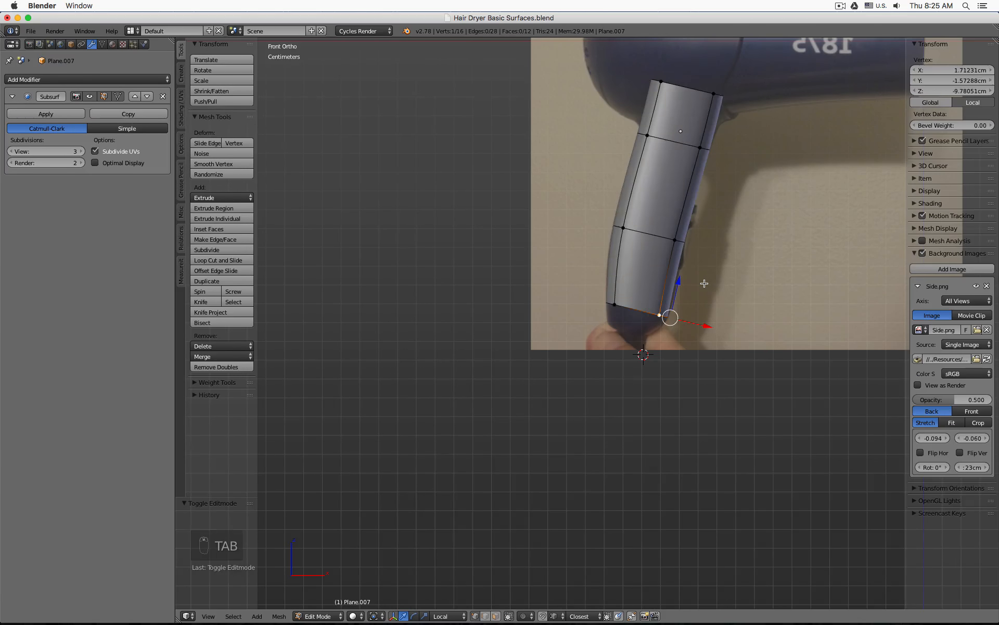
Step: Select the whole handle mesh and place the 3D cursor in the rounded base shown in the photo
key("a")
key("a")
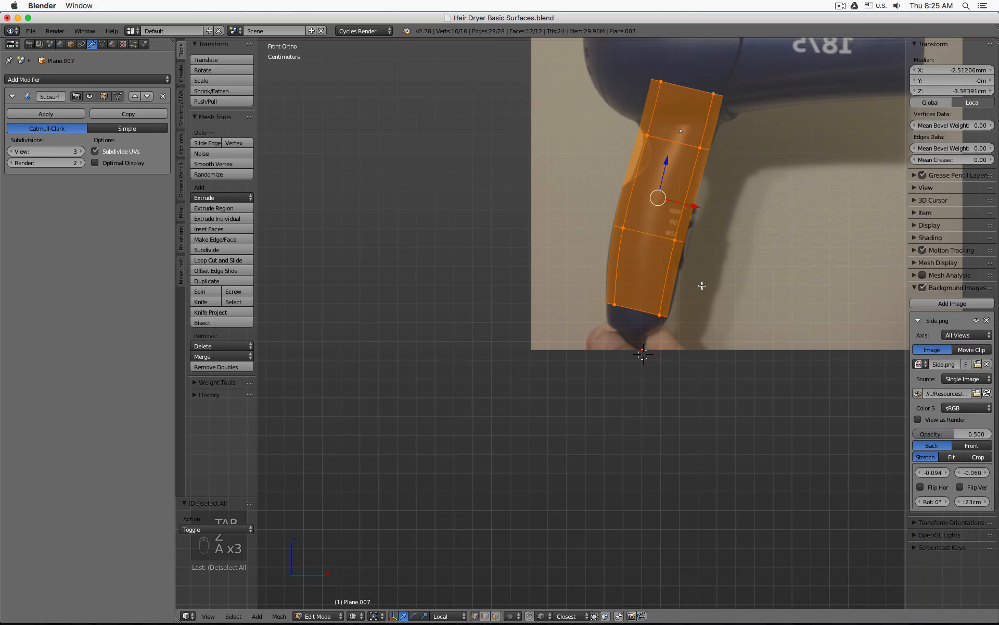
left_click(631, 334)
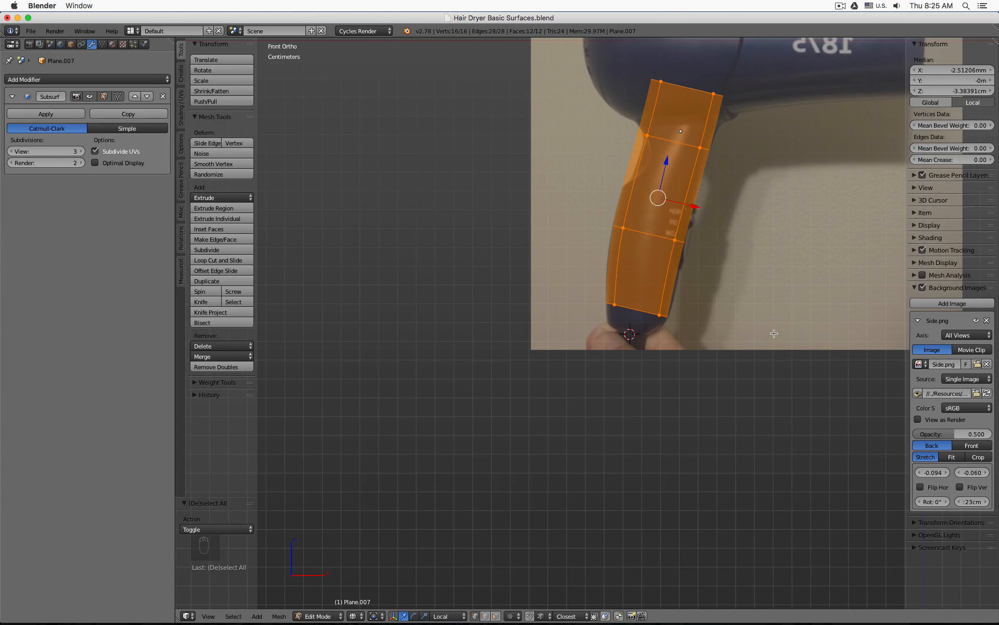
Step: Leave mesh editing and copy the handle surface's Y rotation value
key("Tab")
left_click(952, 124)
key("super+c")
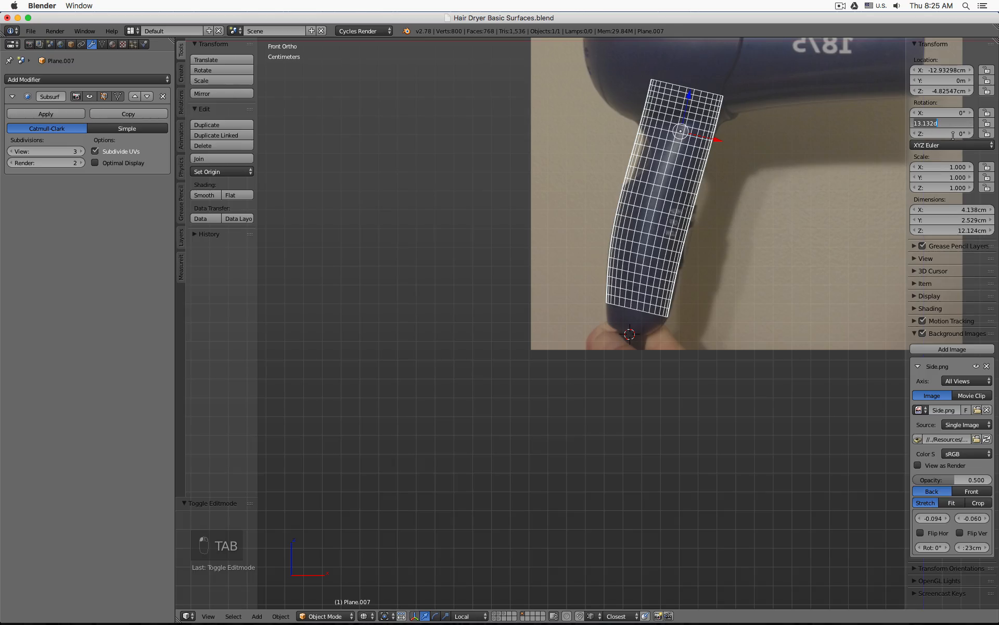
Step: Add a plane at the 3D cursor in the handle's base and scale it down to about 5.8 cm wide
key("Return")
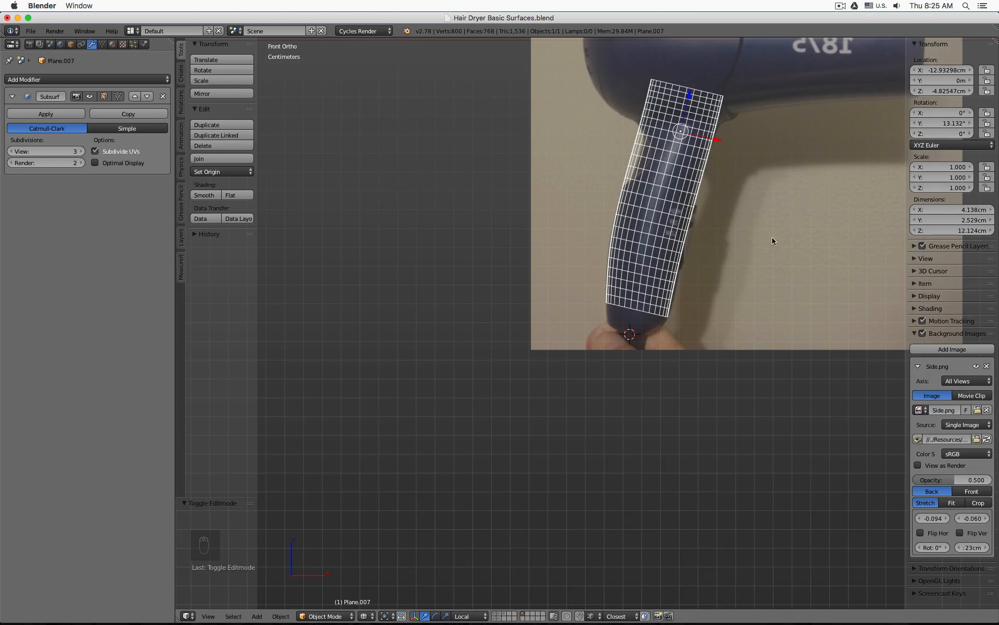
key("shift+a")
mouse_move(795, 221)
left_click(828, 219)
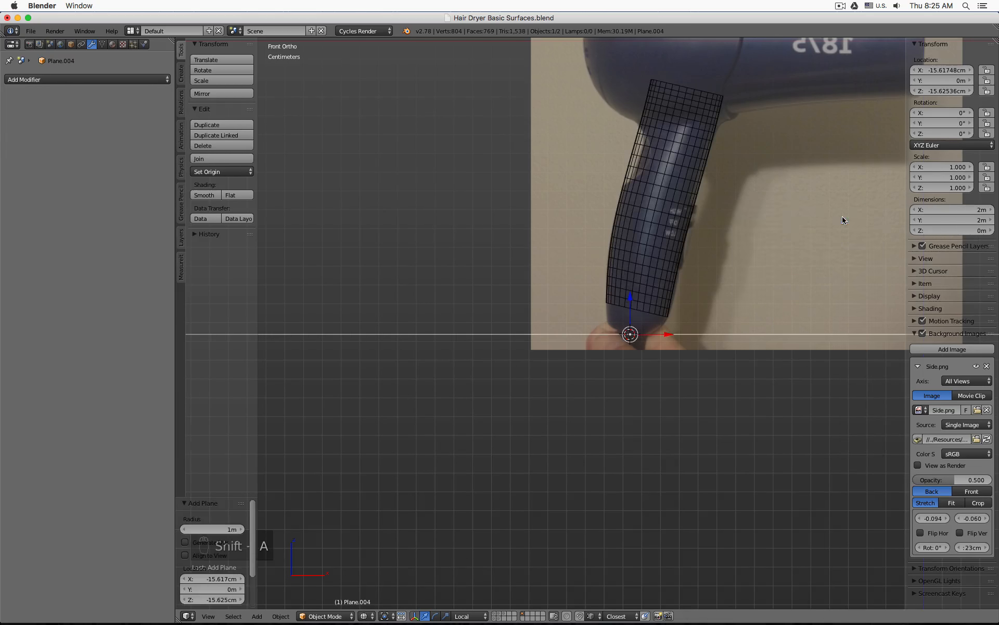
key("s")
left_click(554, 277)
key("s")
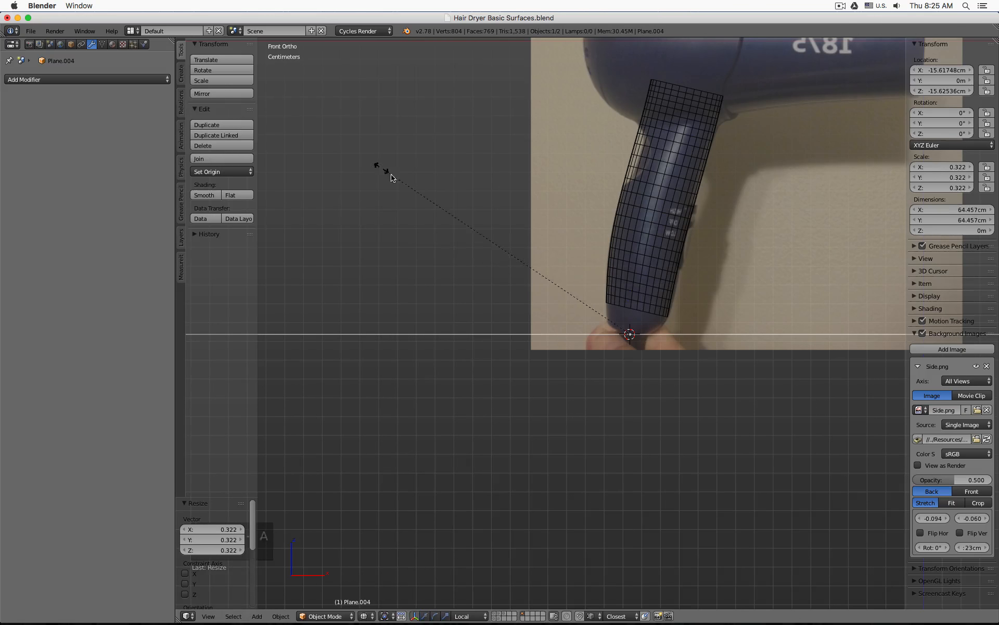
left_click(559, 257)
key("s")
left_click(665, 283)
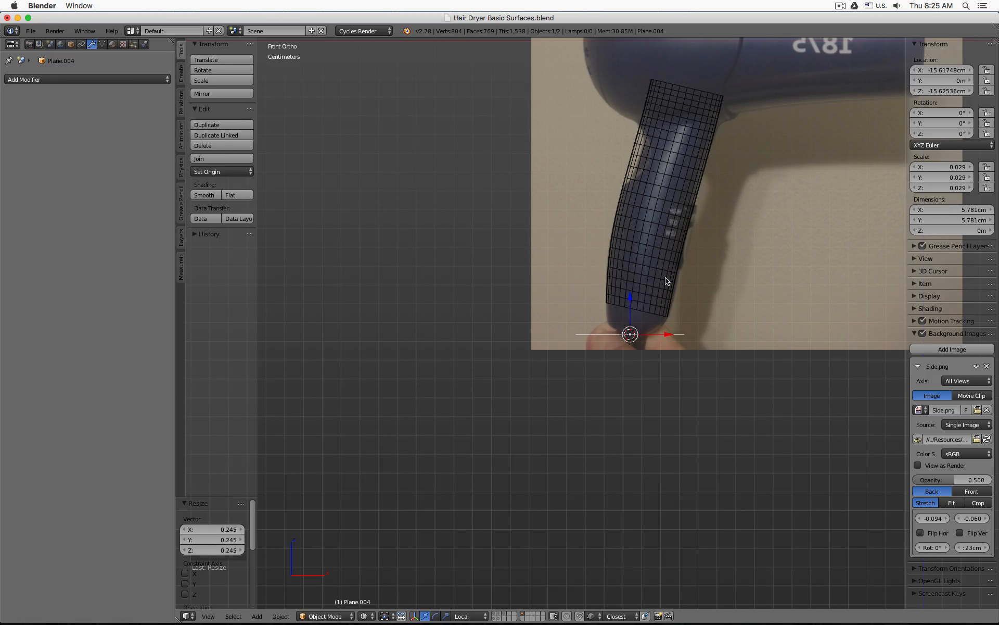
Step: Set the new plane's Y rotation to 13.132° by pasting the handle's copied rotation value
left_click(938, 124)
key("super+v")
key("Return")
Step: Select the handle surface together with the tilted plane and join the plane into it
scroll(687, 283, "up", 4)
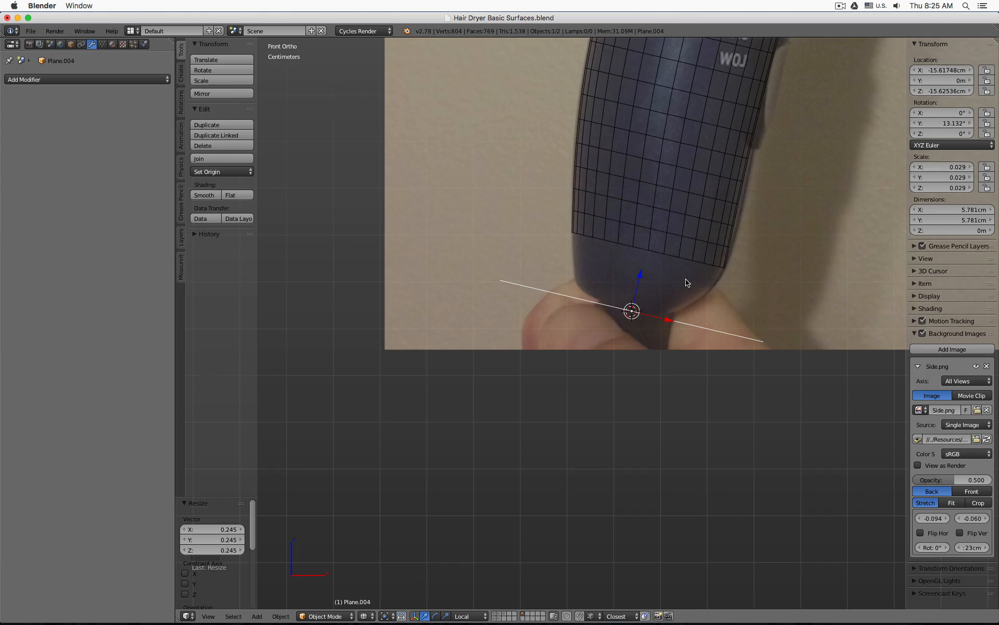
right_click(684, 267, "shift")
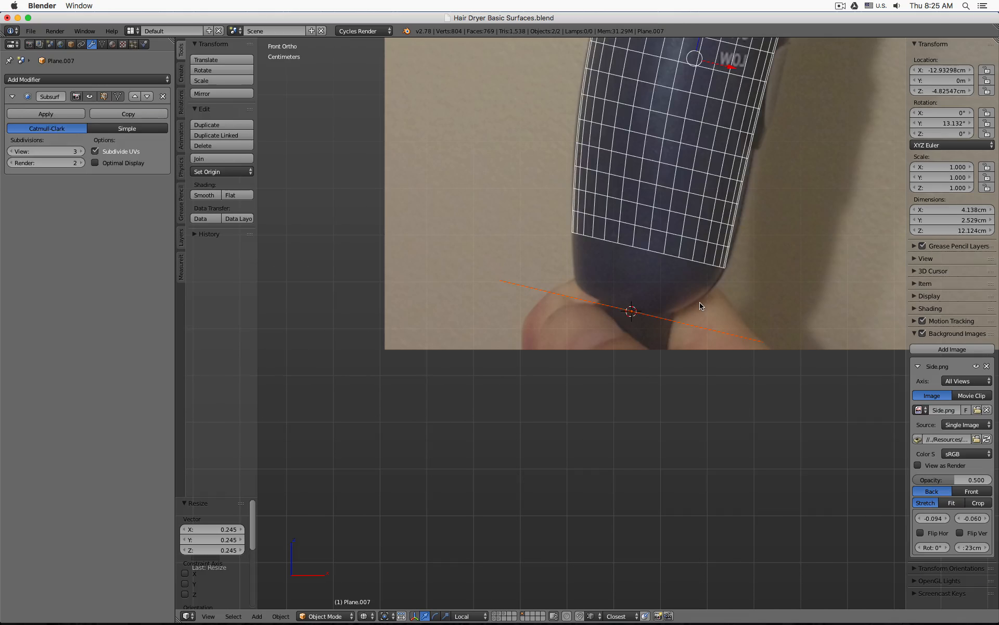
key("ctrl+j")
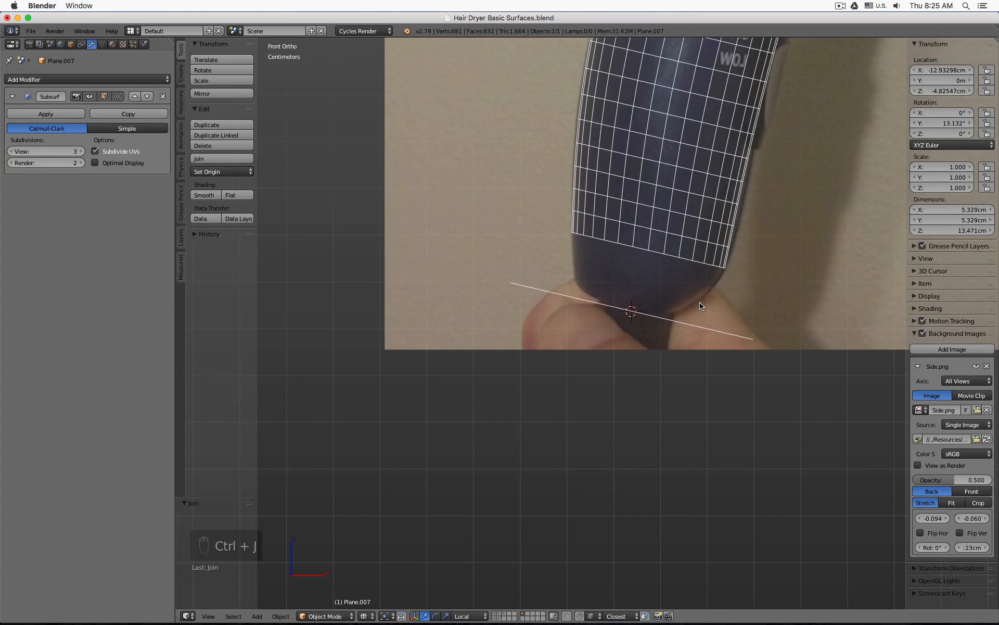
middle_click_drag(700, 306, 700, 349)
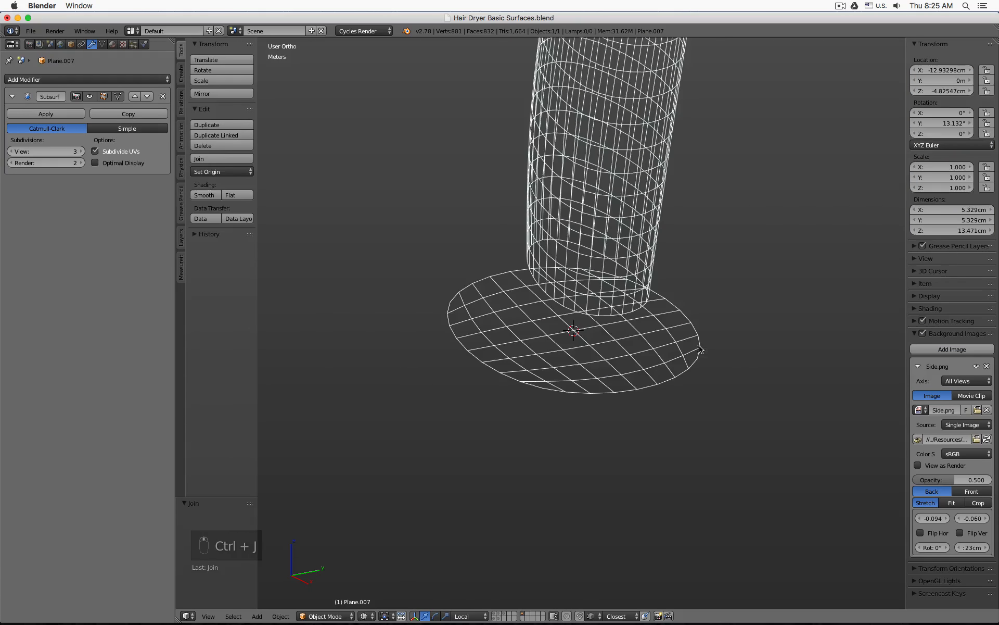
Step: In mesh editing, select the joined plane's four vertices and scale them to about 0.298 in front view
key("Tab")
key("z")
right_click(698, 358)
right_click(450, 301, "shift")
right_click(543, 387, "shift")
middle_click_drag(542, 393, 654, 291)
right_click(652, 290, "shift")
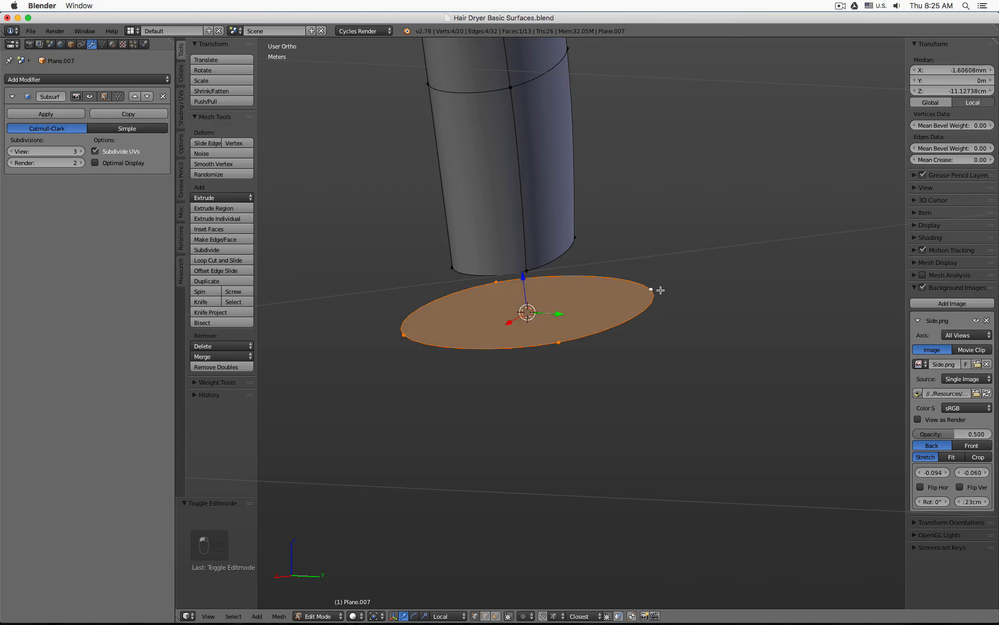
key("KP_1")
key("z")
key("s")
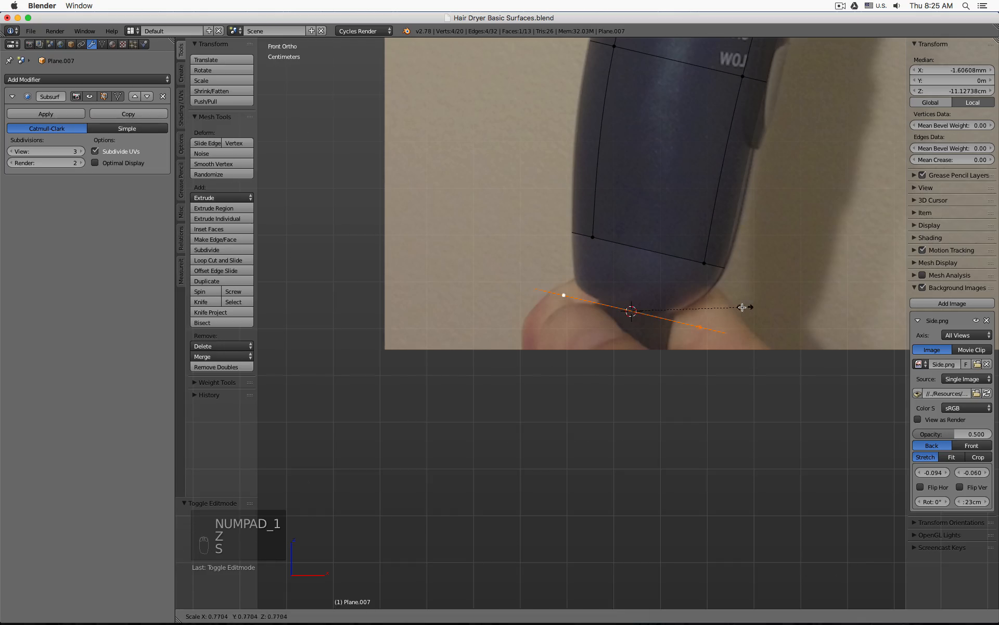
left_click(671, 312)
Step: Raise the small base face about 0.78 mm along its local Z axis to fit the photo, then leave mesh editing
scroll(637, 309, "up", 8)
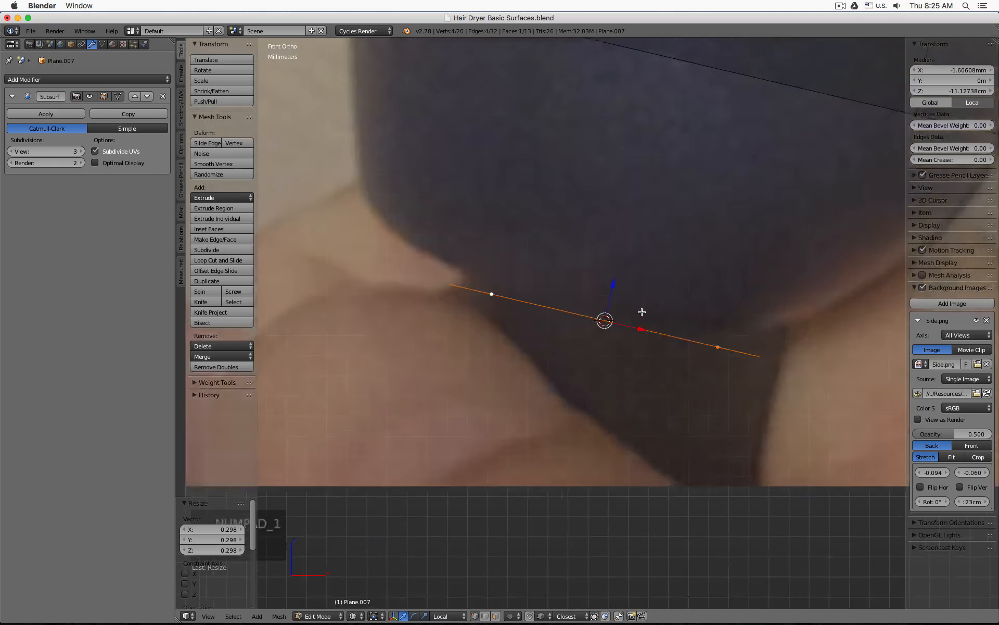
key("g")
key("z")
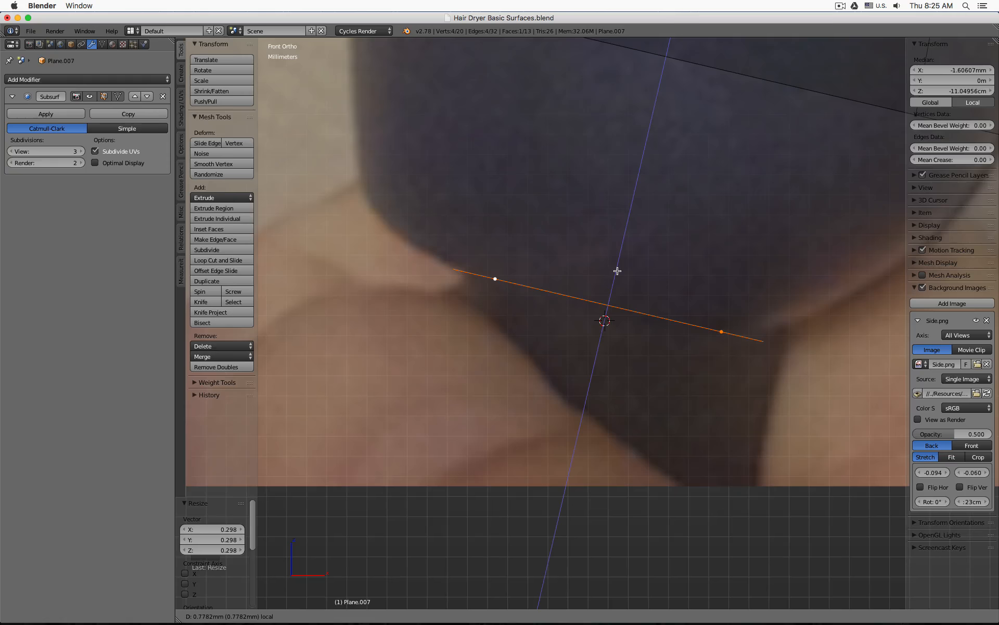
left_click(616, 272)
scroll(639, 280, "down", 4)
scroll(650, 282, "down", 1)
key("Tab")
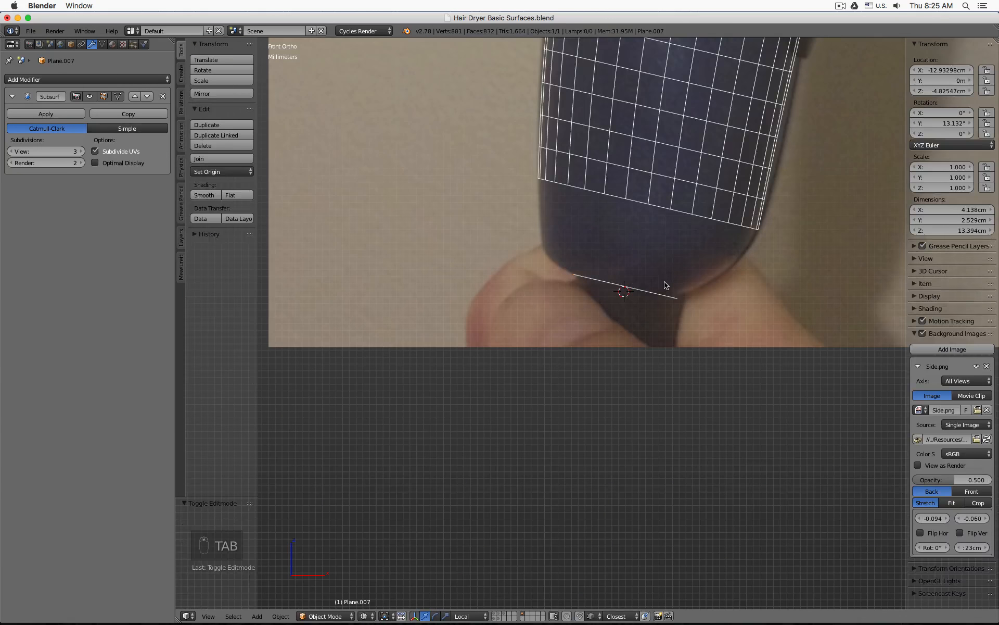
Step: Select the four vertices of the handle's open bottom loop along with the small base face and bridge their edge loops
mouse_move(665, 285)
middle_mouse_down()
mouse_move(714, 290)
mouse_move(685, 232)
mouse_move(627, 225)
mouse_move(694, 210)
mouse_move(738, 285)
middle_mouse_up()
key("z")
key("z")
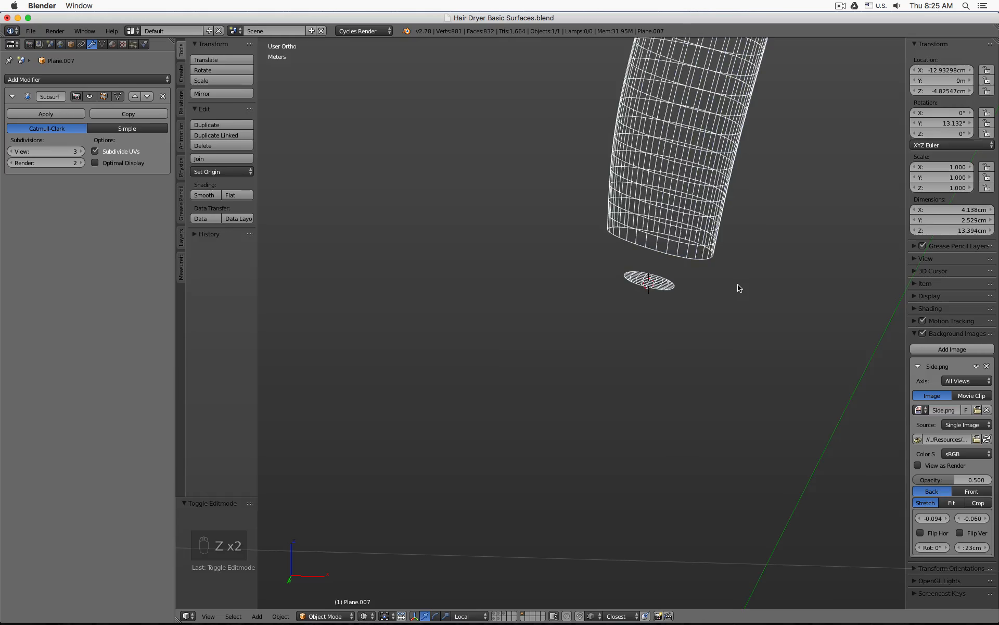
key("KP_1")
scroll(714, 263, "up", 4)
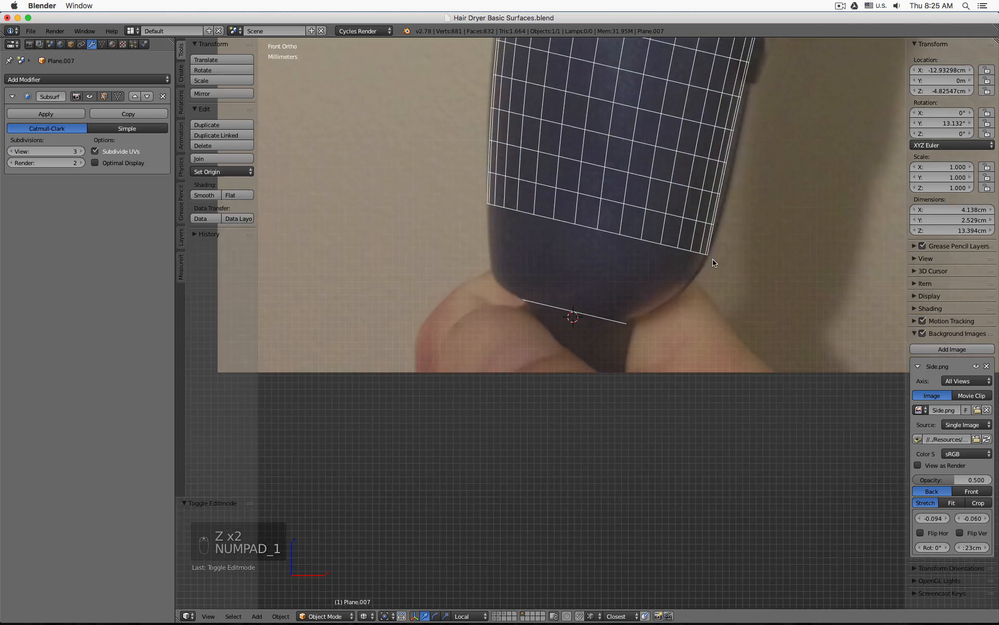
key("Tab")
middle_click_drag(713, 263, 696, 275)
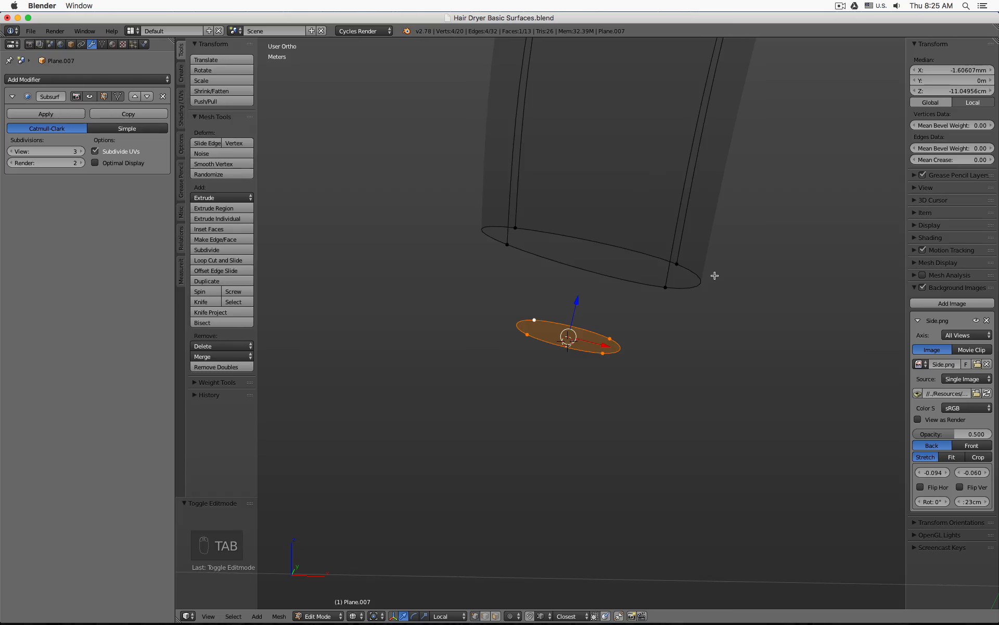
right_click(507, 244, "shift")
right_click(515, 228, "shift")
right_click(677, 264, "shift")
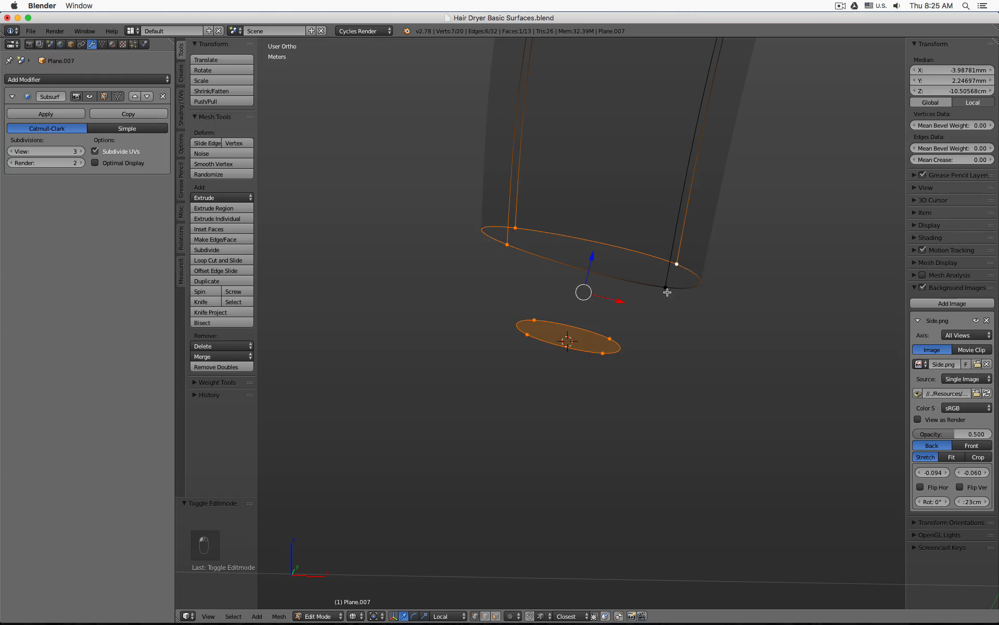
right_click(666, 287, "shift")
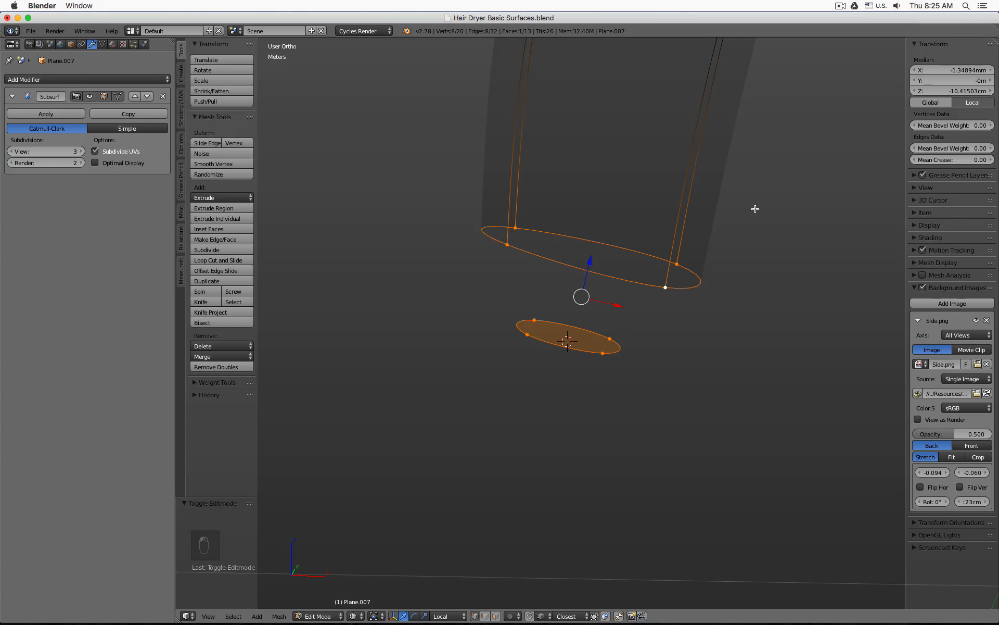
key("KP_1")
key("space")
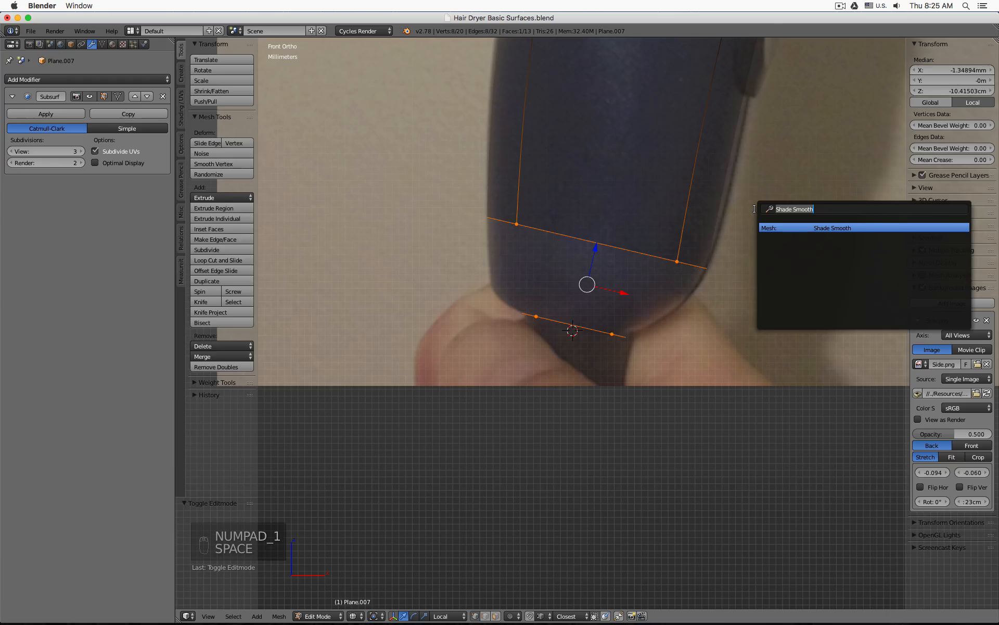
type("brid")
key("Return")
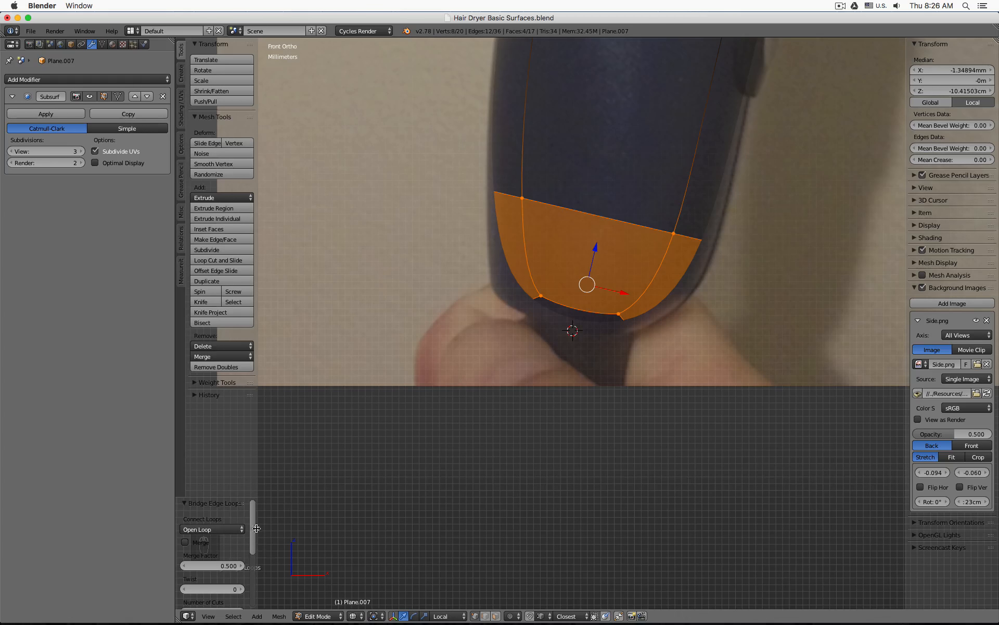
Step: Try 2 cuts on the bridge, set its interpolation to Blend Surface, and reset the number of cuts to 0
left_click_drag(214, 496, 369, 261)
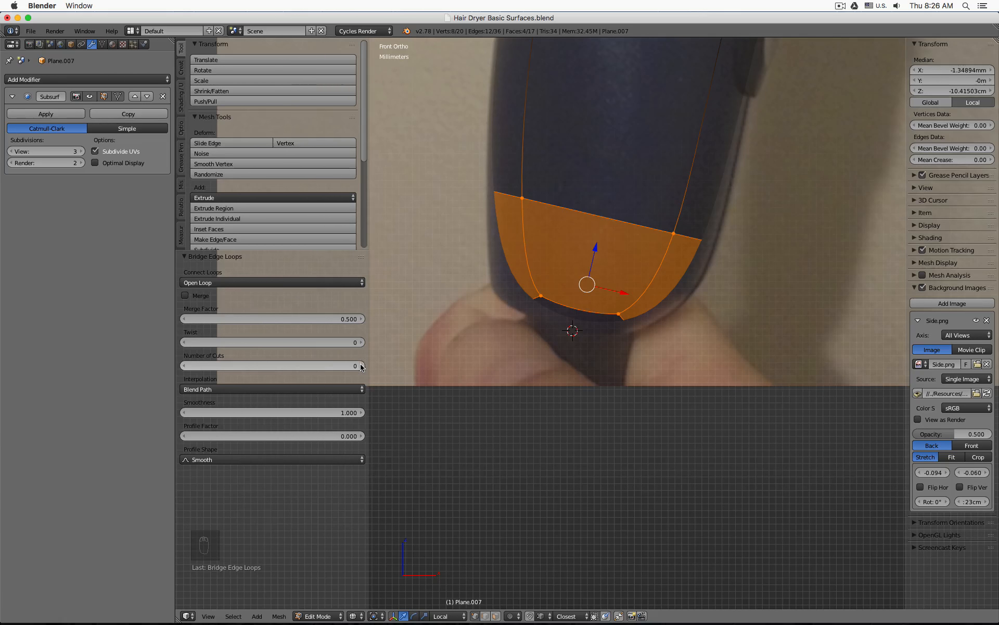
left_click(361, 367)
left_click(362, 368)
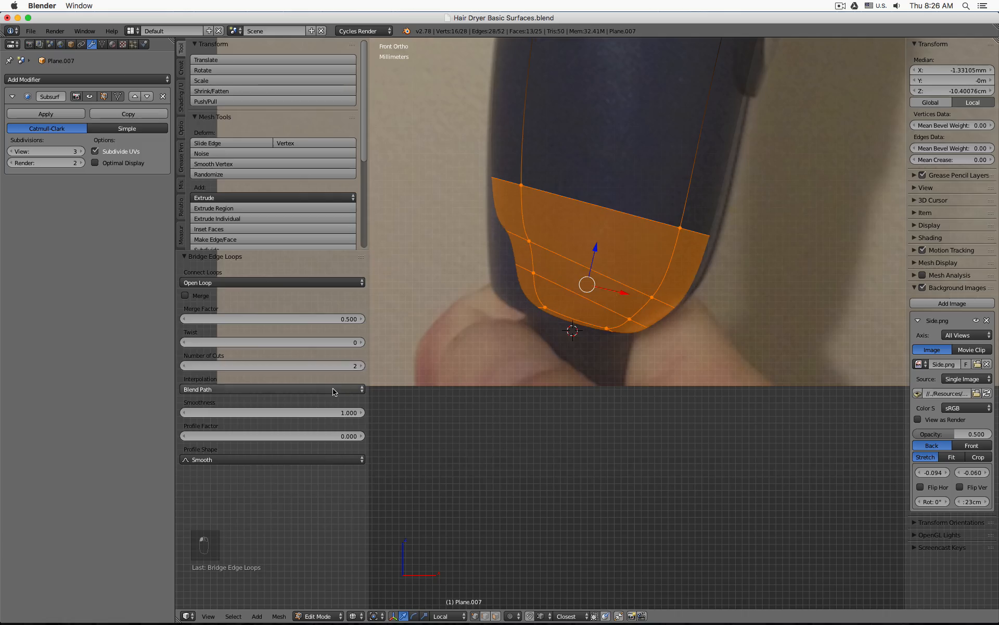
left_click(333, 389)
left_click(326, 355)
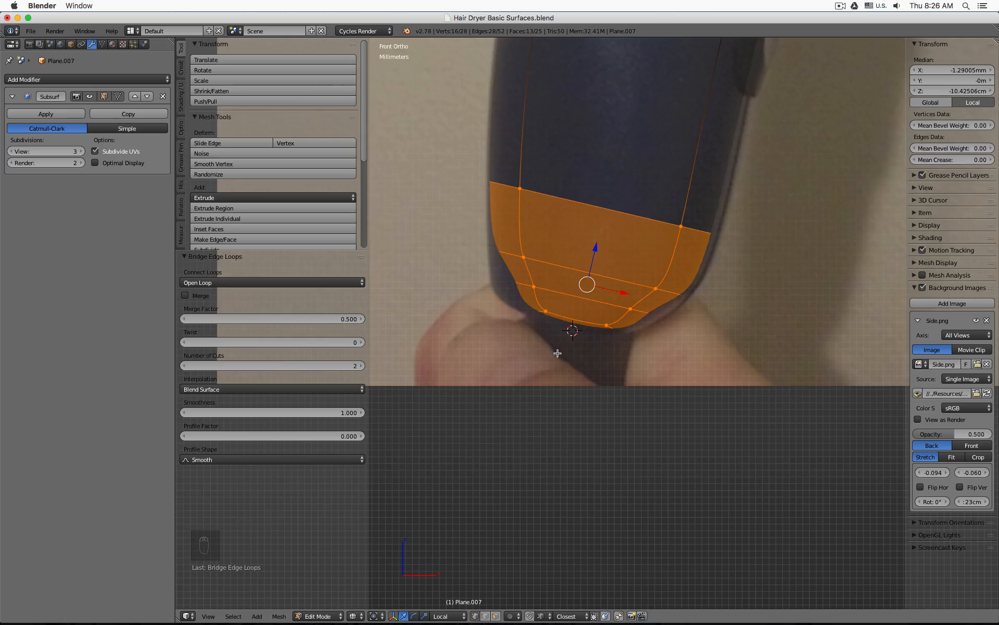
left_click_drag(336, 366, 291, 366)
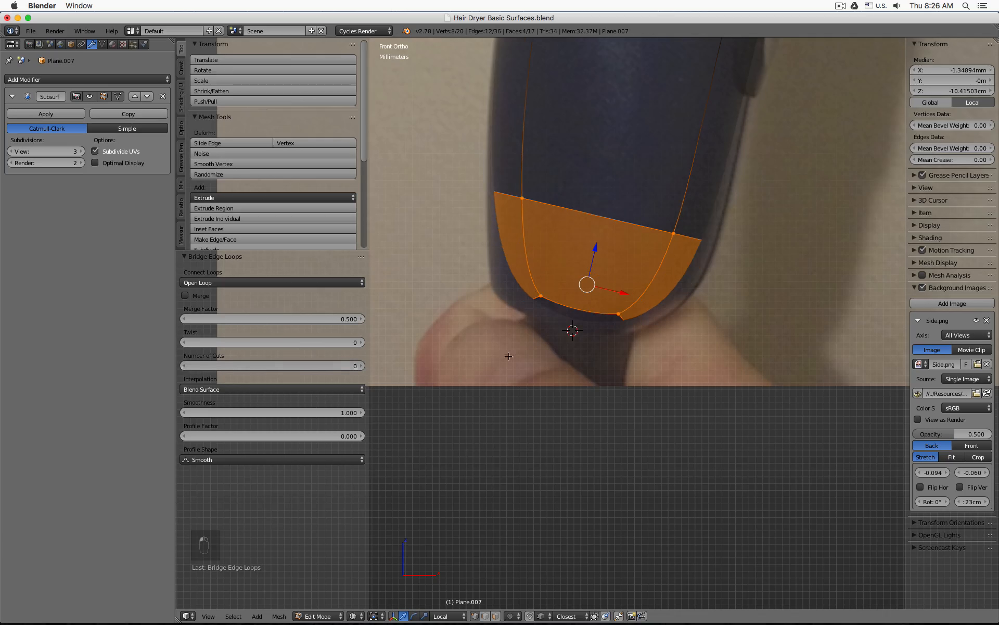
Step: Add one centred loop cut around the bridged base section in shaded front view
mouse_move(542, 334)
middle_mouse_down()
mouse_move(526, 269)
mouse_move(519, 305)
middle_mouse_up()
key("z")
key("KP_1")
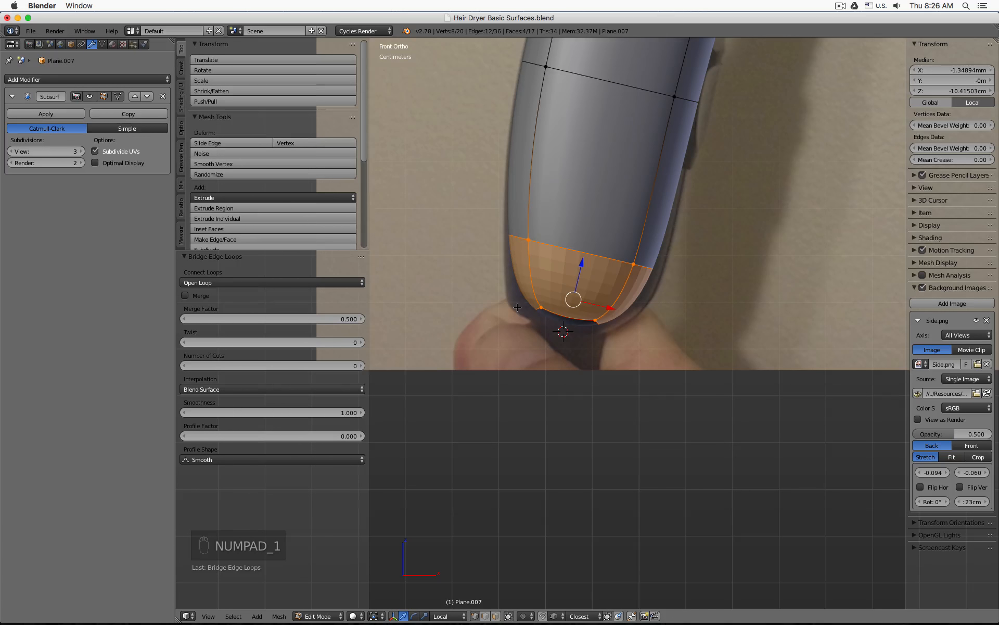
key("ctrl+r")
left_click(533, 276)
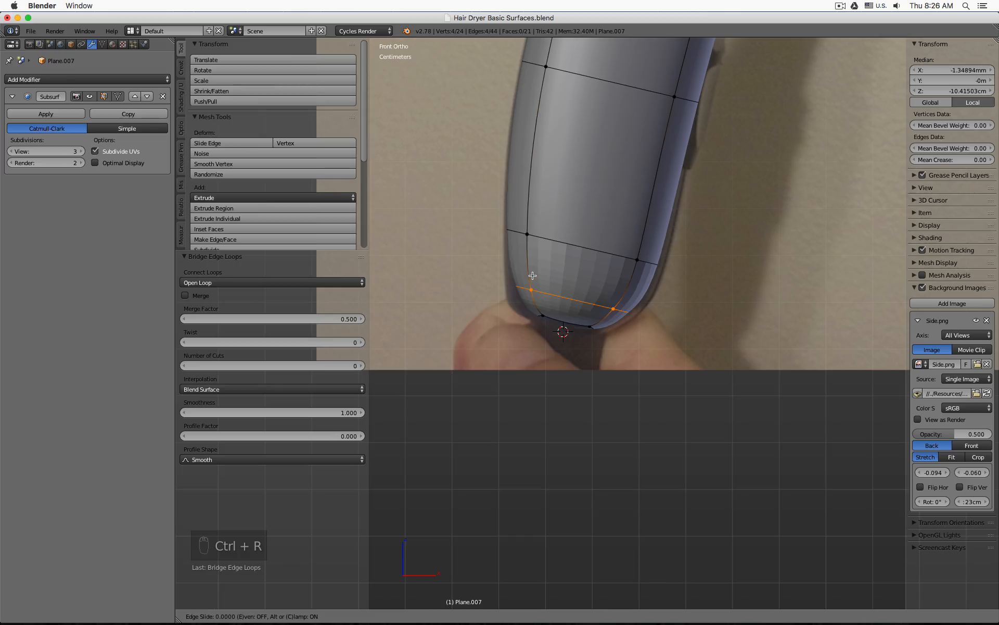
left_click(532, 275)
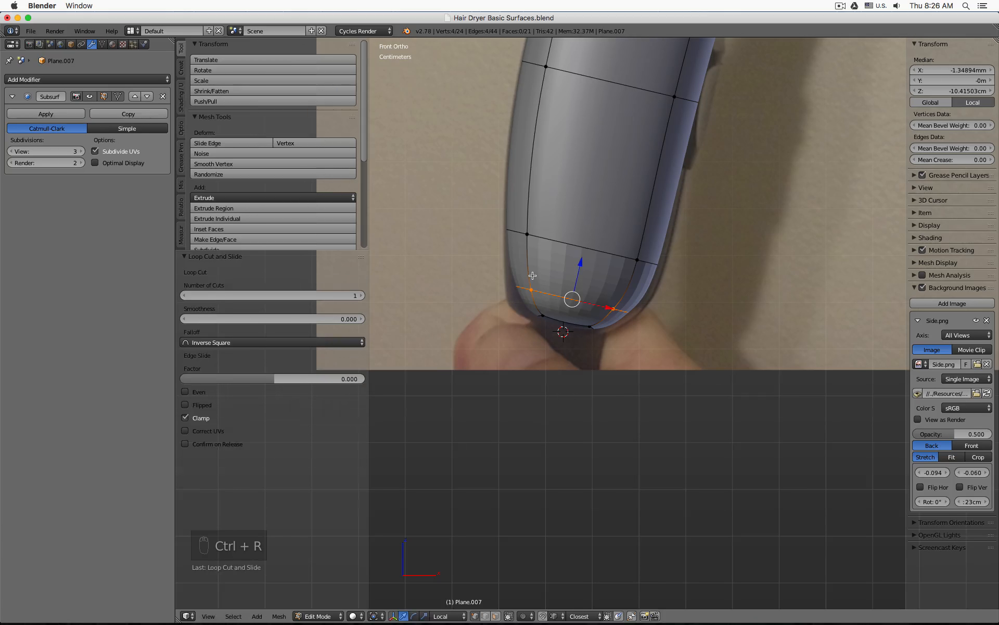
Step: Toggle the Subsurf modifier's edit cage display and leave it off so the control mesh shows unsmoothed
left_click(118, 95)
left_click(118, 95)
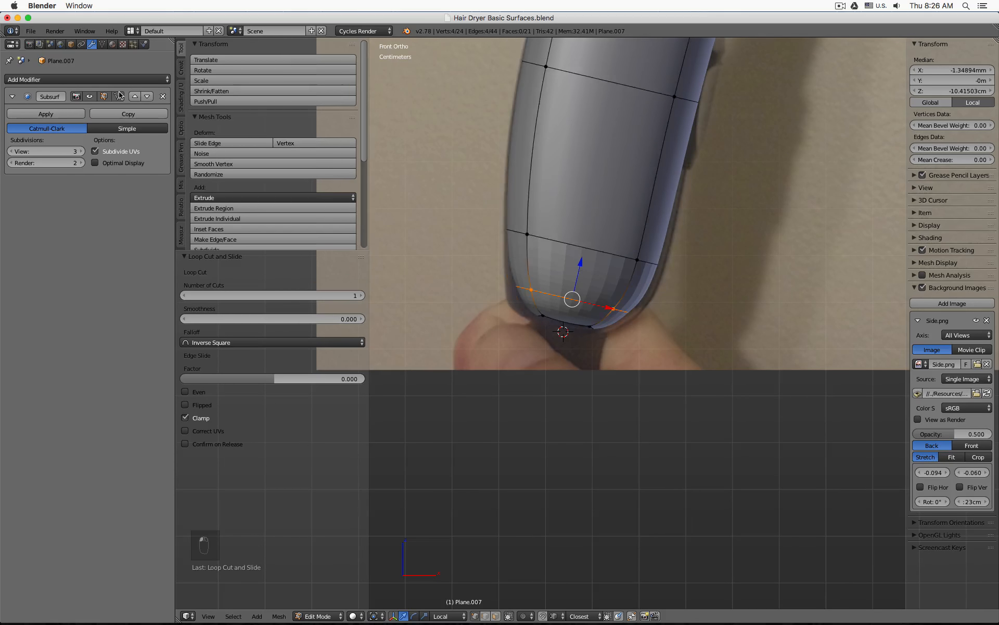
left_click(118, 96)
left_click(118, 96)
left_click(118, 95)
left_click(118, 96)
left_click(118, 95)
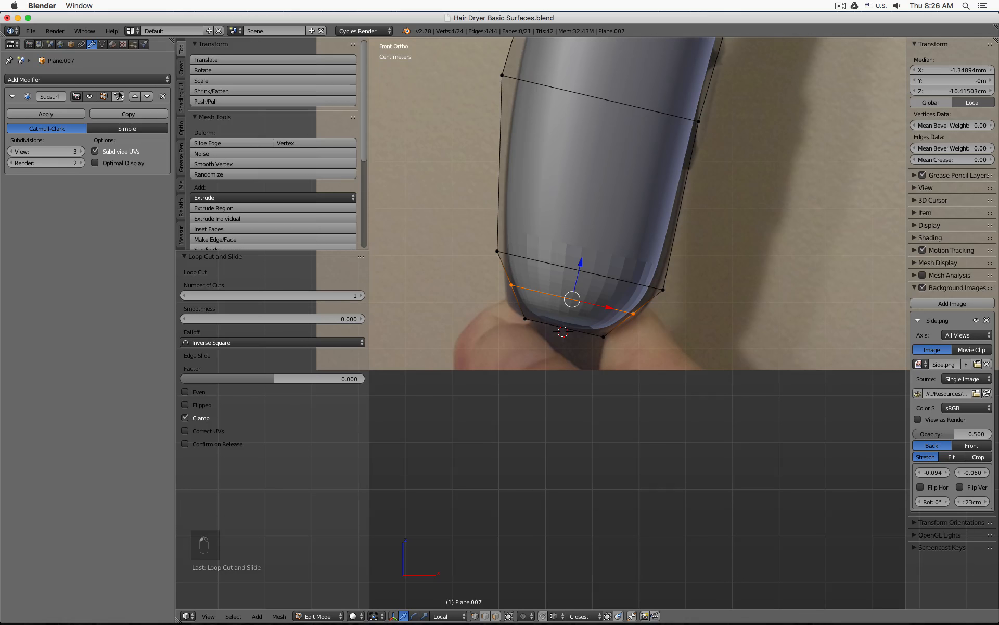
left_click(118, 95)
left_click(119, 96)
Step: Box-select the new loop's two vertices on the negative X side, try moving them, and cancel the move
key("z")
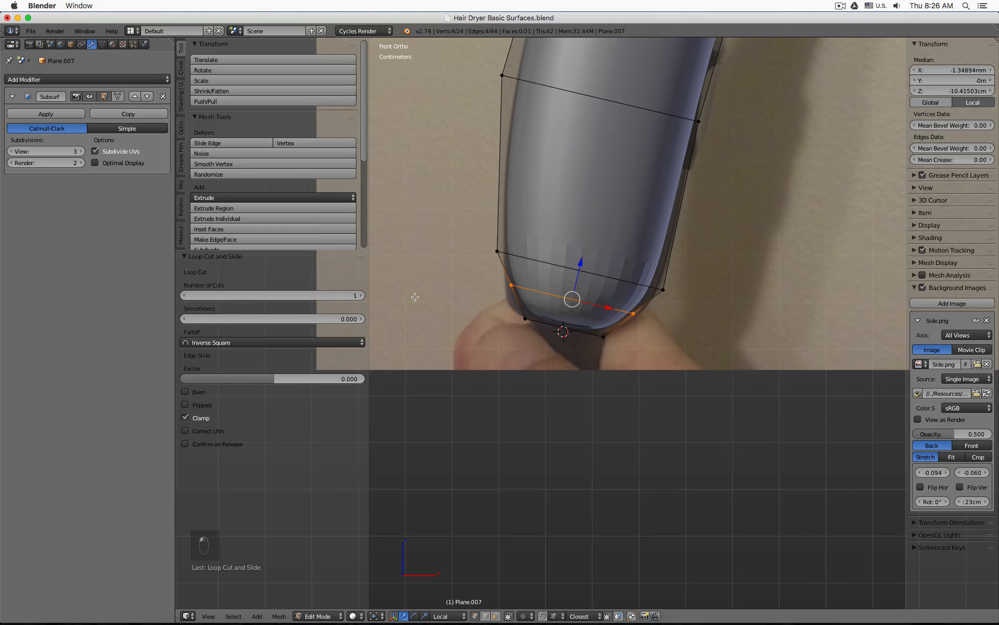
scroll(417, 291, "up", 3)
key("z")
middle_click_drag(580, 304, 515, 300, "shift")
key("a")
key("b")
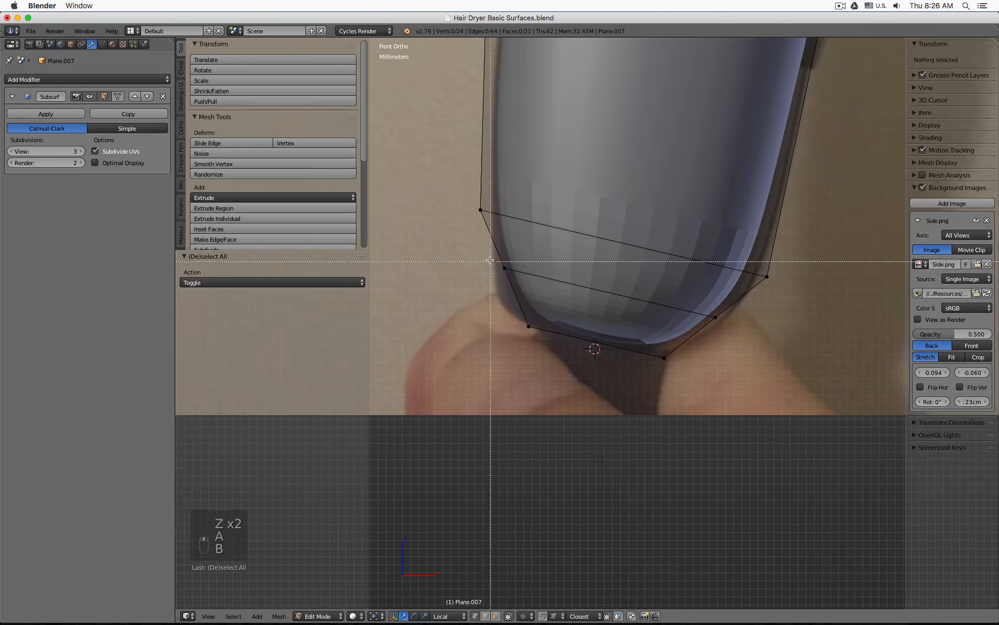
mouse_move(488, 285)
left_mouse_down()
mouse_move(551, 264)
mouse_move(539, 291)
left_mouse_up()
key("g")
right_click(542, 277)
key("z")
key("b")
key("z")
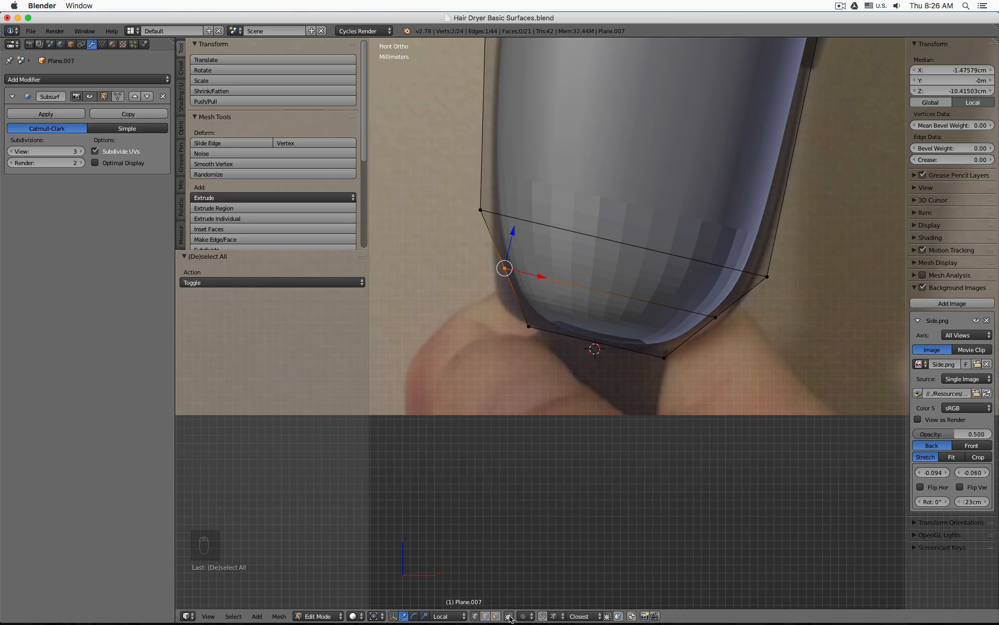
Step: View the selected vertex pair from an angle and toggle limiting selection to visible geometry on and off
middle_click_drag(587, 448, 598, 424)
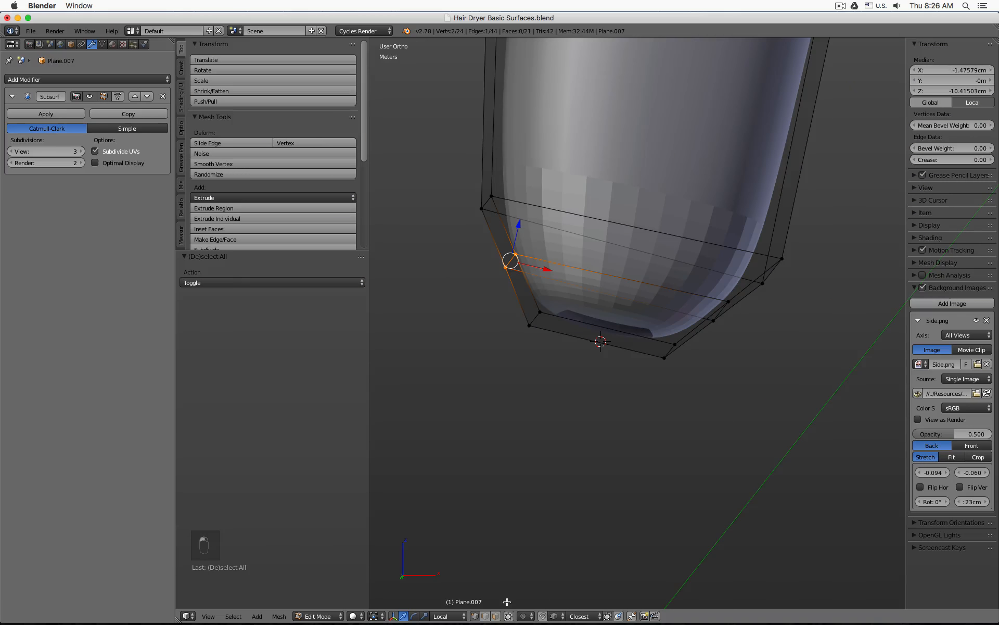
left_click(511, 619)
left_click(511, 618)
left_click(511, 618)
left_click(511, 619)
Step: Hide the tool shelf, flip the 3D view's header to the top, and return to front view
key("t")
right_click(731, 617)
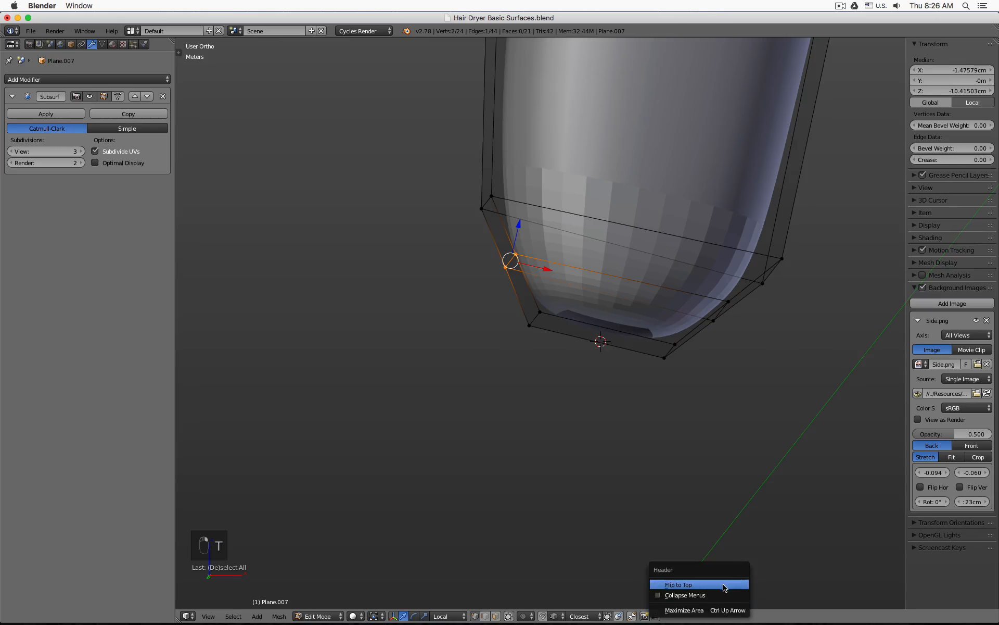
left_click(725, 587)
key("KP_1")
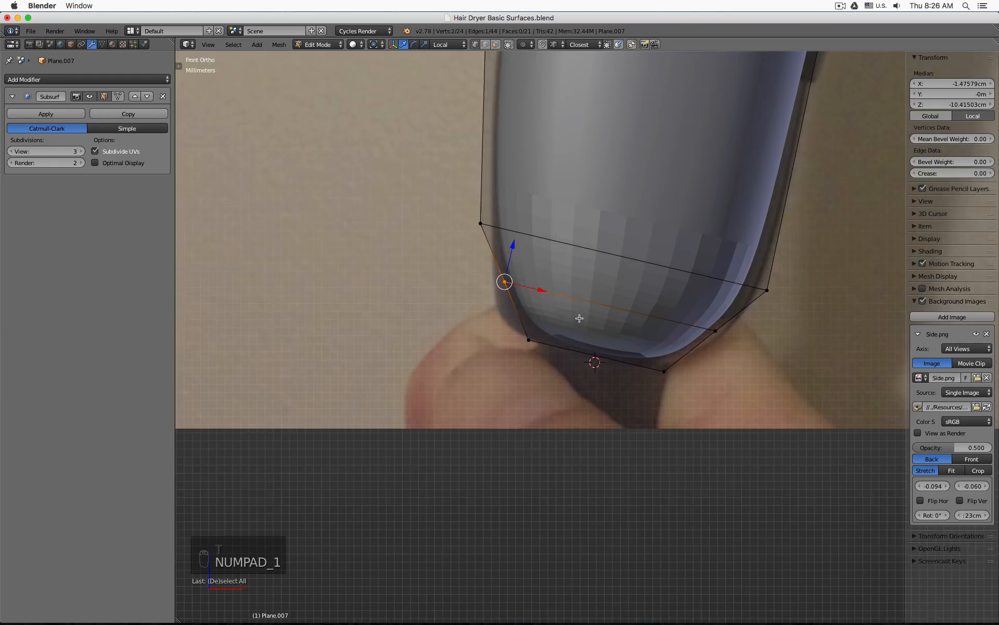
Step: Move the lower loop's negative-X vertex pair down and outward to about X -1.68 cm, Z -10.89 cm, and check the outline in Object Mode
scroll(553, 235, "up", 1)
key("g")
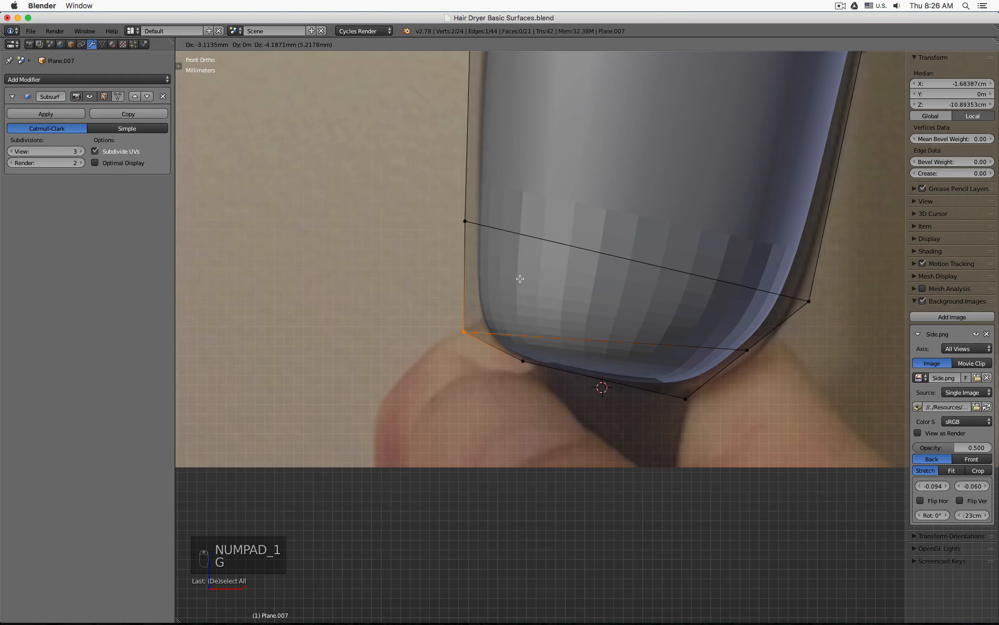
left_click(520, 278)
key("a")
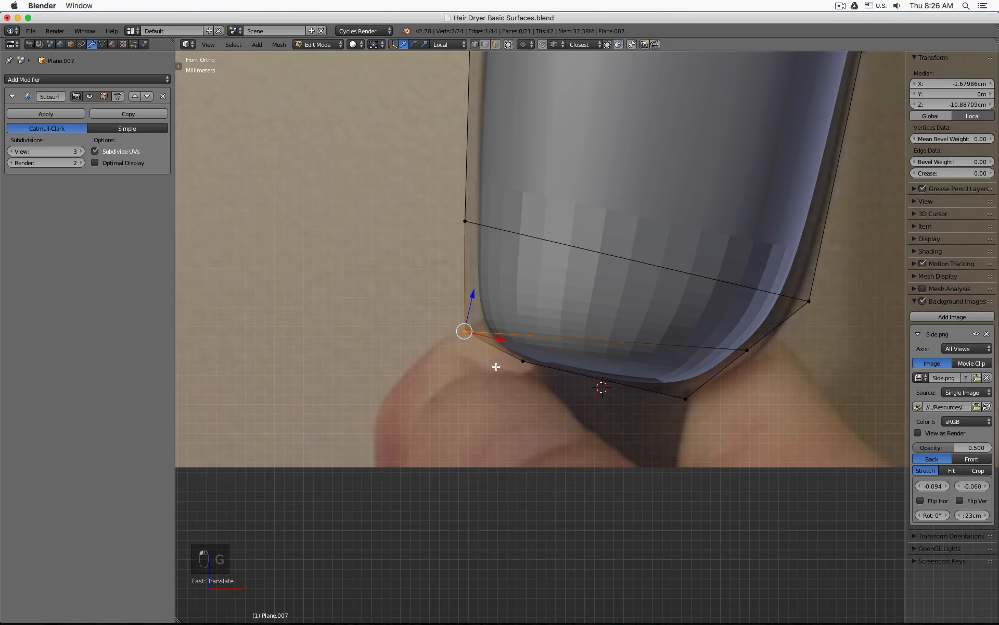
key("b")
left_click_drag(546, 348, 512, 386)
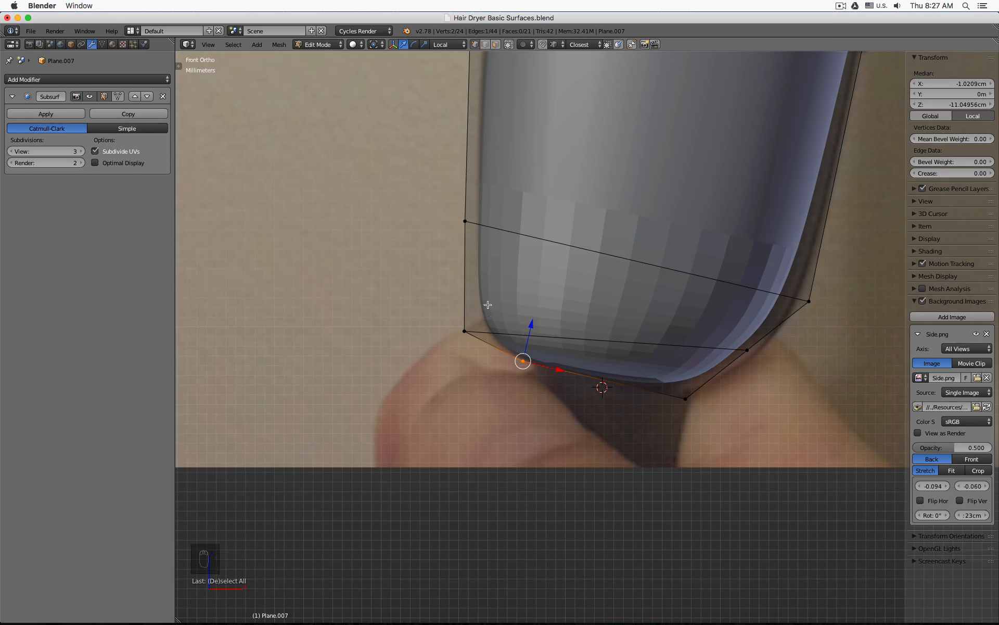
key("Tab")
middle_click_drag(779, 378, 660, 373, "shift")
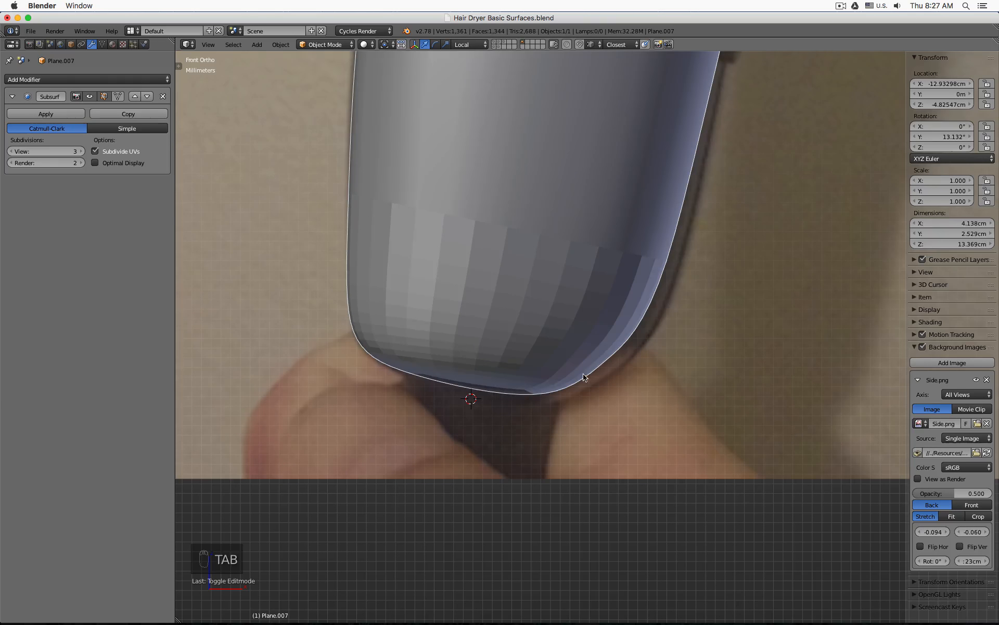
Step: Box-select the lower loop's two positive-X vertices in Edit Mode and move them about 1.8 mm outward and down
key("Tab")
key("a")
key("a")
key("a")
key("b")
left_click_drag(522, 329, 630, 370)
key("g")
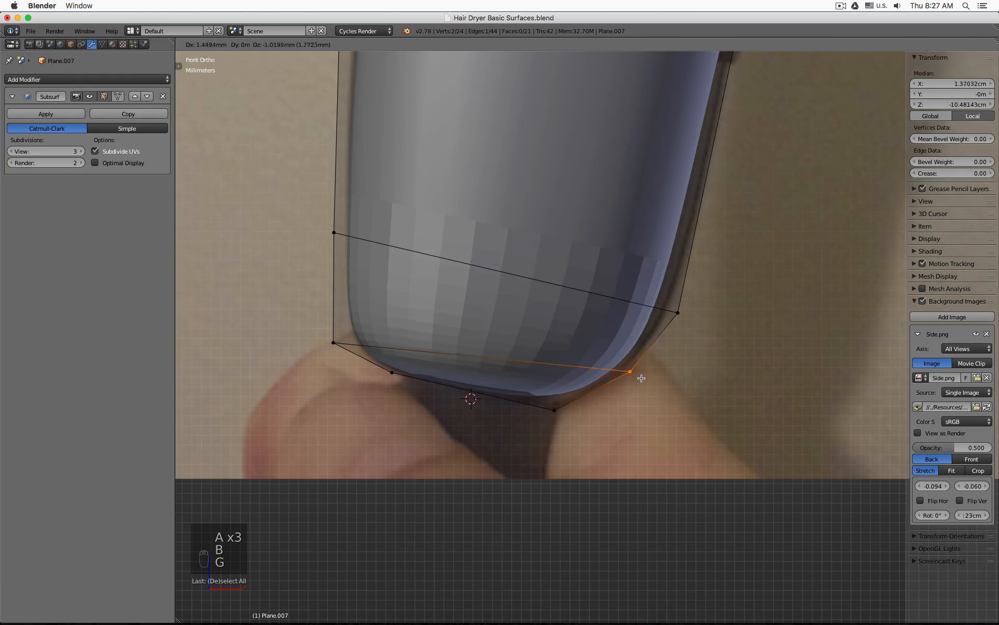
left_click(641, 378)
Step: Box-select the next loop up's two positive-X vertices and move them outward along local X to about X 1.85 cm
key("a")
key("b")
left_click_drag(658, 295, 682, 315)
key("g")
key("x")
key("x")
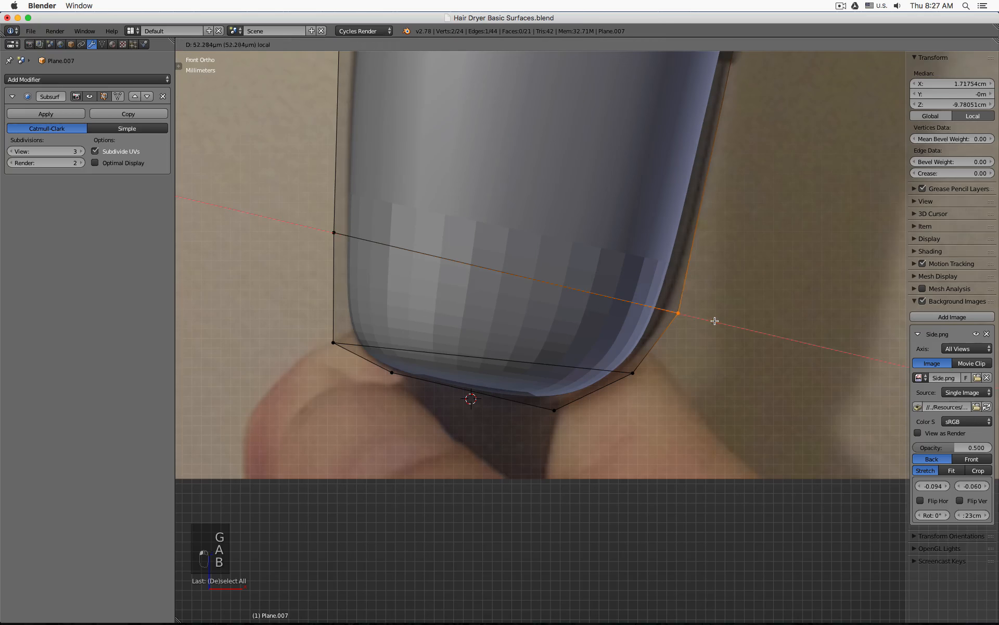
left_click(727, 325)
Step: Return to Object Mode and apply Shade Smooth to the handle
scroll(695, 309, "up", 6)
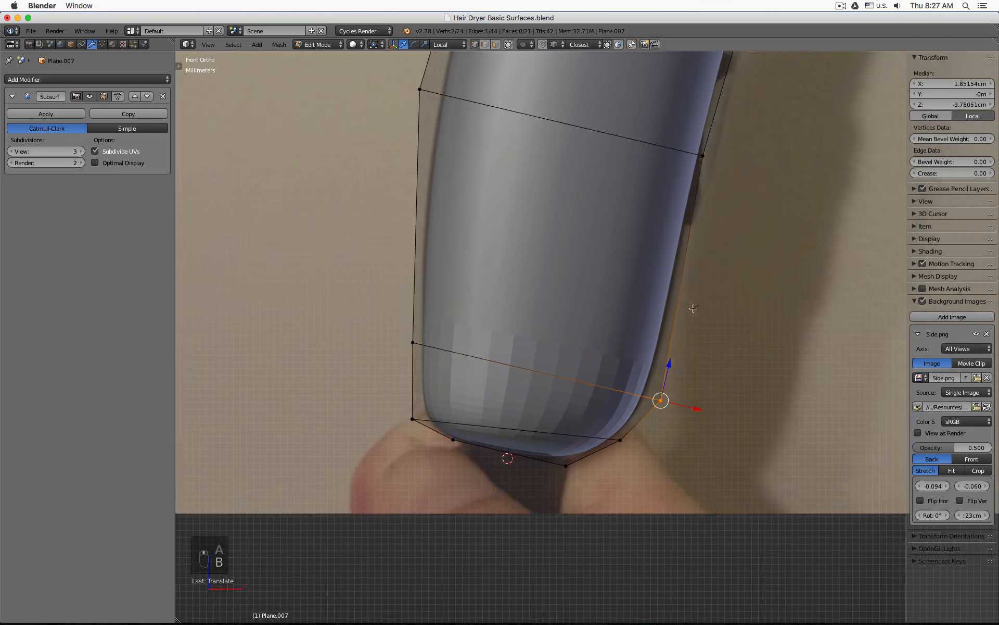
middle_click_drag(714, 236, 672, 421, "shift")
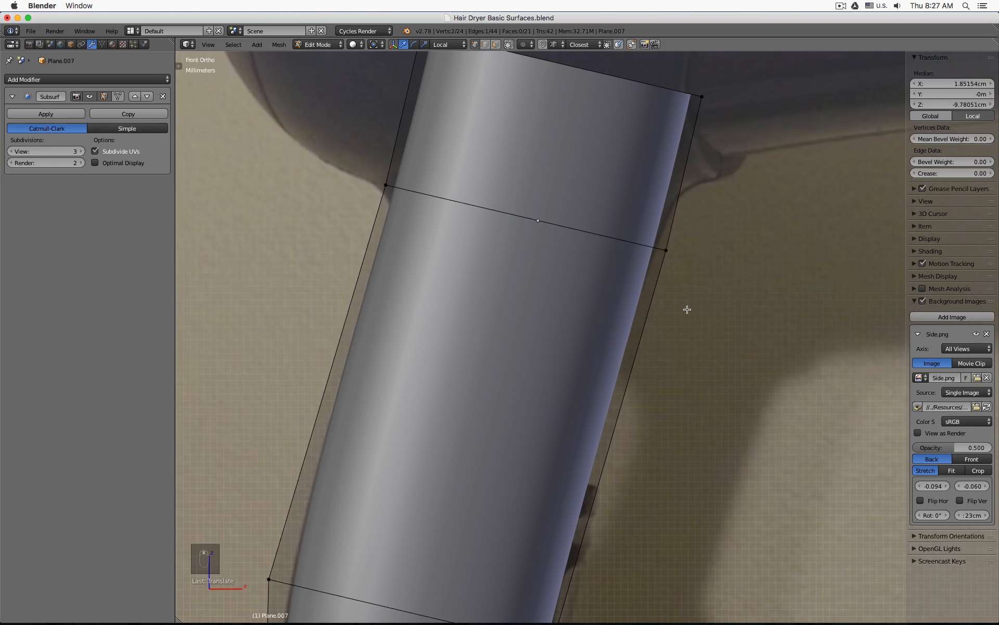
scroll(687, 312, "down", 2)
middle_click_drag(676, 355, 709, 207, "shift")
key("Tab")
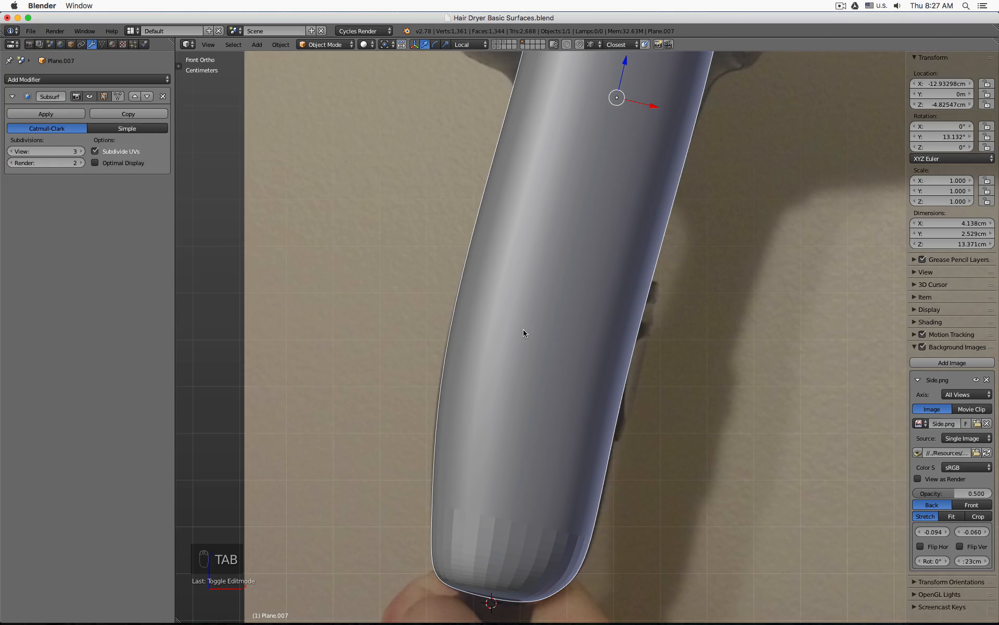
key("space")
type("smoo")
key("Return")
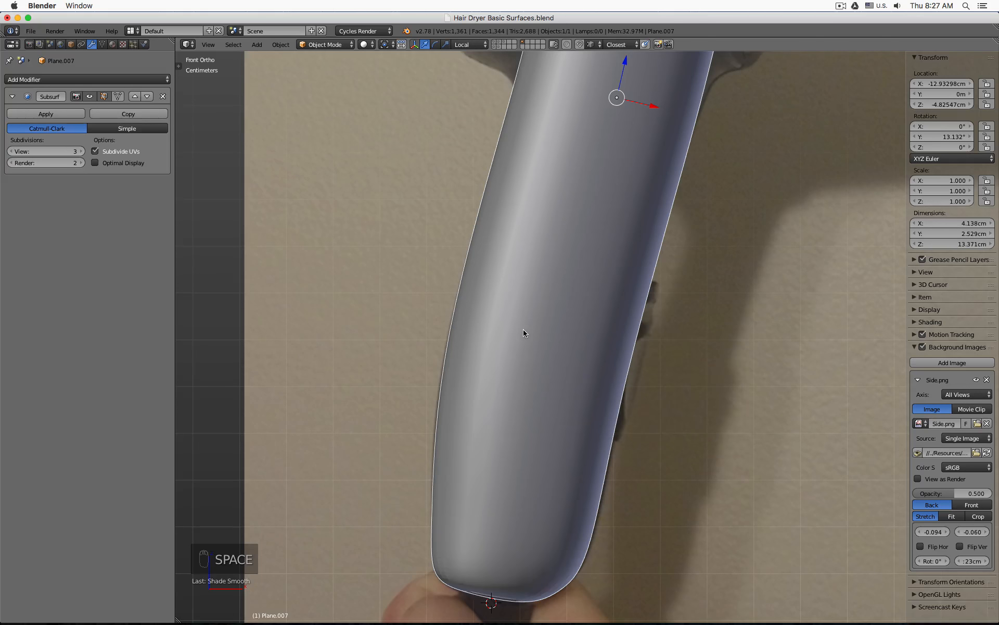
Step: Select the handle's entire mesh in Edit Mode and run Make Normals Consistent to fix the shading at its base
middle_click_drag(531, 328, 487, 396)
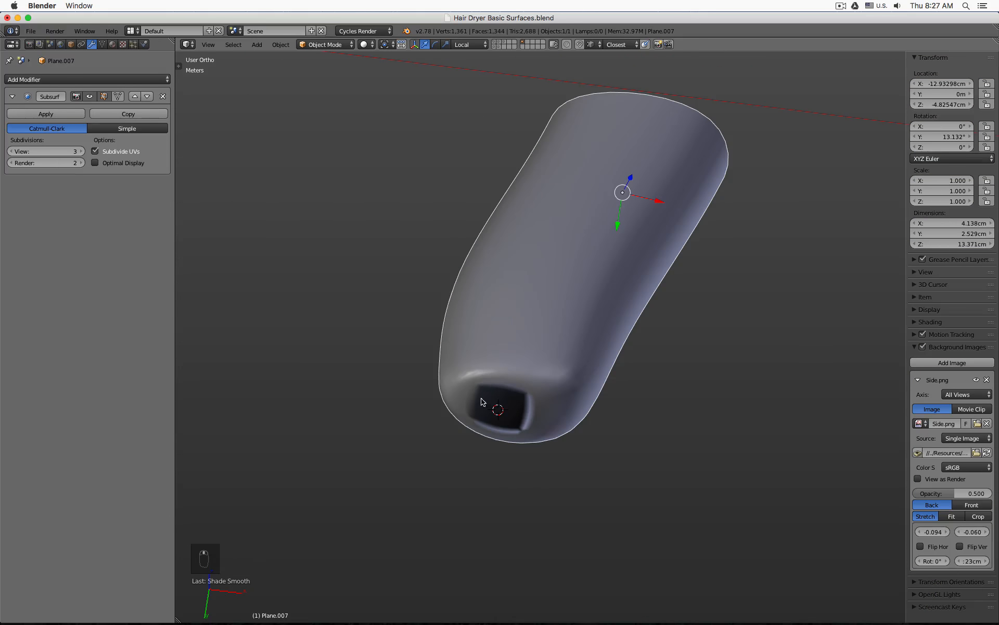
key("Tab")
key("a")
key("a")
key("a")
key("a")
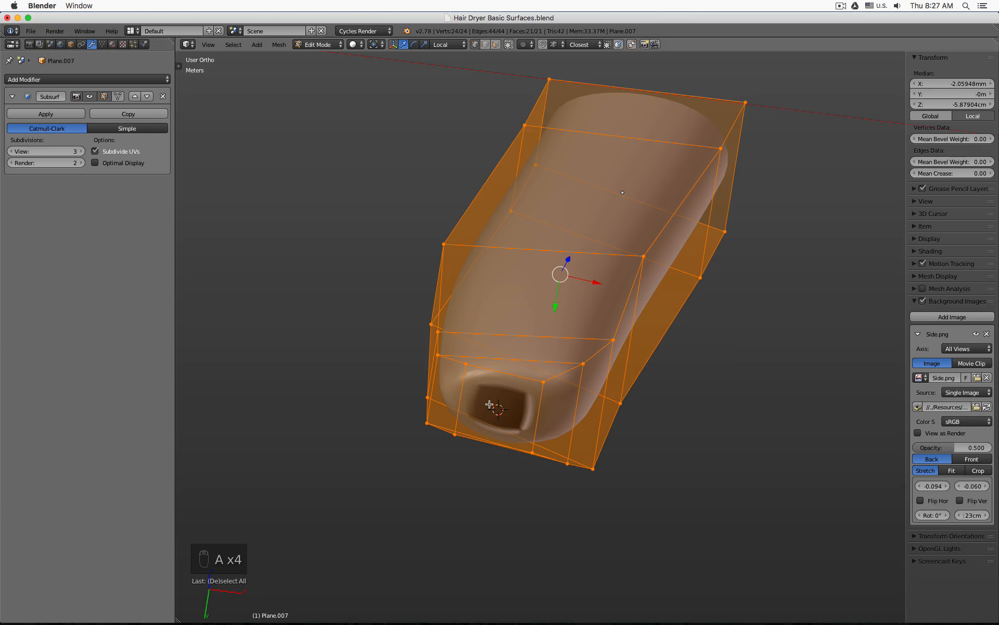
key("space")
type("rec")
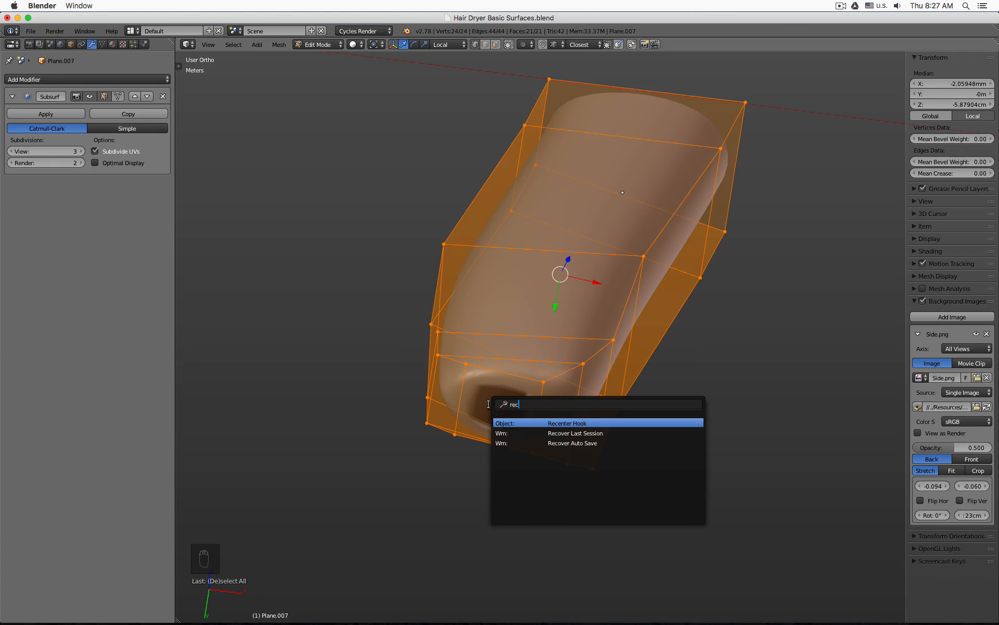
key("BackSpace")
key("BackSpace")
key("BackSpace")
type("norm")
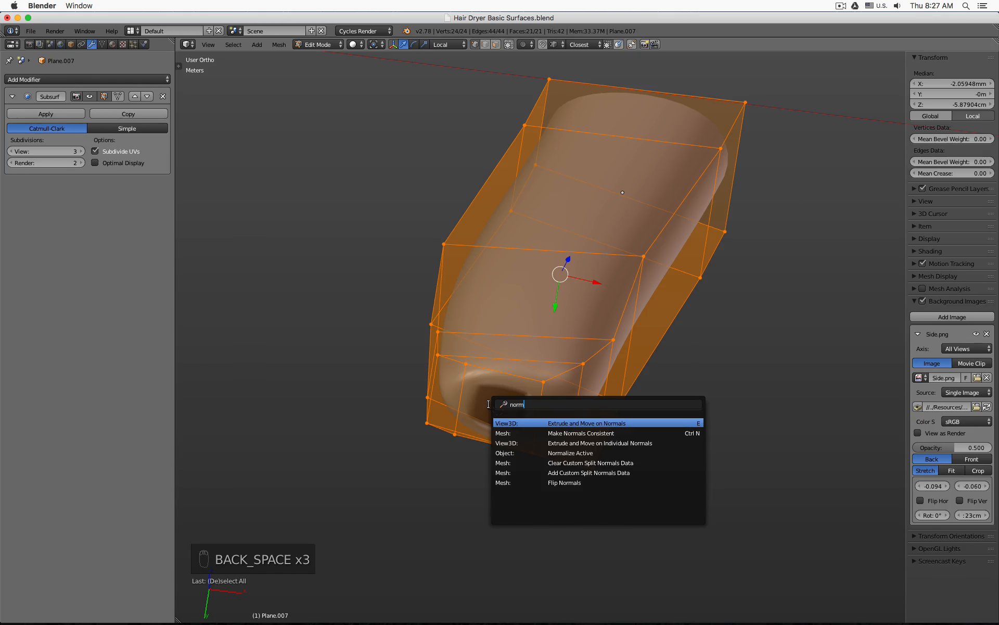
key("Down")
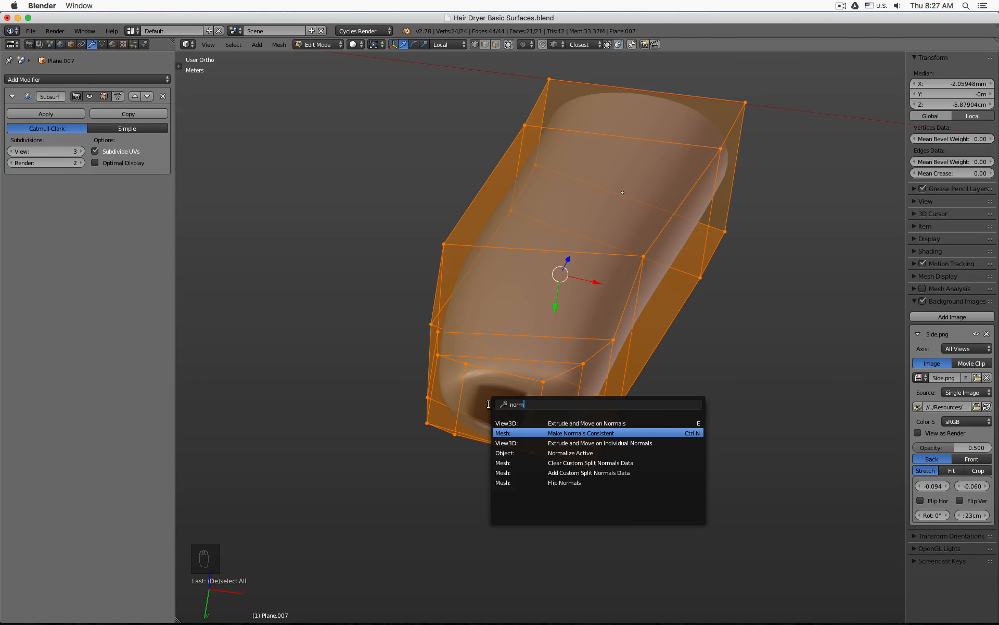
key("Return")
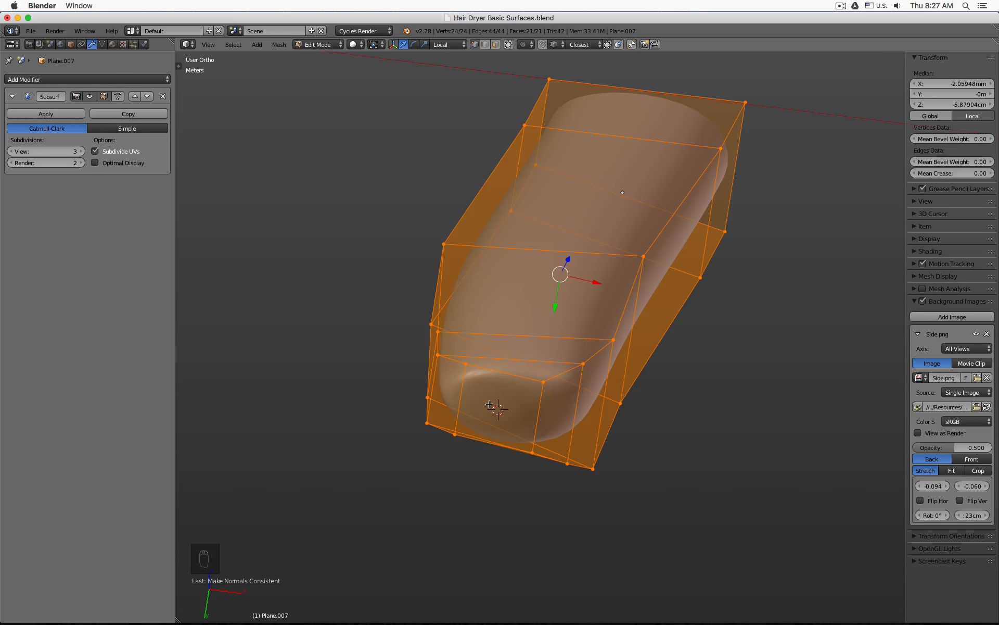
Step: Select the four vertices of the handle's bottom end face and scale them down to round the base
key("KP_1")
middle_click_drag(520, 431, 534, 313)
middle_click_drag(531, 185, 472, 328, "shift")
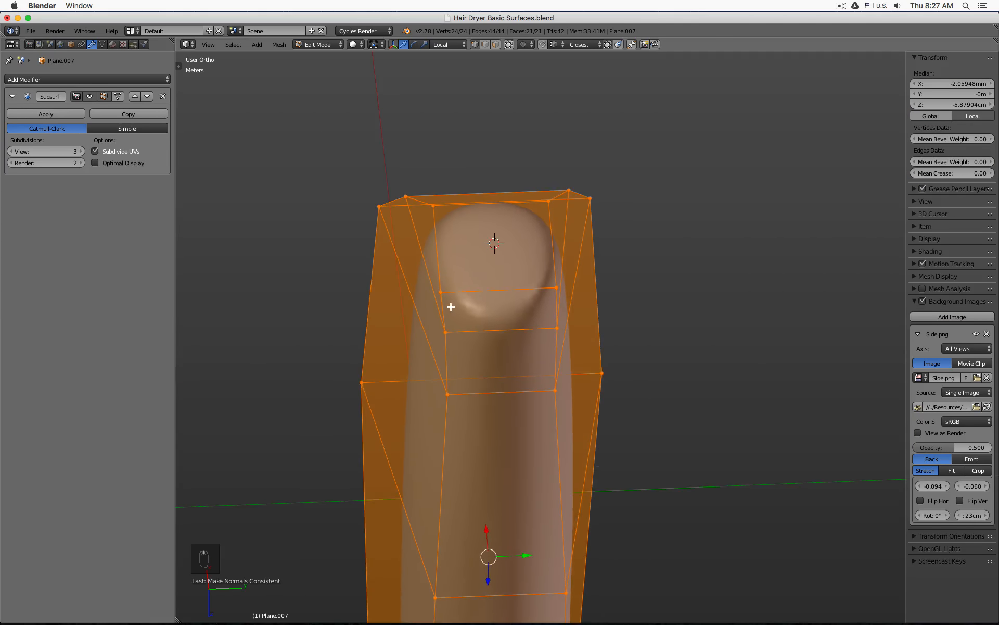
right_click(443, 294)
right_click(553, 287, "shift")
right_click(549, 202, "shift")
right_click(440, 208, "shift")
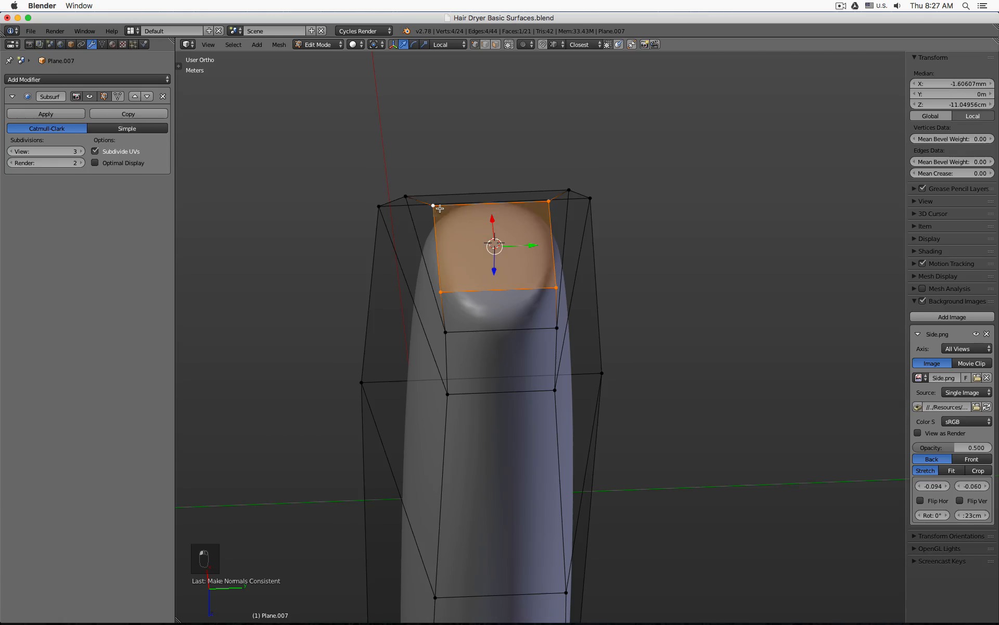
key("s")
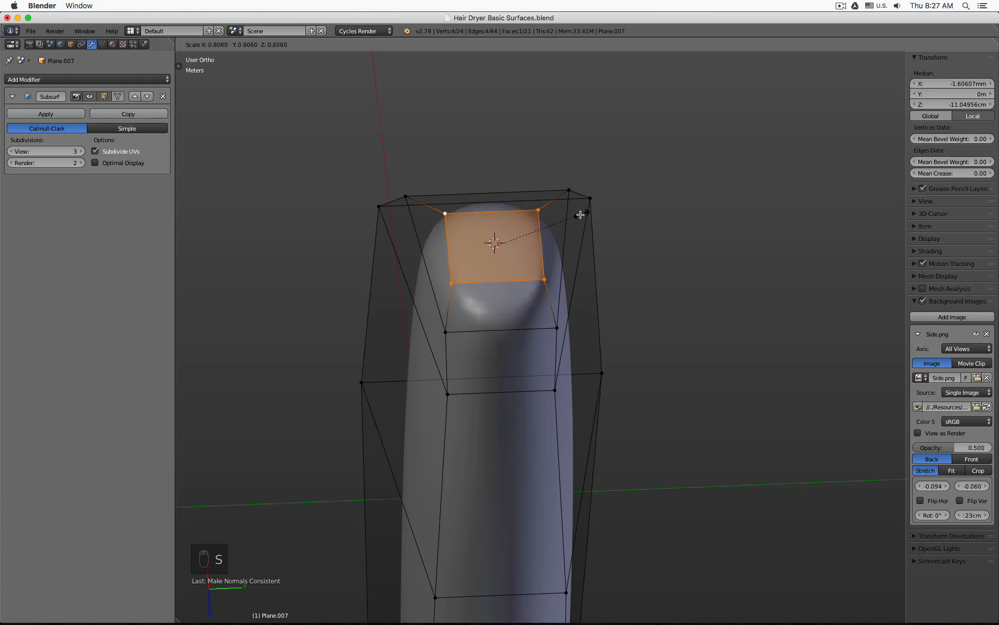
left_click(560, 215)
key("s")
left_click(554, 216)
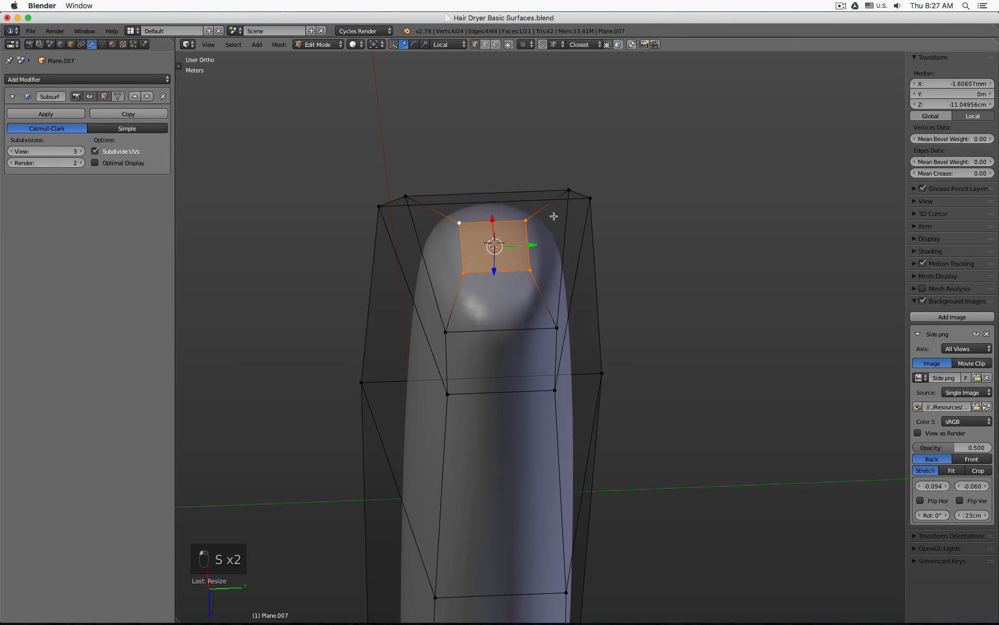
Step: Examine the smoothed handle in Object Mode against the side photo from the front, at an angle and from the right
key("KP_1")
key("Tab")
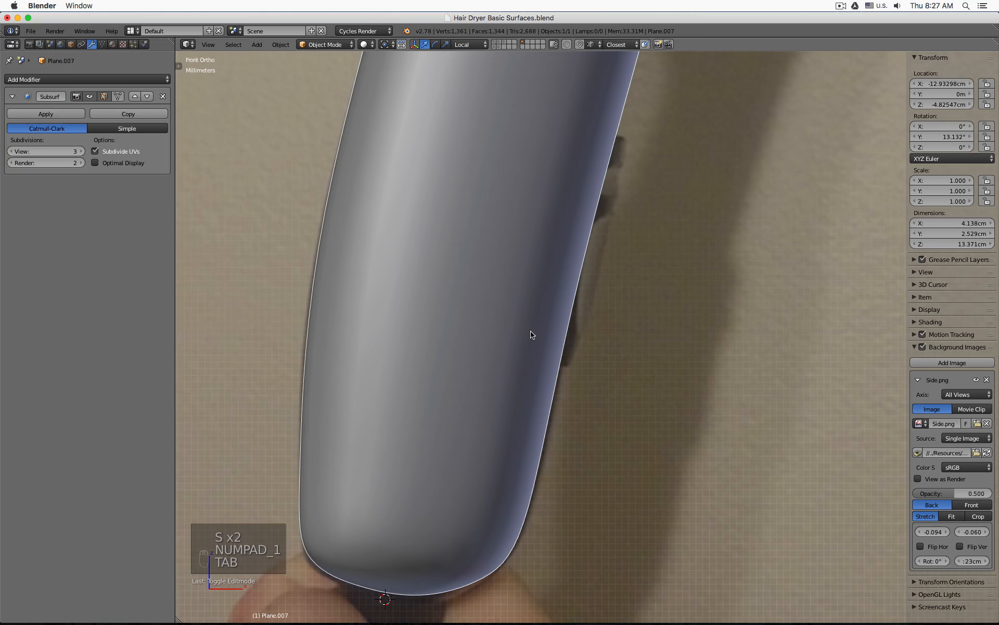
scroll(539, 365, "down", 3)
middle_click_drag(502, 397, 494, 459)
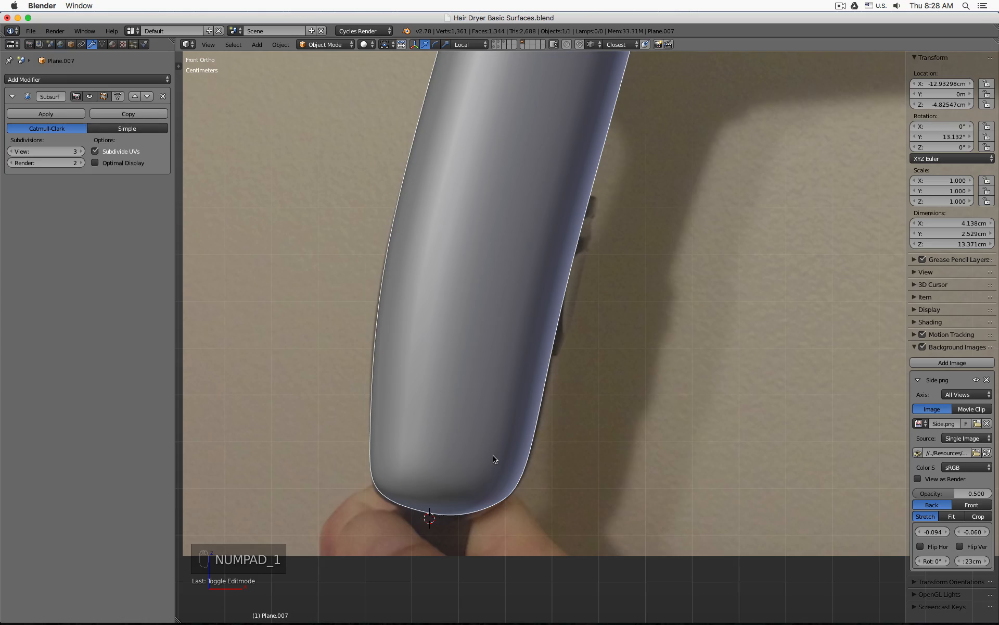
scroll(494, 459, "down", 4)
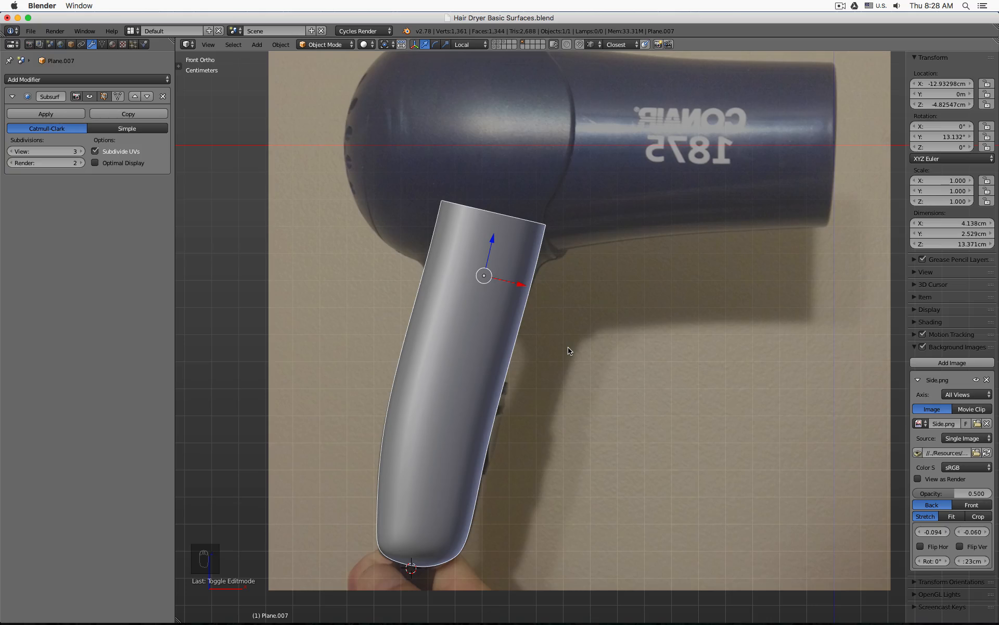
middle_click_drag(568, 350, 593, 379)
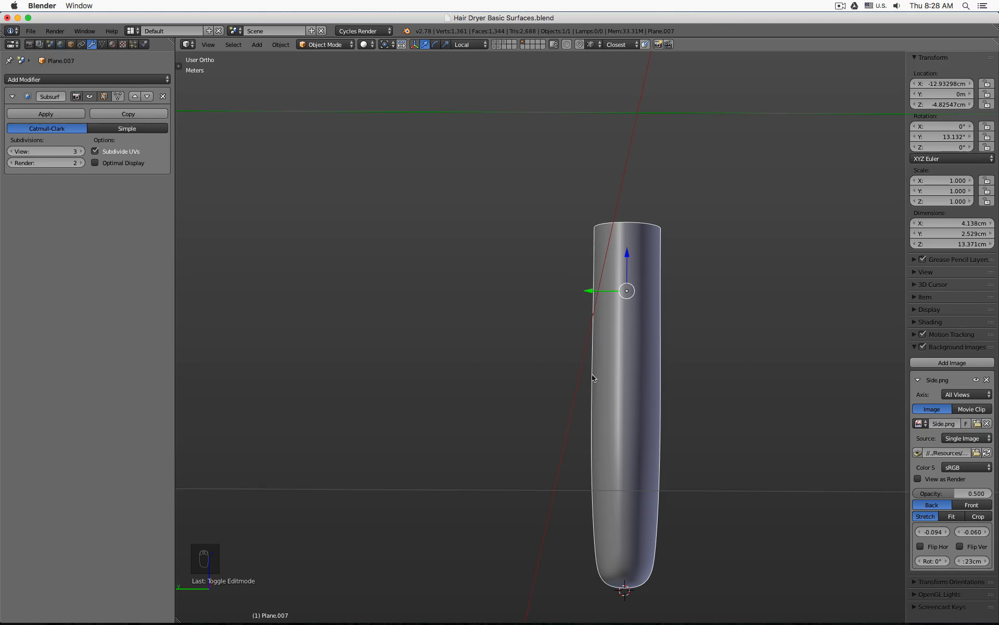
key("KP_3")
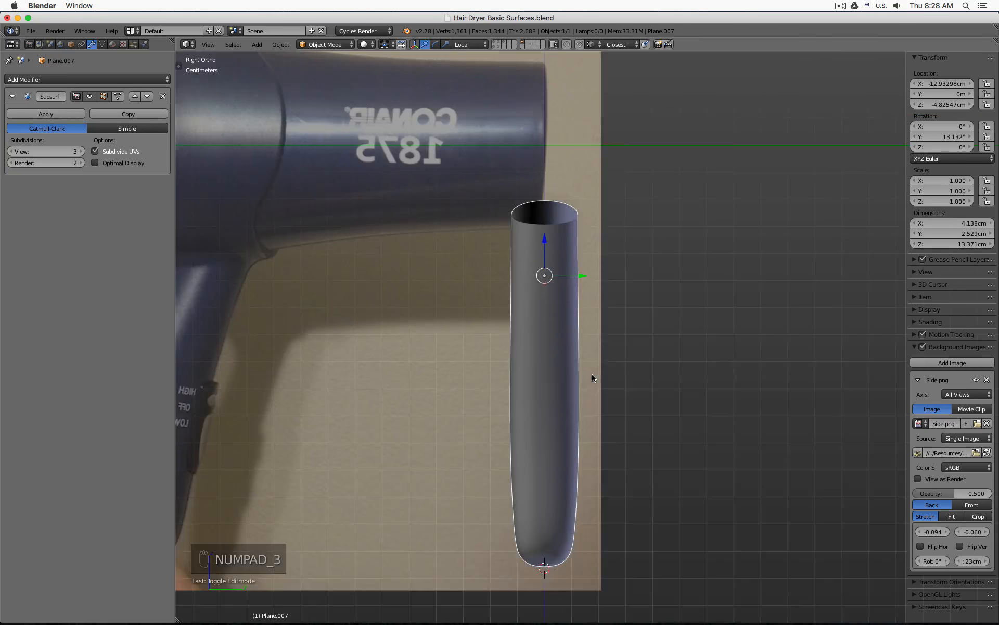
key("KP_1")
Step: Enable the Subsurf modifier's Optimal Display in wireframe shading, and return to solid shading
key("z")
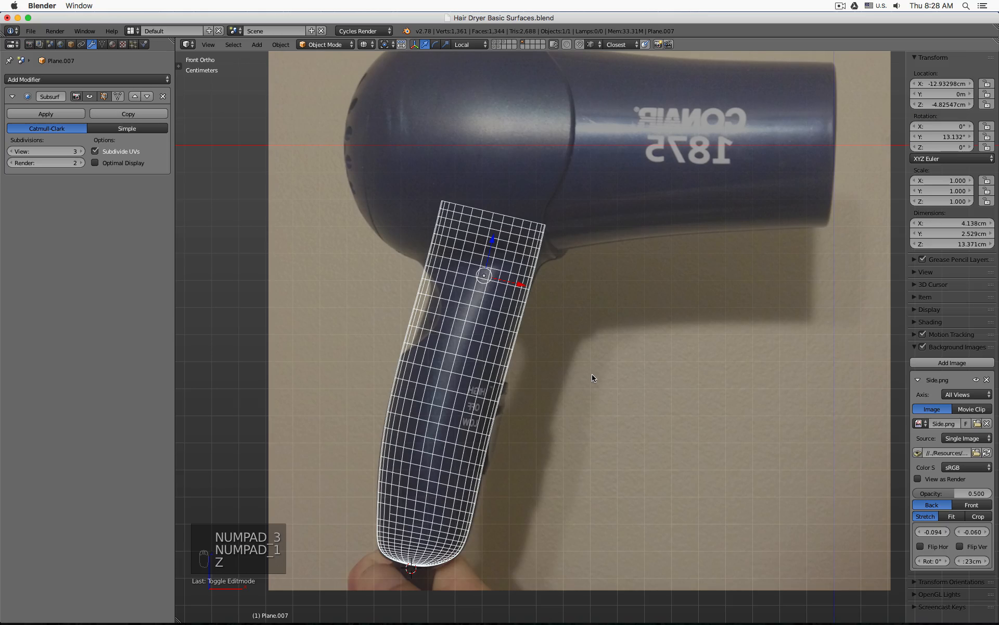
left_click(121, 163)
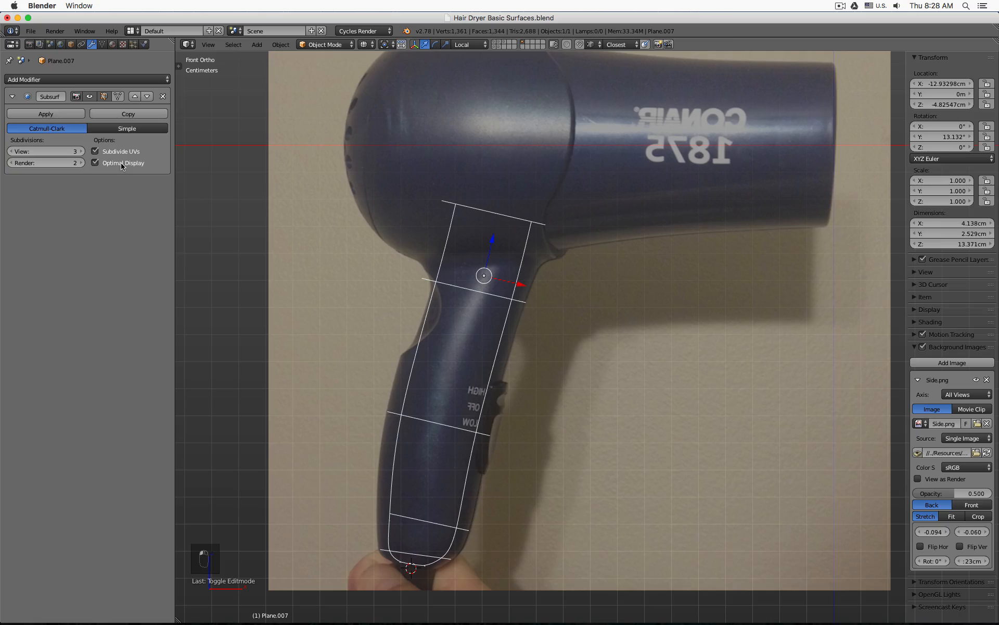
key("z")
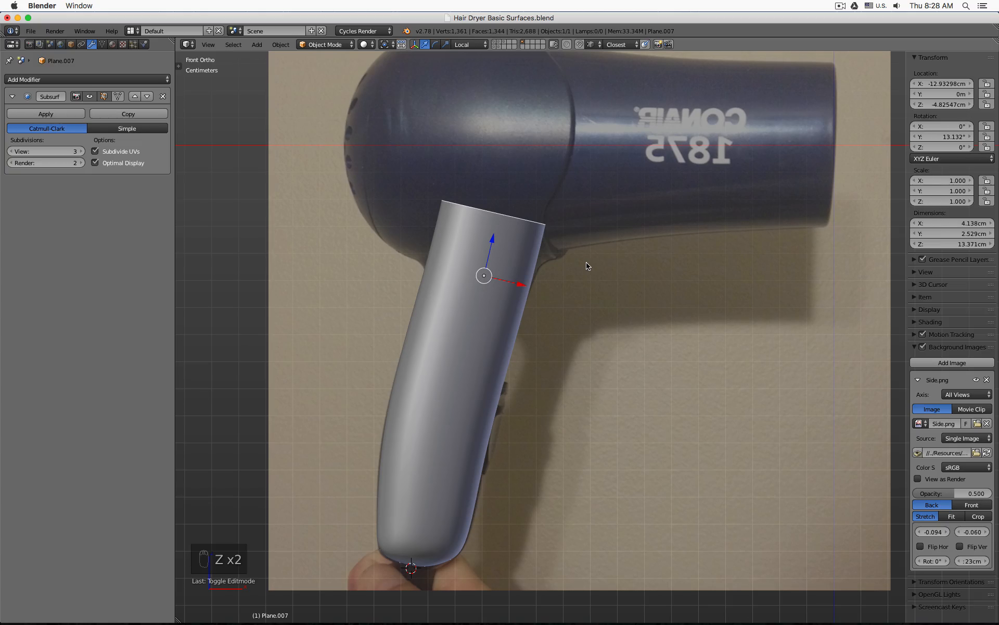
Step: Select the four vertices around the handle's open top, scale them along global Y to about 0.89, and return to Object Mode
middle_click_drag(609, 270, 509, 282)
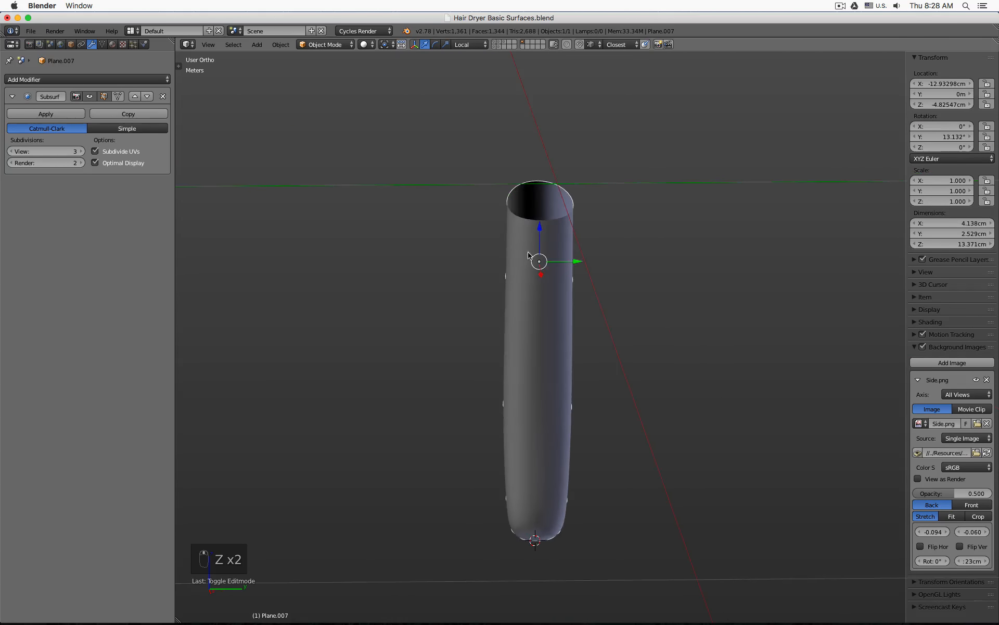
key("Tab")
scroll(528, 252, "up", 4)
left_click(608, 157, "shift")
left_click(655, 229, "shift")
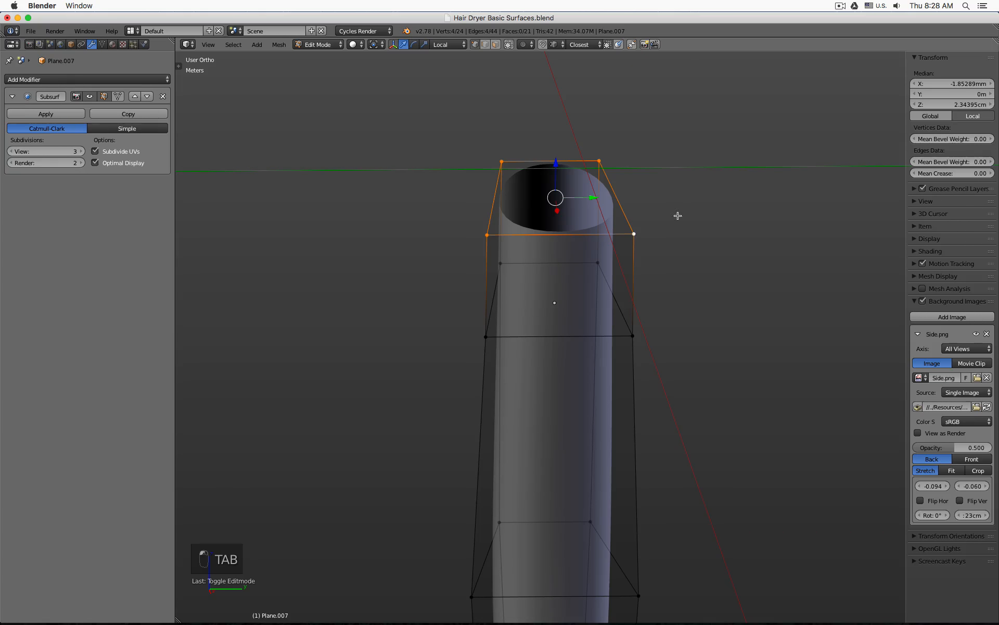
key("s")
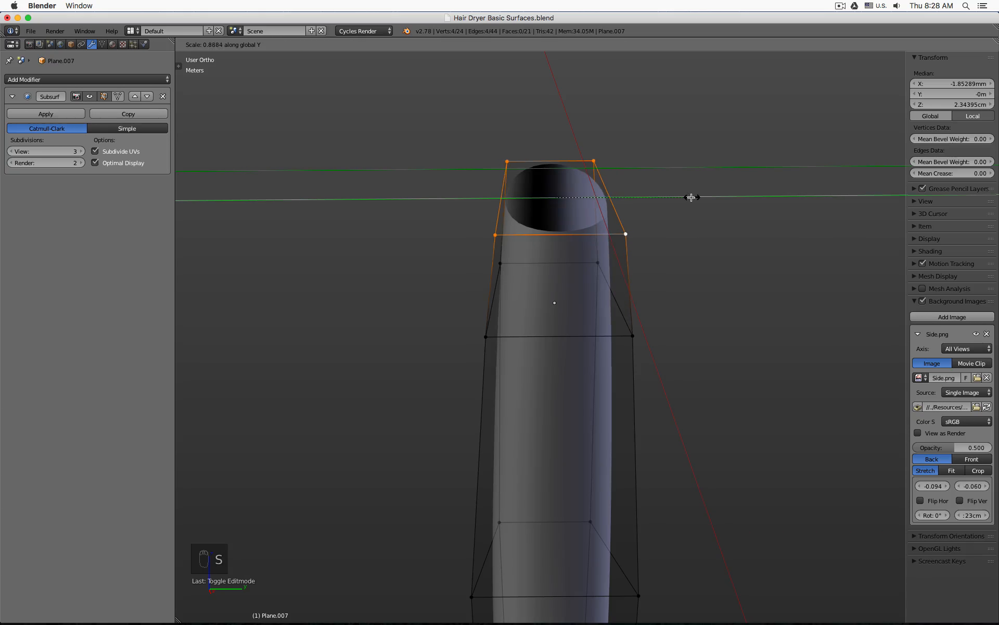
left_click(690, 197)
scroll(698, 256, "down", 3)
middle_click_drag(698, 256, 696, 232)
key("Tab")
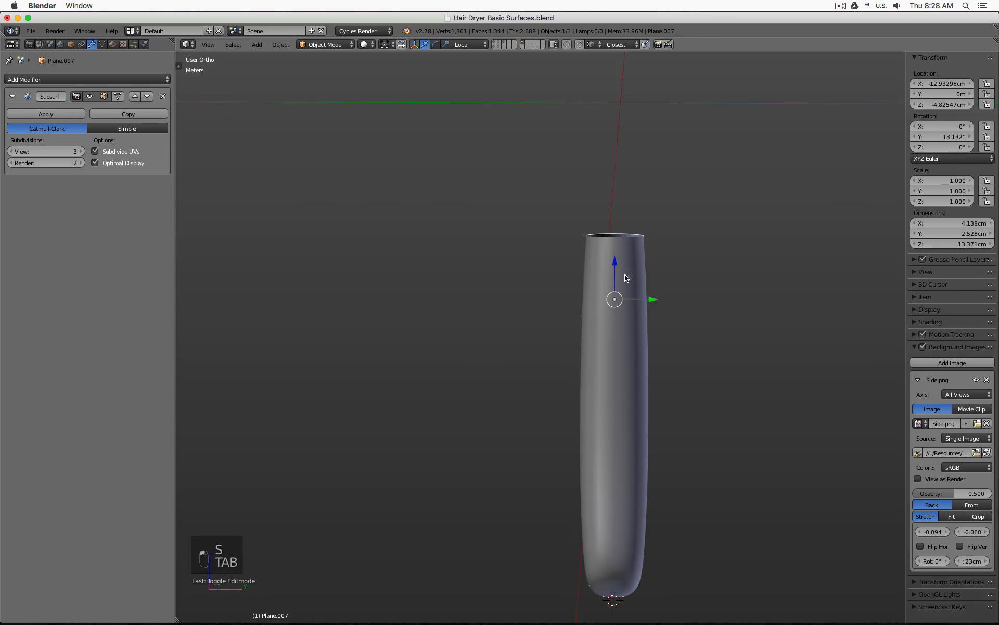
Step: Set the Side.png background image's axis to Front, check it from the right view, and deselect the handle
key("KP_1")
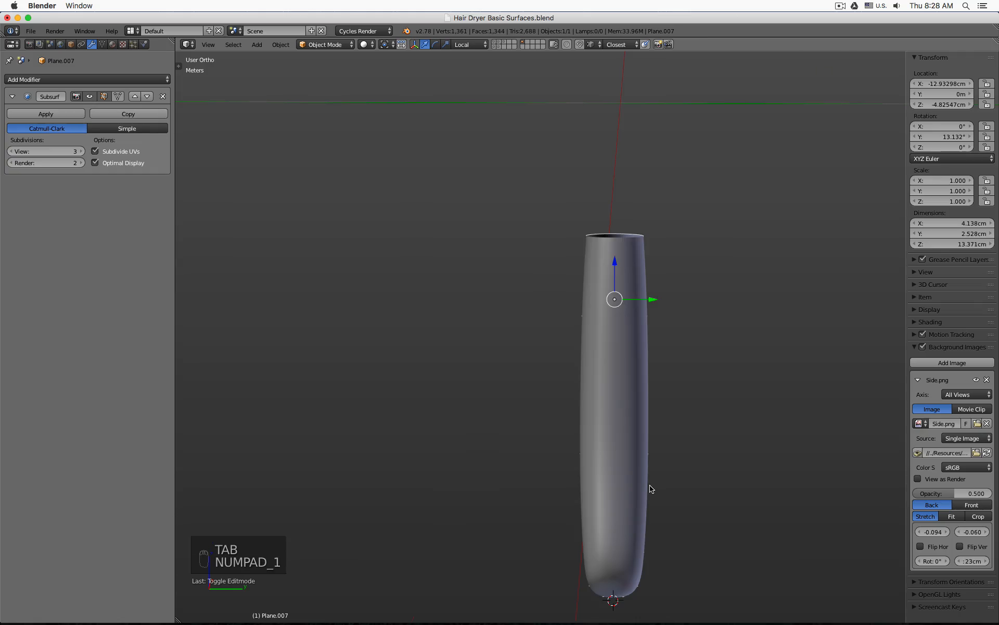
key("KP_3")
middle_click_drag(649, 484, 644, 438, "shift")
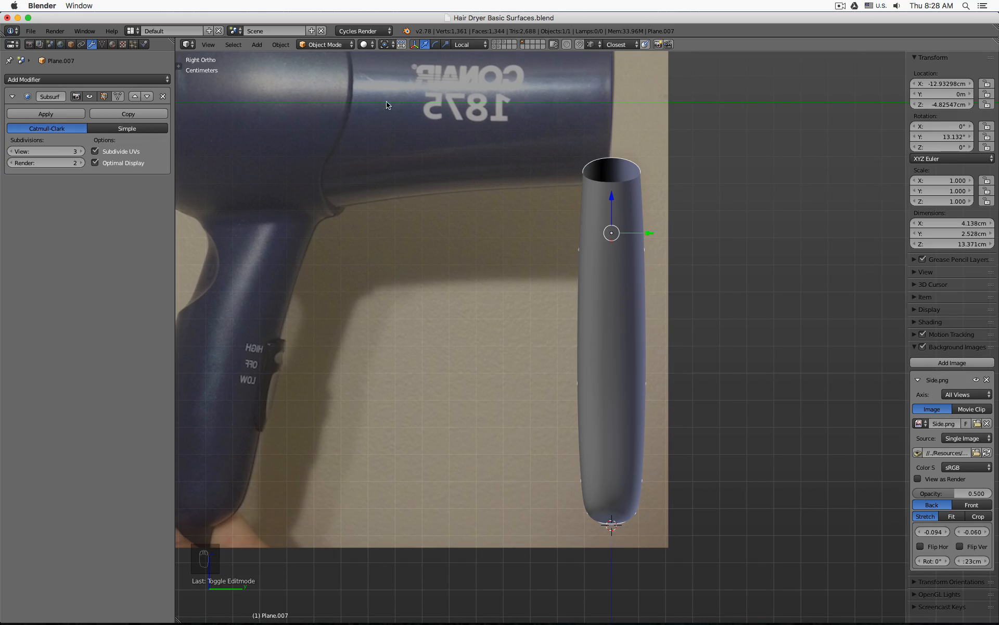
left_click(974, 396)
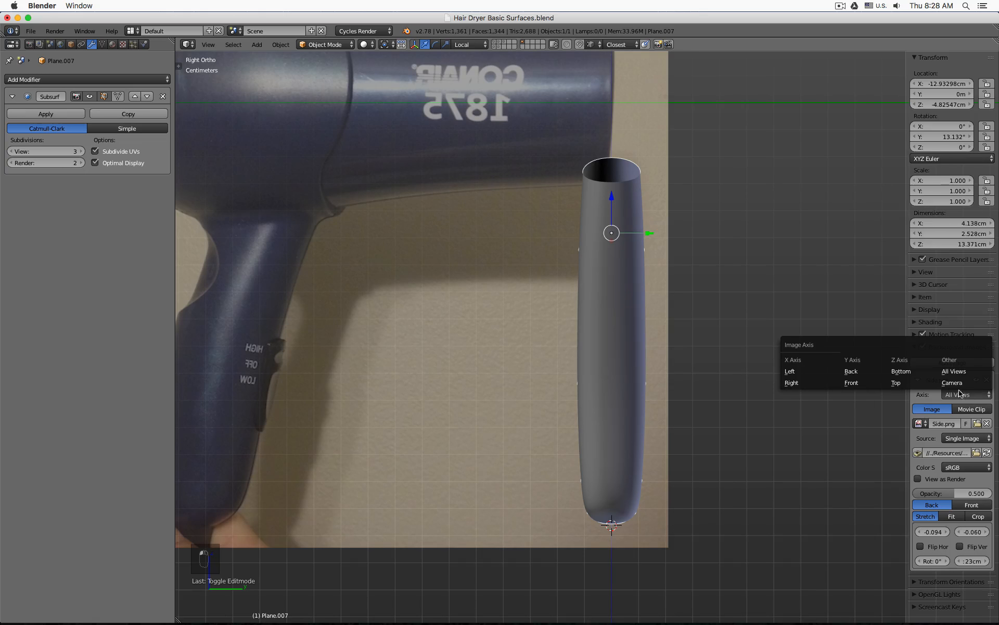
left_click(851, 383)
key("KP_1")
key("KP_3")
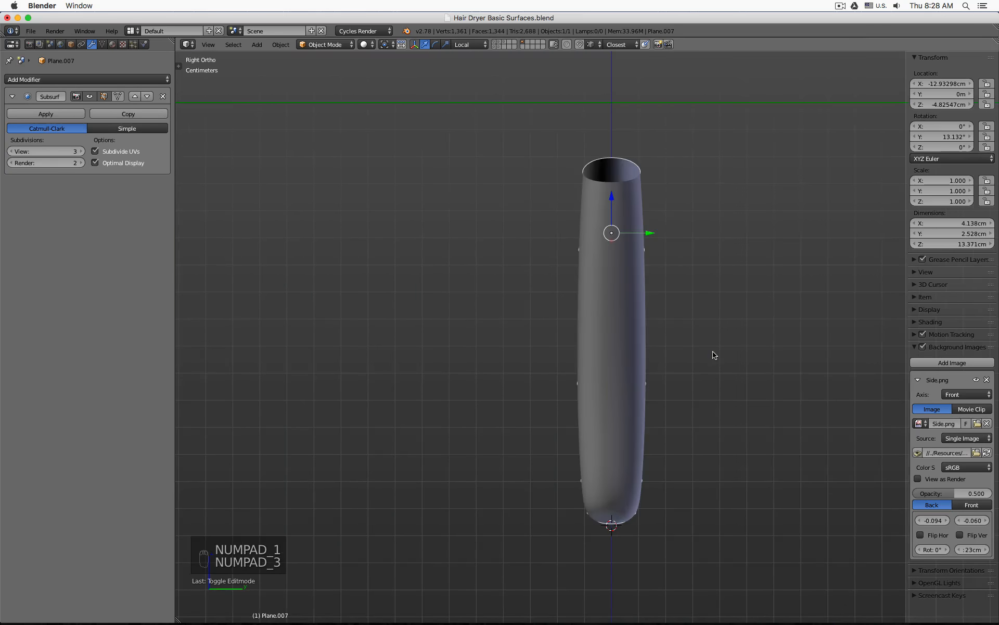
key("a")
key("a")
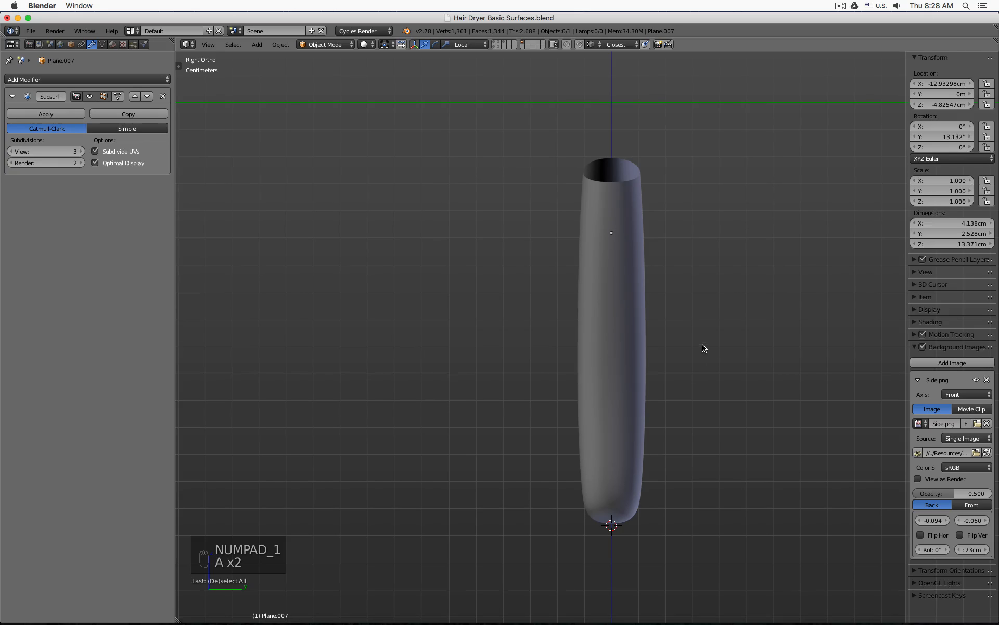
Step: In the front wireframe view, show the layer with the guide curves and duplicate the 5.4 cm nozzle circle in place
key("KP_1")
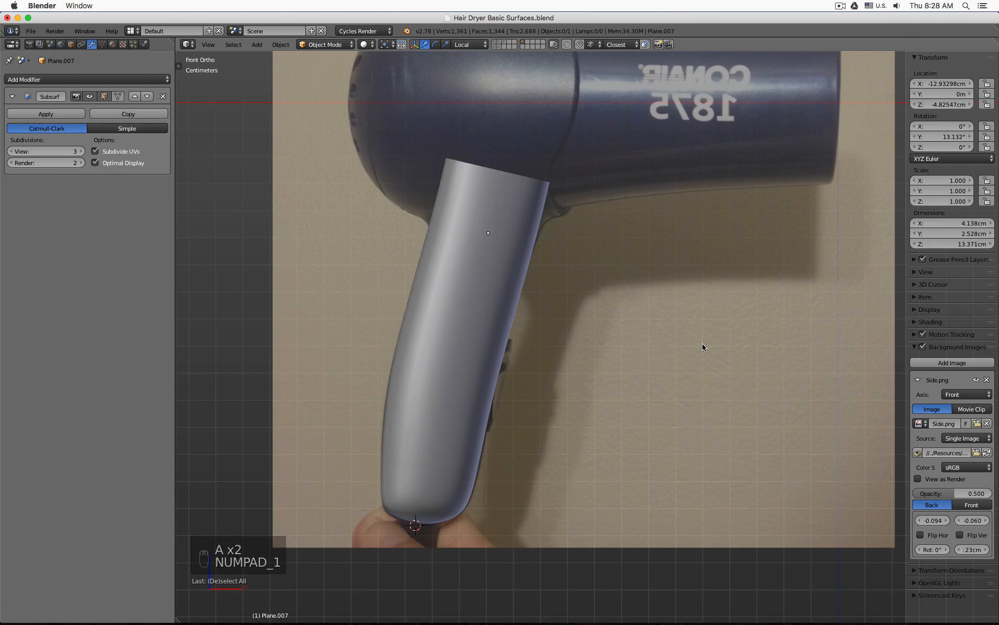
key("z")
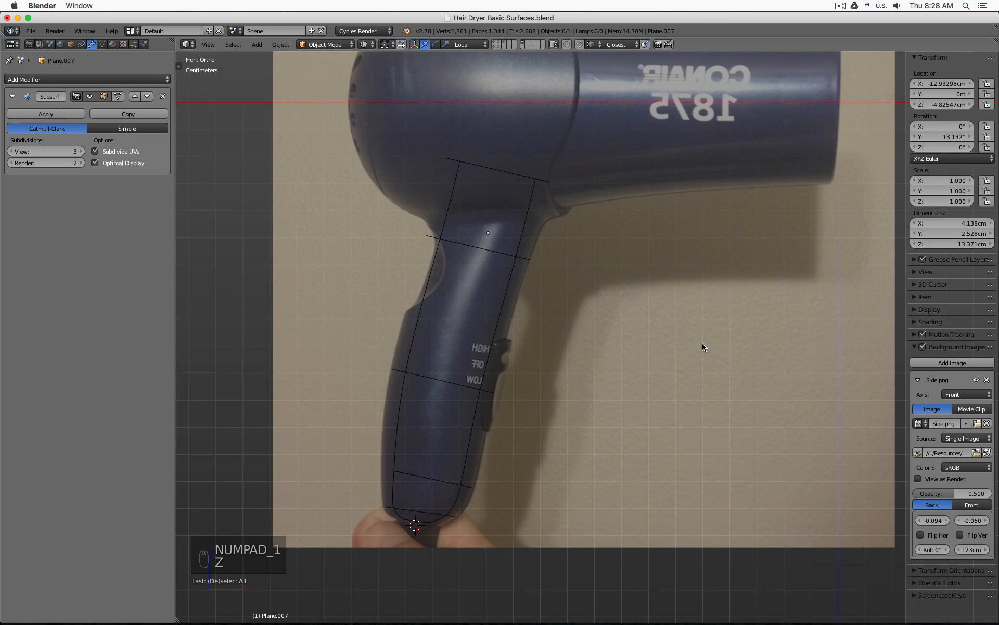
middle_click_drag(692, 253, 650, 416, "shift")
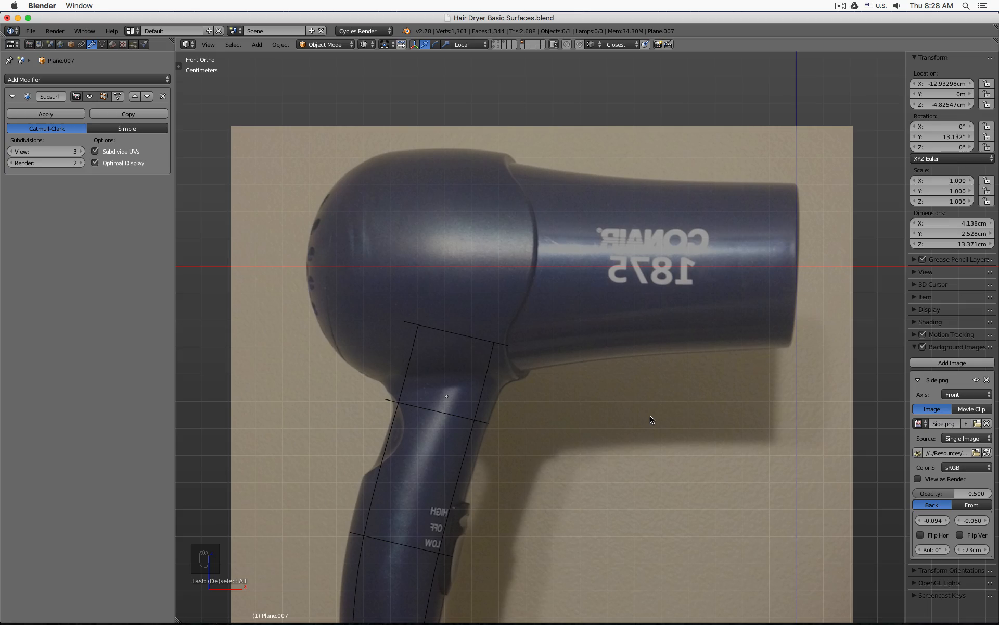
left_click(495, 45)
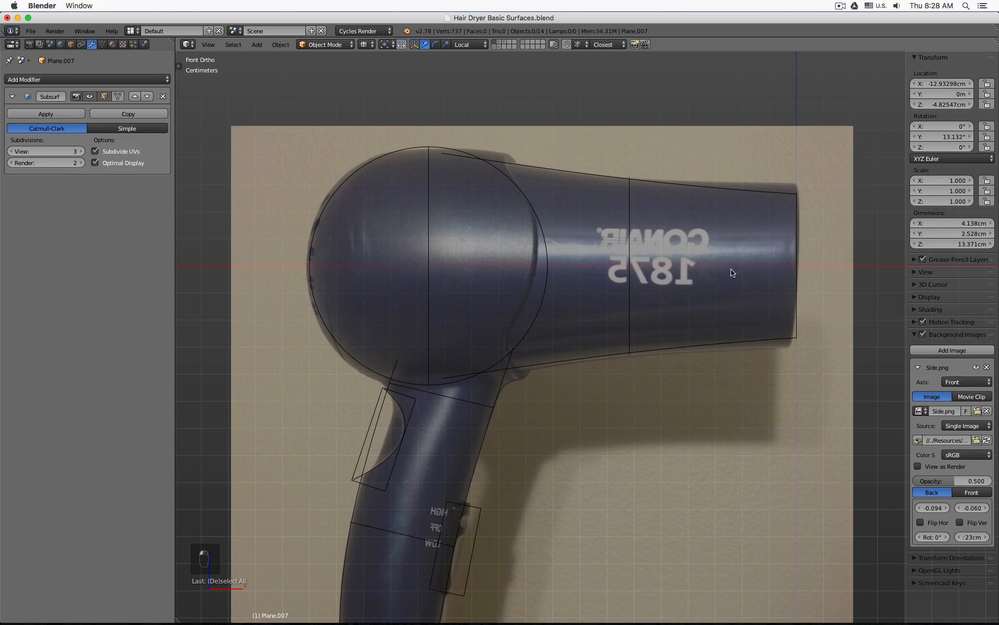
right_click(795, 231)
mouse_move(795, 231)
middle_mouse_down()
mouse_move(818, 225)
mouse_move(786, 229)
middle_mouse_up()
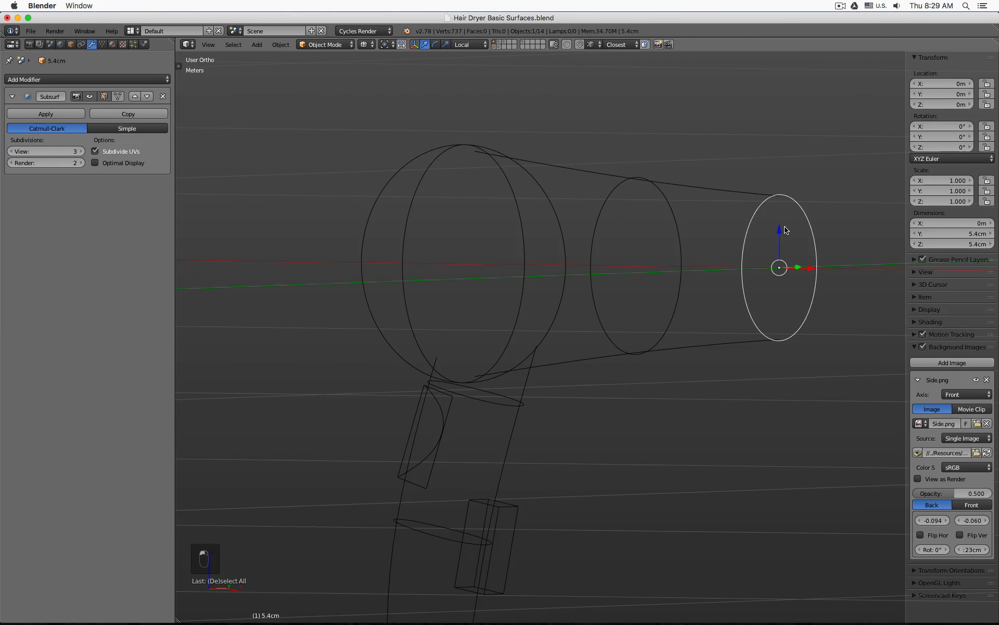
key("KP_1")
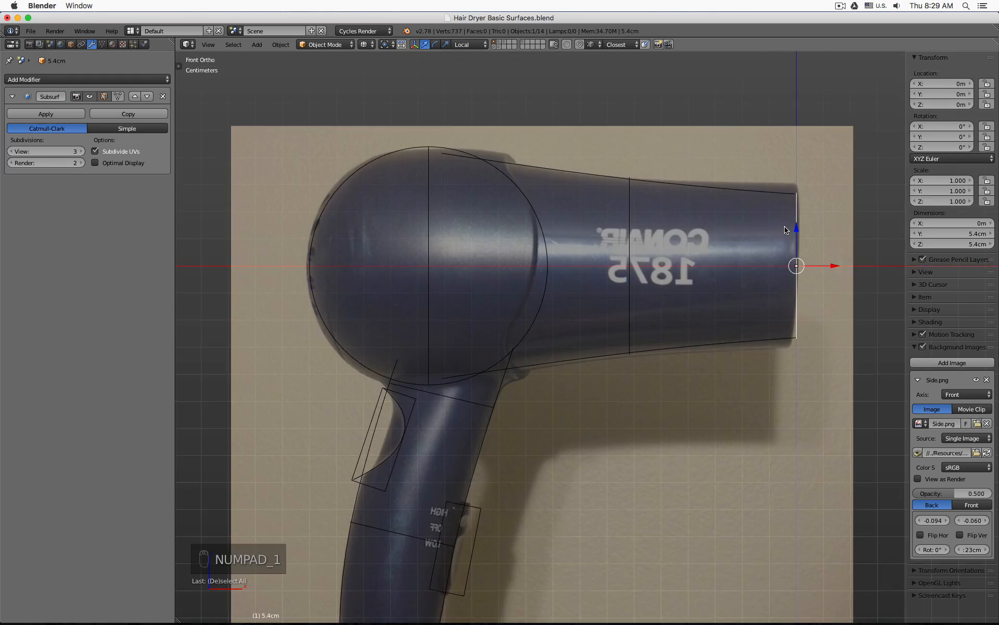
key("shift+d")
right_click(786, 230)
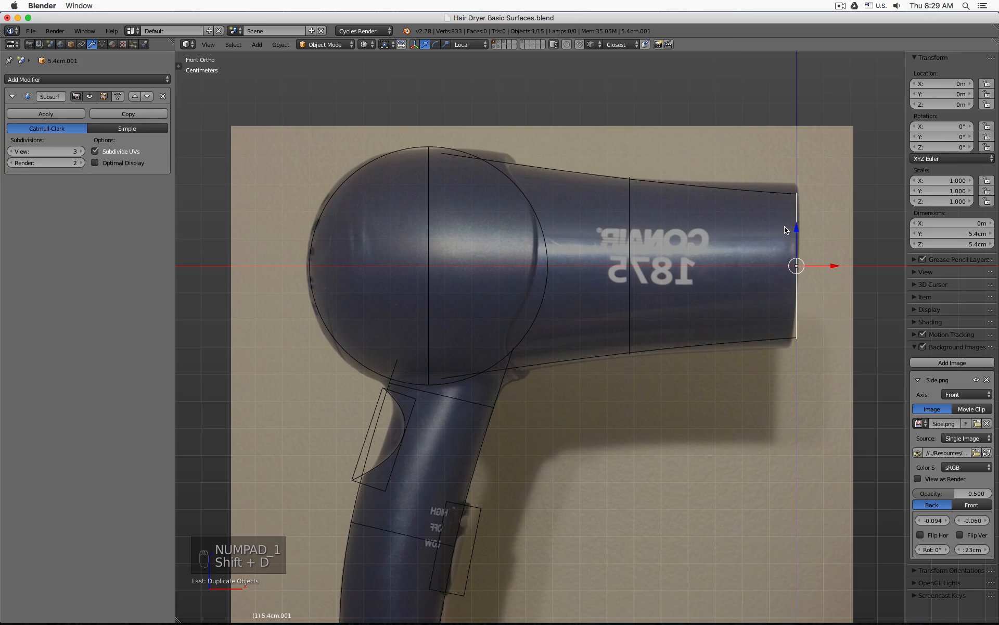
Step: Extrude the duplicated circle back to the middle guide line at X about -6.17 cm and scale it up to the barrel's outline
key("Tab")
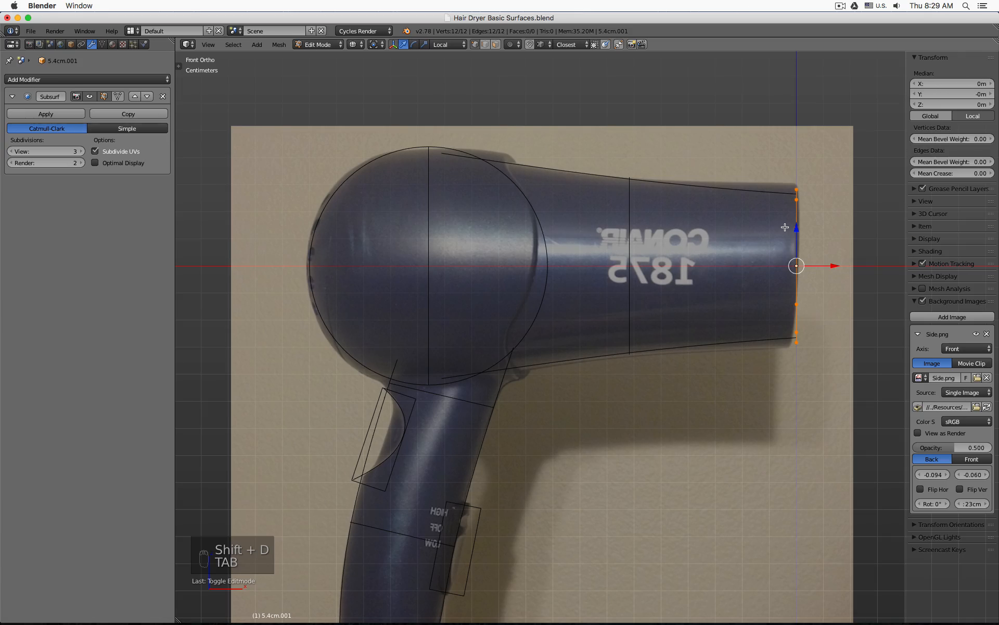
key("e")
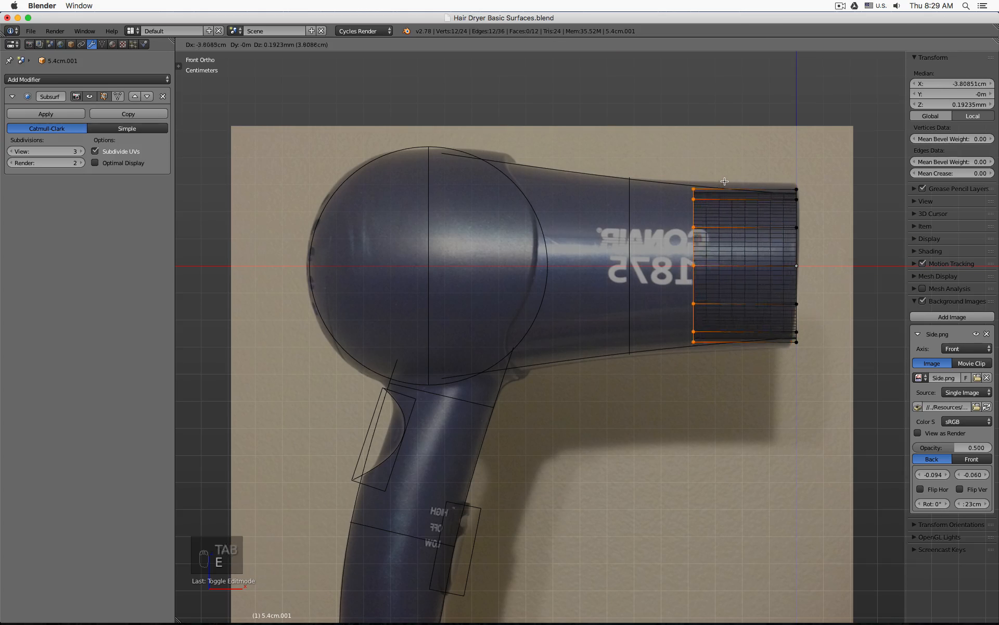
left_click(665, 179)
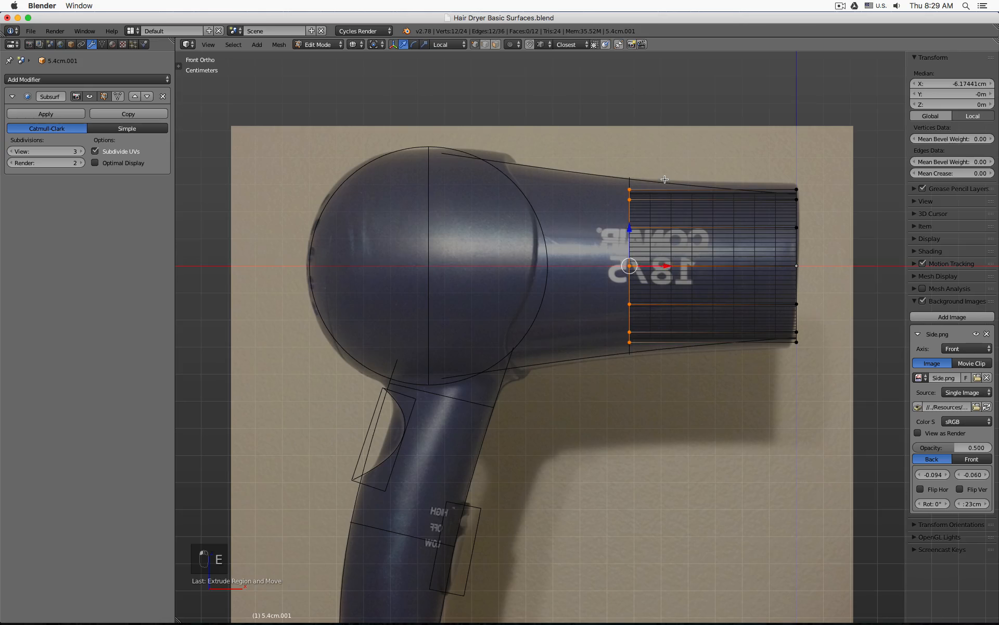
key("s")
left_click(667, 165)
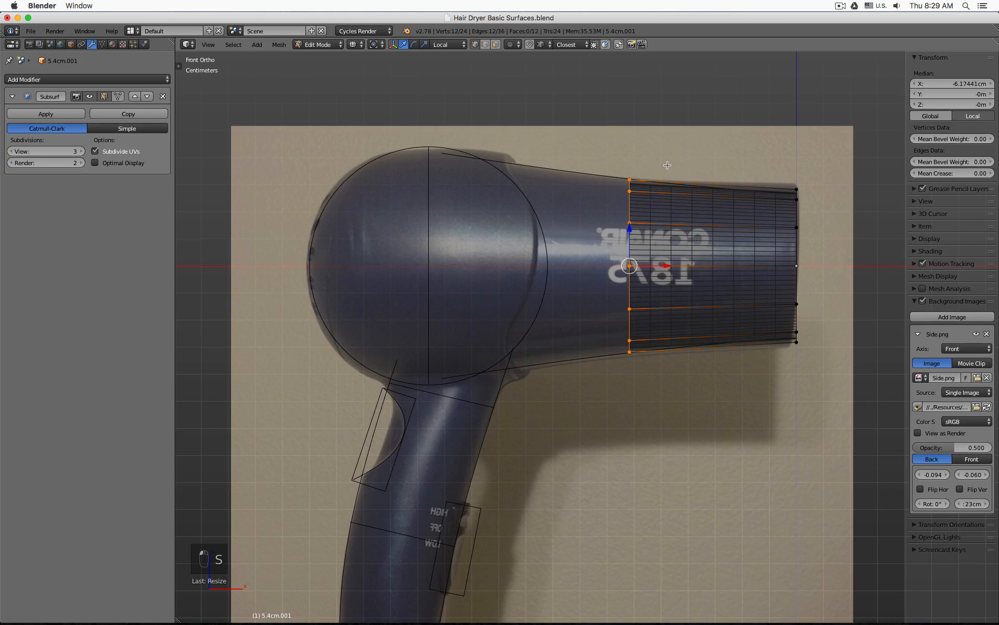
Step: Extrude the barrel's open edge along global X to about -10.89 cm and scale it to about 1.31
key("e")
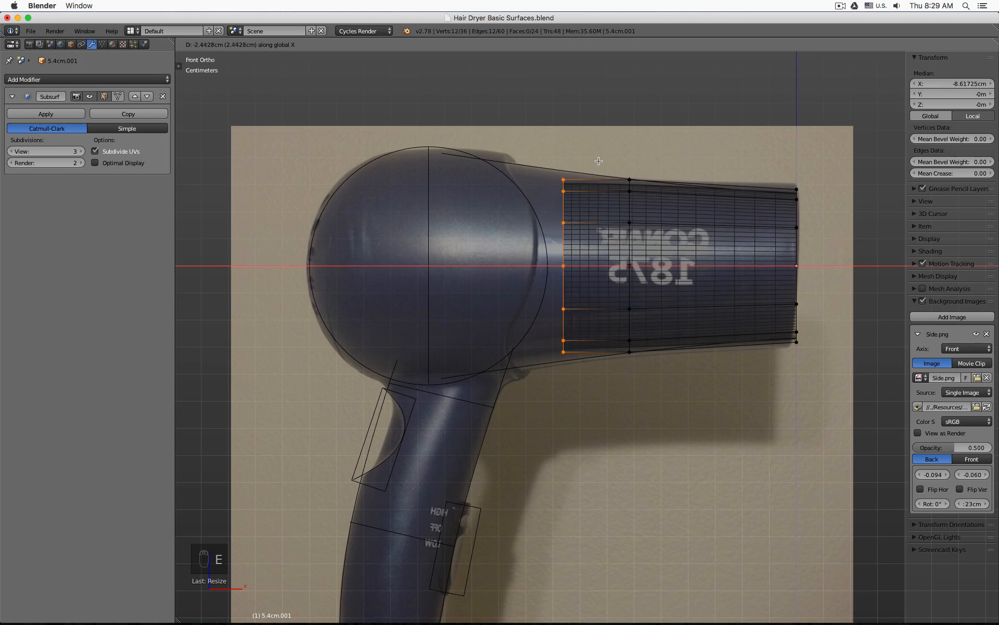
left_click(542, 157)
key("s")
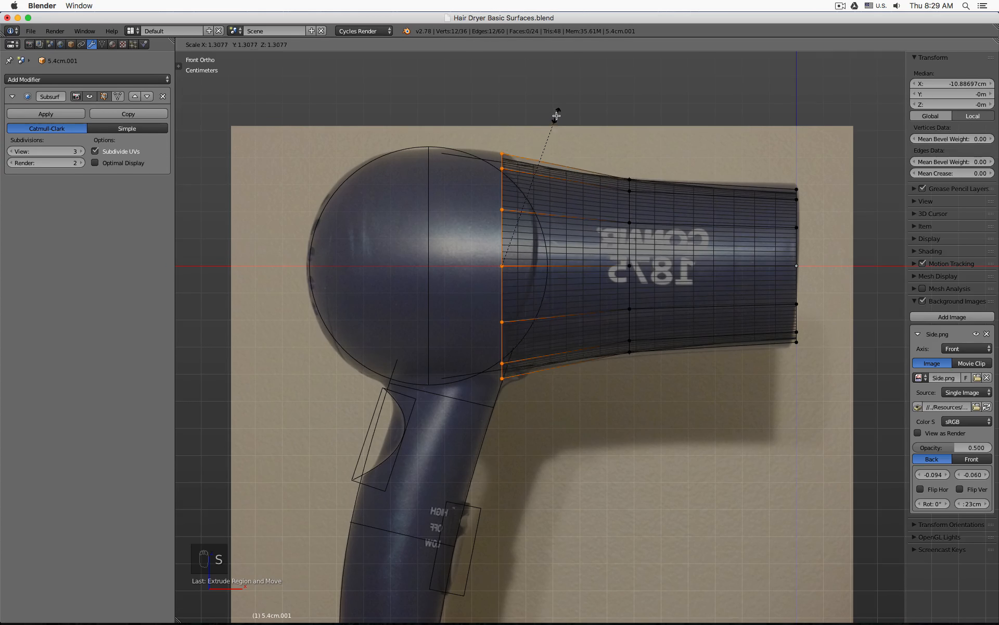
left_click(558, 113)
Step: Extrude the open edge along X to the guide circle's center line at about -13.6 cm and scale it to about 1.09
middle_click_drag(519, 131, 624, 139, "shift")
key("e")
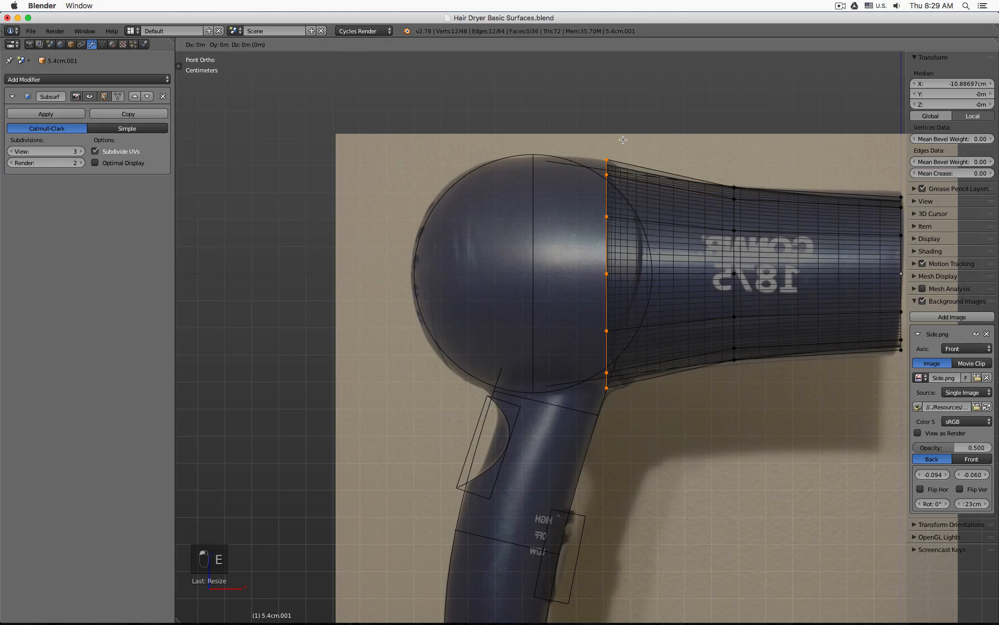
key("x")
left_click(542, 156)
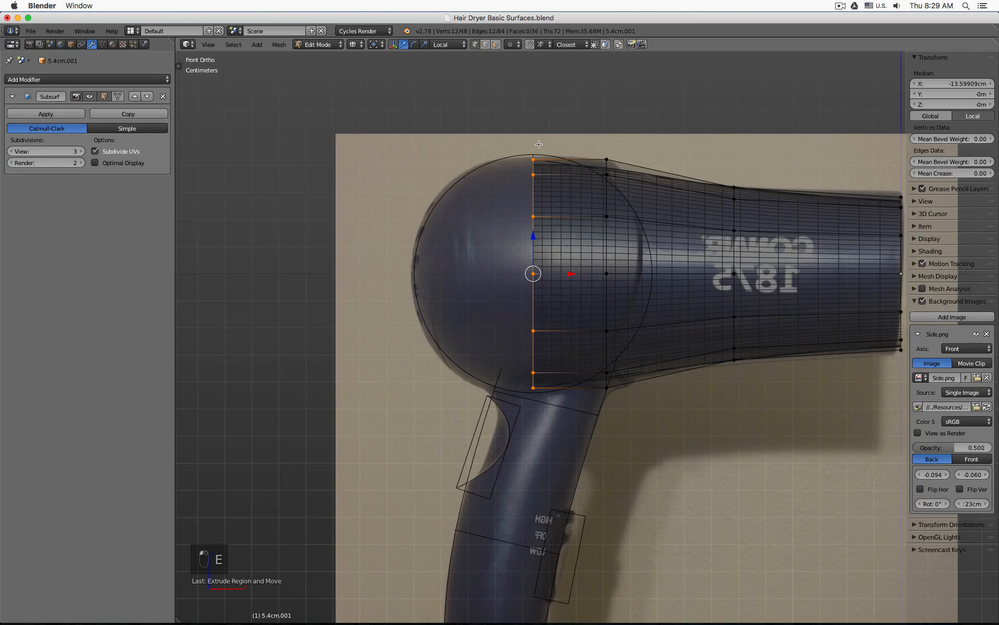
scroll(541, 158, "up", 7)
key("s")
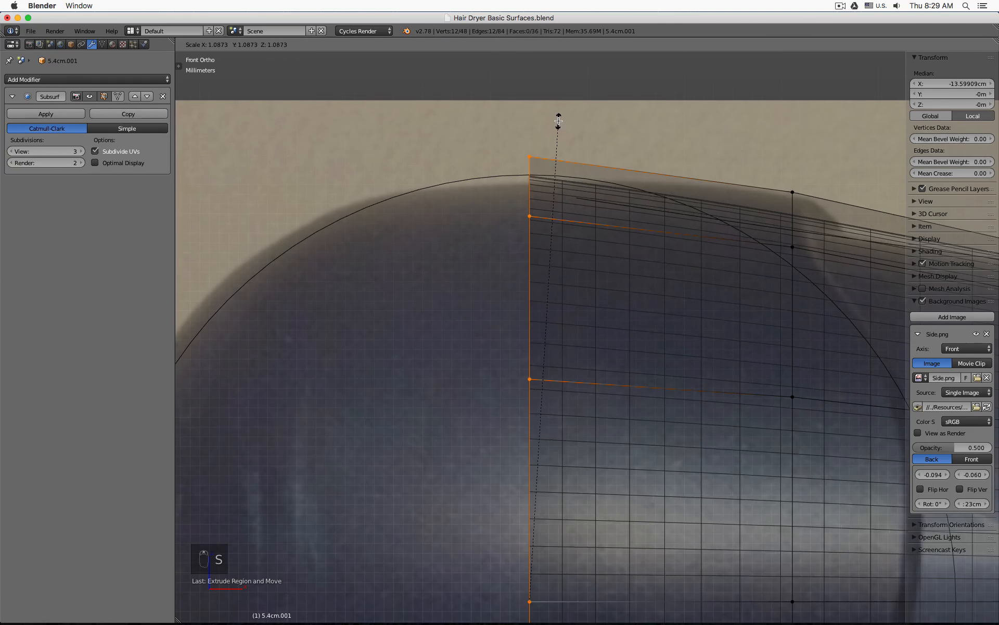
left_click(559, 121)
Step: Extrude the open edge into the rear dome to X about -16.35 cm and scale it down to the guide circle
scroll(564, 219, "down", 5)
key("e")
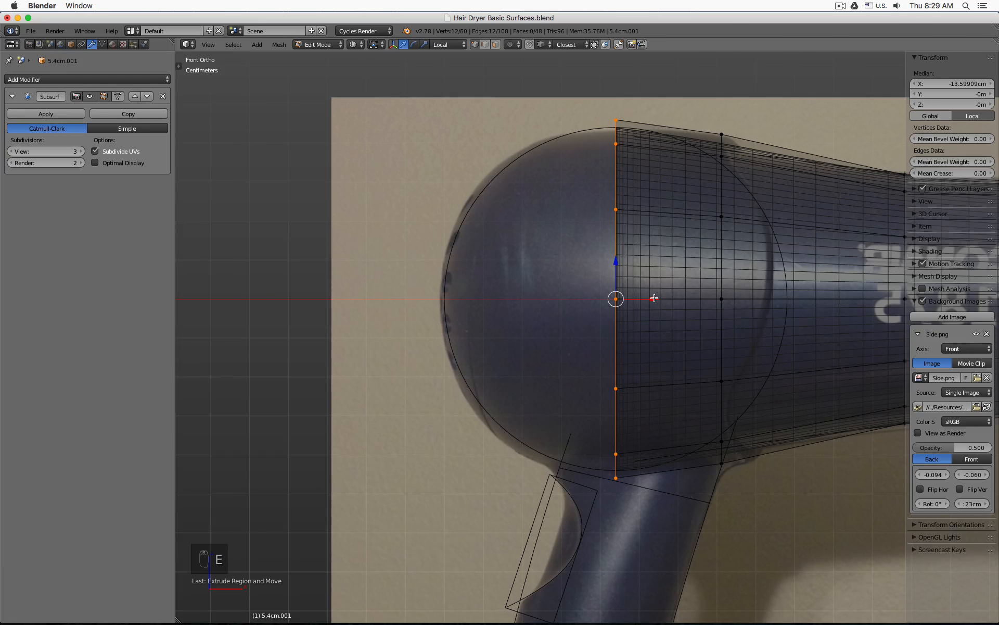
left_click(540, 301)
key("s")
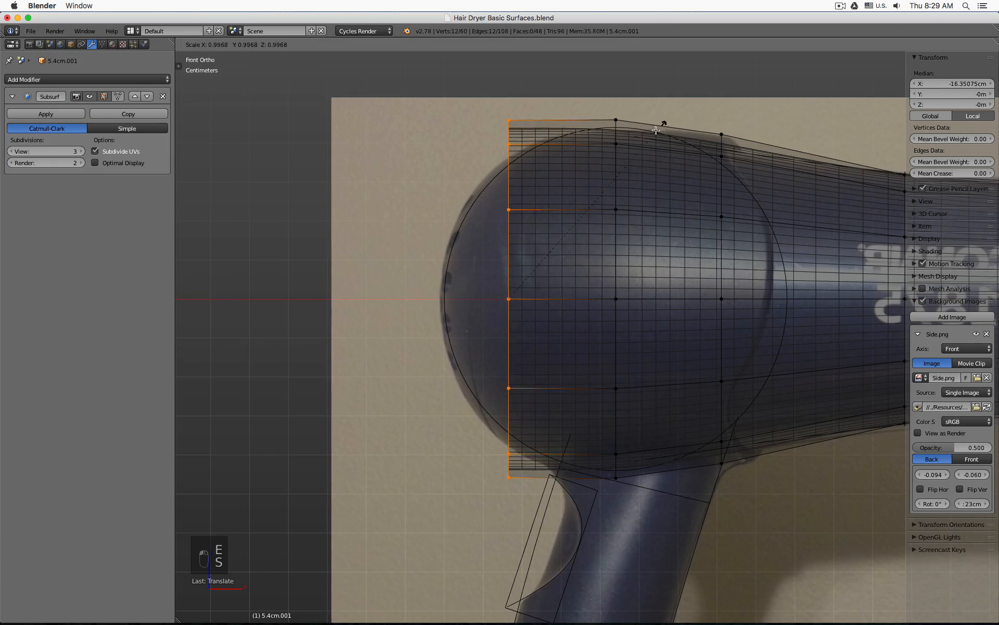
left_click(620, 149)
Step: Extrude the dome's open edge to X about -17.77 cm and scale it down to the guide circle's outline
key("e")
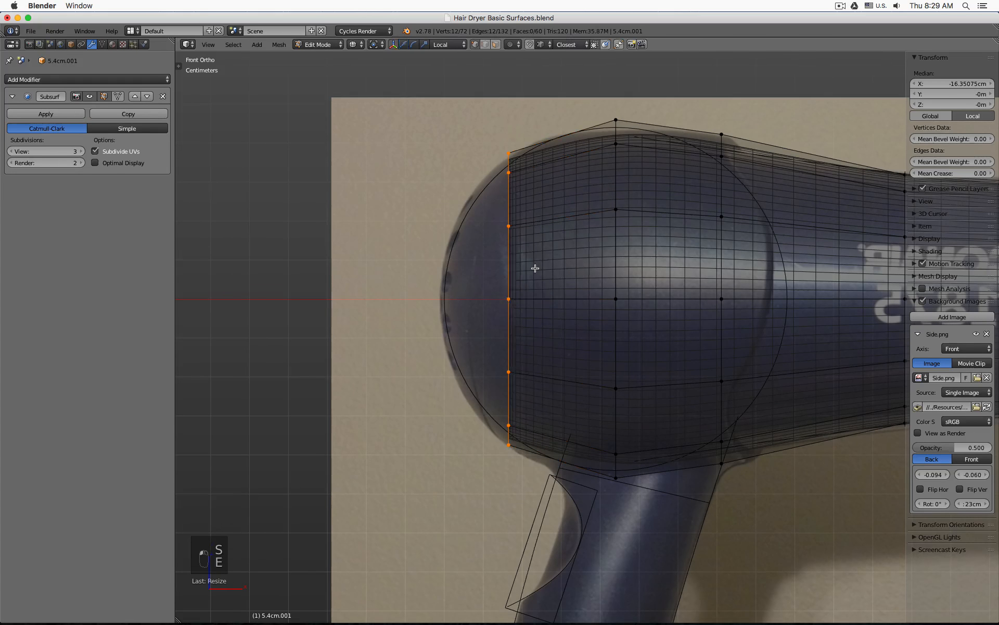
left_click(534, 269)
left_click_drag(544, 299, 489, 299)
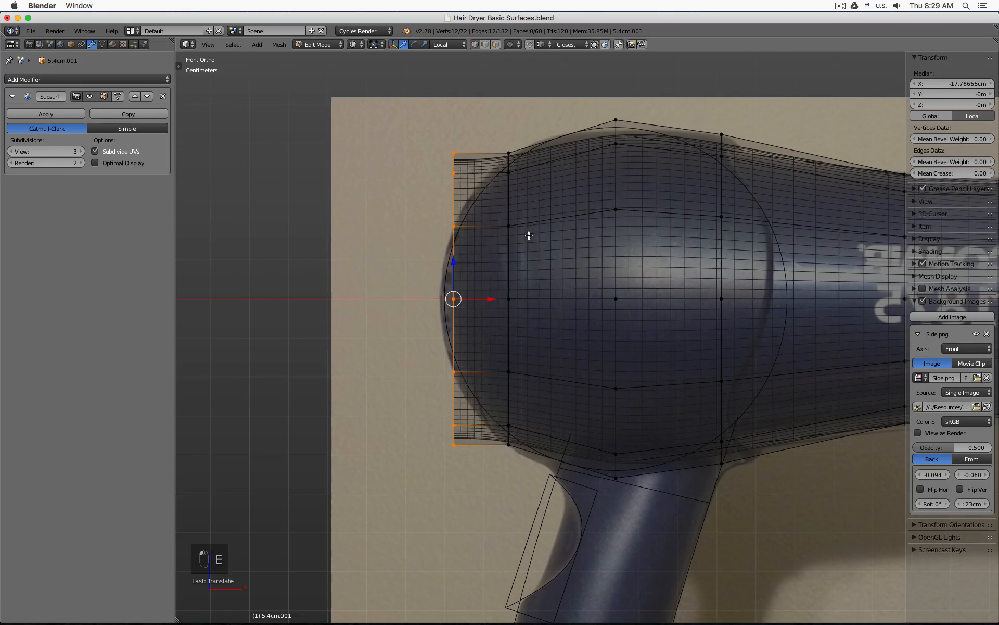
scroll(541, 211, "up", 2)
key("s")
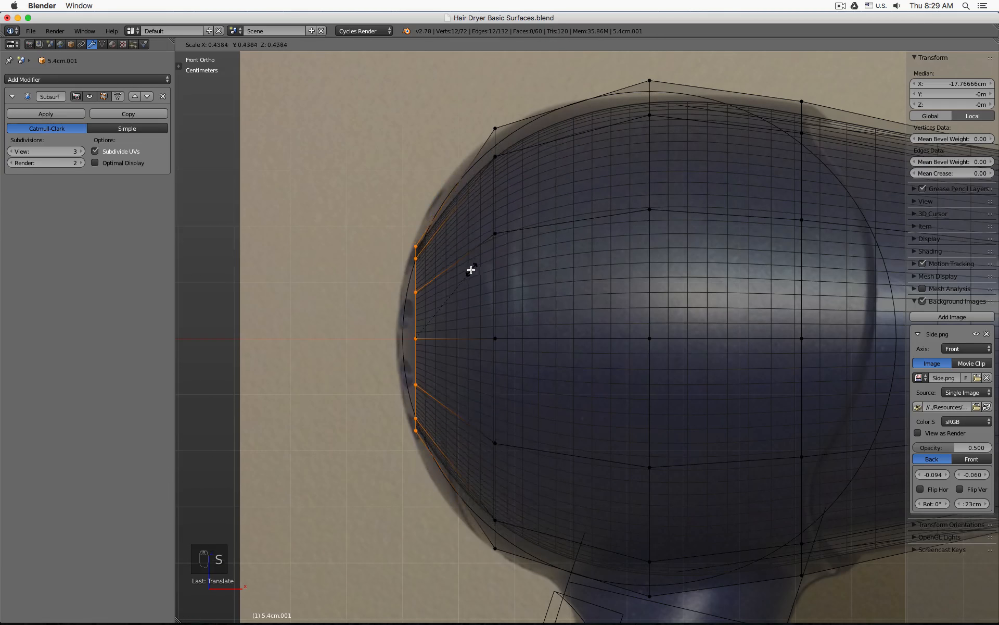
left_click(462, 273)
Step: Extrude the dome's open edge to X about -18.01 cm and scale it down almost to a point
scroll(506, 251, "up", 4)
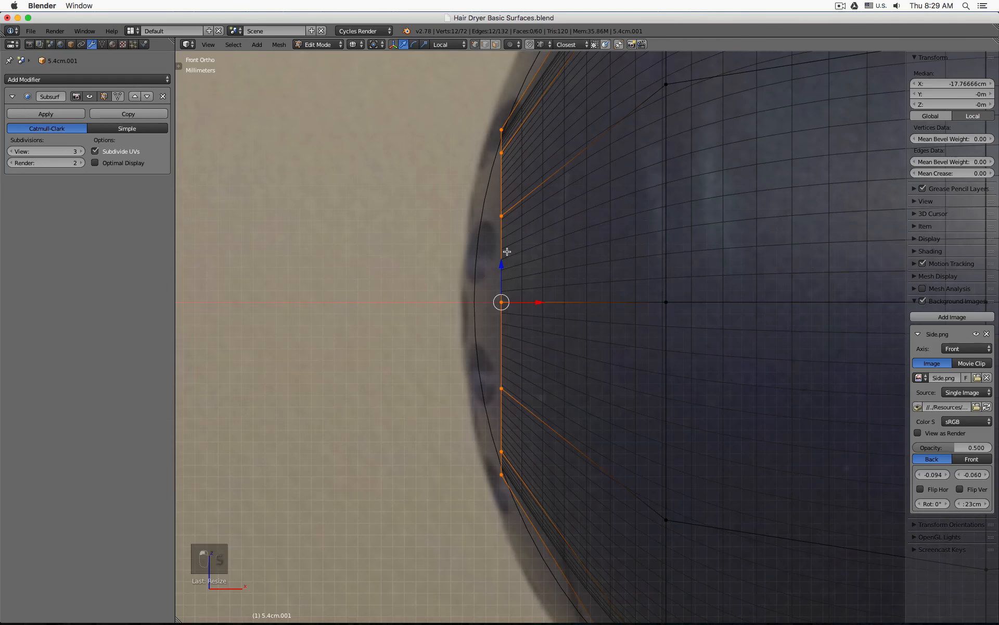
key("e")
left_click(507, 251)
left_click_drag(537, 304, 509, 306)
scroll(594, 252, "up", 2)
key("s")
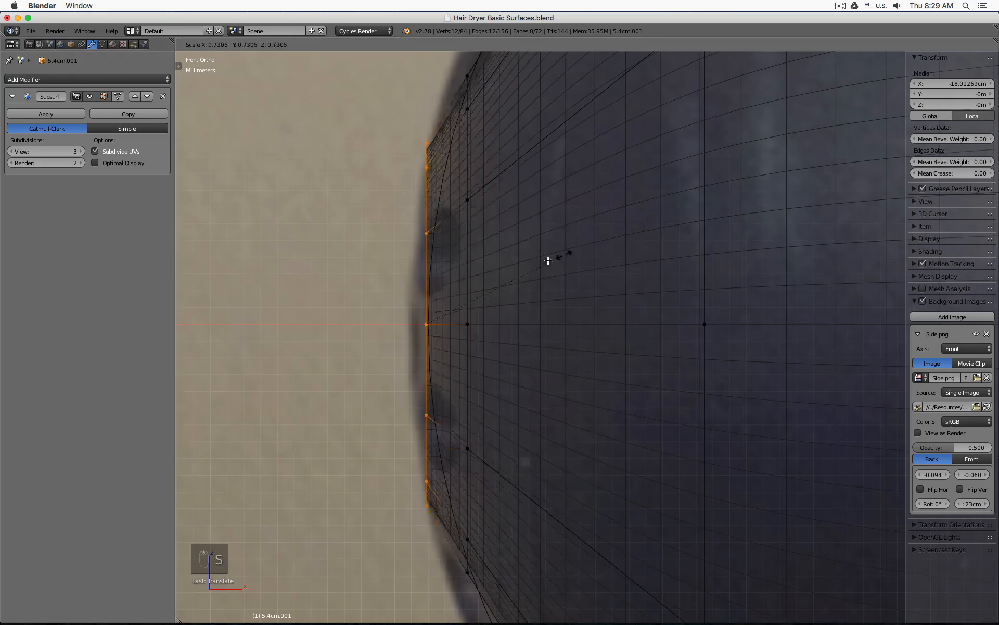
left_click(425, 309)
Step: In solid shading, select the edge loop at the dome's widest section and enable the Subsurf modifier's edit cage adjustment
scroll(364, 311, "down", 7)
key("Tab")
key("z")
key("Tab")
right_click(584, 260, "alt")
key("s")
left_click(118, 97)
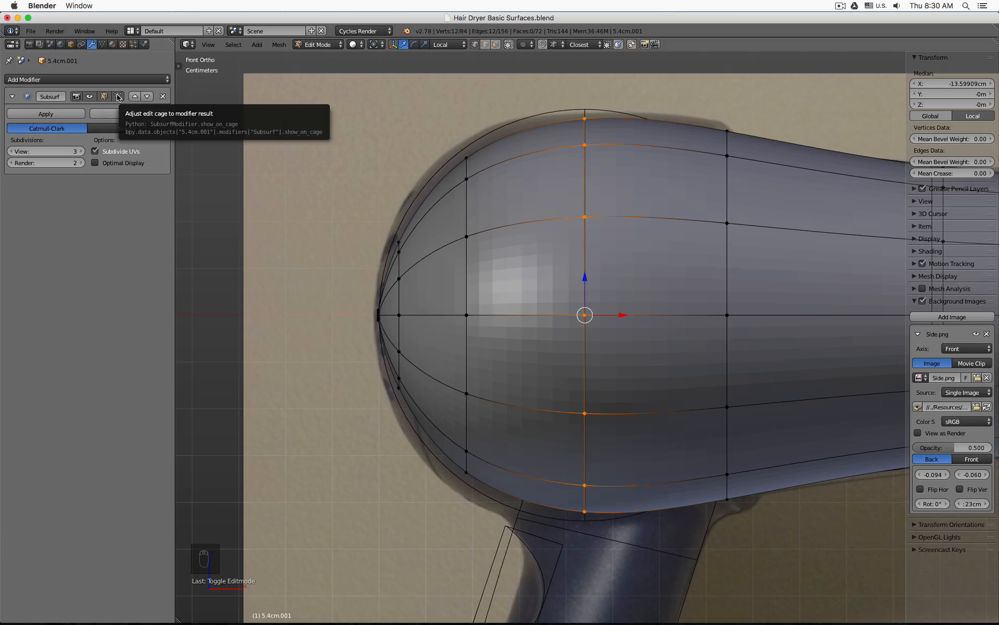
Step: Scale up the dome's widest edge loop and the next loop behind it to meet the guide circle
key("s")
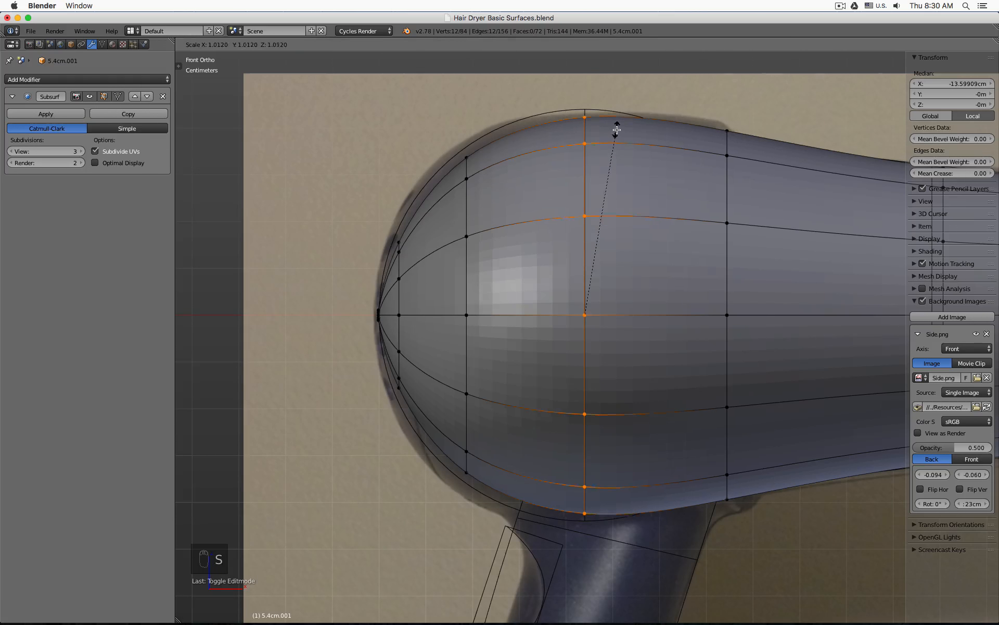
left_click(608, 129)
right_click(464, 194)
right_click(465, 201, "alt")
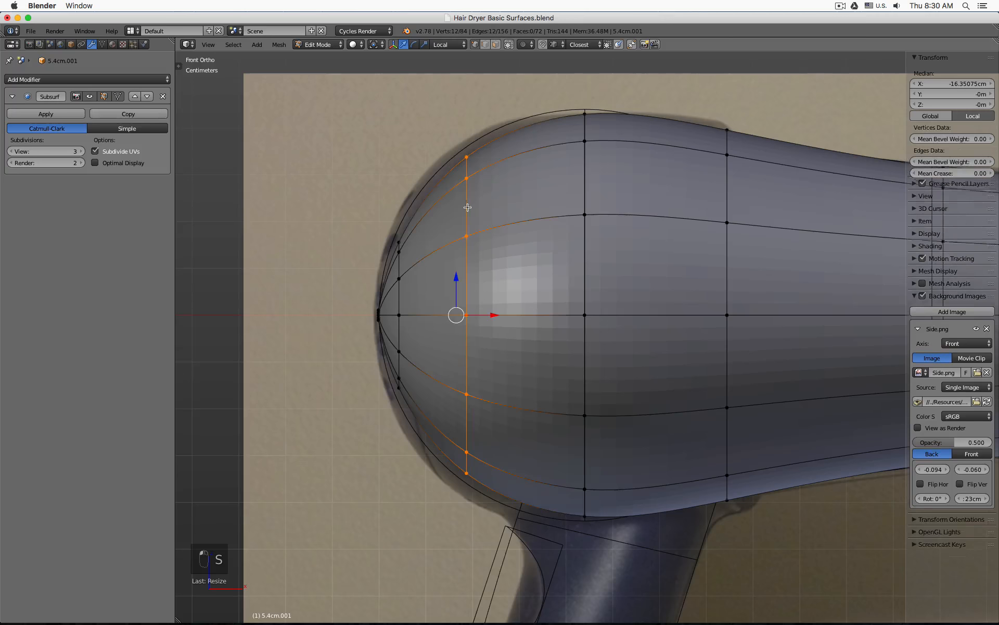
key("s")
left_click(497, 164)
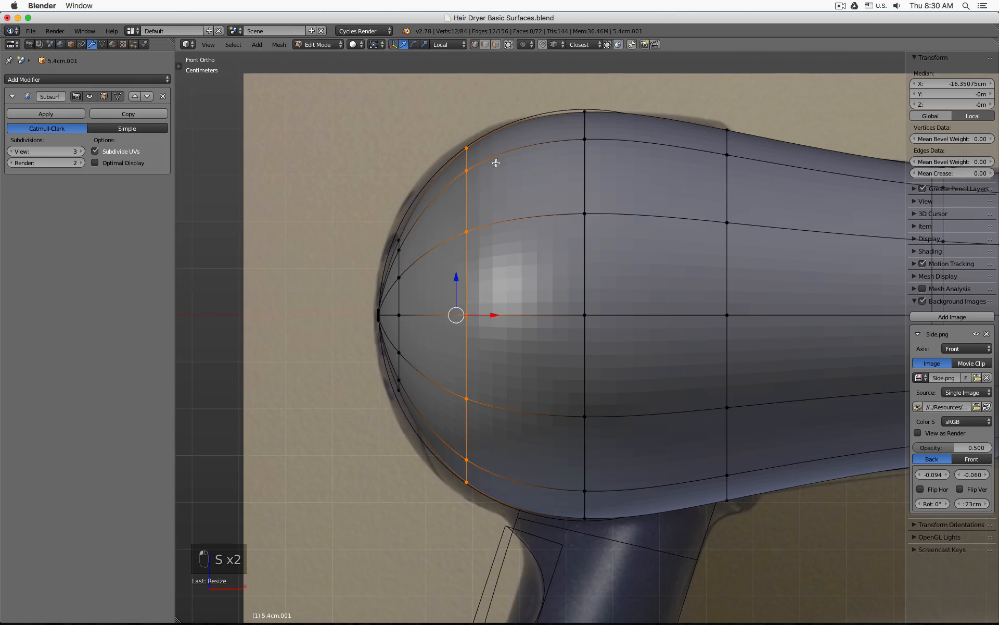
Step: Scale the edge loop near the dome's rear end to about 1.21 and refine a neighboring edge loop's scale
right_click(399, 293, "alt")
key("s")
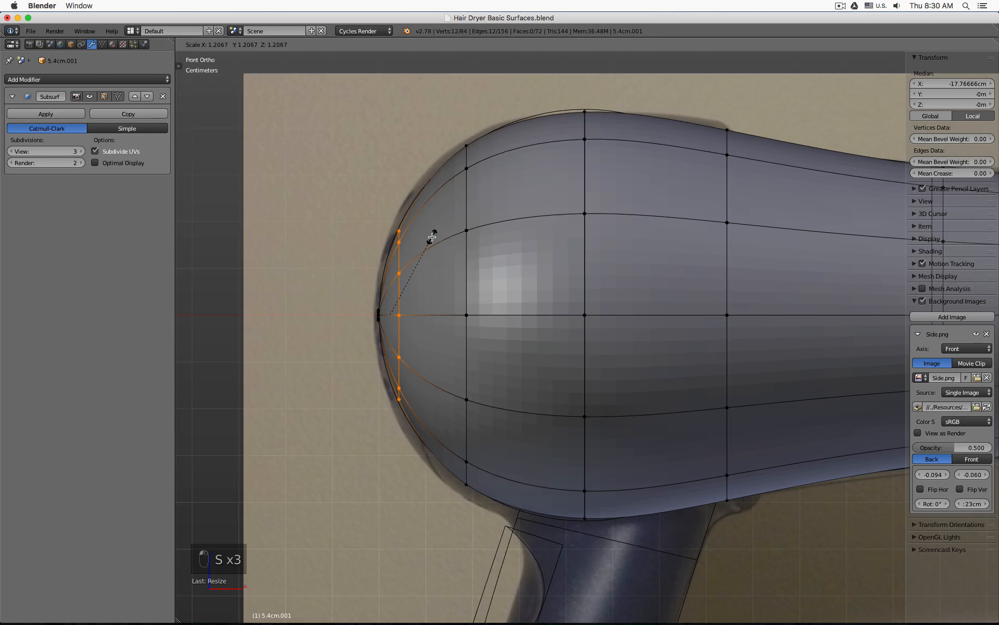
left_click(430, 238)
scroll(546, 148, "up", 3)
right_click(607, 187, "alt")
key("s")
left_click(609, 181)
Step: In wireframe shading, rescale the dome's rear edge loops to follow the guide circle, using about 0.99 for the X -16.35 cm loop
key("z")
right_click(409, 234, "alt")
mouse_move(374, 333)
middle_mouse_down("shift")
mouse_move(606, 195)
mouse_move(436, 363)
middle_mouse_up("shift")
right_click(522, 252, "alt")
scroll(529, 206, "up", 2)
key("s")
left_click(531, 197)
right_click(535, 241, "alt")
key("s")
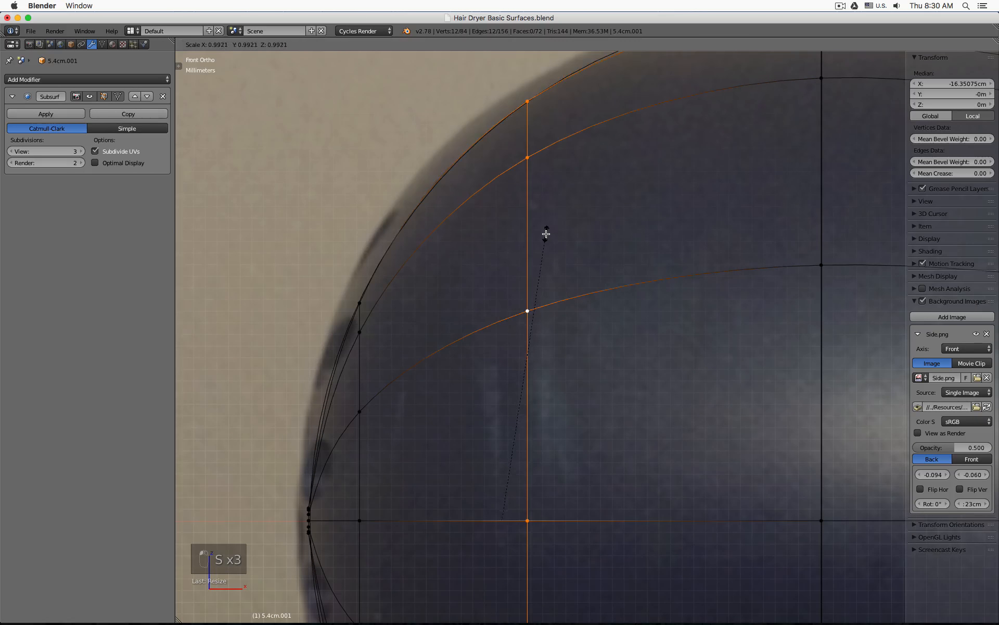
left_click(546, 234)
Step: Move the edge loop at the dome's widest section slightly rearward along X to follow the guide circle
middle_click_drag(631, 238, 433, 378, "shift")
right_click(633, 292, "alt")
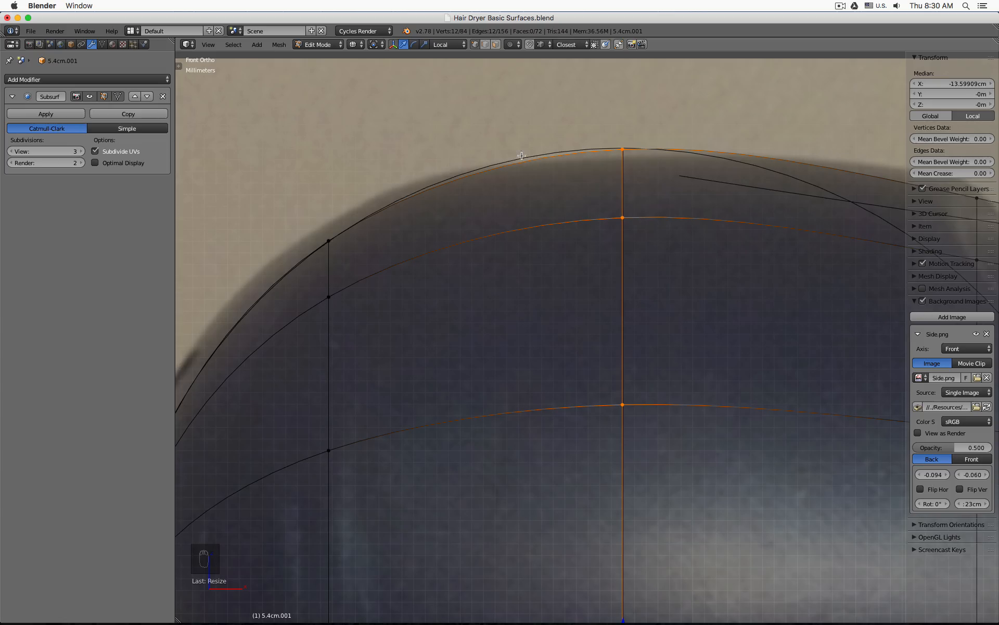
key("g")
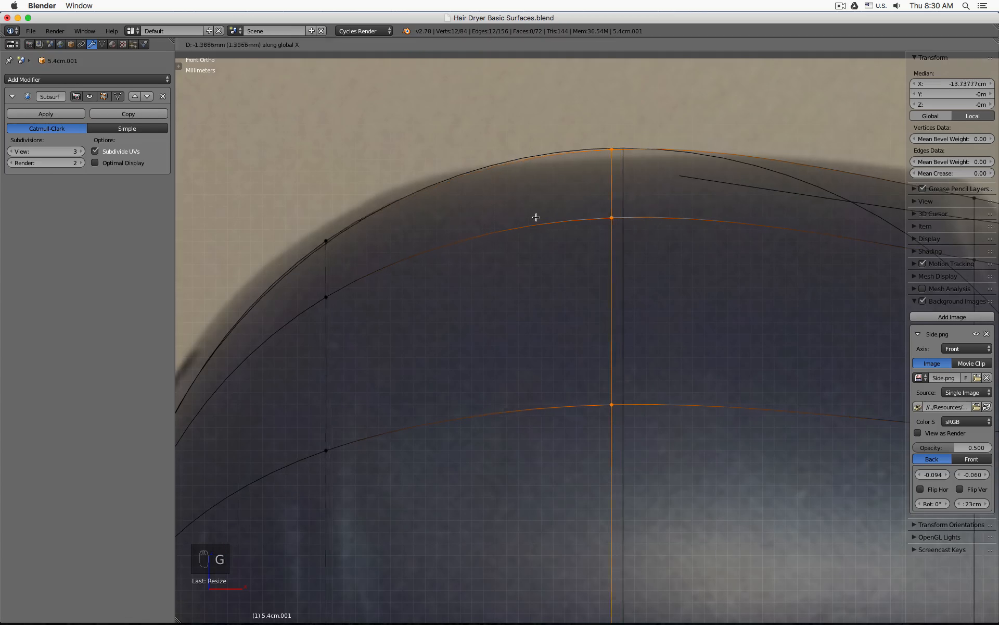
left_click(513, 216)
Step: Select the edge loop nearest the dome's rear end and switch to solid shading to compare the surface with the photo
scroll(510, 216, "down", 1)
middle_click_drag(365, 365, 612, 208, "shift")
right_click(480, 322, "alt")
key("z")
key("Tab")
key("Tab")
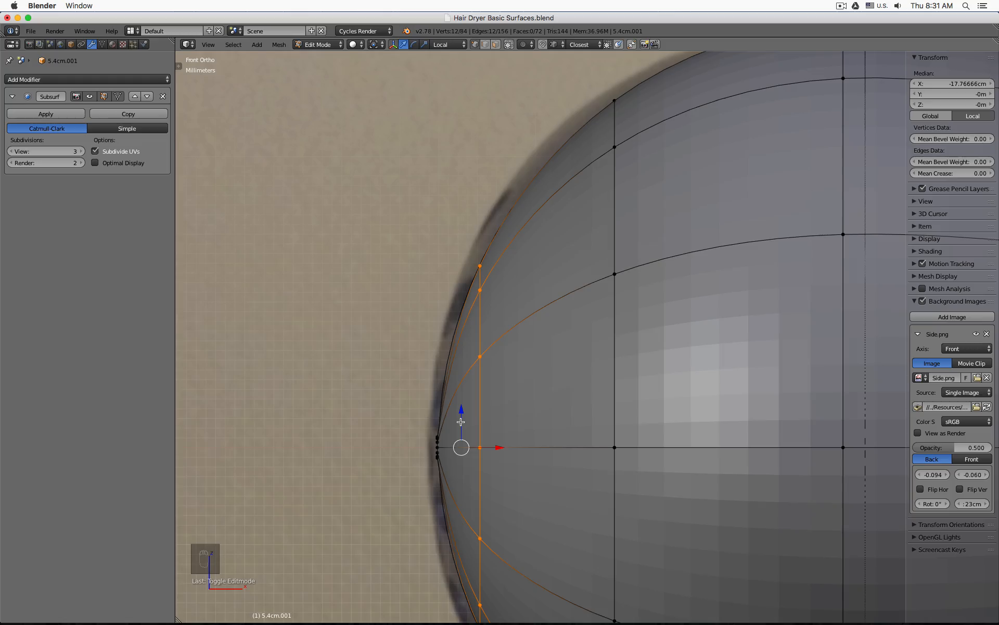
Step: With the Subsurf edit cage adjustment off, cut an edge loop behind the selected one, slide it to the dome's rear end and scale it up
scroll(438, 445, "up", 4)
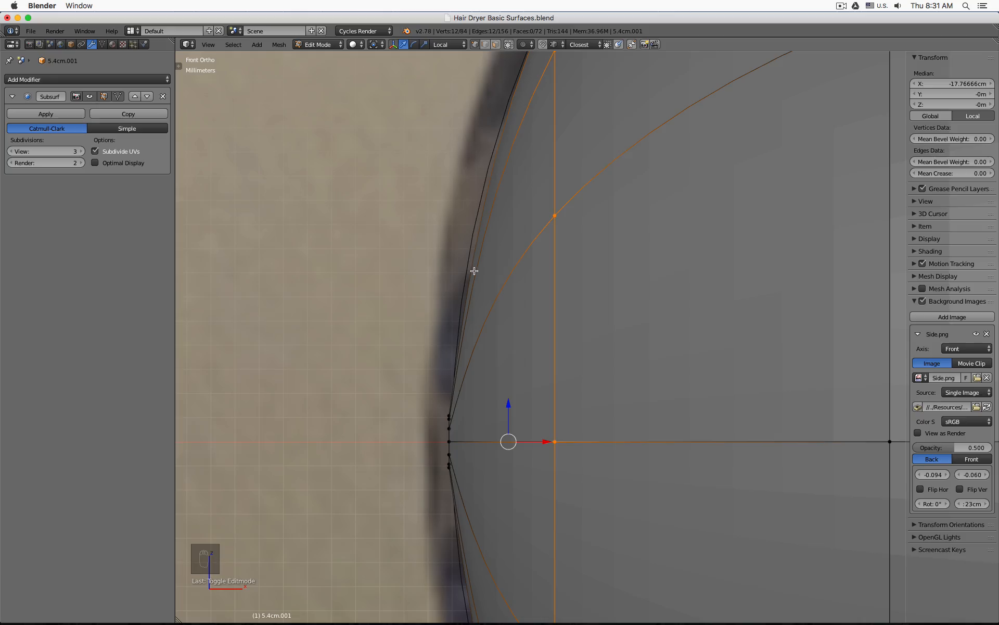
key("ctrl+r")
left_click(496, 204)
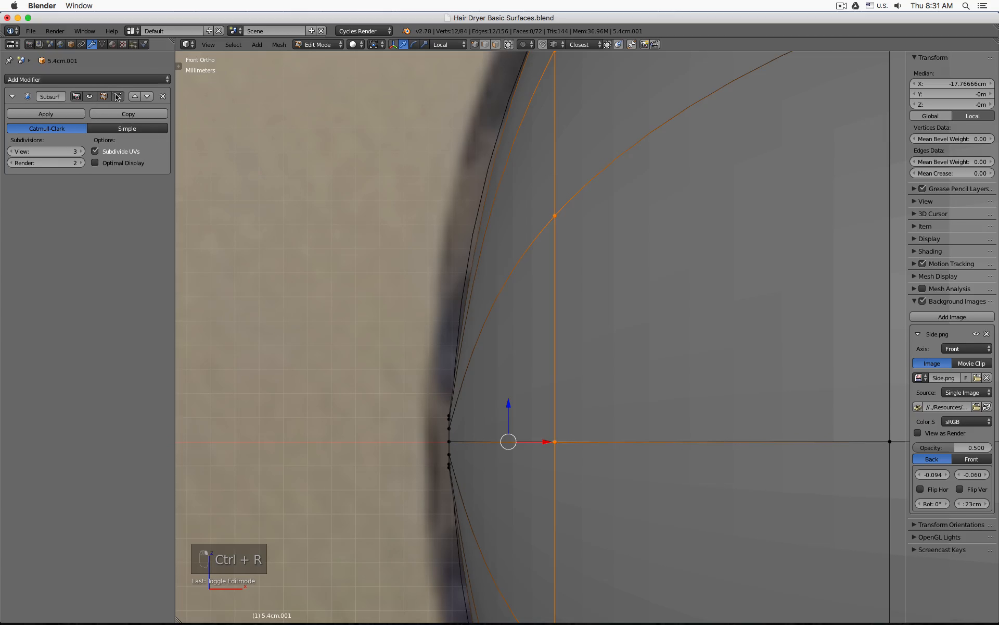
right_click(490, 267)
key("ctrl+r")
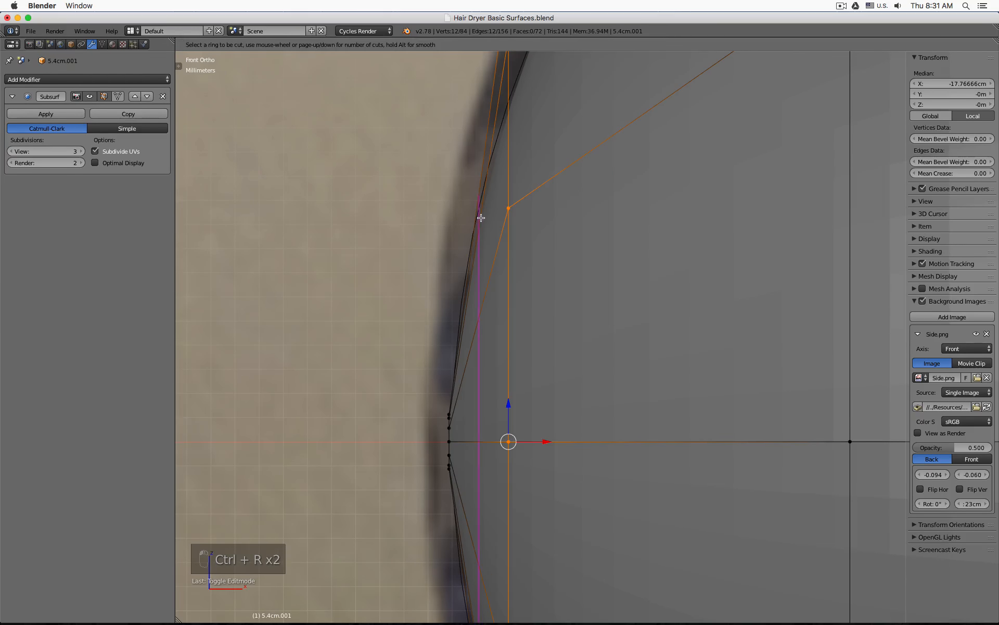
left_click(481, 218)
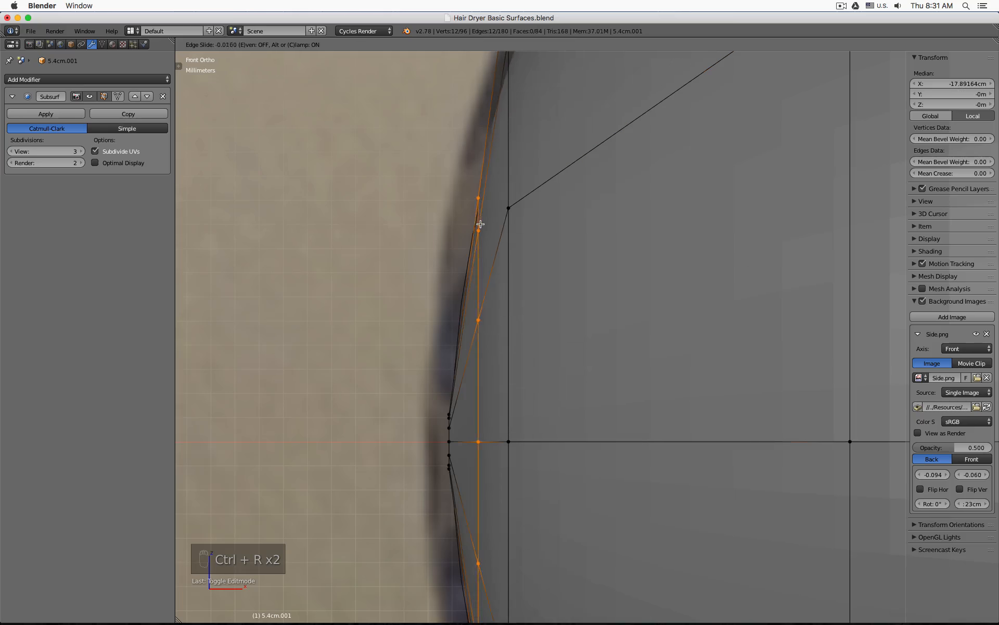
left_click(417, 476)
key("s")
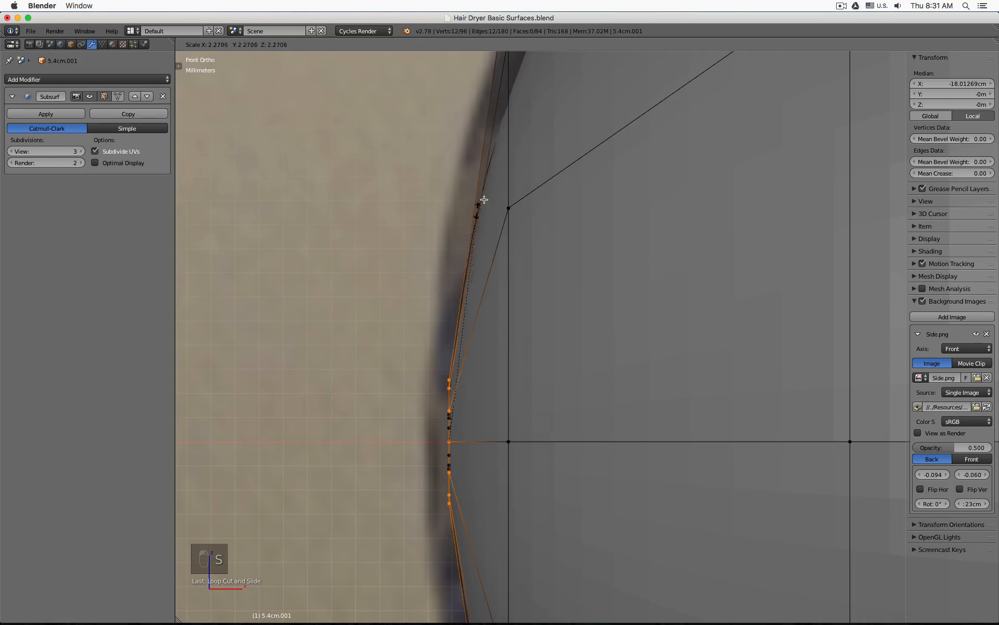
left_click(522, 134)
Step: Examine the vertices around the hole at the dome's rear end and those of the surrounding edge loop
middle_click_drag(467, 314, 457, 252)
scroll(457, 252, "up", 7)
right_click(391, 267)
right_click(532, 248, "shift")
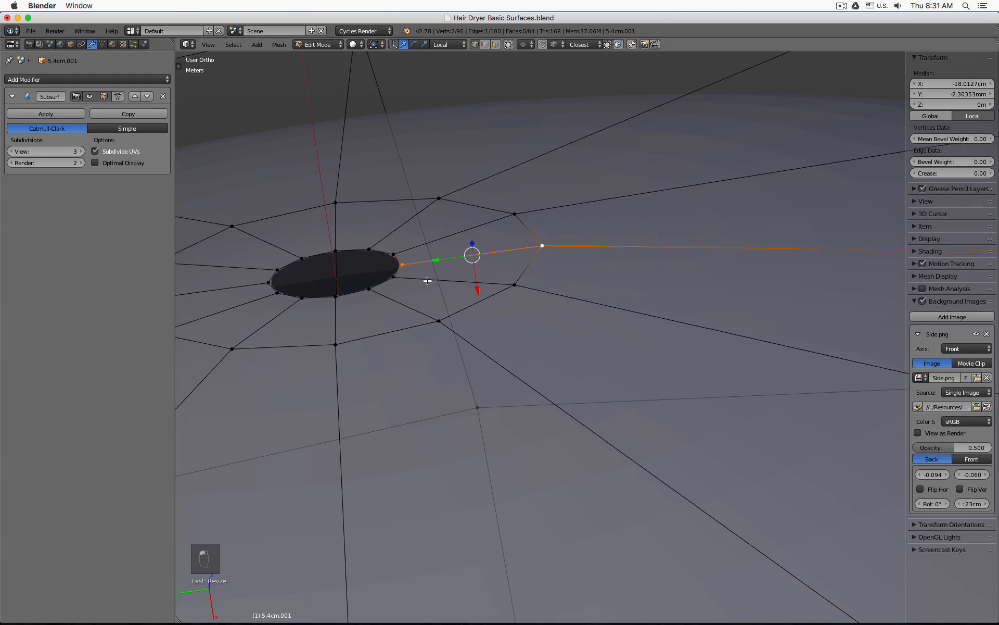
middle_click_drag(406, 283, 541, 272, "shift")
left_click(264, 290, "shift")
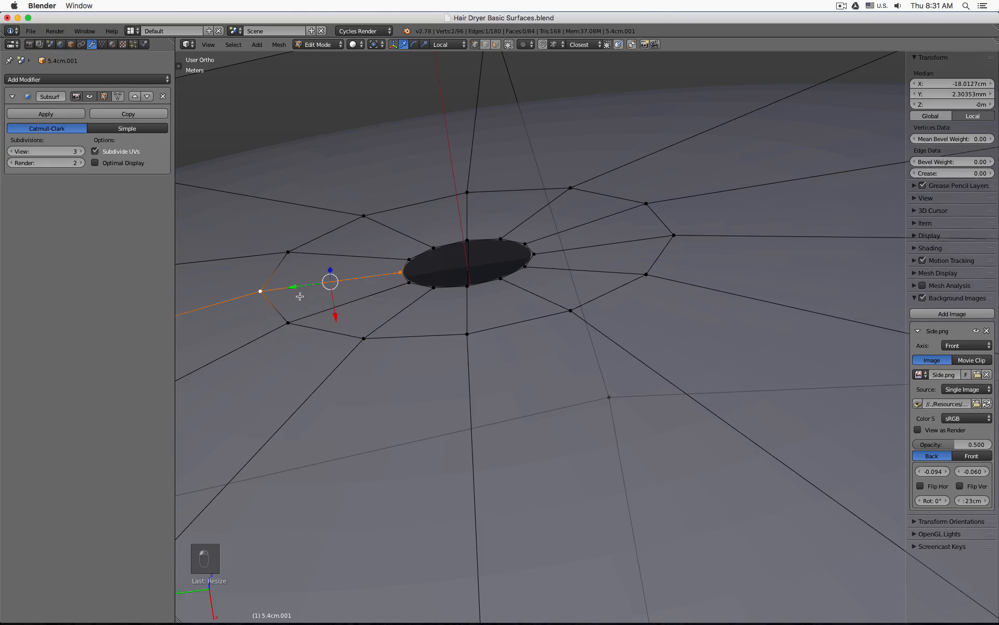
left_click(469, 337)
left_click(471, 288, "shift")
left_click(470, 238)
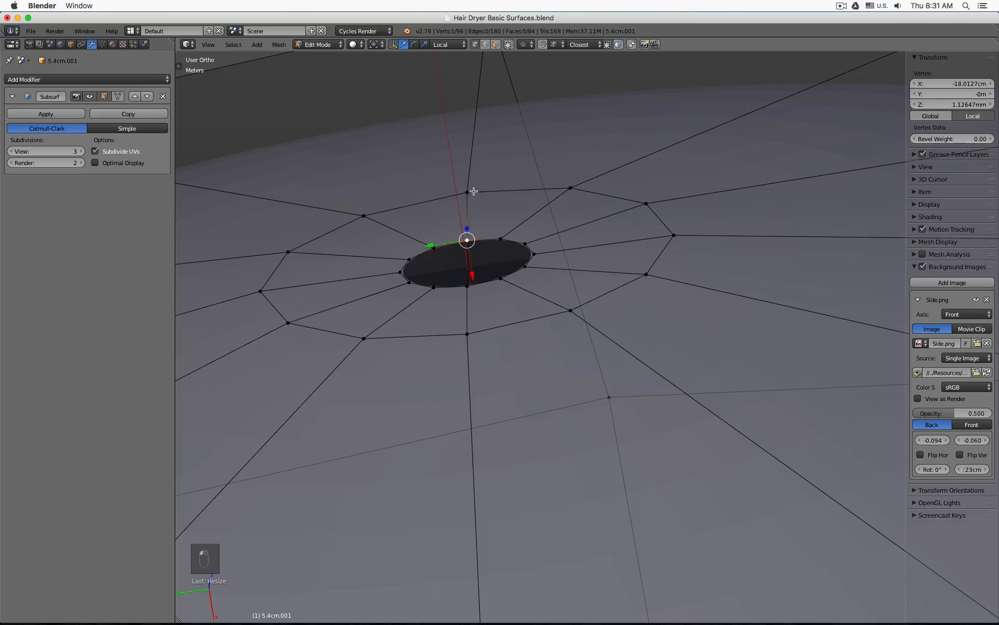
left_click(471, 192, "shift")
Step: Select the rim loop of the dome's rear hole and scale it down until the hole is nearly closed
middle_click_drag(472, 193, 555, 286)
scroll(484, 229, "down", 5)
key("KP_1")
key("Tab")
scroll(555, 246, "up", 13)
key("Tab")
left_click(540, 274, "alt")
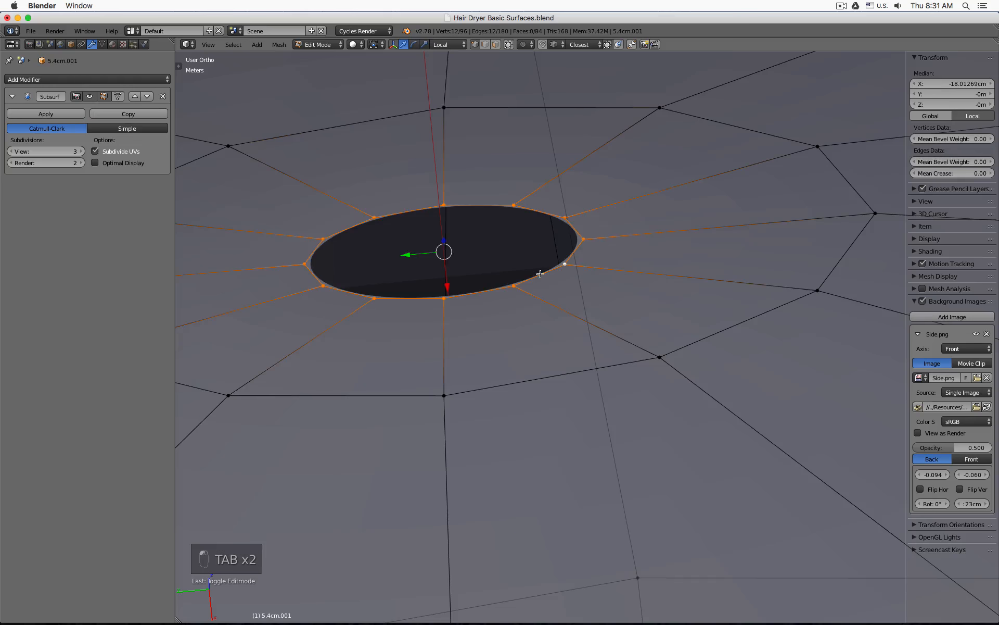
key("s")
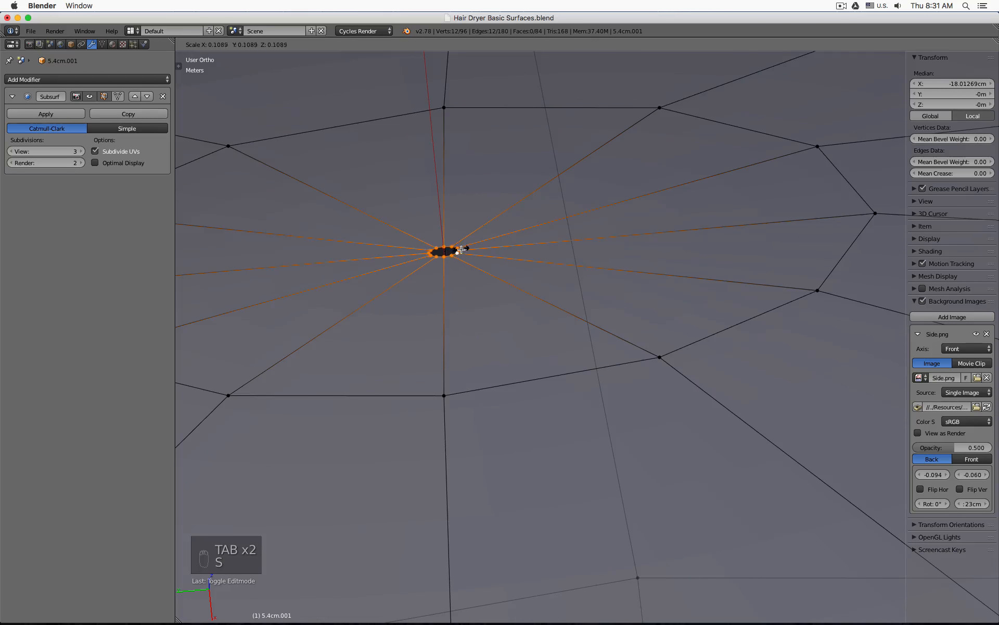
left_click(452, 250)
scroll(484, 257, "down", 8)
key("Tab")
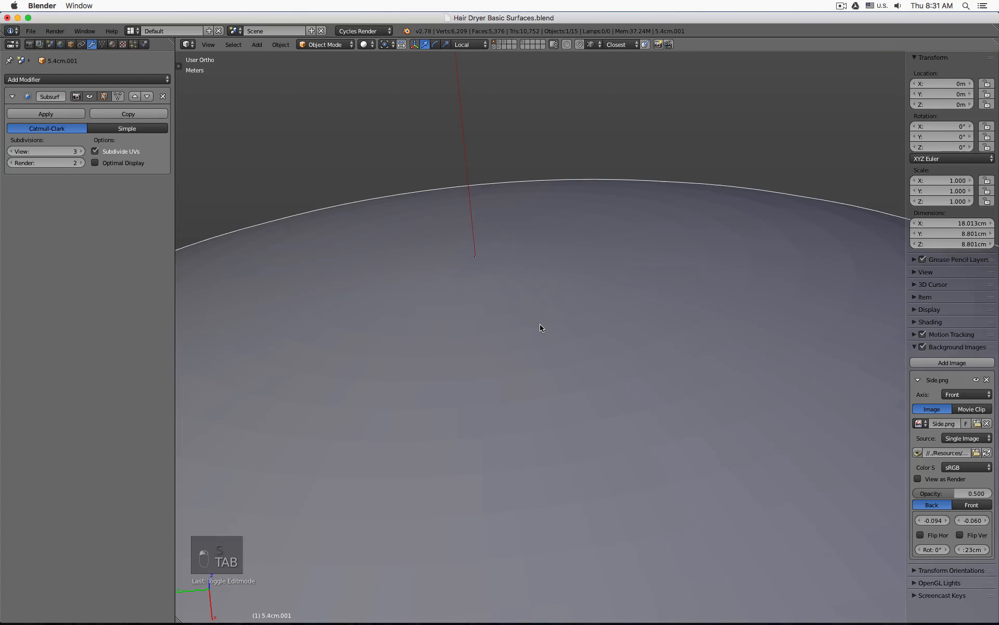
Step: Return to the front view in Object Mode and apply Shade Smooth to the dryer body
scroll(542, 323, "down", 4)
middle_click_drag(570, 254, 467, 351)
key("KP_1")
key("Tab")
scroll(517, 368, "up", 4)
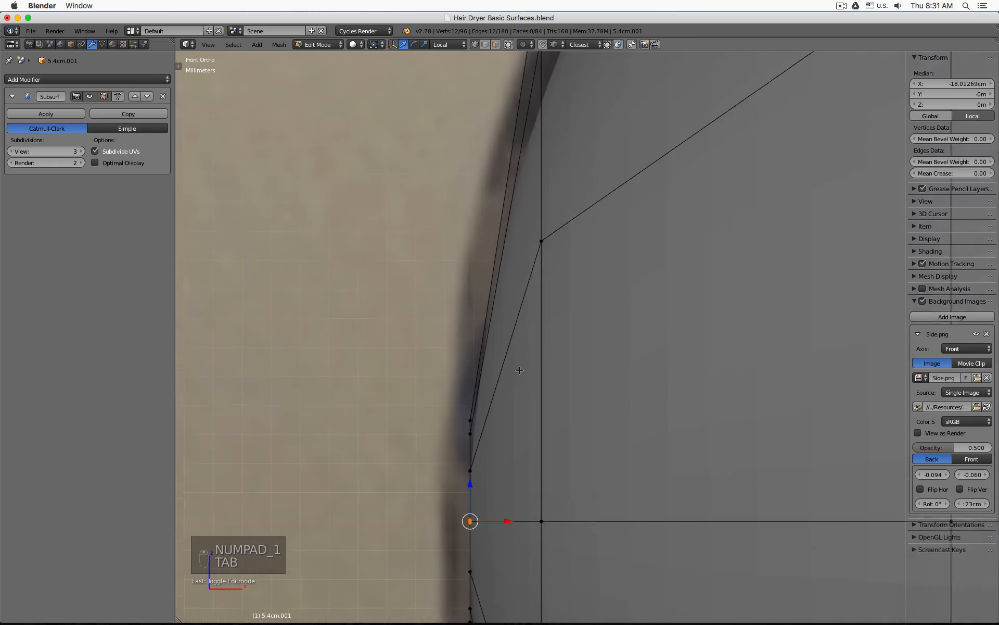
scroll(519, 376, "down", 4)
key("Tab")
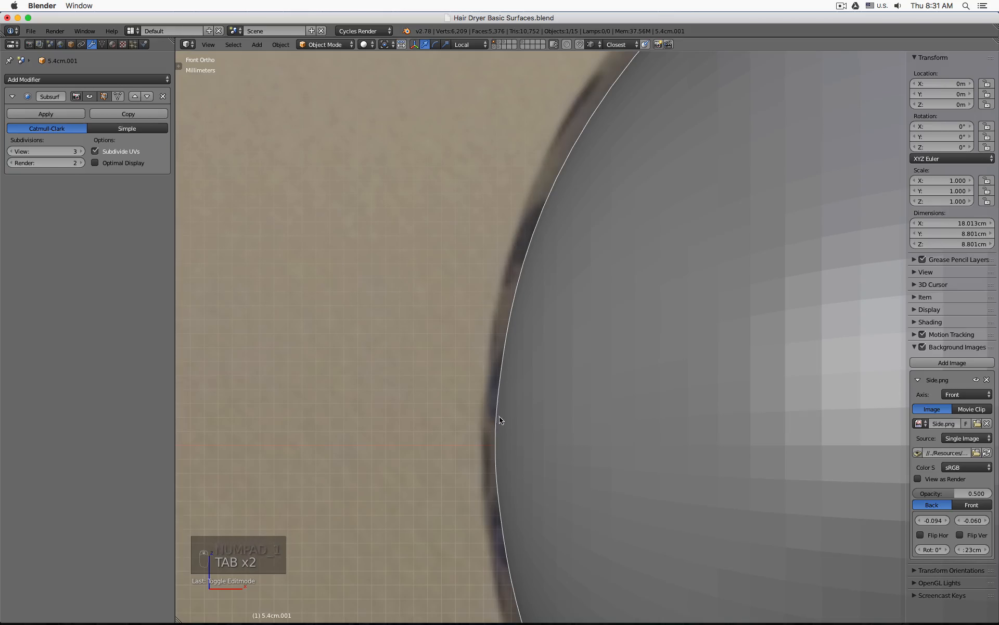
key("space")
type("shade")
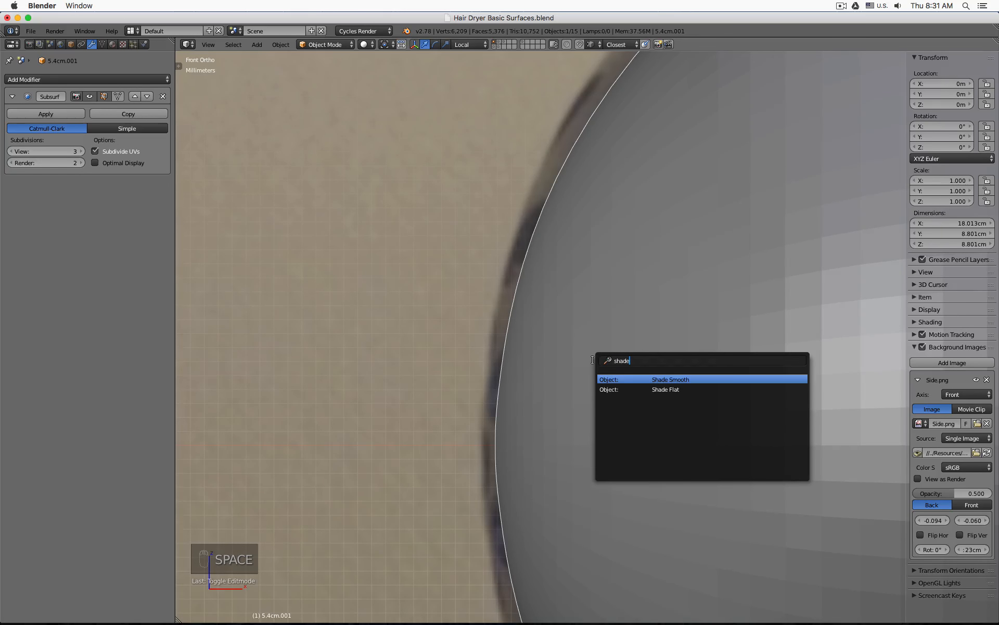
key("Return")
scroll(595, 363, "down", 6)
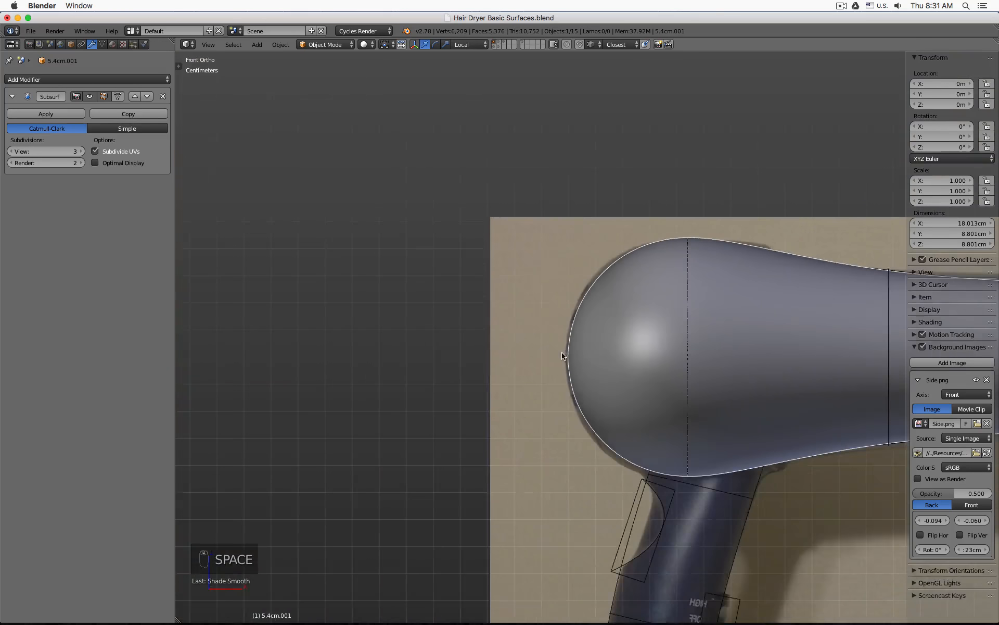
Step: Examine the smoothed dome's rear end from several angles, in orthographic and perspective, and against the side photo
middle_click_drag(562, 357, 538, 391)
scroll(650, 349, "up", 9)
key("KP_1")
key("KP_4")
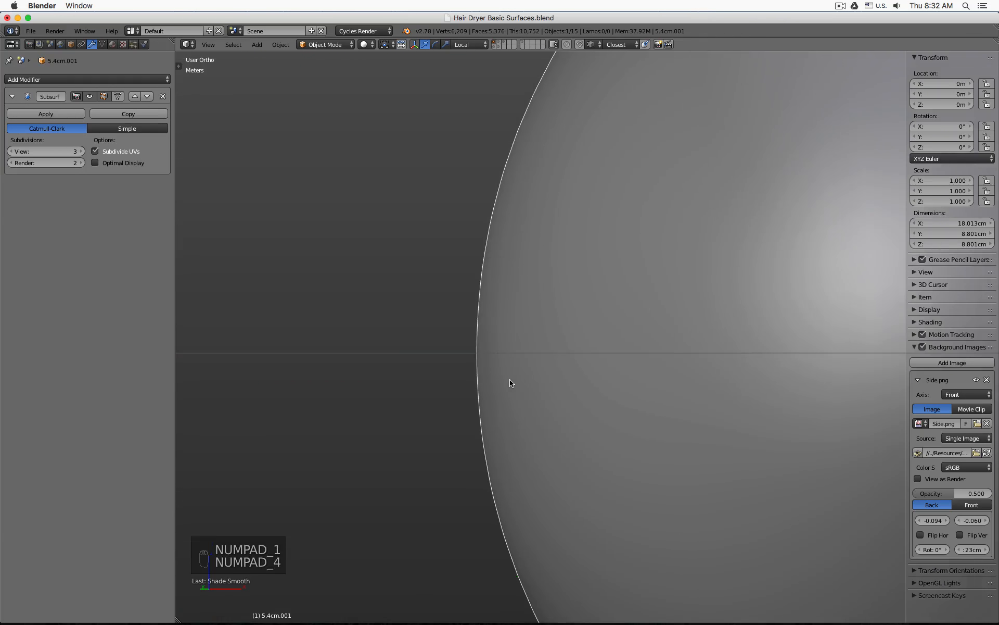
scroll(510, 383, "down", 5)
key("KP_5")
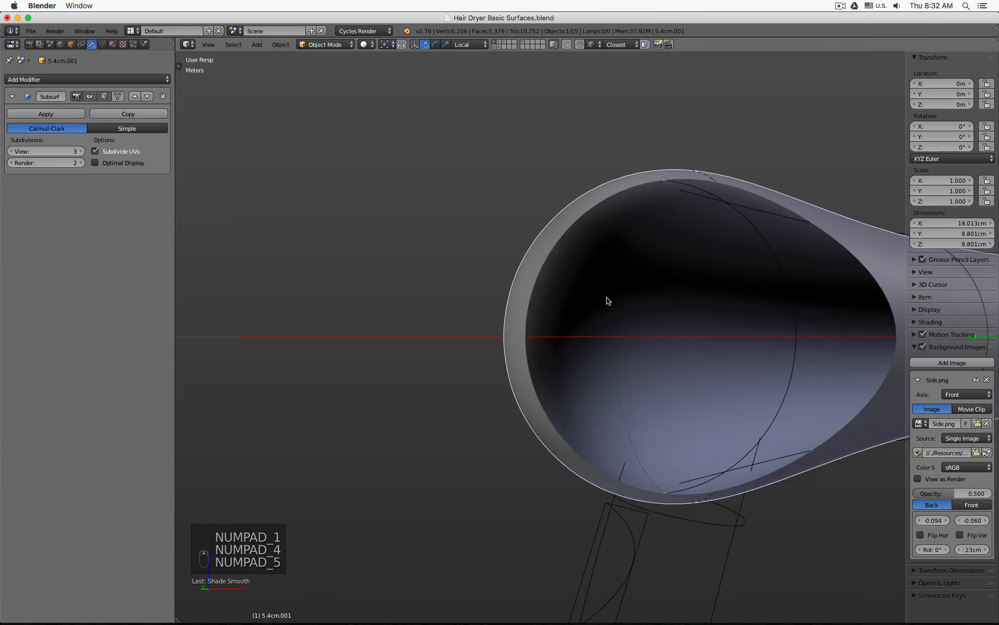
key("KP_5")
key("KP_1")
scroll(607, 297, "up", 5)
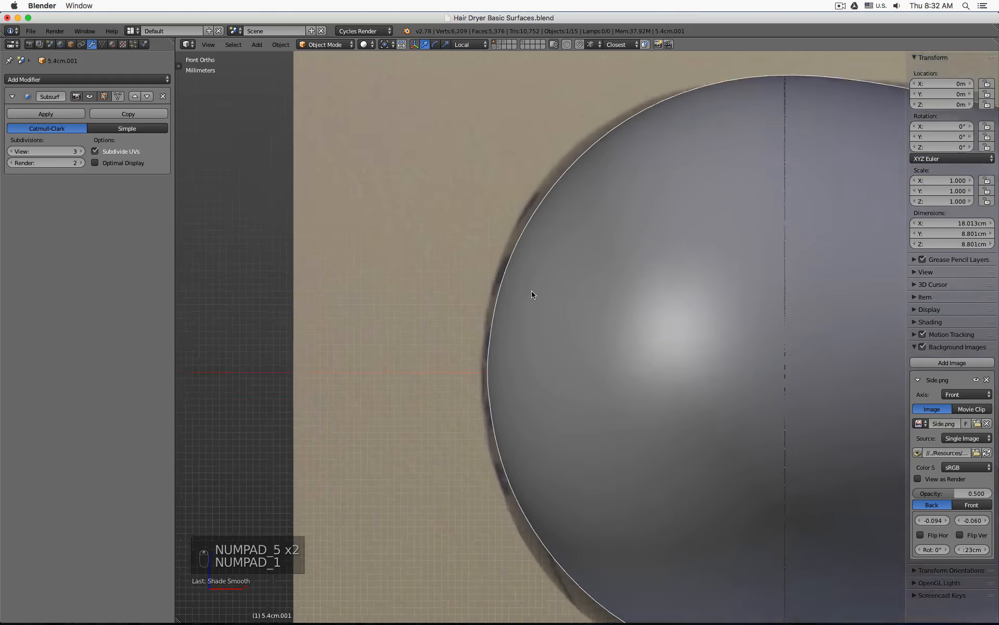
Step: Scale down the edge loop surrounding the dome's rear tip, check it in Object Mode, and scale it back up slightly
key("Tab")
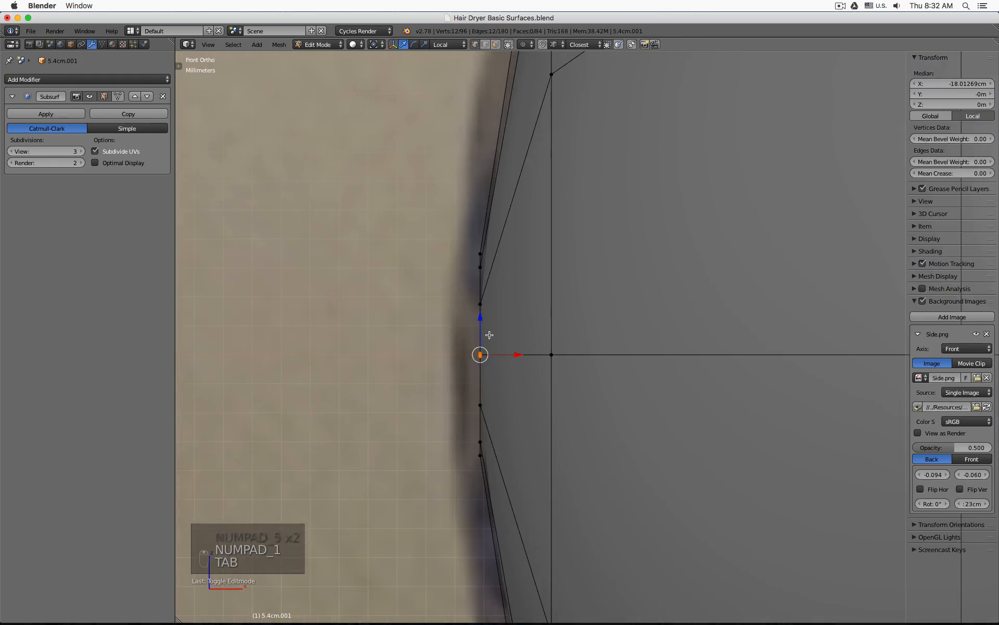
mouse_move(450, 300)
middle_mouse_down()
mouse_move(516, 314)
mouse_move(502, 339)
mouse_move(533, 233)
mouse_move(466, 296)
middle_mouse_up()
scroll(474, 284, "up", 2)
key("s")
left_click(504, 273)
key("Tab")
key("KP_1")
key("Tab")
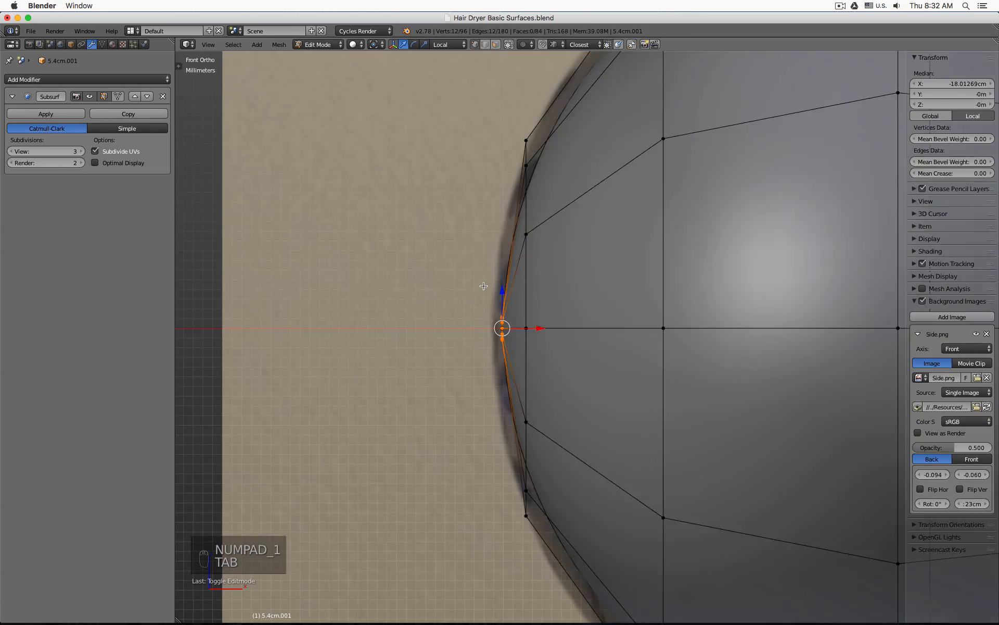
scroll(484, 285, "up", 1)
key("s")
left_click(537, 214)
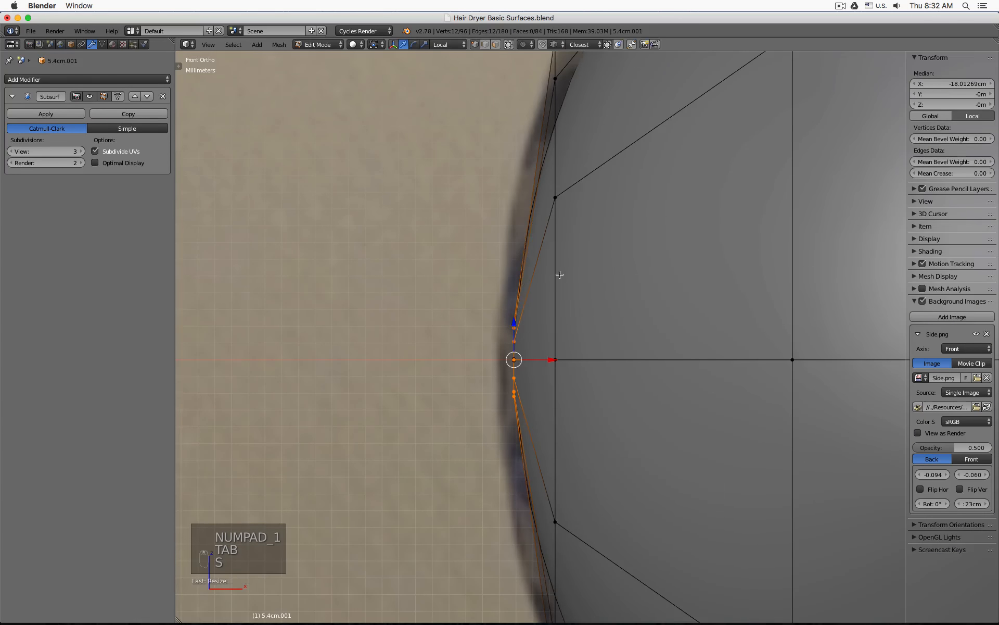
Step: In wireframe with the Subsurf edit cage adjustment on, edge-slide the loop near the dome's rear end to about X -17.86 cm
left_click(558, 275, "alt")
left_click(104, 95)
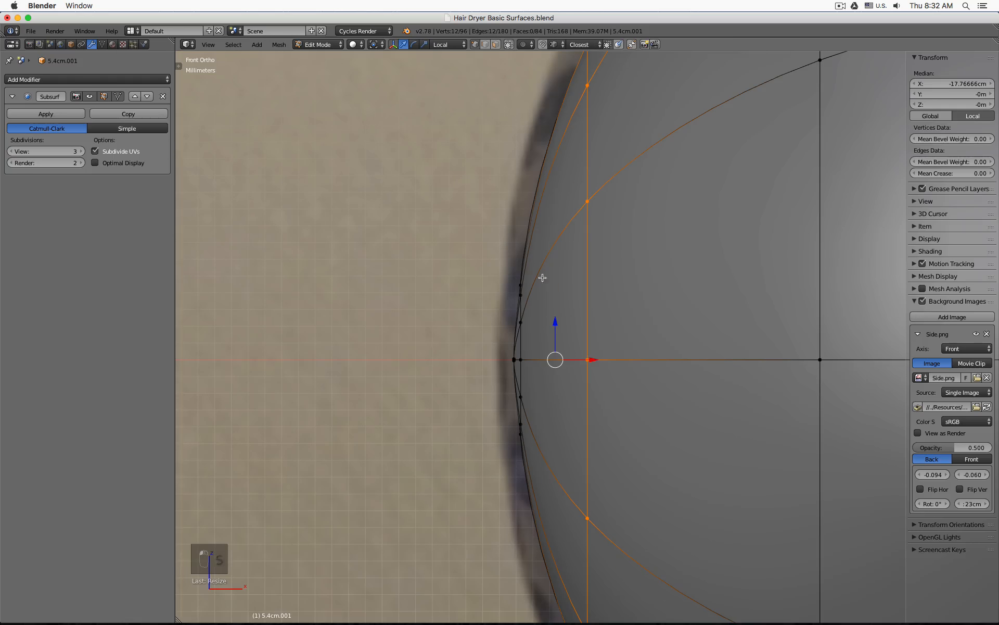
key("z")
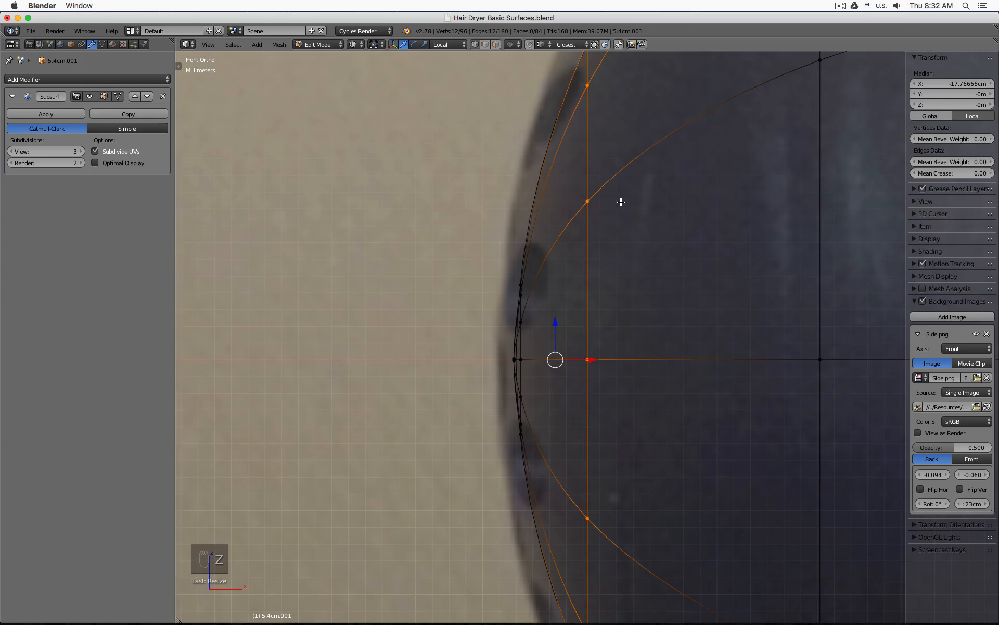
key("g")
key("g")
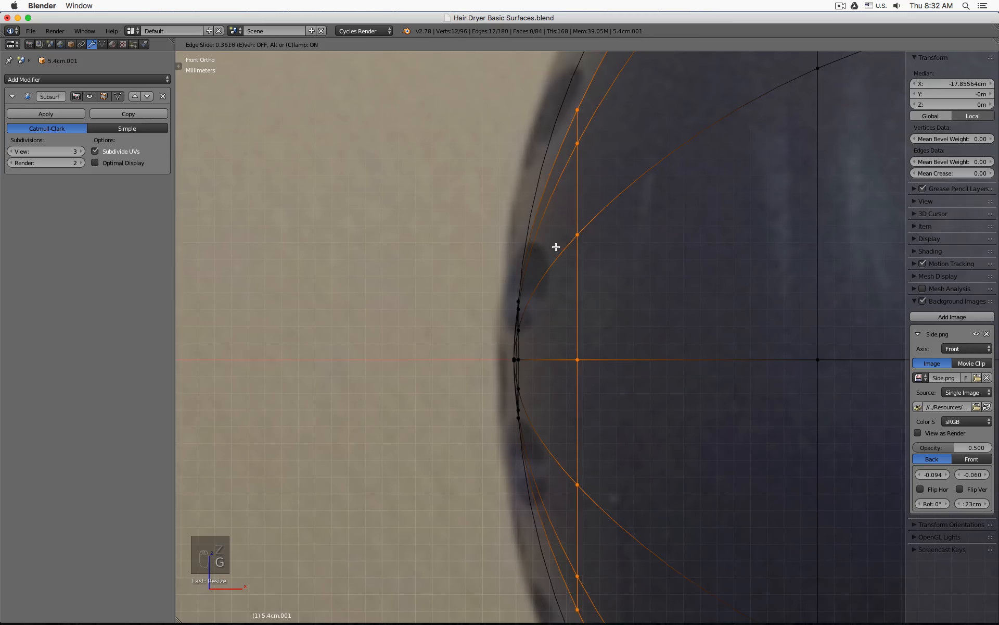
left_click(579, 241)
Step: Scale the slid edge loop to about 1.33 to meet the guide circle and move the next loop forward of it to X -16.44 cm
scroll(538, 298, "down", 3)
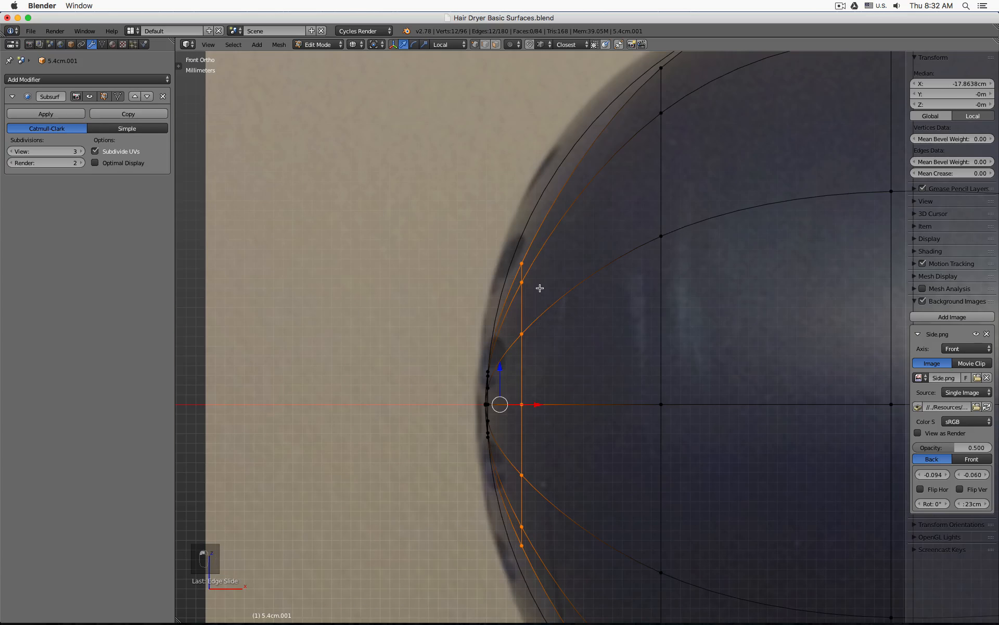
key("s")
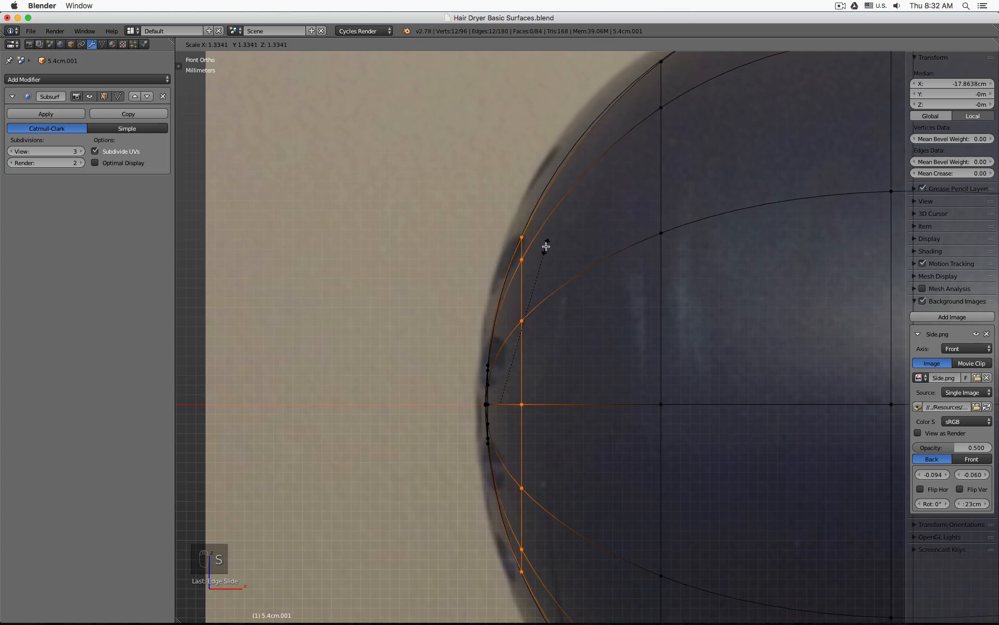
left_click(547, 242)
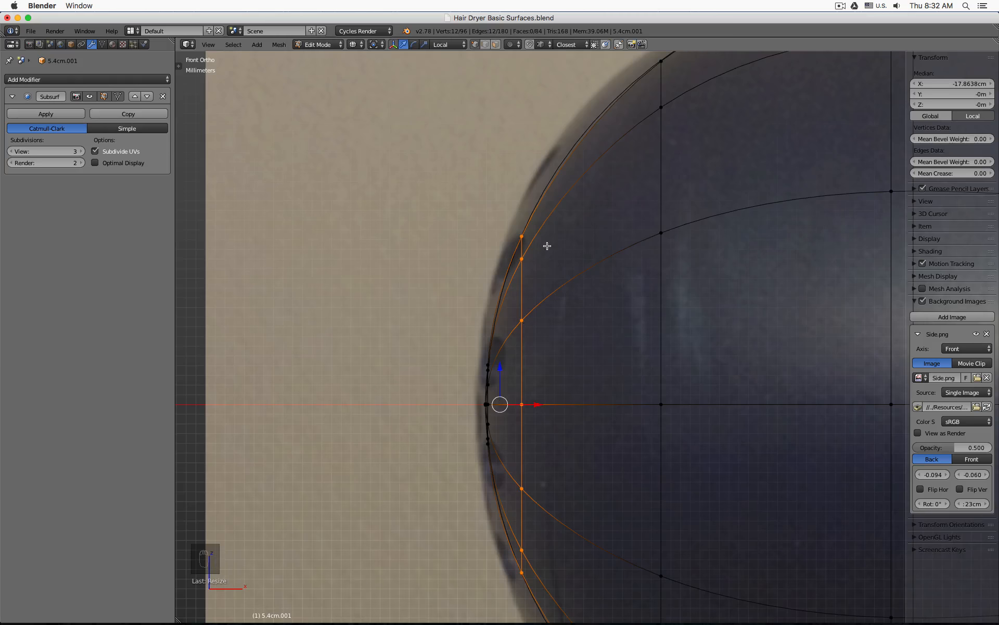
scroll(589, 285, "up", 3)
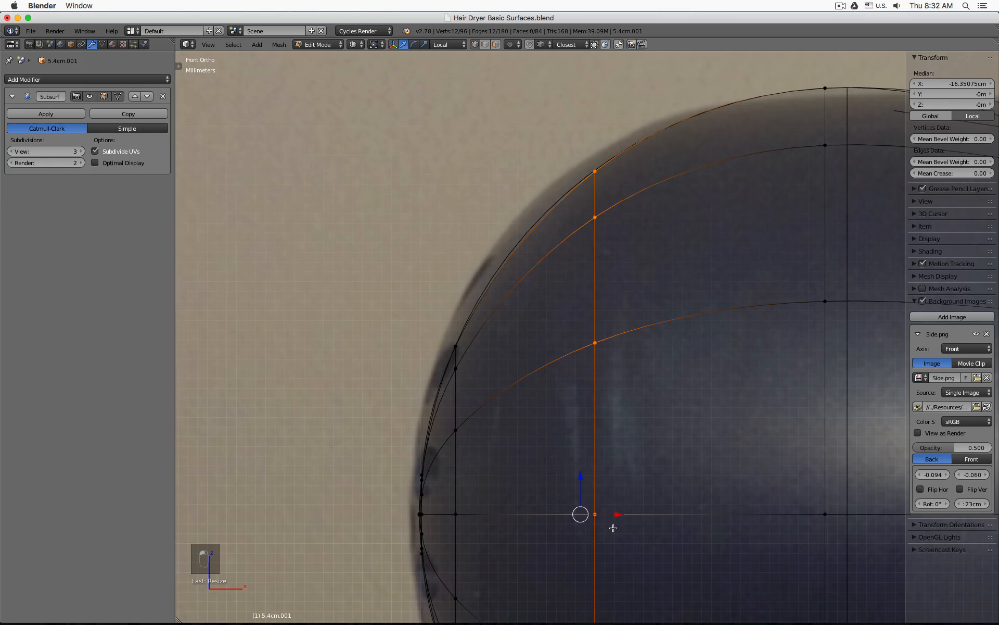
left_click_drag(618, 513, 604, 514)
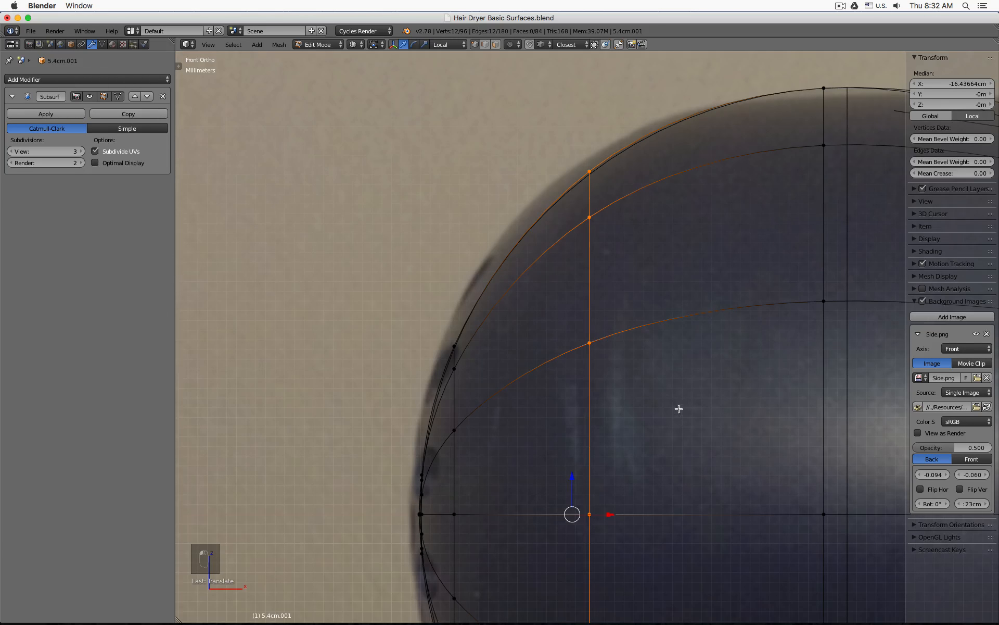
Step: Scale the selected edge loop on the rear dome down slightly to refine its profile, and return to the solid object view
key("s")
left_click(704, 360)
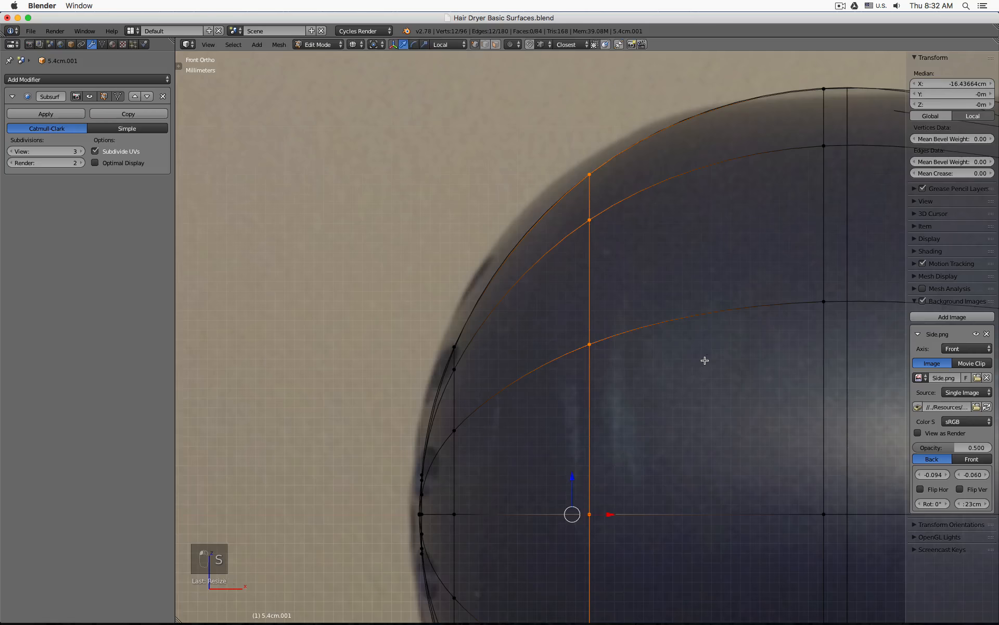
key("Tab")
key("z")
scroll(620, 397, "down", 2)
Step: Enlarge the small innermost edge loop at the dome's rear tip slightly and check the resulting surface in Object Mode
middle_click_drag(615, 404, 721, 292)
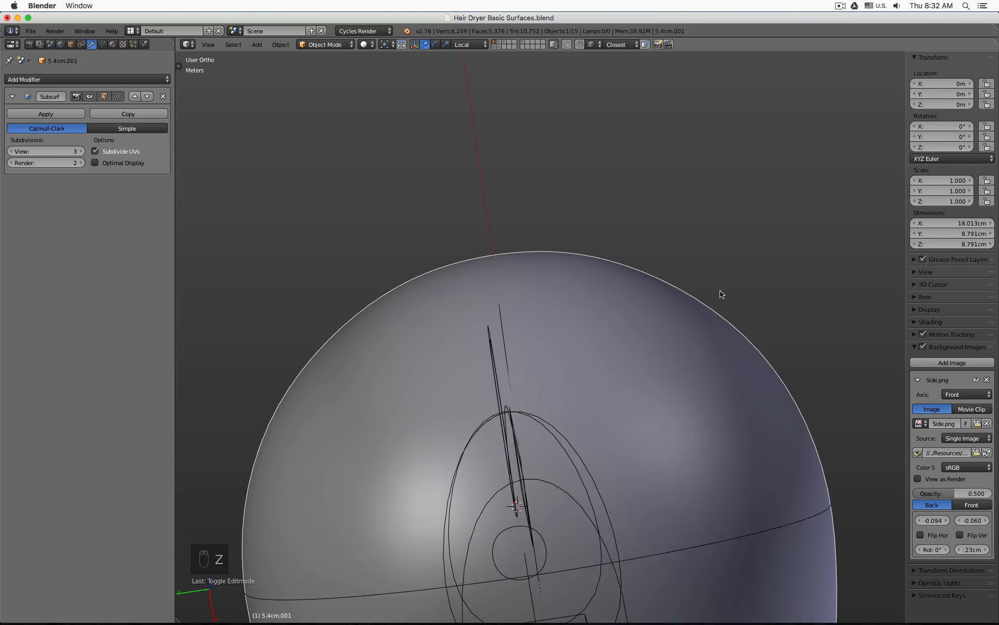
scroll(493, 271, "up", 6)
key("Tab")
middle_click_drag(489, 253, 497, 292)
right_click(507, 364, "alt")
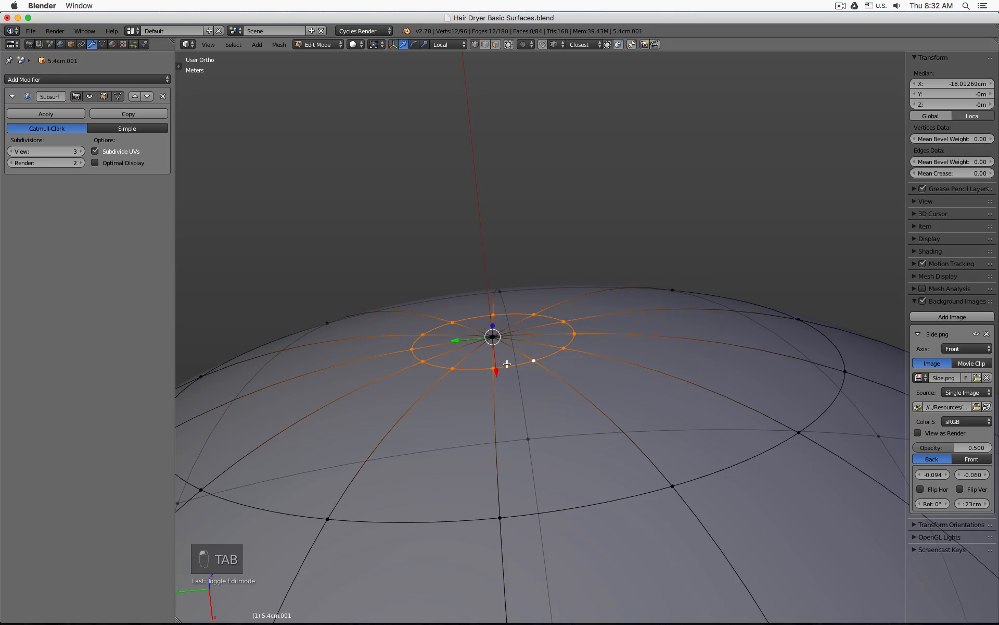
key("s")
left_click(640, 305)
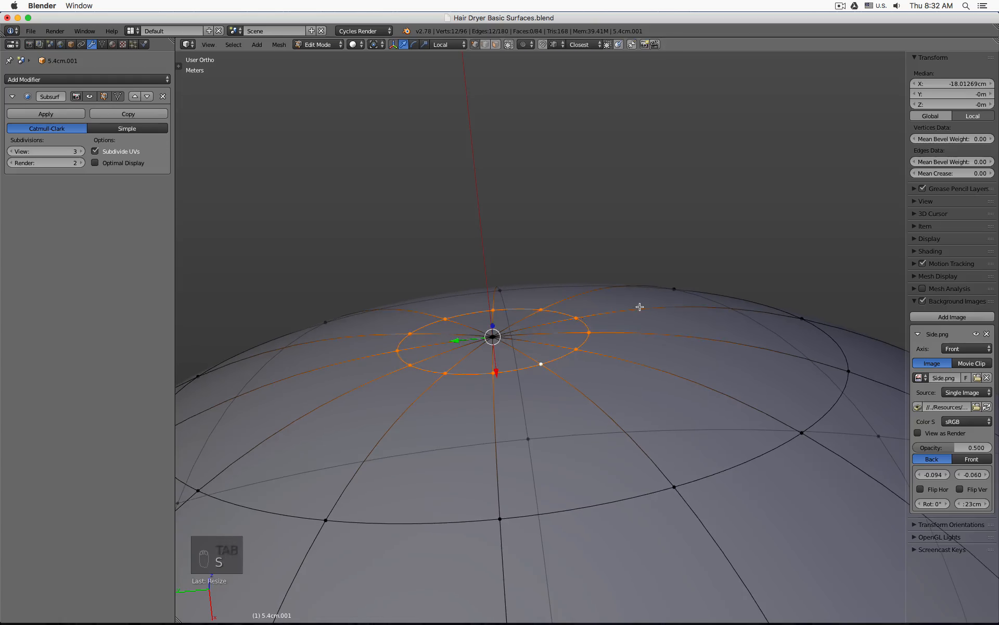
key("Tab")
middle_click_drag(582, 296, 592, 312)
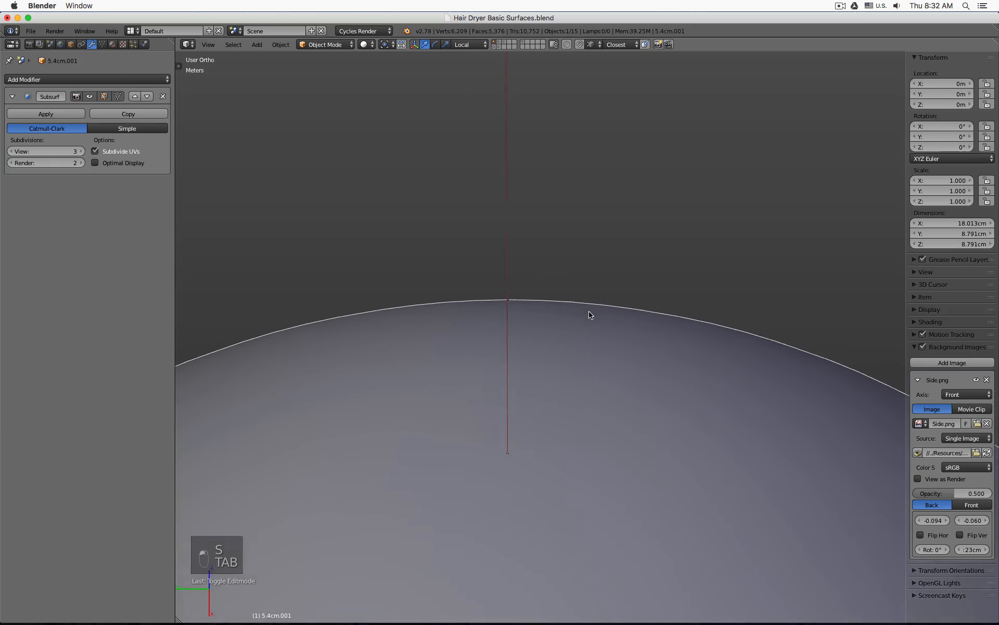
Step: Enable Matcap shading and choose the dark glossy metallic matcap with bright reflections
left_click(917, 310)
left_click(917, 311)
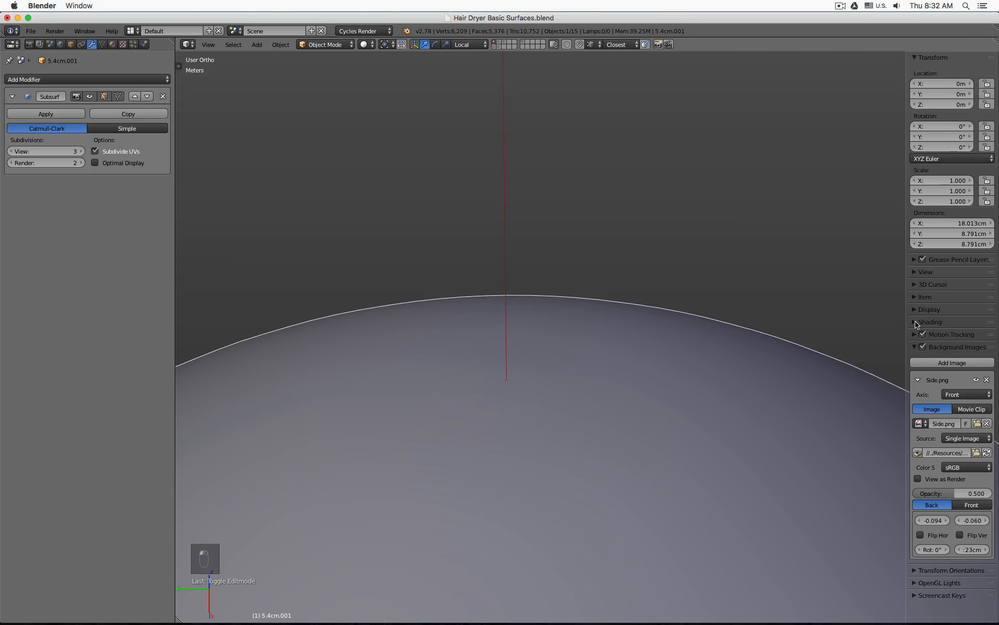
left_click(919, 323)
left_click(920, 348)
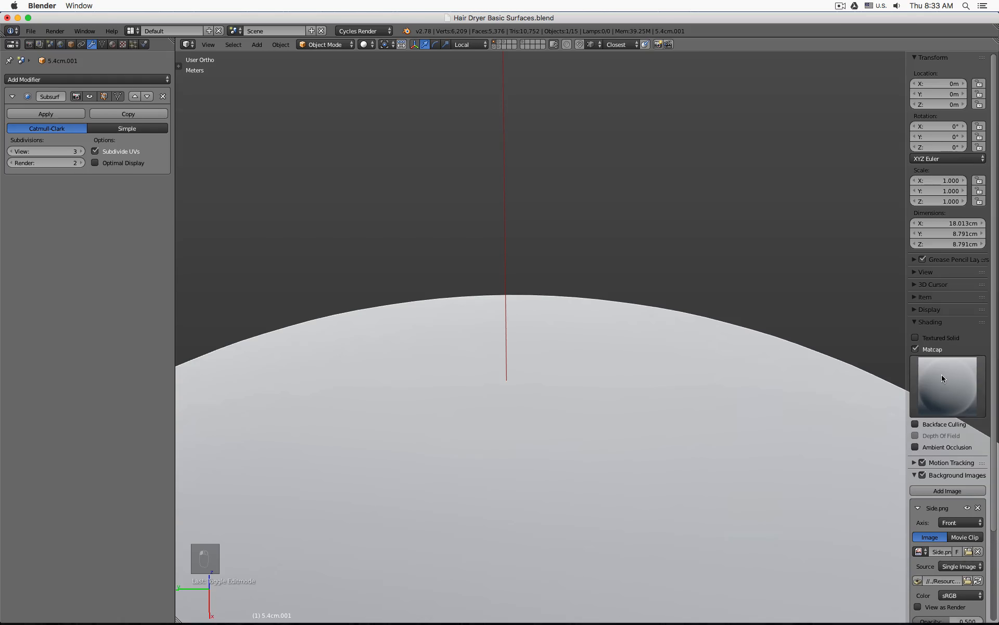
left_click(942, 374)
left_click(905, 497)
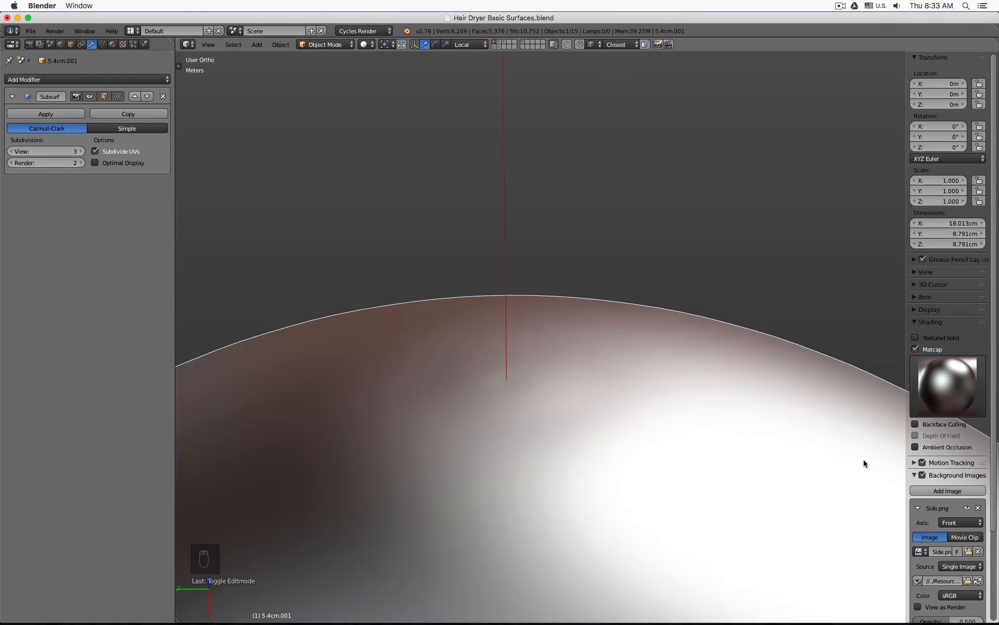
Step: Examine the dryer body's reflections for smoothness from several angles and in front view against the reference image
middle_click_drag(864, 464, 689, 309)
middle_click_drag(636, 388, 567, 454)
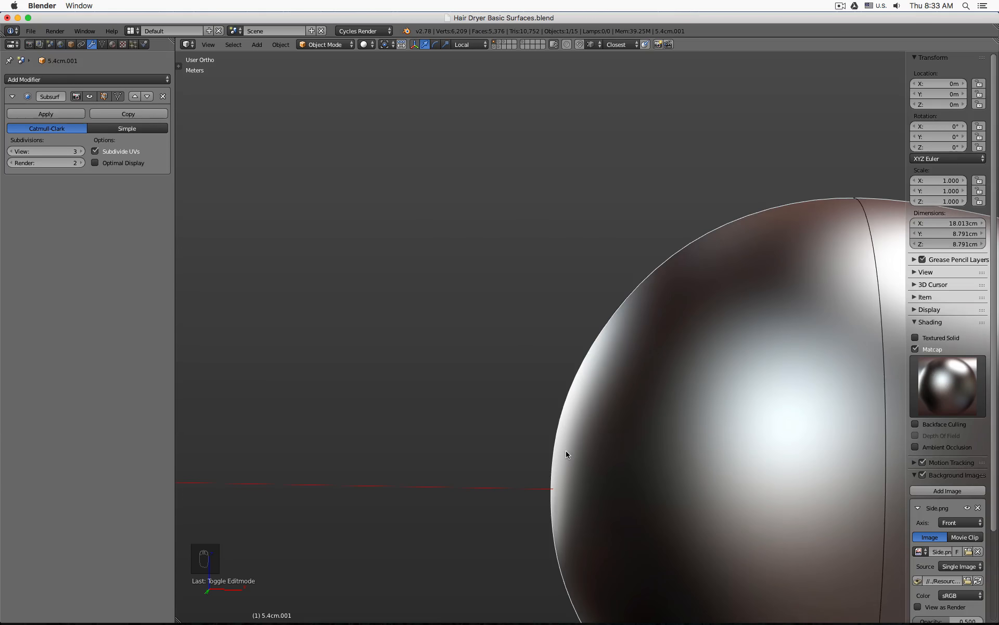
key("KP_1")
middle_click_drag(511, 419, 213, 213, "shift")
scroll(430, 285, "down", 3)
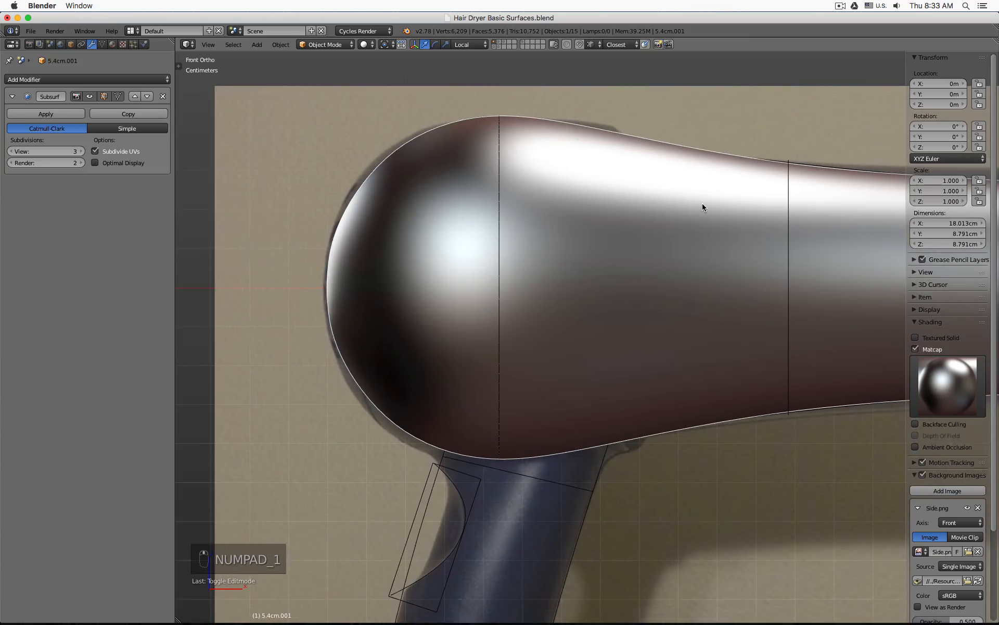
scroll(524, 222, "down", 4)
middle_click_drag(665, 230, 635, 221)
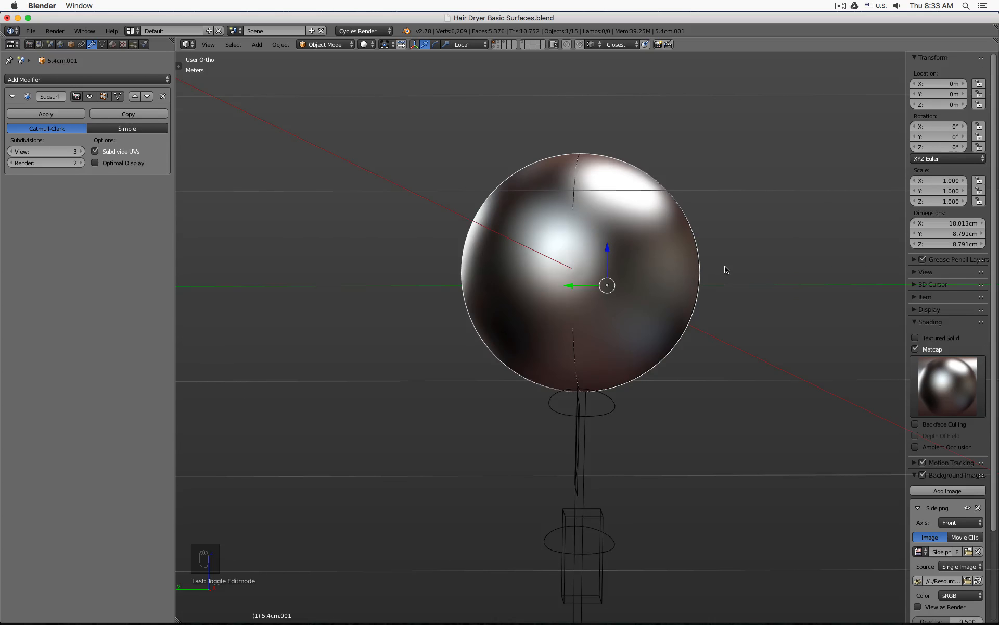
key("KP_3")
key("KP_1")
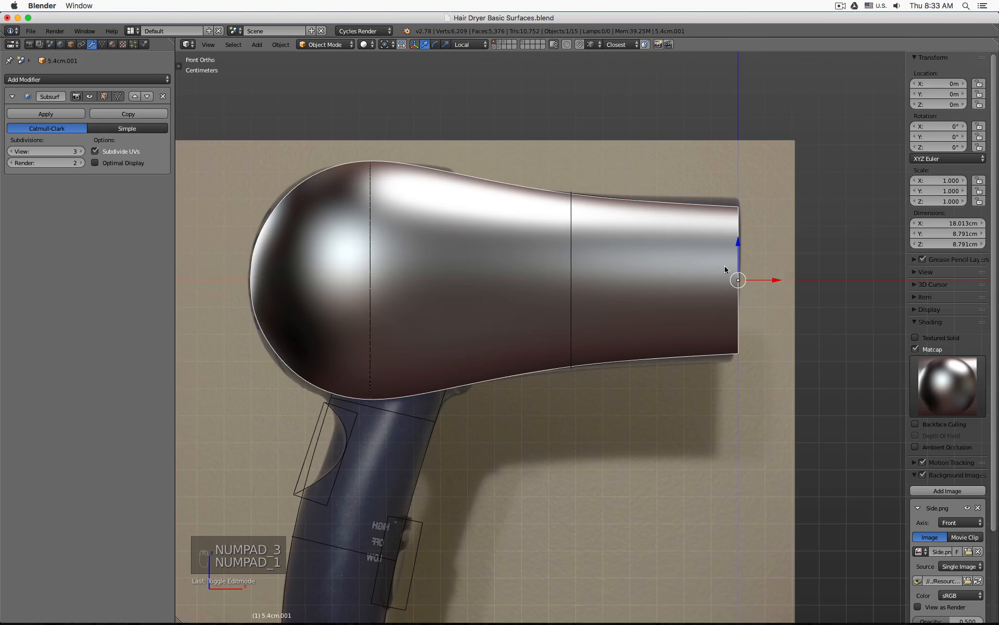
Step: Switch the dryer body to wireframe editing and select the edge loop around the nozzle opening in front view
key("Tab")
key("z")
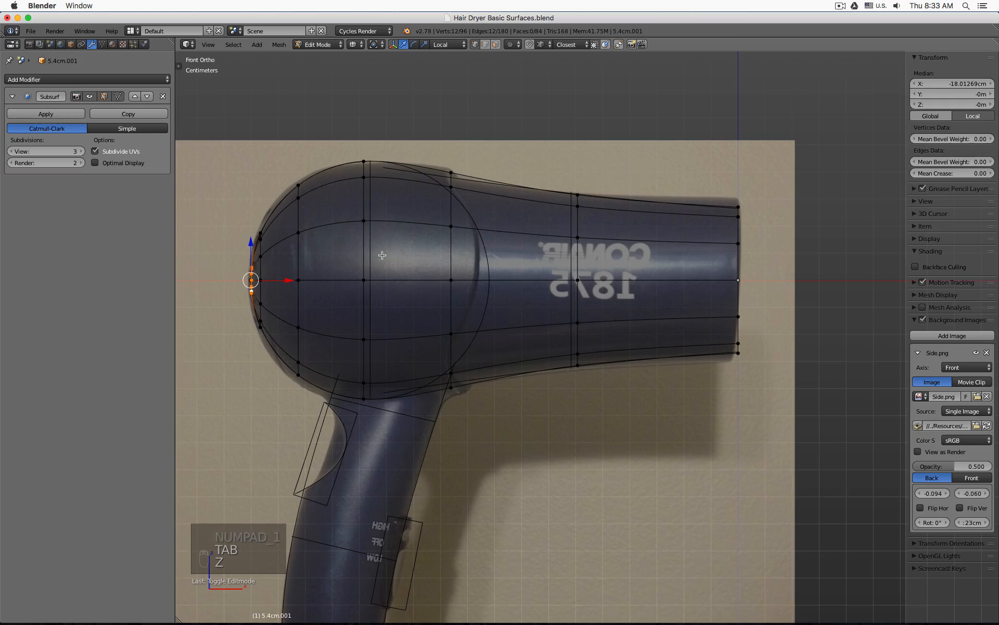
middle_click_drag(350, 245, 638, 271)
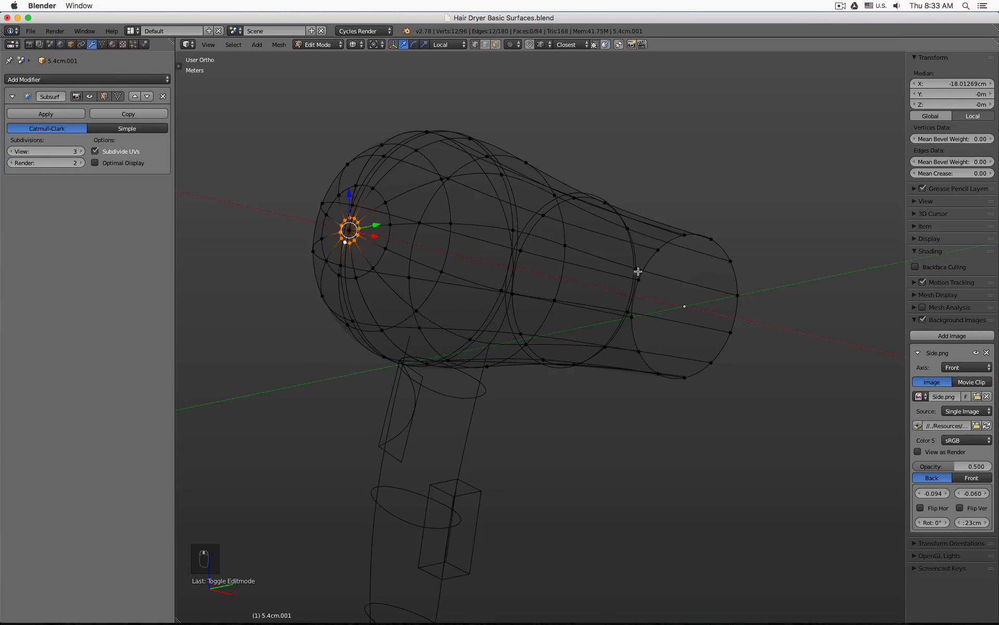
right_click(734, 313, "alt")
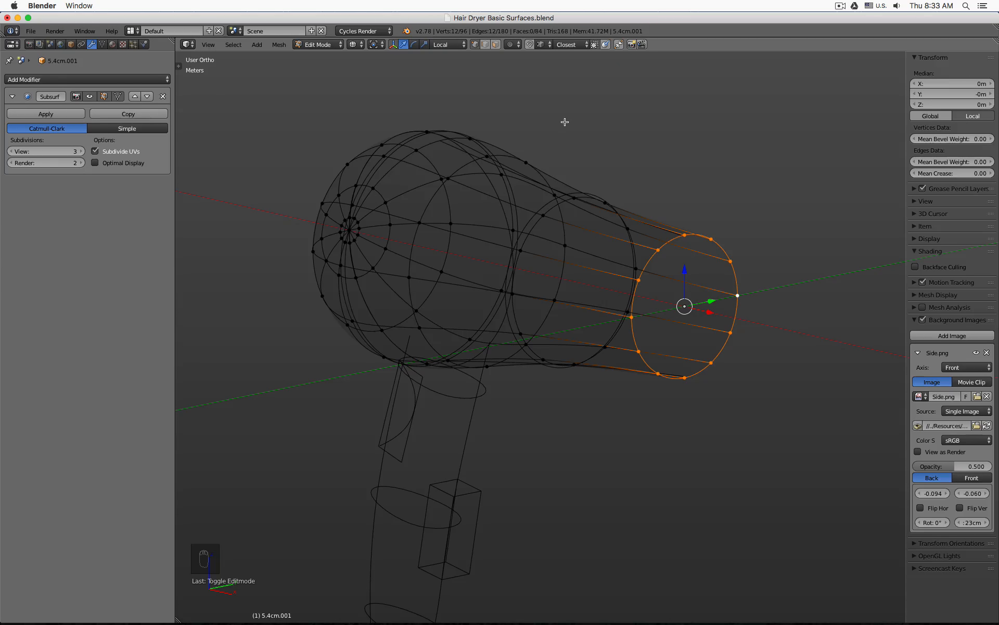
key("KP_1")
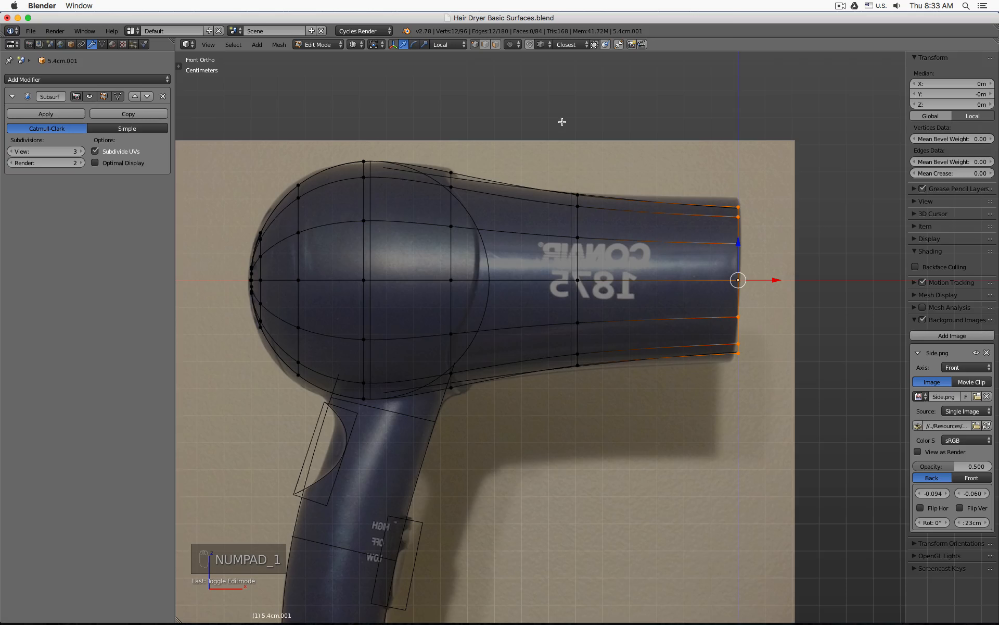
Step: Add a UV sphere inside the dryer body's mesh with 12 segments and 12 rings
key("shift+a")
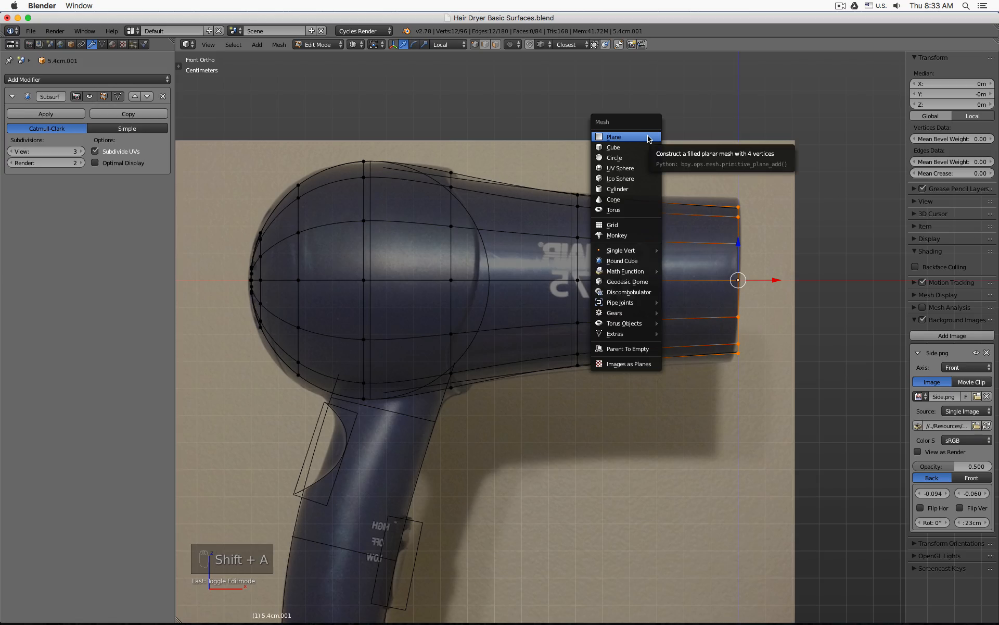
left_click(646, 168)
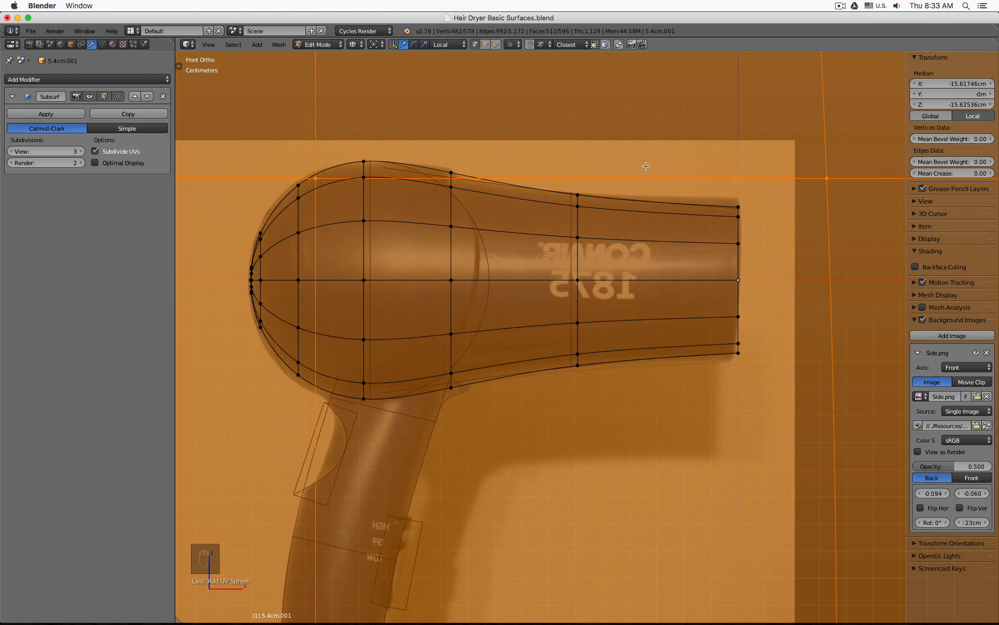
key("t")
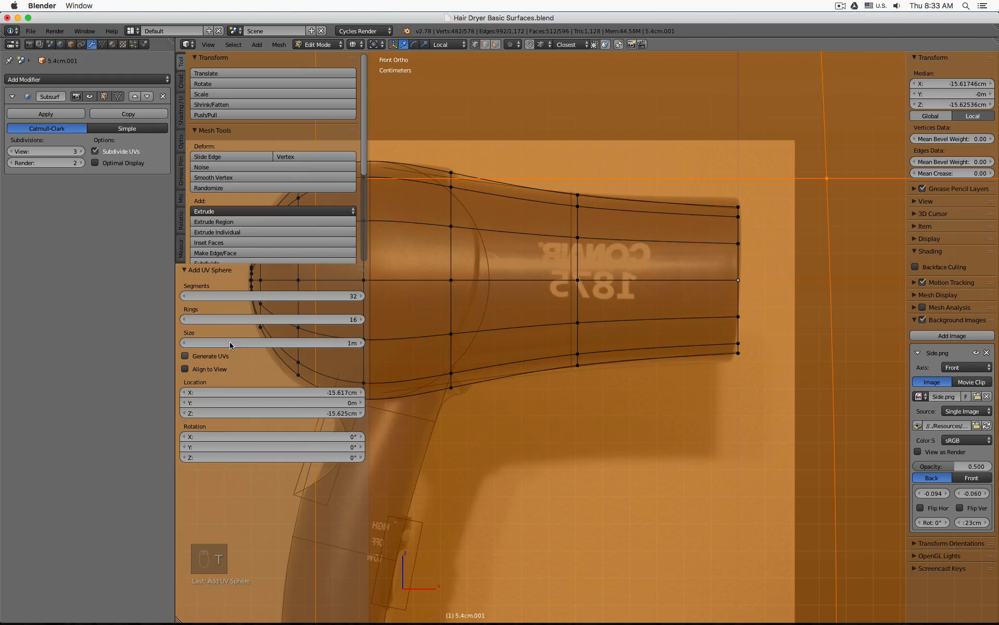
scroll(732, 303, "down", 15)
left_click(307, 294)
type("12")
key("Tab")
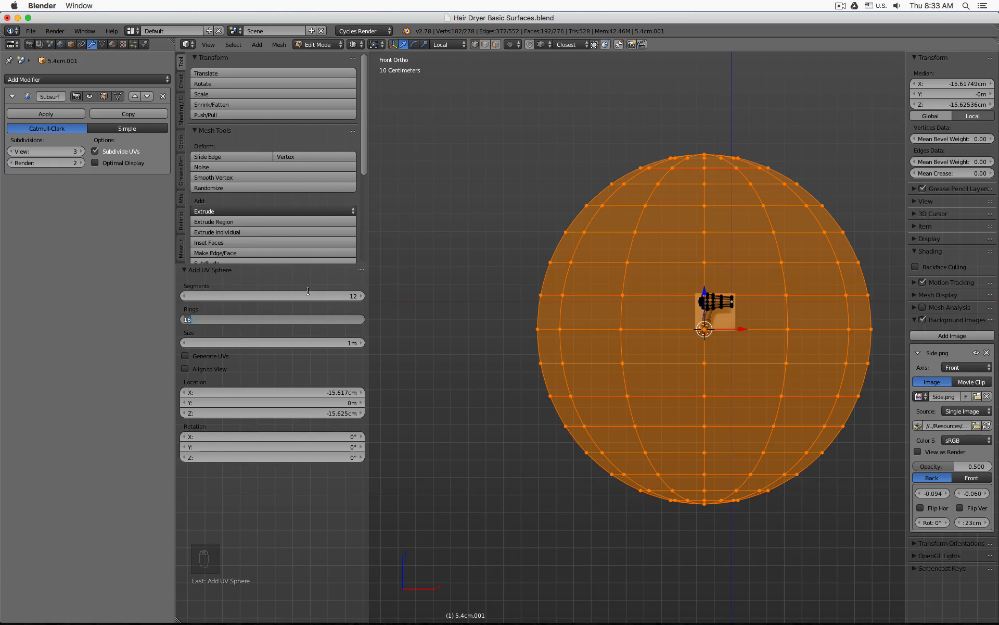
key("Tab")
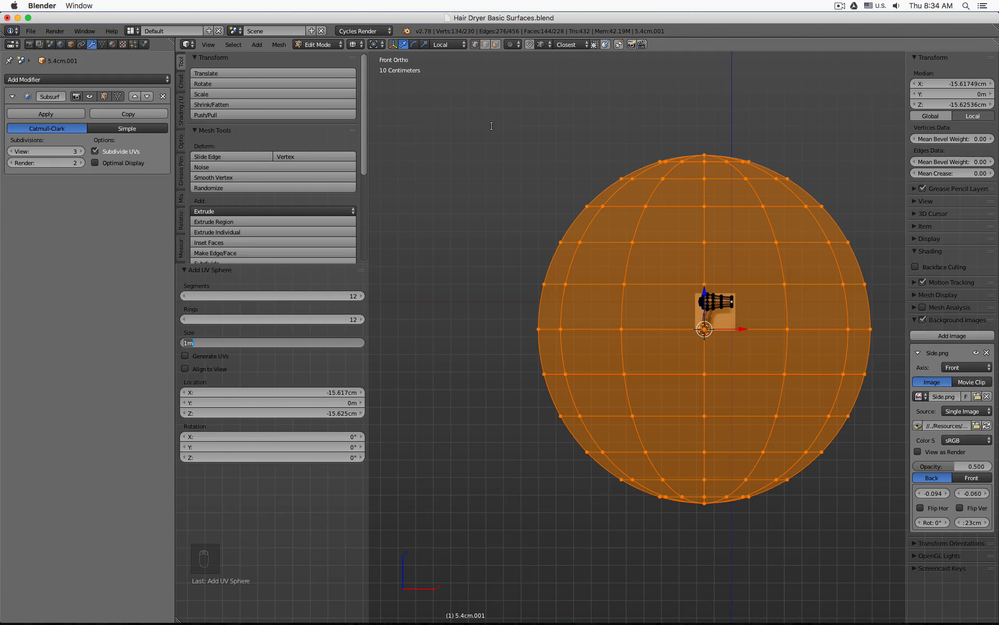
Step: Scale the new sphere down in several passes towards the size of the dryer head
key("s")
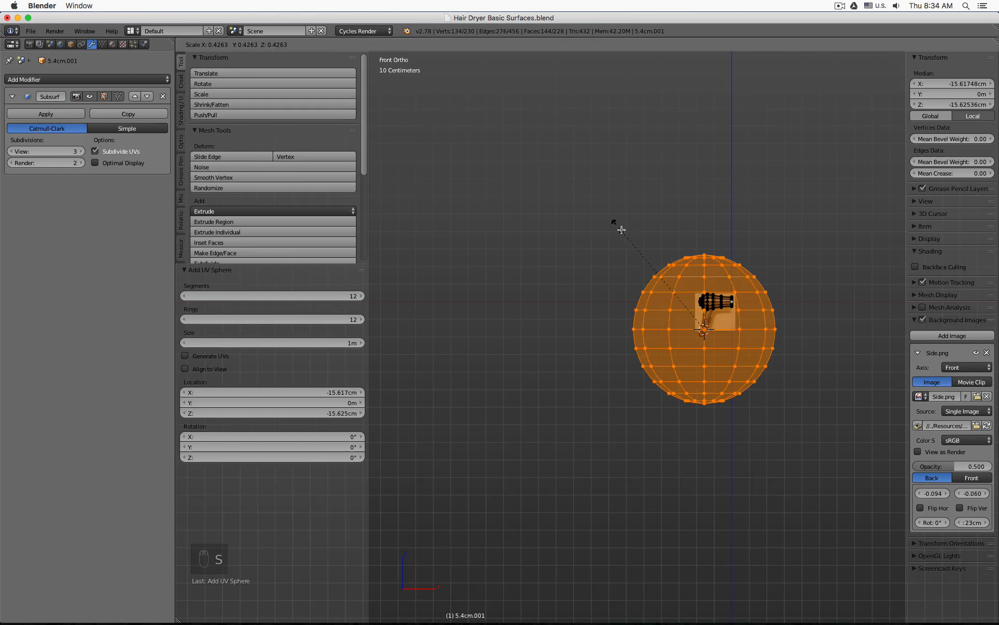
left_click(627, 233)
scroll(714, 329, "up", 5)
key("s")
left_click(656, 309)
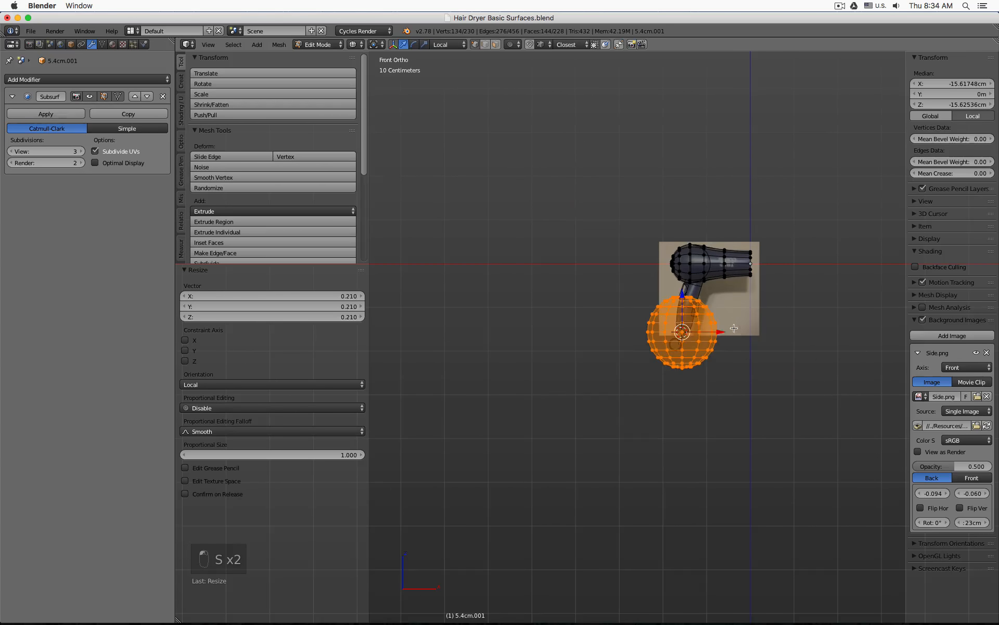
scroll(733, 312, "up", 6)
key("s")
left_click(627, 264)
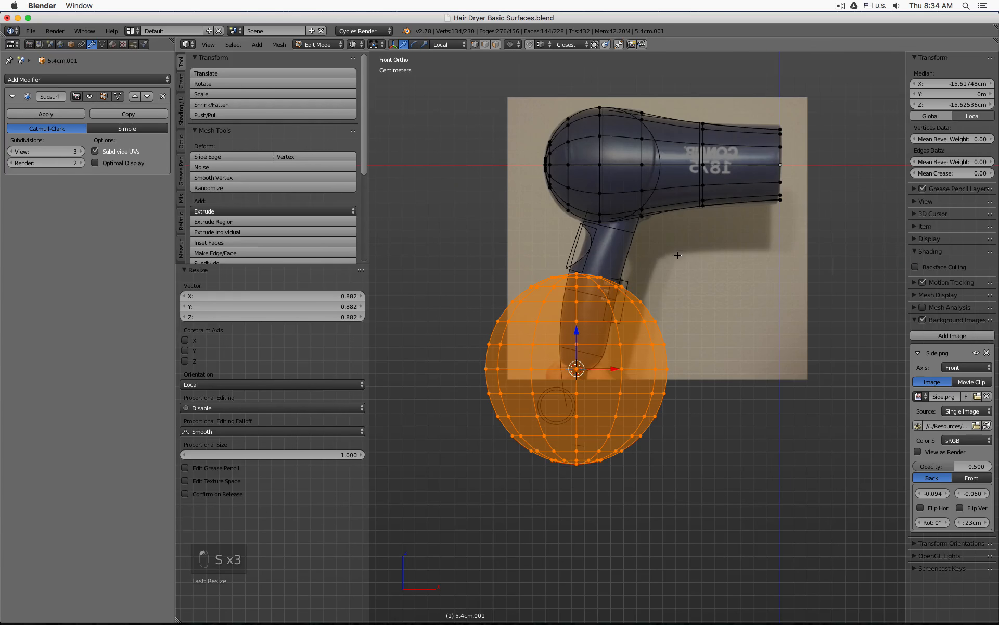
Step: Delete the sphere's vertices from the dryer body's mesh
key("Tab")
key("Tab")
key("x")
left_click(676, 255)
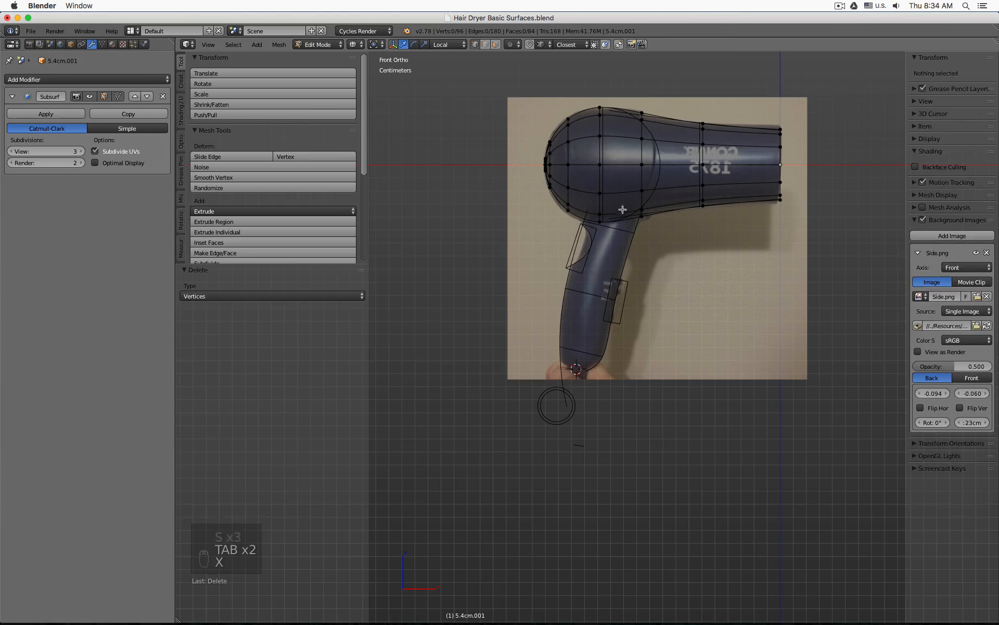
Step: Box-select the centerline vertices on the dryer body's widest edge loop
right_click(598, 165)
key("a")
key("b")
left_click_drag(593, 158, 614, 174)
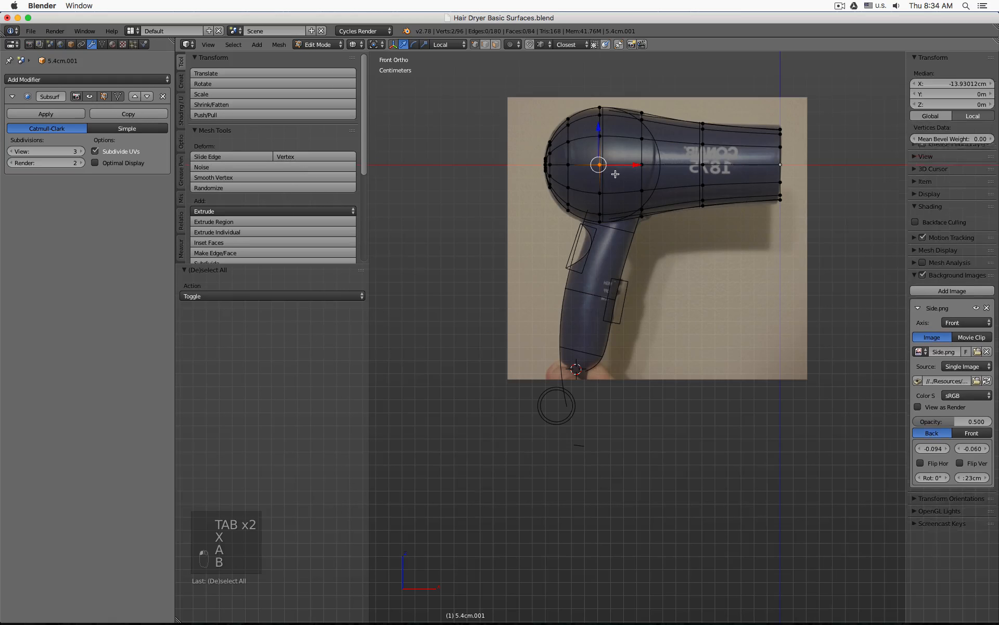
scroll(733, 165, "up", 7)
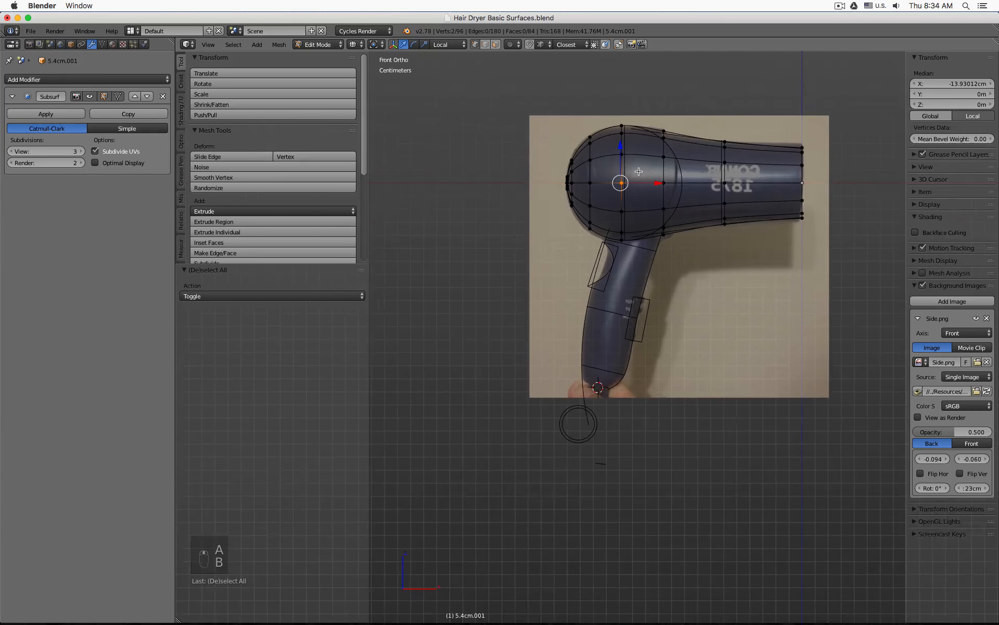
Step: Leave mesh editing and snap the 3D cursor to the 8.8 cm circle around the dryer head
key("Tab")
right_click(782, 203)
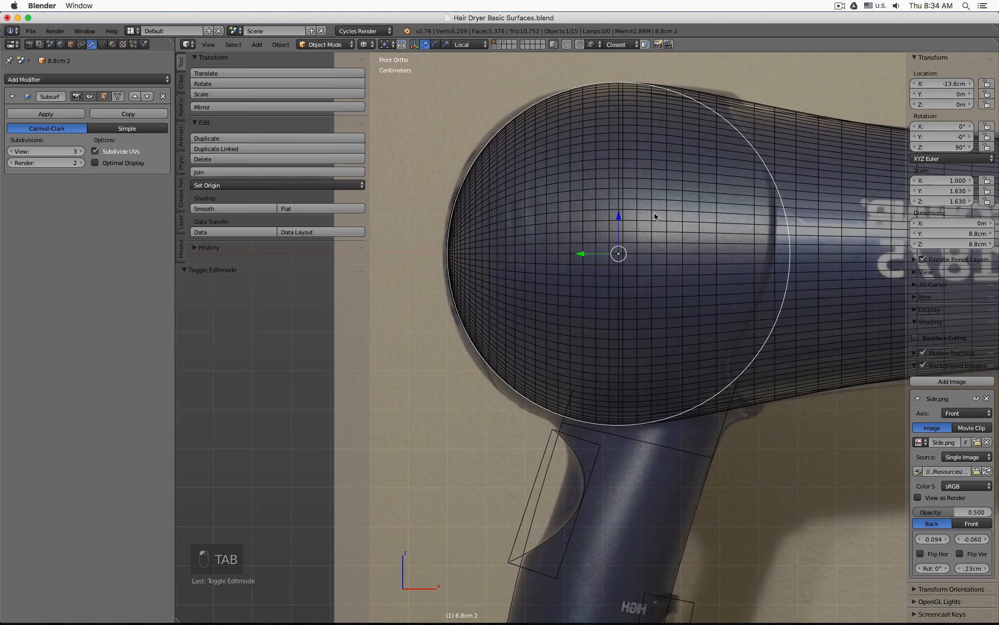
key("shift+s")
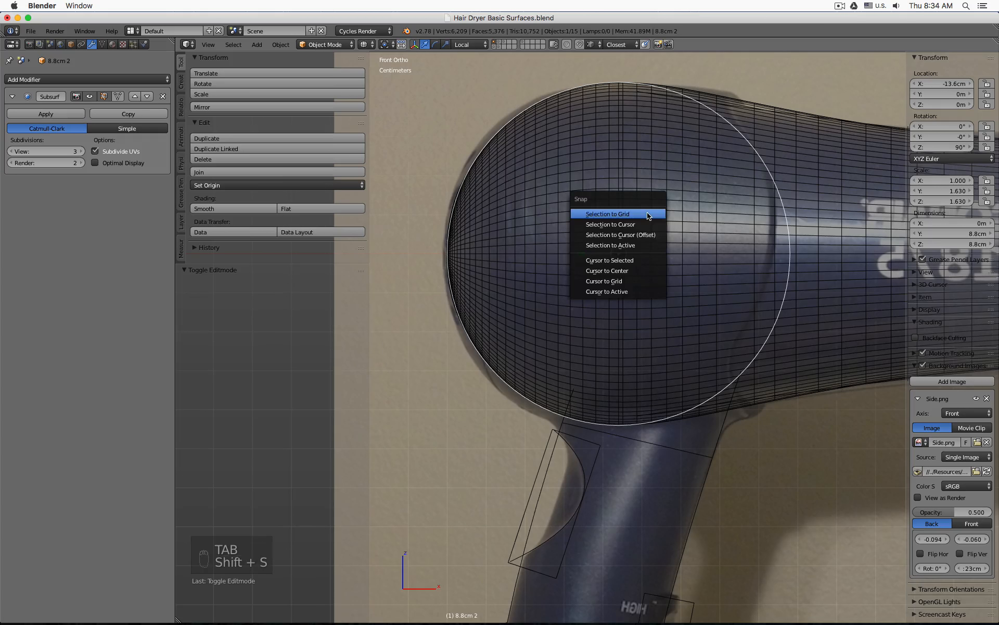
left_click(646, 260)
Step: Add a UV sphere with 12 segments and 12 rings as a separate object at the 3D cursor
key("shift+a")
mouse_move(614, 234)
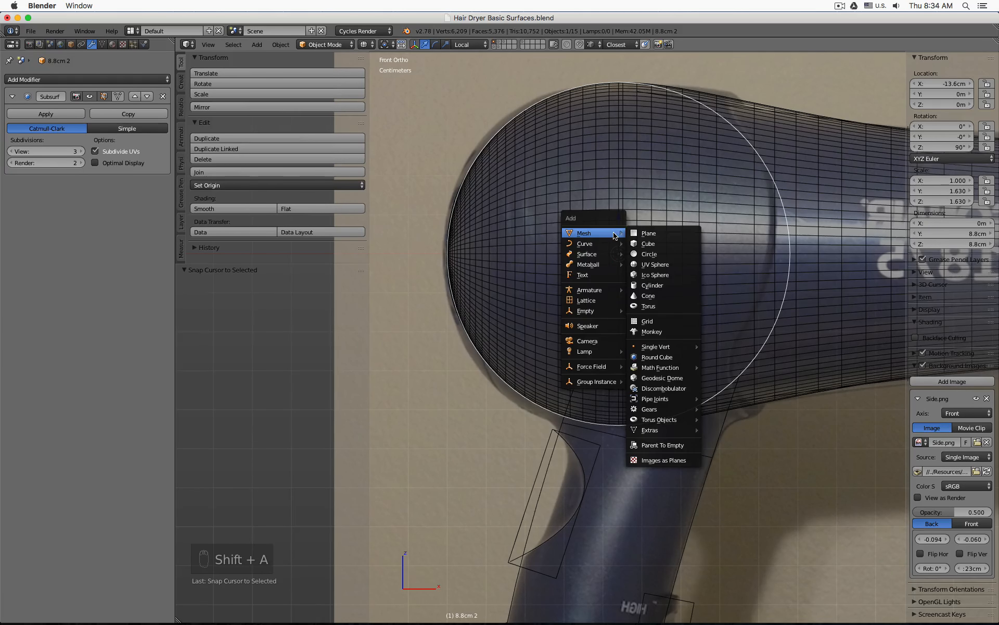
left_click(678, 267)
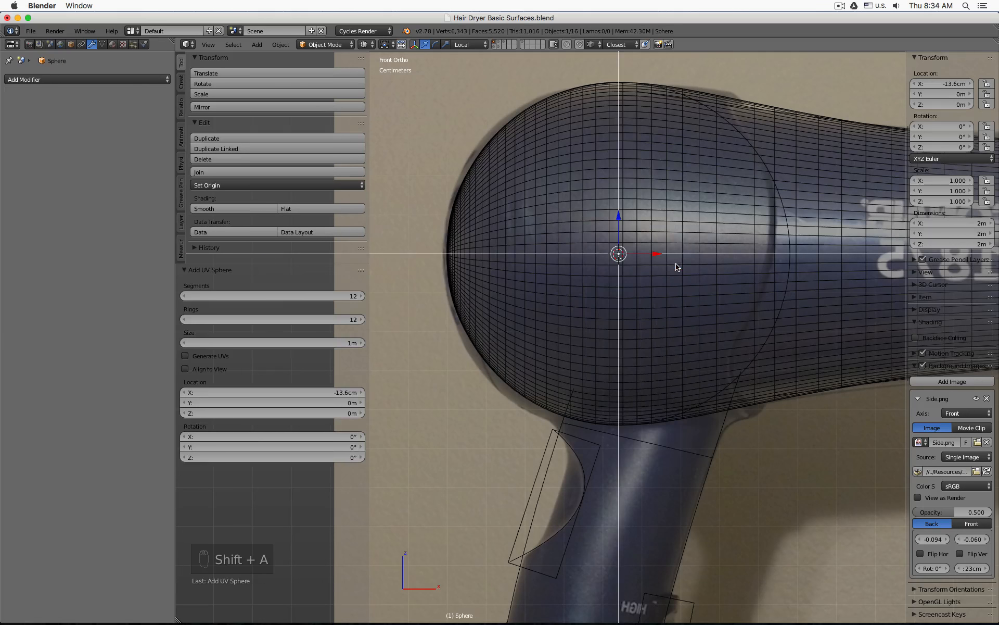
Step: Scale the sphere's mesh down to about 8.8 cm in diameter so it fits the circle around the dryer head
key("Tab")
key("s")
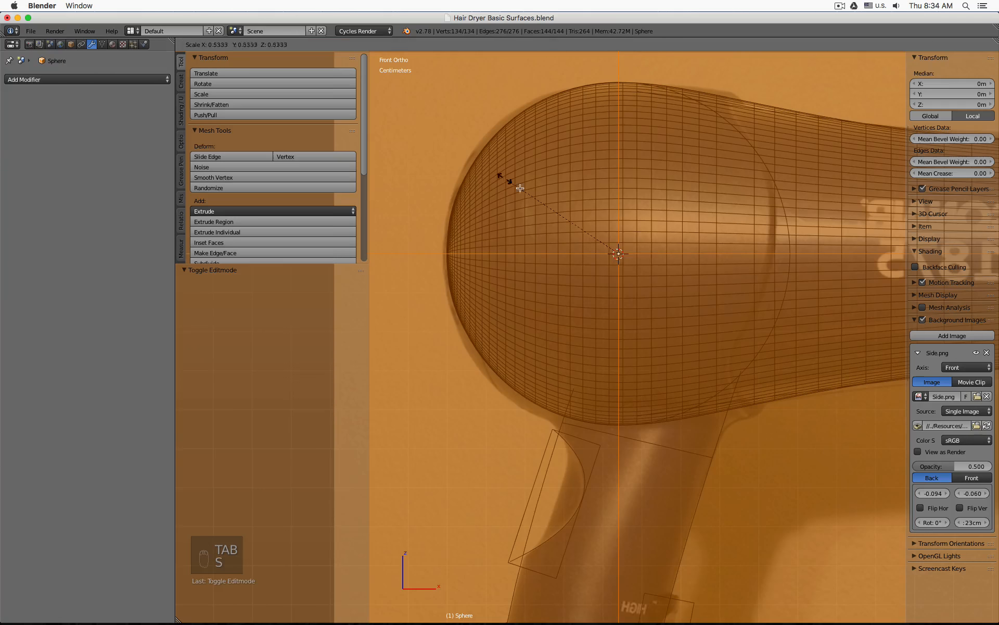
left_click(543, 204)
key("s")
left_click(541, 198)
key("s")
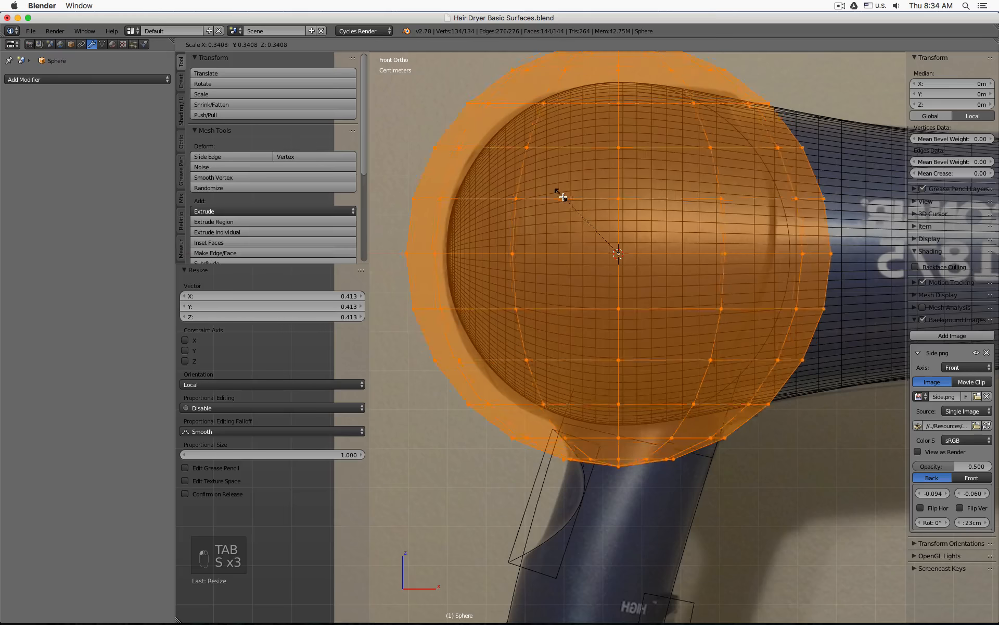
left_click(578, 203)
Step: Rotate the sphere's mesh 90° in front view so its poles lie along the dryer's length, and leave mesh editing
type("r90")
key("Return")
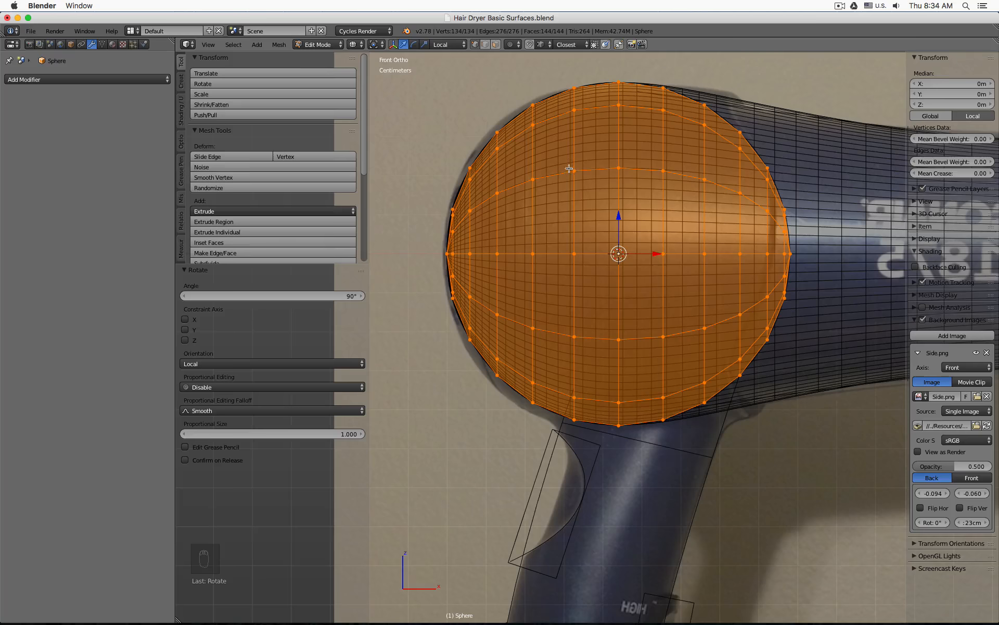
key("Tab")
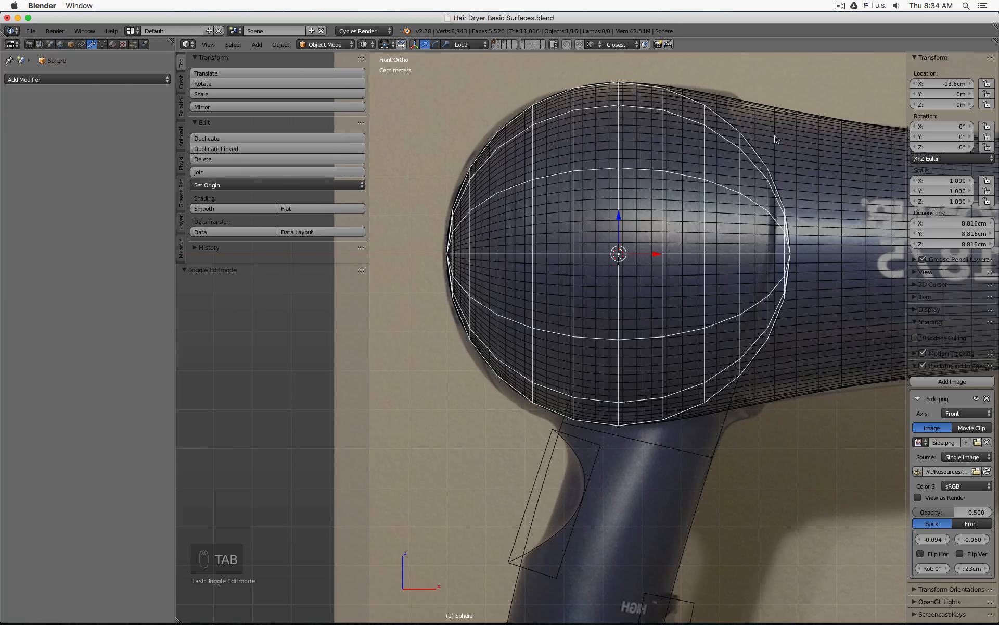
Step: Delete the vertices of the sphere's barrel-side half, keeping only the rear hemisphere up to its middle ring
key("Tab")
key("a")
key("a")
key("a")
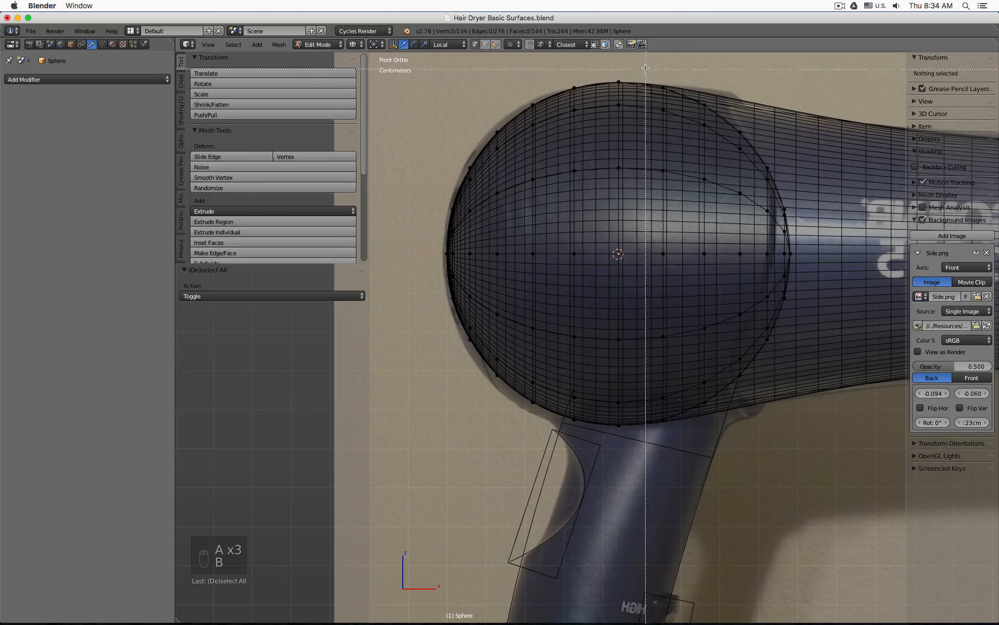
key("b")
left_click_drag(646, 83, 867, 445)
left_click(840, 135)
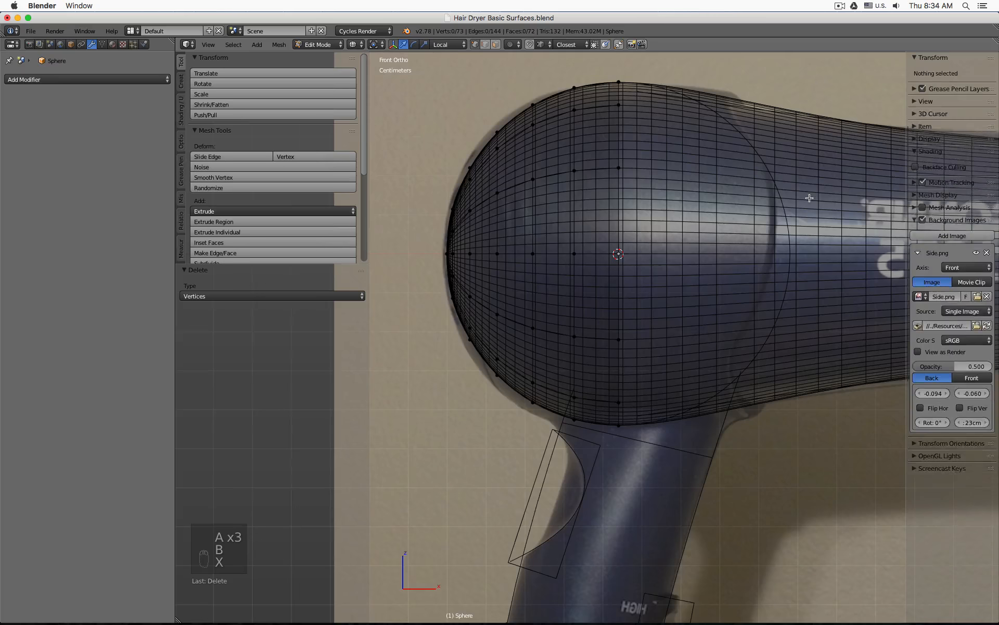
Step: Delete the old rear dome vertices from the dryer body mesh, including the ring at the circle
key("Tab")
right_click(669, 146)
key("Tab")
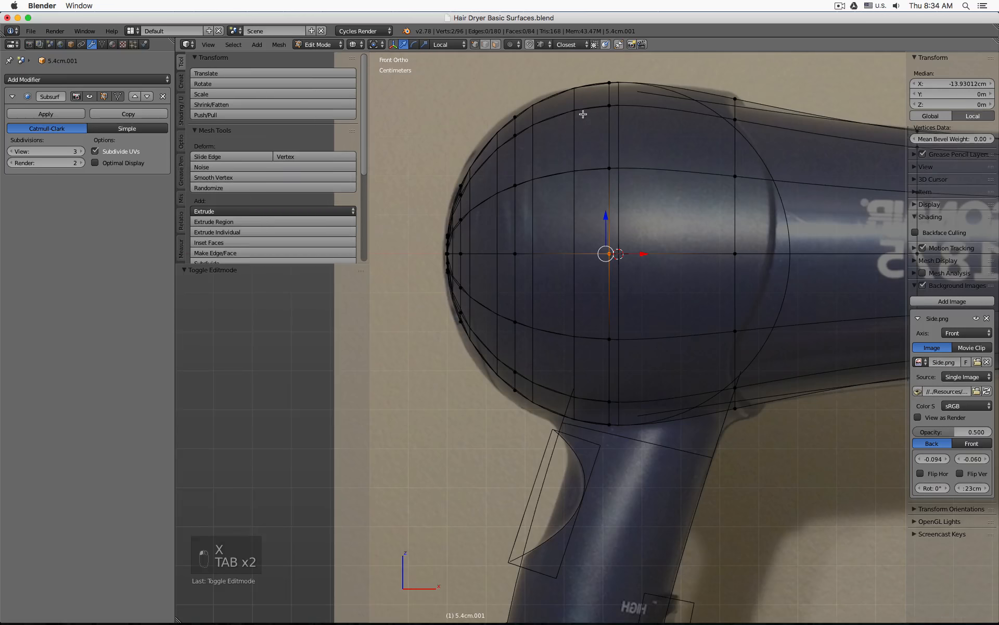
key("a")
key("a")
key("a")
key("b")
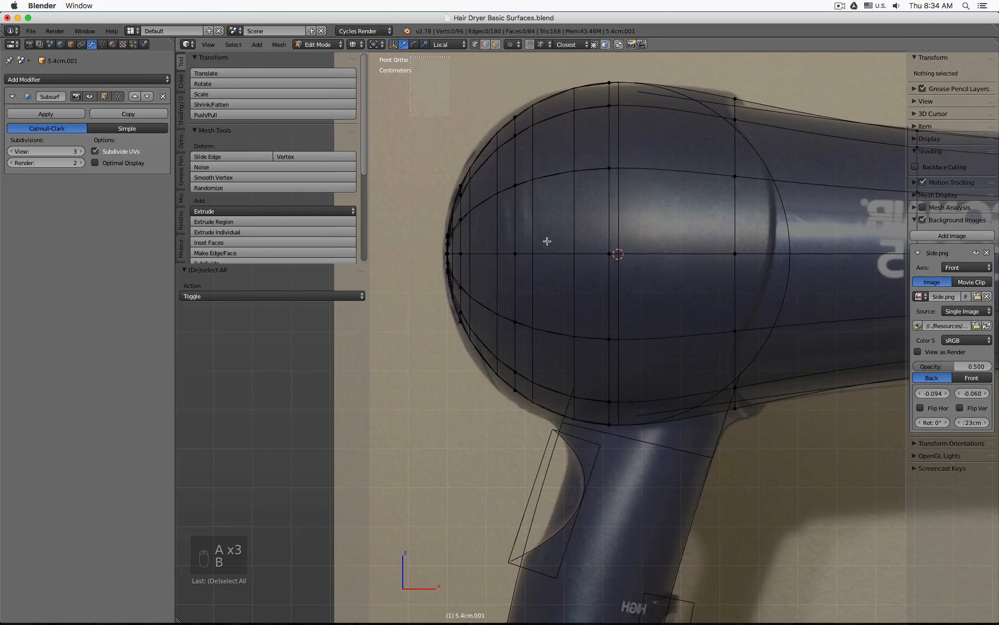
left_click_drag(411, 69, 667, 473)
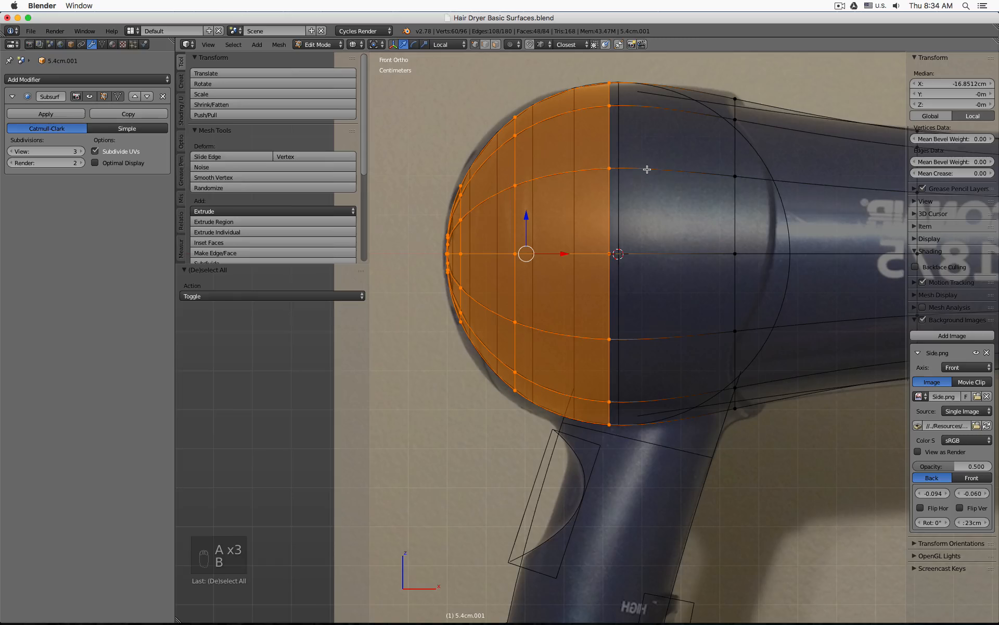
key("x")
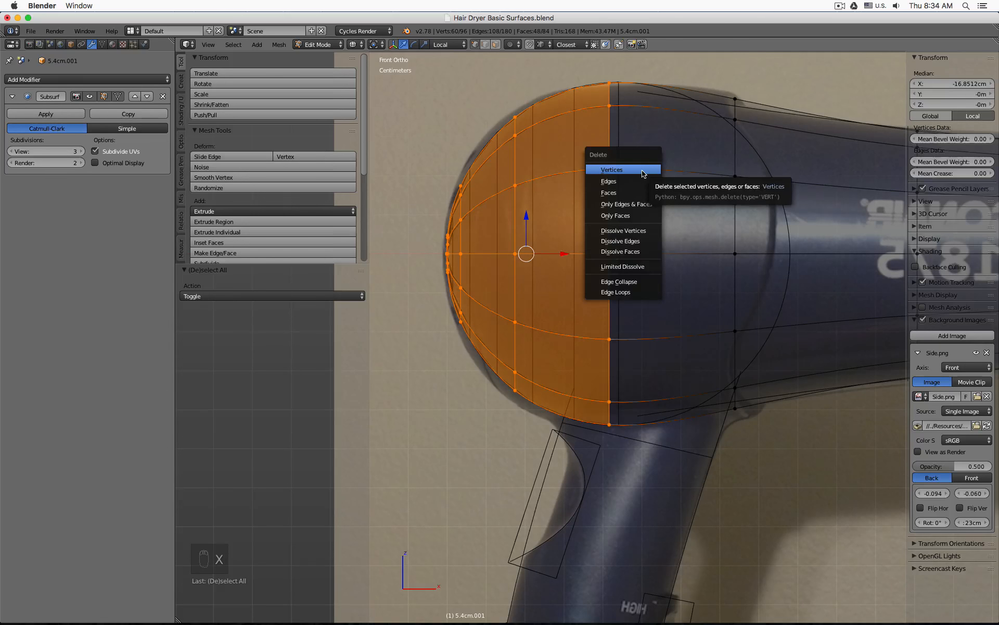
left_click(644, 173)
Step: Leave mesh editing, switch to solid shading, and turn off the Subsurf modifier's viewport display on the body
key("Tab")
key("z")
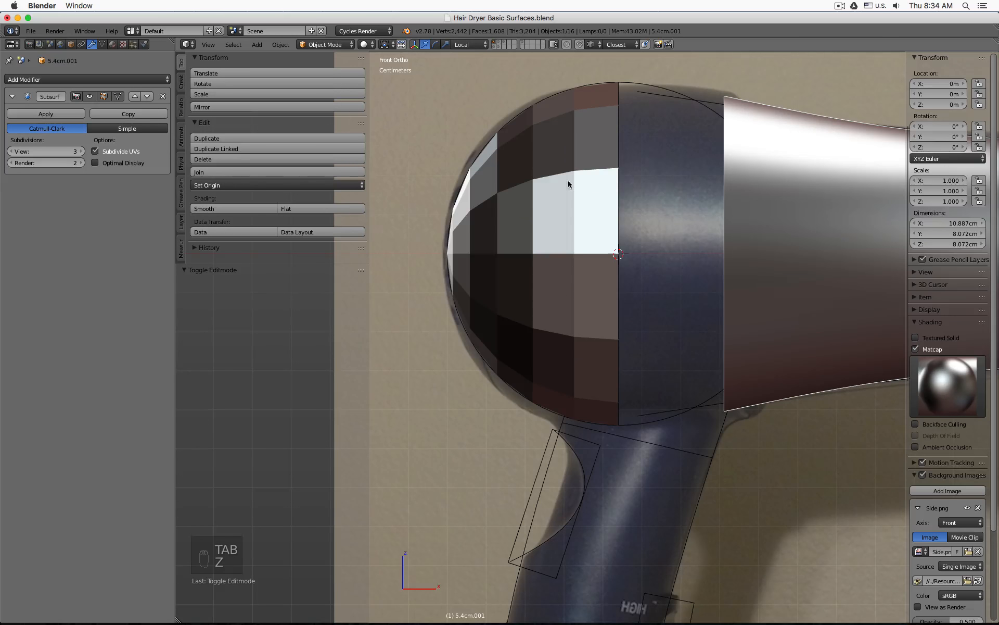
left_click(90, 96)
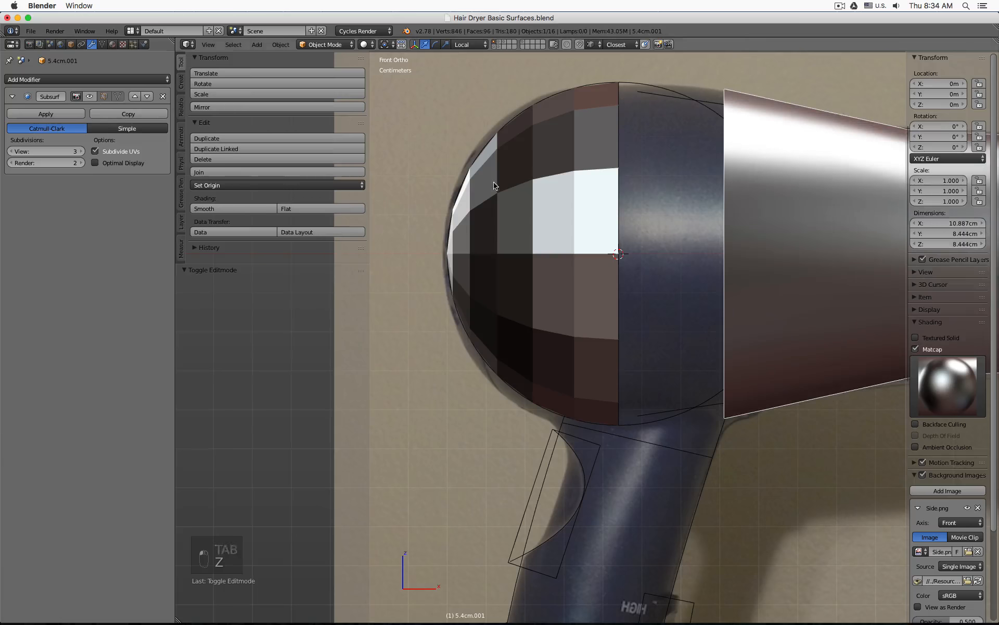
Step: Join the half sphere into the dryer body object and enter mesh editing on the combined mesh
middle_click_drag(495, 186, 666, 156)
right_click(666, 156)
key("Tab")
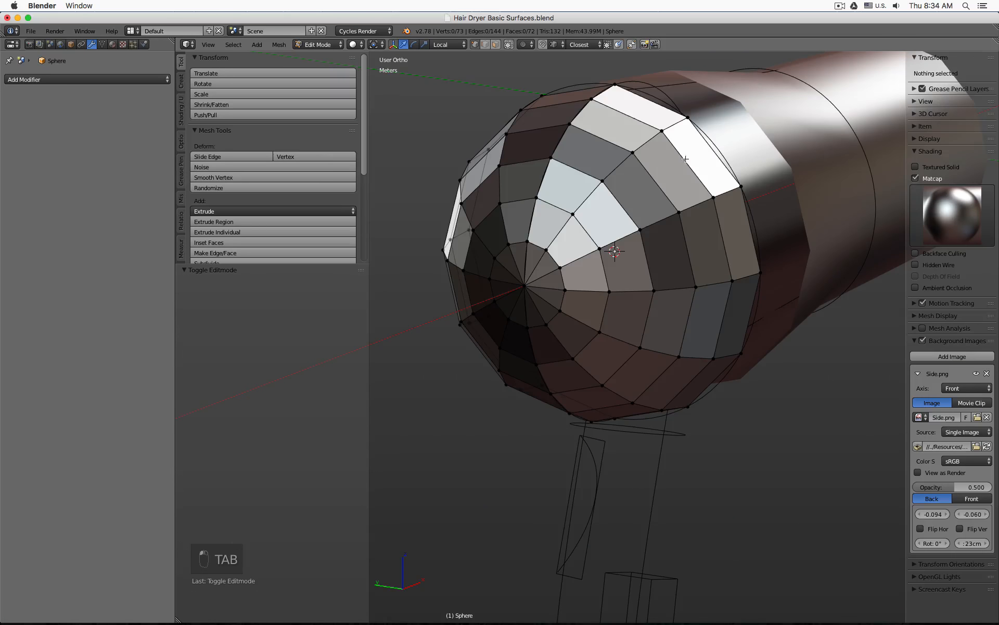
key("Tab")
right_click(766, 125, "shift")
key("z")
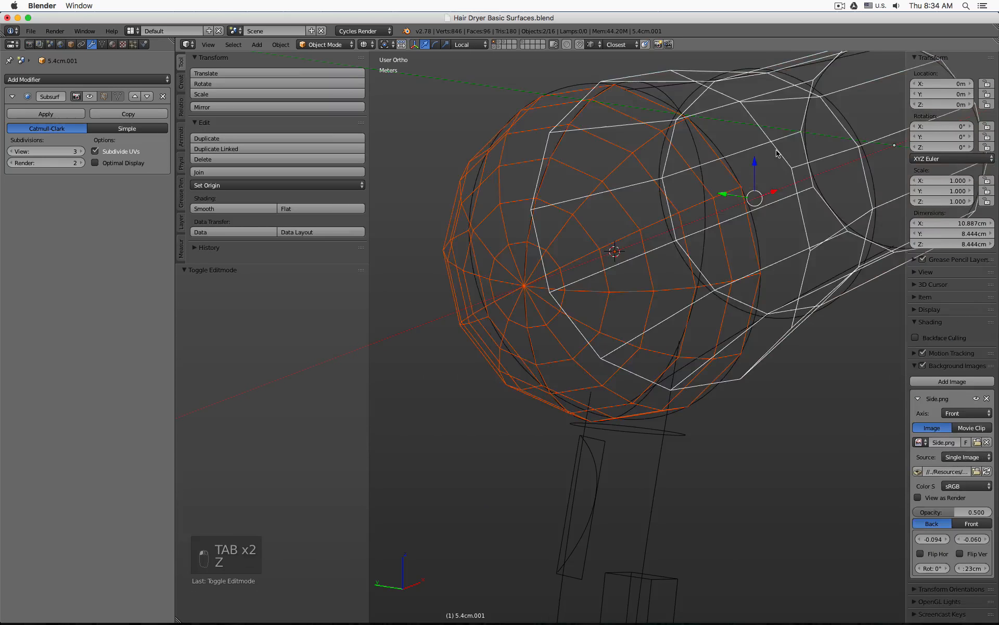
middle_click_drag(767, 125, 559, 162)
key("z")
key("ctrl+j")
key("Tab")
Step: Bridge the open edge loops of the hemisphere and the body with Bridge Edge Loops
right_click(637, 130, "alt")
right_click(677, 151, "alt+shift")
key("space")
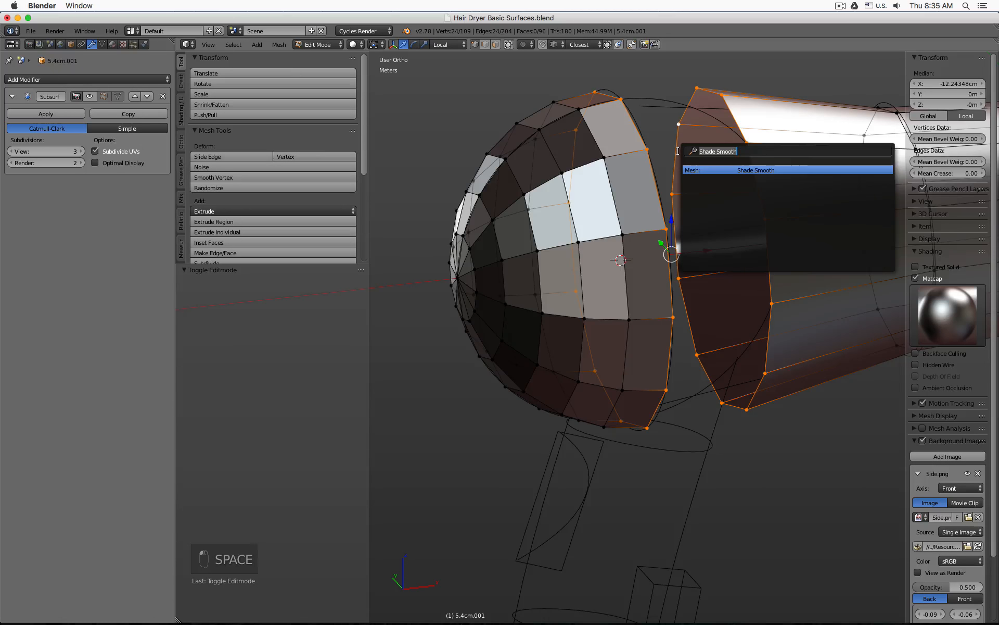
type("bridge")
key("Return")
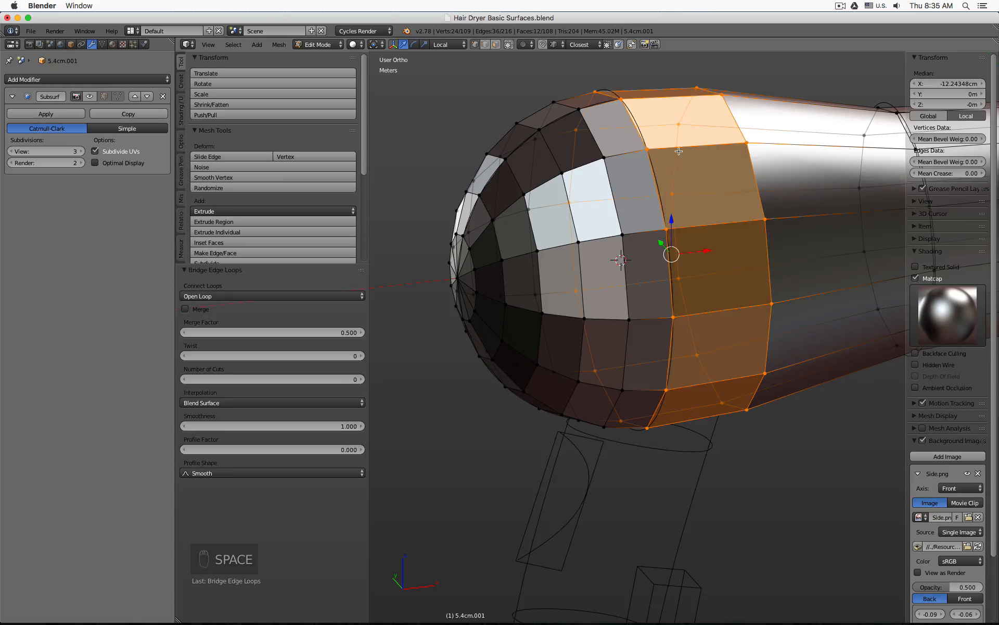
Step: Make the whole mesh's normals consistent, apply Shade Smooth, and leave mesh editing in front view
key("a")
key("a")
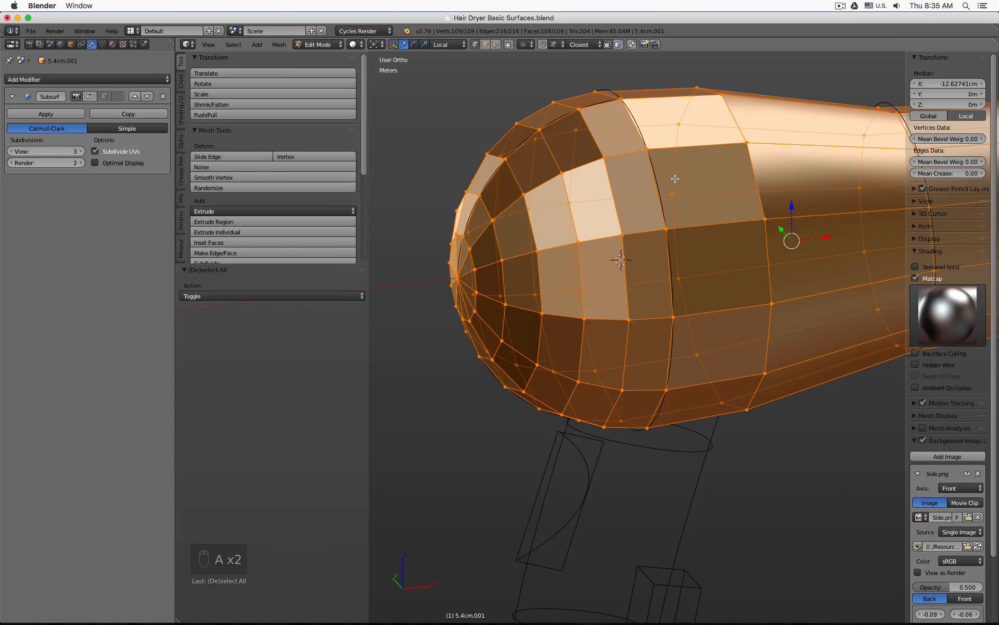
key("ctrl+n")
key("space")
type("sjha")
key("BackSpace")
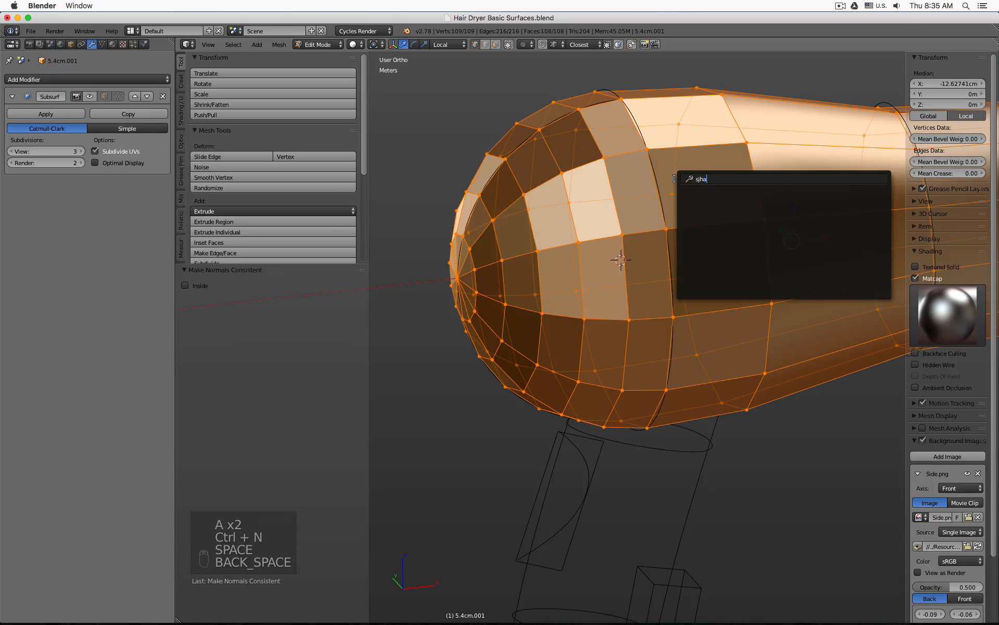
key("BackSpace")
key("BackSpace")
type("hade")
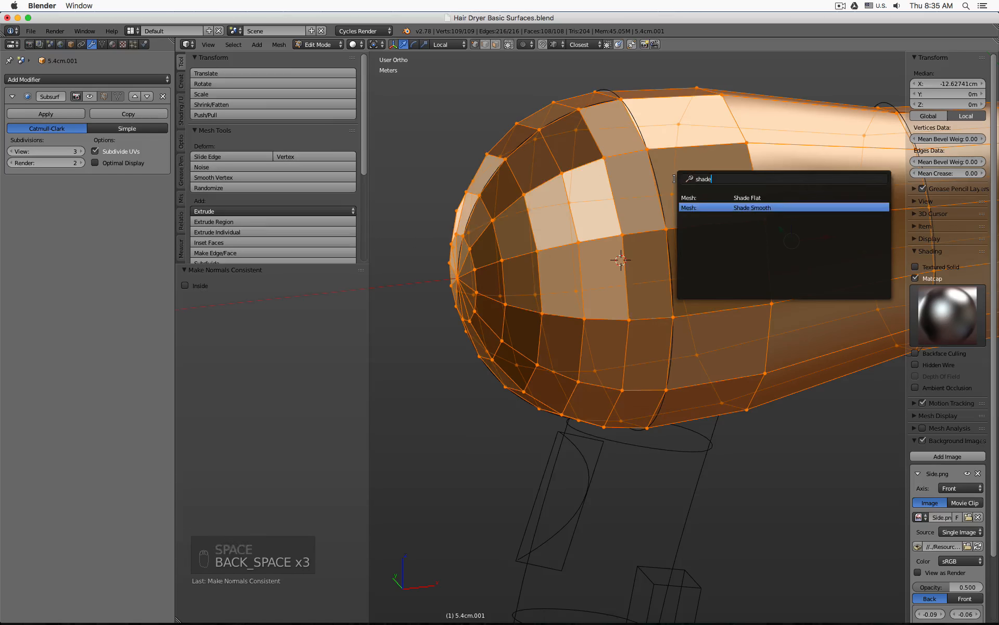
key("Return")
key("Tab")
key("KP_1")
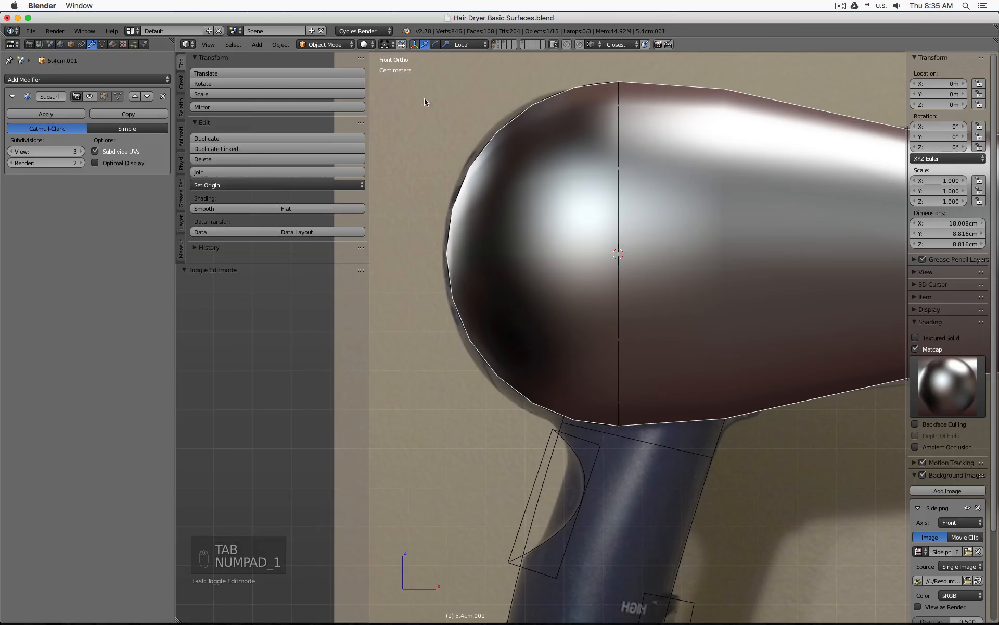
Step: Turn the Subsurf modifier's viewport display back on and inspect the smoothed rear dome against the reference image
left_click(90, 96)
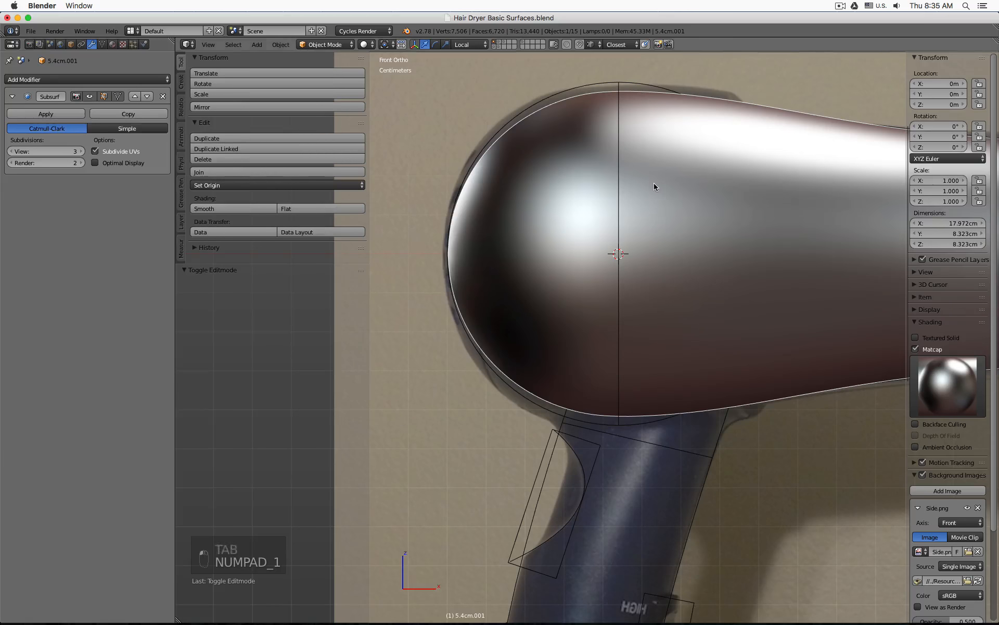
scroll(653, 183, "down", 2)
mouse_move(602, 187)
middle_mouse_down()
mouse_move(697, 189)
mouse_move(715, 172)
mouse_move(605, 152)
mouse_move(687, 171)
mouse_move(546, 219)
mouse_move(611, 191)
middle_mouse_up()
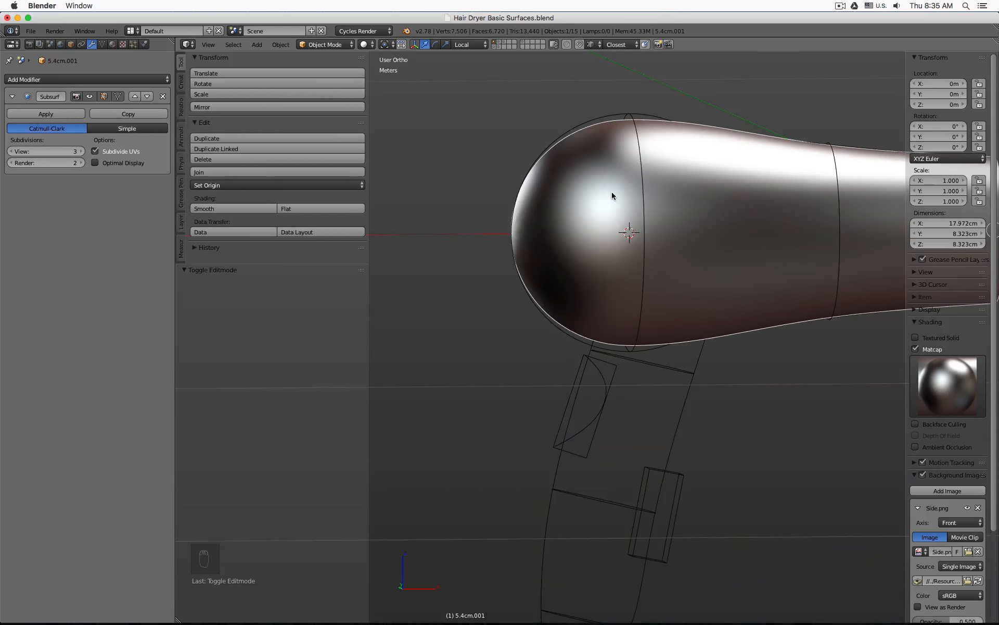
key("KP_1")
scroll(545, 205, "up", 4)
middle_click_drag(544, 204, 579, 246)
scroll(588, 232, "up", 3)
scroll(588, 232, "down", 2)
Step: Snap the 3D cursor to the vertex at the rear dome's pole and delete that vertex
key("Tab")
scroll(547, 276, "up", 3)
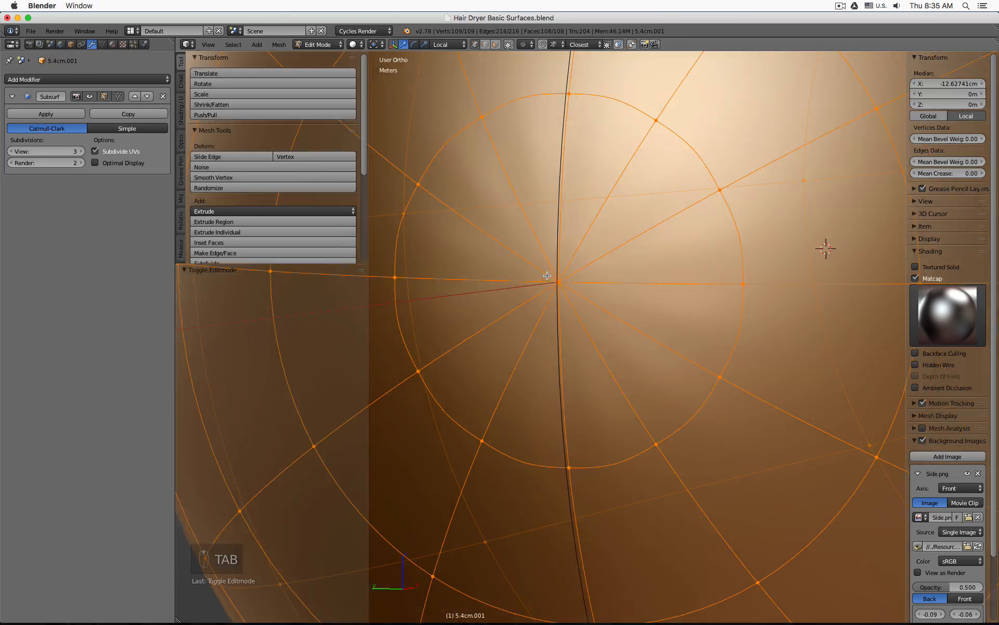
right_click(547, 275)
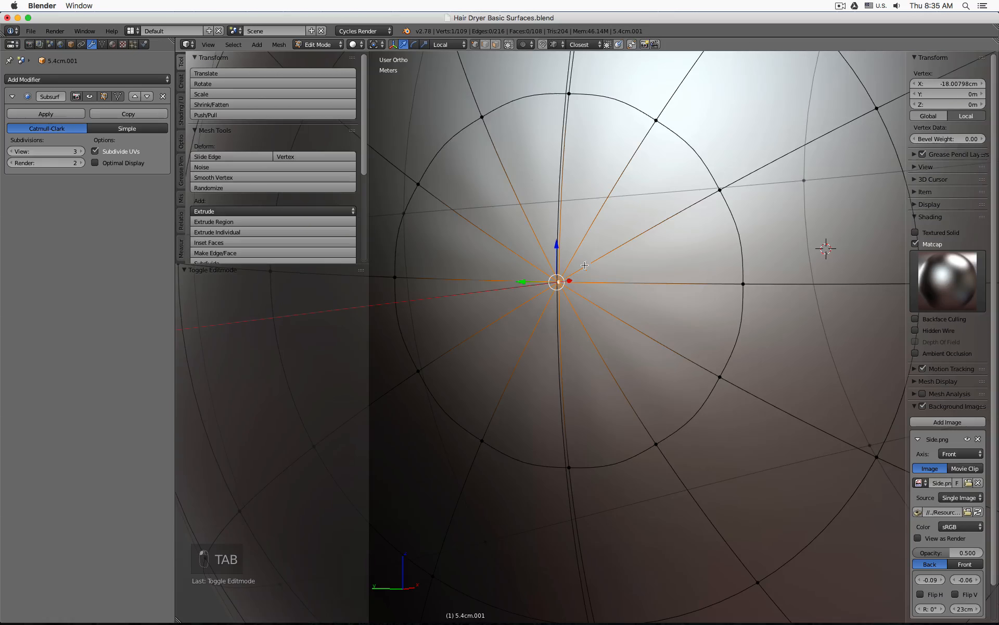
scroll(567, 264, "down", 4)
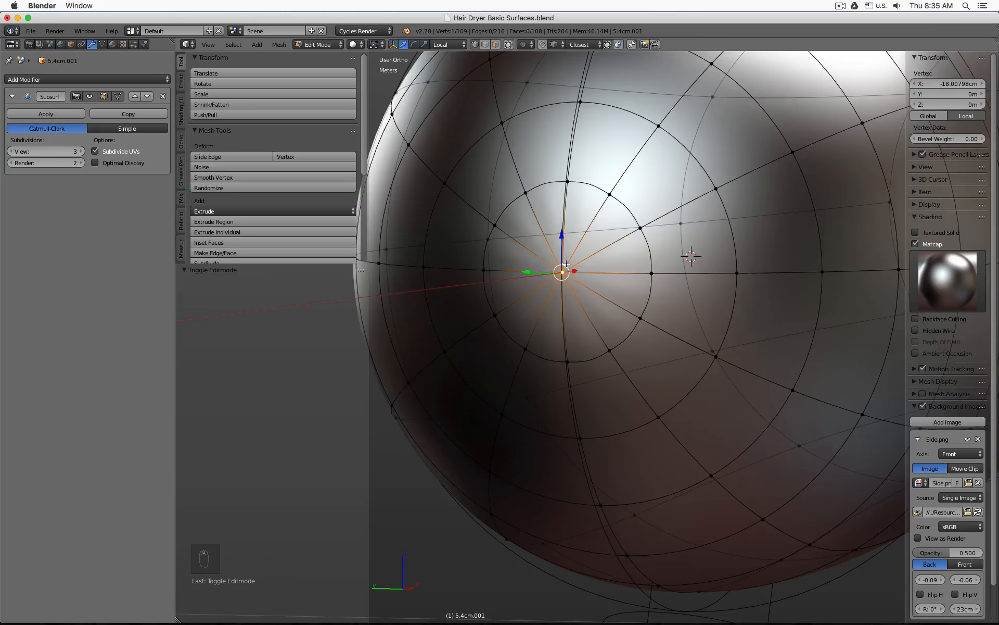
key("KP_3")
key("KP_1")
scroll(421, 250, "up", 3)
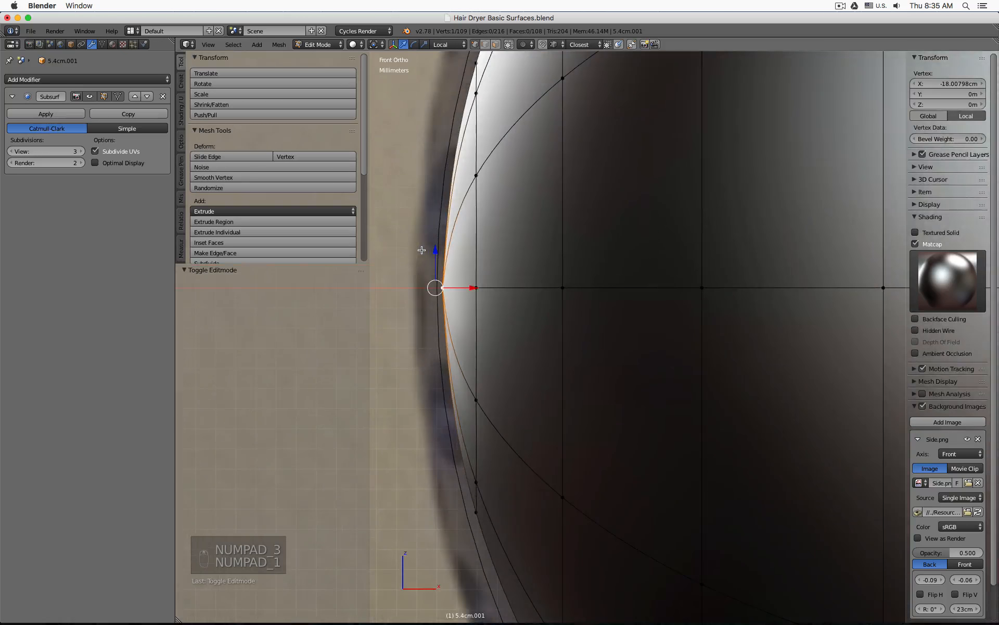
key("shift+s")
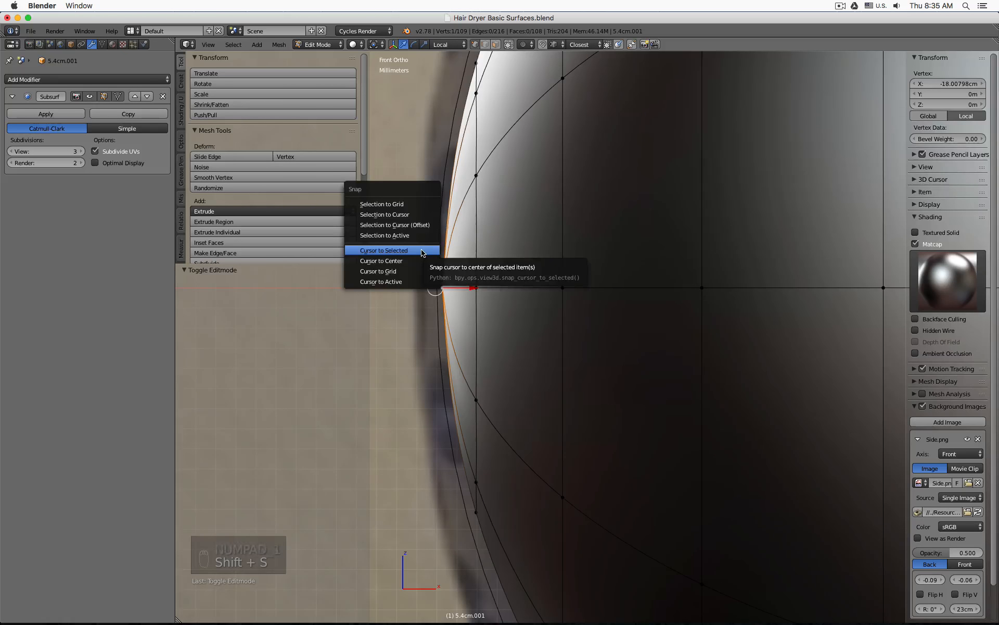
left_click(422, 250)
middle_click_drag(422, 250, 454, 259)
key("x")
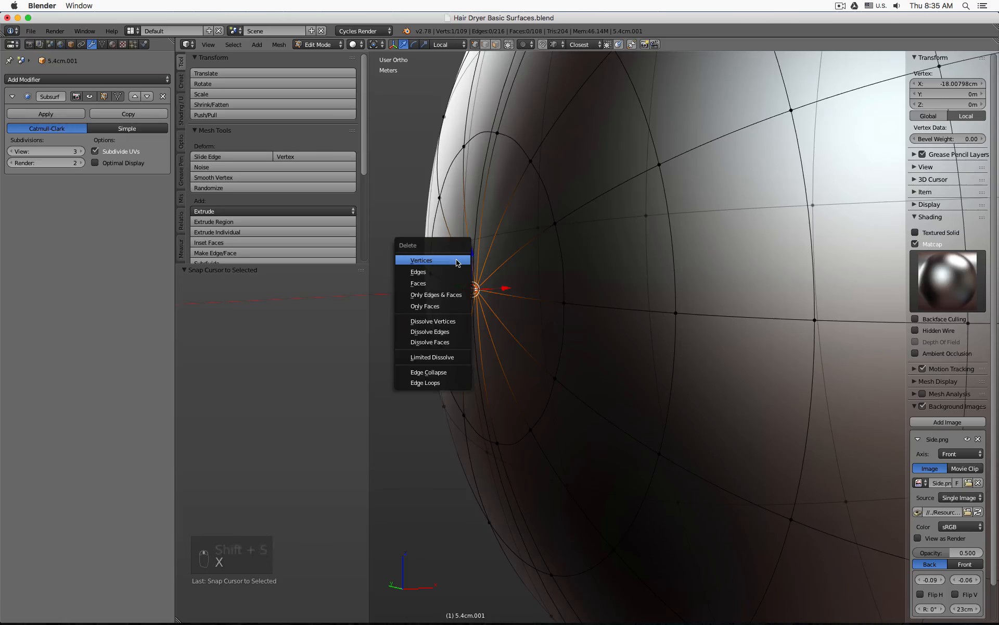
left_click(456, 260)
Step: Extrude the edge loop around the pole opening and snap the new vertices to the 3D cursor
right_click(534, 183, "alt")
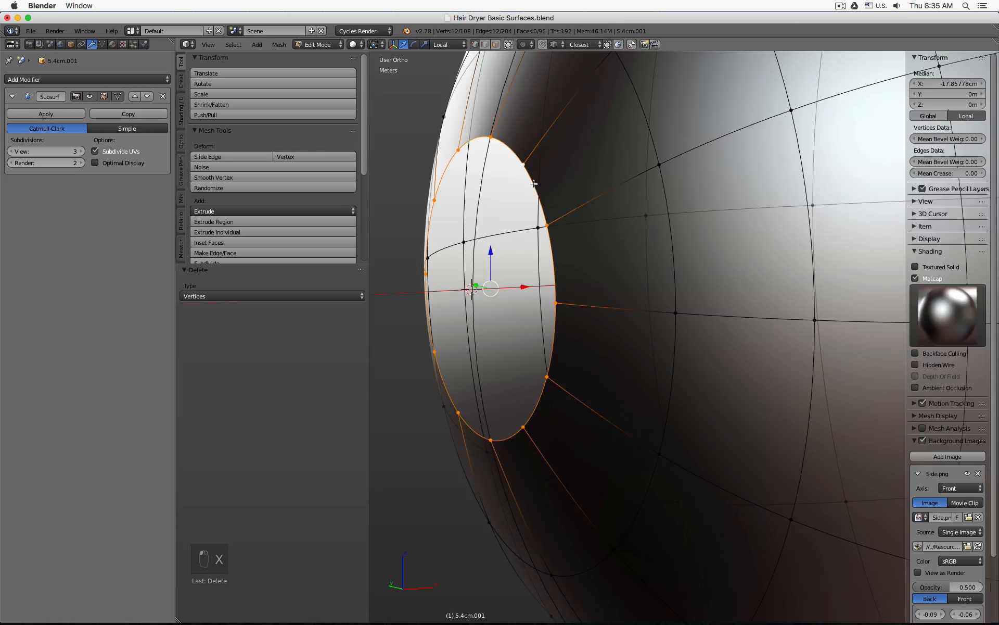
key("e")
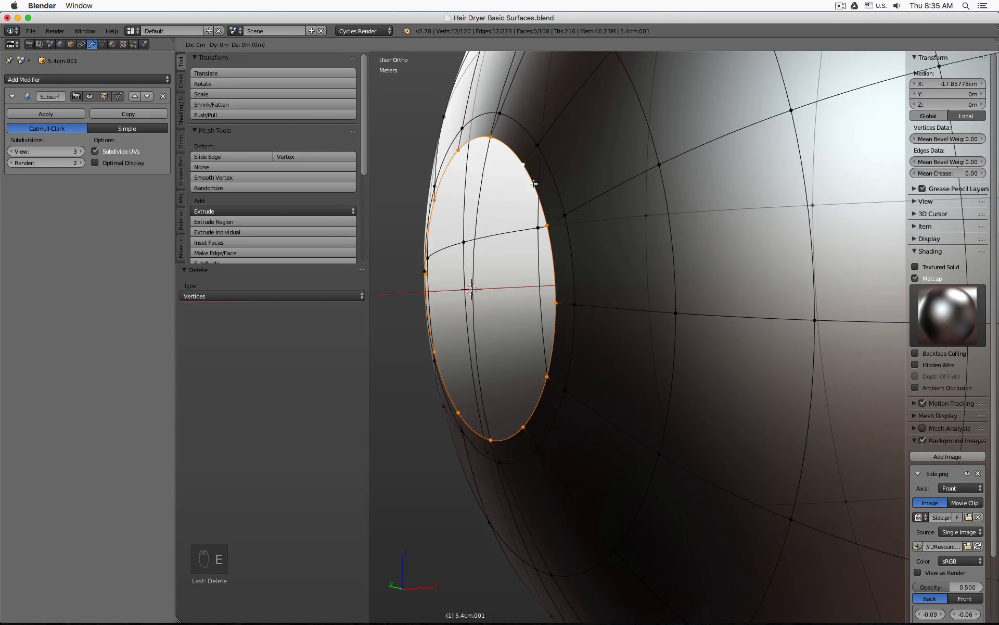
right_click(534, 184)
key("shift+s")
key("Tab")
key("KP_1")
key("Tab")
left_click_drag(544, 273, 557, 273)
right_click(557, 274)
middle_click_drag(554, 274, 582, 264)
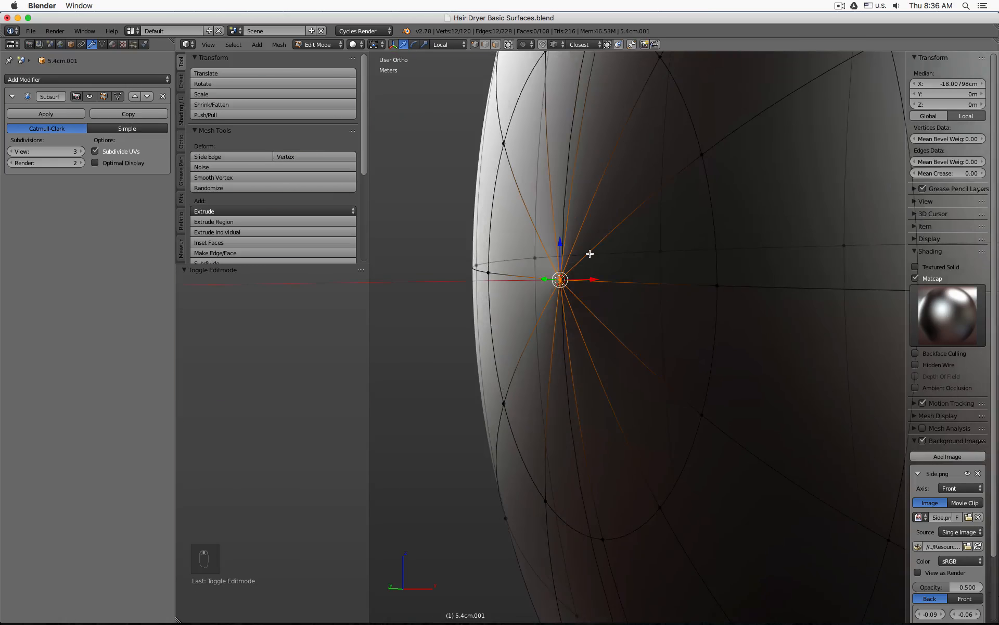
Step: Add one loop cut around the dome's pole and slide it fully to the pole with a factor of -1.000
key("ctrl+r")
left_click(595, 248)
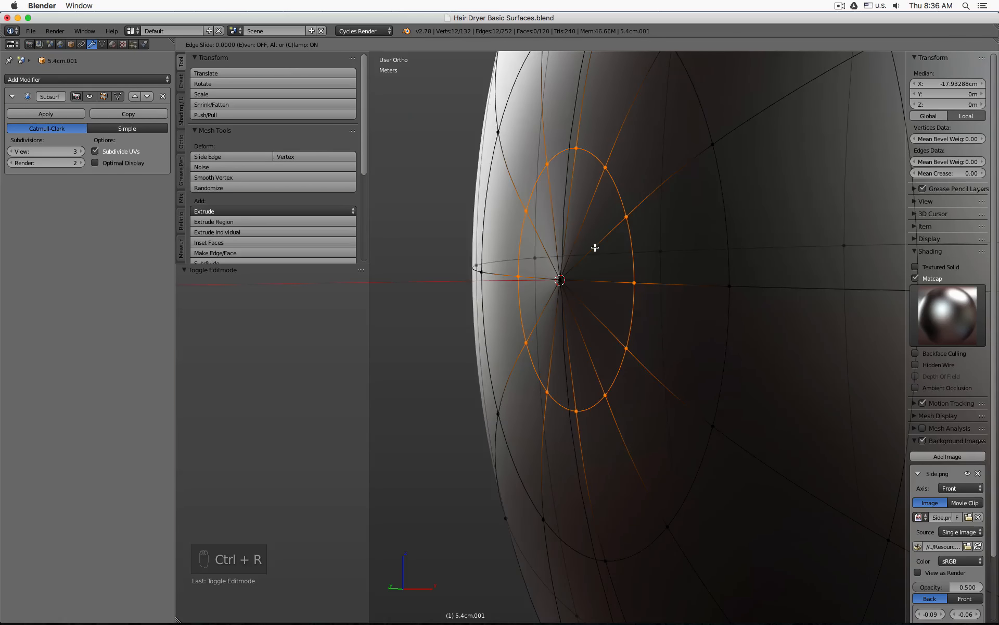
left_click(431, 360)
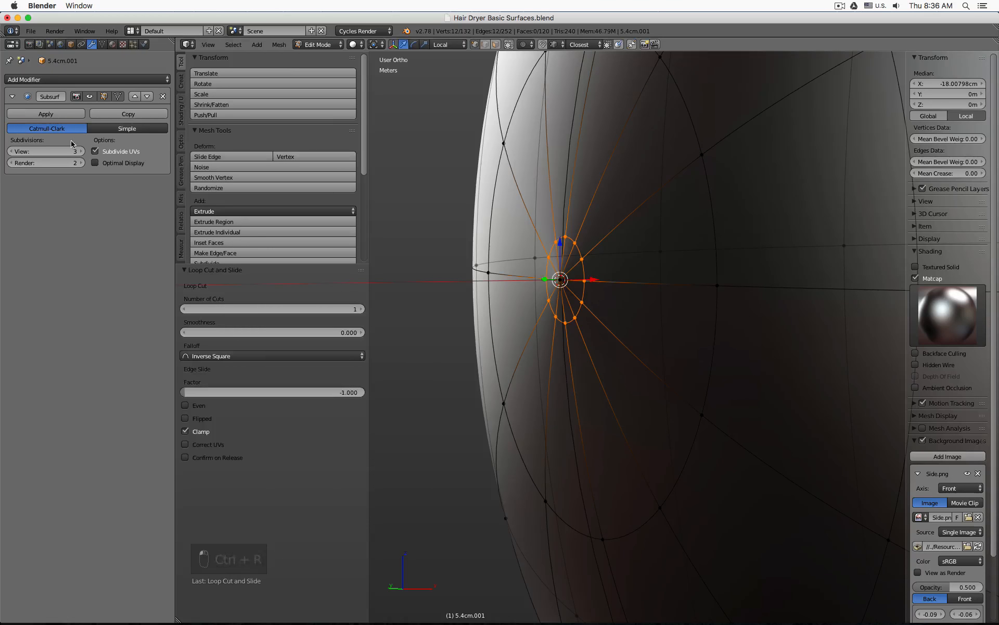
Step: Turn off the Subsurf modifier's edit cage display and try to scale the loop at the pole
left_click(117, 96)
left_click(116, 96)
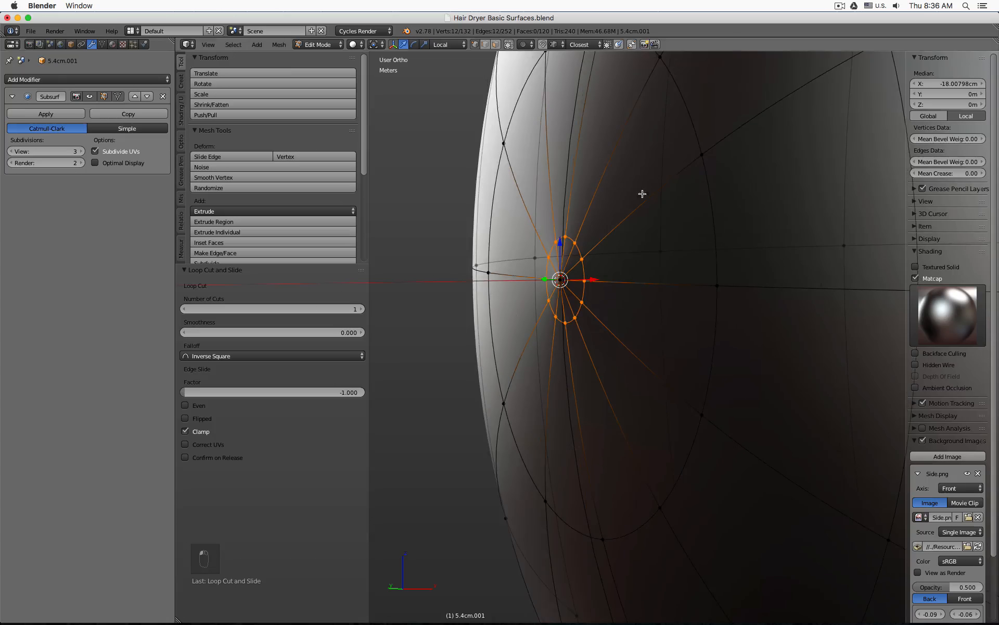
key("s")
right_click(580, 260)
key("s")
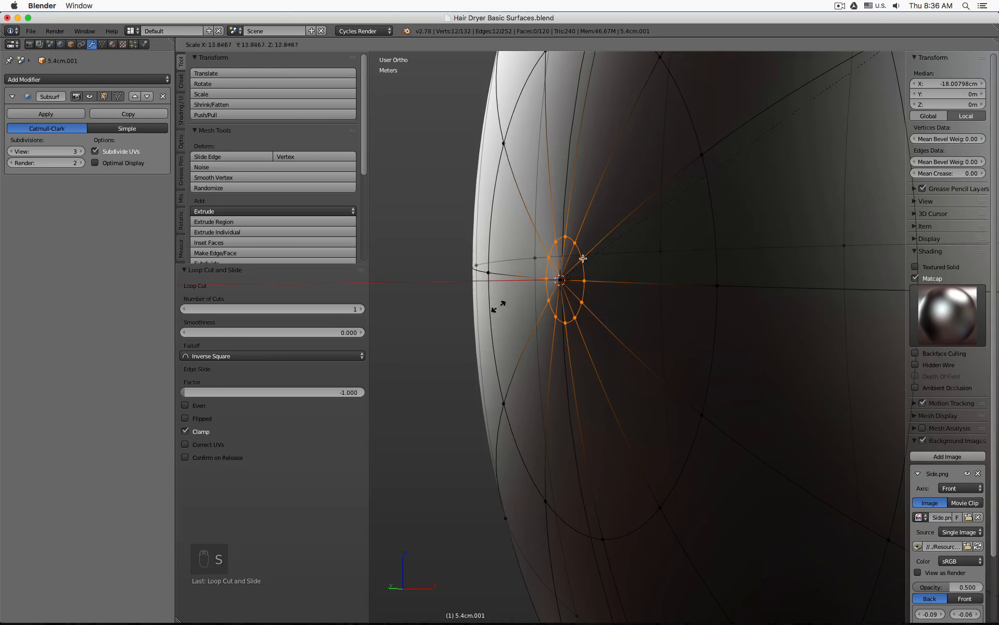
right_click(658, 233)
scroll(559, 267, "up", 5)
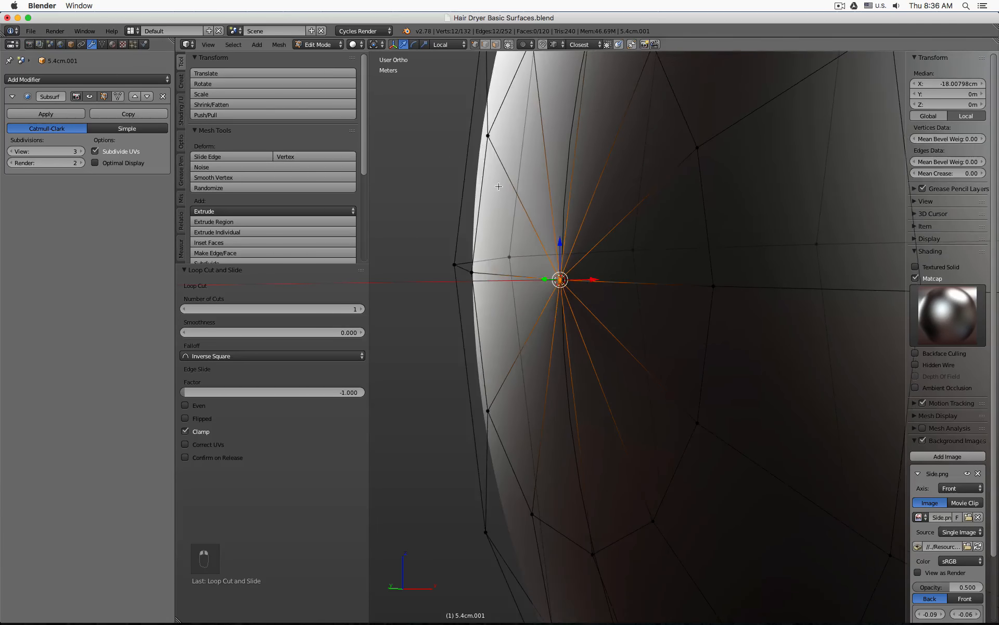
key("s")
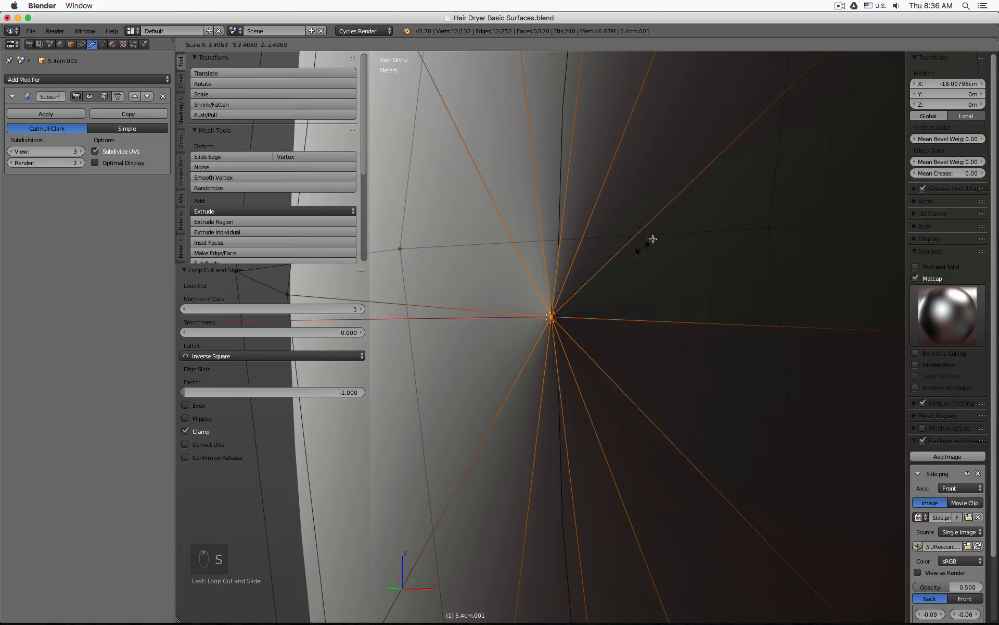
right_click(645, 242)
scroll(642, 245, "down", 3)
scroll(642, 245, "up", 3)
Step: Delete all the extruded and loop-cut vertices gathered at the dome's pole
key("a")
key("b")
left_click_drag(575, 273, 610, 301)
scroll(636, 264, "down", 5)
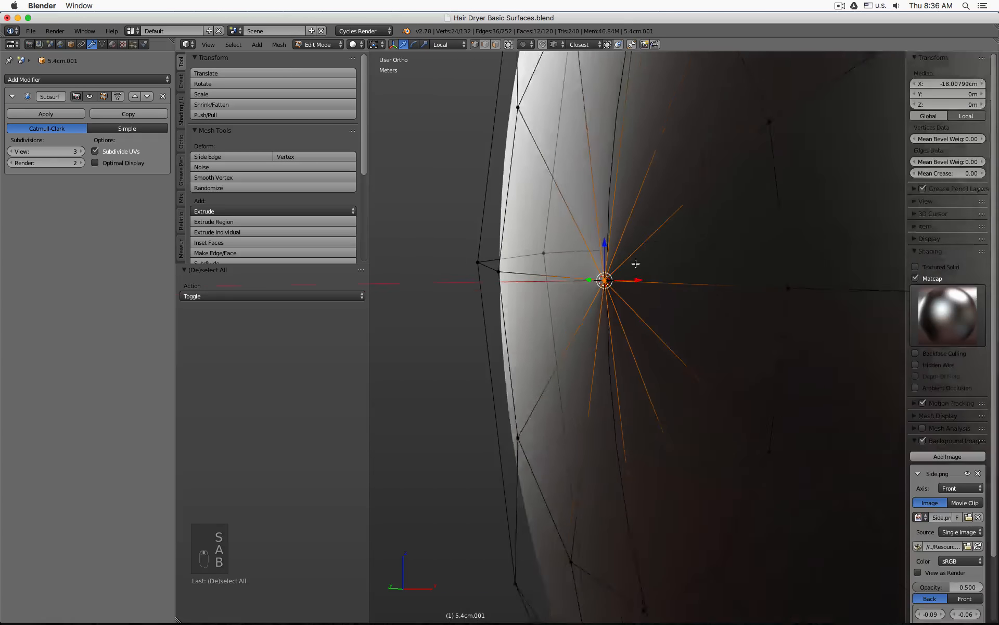
key("x")
left_click(636, 266)
Step: Extrude the edge loop around the dome's pole opening in place and scale the new loop to about 0.467
right_click(694, 143, "alt")
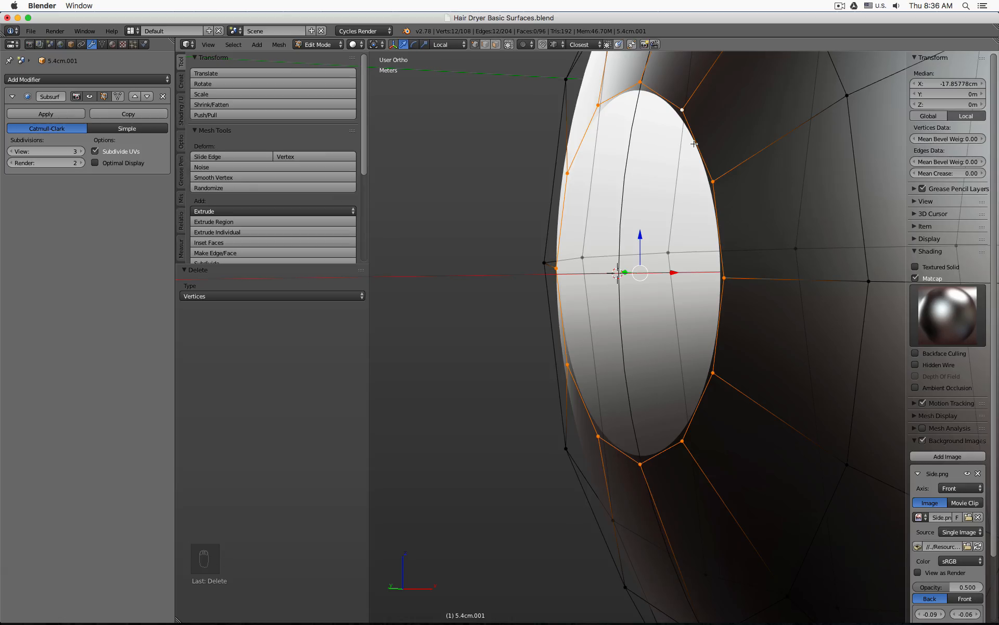
key("e")
right_click(695, 143)
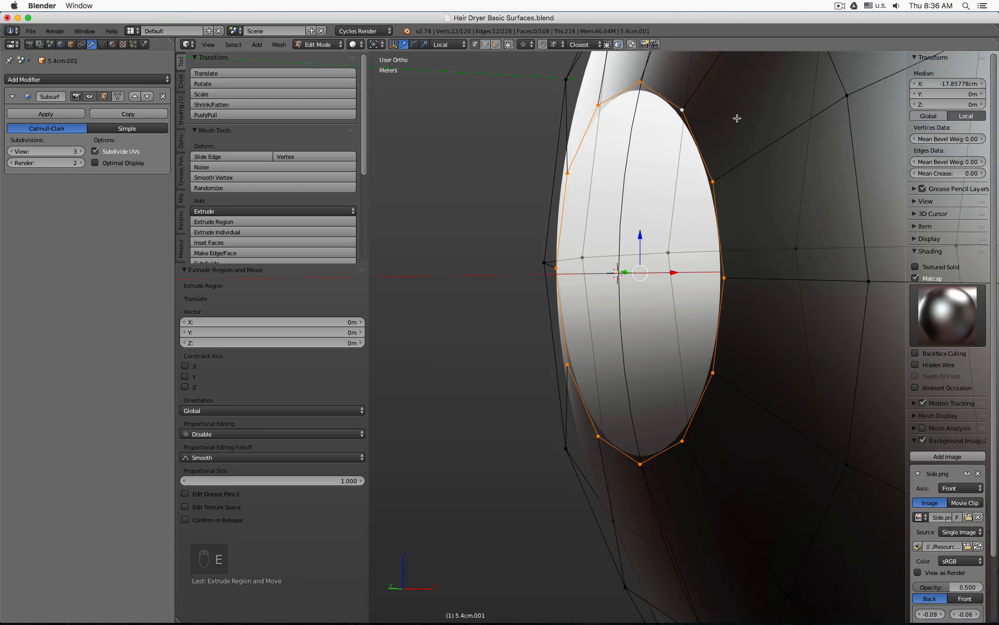
key("s")
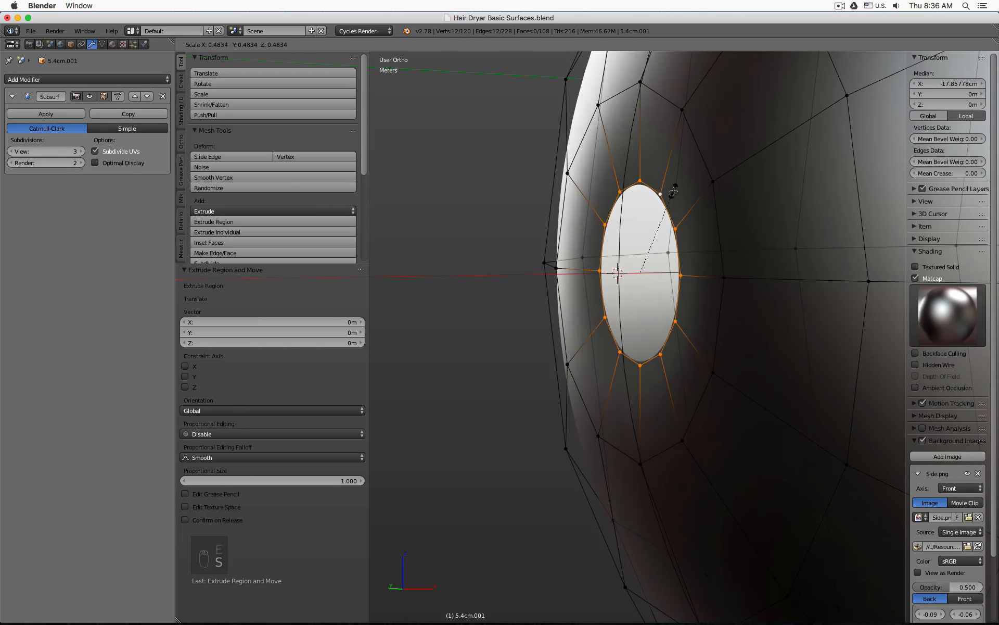
left_click(673, 194)
Step: Extrude the smaller pole loop in place and collapse the new vertices to the centre with a scale of 0
key("e")
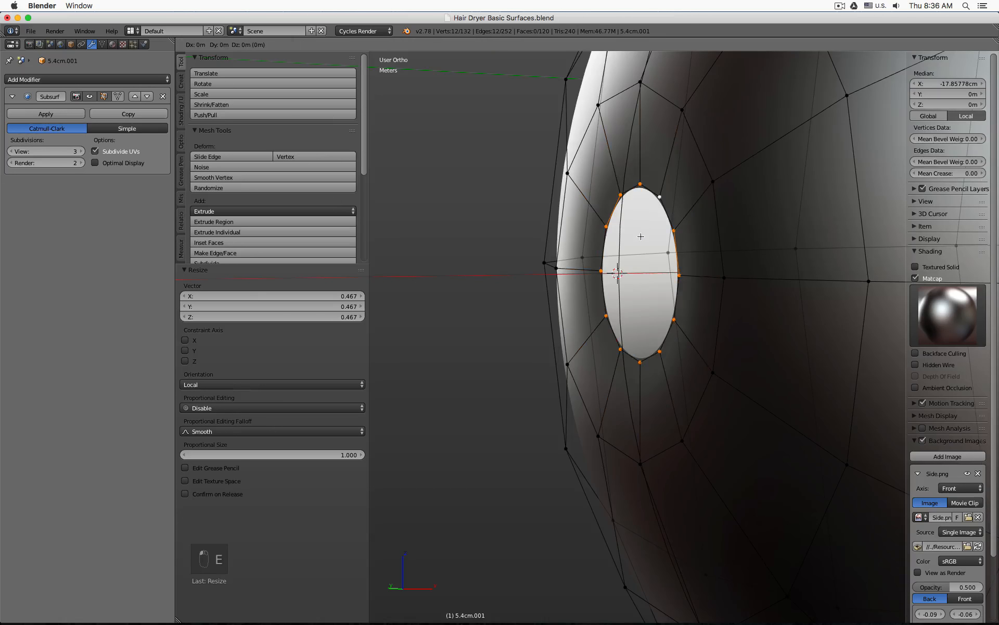
right_click(641, 236)
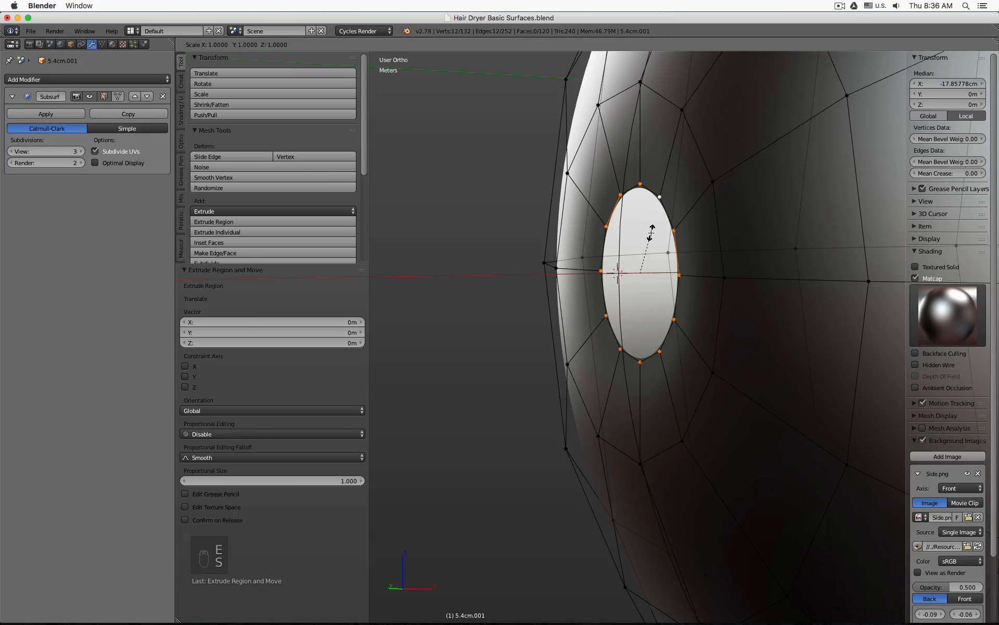
key("s")
key("0")
key("Return")
Step: Move the vertices around the dome's pole outward along X and turn on the Subsurf modifier's edit cage display
scroll(664, 216, "up", 3)
right_click(660, 186, "alt+shift")
key("KP_1")
scroll(650, 188, "down", 1)
left_click_drag(619, 276, 590, 276)
left_click(119, 97)
Step: Examine the closed dome's smoothness in Object Mode from an angle and against the reference image in front view
scroll(580, 263, "down", 4)
middle_click_drag(577, 262, 703, 183)
key("Tab")
key("Tab")
right_click(596, 230)
key("Tab")
key("KP_1")
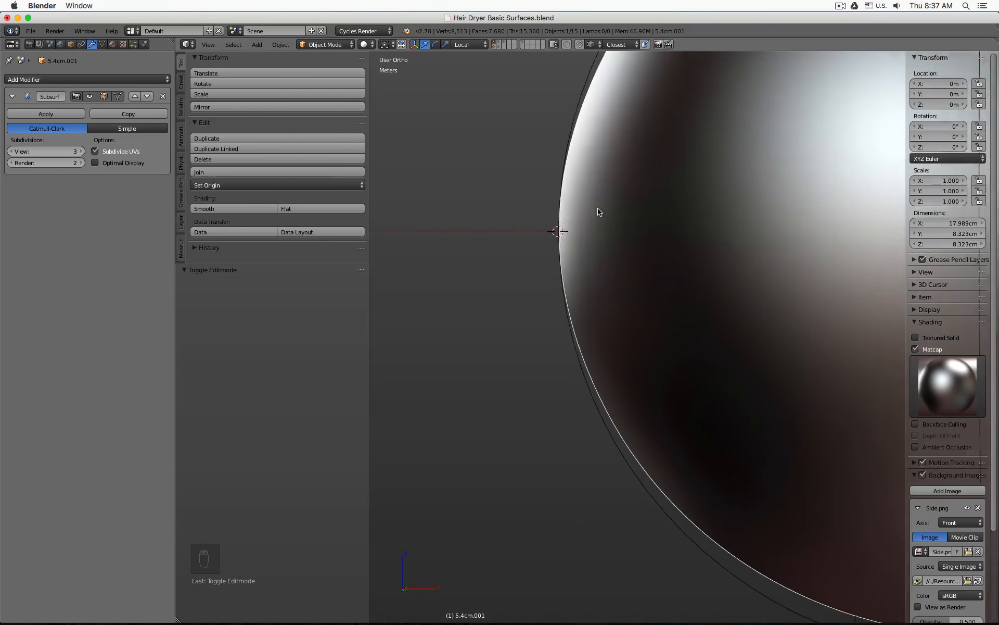
scroll(596, 214, "down", 5)
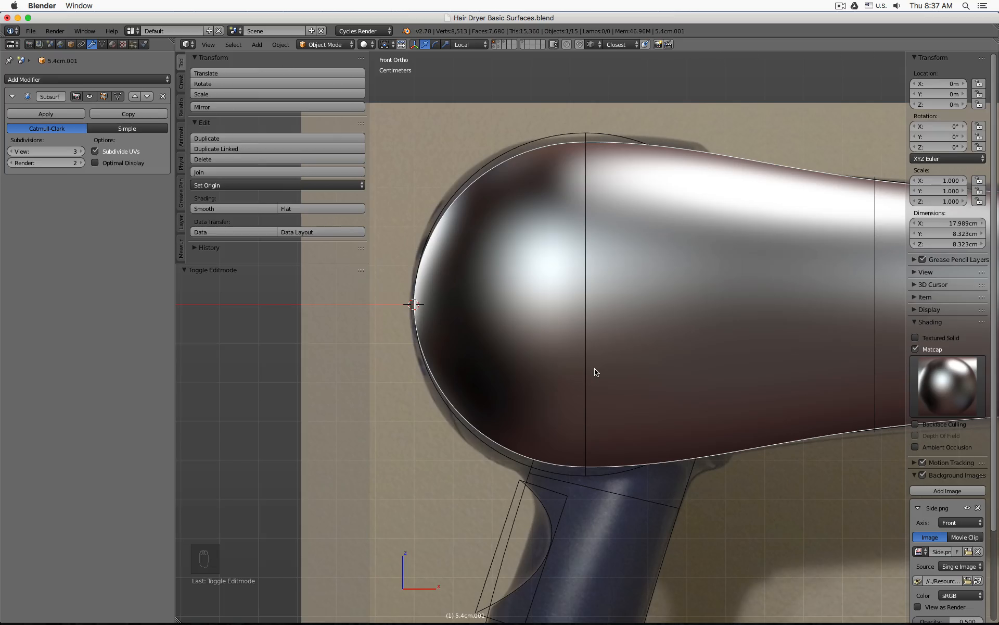
Step: Select all vertices of the rear dome up to its front edge loop and scale them to about 1.057
key("Tab")
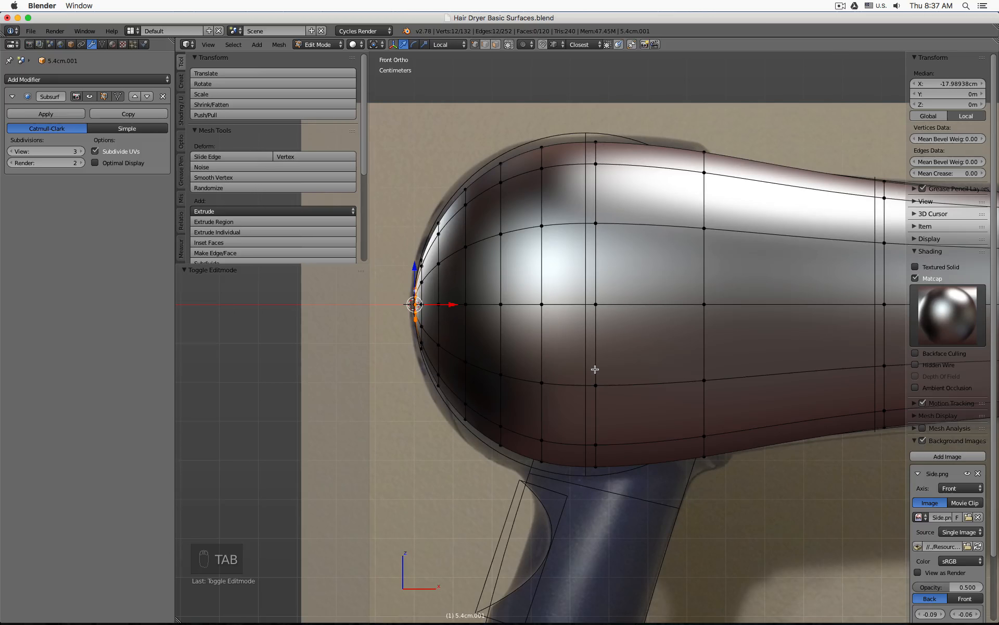
key("a")
key("b")
left_click_drag(387, 117, 632, 492)
key("s")
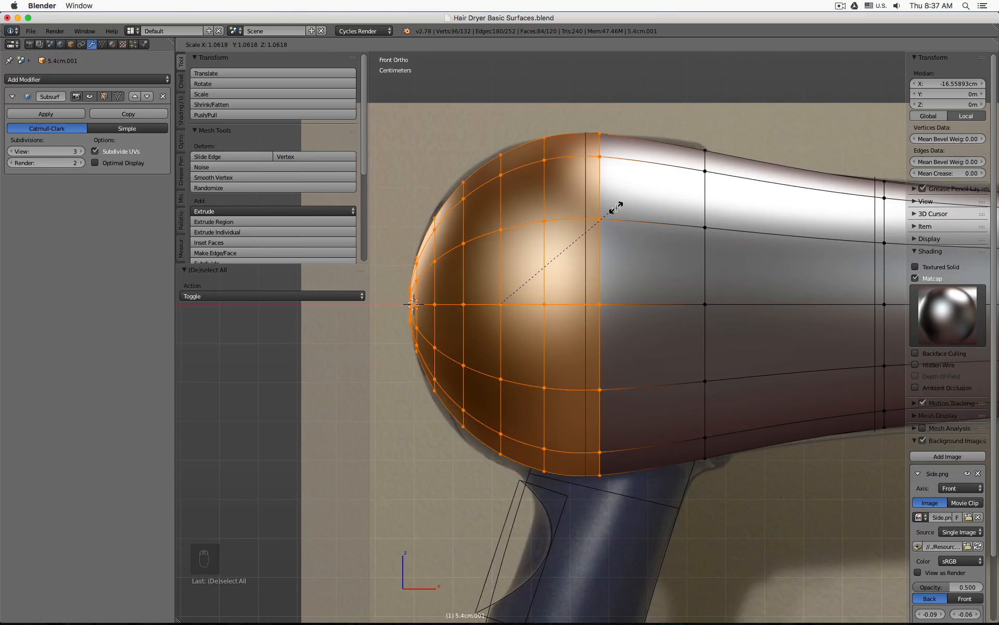
left_click(616, 208)
Step: Switch to wireframe display and move the dome's vertices along X by about 1.127 mm
key("KP_Decimal")
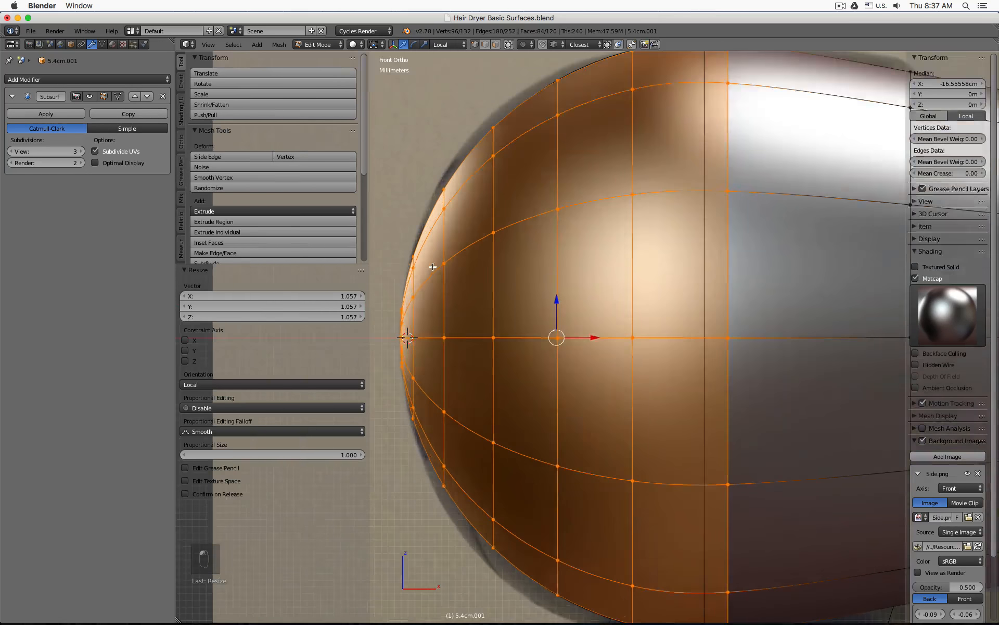
key("z")
scroll(487, 224, "up", 2)
key("g")
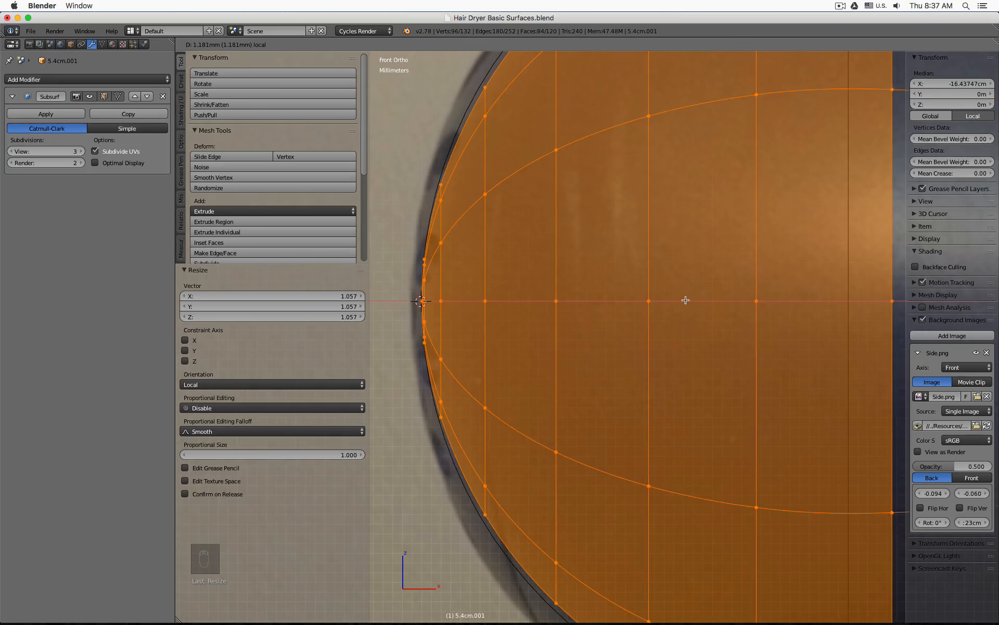
left_click(685, 301)
scroll(685, 300, "down", 3)
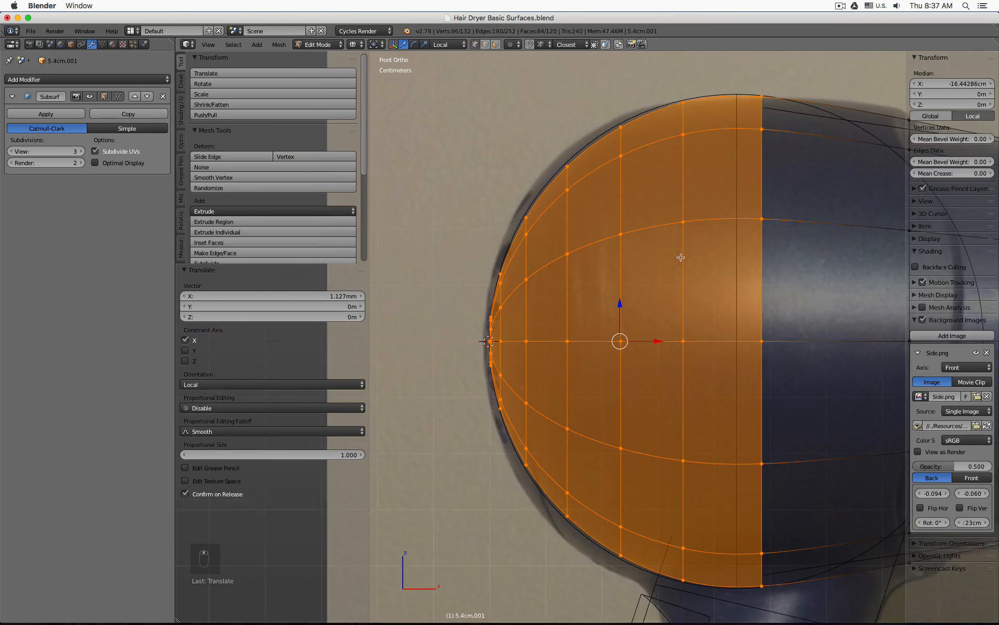
Step: Scale the dome along X to about 0.968 and move it back along X by about -1.02 mm
key("s")
key("x")
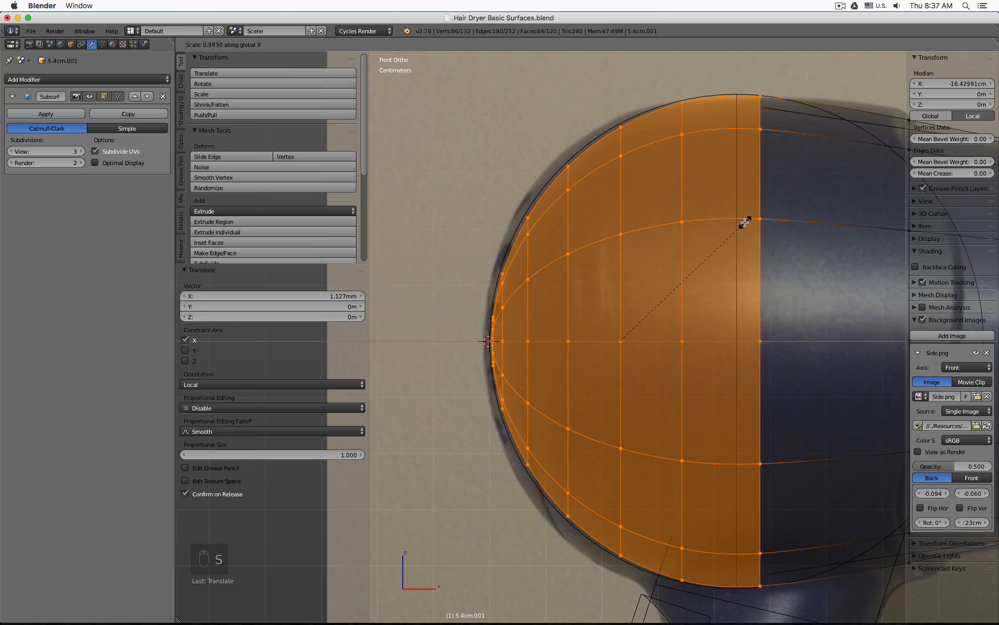
left_click(742, 223)
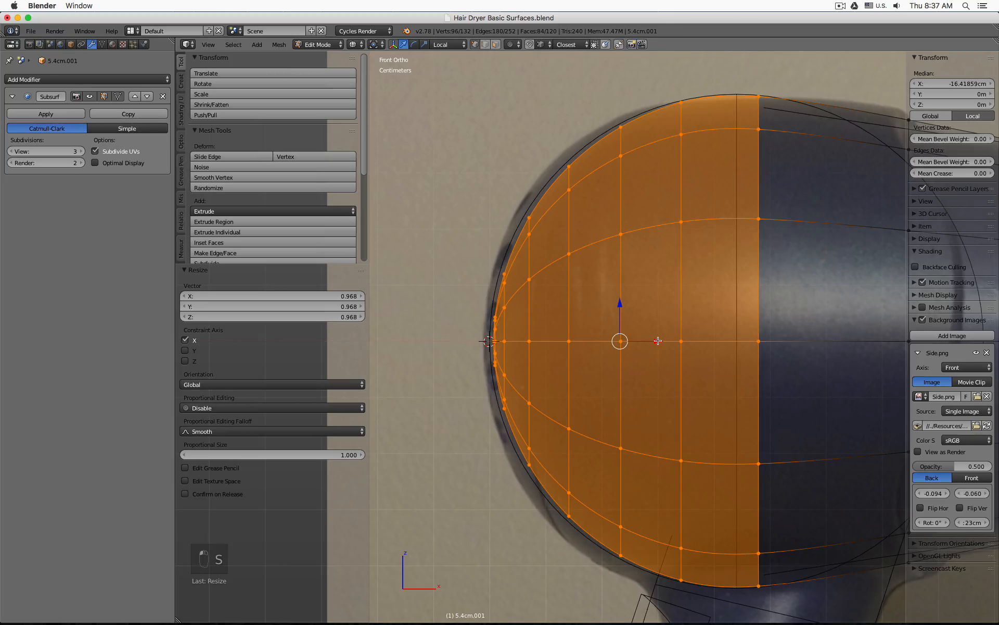
key("g")
key("x")
key("x")
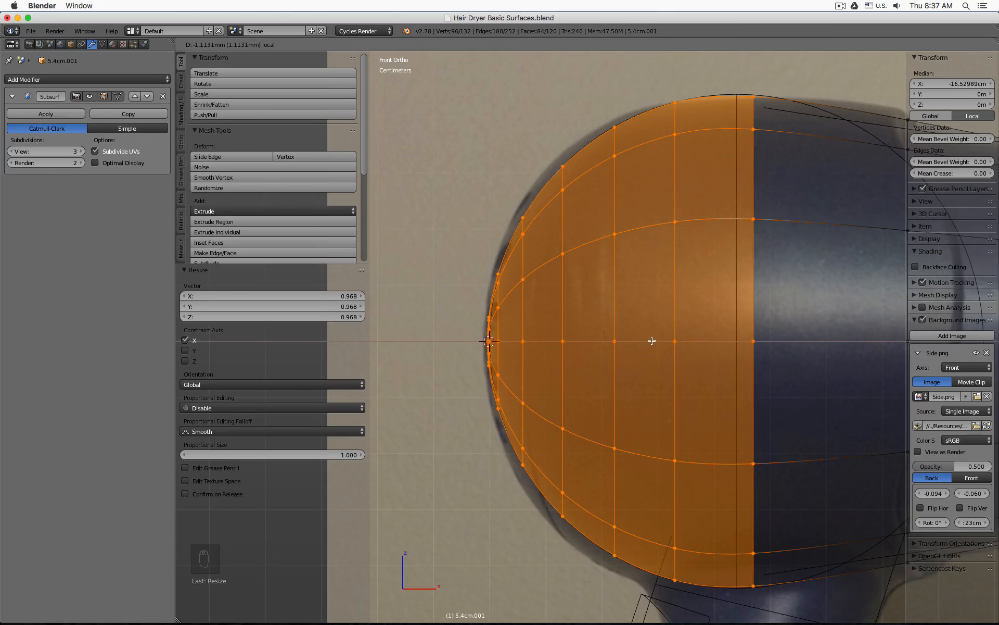
left_click(652, 340)
Step: Scale the dome along X to about 0.990, shift it about -0.186 mm along X, and return to solid display in Object Mode
key("s")
key("x")
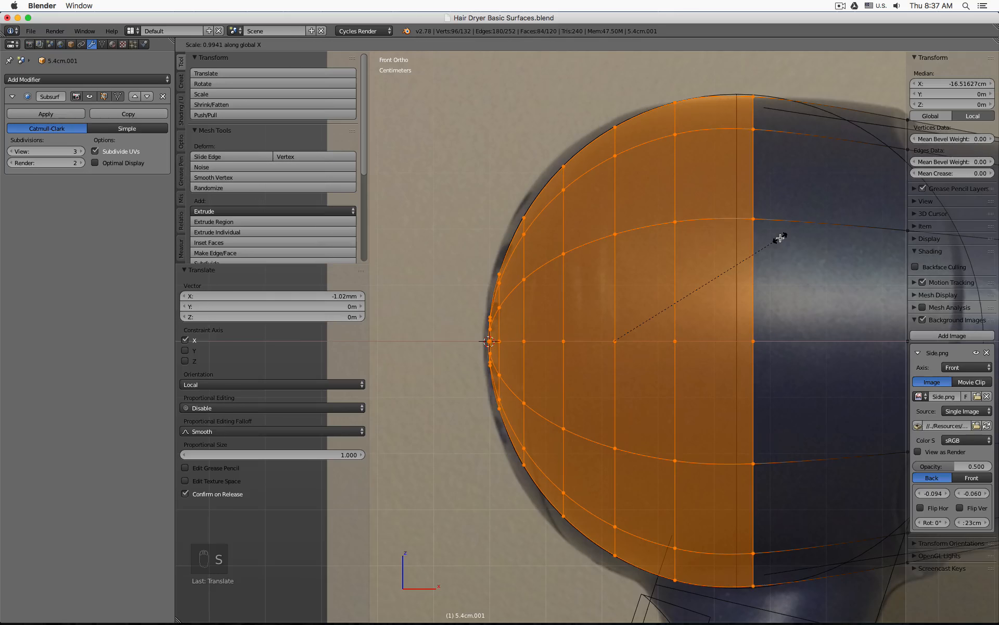
left_click(779, 237)
key("g")
key("x")
key("x")
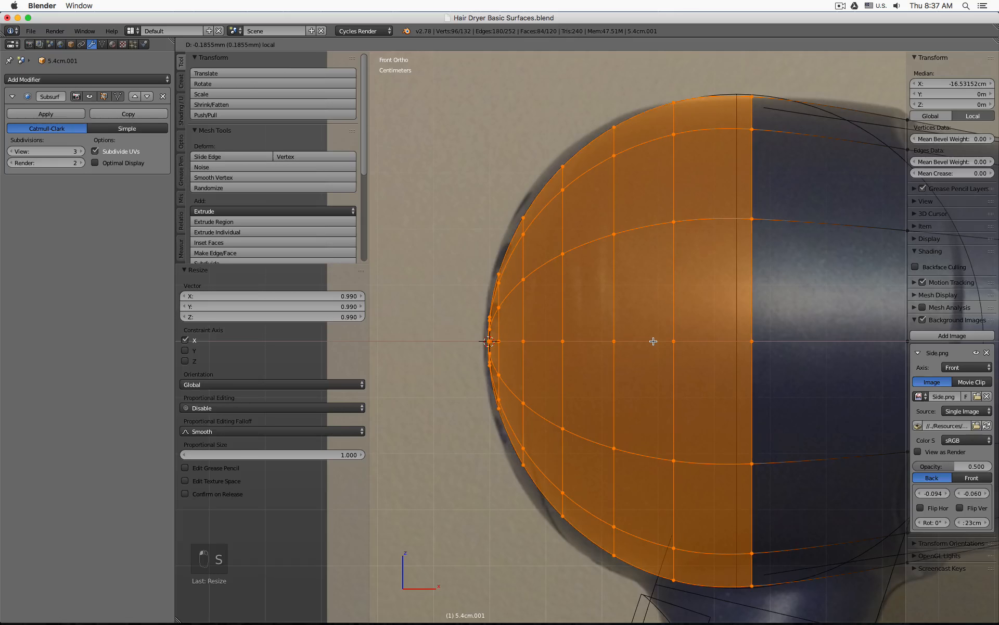
left_click(653, 341)
scroll(653, 341, "down", 2)
key("z")
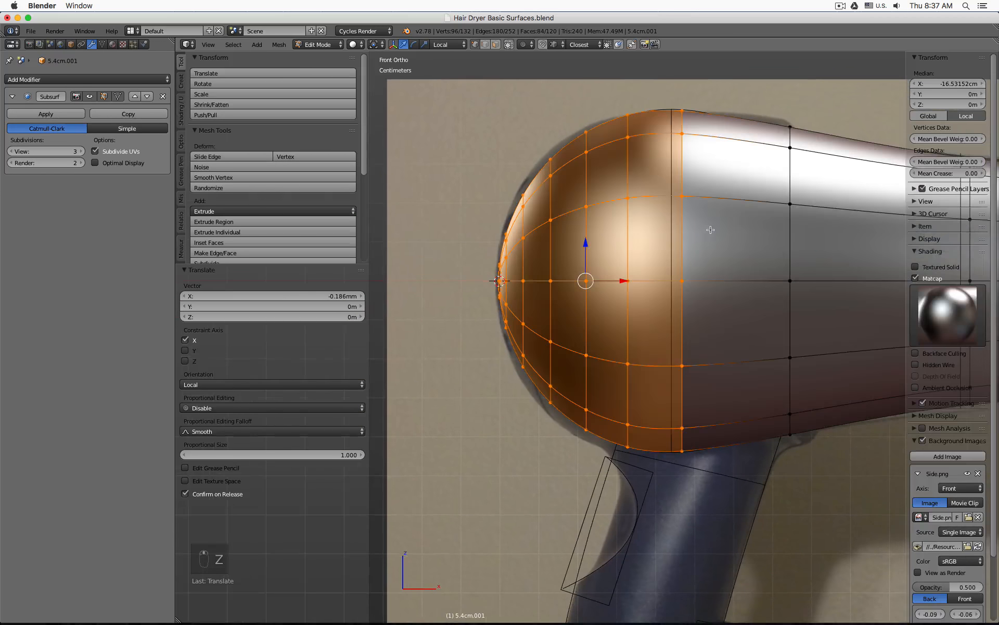
key("Tab")
Step: Turn on Optimal Display in the body's Subsurf modifier
scroll(752, 220, "down", 3)
right_click(723, 156)
key("z")
key("z")
right_click(828, 233)
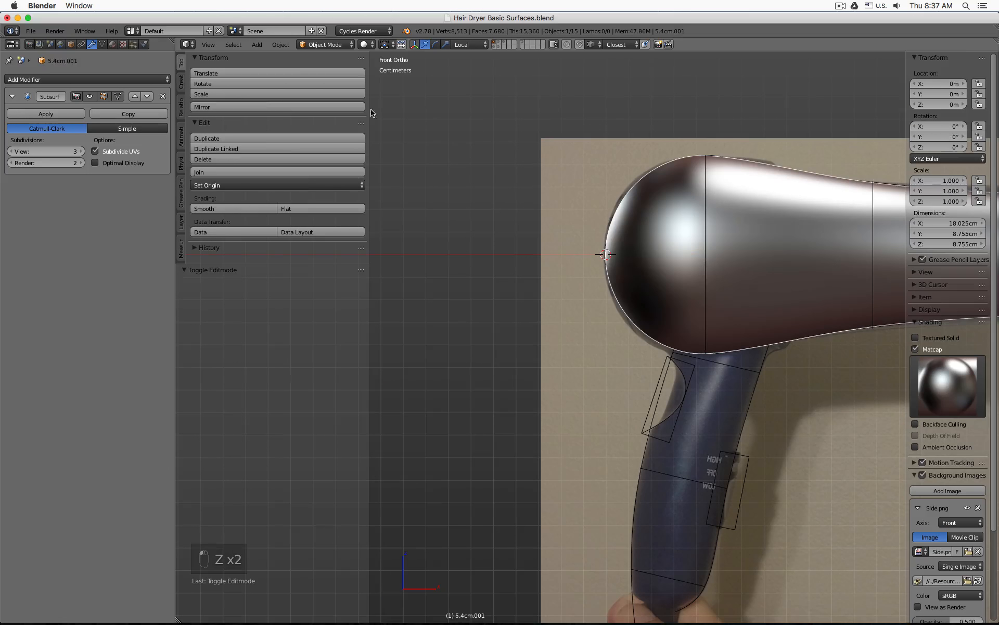
left_click(95, 163)
middle_click_drag(787, 212, 633, 199, "shift")
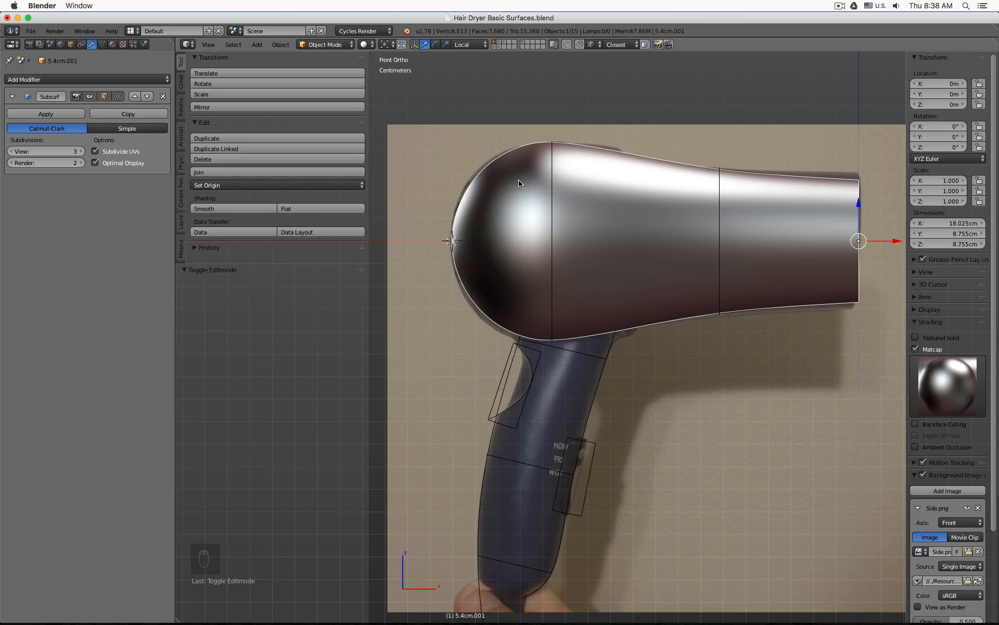
Step: Hide the tool shelf and move the body object to layer 2
key("super")
key("t")
key("m")
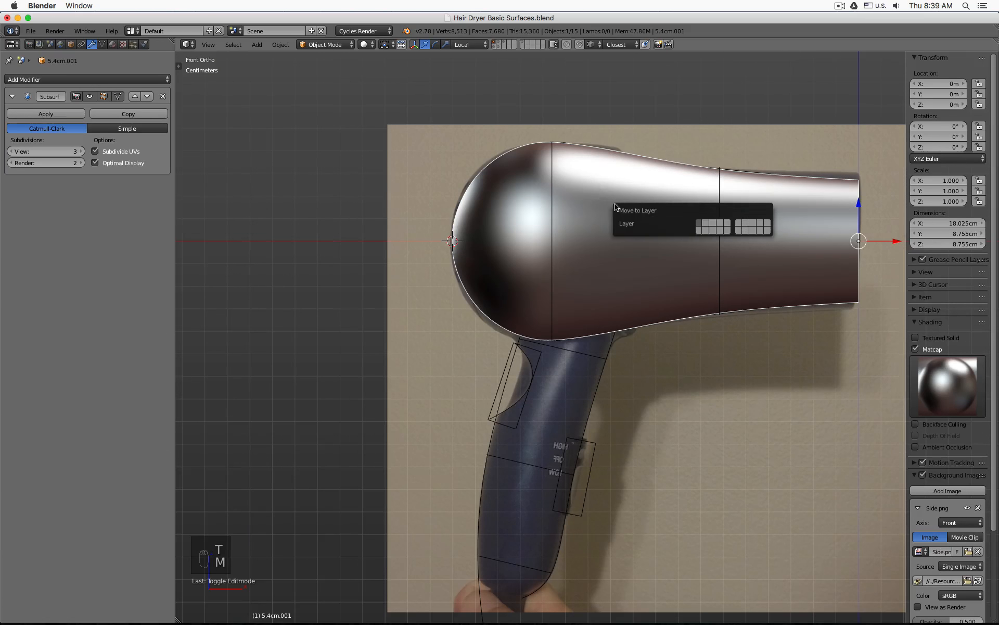
key("2")
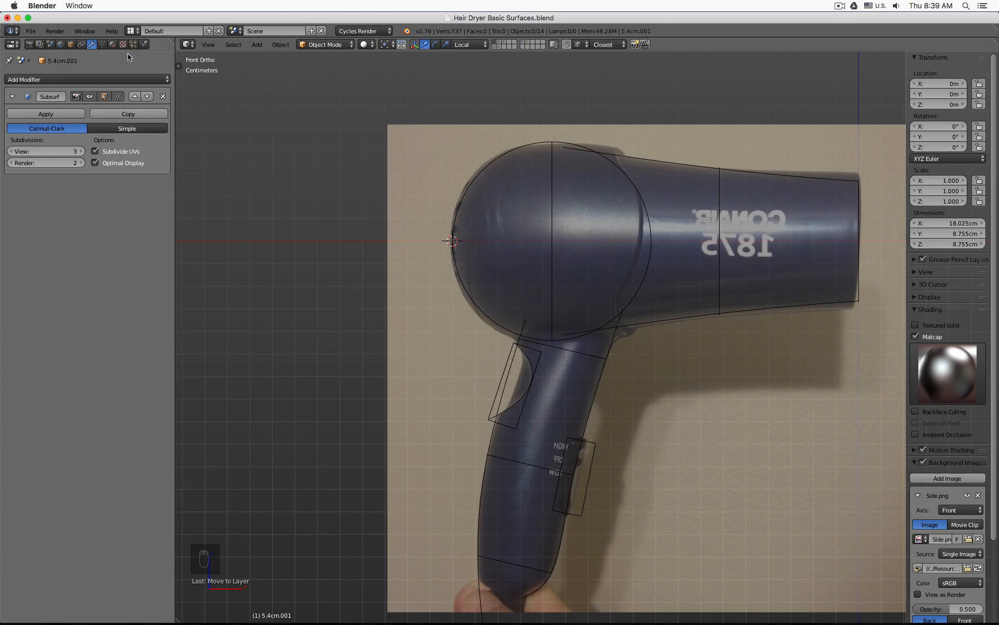
left_click(96, 78)
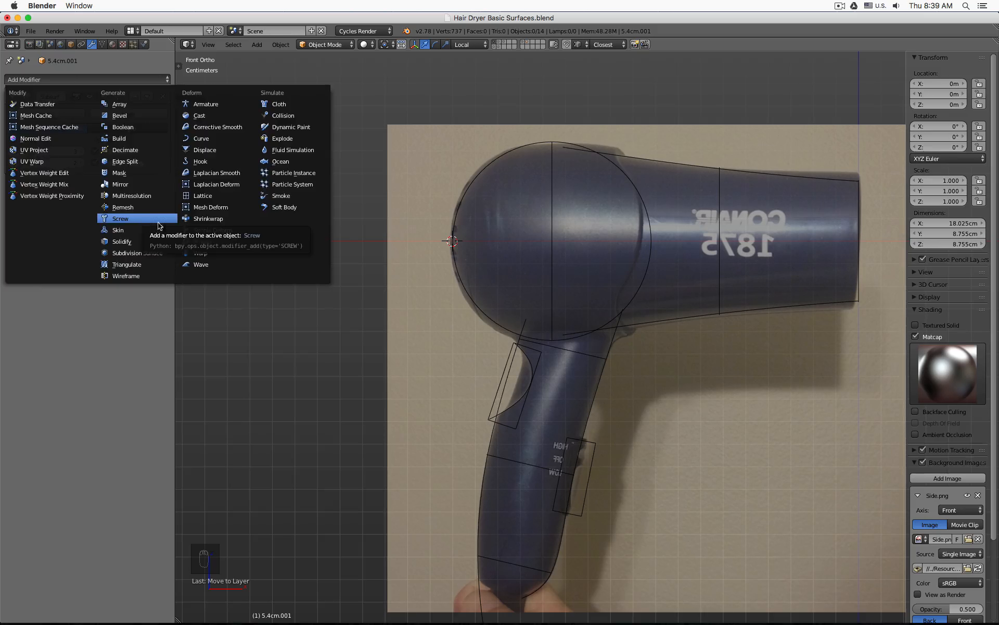
key("ctrl+3")
middle_click_drag(434, 291, 364, 308, "shift")
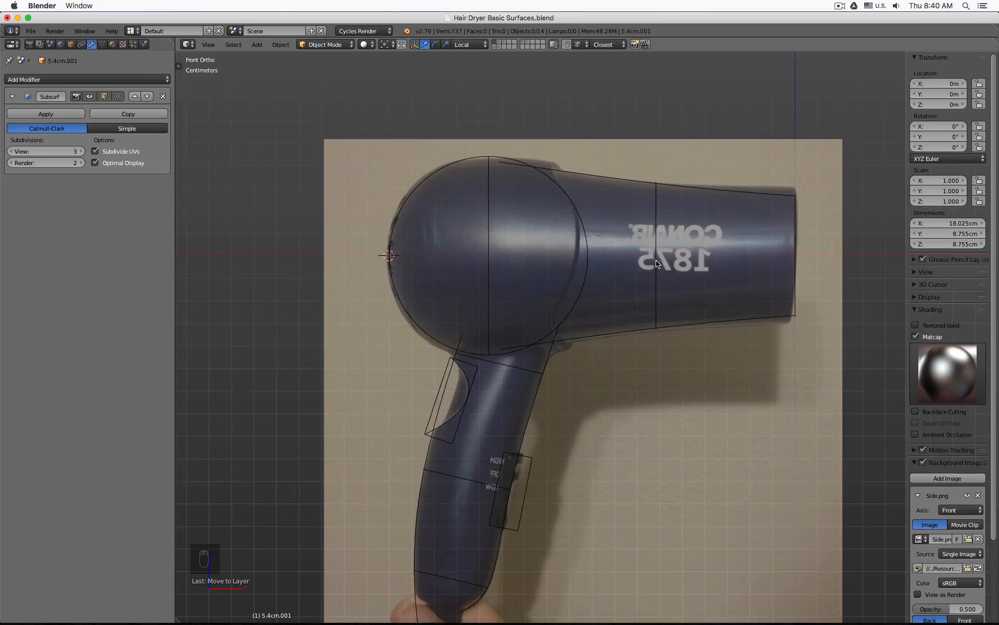
middle_click_drag(389, 255, 626, 271)
Step: Add a mesh plane at the 3D cursor in front view and scale its mesh down to about 9.3 cm wide
key("KP_1")
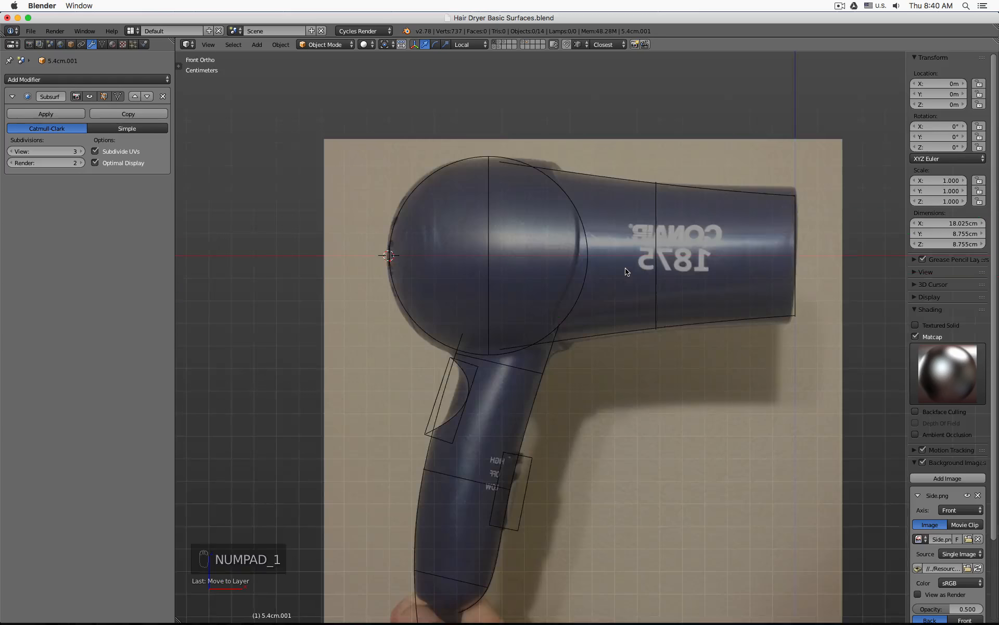
key("KP_3")
key("KP_1")
key("shift+a")
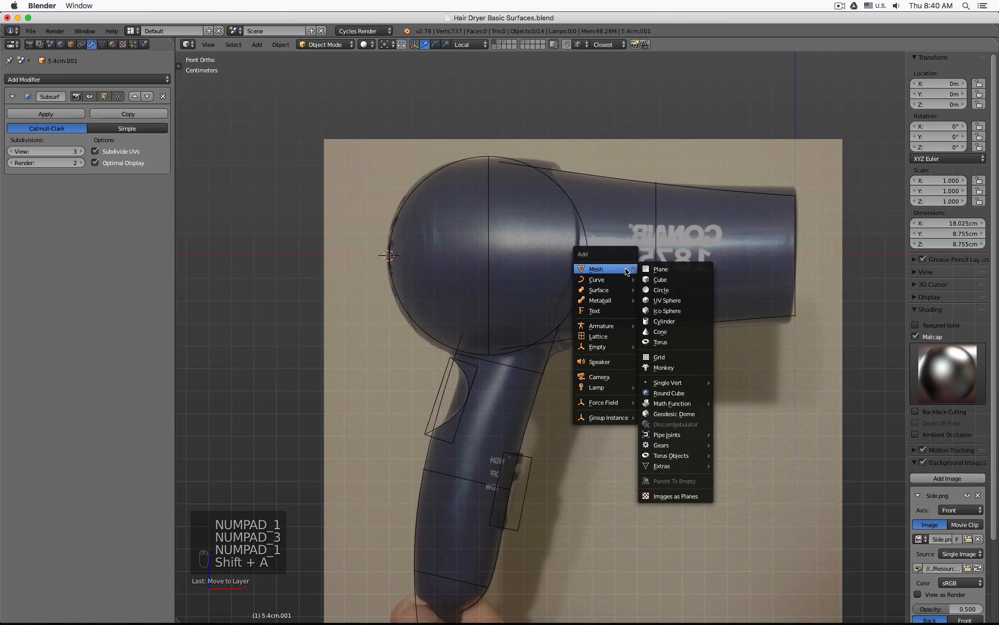
left_click(664, 270)
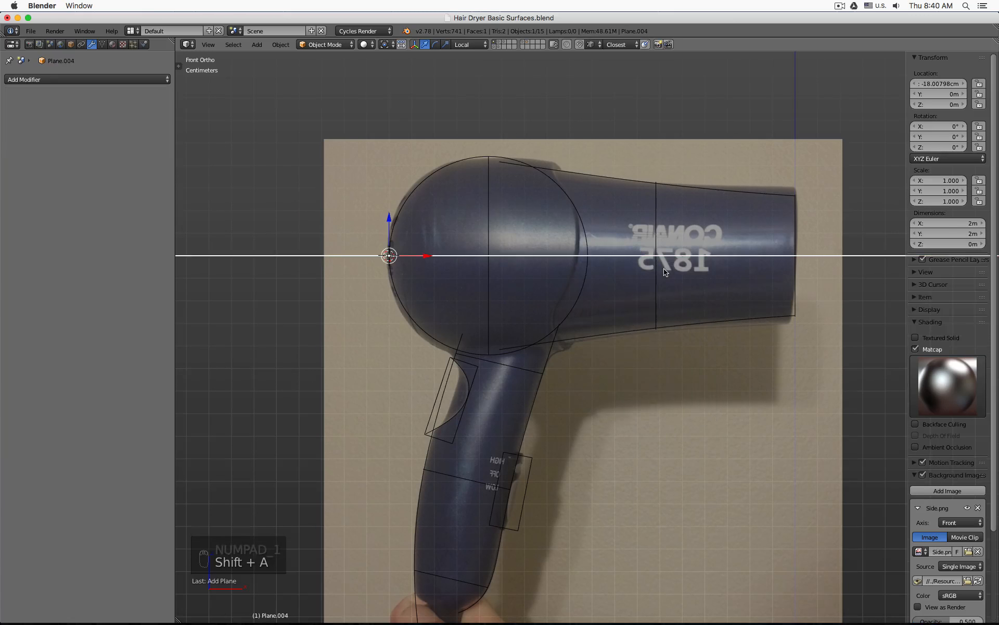
key("Tab")
key("s")
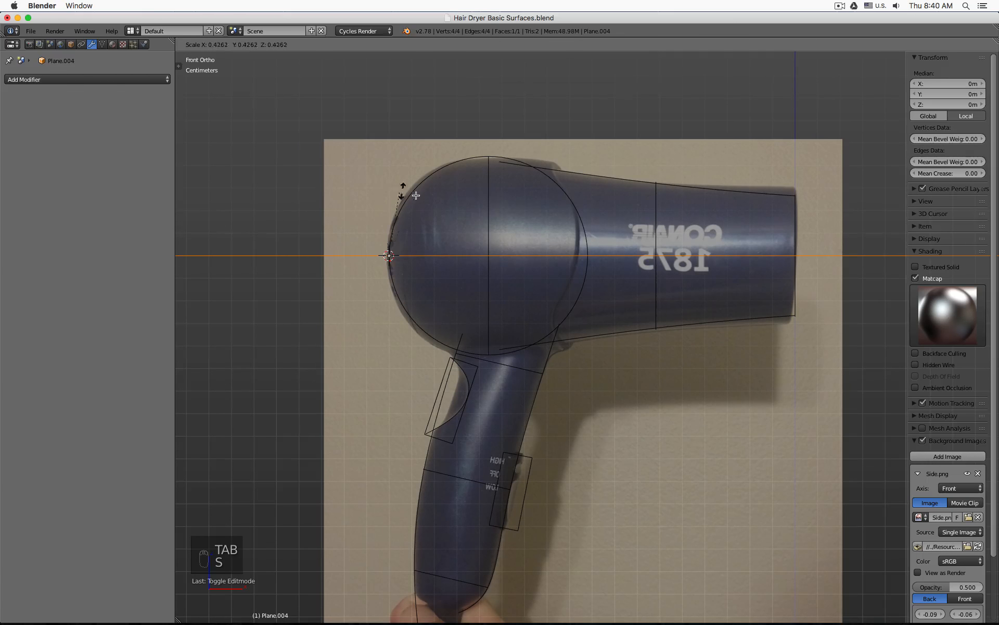
key("s")
key("s")
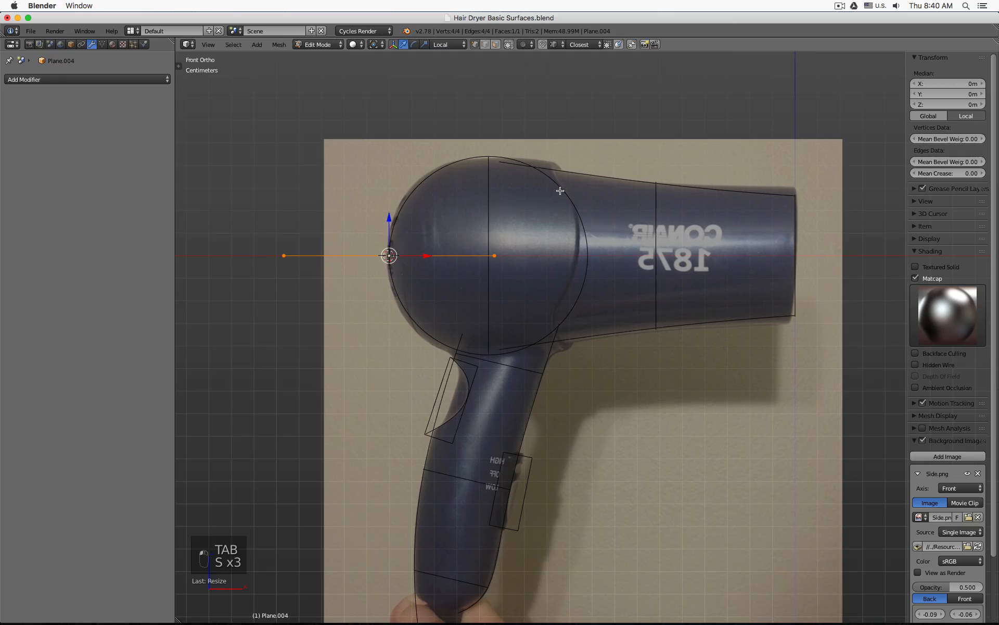
Step: Rotate the plane's mesh 90 degrees about X so it faces the front view
key("r")
key("x")
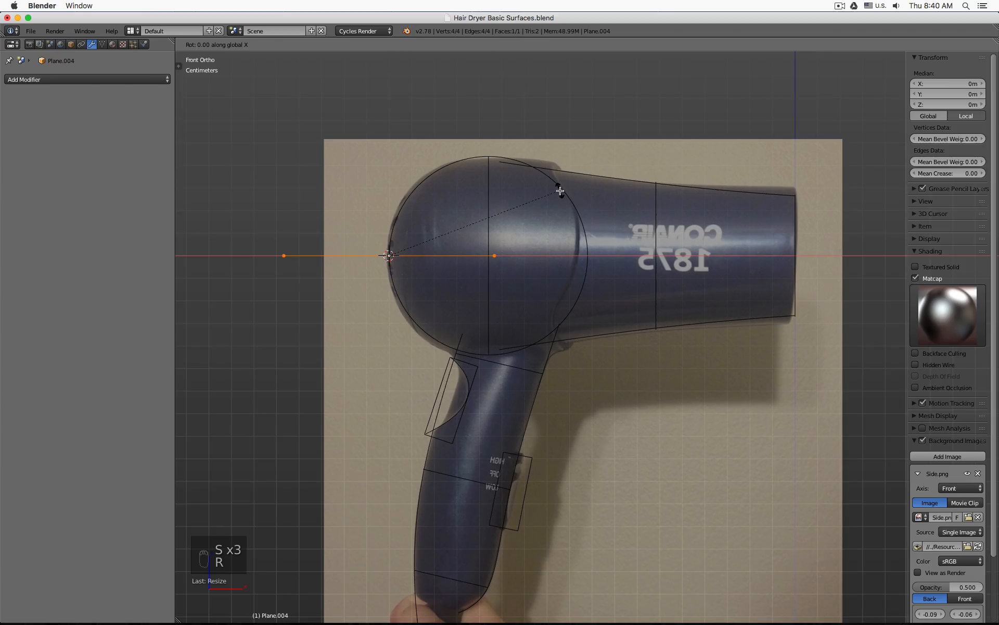
key("9")
key("0")
key("Return")
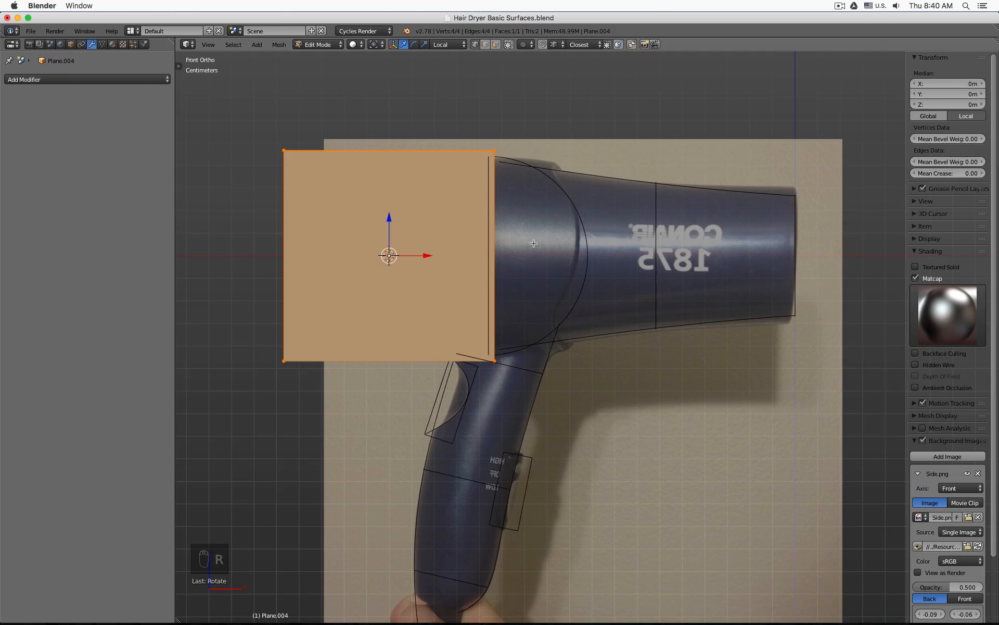
Step: Set the pivot point to the 3D cursor and scale the plane's two lower vertices to 0 along Z
right_click(503, 363)
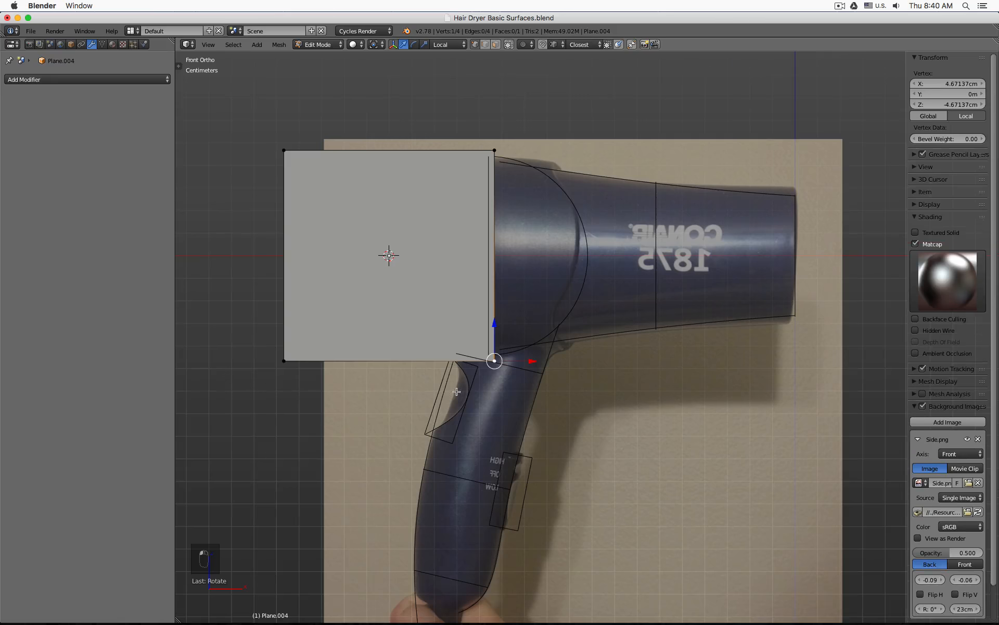
right_click(286, 371, "shift")
left_click(377, 45)
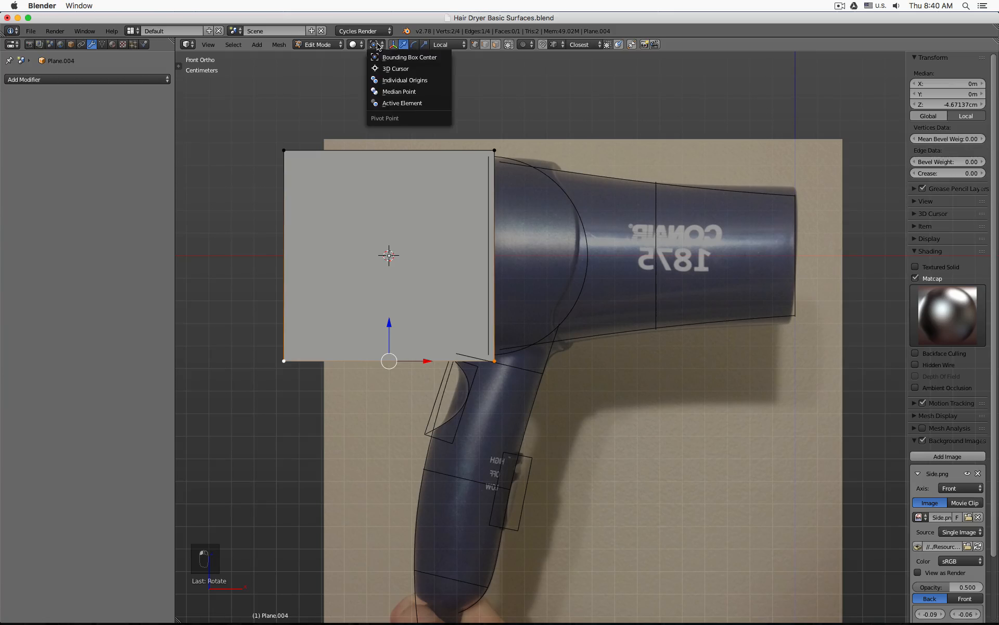
left_click(416, 72)
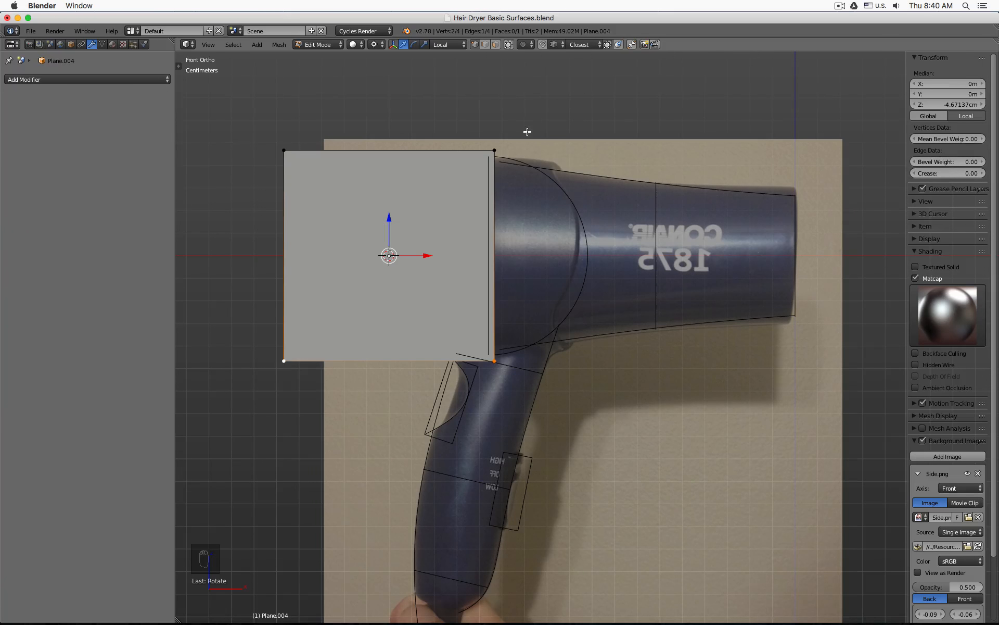
key("s")
key("z")
key("0")
key("Return")
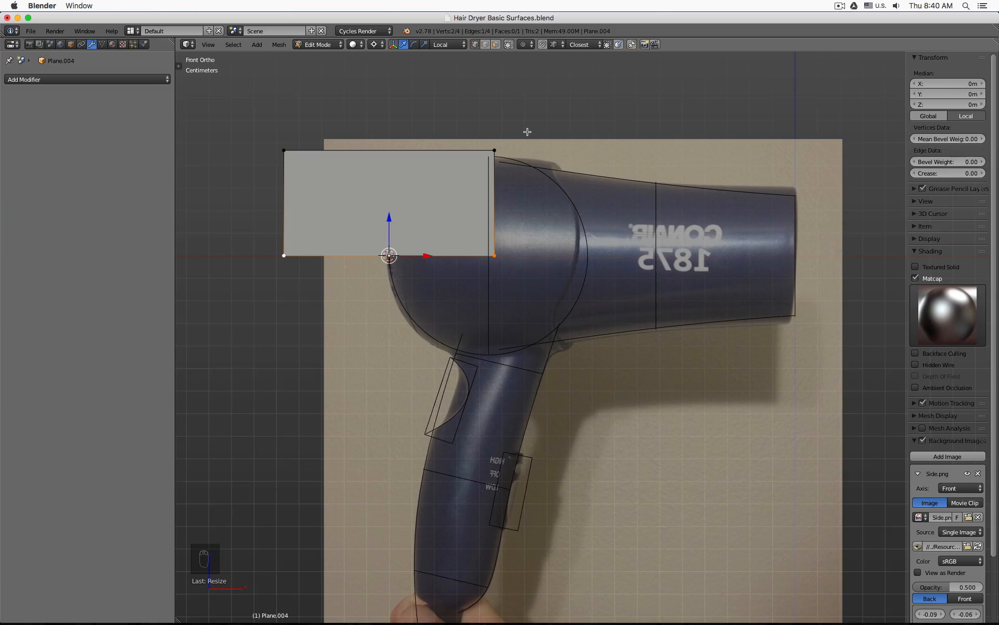
Step: Delete the plane's lower edge and move its lower vertex nearest the nozzle to the upper corner of the nozzle's end
key("x")
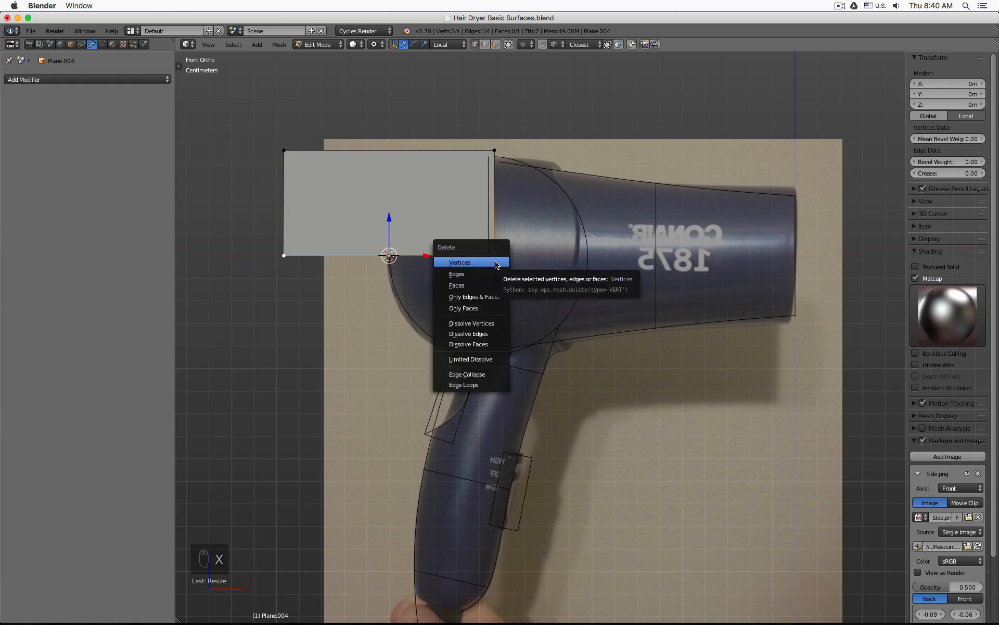
left_click(496, 272)
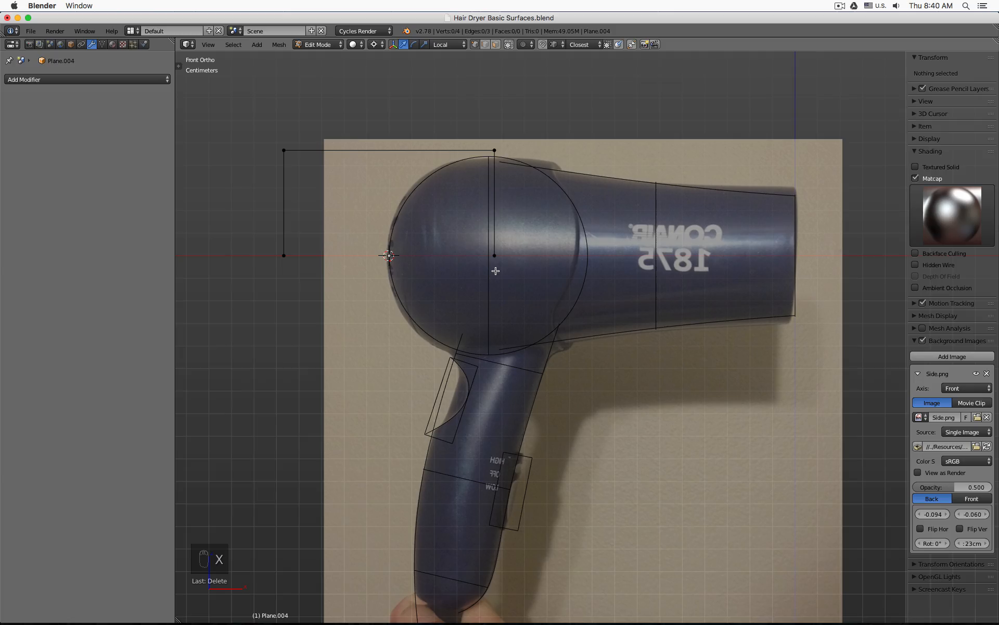
right_click(500, 245)
key("g")
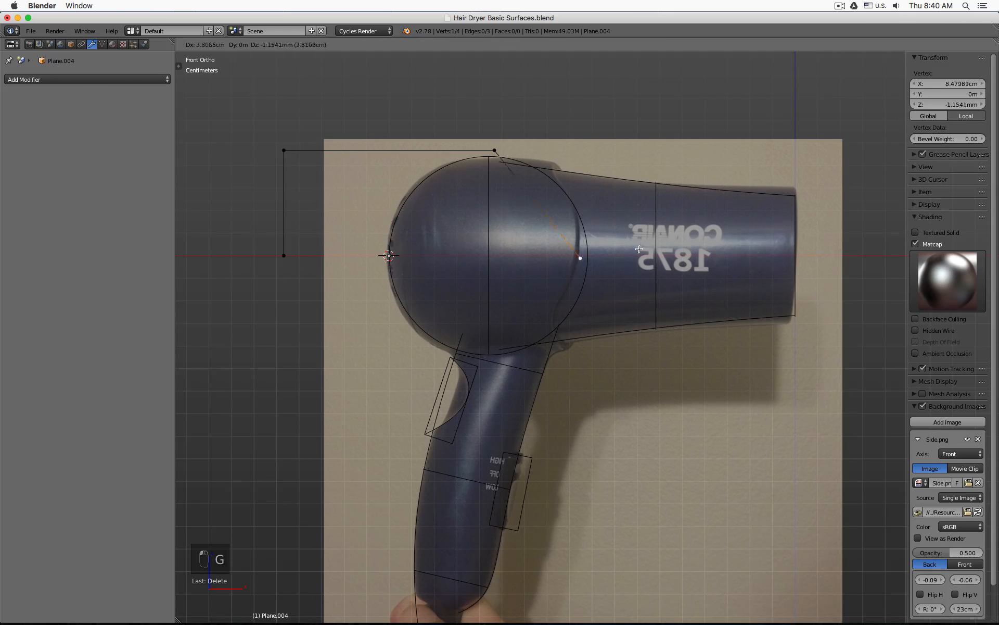
left_click(799, 197)
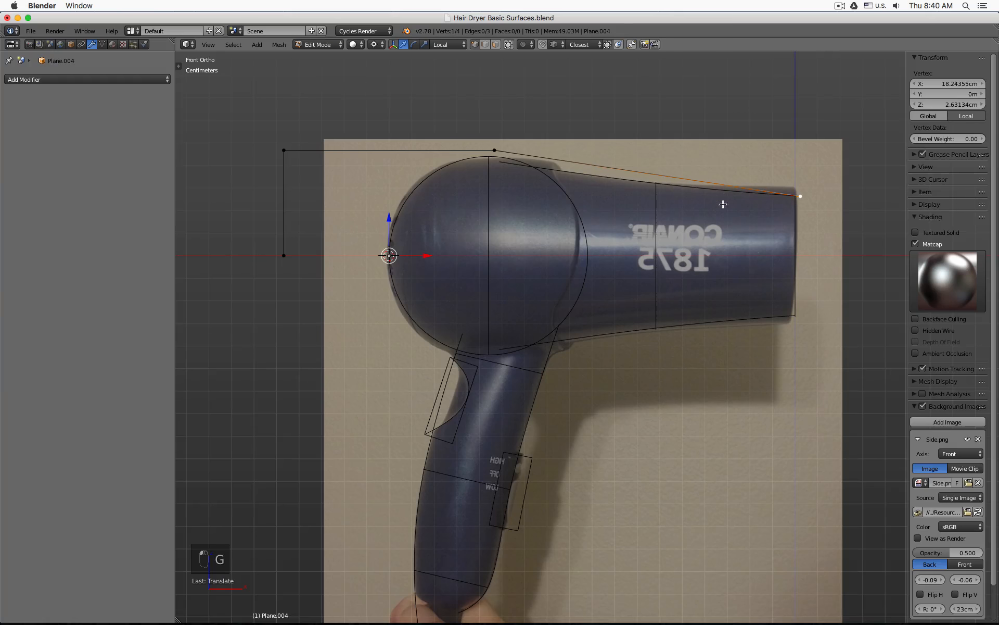
Step: Shift the other three vertices along X toward the nozzle, and slide the open lower vertex back onto the 3D cursor
left_click(515, 157)
left_click(328, 170, "shift")
right_click(317, 255, "shift")
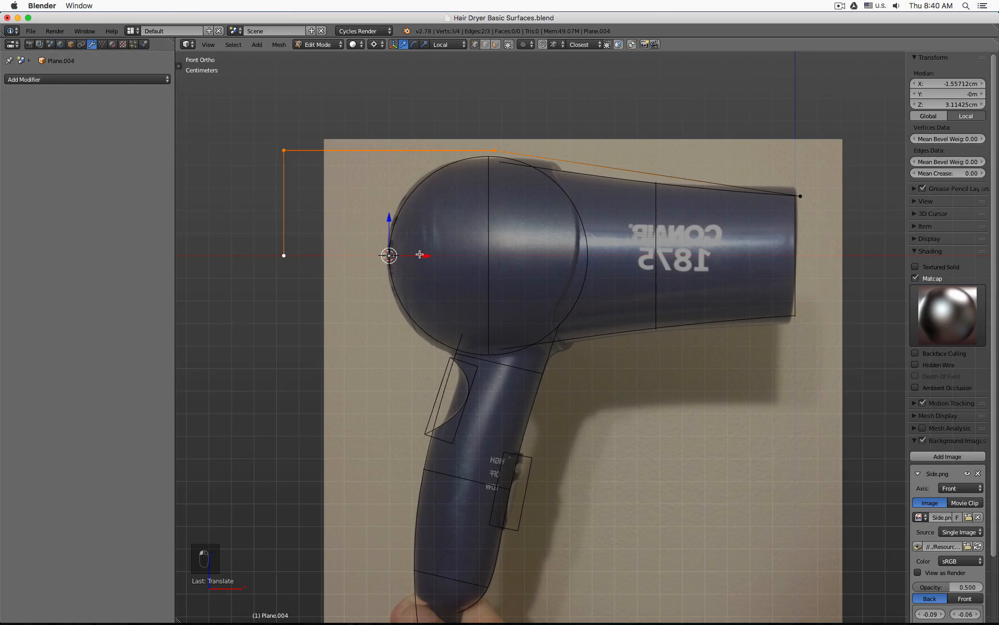
key("g")
left_click(484, 258)
right_click(456, 255)
key("g")
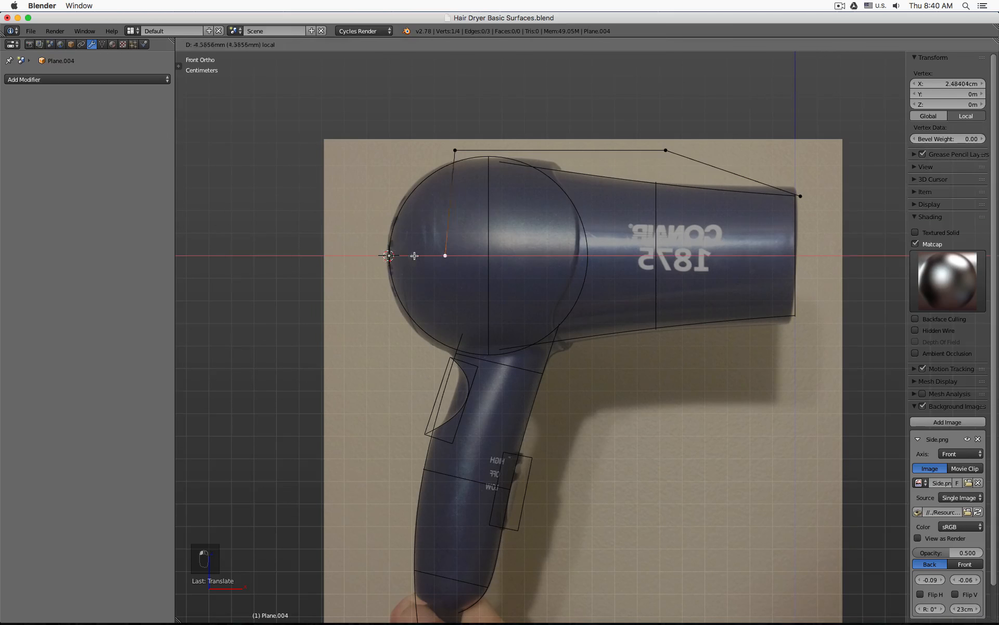
left_click(390, 255)
Step: Place the rear upper vertex directly above the 3D cursor, and the other upper vertex above the dome's rear at about 4.7 cm high
right_click(452, 166)
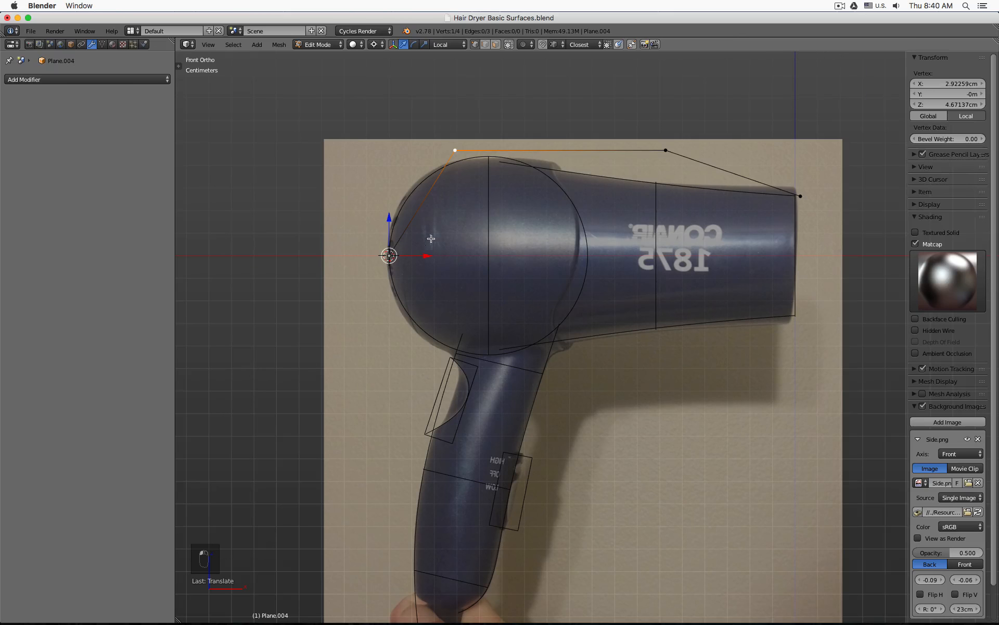
key("g")
left_click(396, 257)
key("g")
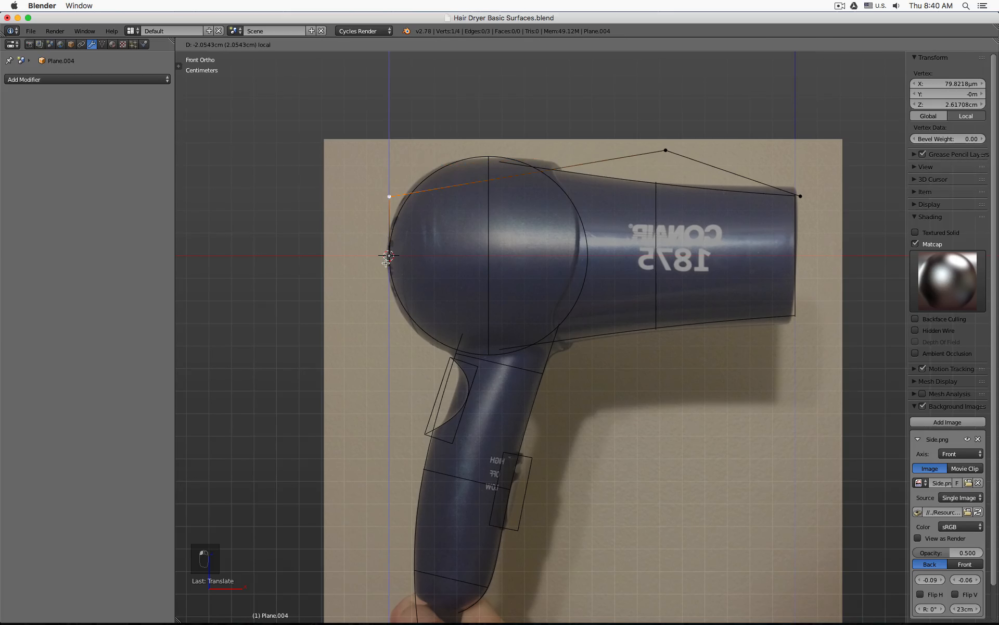
left_click(391, 280)
right_click(667, 152)
key("g")
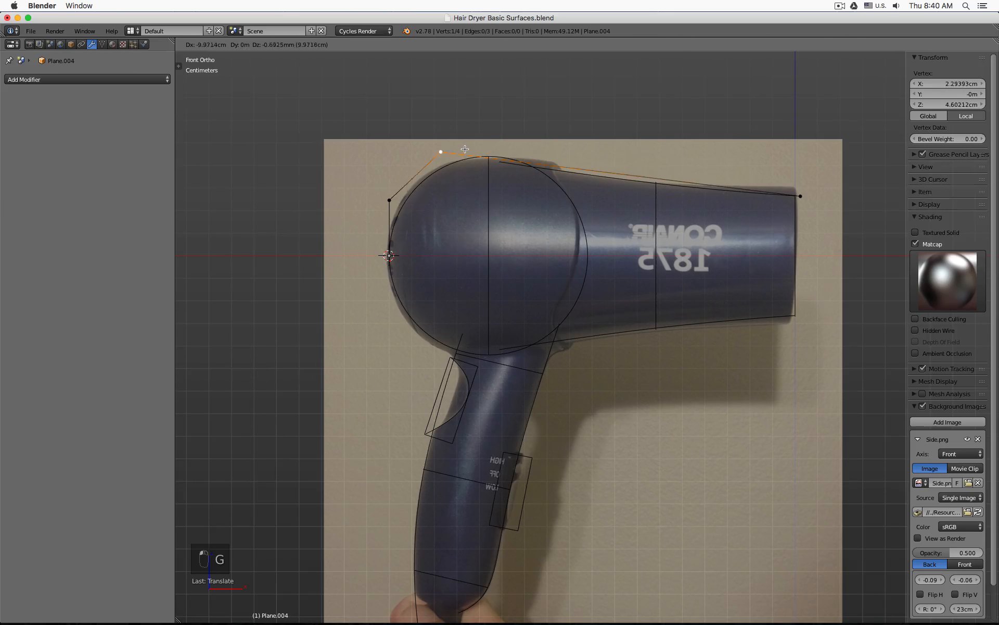
left_click(440, 149)
Step: Subdivide the long top edge and move the new vertex onto the profile where the round housing meets the nozzle
right_click(799, 195, "shift")
key("w")
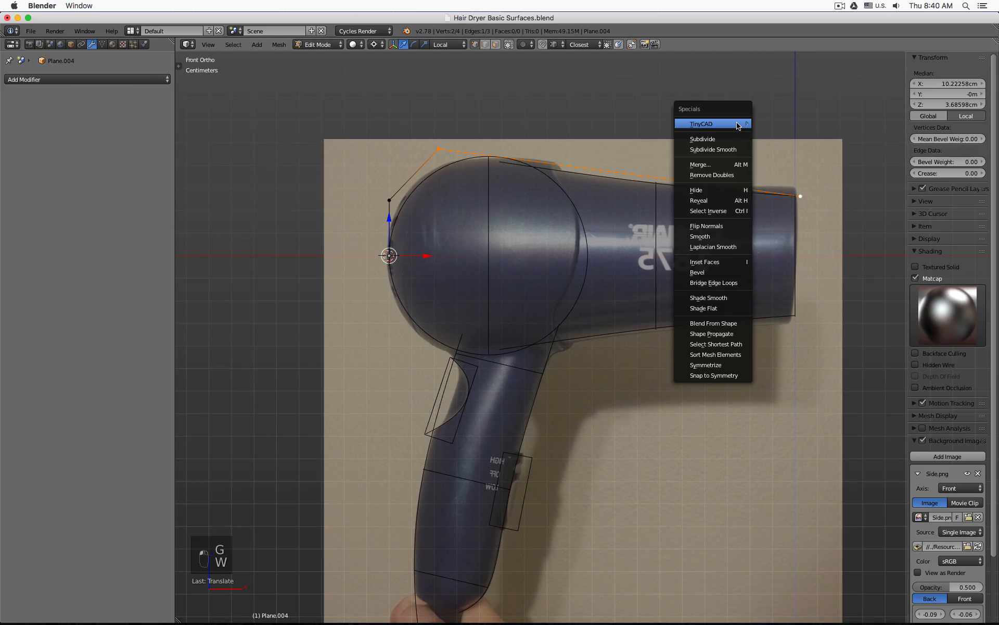
left_click(695, 142)
right_click(614, 173)
key("g")
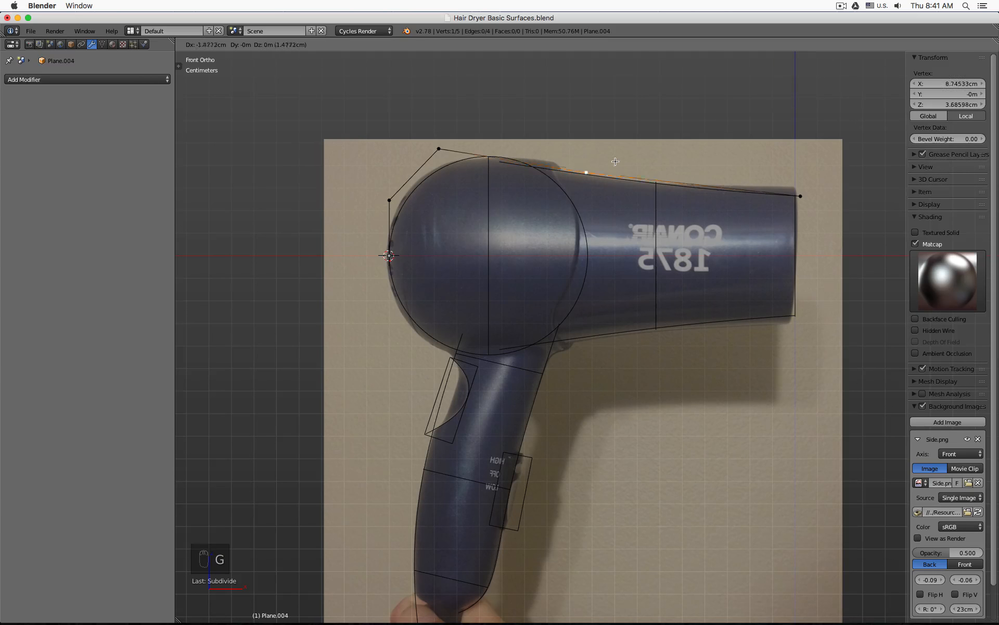
left_click(580, 156)
Step: Subdivide the nozzle's top edge and move the new vertex to the upper end of the nozzle's middle cross-section line
right_click(777, 195, "shift")
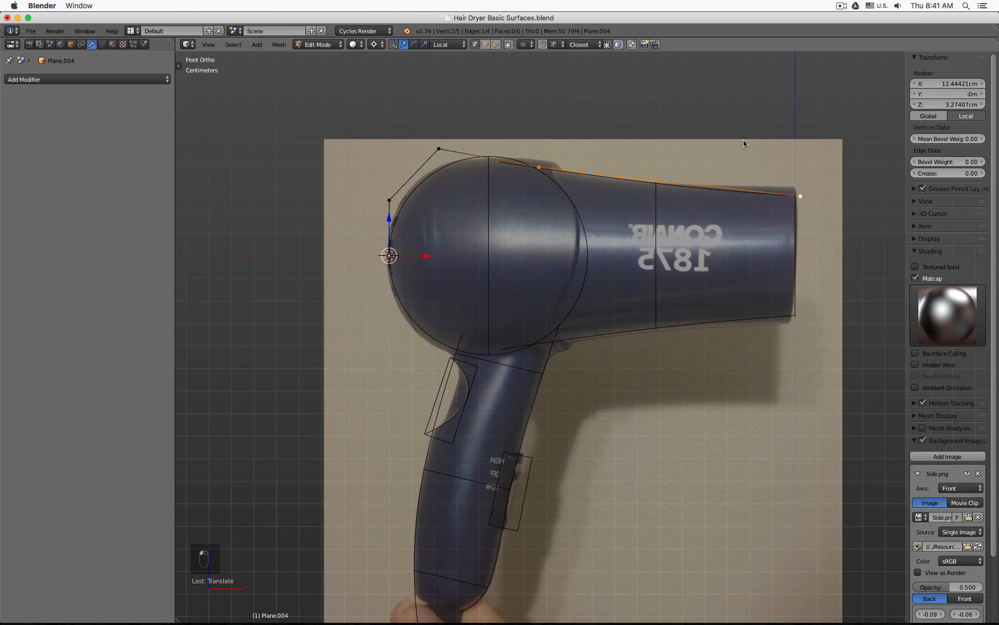
key("w")
left_click(697, 131)
key("g")
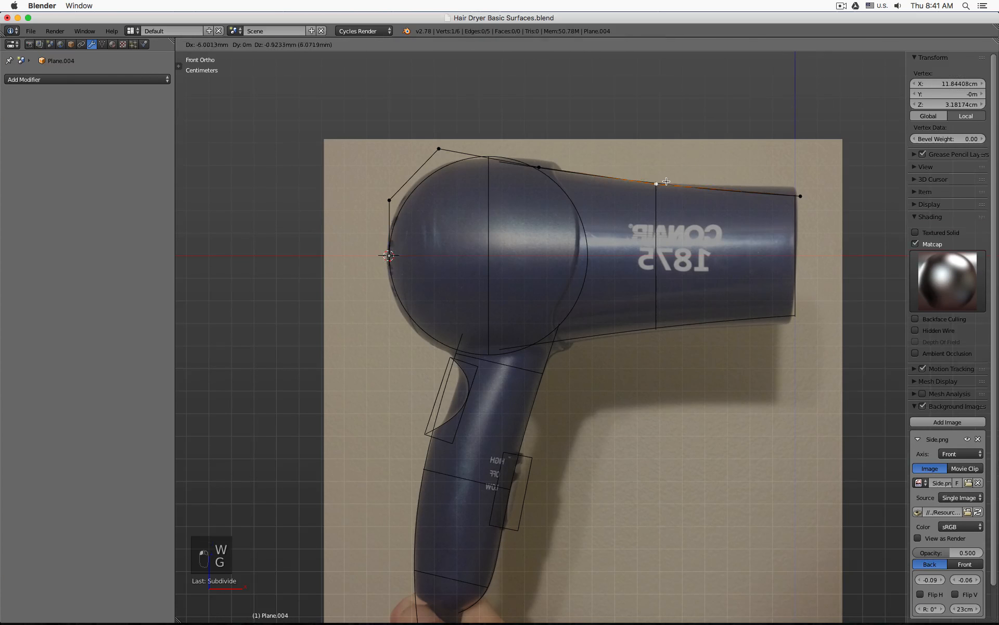
left_click(667, 182)
Step: Move the profile's end vertex along X onto the nozzle's end line, at about 18.008 cm
right_click(800, 196)
key("g")
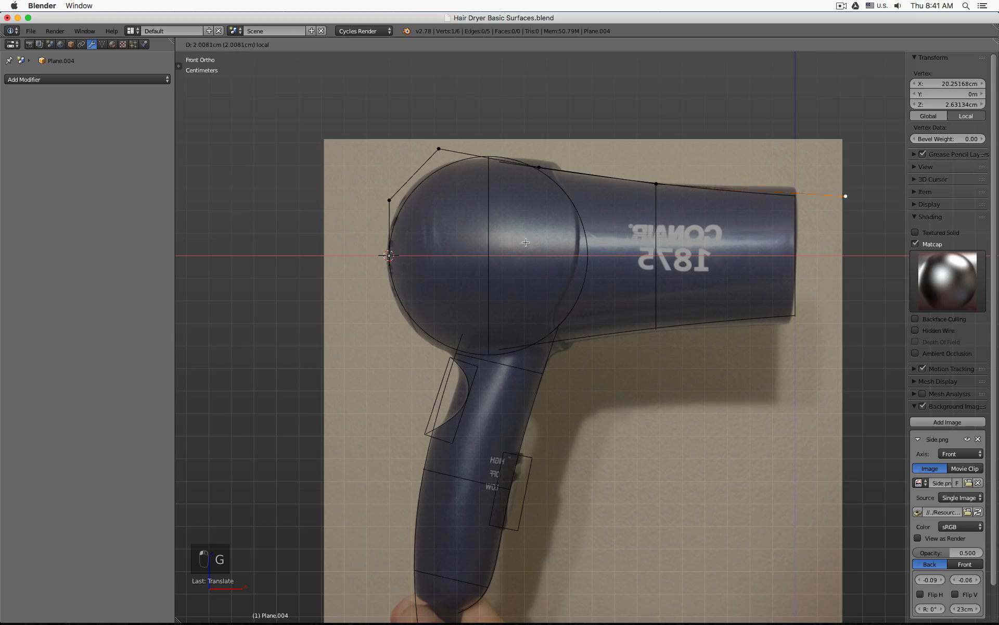
left_click(799, 194)
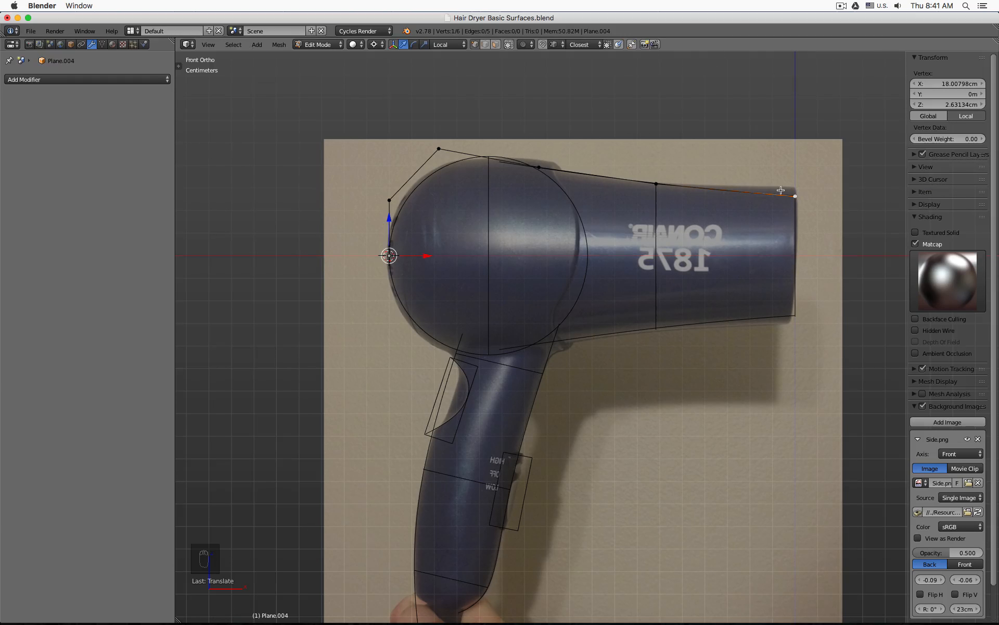
Step: Leave Edit Mode and add a Screw modifier to the profile with its axis set to X
key("Tab")
scroll(701, 226, "down", 2)
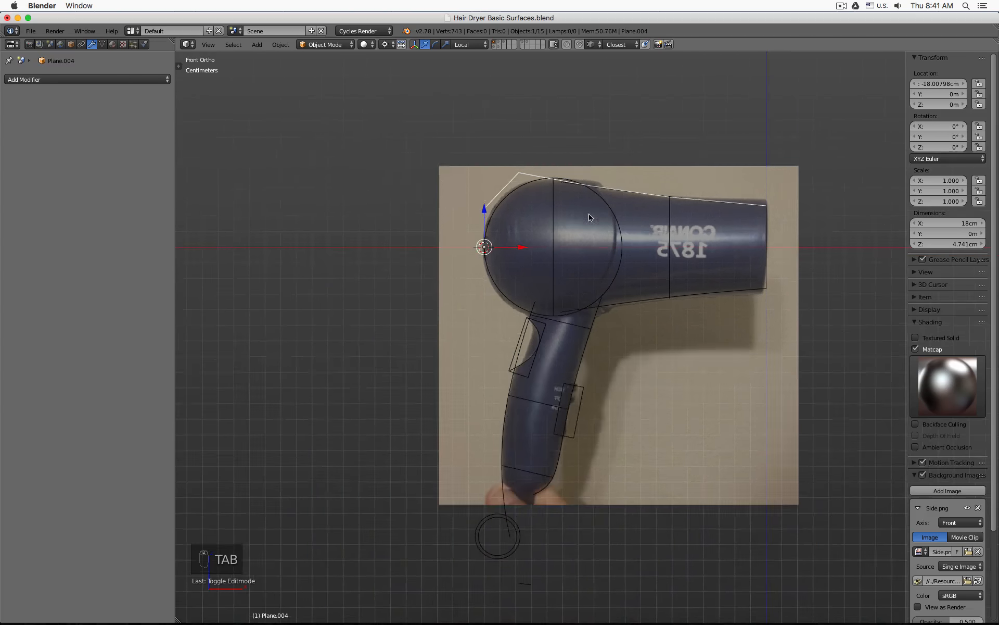
middle_click_drag(589, 214, 594, 245)
left_click(87, 79)
left_click(152, 217)
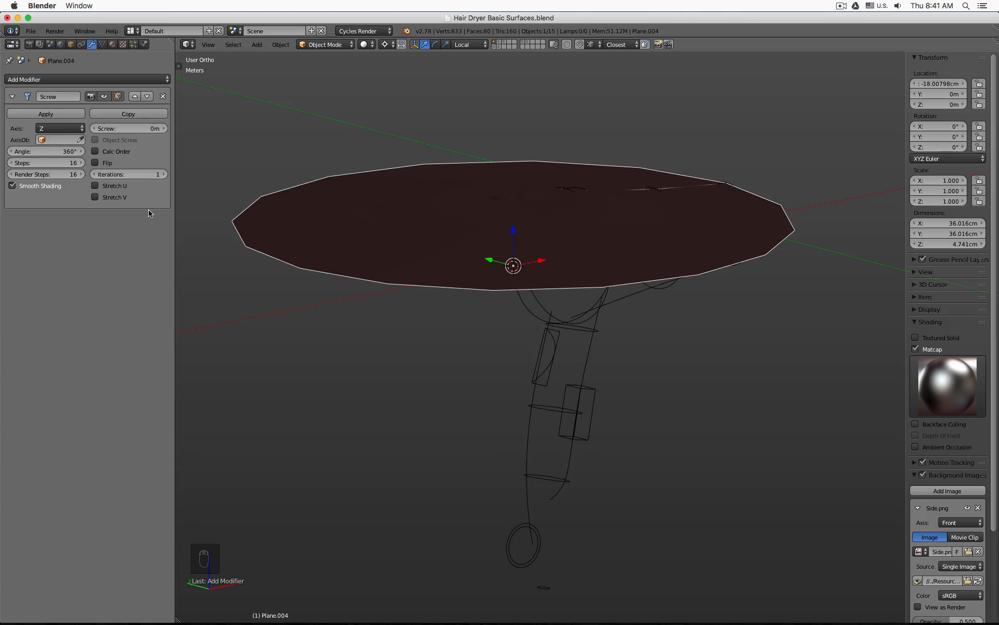
left_click(61, 129)
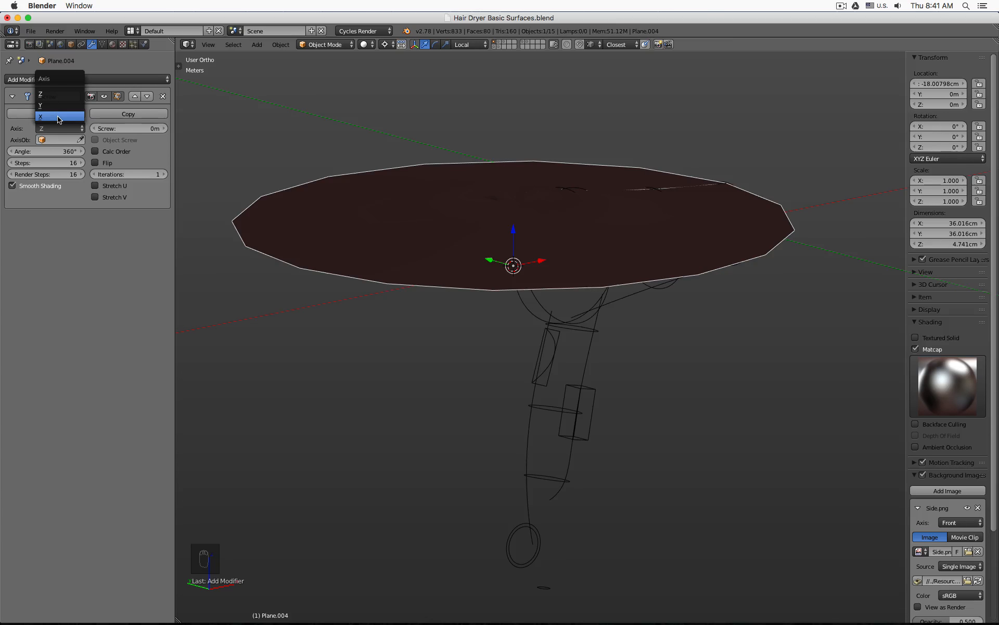
left_click(58, 117)
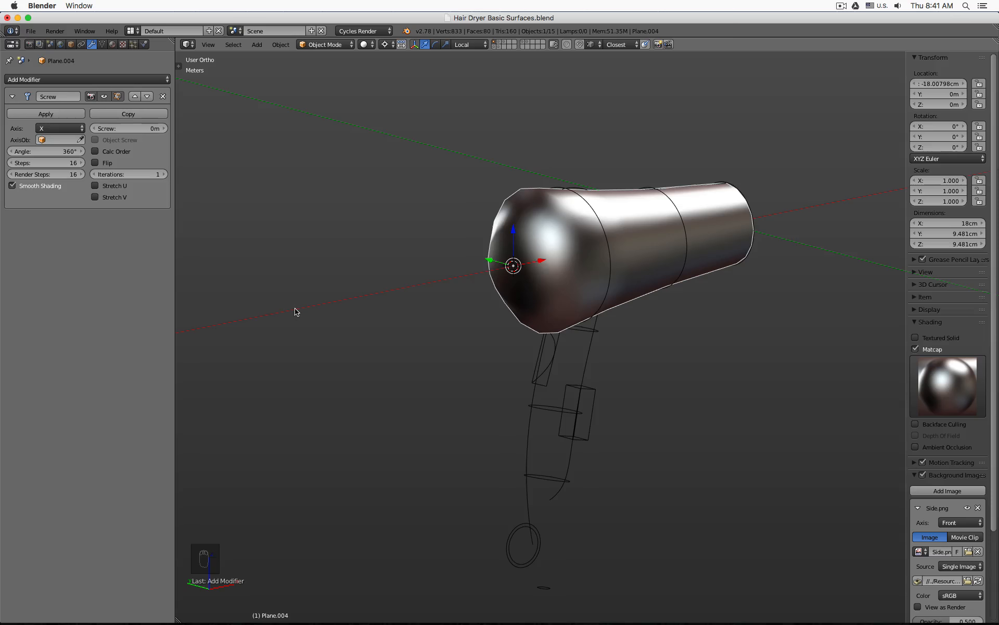
Step: Set both Steps and Render Steps of the Screw modifier to 12
key("KP_1")
key("KP_3")
key("KP_1")
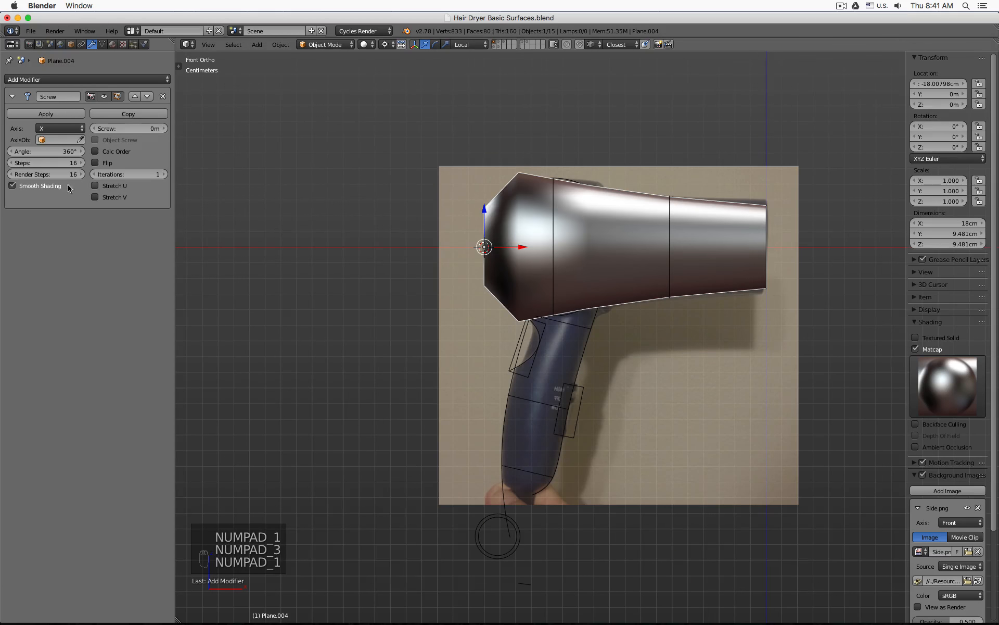
left_click_drag(62, 163, 62, 175)
type("12")
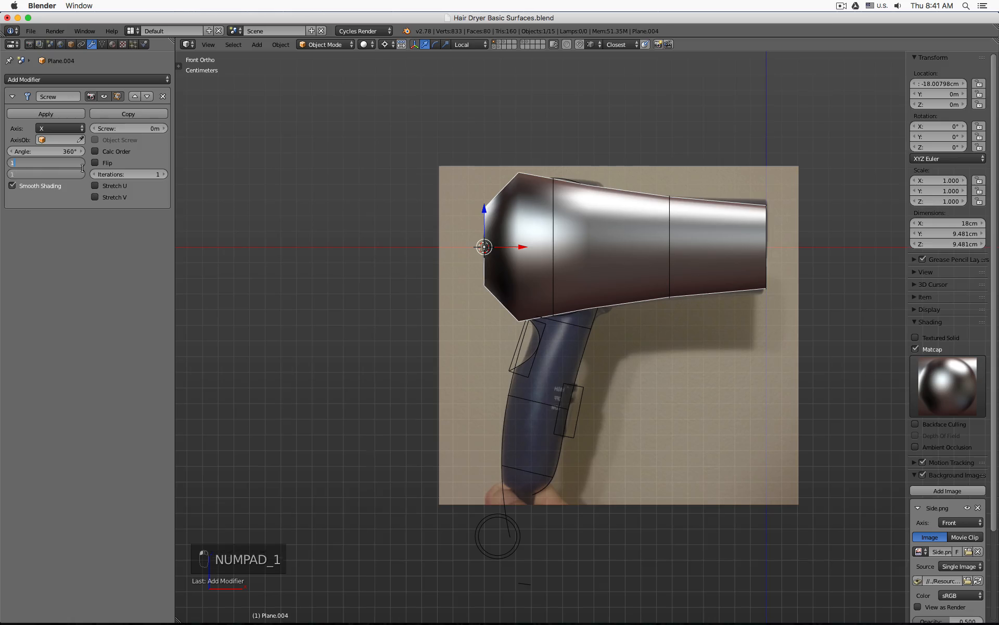
key("Return")
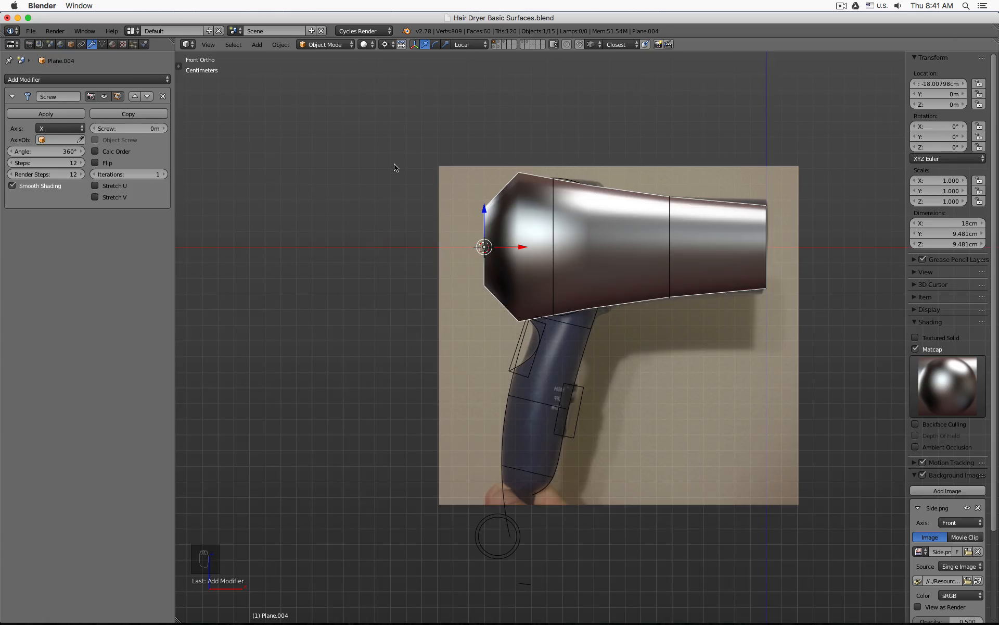
Step: Examine the edge loops of the finished body on layer 2, and return to layer 1 with the revolved surface selected
key("KP_3")
key("KP_1")
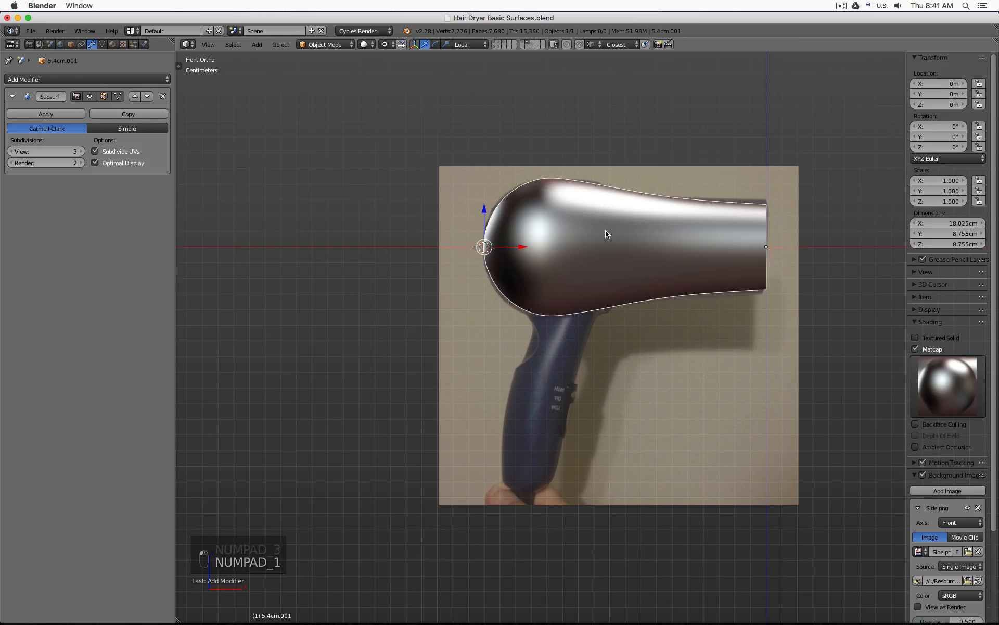
key("Tab")
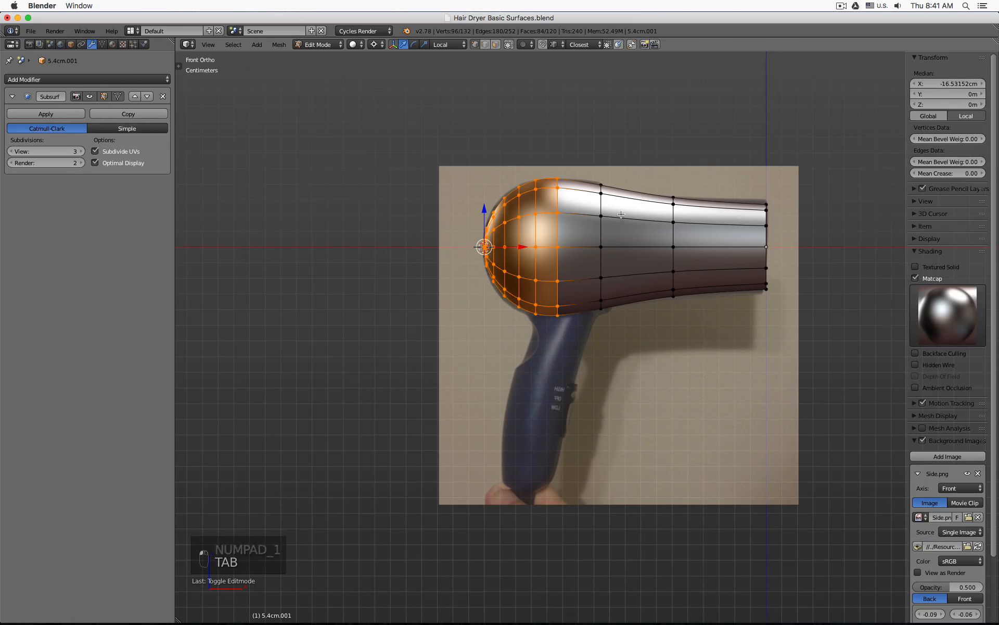
right_click(602, 230, "alt")
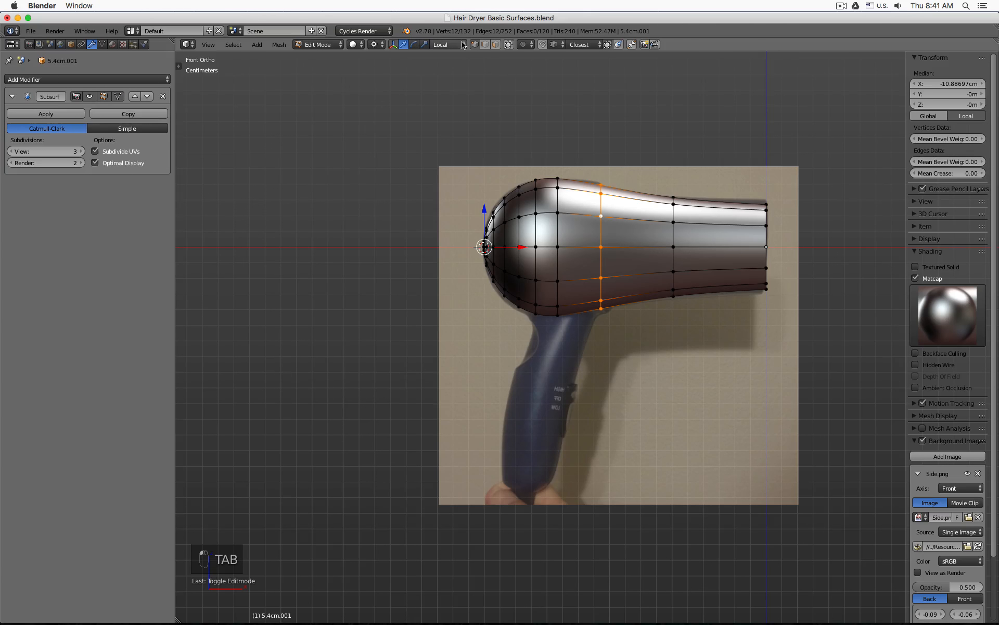
middle_click_drag(546, 112, 523, 144)
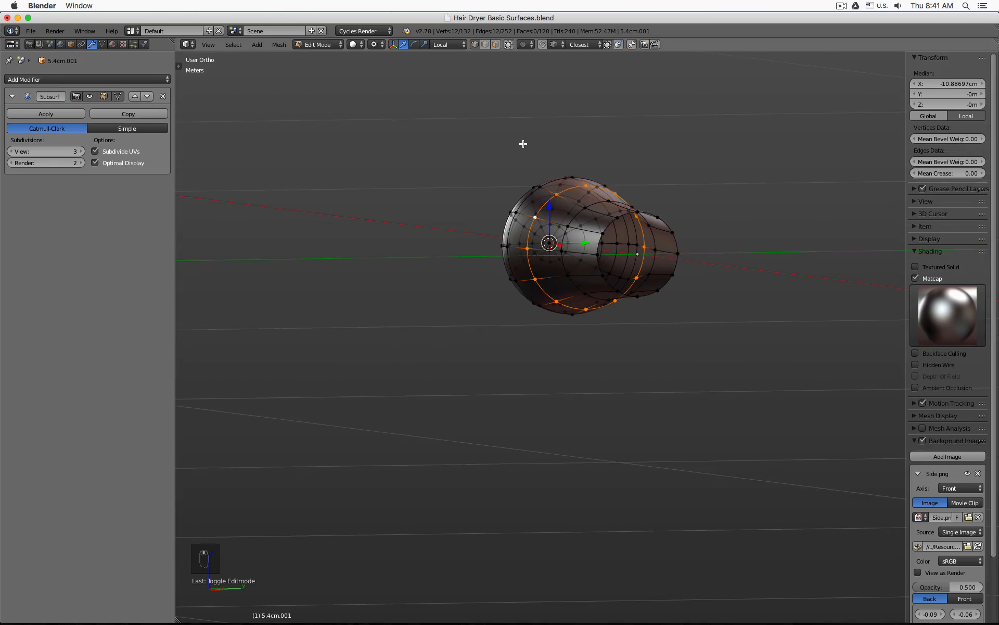
key("Tab")
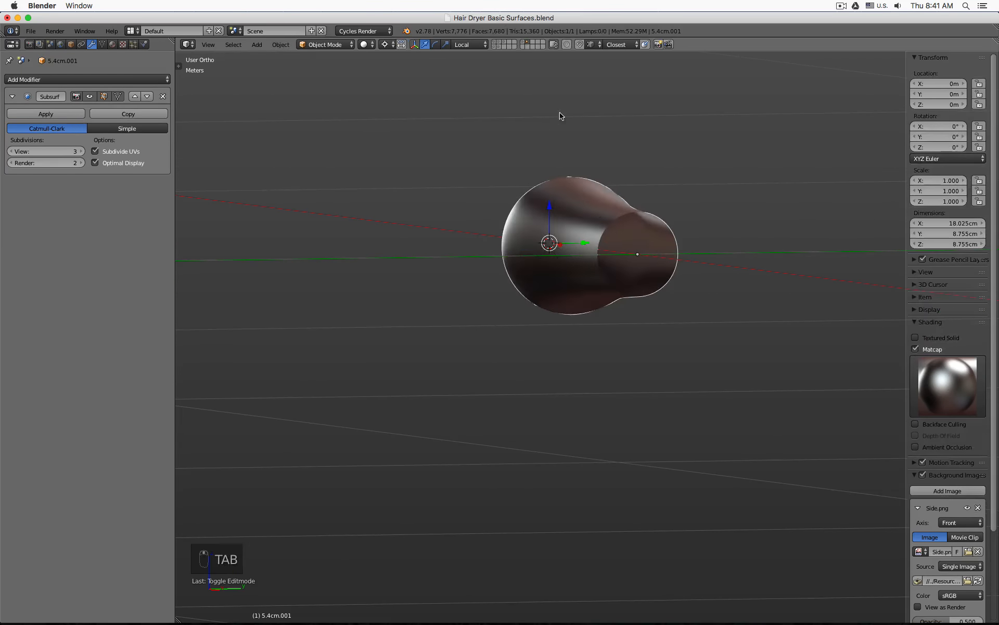
left_click(504, 45)
key("KP_1")
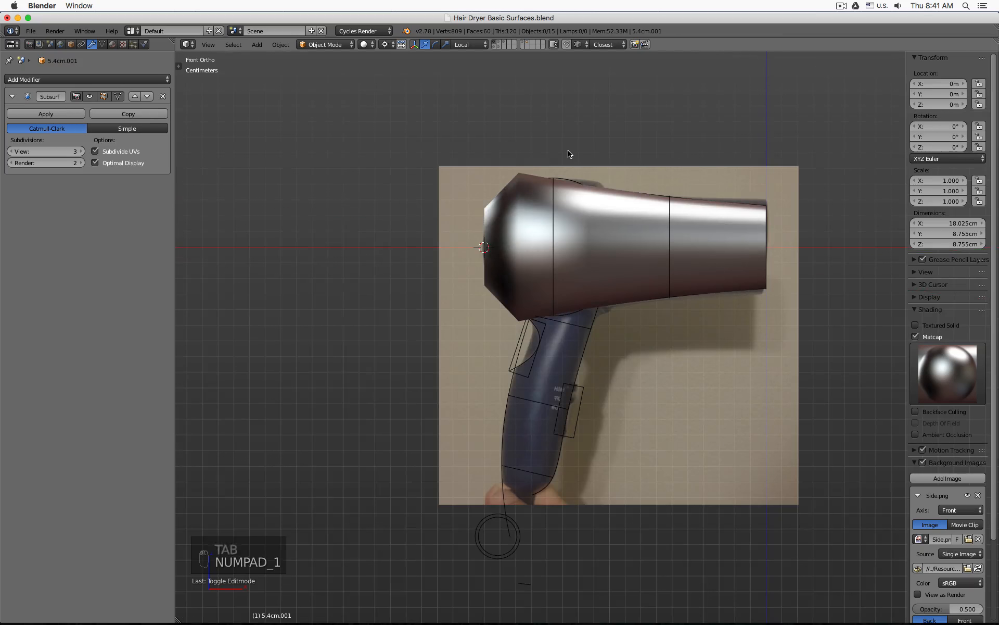
right_click(612, 225)
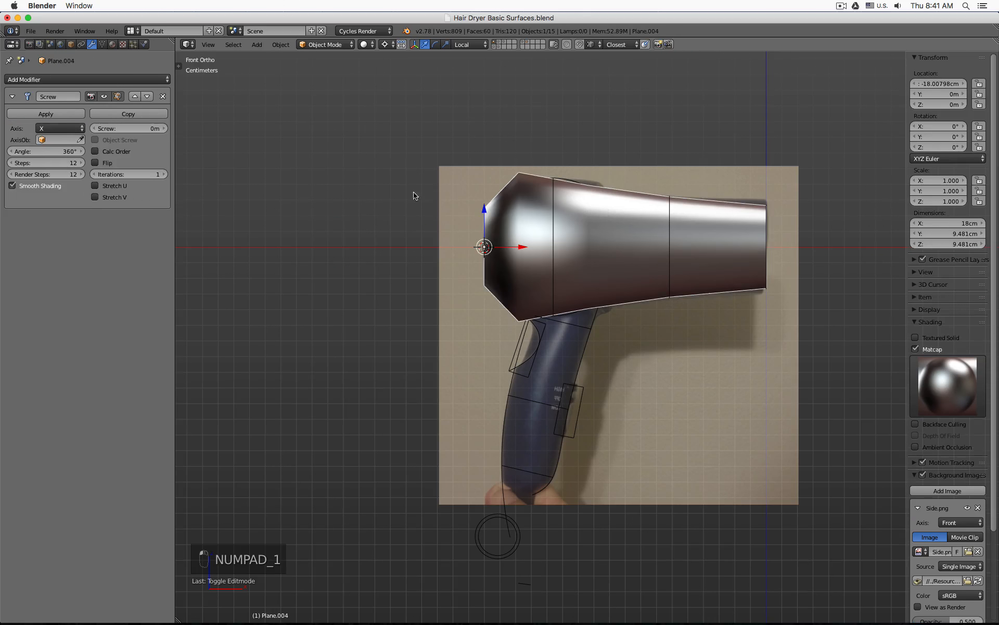
Step: Try applying the Screw modifier to inspect the resulting mesh in Edit Mode, and undo it
left_click(26, 113)
key("Tab")
middle_click_drag(437, 220, 386, 215)
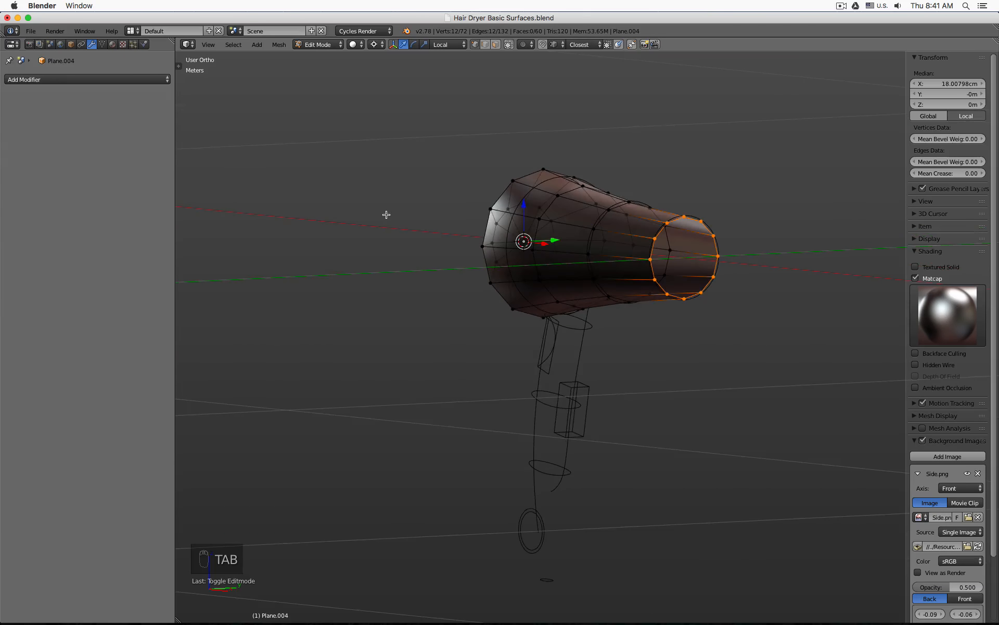
key("Tab")
key("super+z")
key("super+z")
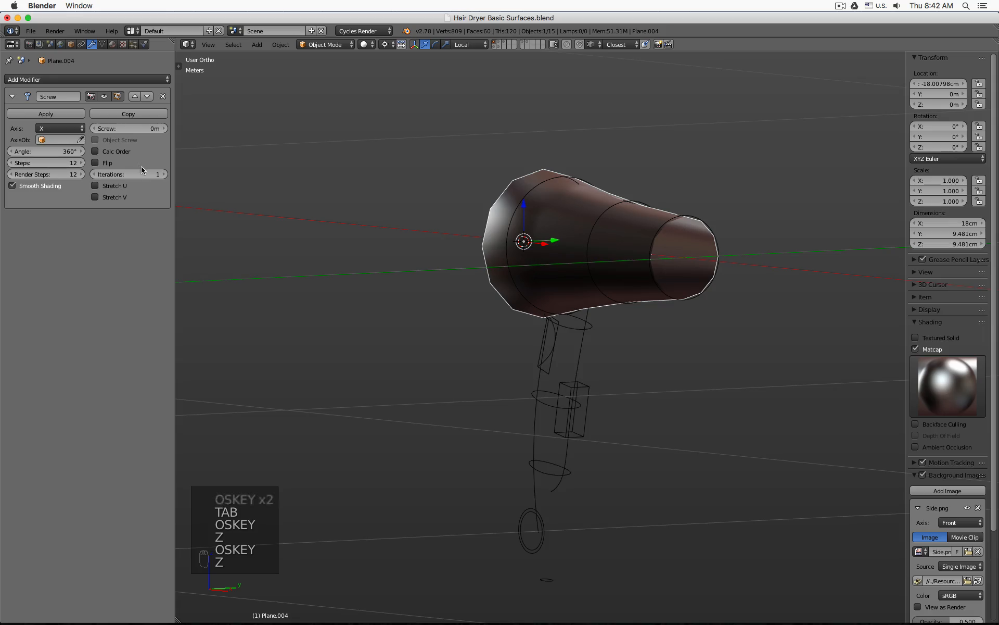
Step: Add a Subdivision Surface modifier to the revolved surface with 3 view subdivisions
key("KP_1")
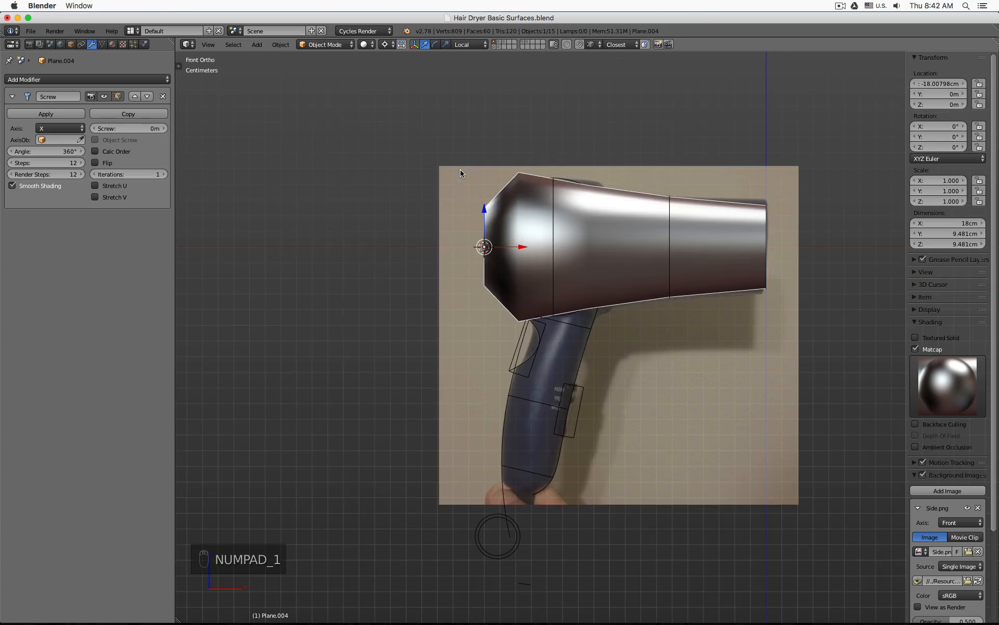
left_click(143, 80)
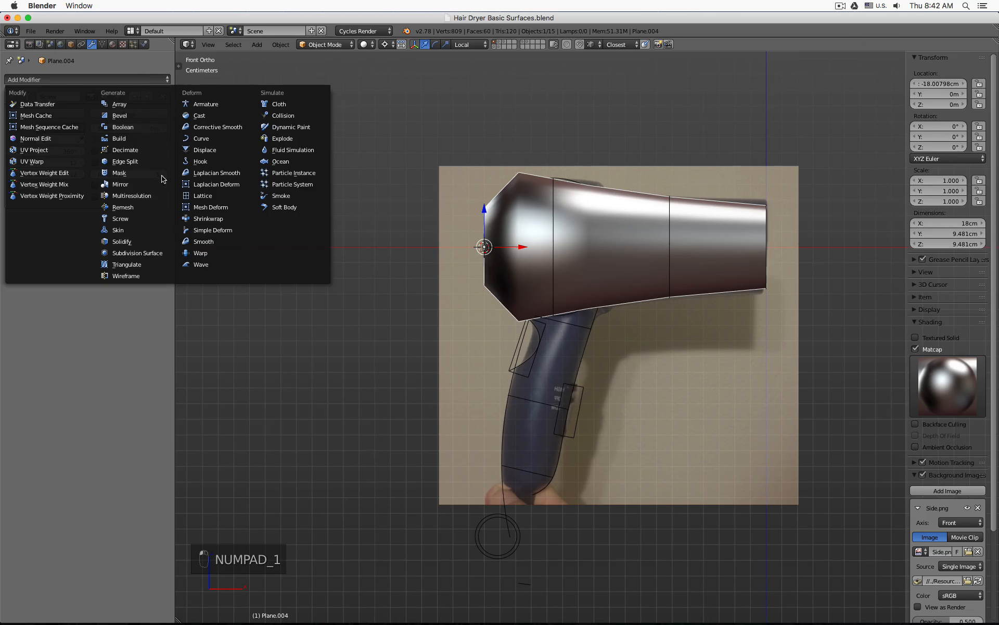
left_click(164, 254)
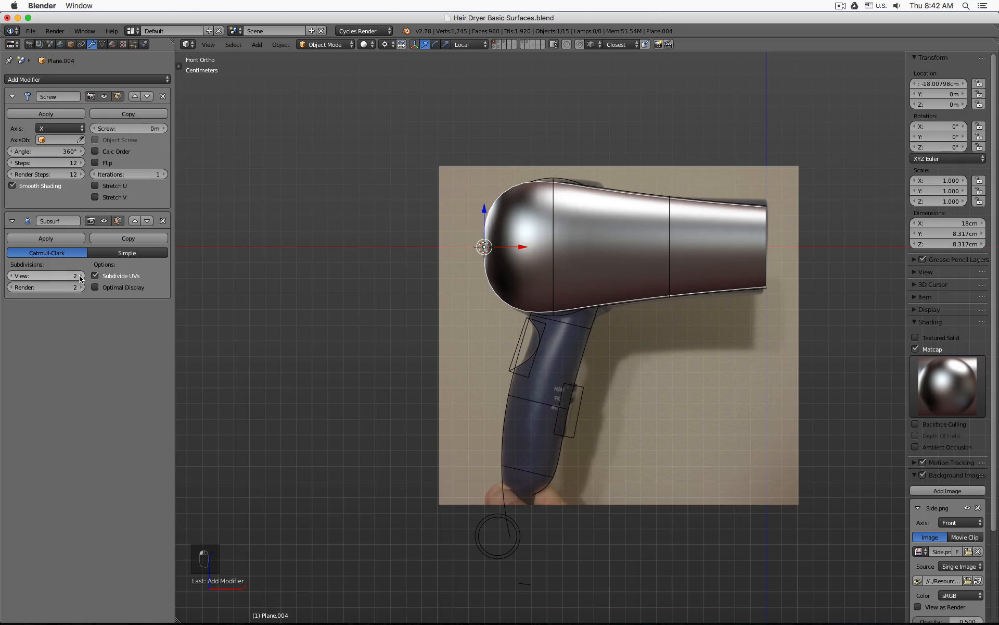
key("ctrl+3")
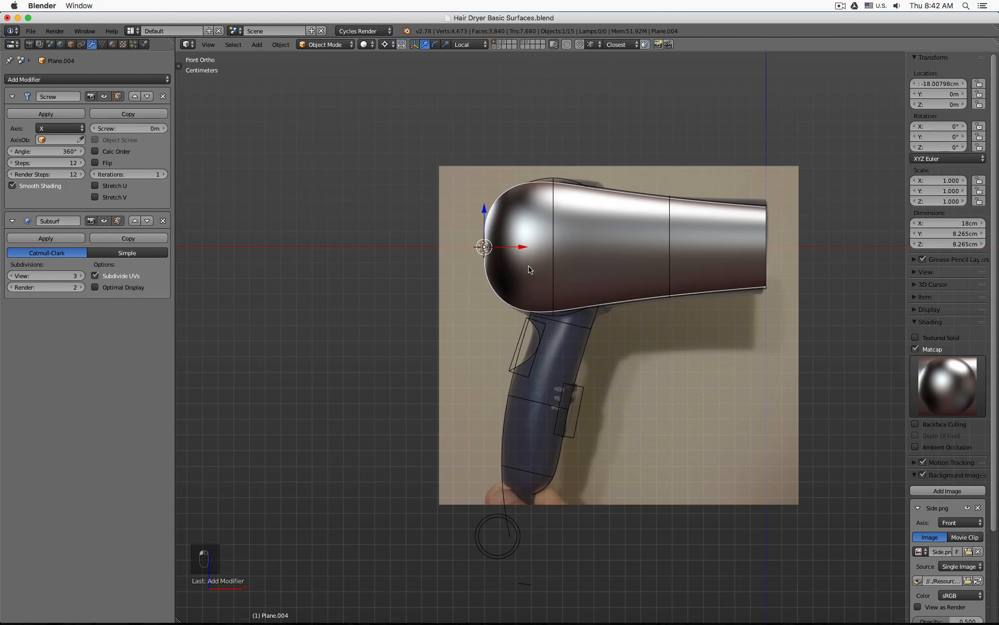
Step: Show the revolved surface in wireframe over the side reference image and enable Optimal Display on its Subdivision Surface modifier
scroll(520, 265, "up", 2)
mouse_move(520, 264)
middle_mouse_down()
mouse_move(617, 260)
mouse_move(595, 210)
mouse_move(513, 251)
middle_mouse_up()
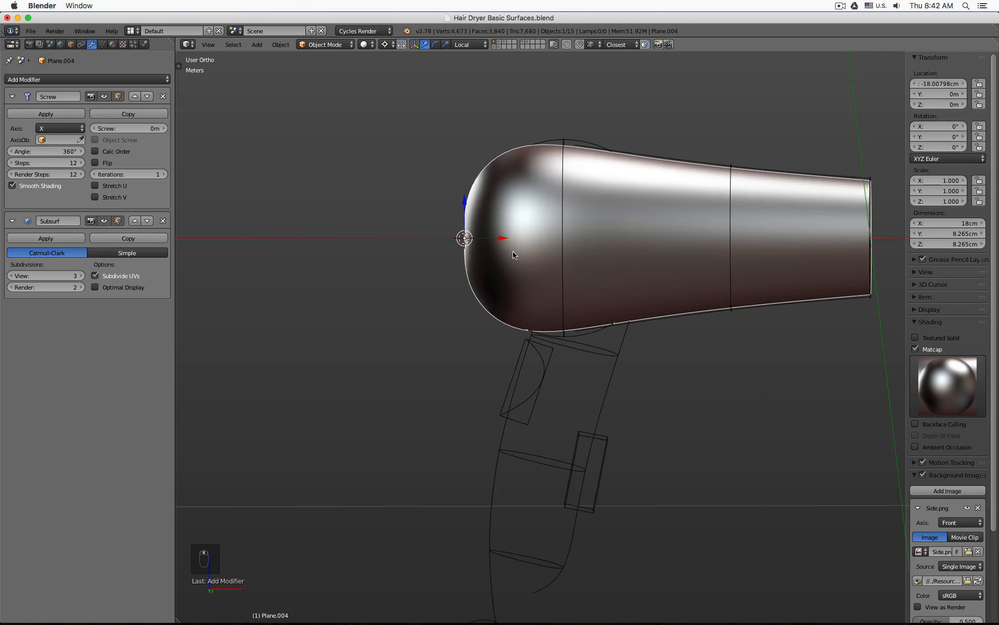
key("KP_1")
scroll(710, 208, "up", 2)
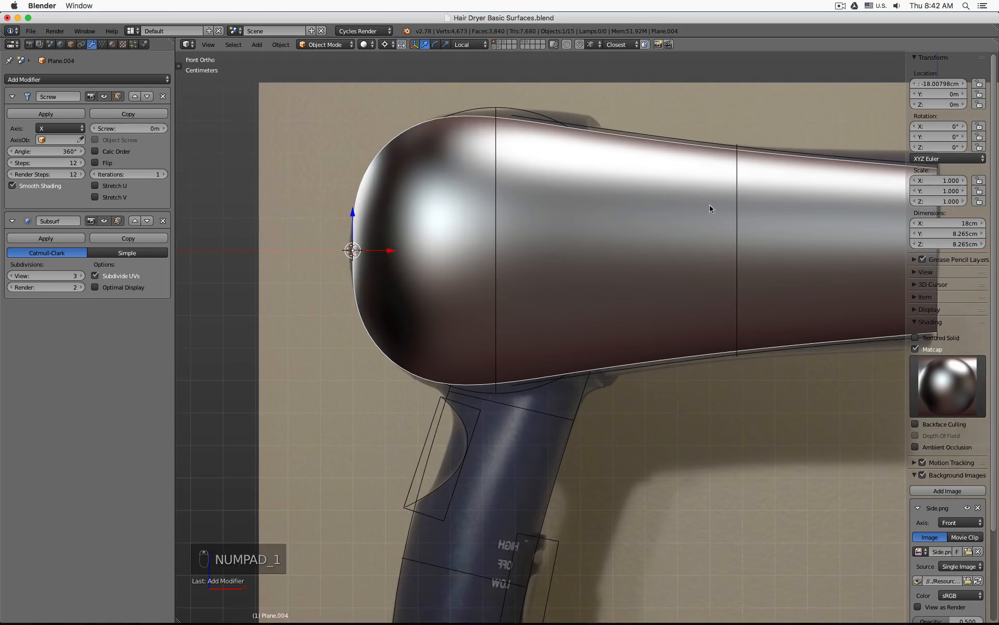
middle_click_drag(710, 208, 573, 211, "shift")
key("z")
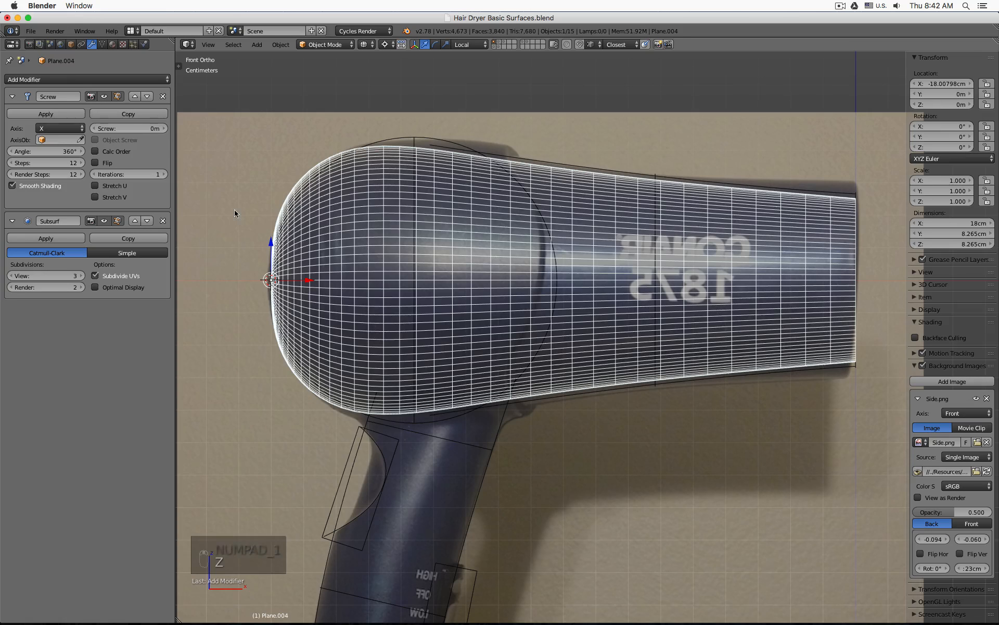
left_click(104, 287)
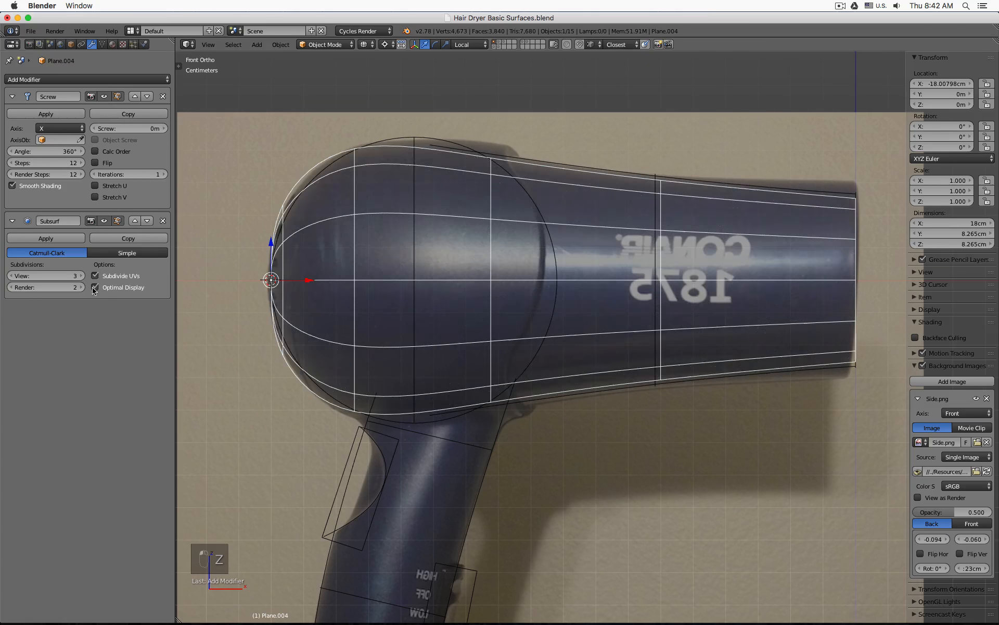
Step: Enter Edit Mode and move the upper rear profile vertex to about X 3.68 cm, Z 5.17 cm and its neighbour to about X 6.42 cm, Z 4.00 cm
key("Tab")
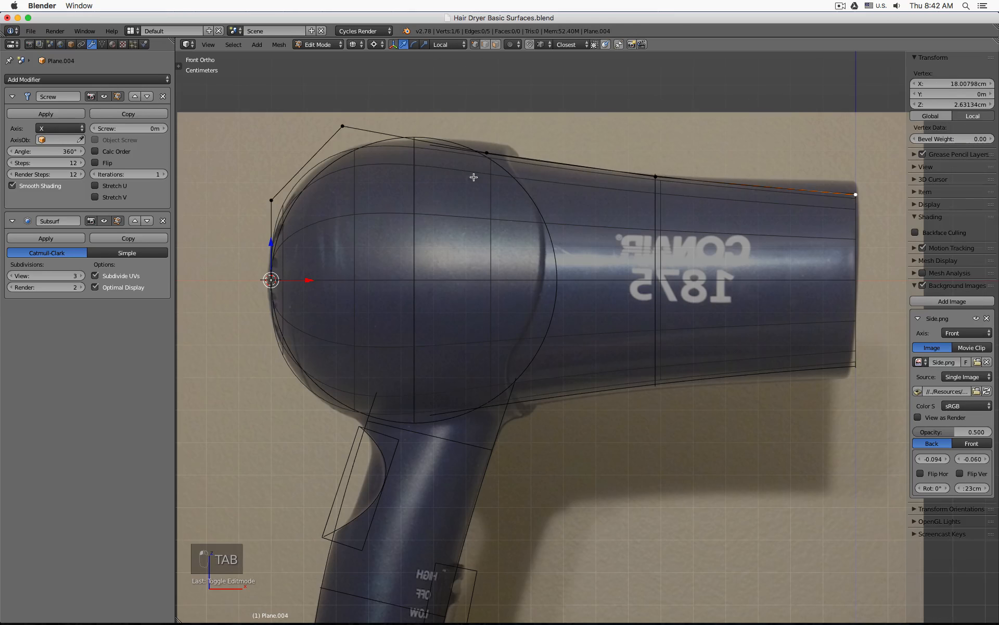
right_click(342, 126)
key("g")
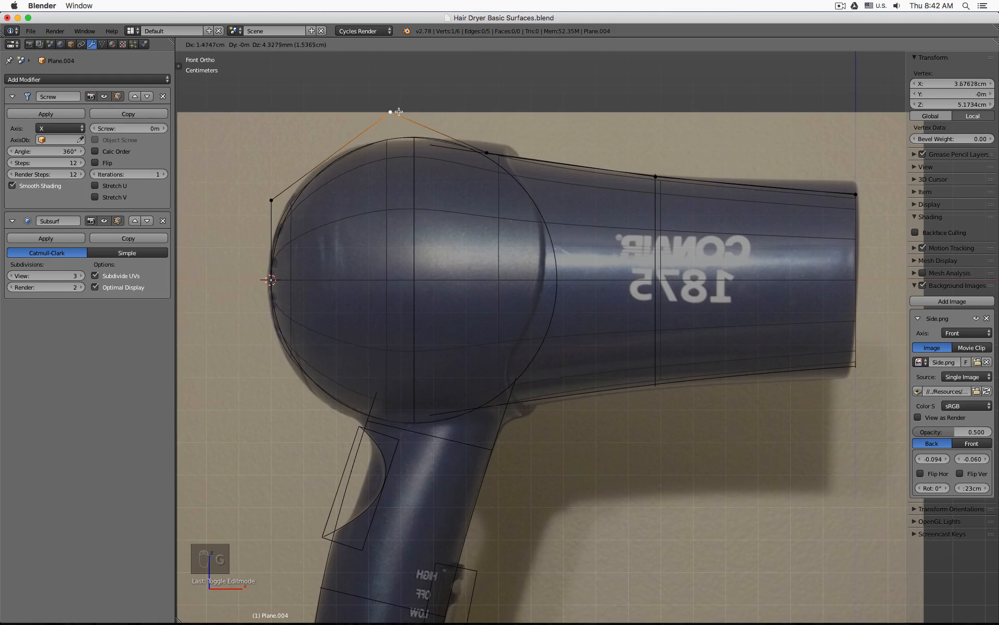
left_click(399, 112)
right_click(494, 154)
key("g")
left_click(490, 147)
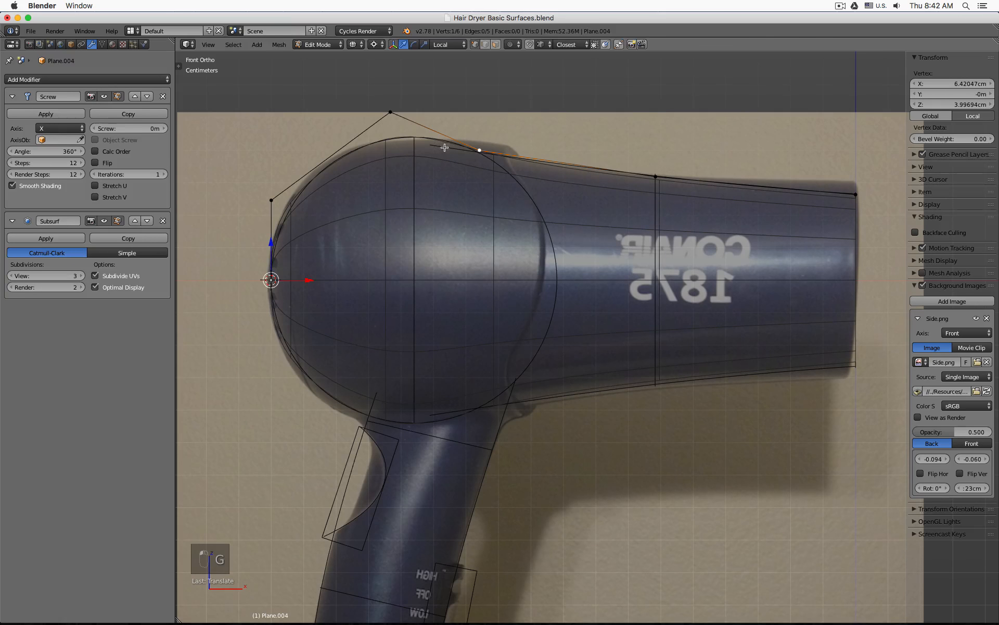
Step: Lower the rearmost off-axis profile vertex to about Z 1.74 cm and move the one above it to about X 1.74 cm, Z 4.17 cm
scroll(368, 229, "up", 8)
key("Tab")
key("Tab")
scroll(368, 229, "down", 2)
right_click(380, 190)
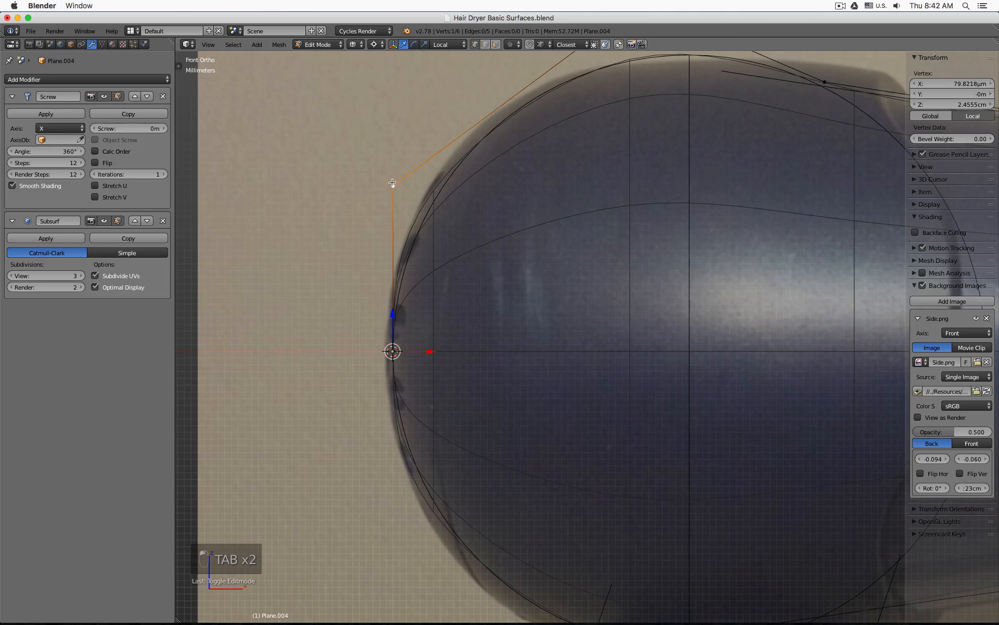
left_click_drag(390, 312, 393, 360)
middle_click_drag(557, 143, 508, 247, "shift")
key("g")
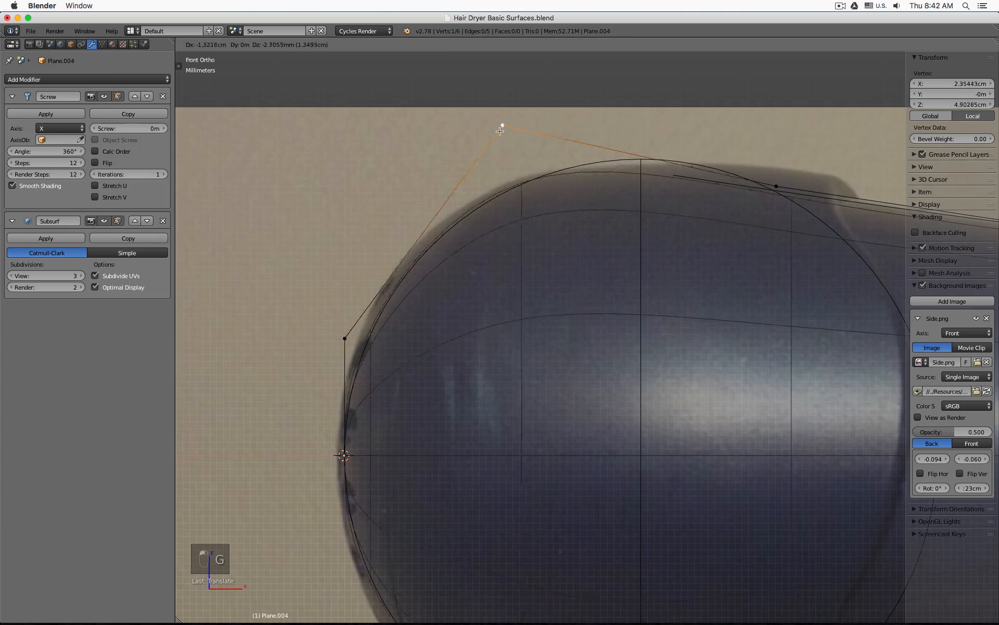
left_click(465, 177)
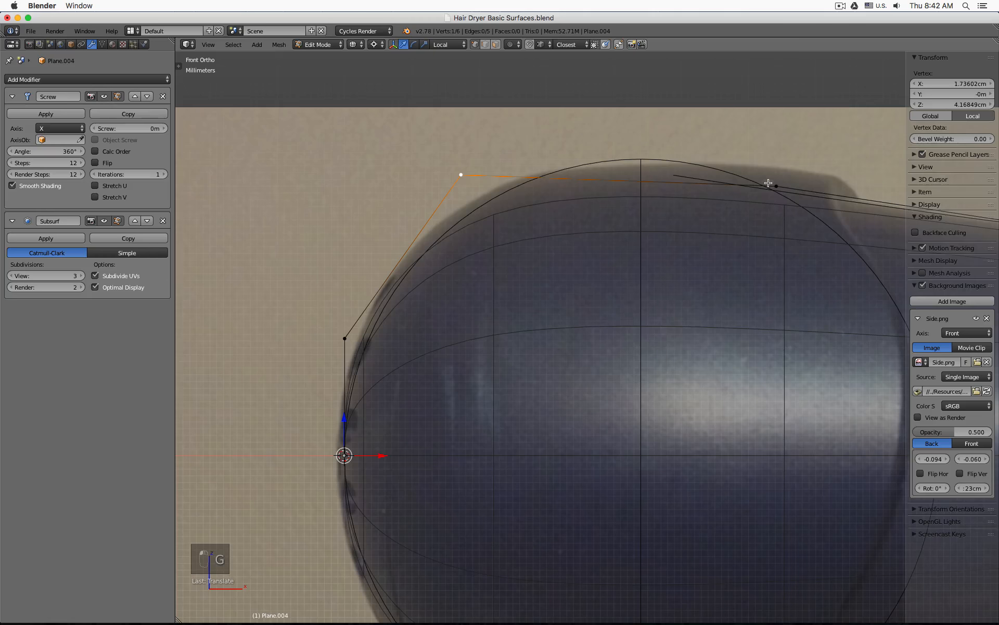
Step: Move the profile vertex above the crown to about X 4.80 cm, Z 4.96 cm and nudge the adjacent upper rear vertex
right_click(775, 178, "shift")
right_click(776, 178)
key("g")
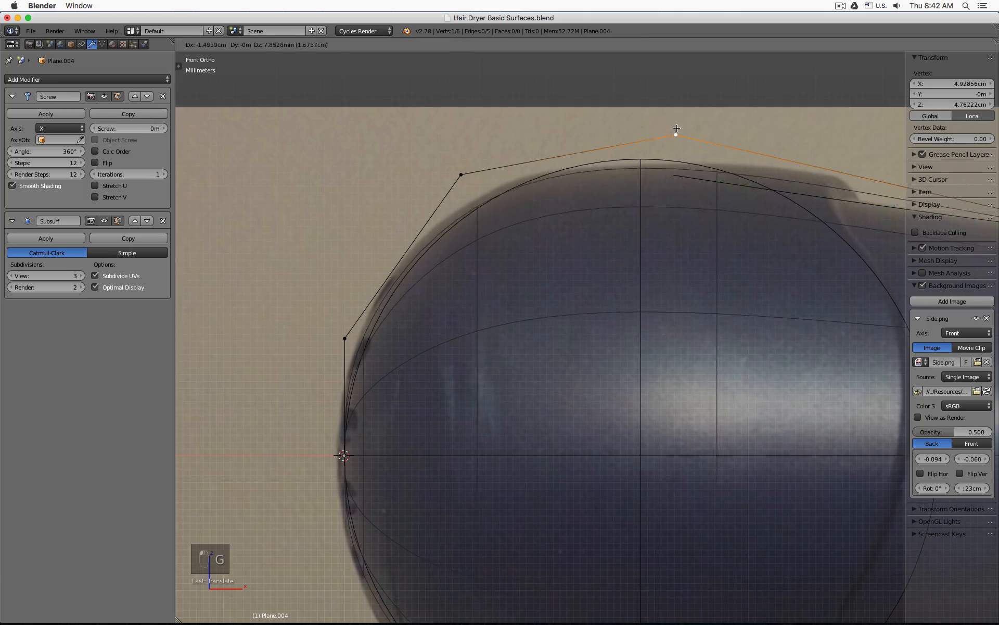
left_click(671, 116)
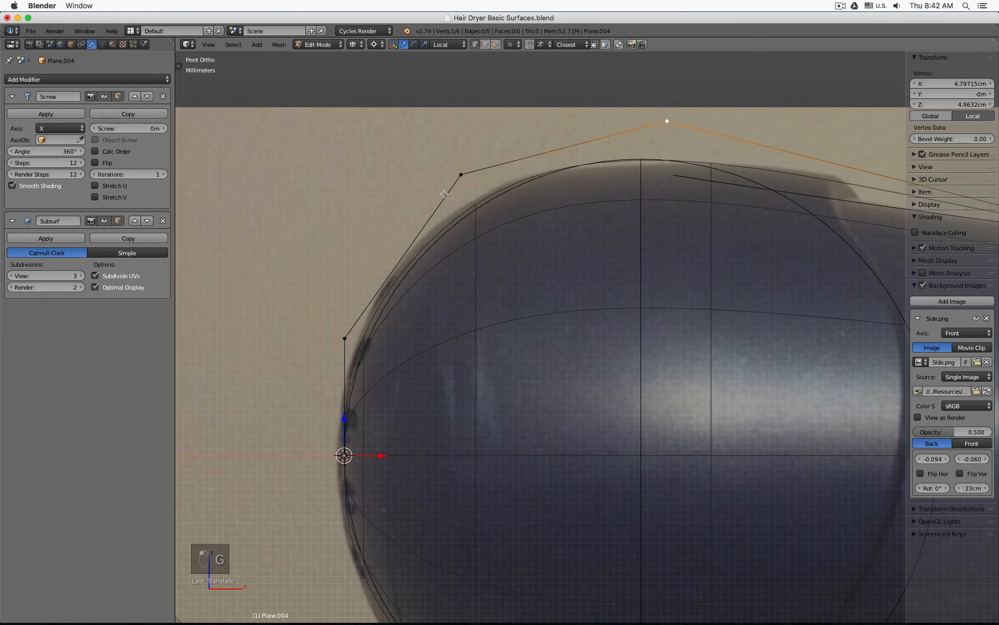
right_click(462, 175)
key("g")
left_click(465, 181)
Step: Lower the rear profile vertex to about Z 1.37 cm and move the upper rear vertex to about X 1.47 cm, Z 3.93 cm
right_click(346, 336)
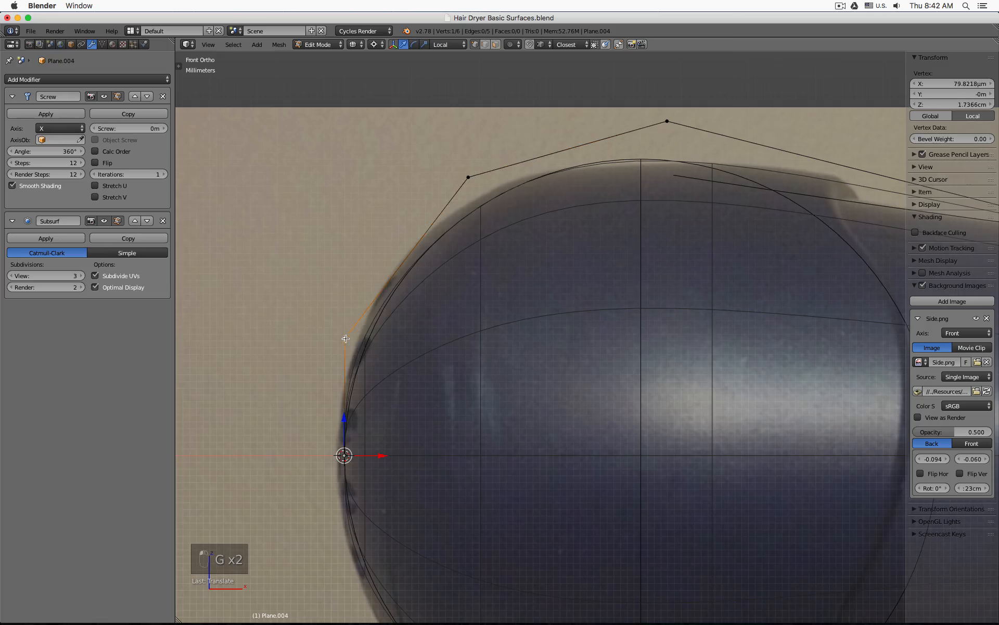
key("g")
left_click(343, 441)
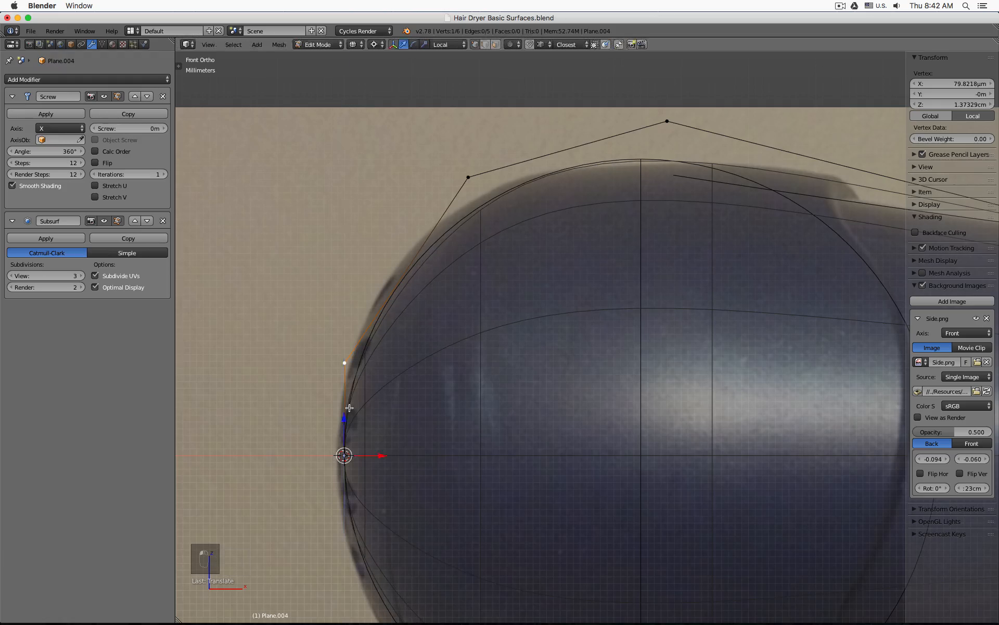
right_click(471, 178)
key("g")
left_click(446, 190)
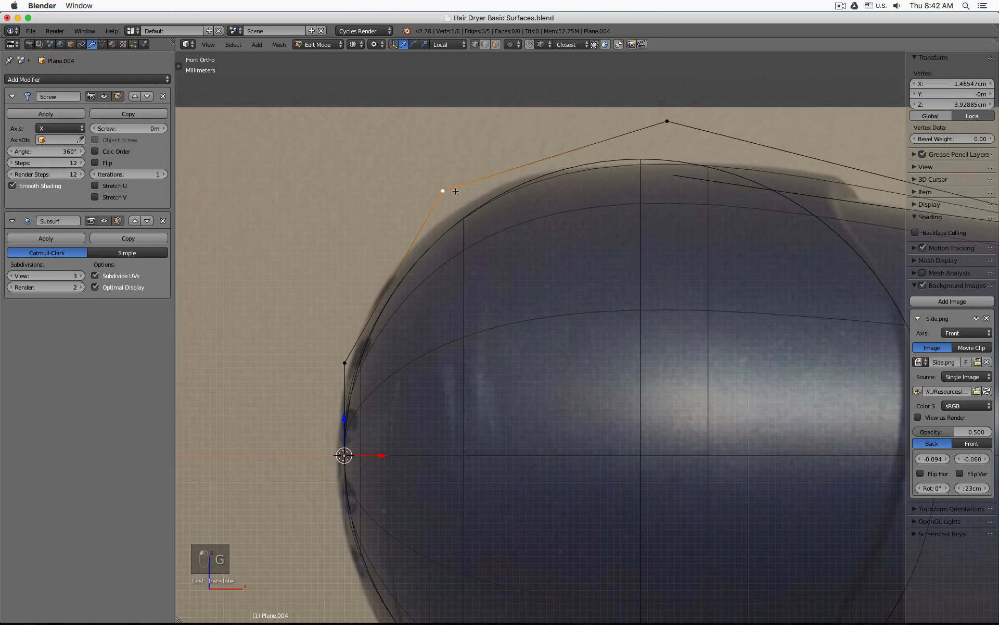
Step: Bevel the upper rear profile vertex into two vertices using a single segment, following the dome's outline
key("ctrl+shift+b")
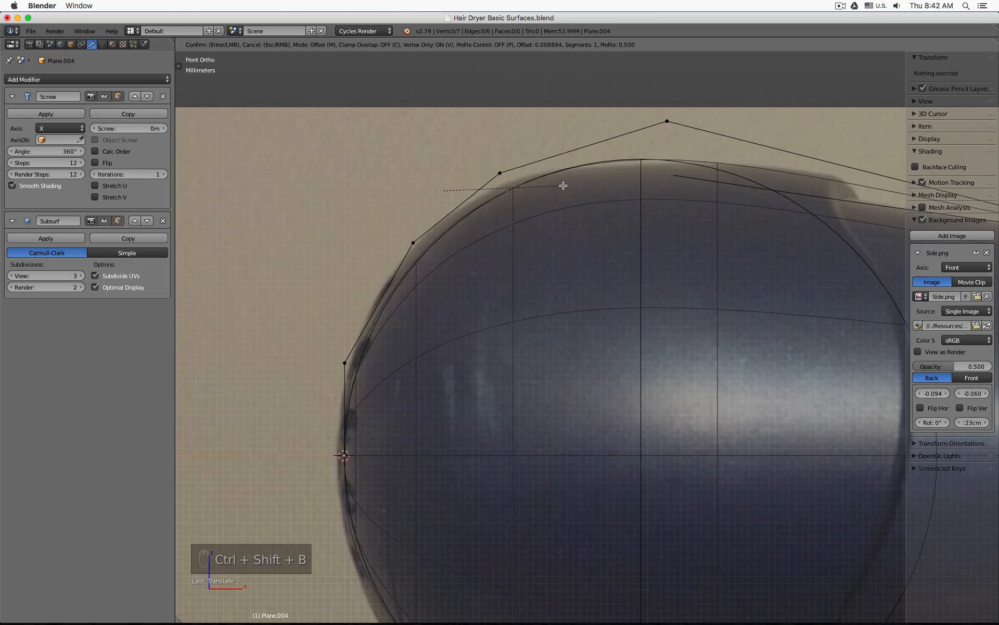
scroll(562, 185, "up", 1)
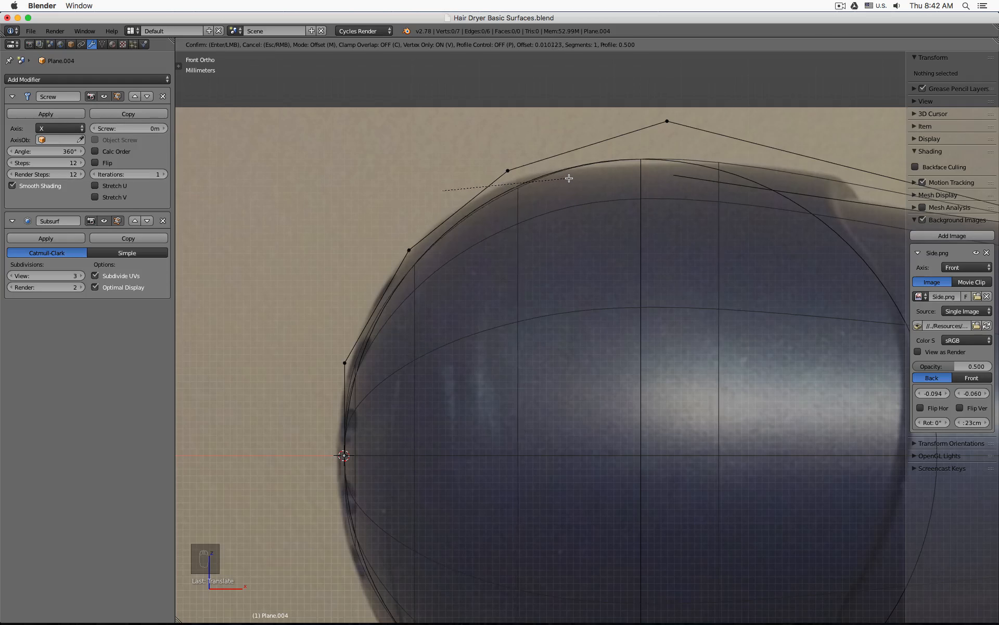
scroll(568, 177, "up", 2)
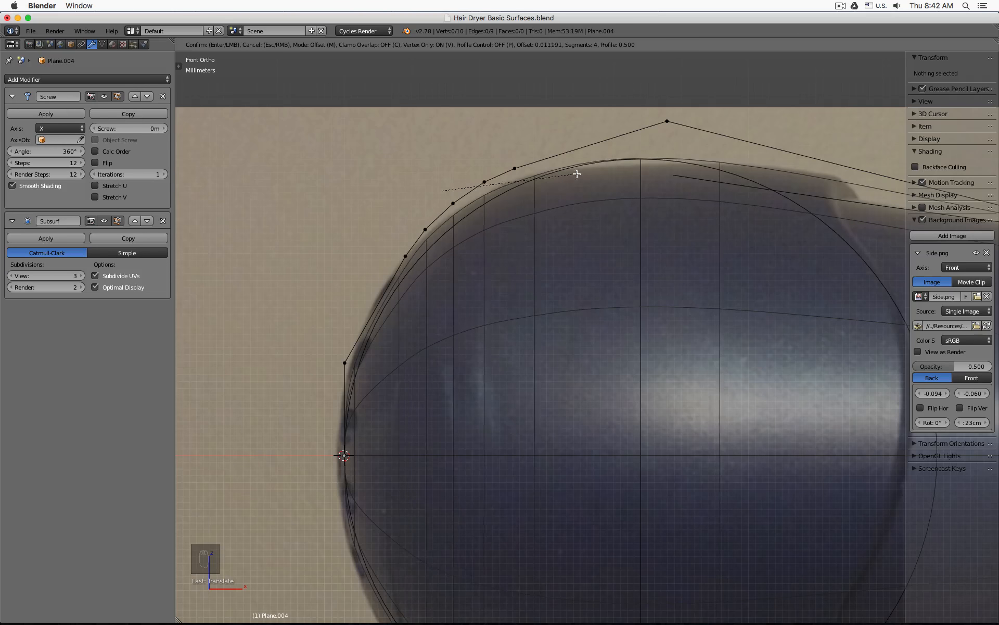
scroll(520, 190, "up", 4)
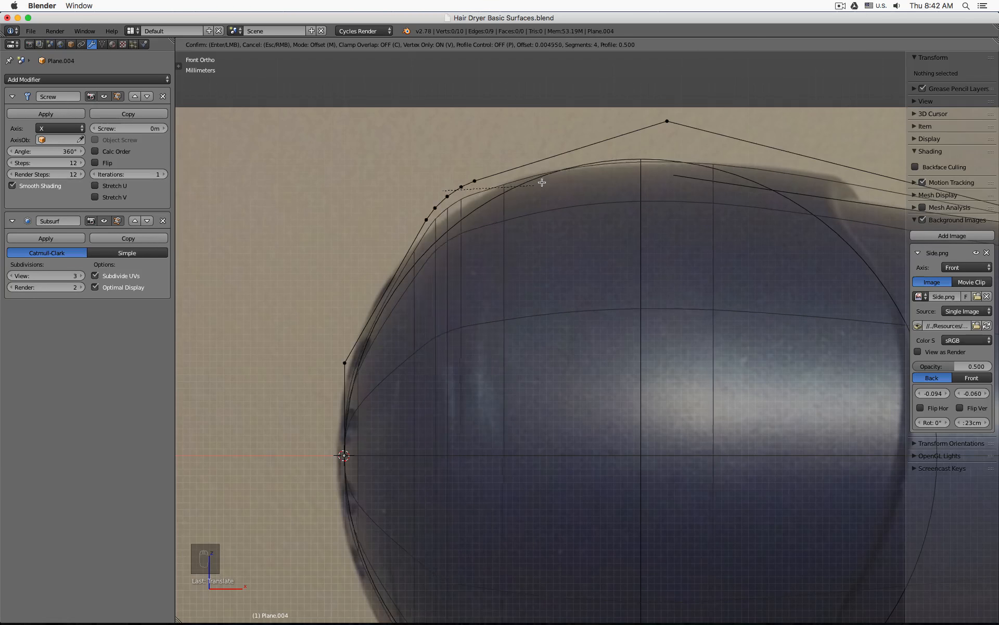
scroll(508, 189, "down", 7)
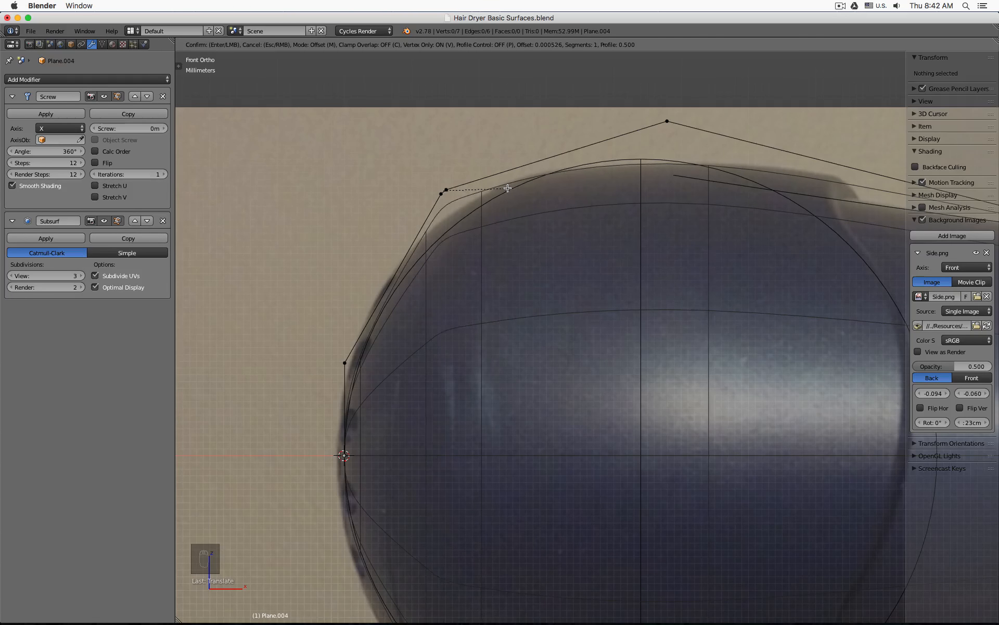
left_click(568, 180)
Step: Fit the two bevelled vertices to the dome's outline and move the crown vertex to about X 4.69 cm, Z 4.92 cm
left_click(406, 256)
key("g")
left_click(508, 170)
key("g")
left_click(509, 167)
left_click(660, 122)
key("g")
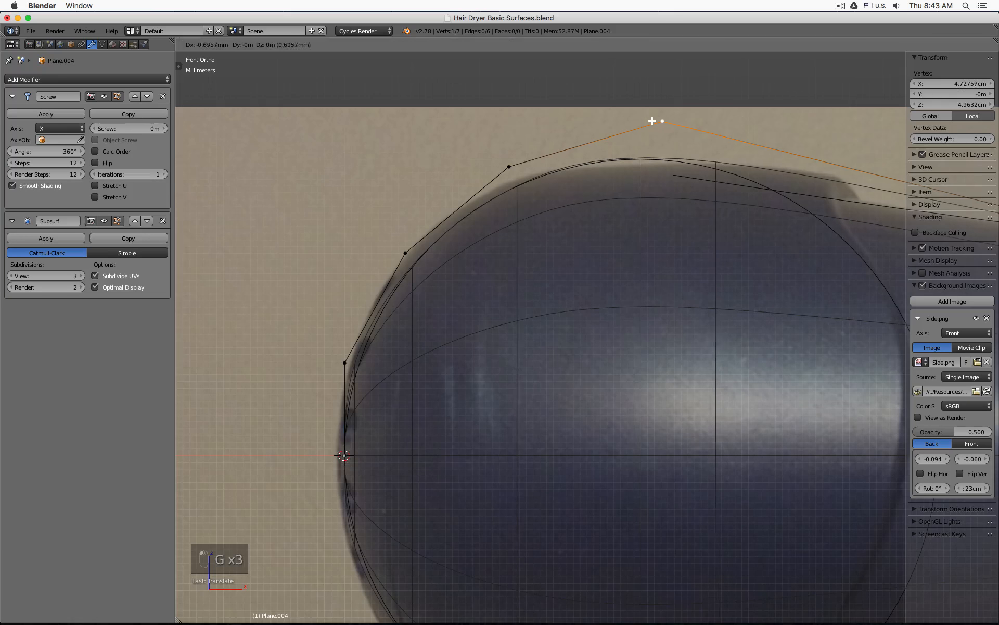
left_click(649, 123)
Step: Lower the rear profile vertex along Z and move the lower bevelled vertex to about X 6.67 mm, Z 2.75 cm to match the dome's outline
middle_click_drag(408, 305, 476, 177, "shift")
key("Tab")
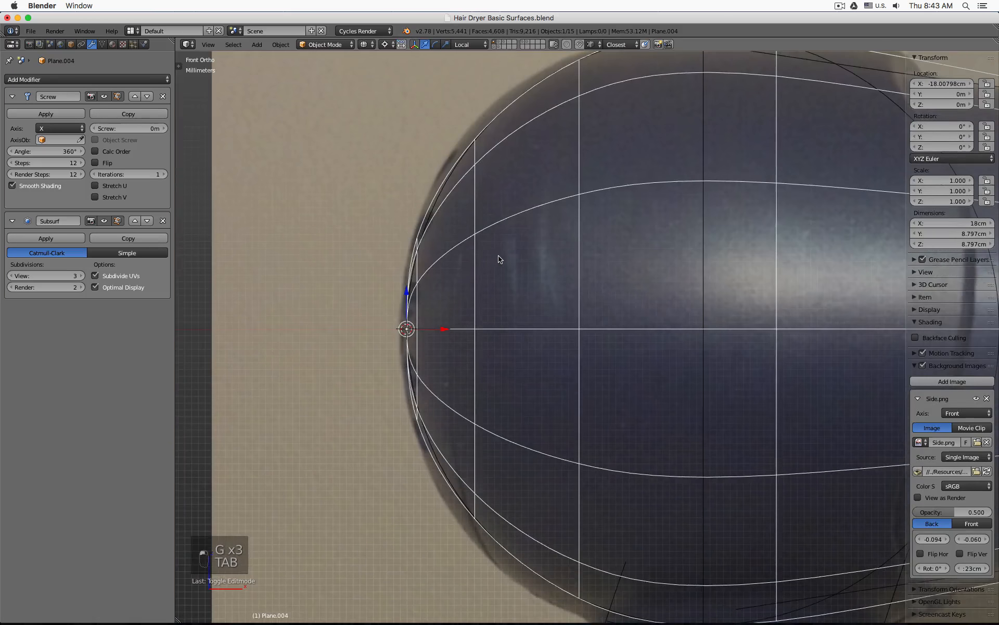
key("z")
key("z")
key("Tab")
middle_click_drag(414, 203, 388, 265, "shift")
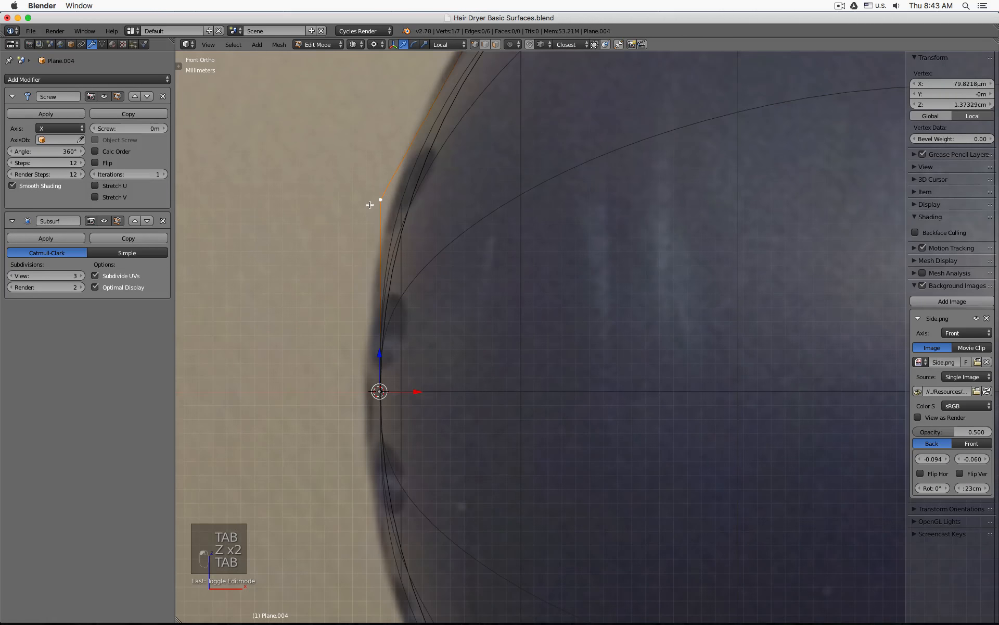
left_click_drag(380, 352, 386, 420)
middle_click_drag(520, 173, 510, 308, "shift")
right_click(498, 108)
key("g")
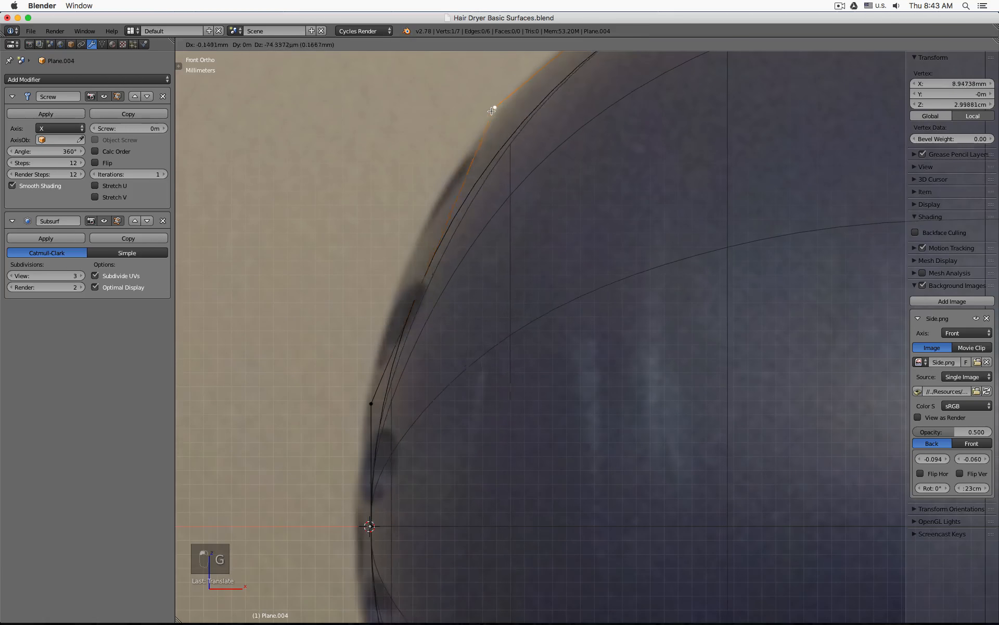
left_click(464, 141)
Step: Return the surface to solid shading in Object Mode, turn off the matcap, and view the rear dome at an angle
key("Tab")
scroll(430, 285, "down", 3)
key("z")
mouse_move(430, 286)
middle_mouse_down()
mouse_move(432, 299)
mouse_move(537, 241)
mouse_move(522, 219)
mouse_move(424, 290)
mouse_move(497, 263)
mouse_move(555, 305)
mouse_move(633, 311)
middle_mouse_up()
scroll(424, 289, "down", 2)
left_click(916, 349)
mouse_move(828, 336)
middle_mouse_down()
mouse_move(674, 305)
mouse_move(716, 332)
mouse_move(739, 314)
middle_mouse_up()
Step: Enable Calc Order on the Screw modifier and test its Flip option, switching Flip back off
key("Tab")
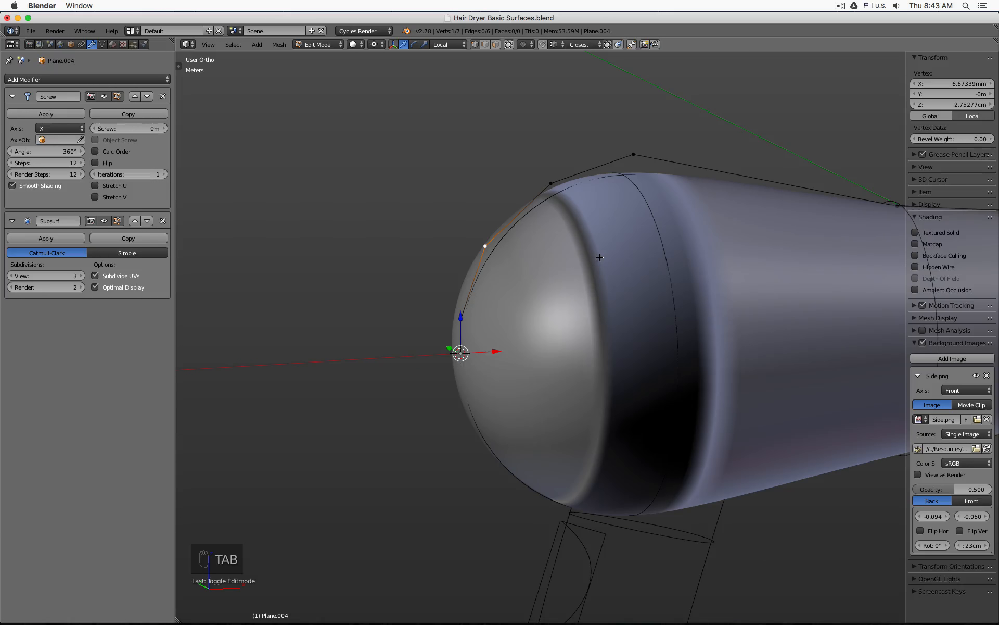
right_click(550, 183)
right_click(634, 154)
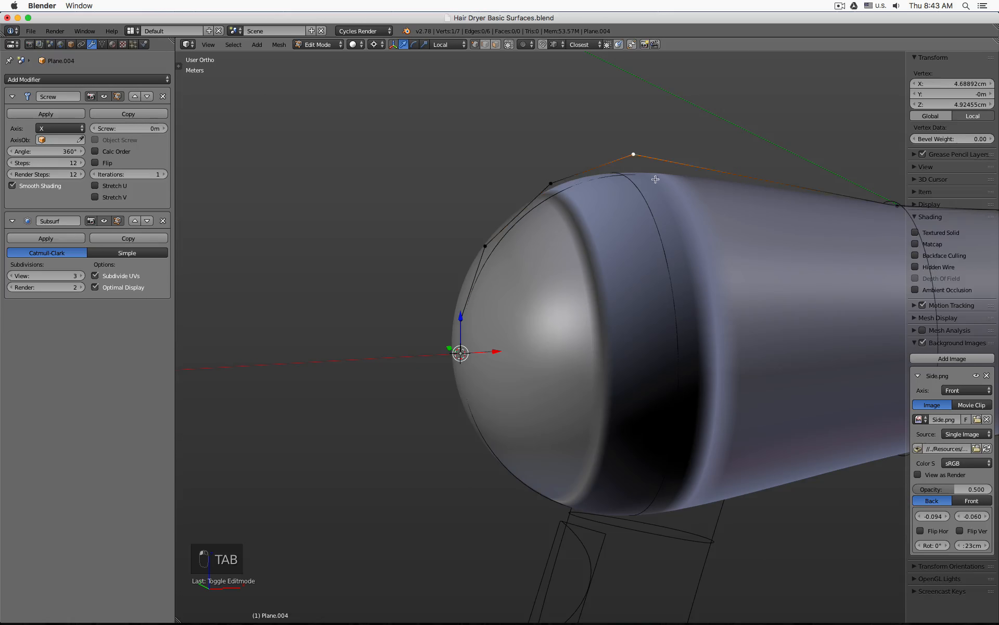
key("Tab")
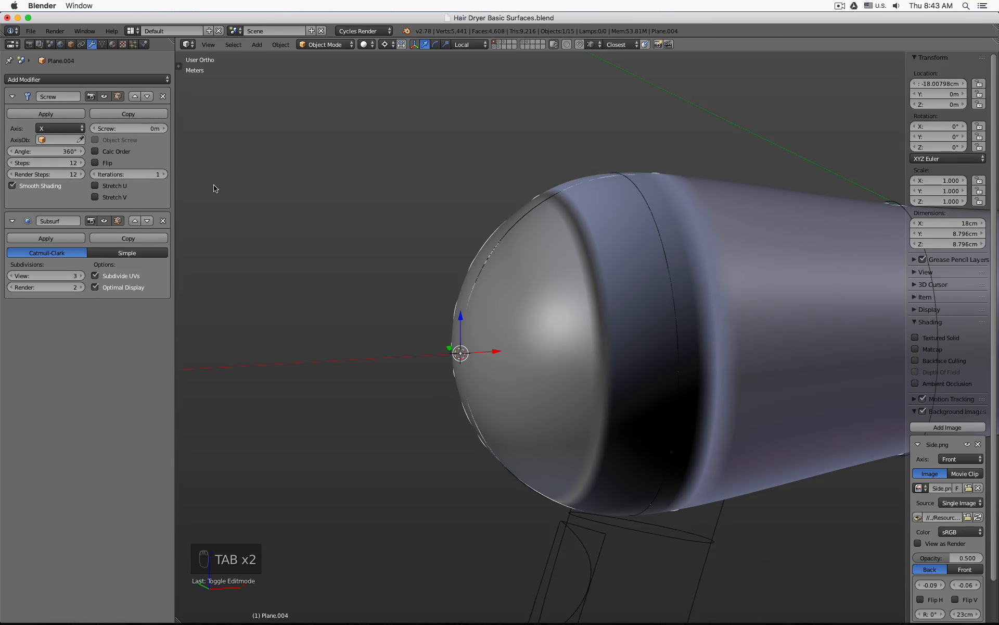
left_click(127, 152)
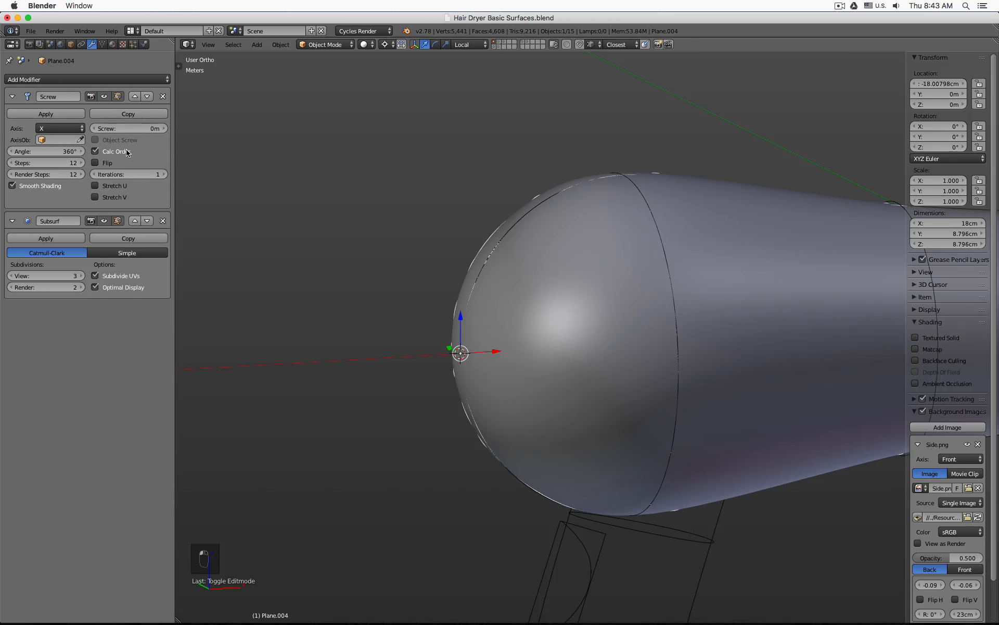
left_click(108, 162)
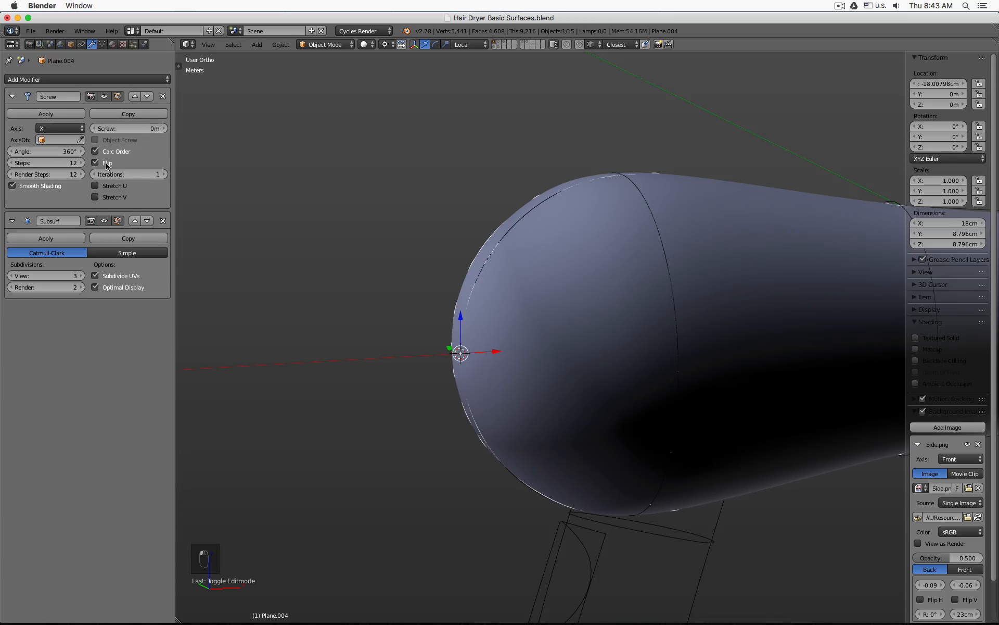
left_click(107, 163)
mouse_move(685, 267)
middle_mouse_down()
mouse_move(632, 255)
mouse_move(417, 260)
mouse_move(685, 271)
mouse_move(707, 376)
mouse_move(816, 226)
mouse_move(725, 221)
mouse_move(647, 179)
mouse_move(641, 123)
mouse_move(656, 297)
middle_mouse_up()
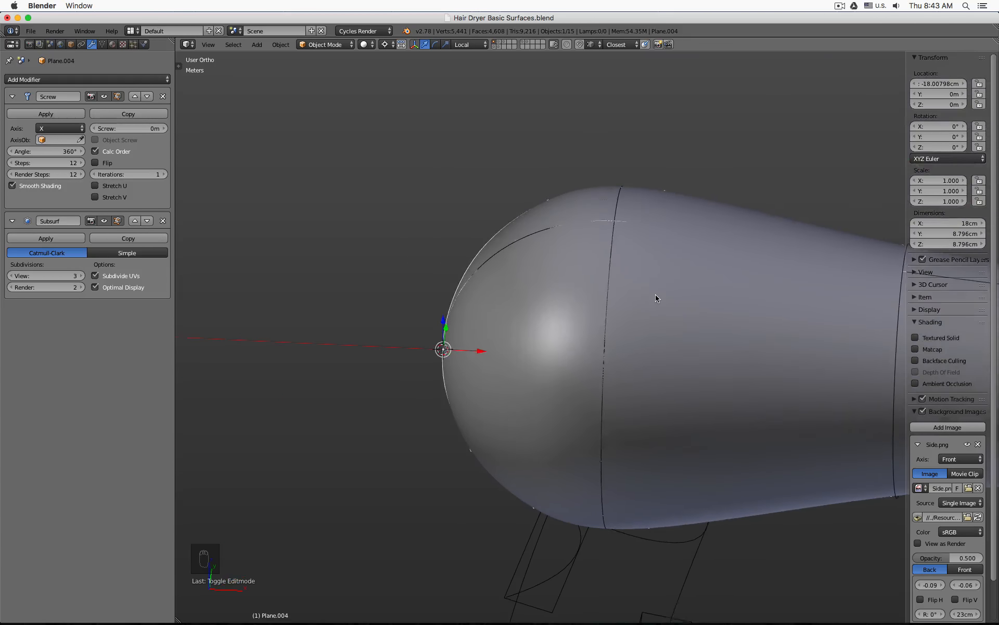
Step: In the front view, refine the upper bevelled profile vertex against the reference in wireframe and shift the crown vertex to about X 4.68 cm
key("KP_1")
key("Tab")
scroll(586, 220, "up", 2)
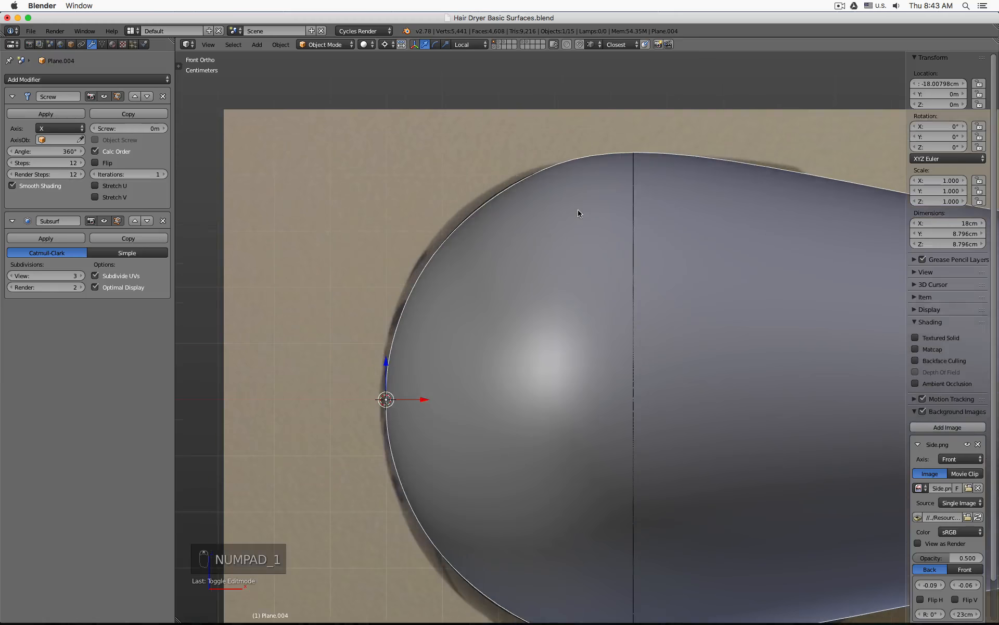
right_click(512, 163)
key("g")
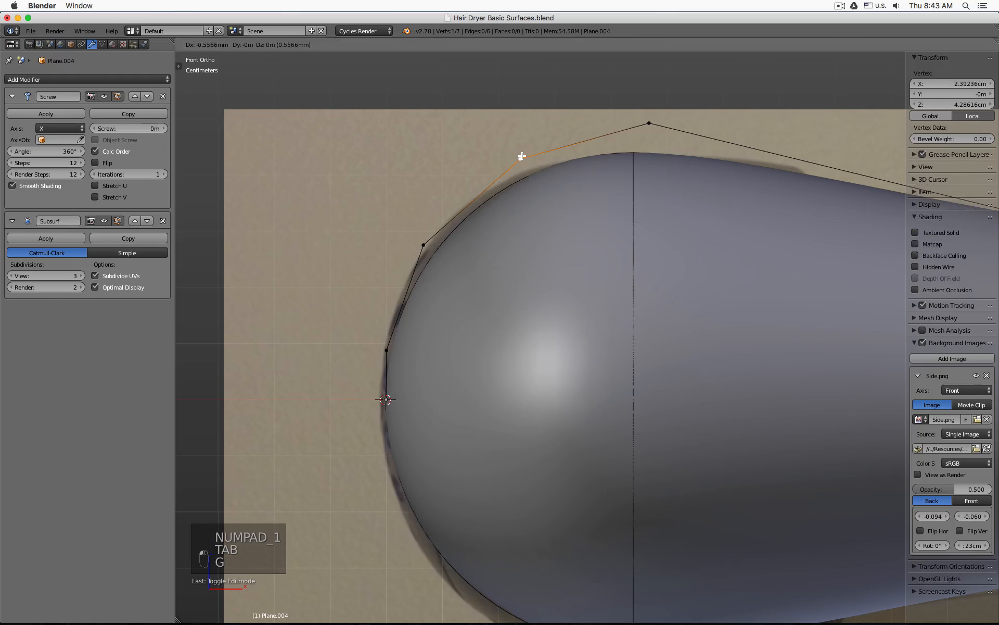
left_click(520, 157)
key("z")
key("g")
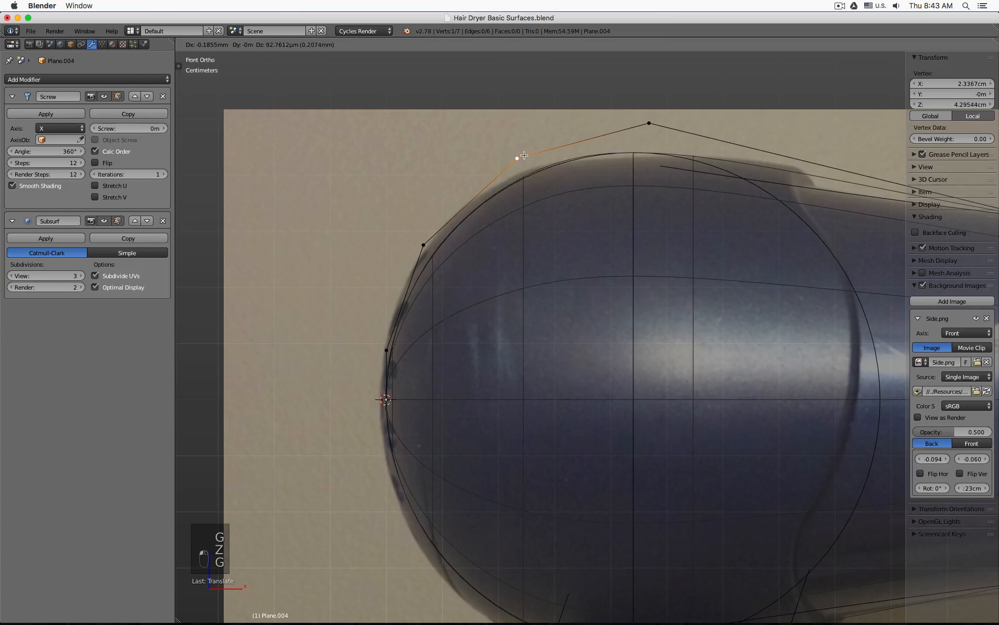
left_click(524, 157)
right_click(649, 120)
key("g")
left_click(648, 120)
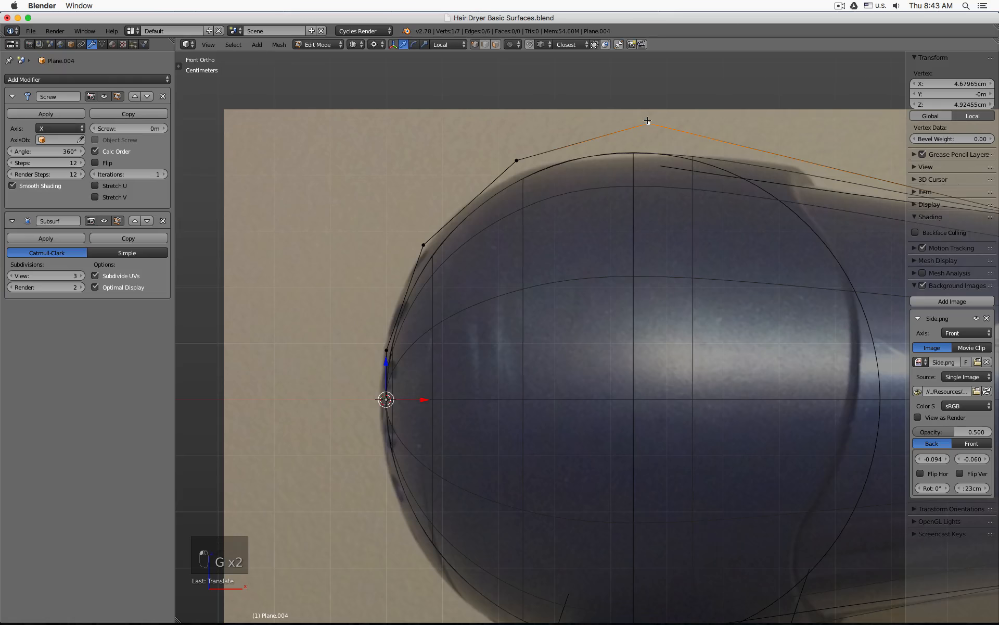
Step: Raise the profile's vertex at the nozzle end along Z to about 2.79 cm to follow the reference outline
middle_click_drag(689, 182, 377, 189, "shift")
scroll(634, 208, "down", 3)
scroll(689, 221, "up", 3)
right_click(698, 218)
scroll(641, 229, "down", 4)
scroll(641, 229, "up", 2)
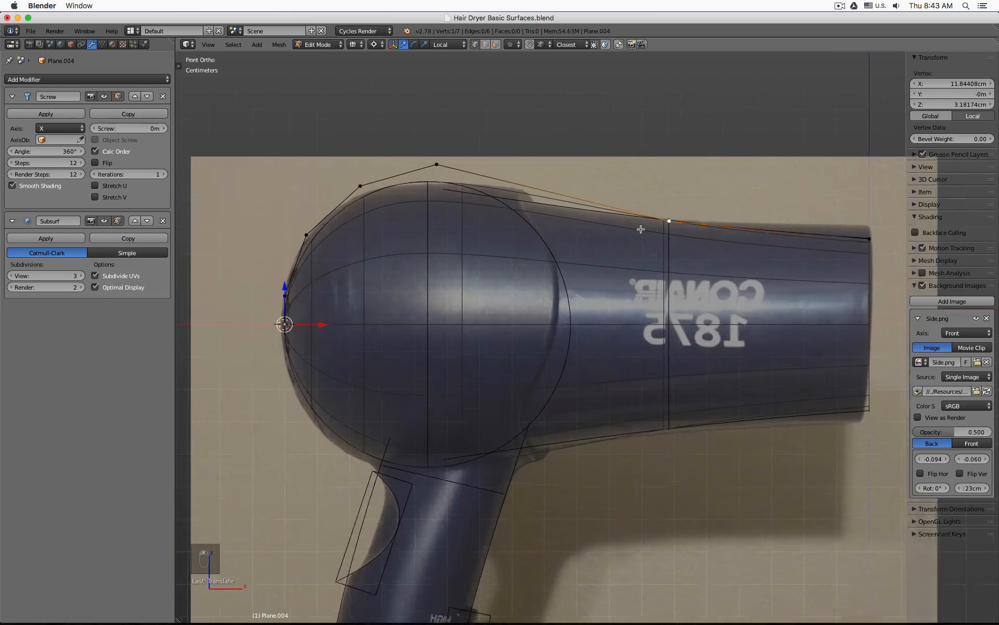
key("z")
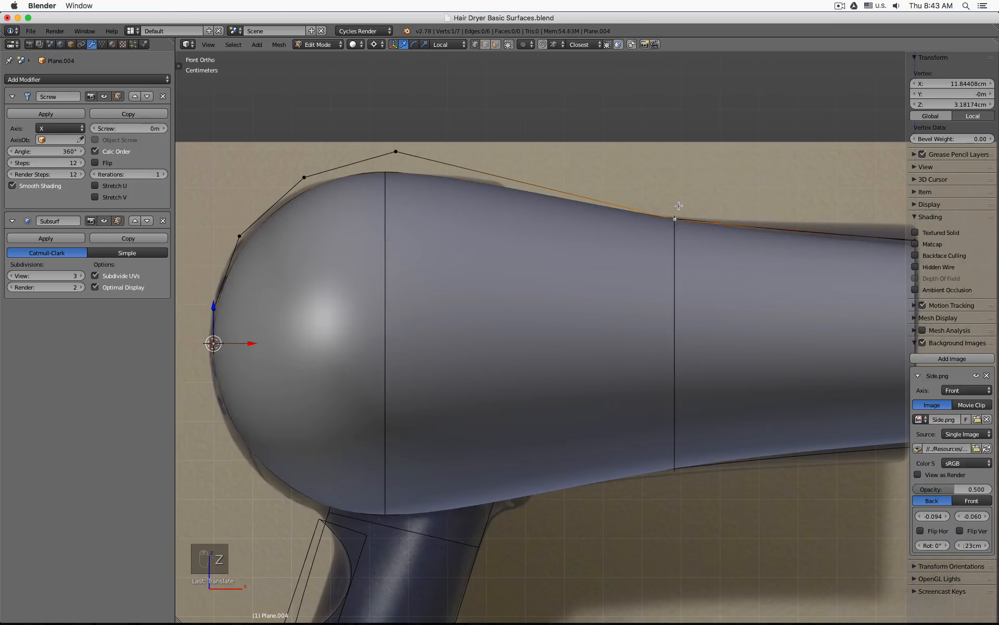
middle_click_drag(679, 206, 419, 211, "shift")
scroll(691, 226, "up", 3)
right_click(628, 261)
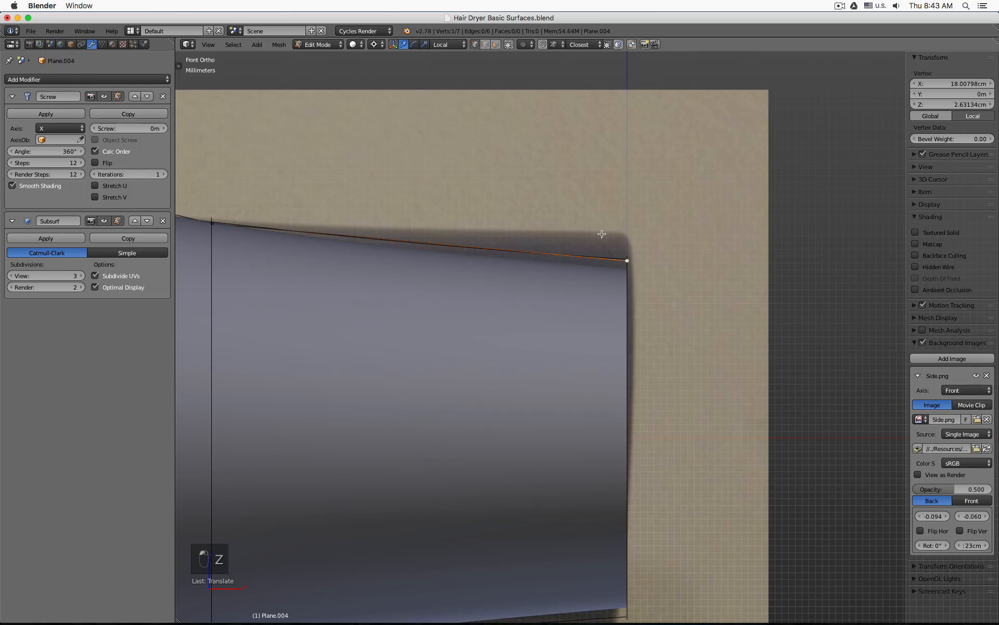
key("g")
key("z")
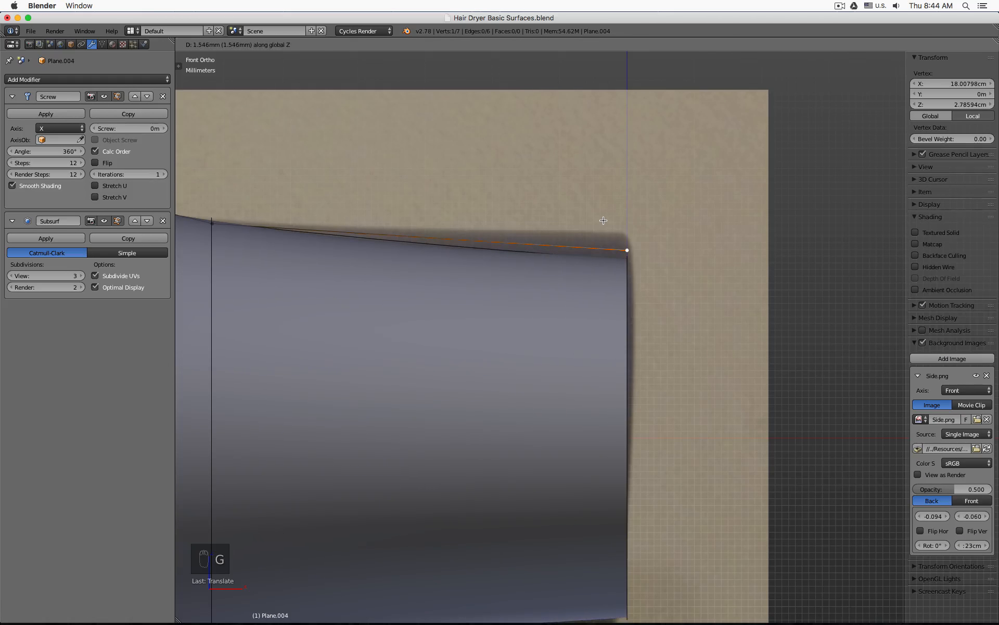
left_click(604, 220)
Step: Subdivide the edge between the crown vertex and the barrel vertex, and move the new vertex to about X 8.29 cm, Z 4.16 cm
middle_click_drag(319, 236, 854, 289, "shift")
scroll(609, 250, "down", 1)
right_click(725, 272)
right_click(323, 176, "shift")
key("w")
left_click(417, 190)
scroll(510, 165, "up", 1)
right_click(527, 235)
key("z")
key("g")
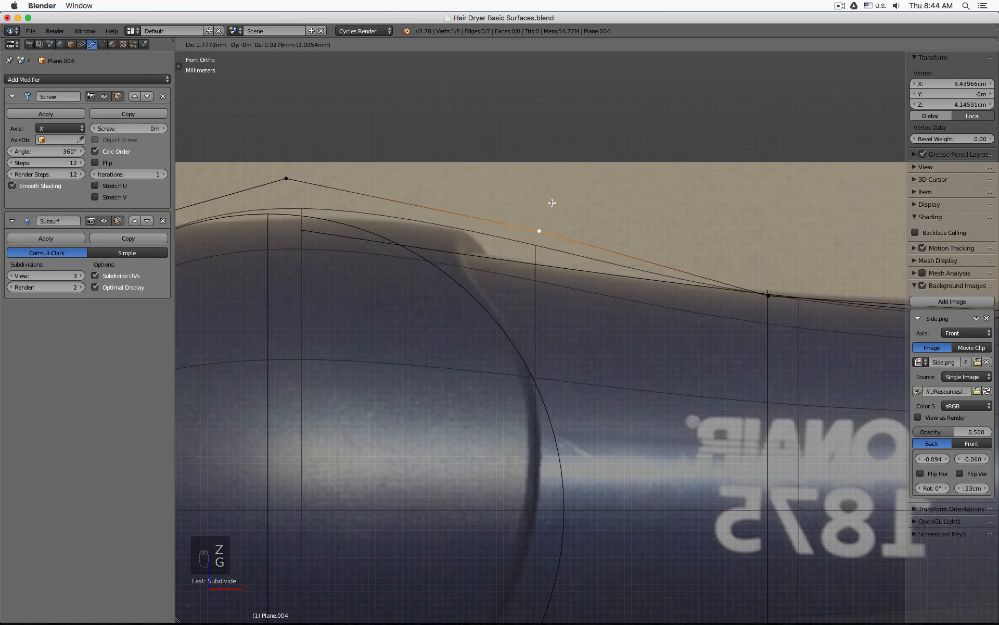
left_click(543, 202)
Step: Adjust the crown vertex along Z to about 4.80 cm
middle_click_drag(542, 202, 739, 202, "shift")
right_click(485, 174)
key("g")
key("z")
left_click(495, 157)
Step: Examine the solid-shaded body in Object Mode at an angle, from the side and in the front view
key("Tab")
key("z")
scroll(500, 209, "down", 6)
mouse_move(521, 292)
middle_mouse_down()
mouse_move(654, 286)
mouse_move(623, 267)
middle_mouse_up()
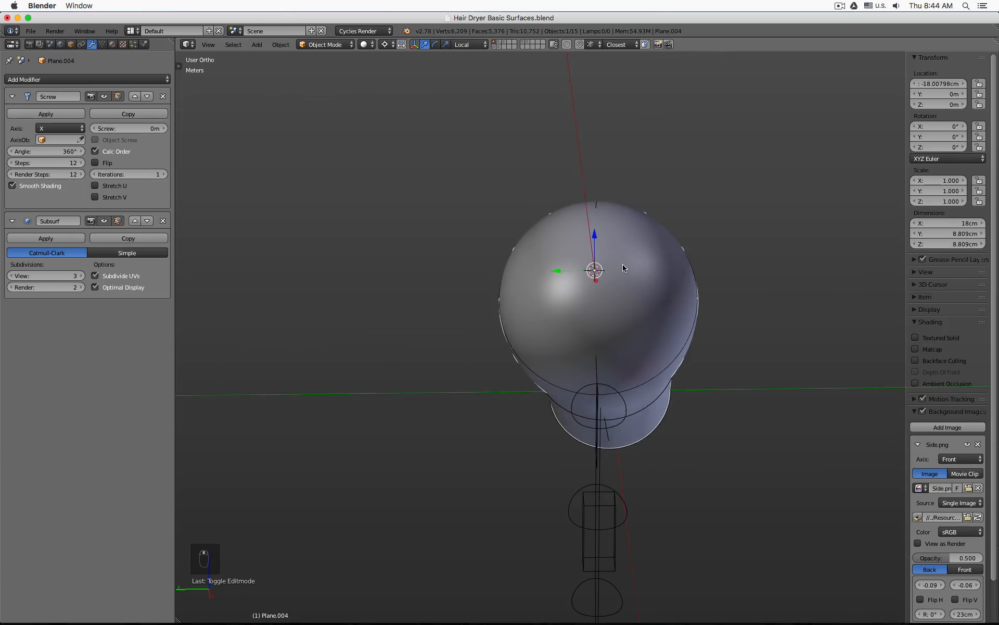
key("KP_3")
key("KP_1")
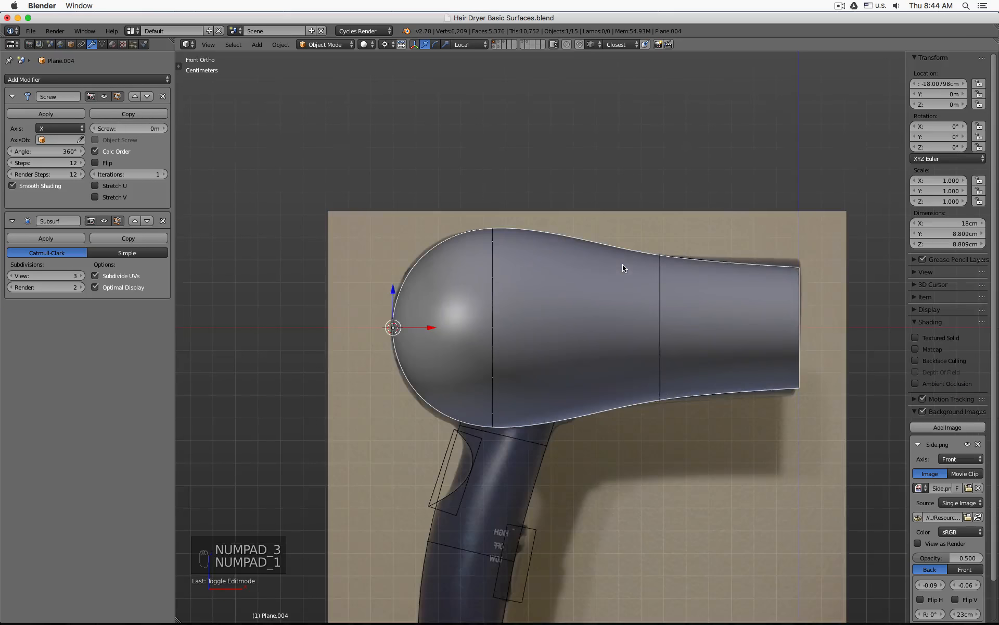
Step: Select all of the profile's vertices in wireframe Edit Mode and hide the transform manipulator
scroll(495, 292, "up", 5)
key("z")
key("Tab")
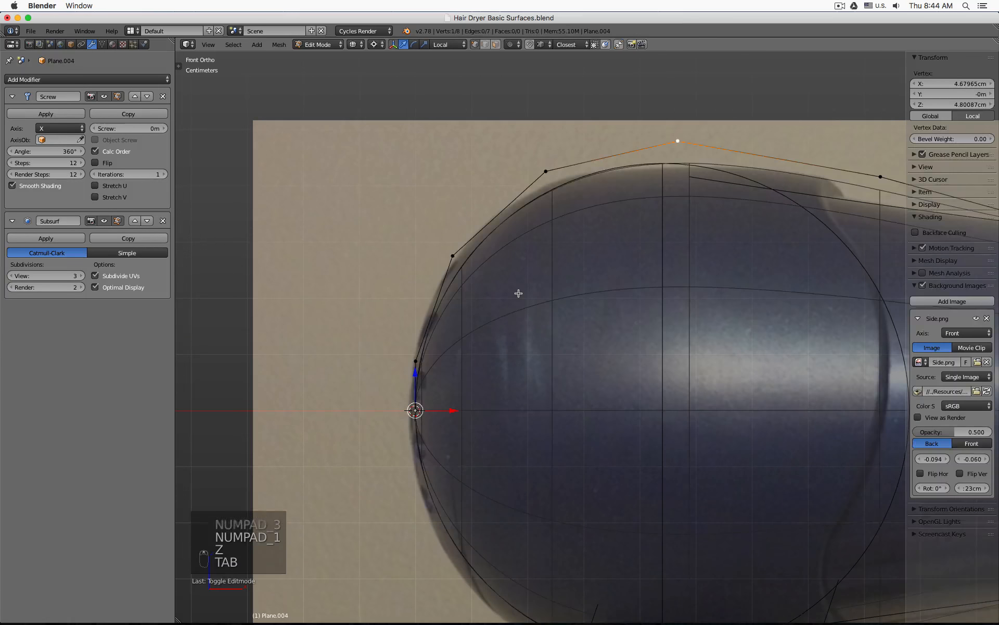
scroll(518, 295, "down", 5)
key("a")
key("a")
key("a")
key("a")
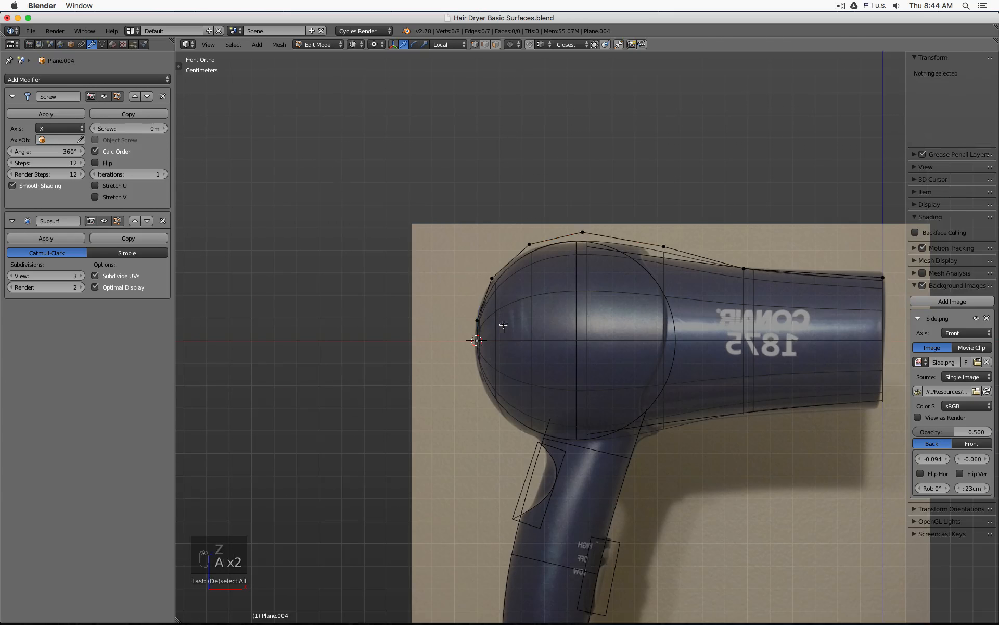
middle_click_drag(497, 362, 468, 403)
left_click(393, 44)
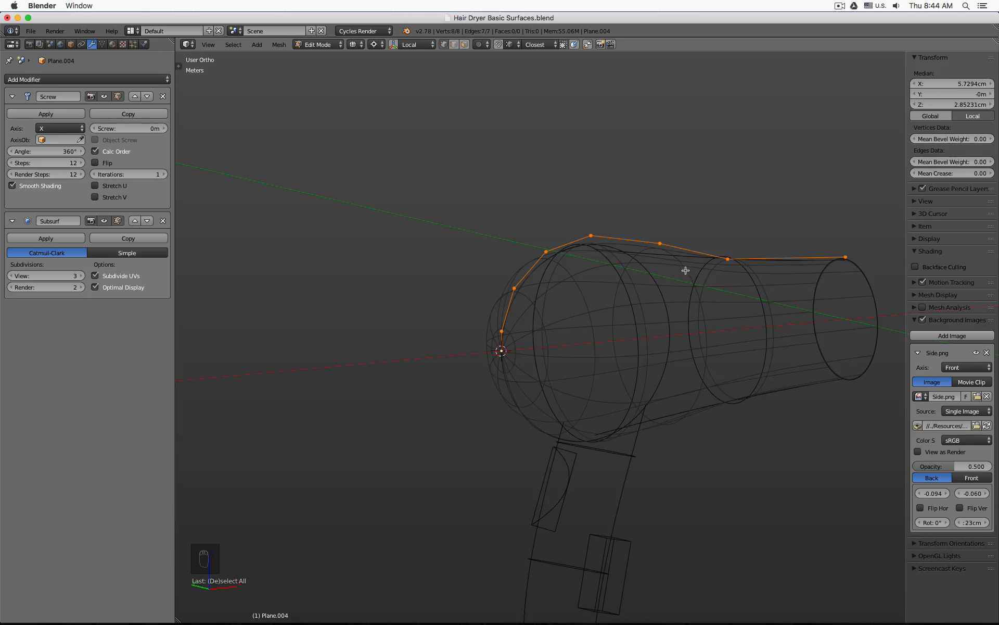
Step: Return the body to solid shading in Object Mode in the front view and turn on the matcap
middle_click_drag(686, 271, 649, 264)
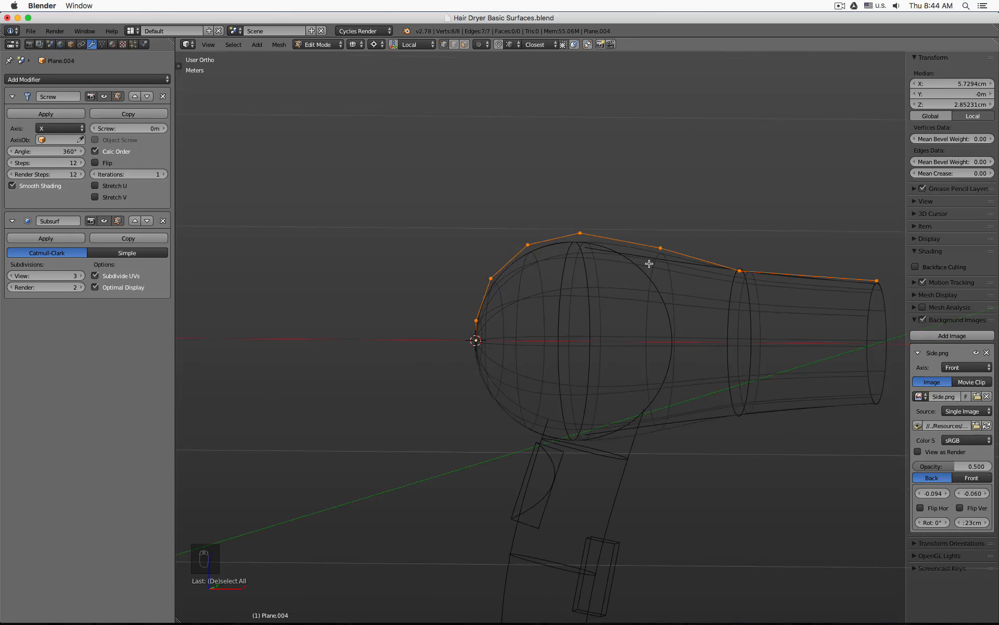
key("KP_1")
key("z")
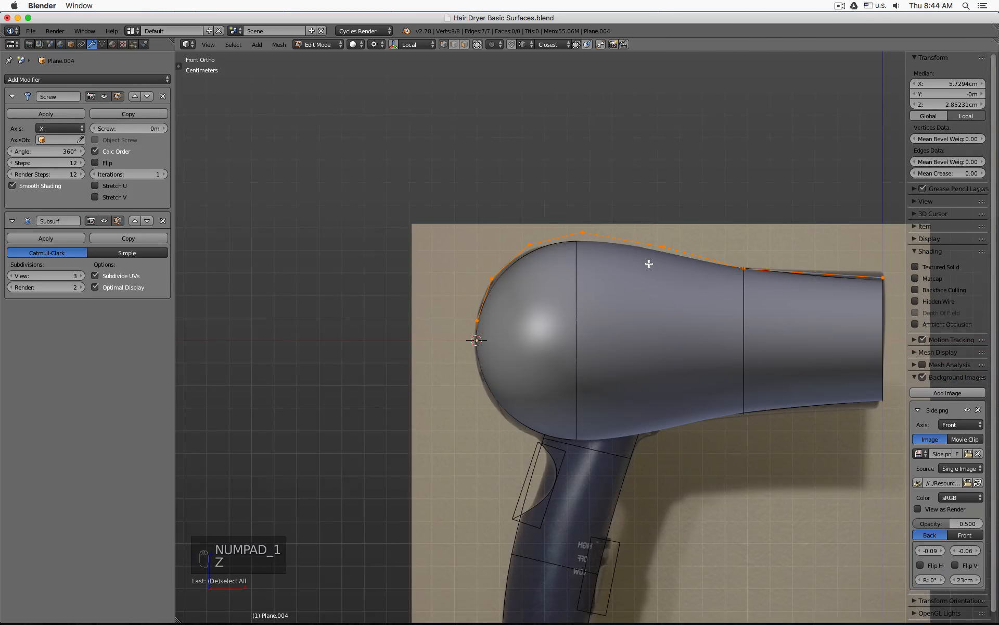
left_click(106, 221)
left_click(105, 221)
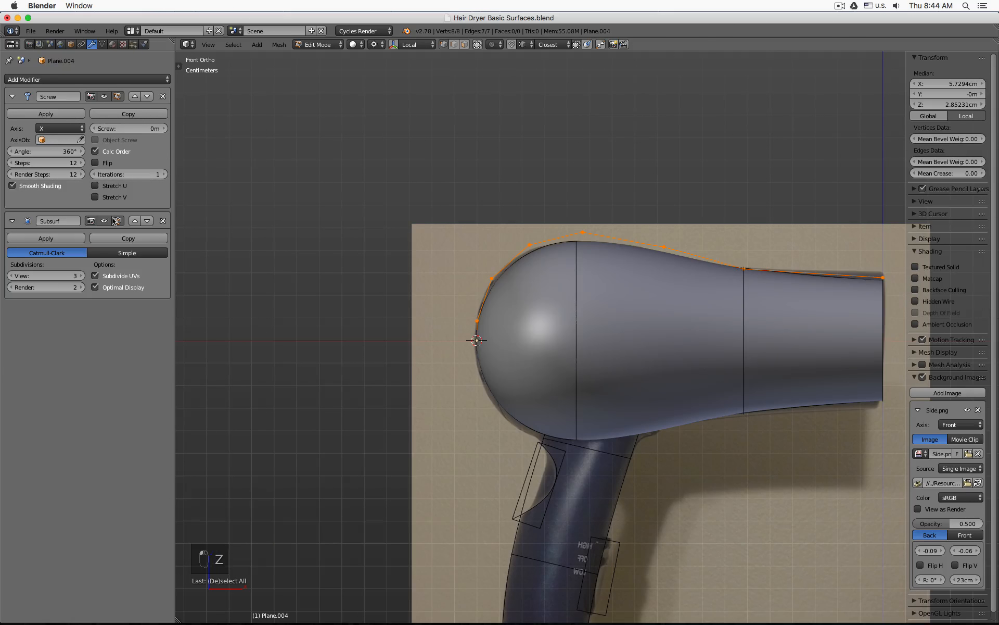
key("Tab")
key("KP_3")
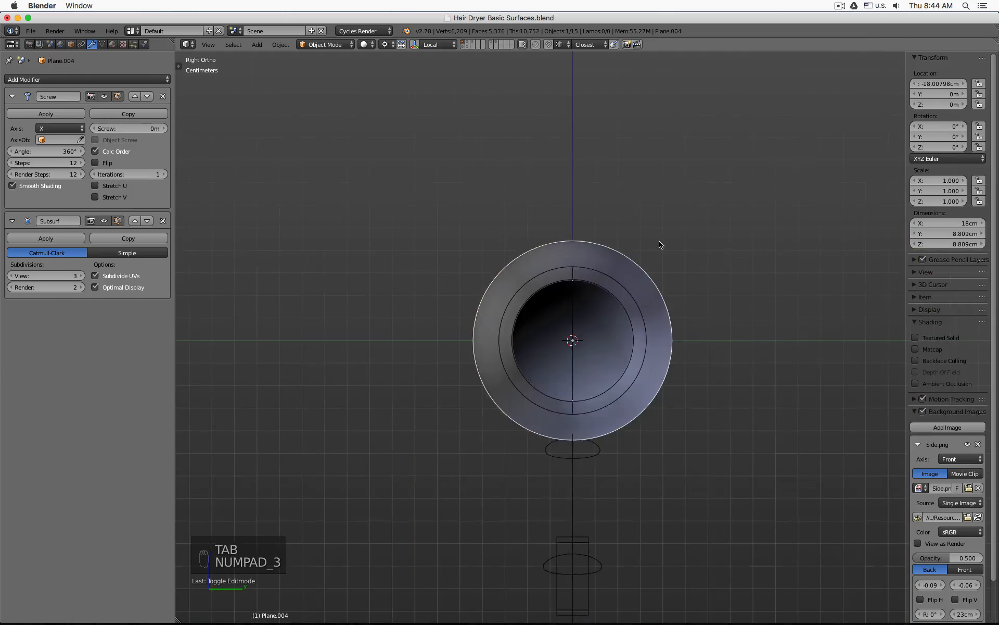
key("KP_1")
left_click(915, 349)
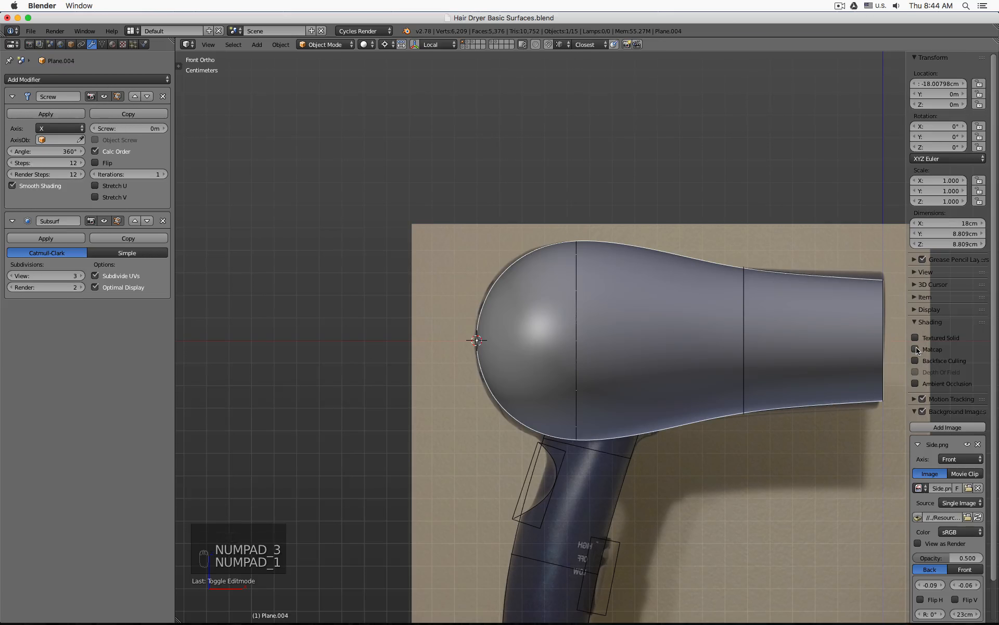
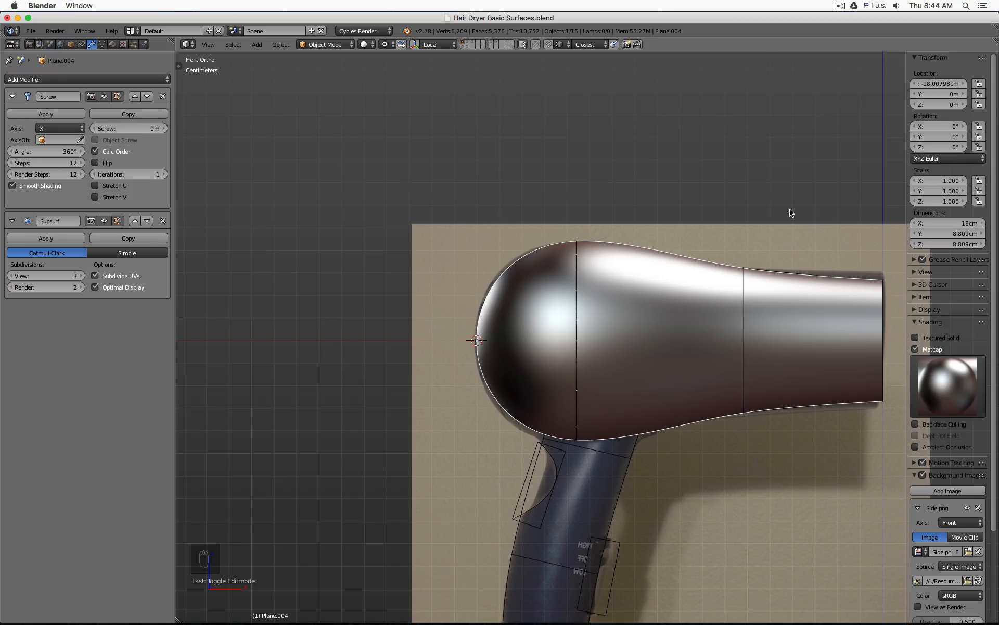
Step: Try pulling the profile vertex between the crown and the barrel inward to test how the surface responds
key("Tab")
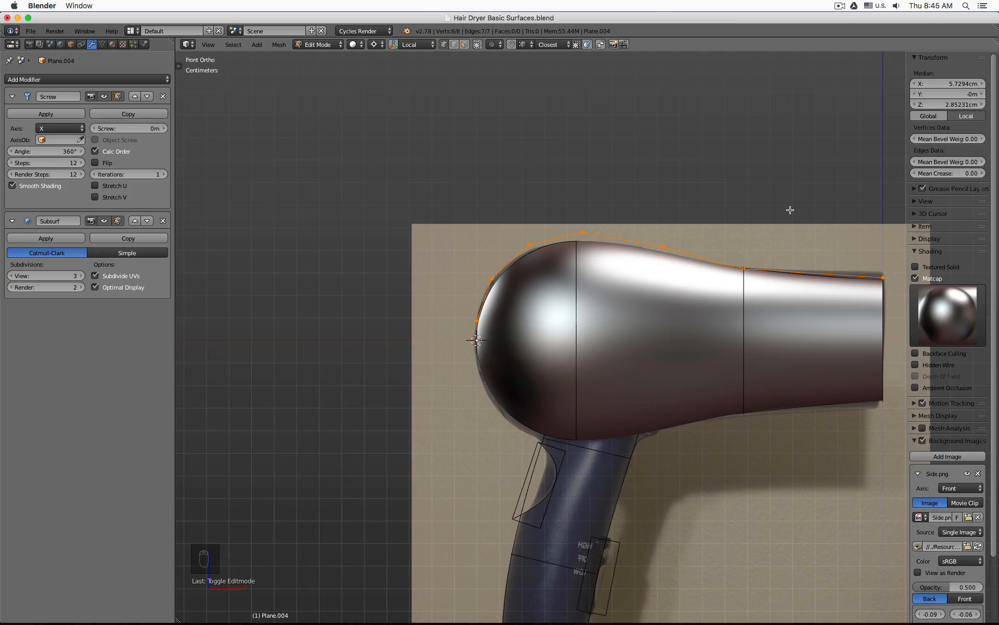
right_click(664, 245)
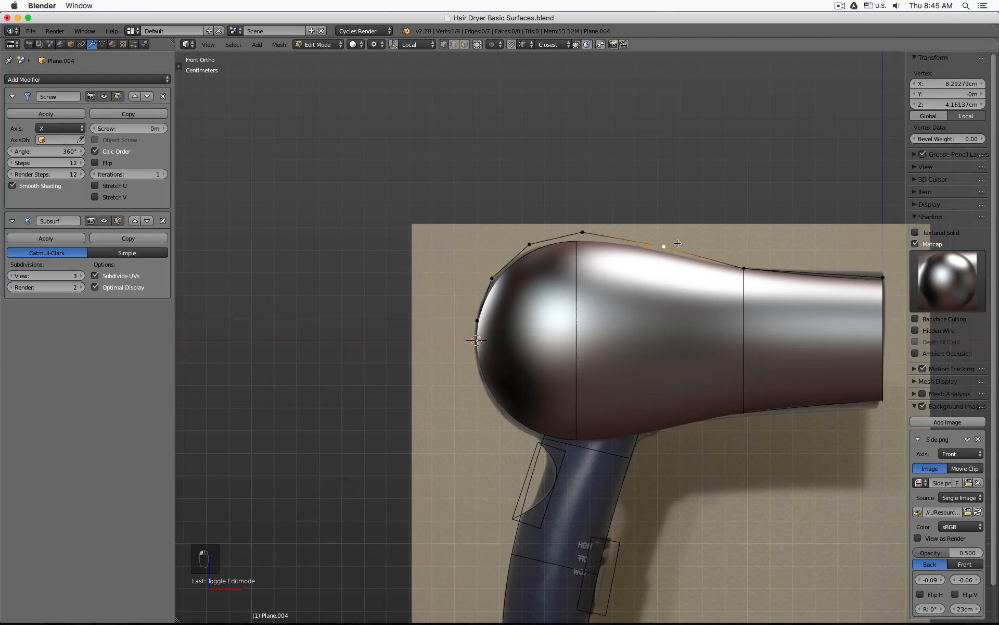
key("g")
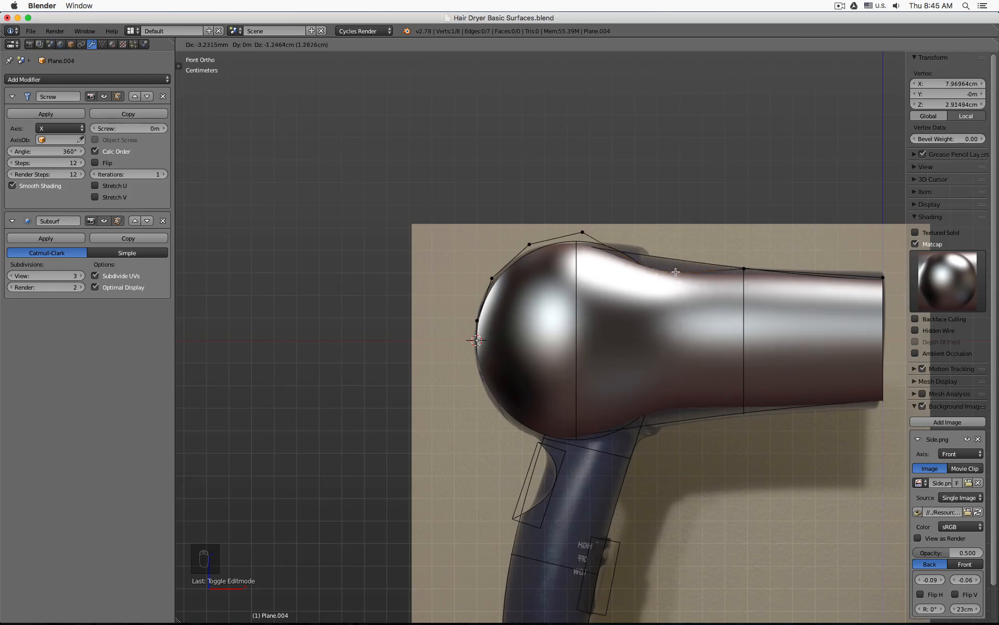
left_click(676, 232)
Step: Subdivide the profile edge between the crown vertex and the next vertex toward the barrel
scroll(689, 253, "up", 3)
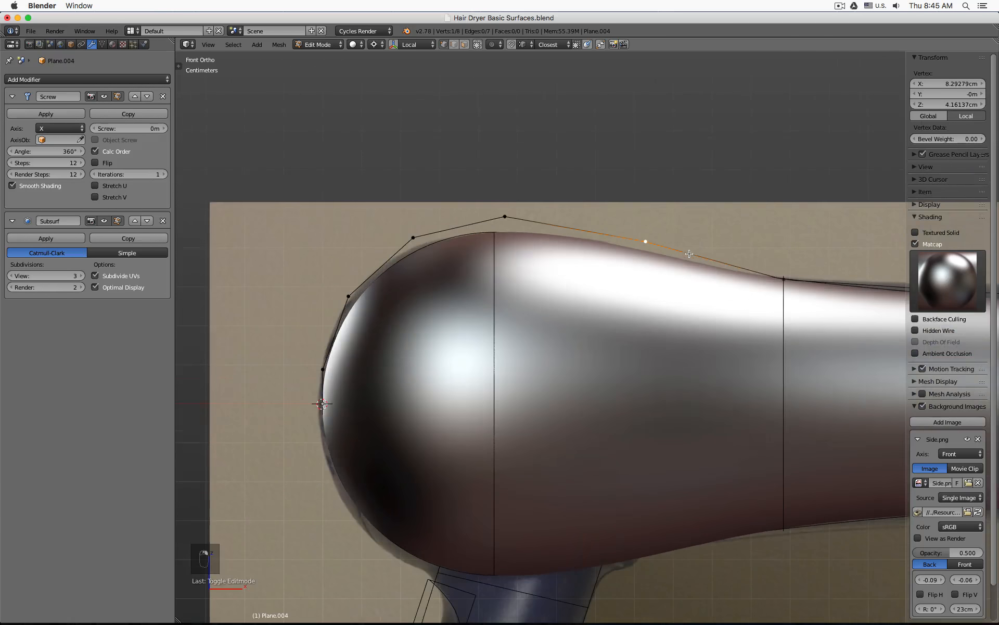
left_click(780, 279, "shift")
scroll(780, 279, "right", 5)
scroll(642, 193, "left", 3)
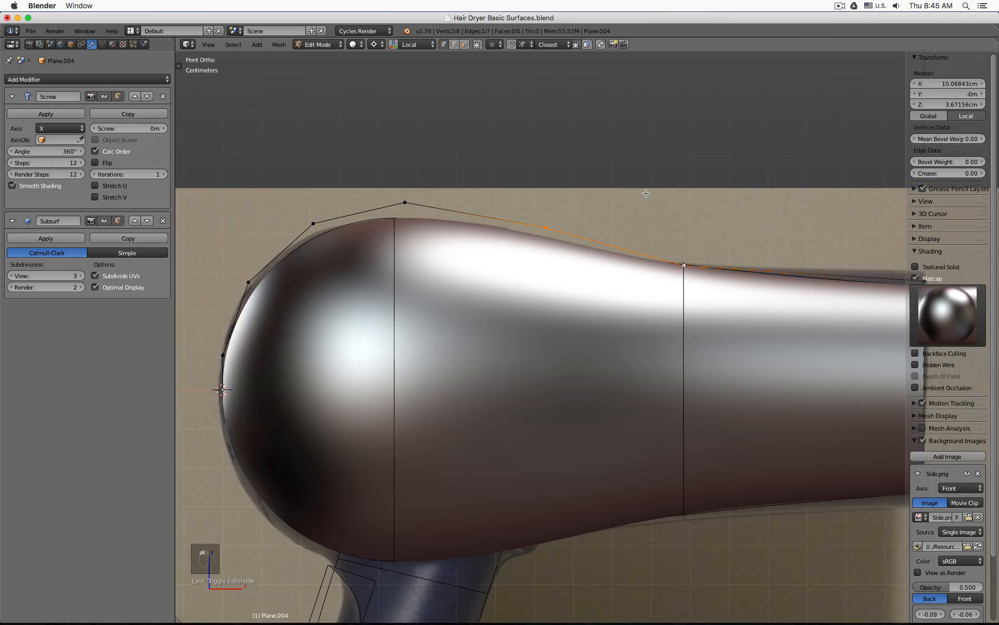
right_click(566, 214)
right_click(415, 203, "shift")
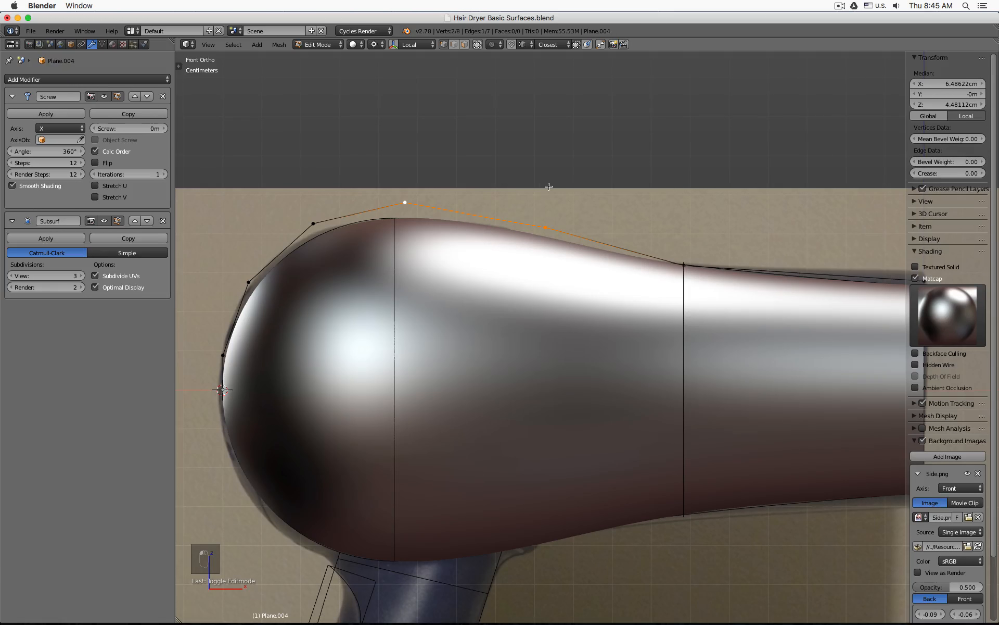
key("w")
left_click(506, 184)
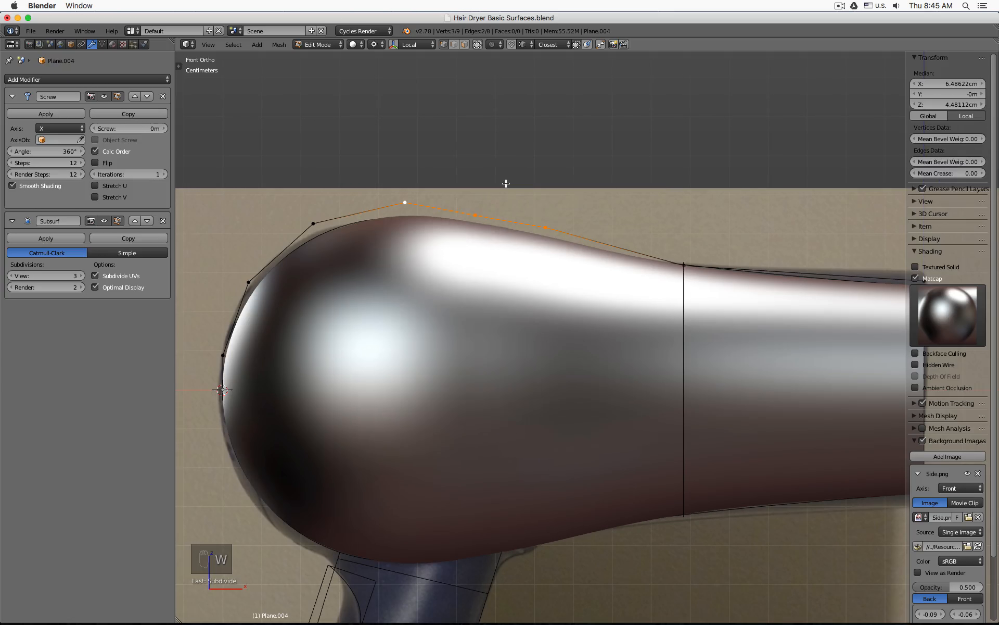
Step: Set the subdivision's number of cuts to 5
key("super")
key("super")
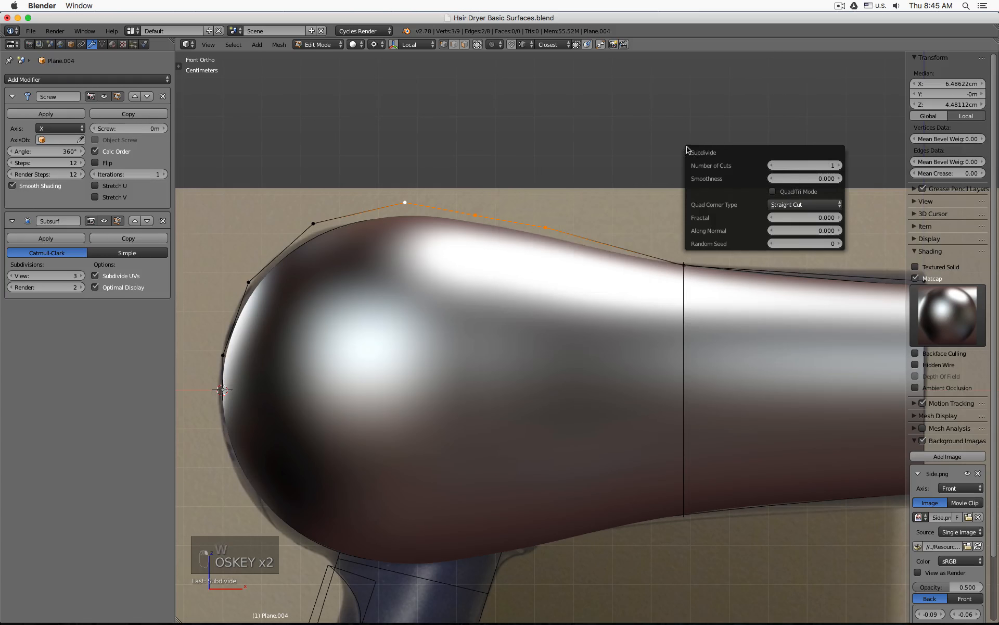
left_click(839, 165)
left_click(839, 165)
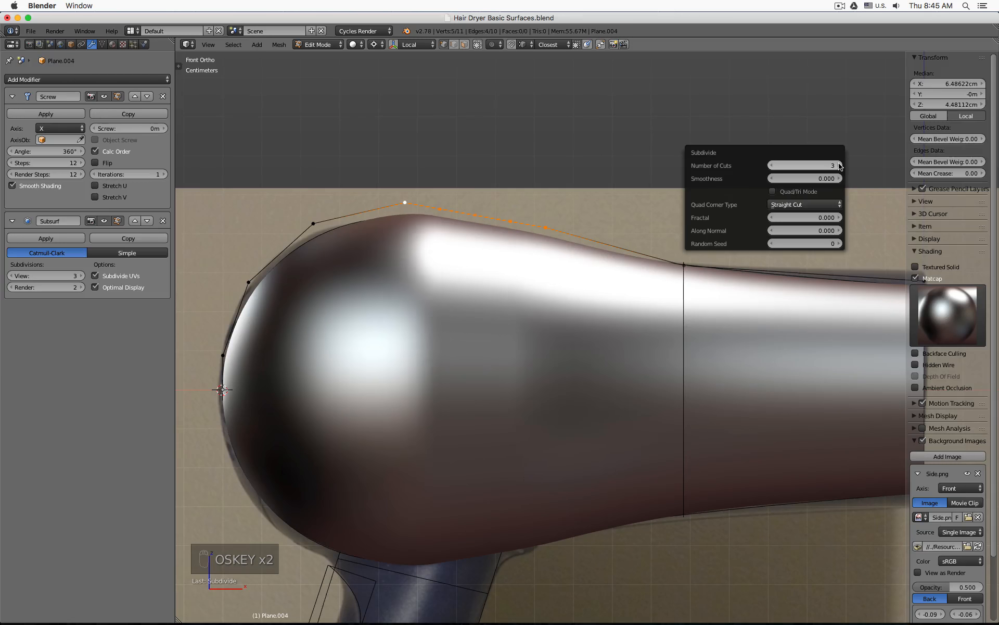
left_click(839, 165)
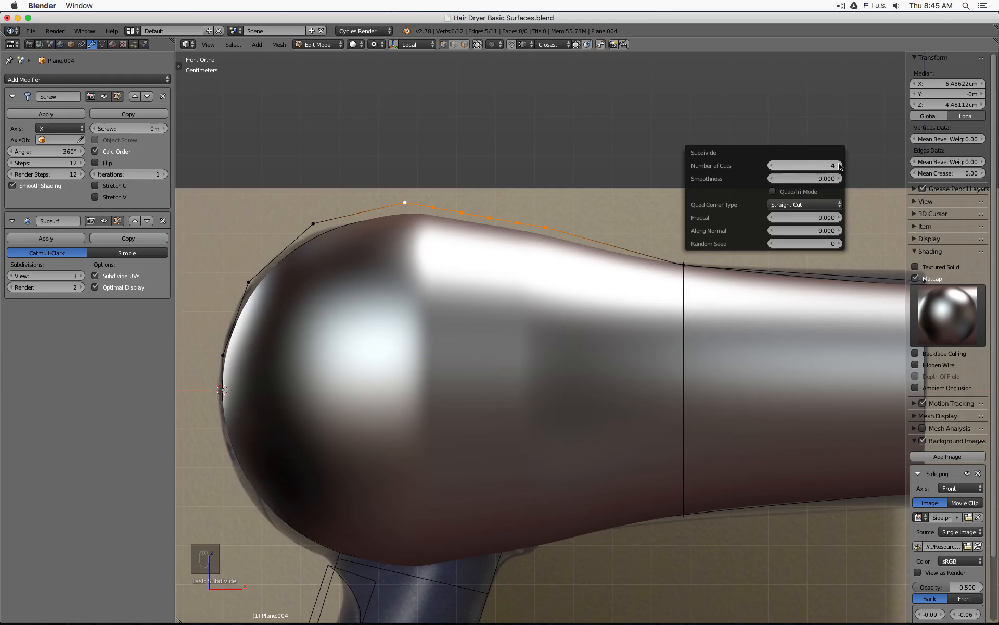
left_click(839, 165)
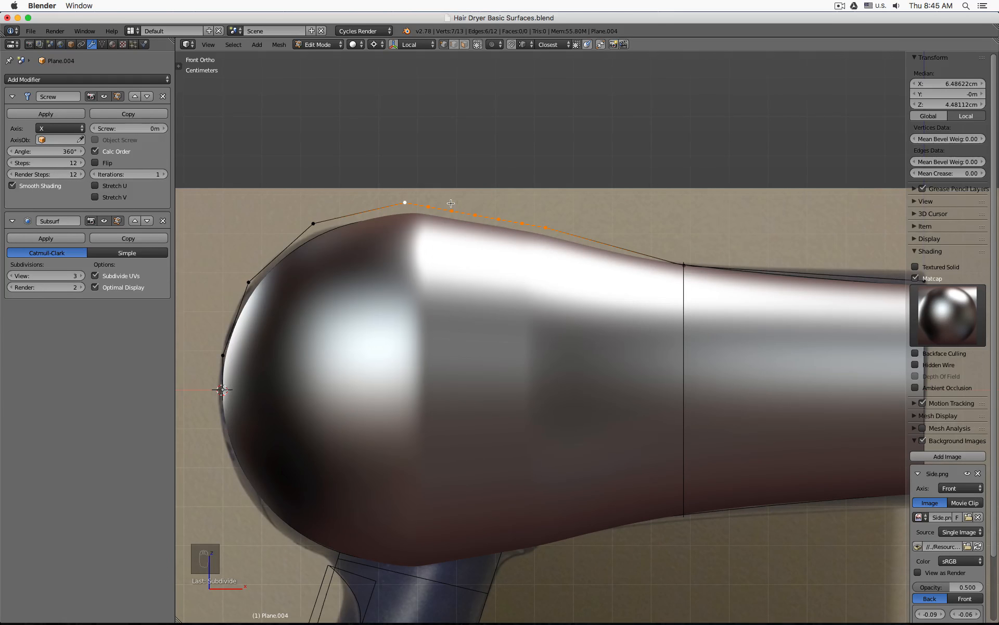
Step: Move the first, third and fifth of the newly added vertices inward to form ridged grooves around the body
right_click(428, 207)
right_click(475, 214, "shift")
right_click(522, 222, "shift")
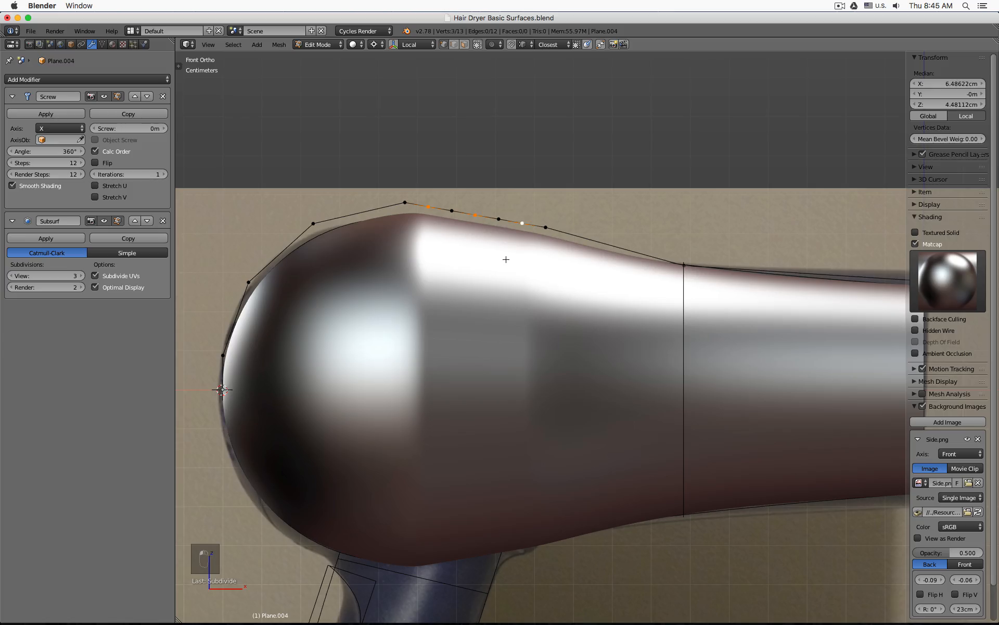
key("g")
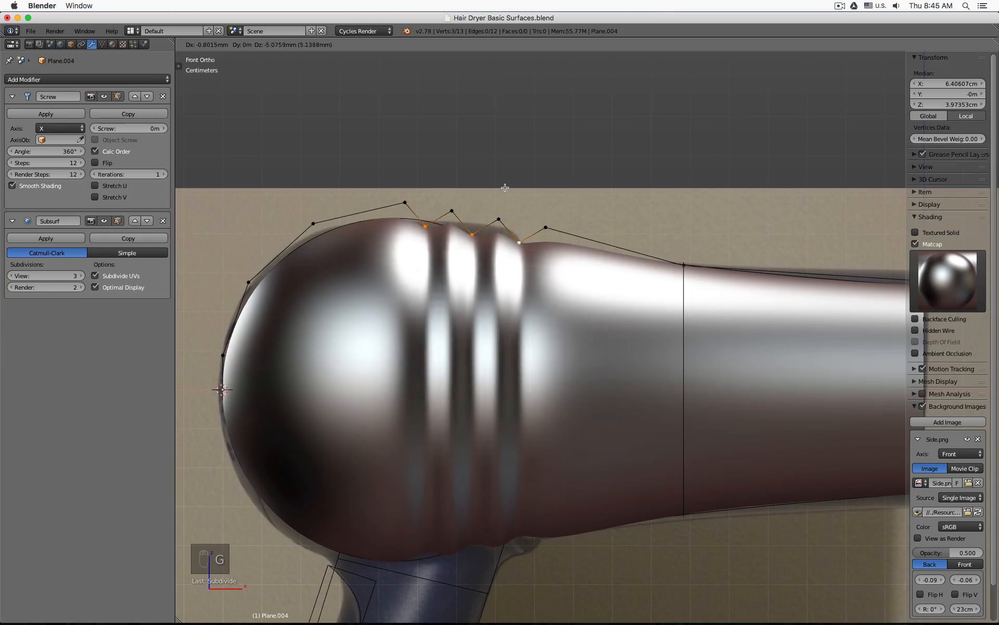
left_click(509, 185)
Step: Examine the ridged surface in Object Mode at an angle and in the front view
key("Tab")
scroll(513, 181, "down", 4)
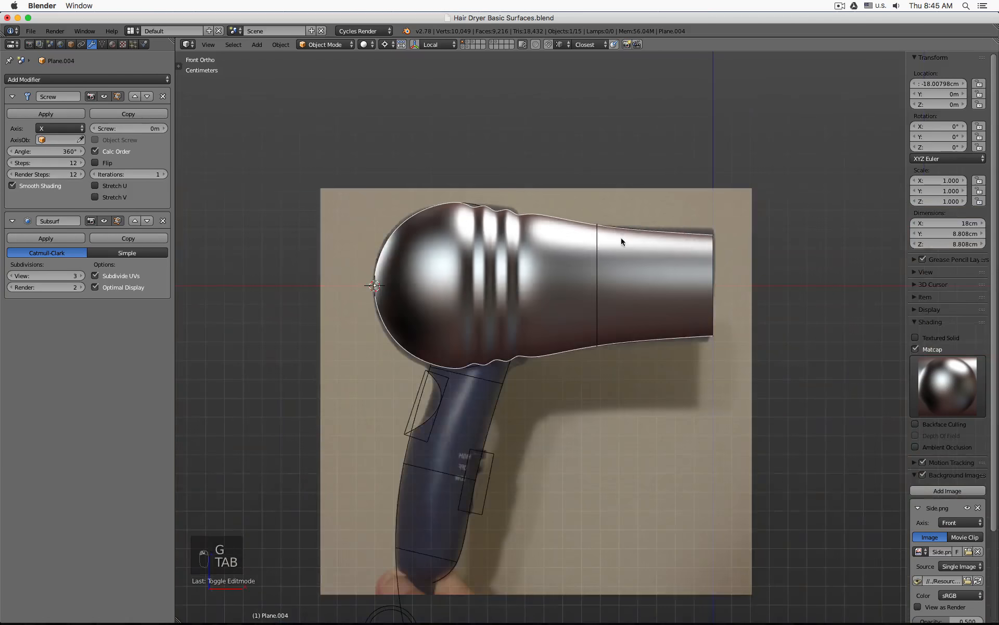
middle_click_drag(512, 181, 479, 241)
key("KP_1")
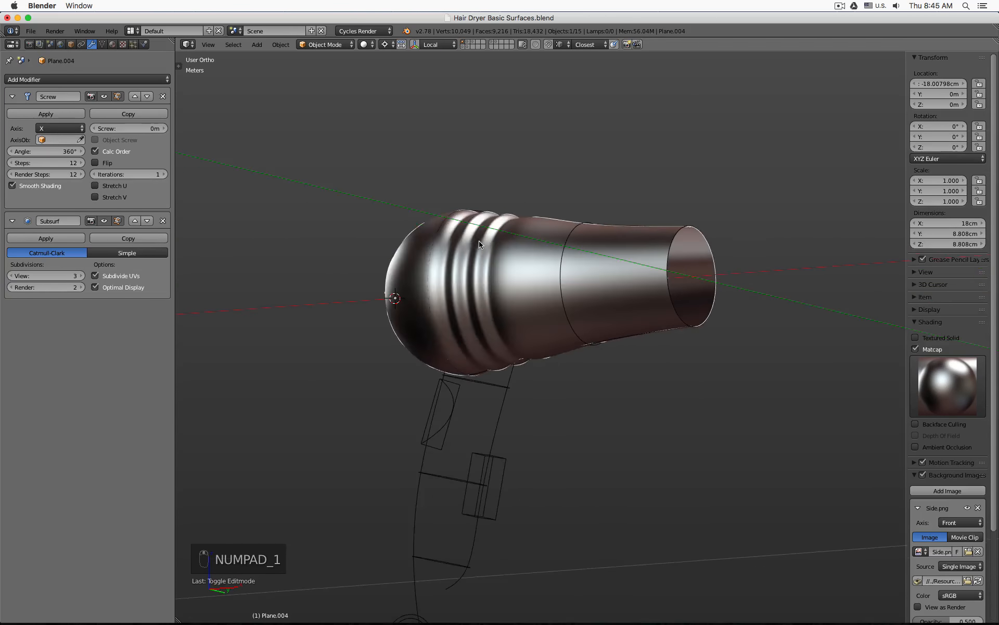
key("KP_1")
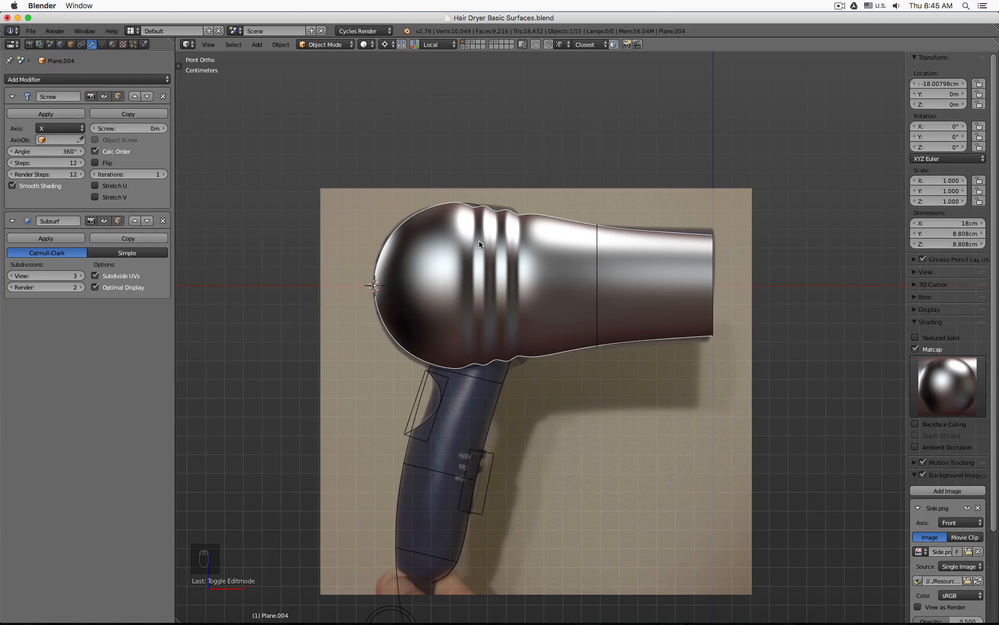
Step: Move the three alternate ridge vertices outward to a median of about X 6.52 cm, Z 4.79 cm so the ridges protrude
key("Tab")
scroll(479, 245, "up", 5)
middle_click_drag(468, 156, 592, 399, "shift")
key("g")
left_click(484, 241)
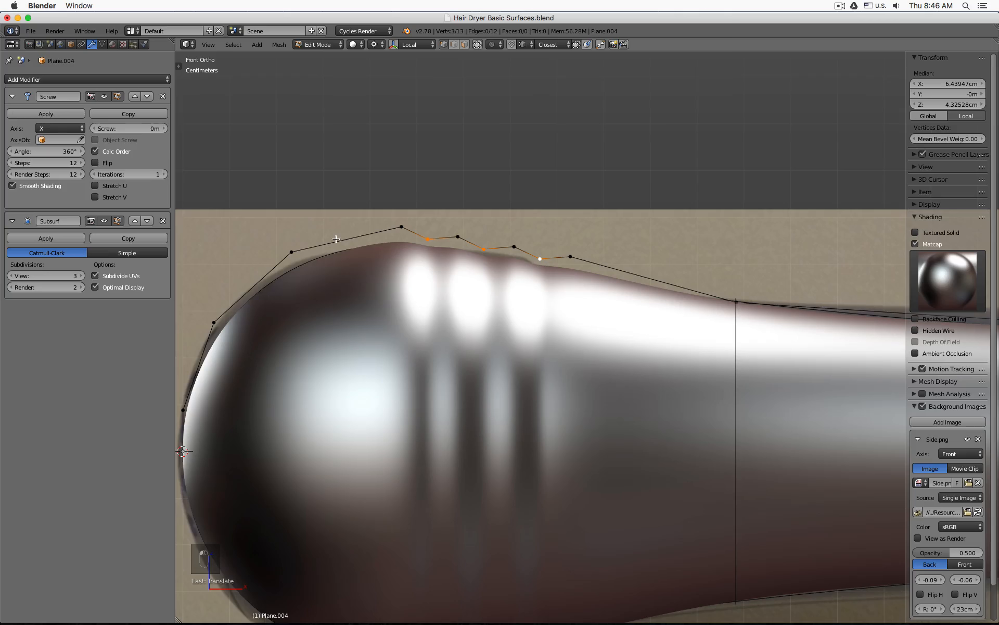
key("g")
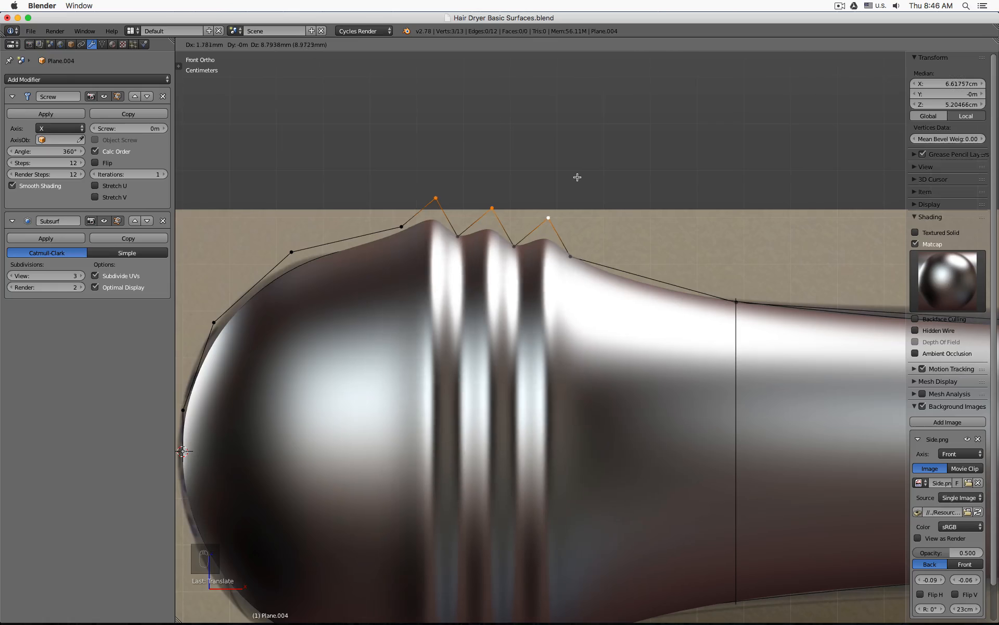
left_click(573, 196)
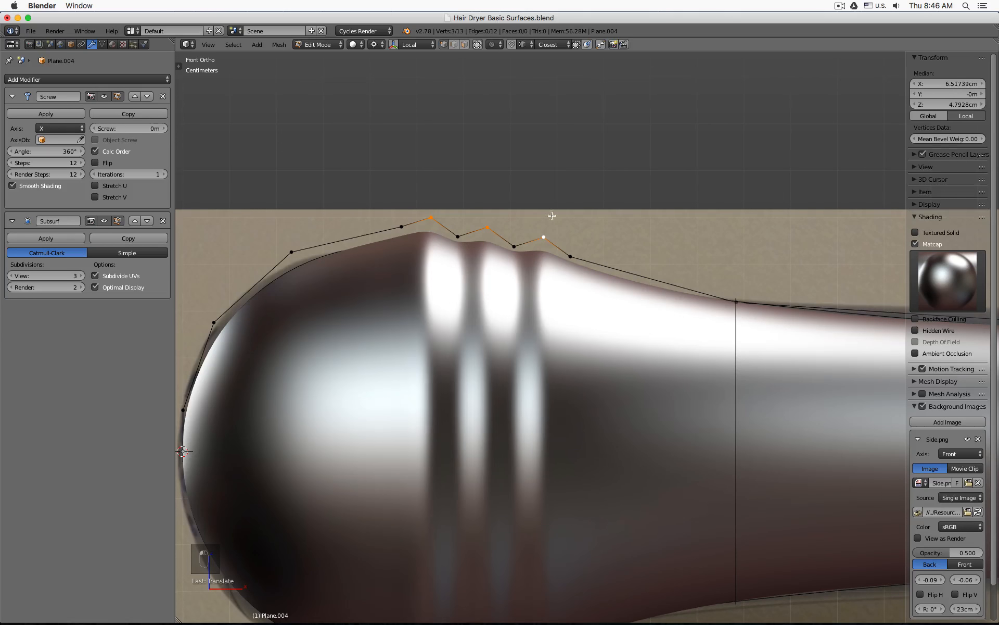
Step: Delete the ridge vertices from the body profile and join the two vertices on either side of the gap with an edge
scroll(431, 282, "down", 4)
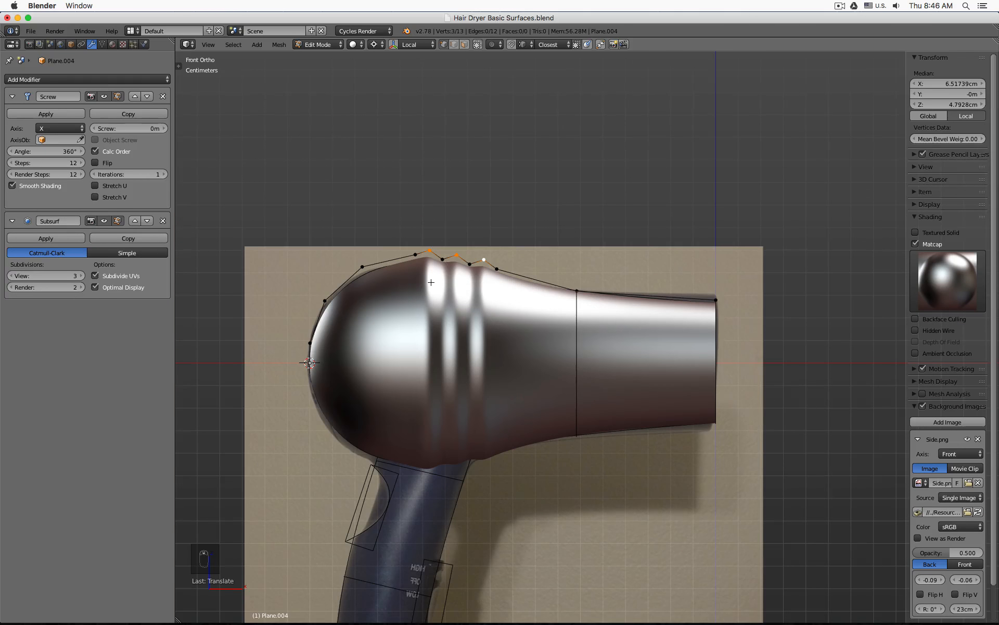
scroll(431, 282, "up", 2)
right_click(536, 233, "shift")
right_click(576, 240, "shift")
key("x")
right_click(498, 226)
right_click(615, 248, "shift")
key("f")
key("Tab")
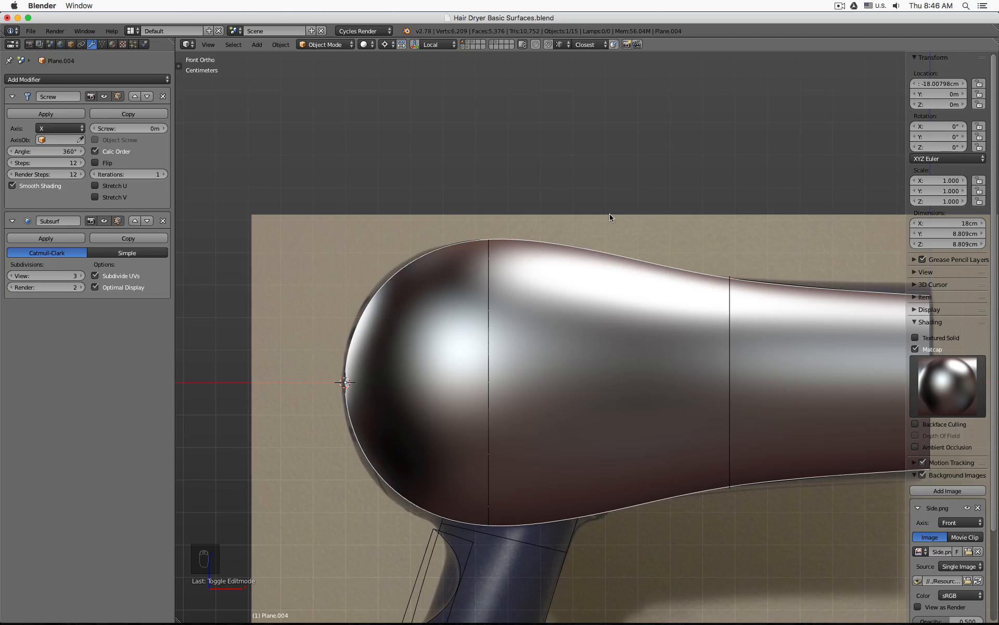
Step: Switch to the layer holding the meshed body surface, select that body and enter Edit Mode
left_click(499, 45)
scroll(609, 167, "down", 2)
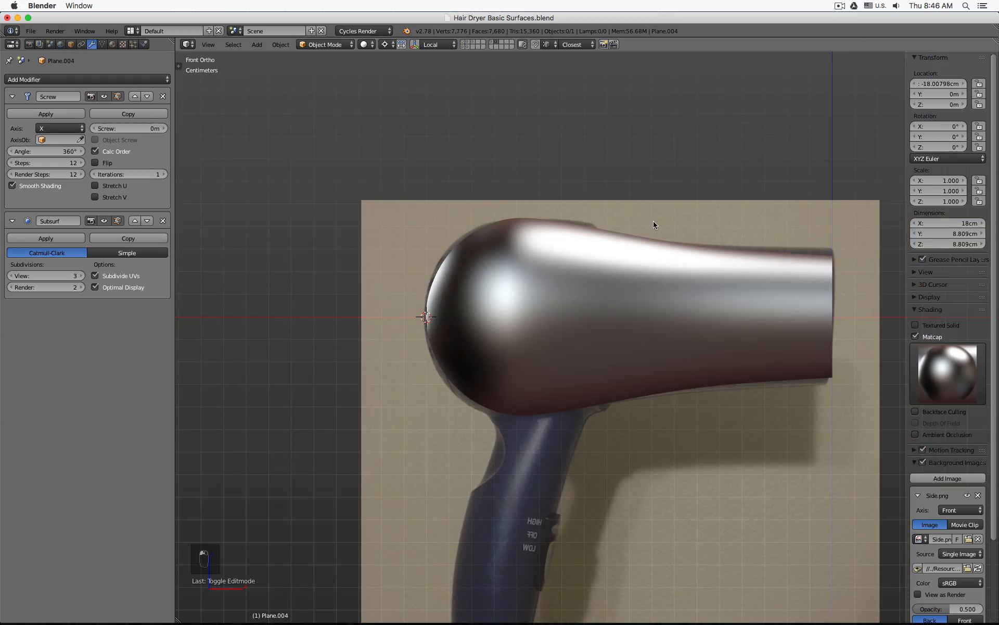
right_click(655, 244)
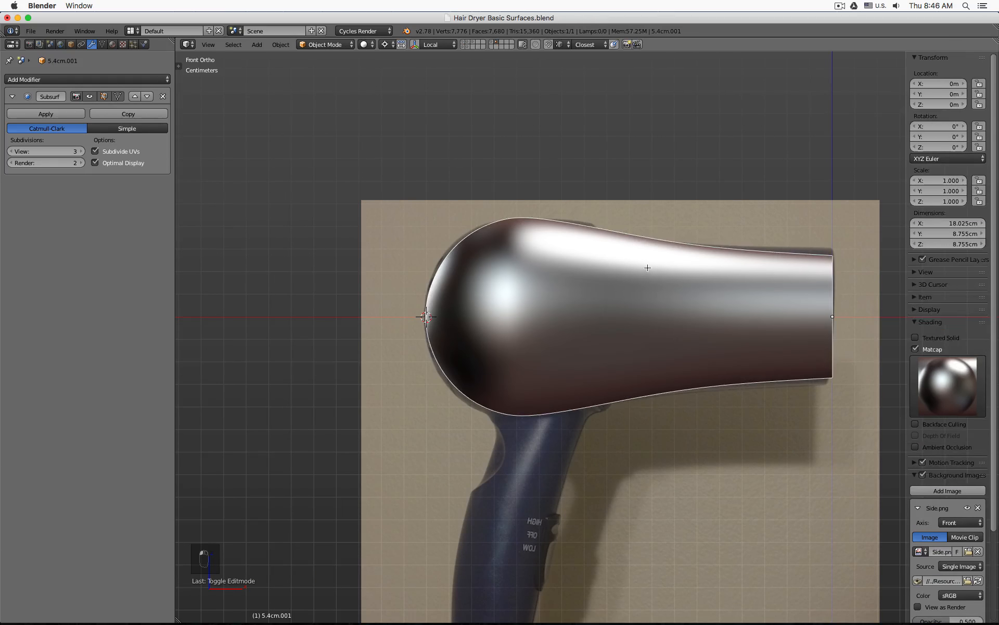
key("Tab")
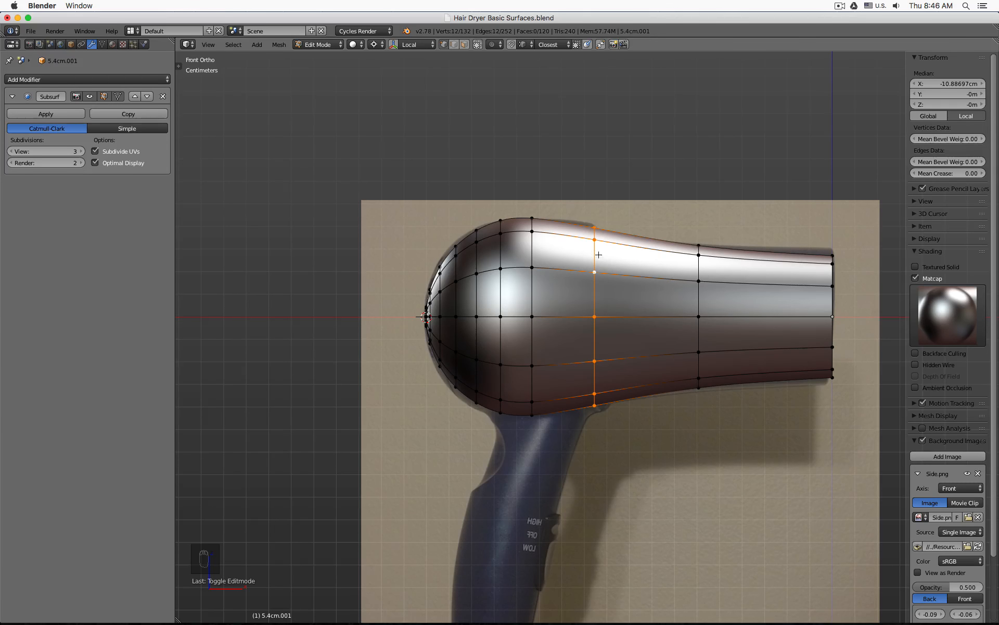
Step: Enable the translate and scale manipulators and choose the pivot point for transforming the selected loop
left_click(394, 44)
left_click(375, 44)
left_click(388, 62)
left_click(425, 44, "shift")
Step: Try to move the selected edge loop along X to about -8.95 cm and scale it smaller to narrow the body
middle_click_drag(656, 225, 584, 255)
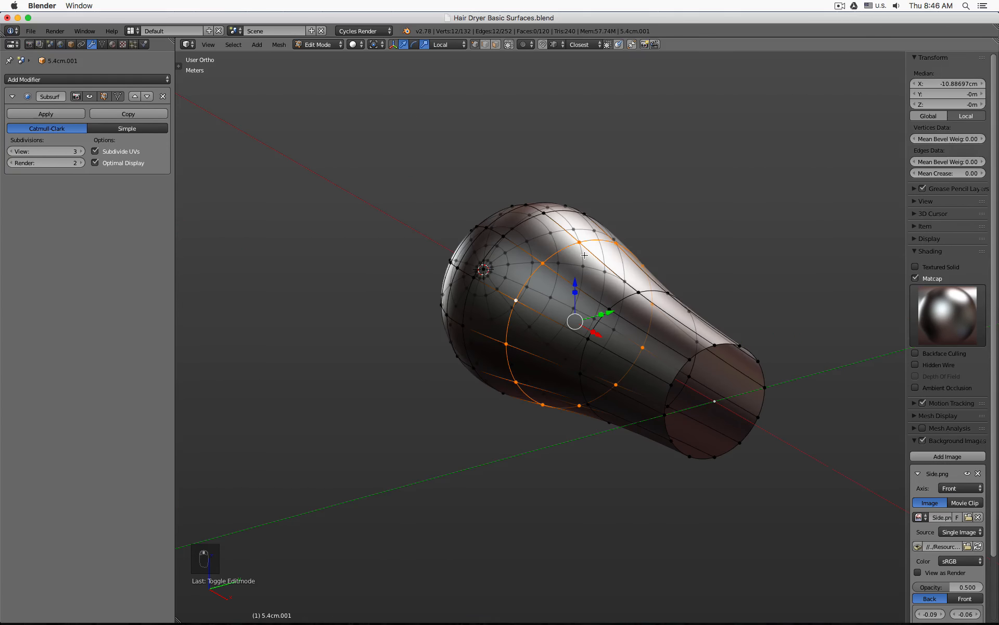
scroll(585, 255, "up", 3)
left_click_drag(586, 320, 580, 317, "shift")
left_click_drag(592, 323, 629, 359)
middle_click_drag(623, 311, 699, 279)
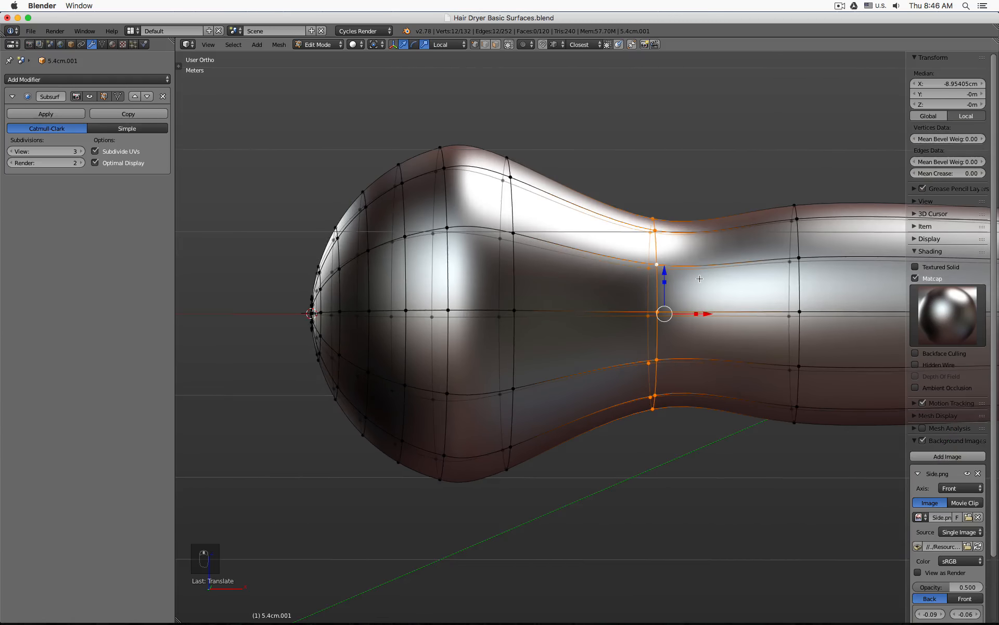
key("KP_1")
key("s")
left_click(692, 308)
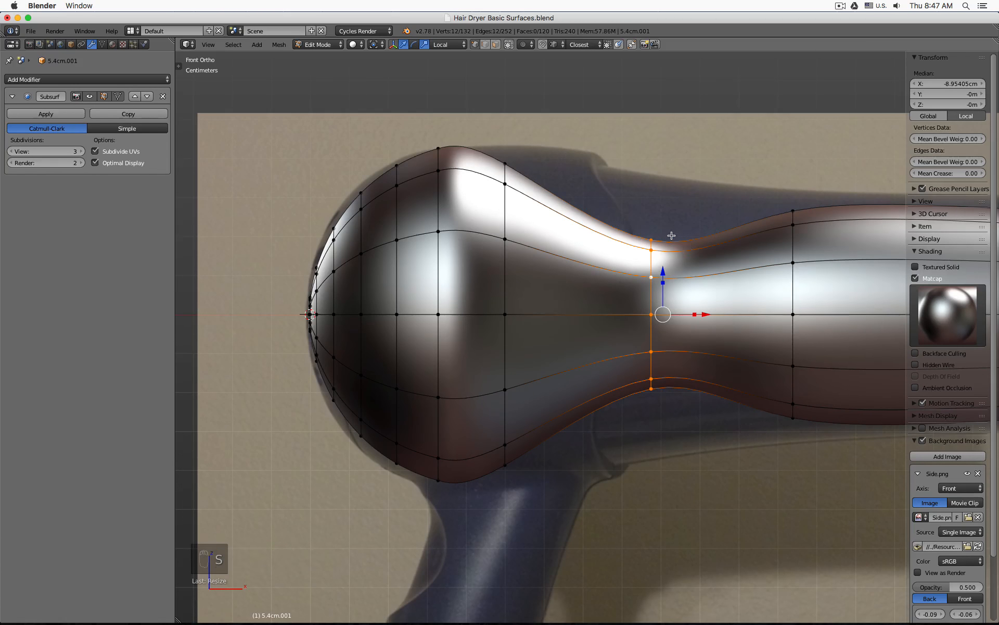
key("super+z")
key("super+z")
key("super+z")
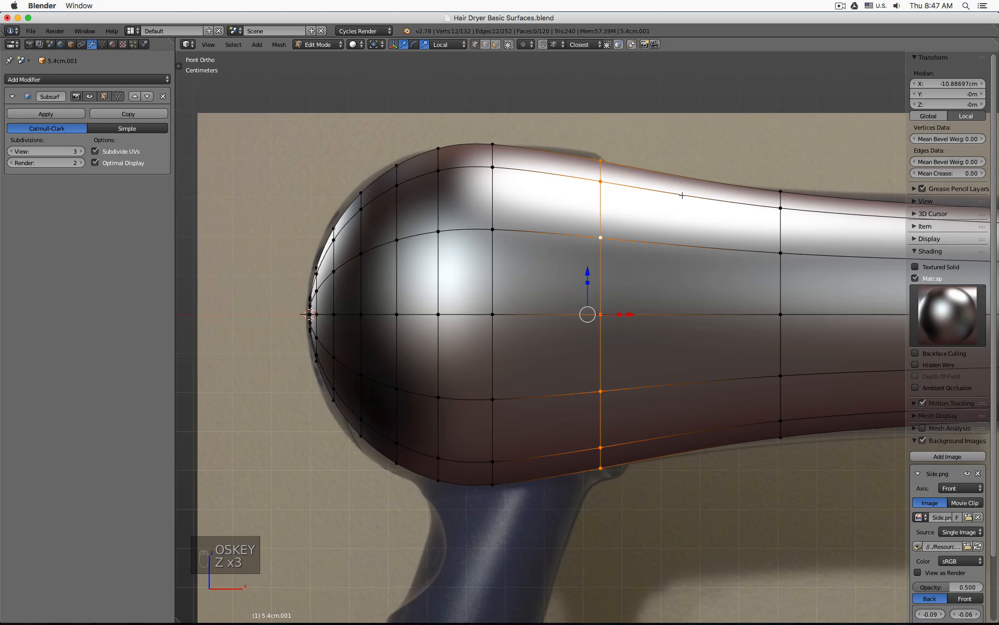
Step: Show the body in wireframe and turn off the Subdivision Surface modifier's on-cage display in Edit Mode
key("super+z")
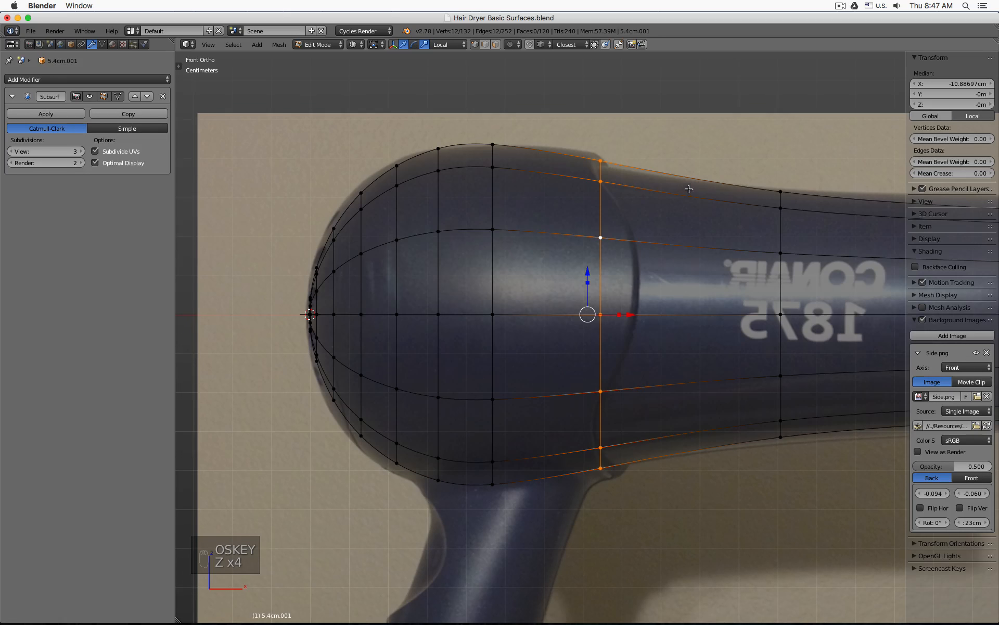
left_click(119, 97)
key("ctrl+r")
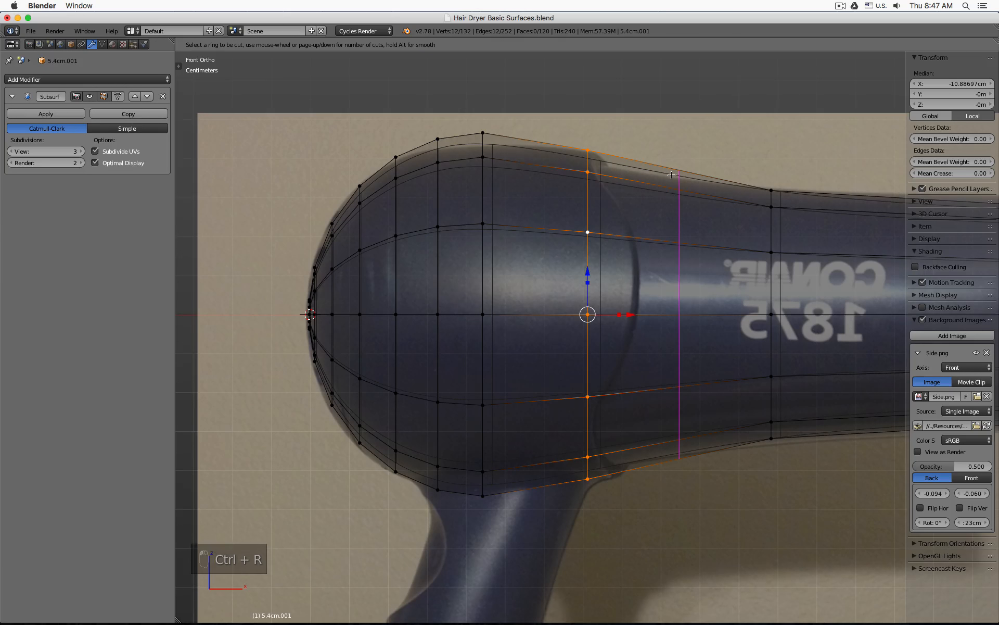
right_click(669, 175)
key("Tab")
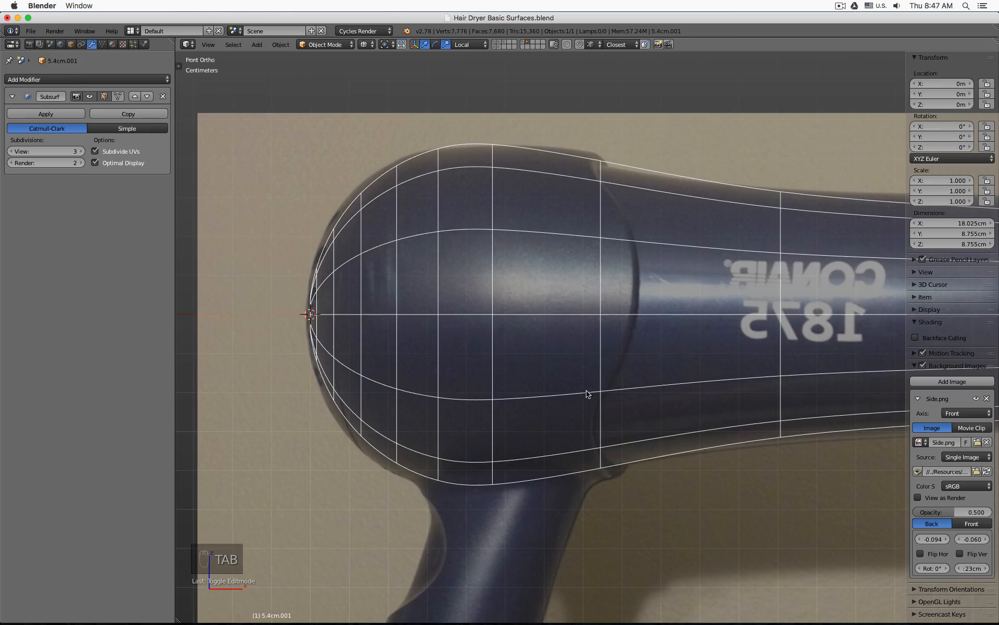
key("Tab")
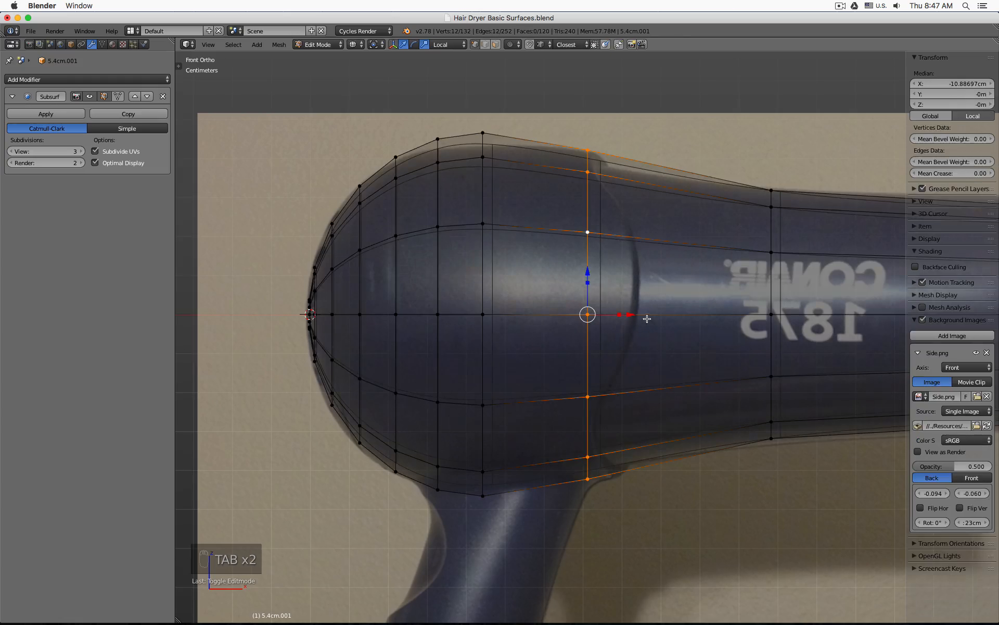
Step: Add two edge loops beside the existing loop at the housing seam, sliding both to about X -10.64 cm
key("ctrl+r")
left_click(681, 179)
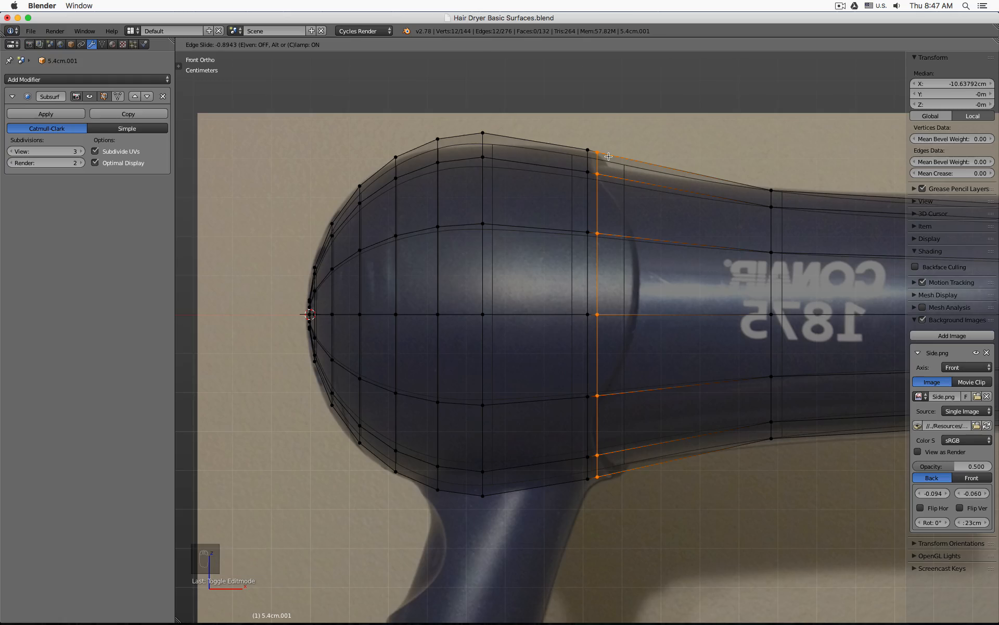
left_click(609, 156)
key("ctrl+r")
left_click(687, 182)
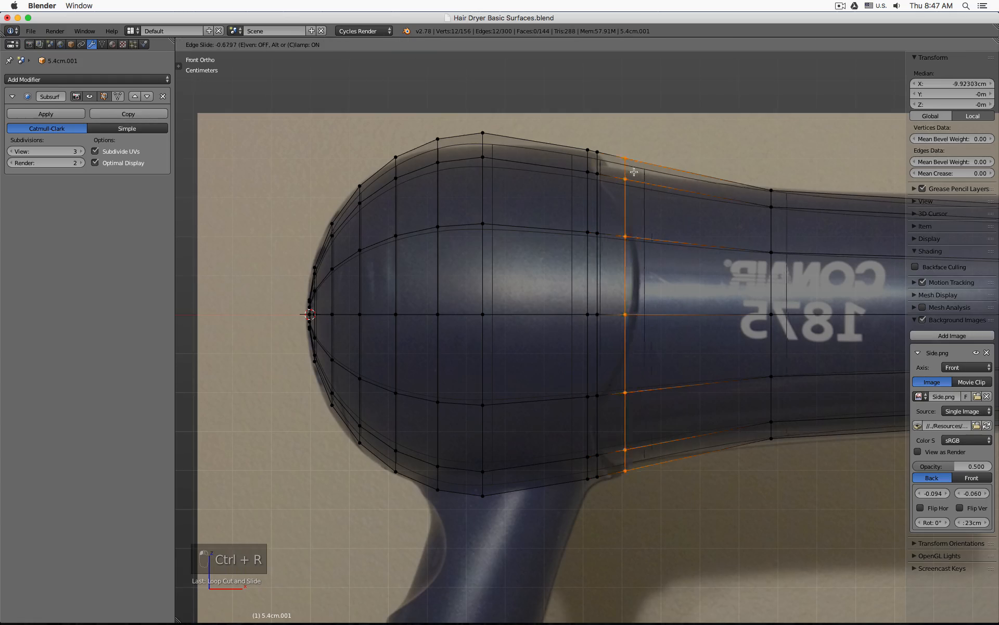
left_click(649, 146)
Step: Scale the second new loop inward to form a step, and add a supporting loop at about X -10.41 cm
scroll(649, 146, "up", 4)
key("s")
left_click(645, 148)
scroll(658, 237, "down", 3)
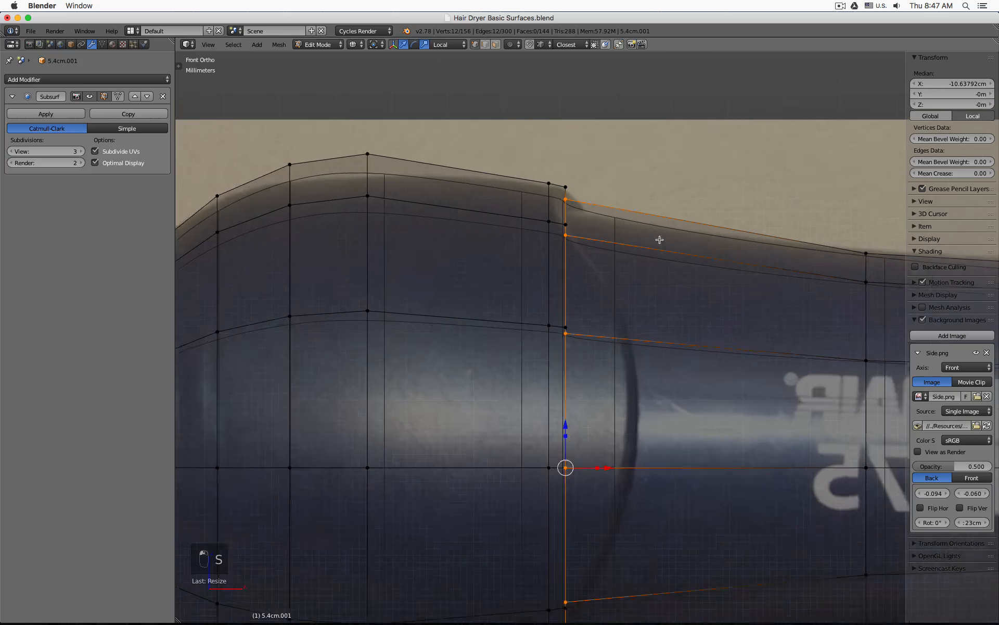
key("ctrl+r")
left_click(723, 228)
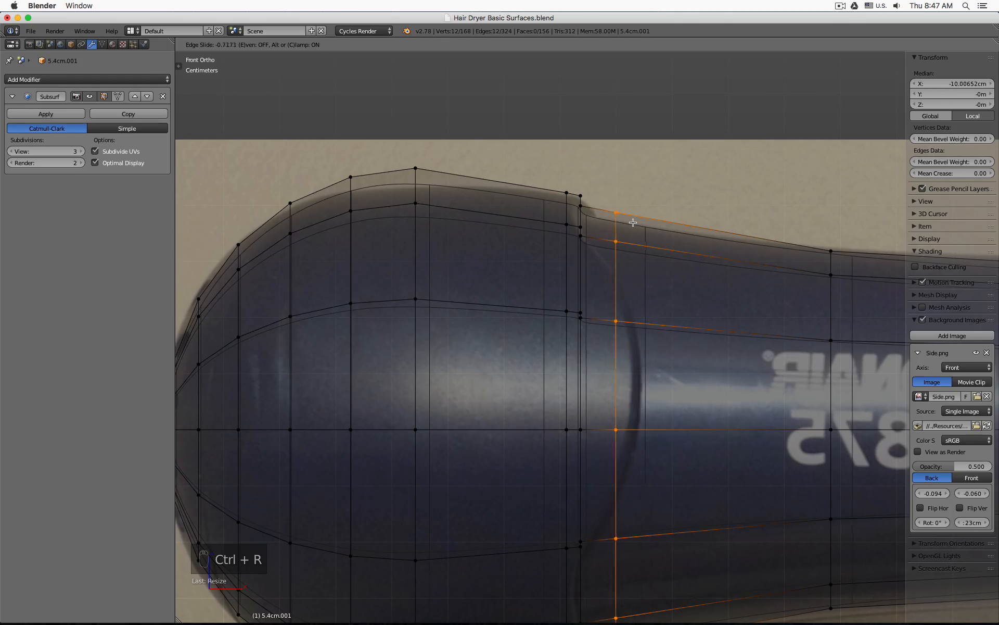
left_click(614, 223)
Step: Examine the stepped seam with solid shading in Object Mode, at an angle and in the front view
key("Tab")
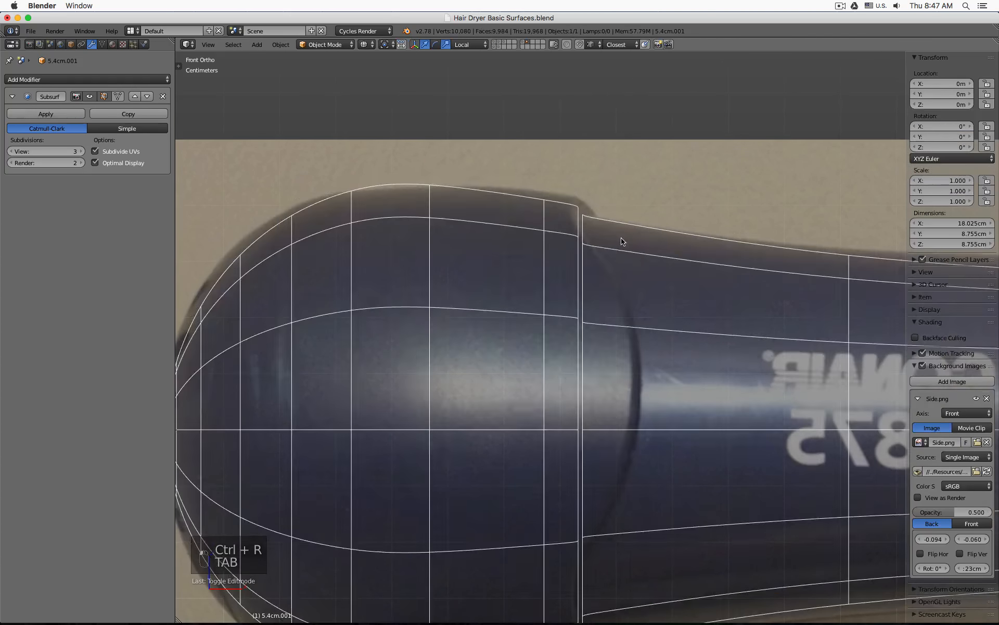
key("z")
middle_click_drag(664, 270, 608, 226)
key("KP_1")
scroll(583, 204, "up", 2)
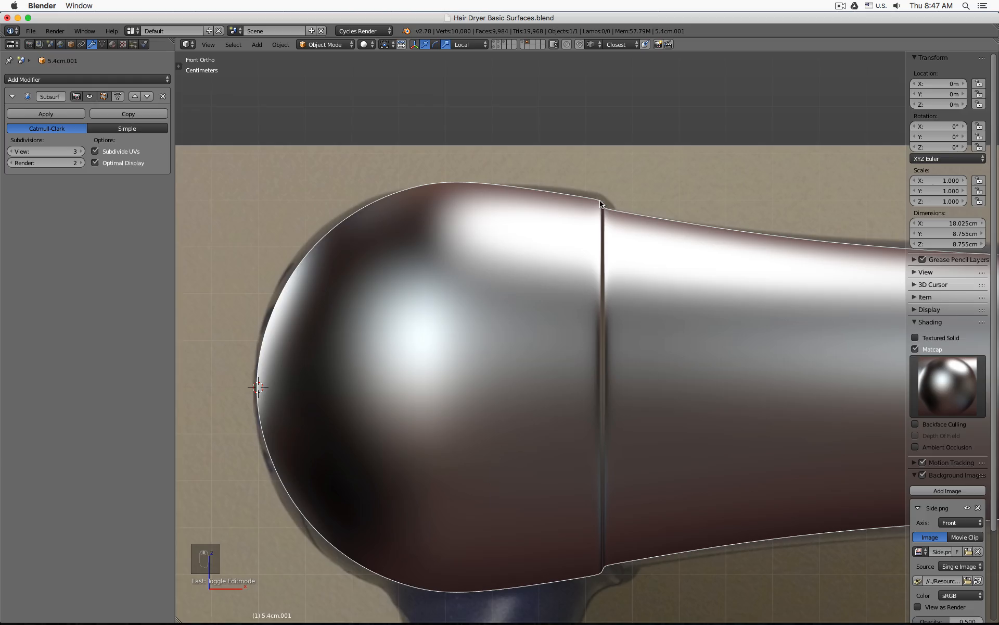
Step: Add three centred supporting edge loops: one on each side of the step and one across its vertical face
scroll(629, 203, "up", 5)
key("Tab")
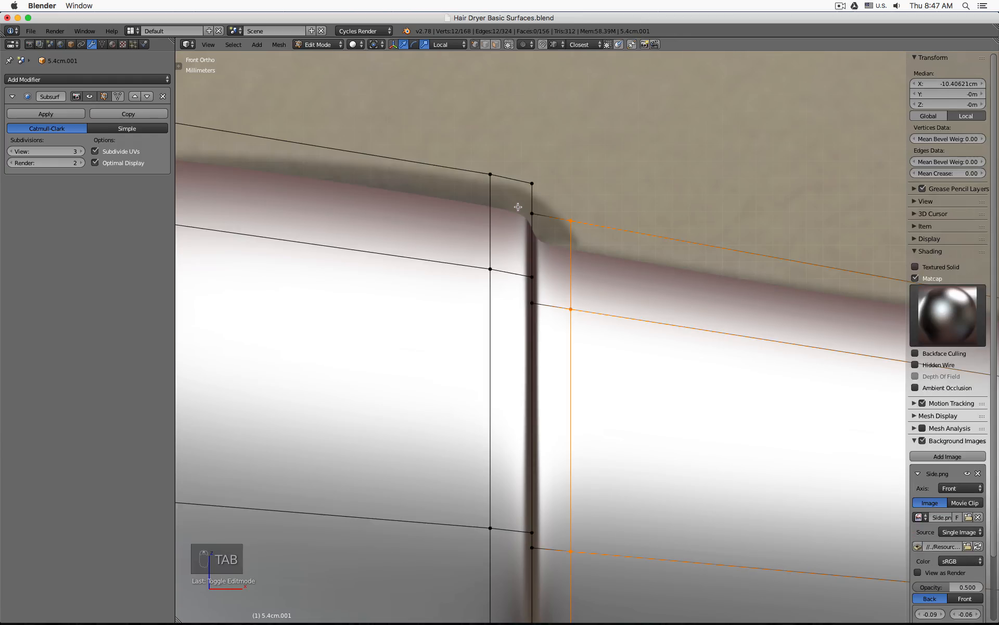
key("ctrl+r")
left_click(512, 178)
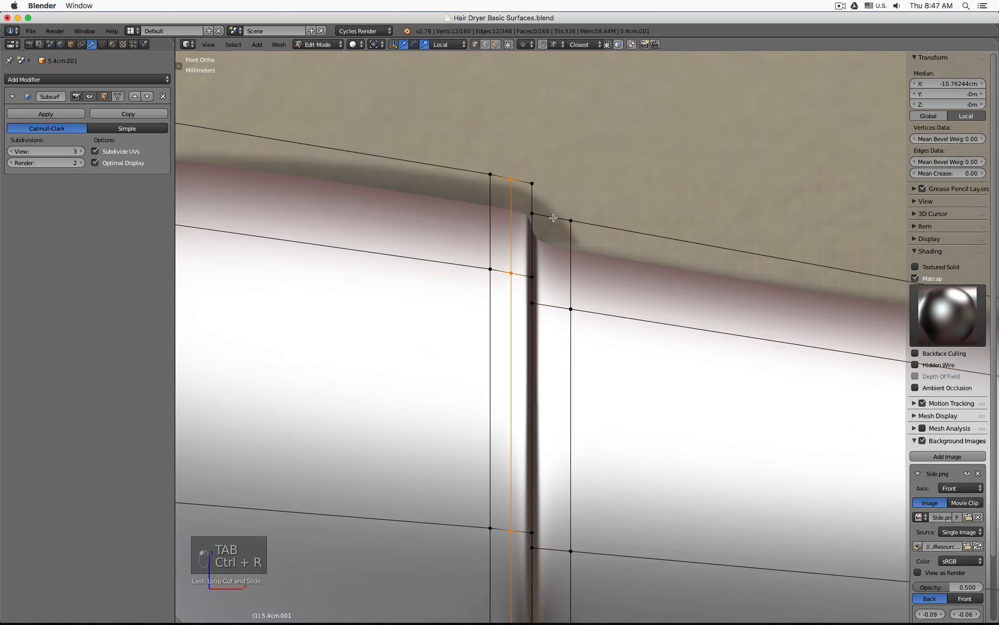
key("ctrl+r")
double_click(553, 217)
middle_click_drag(576, 214, 505, 206)
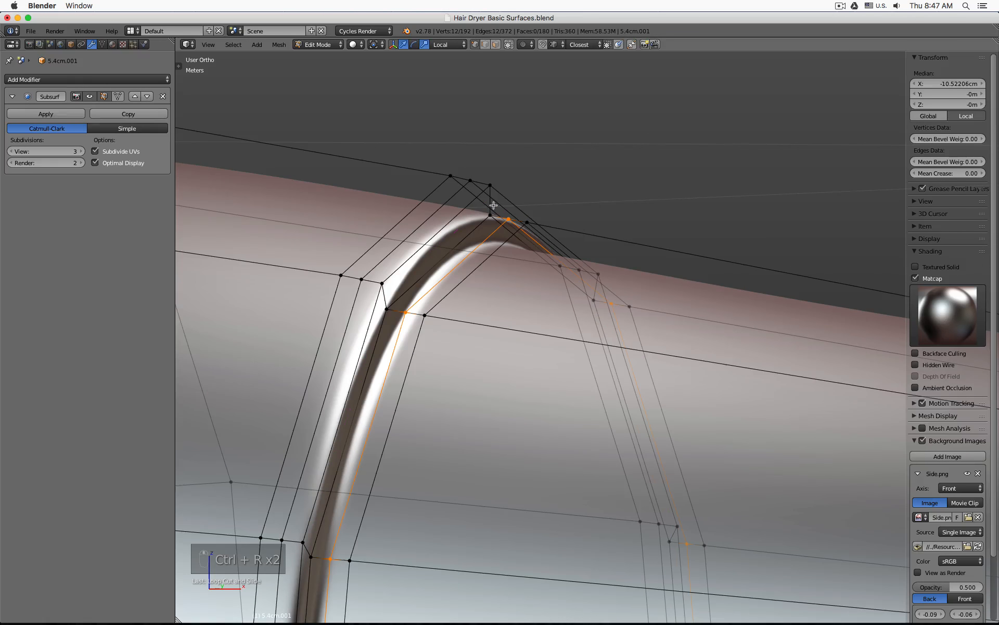
key("ctrl+r")
left_click(494, 205)
Step: Scale the three edge loops on the lower side of the step to about 0.98, excluding the X axis, and check the result
right_click(475, 234, "alt")
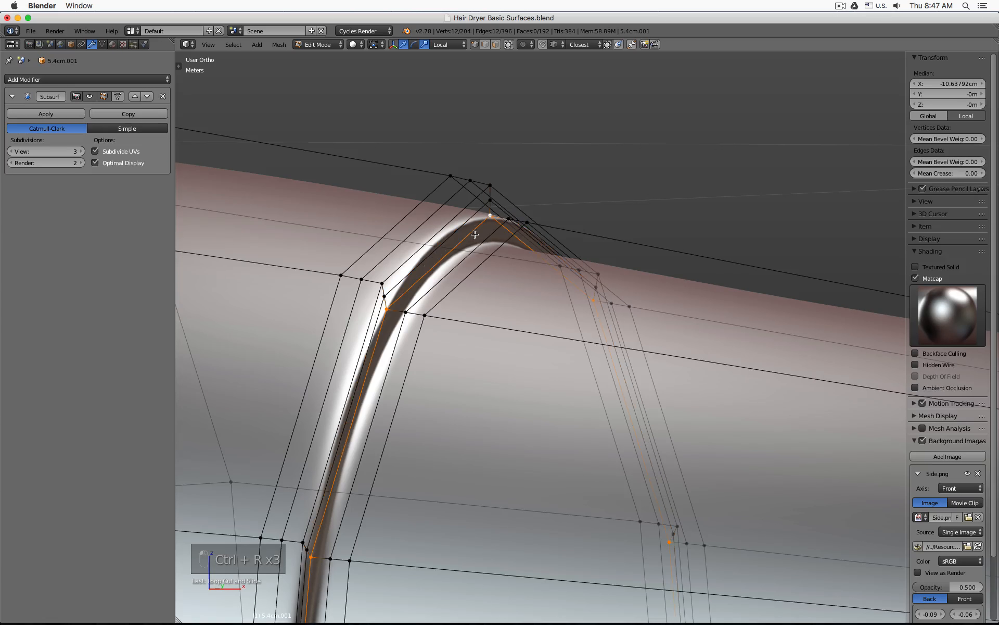
right_click(494, 237, "alt+shift")
right_click(500, 248, "alt+shift")
key("s")
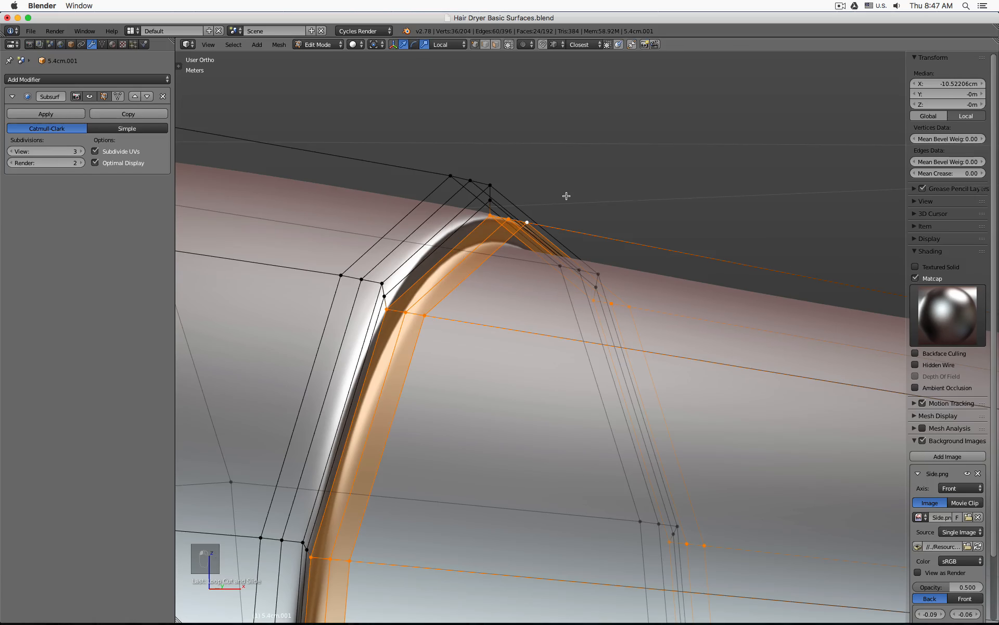
key("shift+x")
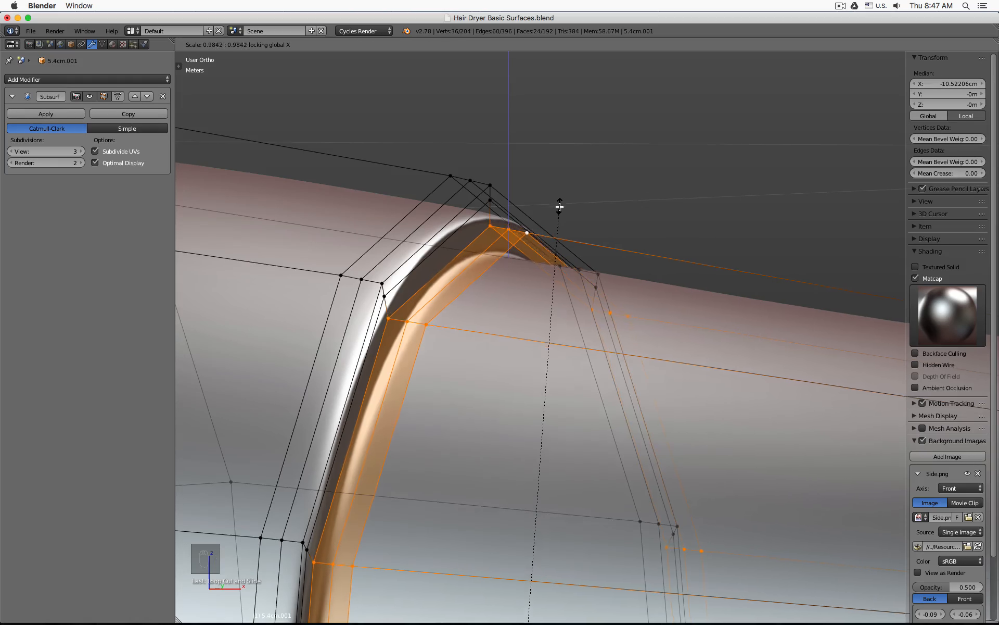
left_click(559, 209)
key("Tab")
scroll(614, 250, "down", 3)
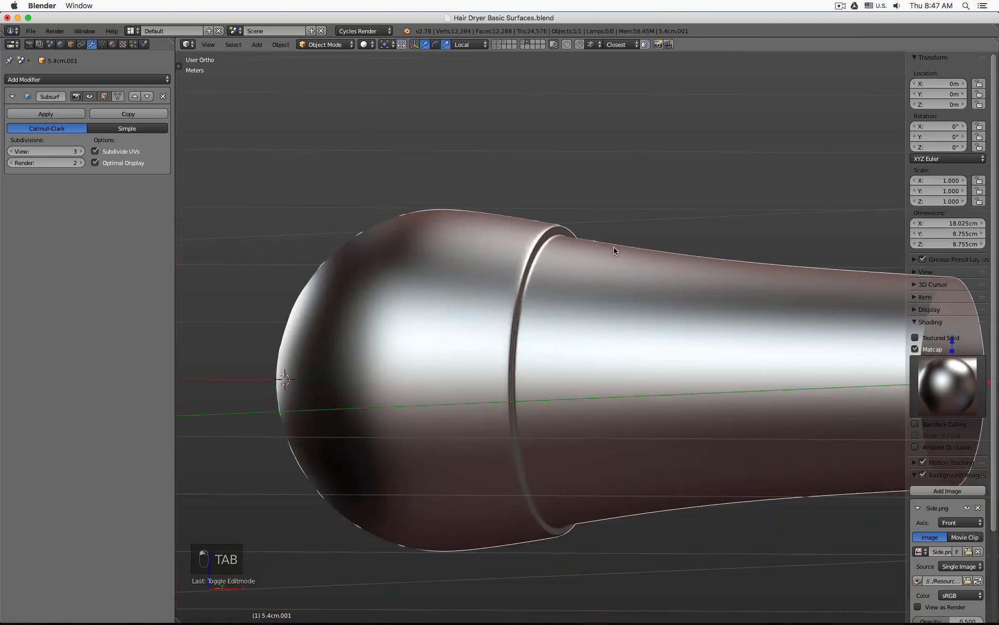
mouse_move(614, 250)
middle_mouse_down()
mouse_move(438, 253)
mouse_move(629, 252)
middle_mouse_up()
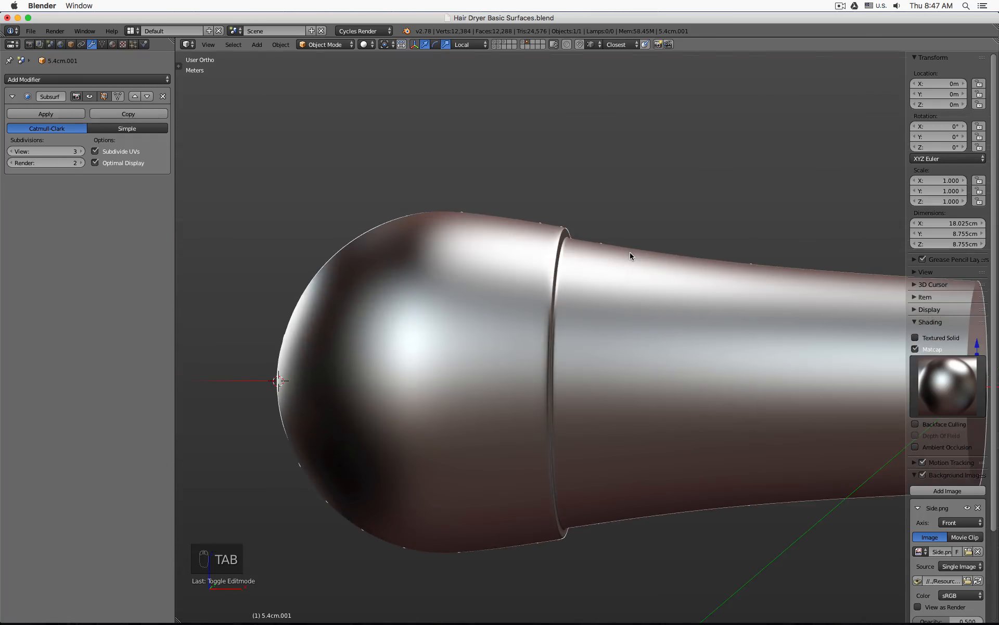
Step: In the front wireframe view, move the seam vertices around mid-height toward the nozzle along X to curve the seam like the reference
key("KP_1")
key("z")
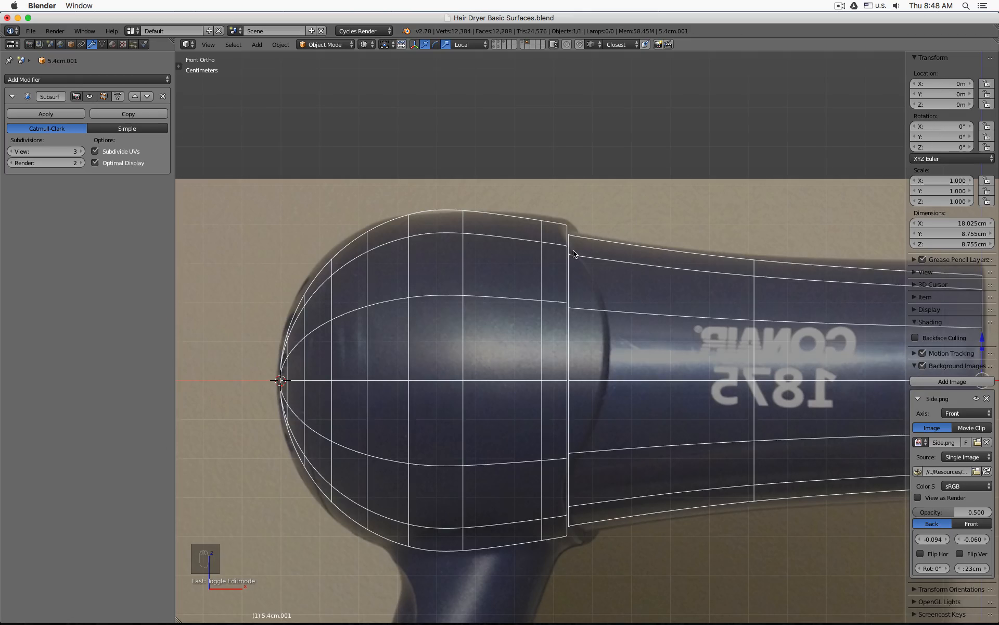
key("Tab")
key("a")
key("a")
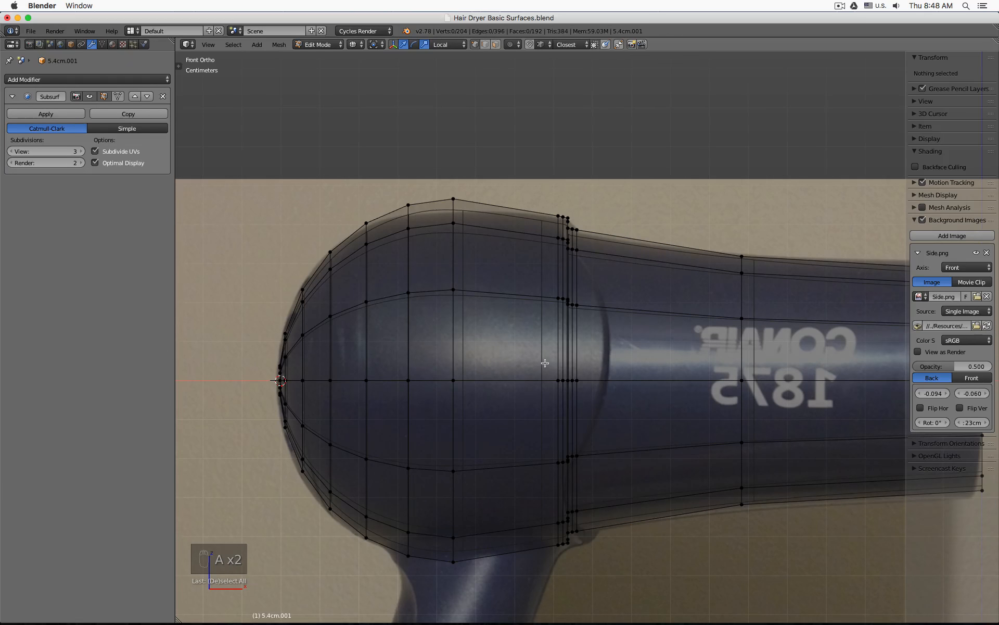
key("b")
left_click_drag(519, 363, 635, 382)
key("b")
left_click_drag(542, 284, 604, 330)
key("b")
left_click_drag(533, 440, 609, 476)
left_click_drag(620, 380, 645, 380)
Step: From the top view, move the seam vertices along the centre line toward the rounded end, and check the curved seam in solid shading
key("KP_7")
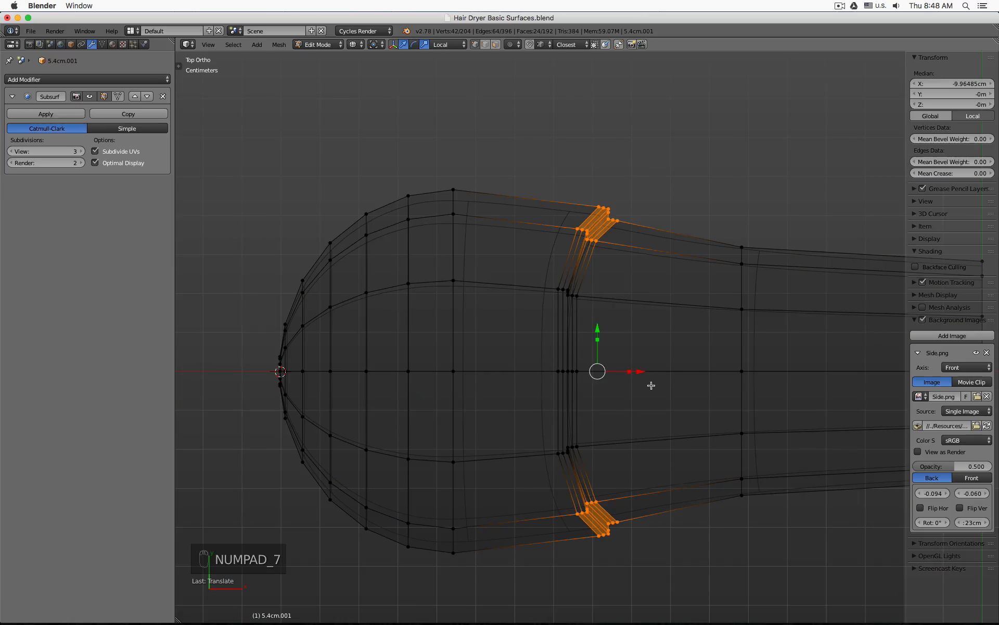
key("a")
key("b")
mouse_move(539, 350)
left_mouse_down()
mouse_move(627, 381)
mouse_move(598, 370)
left_mouse_up()
key("Tab")
key("z")
mouse_move(598, 371)
middle_mouse_down()
mouse_move(649, 417)
mouse_move(635, 261)
mouse_move(576, 185)
mouse_move(520, 189)
mouse_move(437, 232)
mouse_move(422, 259)
mouse_move(417, 319)
mouse_move(430, 415)
mouse_move(509, 453)
mouse_move(603, 419)
mouse_move(649, 363)
mouse_move(658, 223)
mouse_move(647, 292)
middle_mouse_up()
key("KP_1")
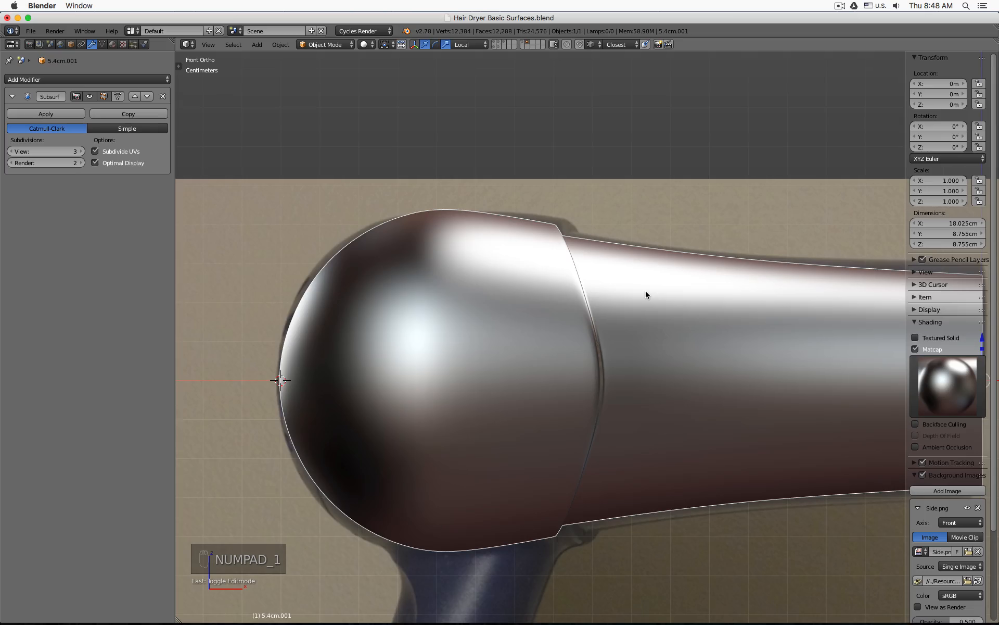
Step: Select the three edge loops on the lower side of the step and move them along X toward the nozzle
key("z")
middle_click_drag(612, 232, 564, 251)
scroll(563, 251, "up", 3)
key("Tab")
key("z")
scroll(554, 247, "up", 4)
right_click(519, 227, "alt")
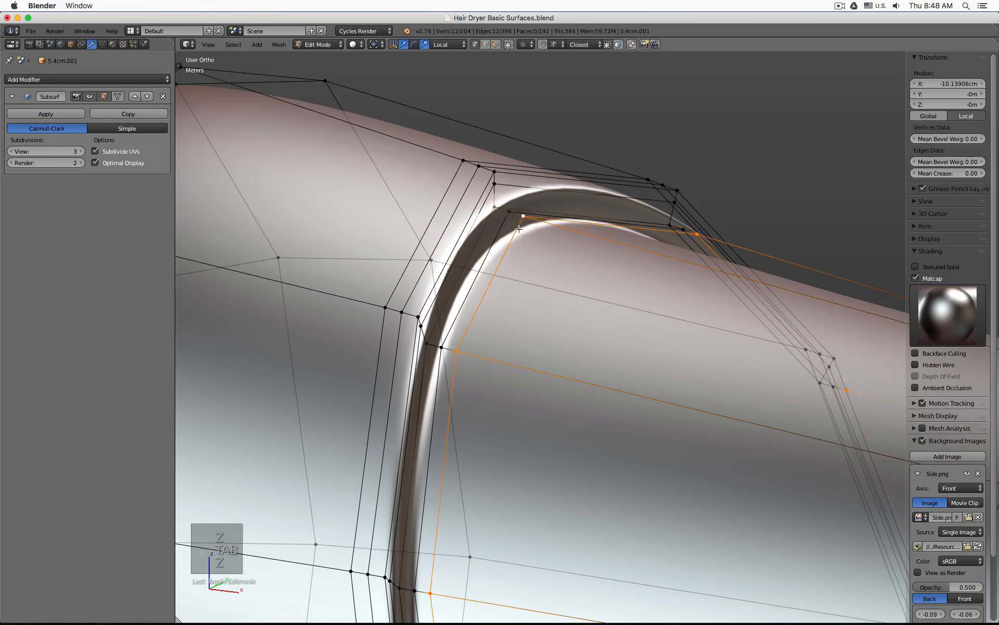
right_click(500, 227, "alt+shift")
right_click(489, 222, "alt+shift")
key("KP_1")
scroll(545, 228, "down", 3)
key("g")
key("x")
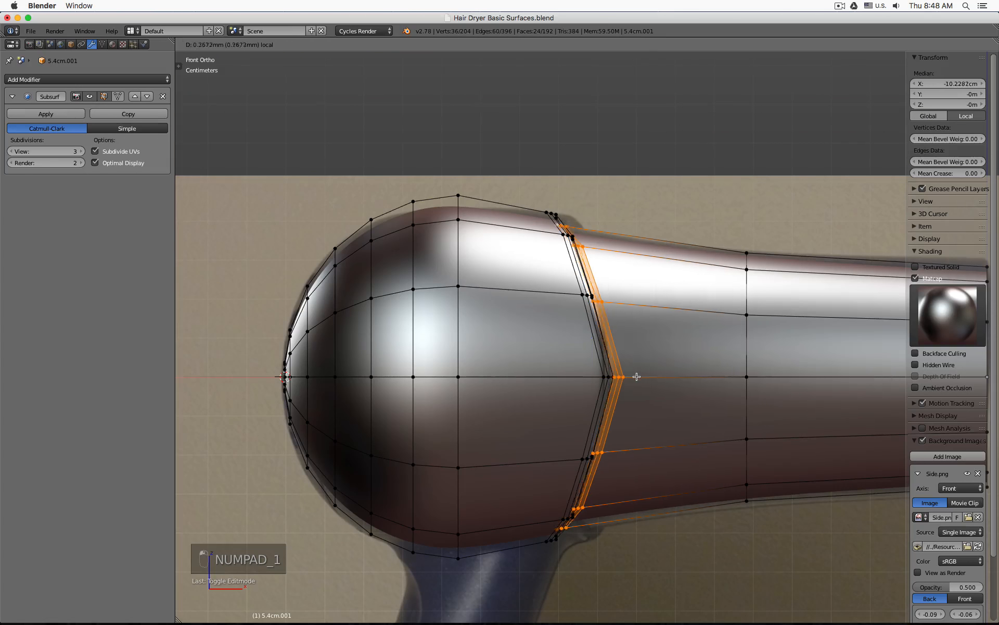
left_click(657, 379)
Step: Check the smoothed seam and delete the three edge loops on the lower side of the step
key("Tab")
mouse_move(680, 328)
middle_mouse_down()
mouse_move(645, 344)
mouse_move(647, 406)
mouse_move(668, 352)
mouse_move(685, 343)
middle_mouse_up()
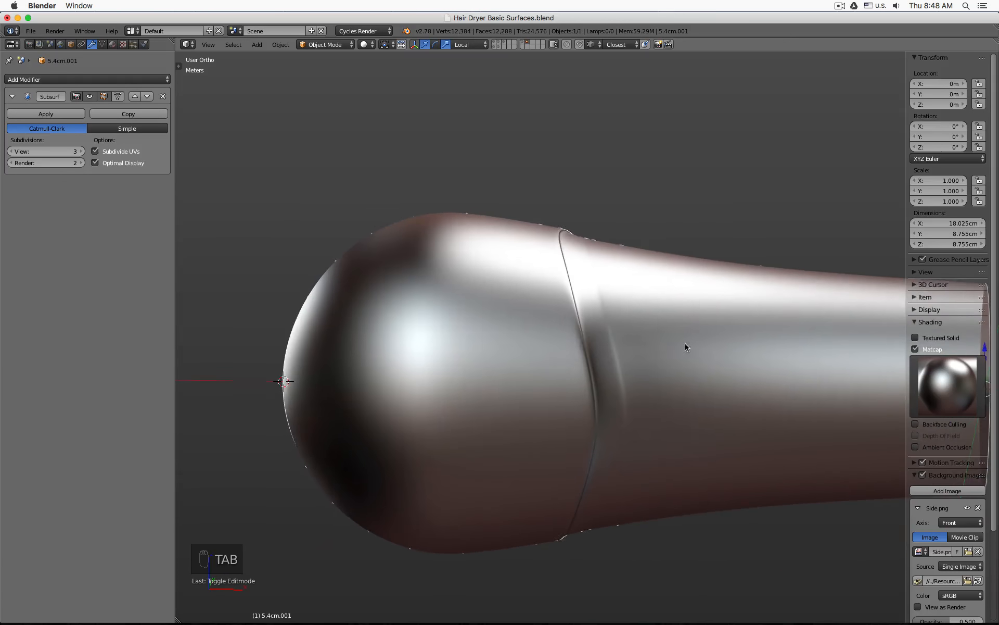
scroll(618, 276, "up", 3)
key("Tab")
key("x")
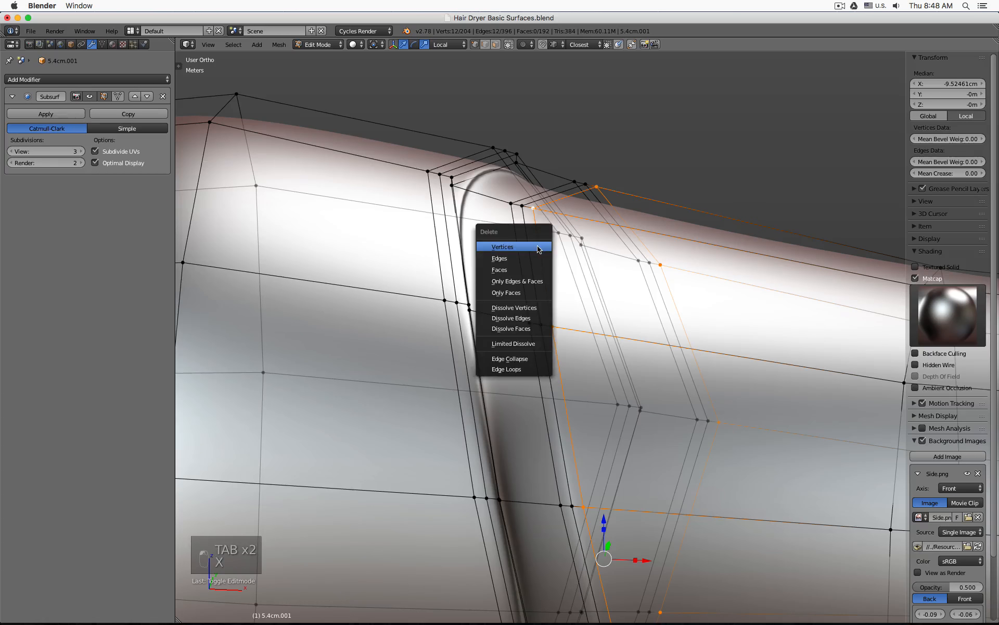
left_click(537, 370)
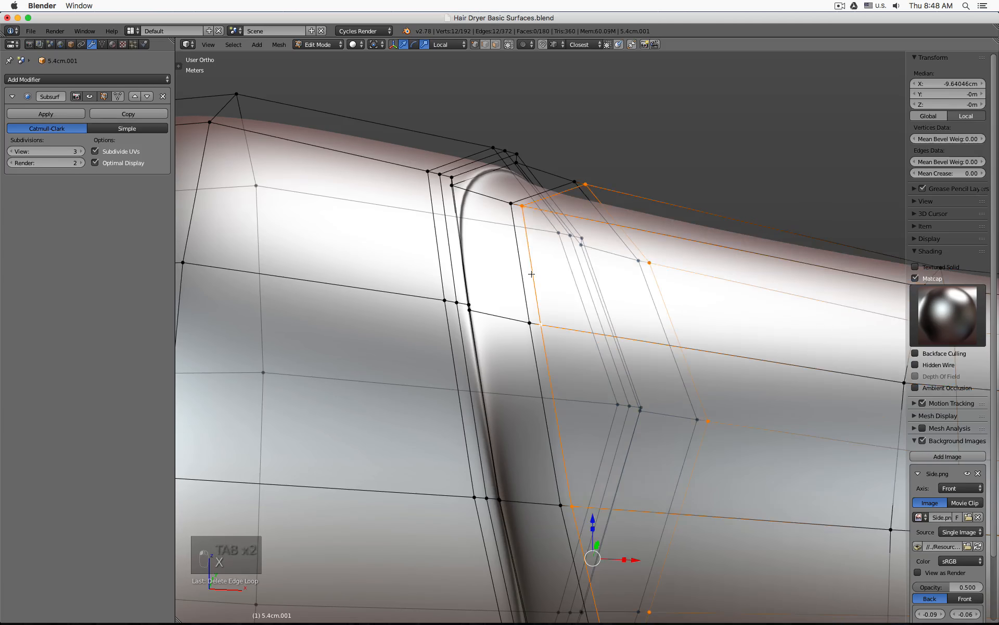
key("x")
left_click(531, 273)
right_click(520, 271, "alt")
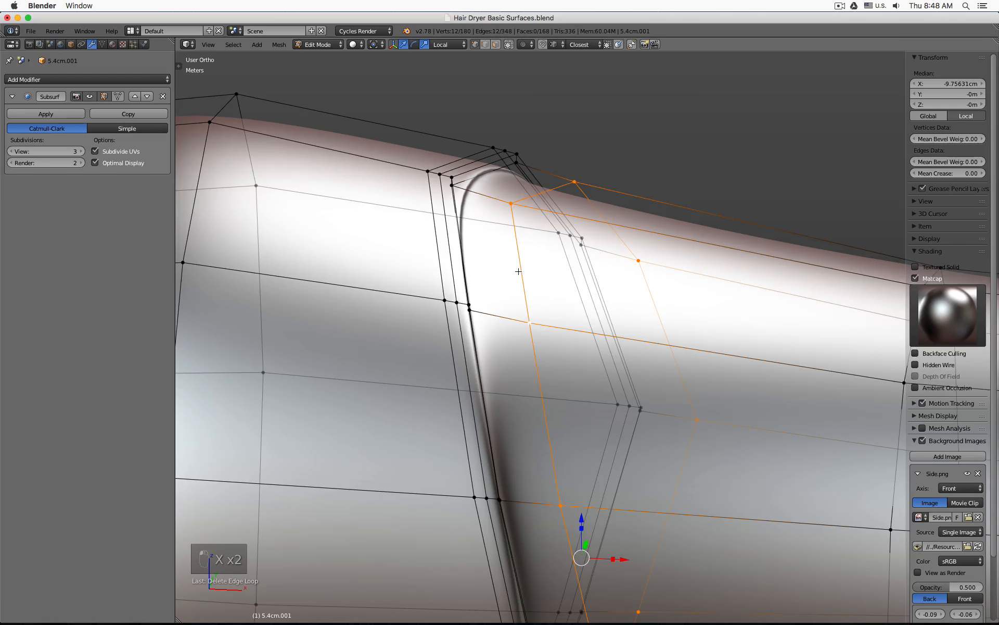
key("x")
left_click(520, 274)
Step: From the top view, add an edge loop to the body section below the seam, slide it close to the seam, and move it slightly toward the nozzle
scroll(553, 282, "down", 5)
key("Tab")
middle_click_drag(613, 318, 517, 407)
key("KP_7")
key("Tab")
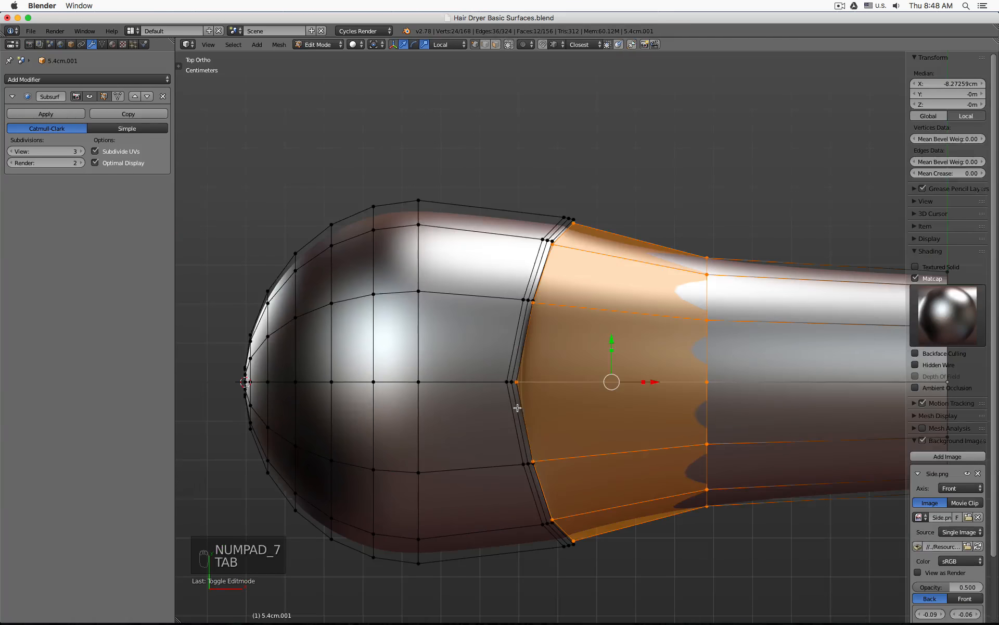
scroll(614, 274, "up", 1)
scroll(665, 270, "down", 1)
key("ctrl+r")
left_click(697, 255)
left_click(577, 257)
left_click_drag(604, 384, 635, 384)
Step: Scale the new edge loop to about 0.82 along Y and check the body against the reference in front view
key("s")
key("y")
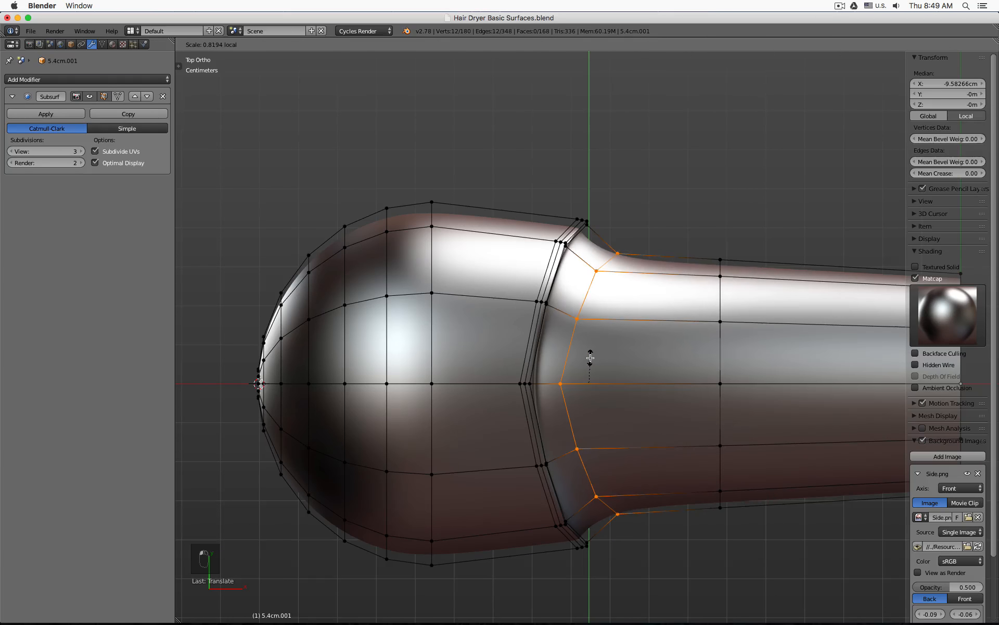
left_click(591, 359)
key("Tab")
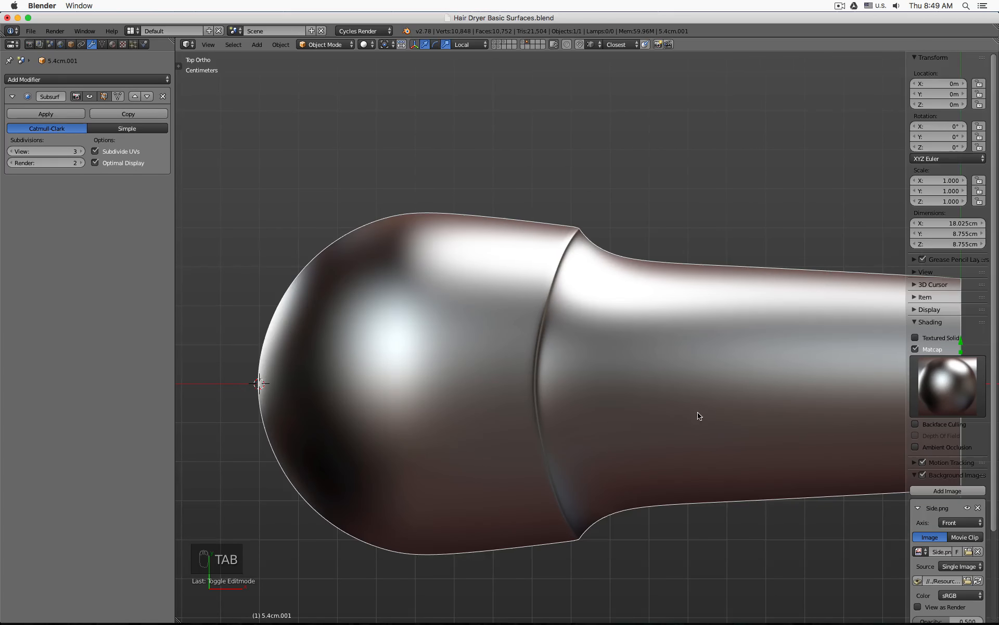
middle_click_drag(698, 415, 509, 295)
key("KP_1")
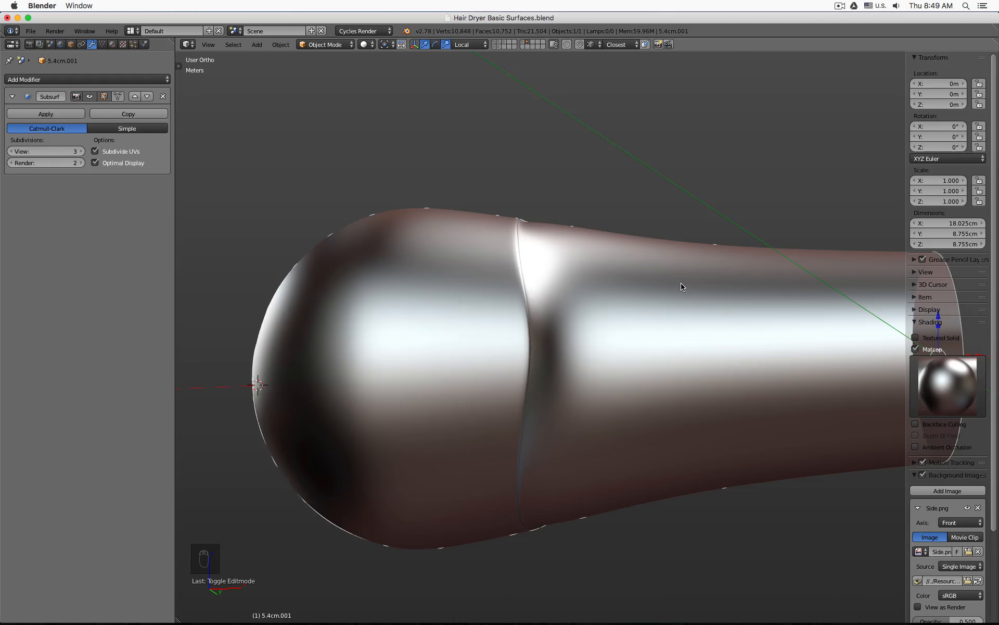
scroll(677, 282, "down", 2)
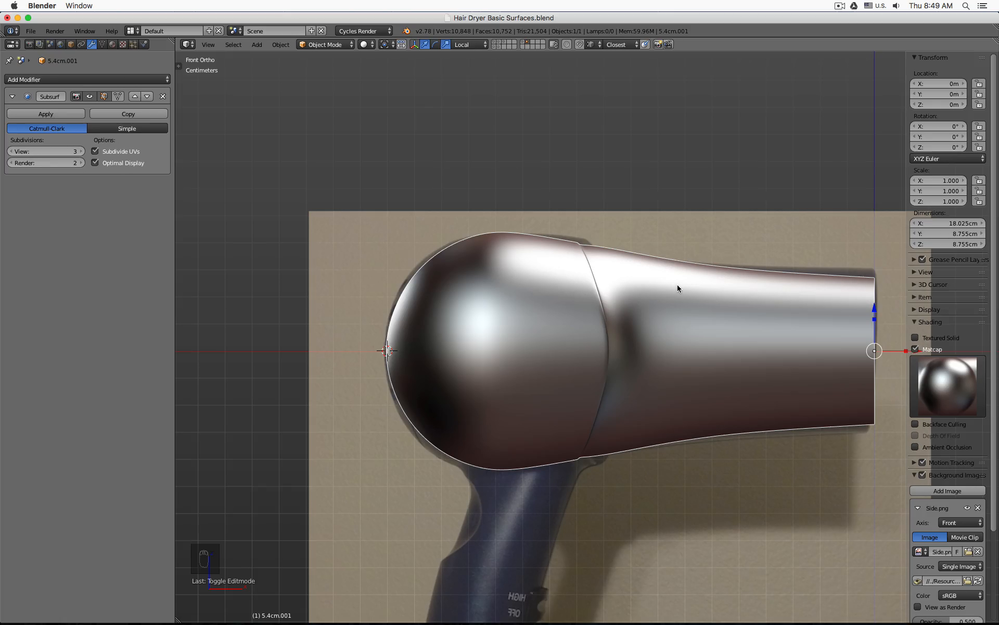
key("Tab")
key("Tab")
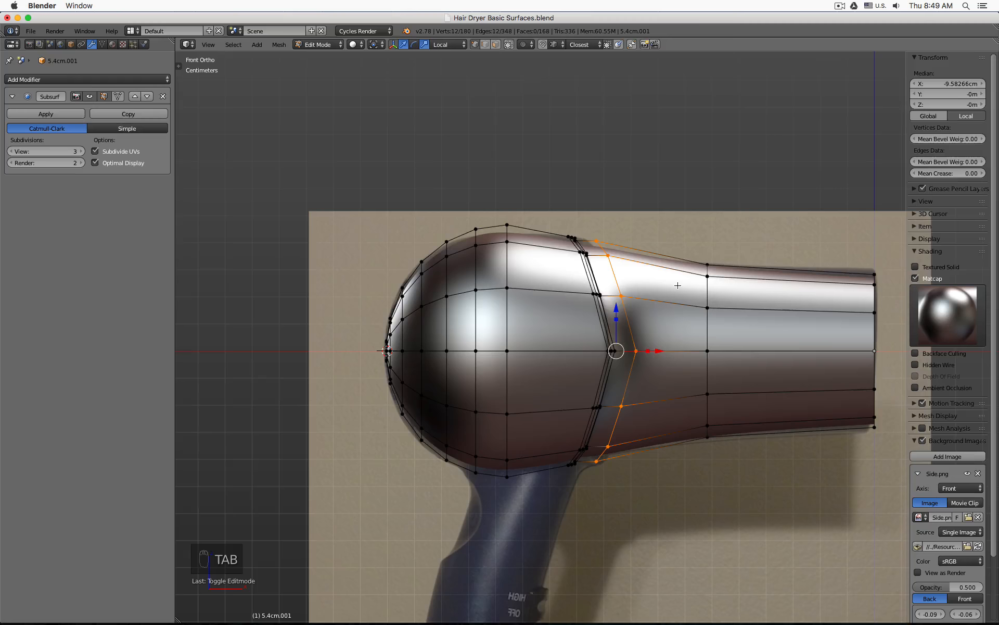
Step: Show the first layer, duplicate the original body profile with the Screw modifier, move the copy to layer 8, and display that layer
left_click(493, 42)
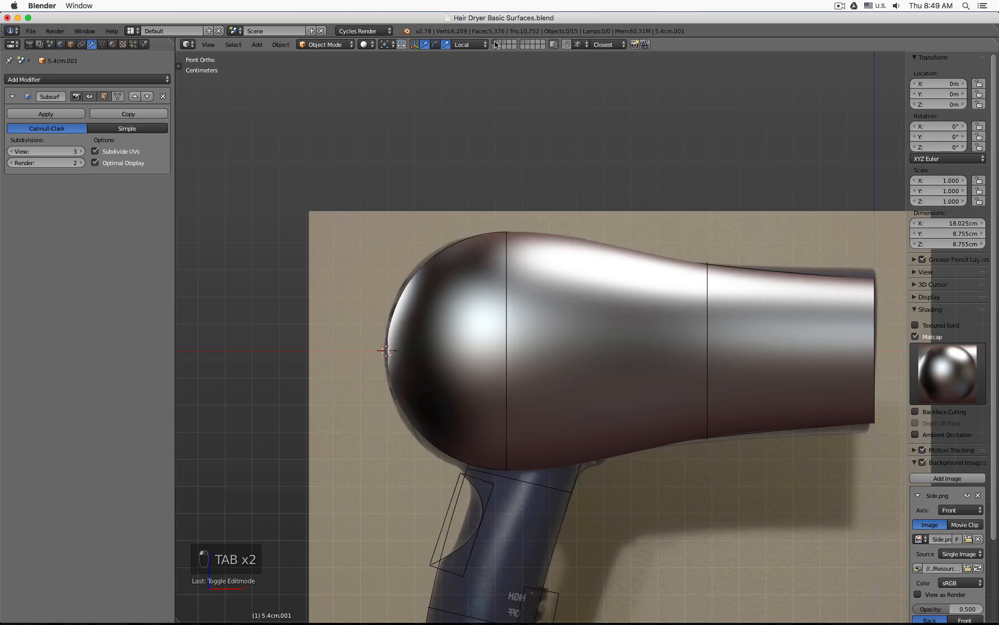
left_click(552, 236)
key("Tab")
key("Tab")
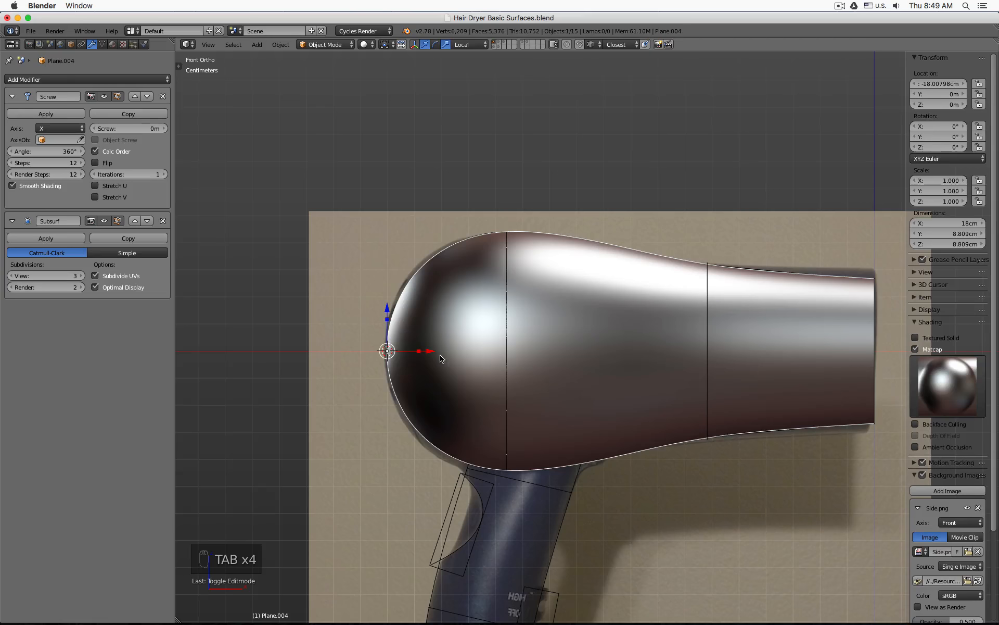
key("Tab")
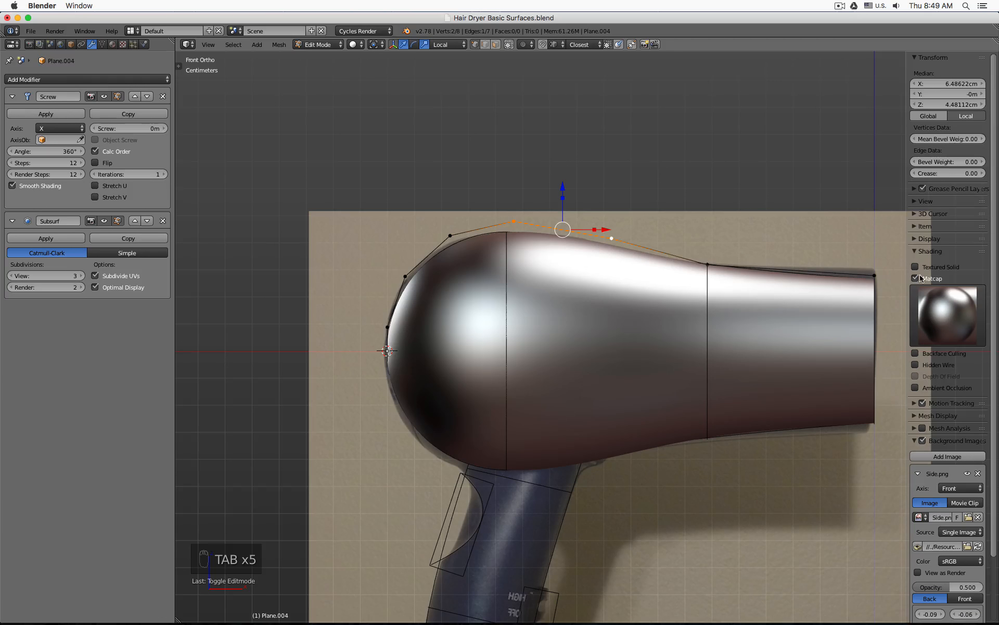
key("Tab")
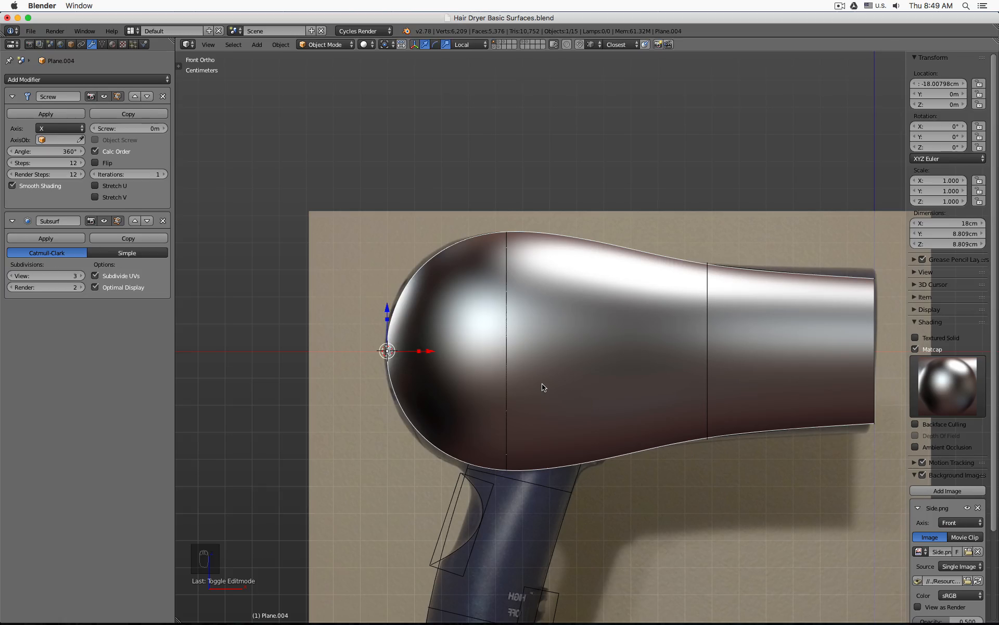
key("shift+d")
key("m")
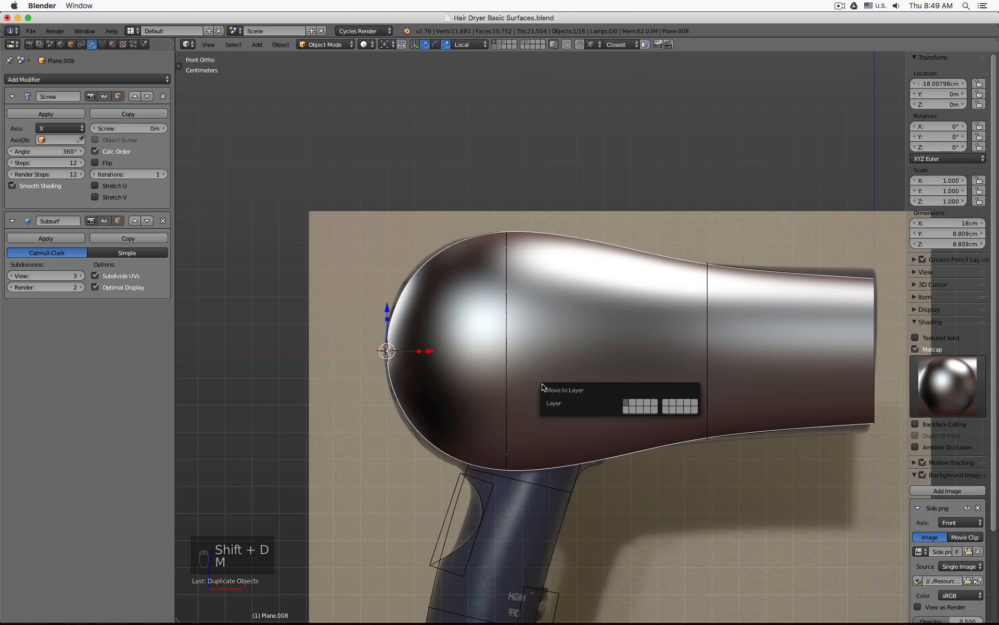
key("8")
left_click(531, 47)
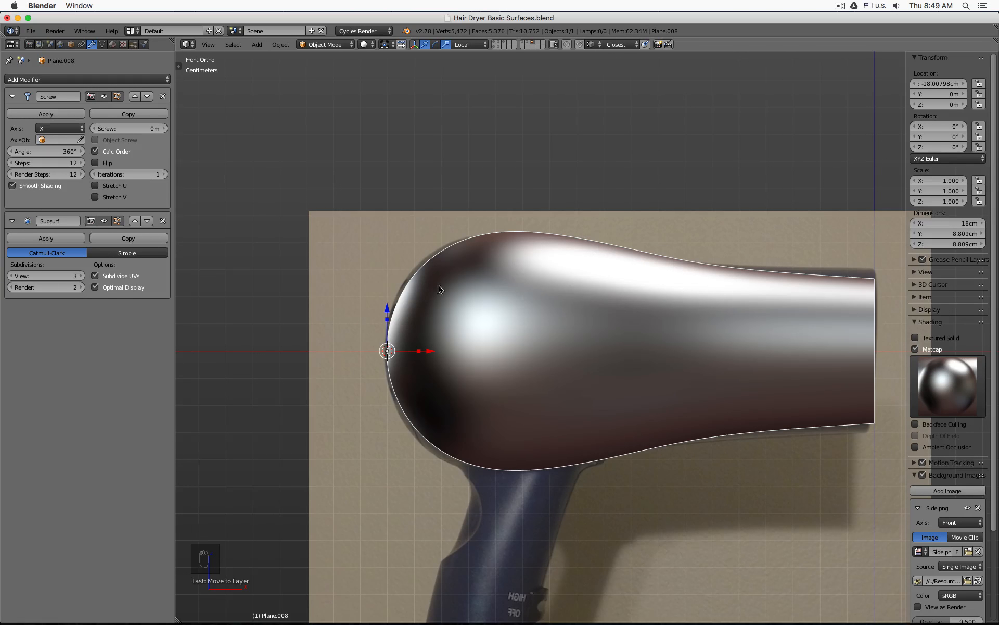
Step: Apply the Screw modifier on the duplicated body and examine its mesh in edit mode
left_click(58, 114)
key("Tab")
middle_click_drag(571, 273, 468, 275)
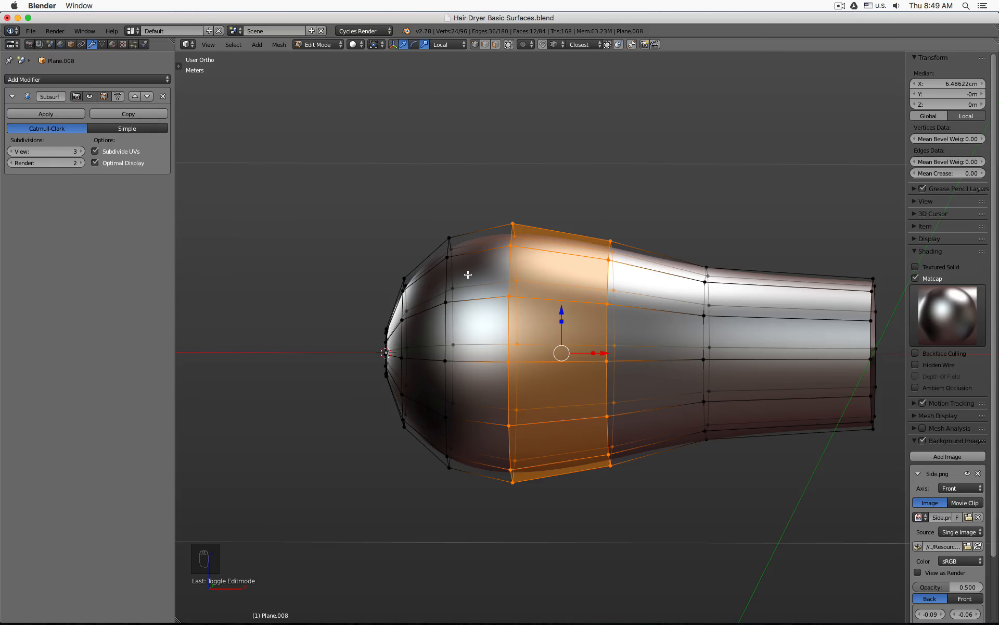
key("KP_1")
key("super")
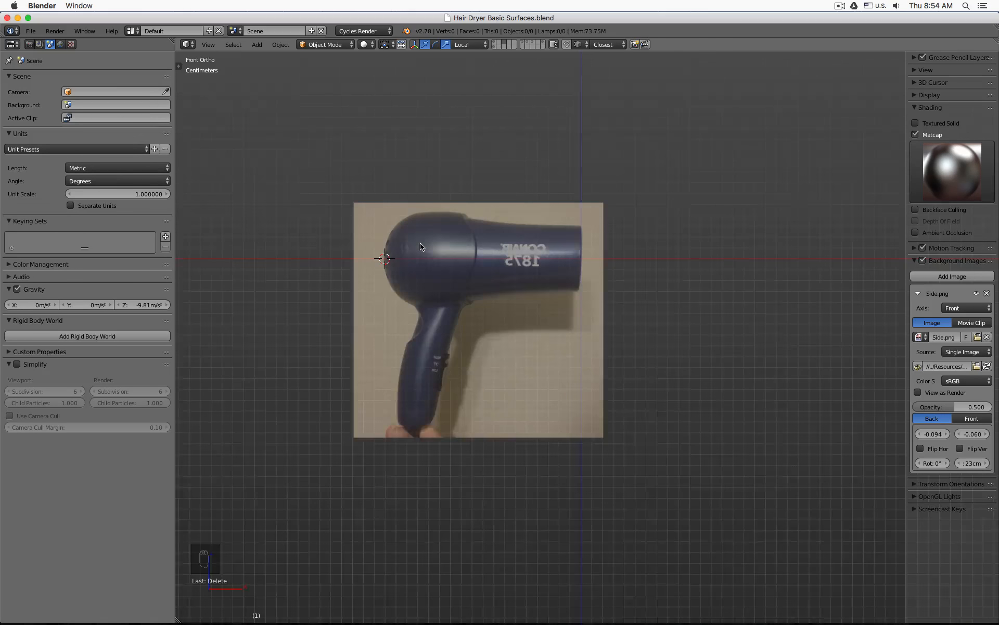
Step: Add a plane at the 3D cursor, view it from the top, and give it a level 5 subdivision surface
scroll(421, 245, "up", 3)
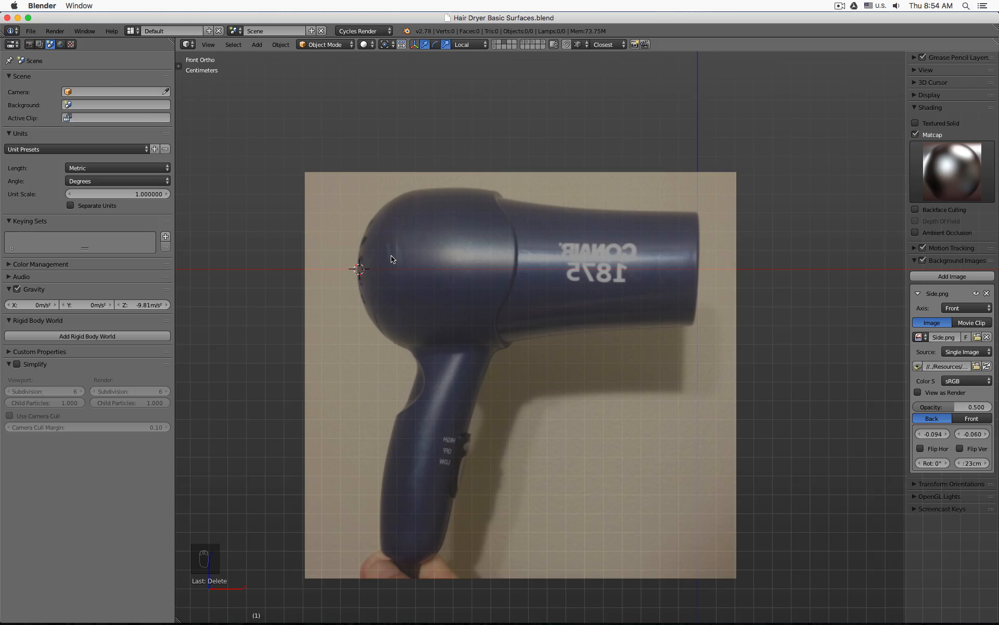
key("shift+a")
mouse_move(392, 258)
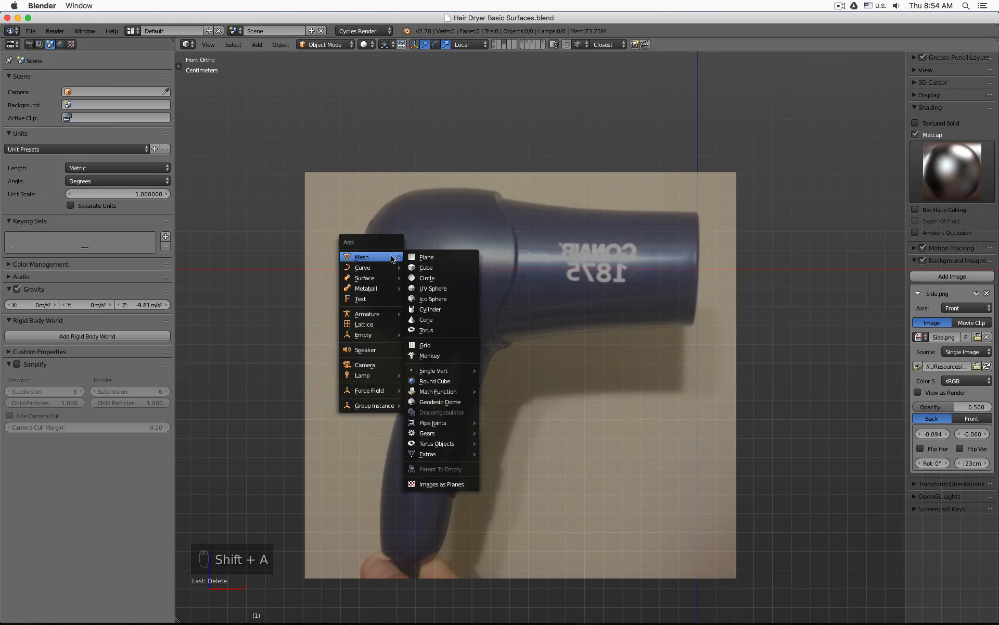
left_click(437, 258)
scroll(439, 262, "down", 6)
middle_click_drag(440, 263, 492, 270)
key("KP_7")
scroll(532, 227, "down", 3)
key("ctrl+5")
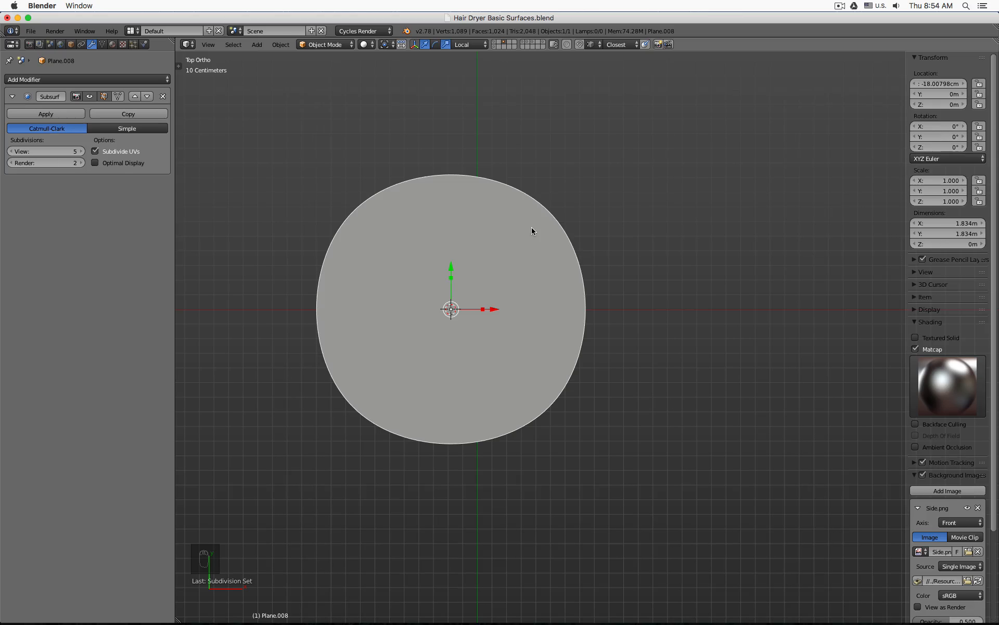
Step: Add a mesh circle with a level 5 subdivision surface and scale it to about 0.949 for comparison with the plane
key("shift+a")
mouse_move(532, 229)
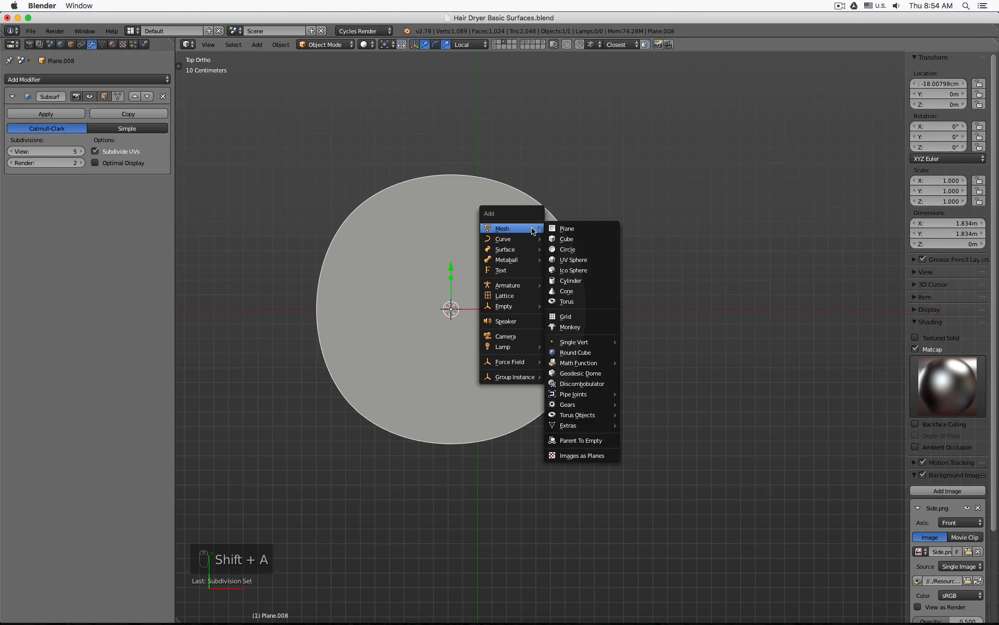
left_click(562, 249)
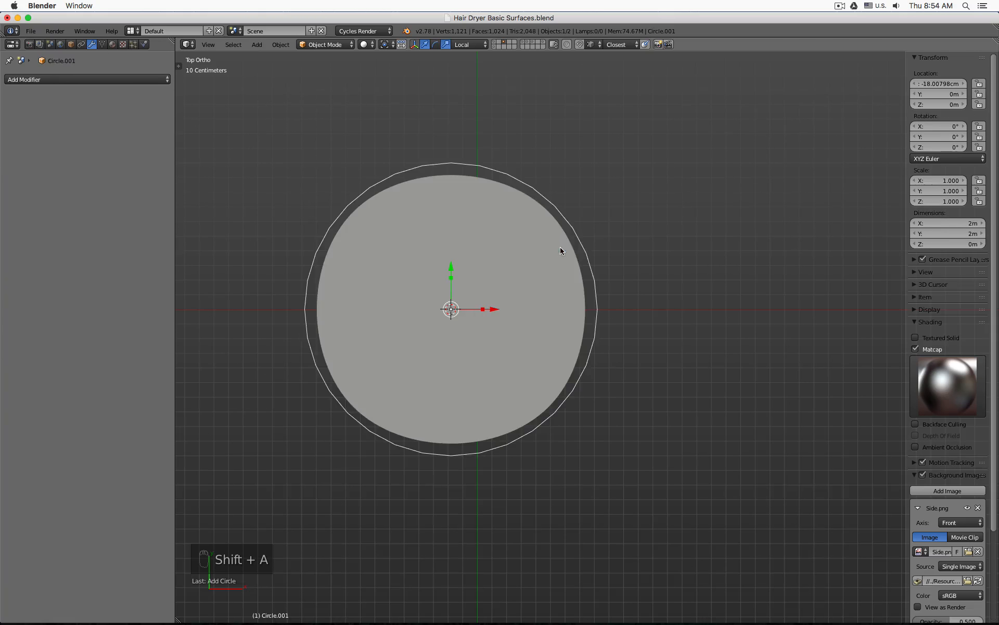
scroll(555, 217, "up", 2)
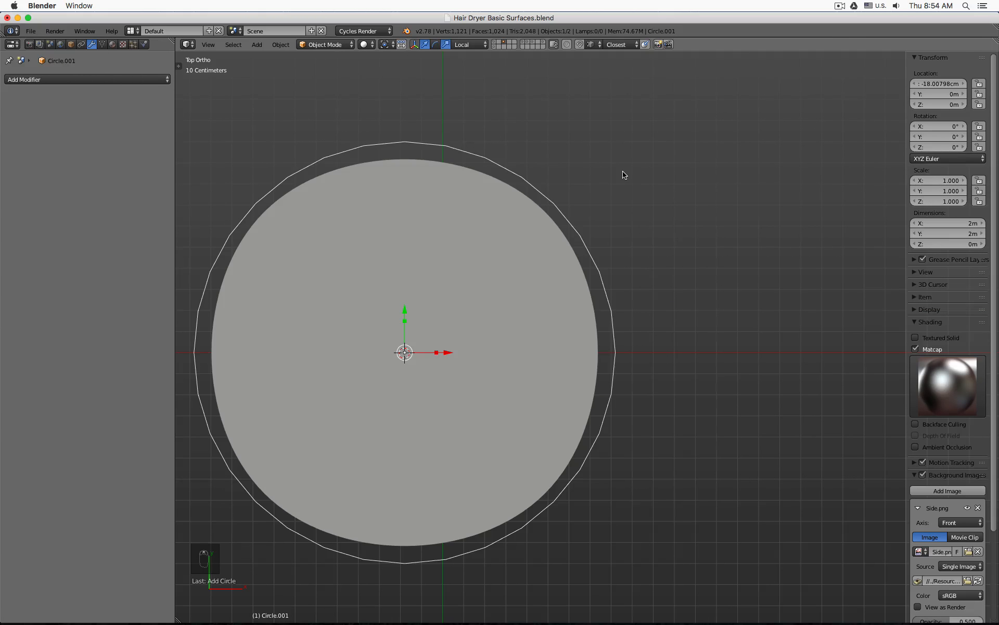
key("ctrl+5")
key("s")
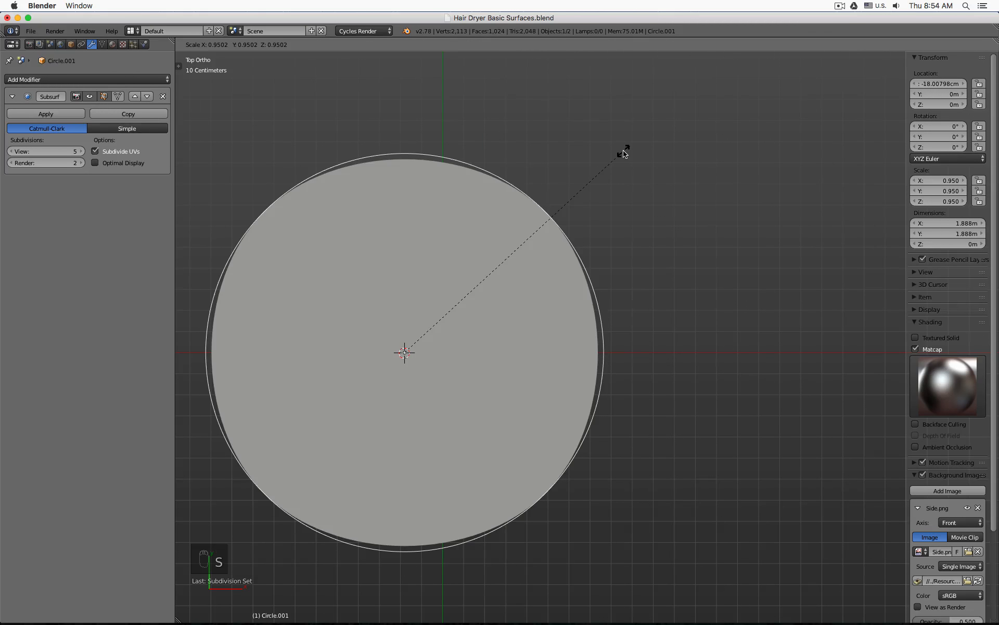
left_click(623, 153)
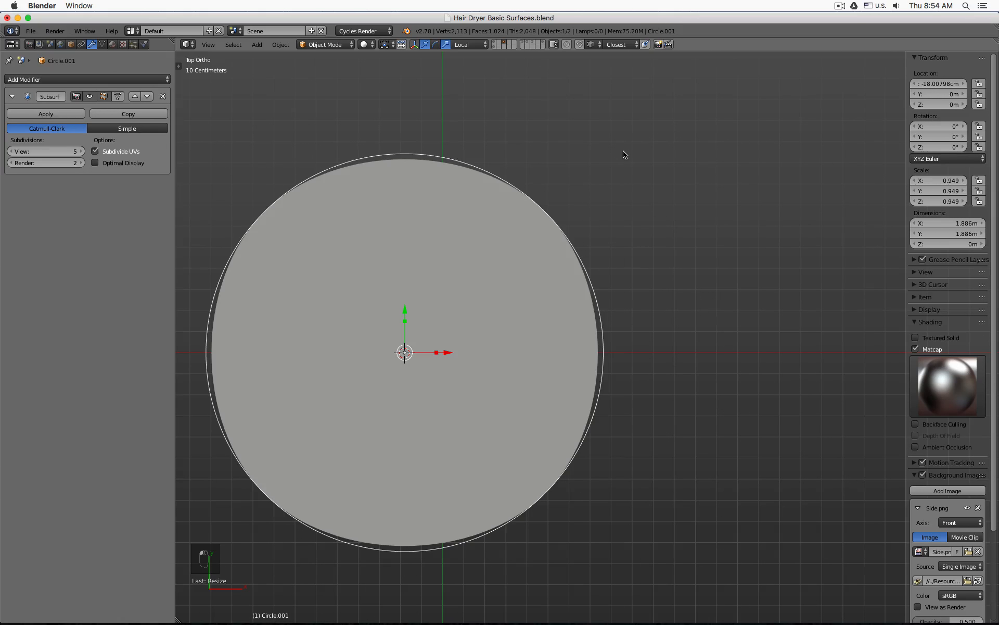
Step: Compare the circle's and plane's control meshes, subdivide the plane once, and display it in wireframe
key("Tab")
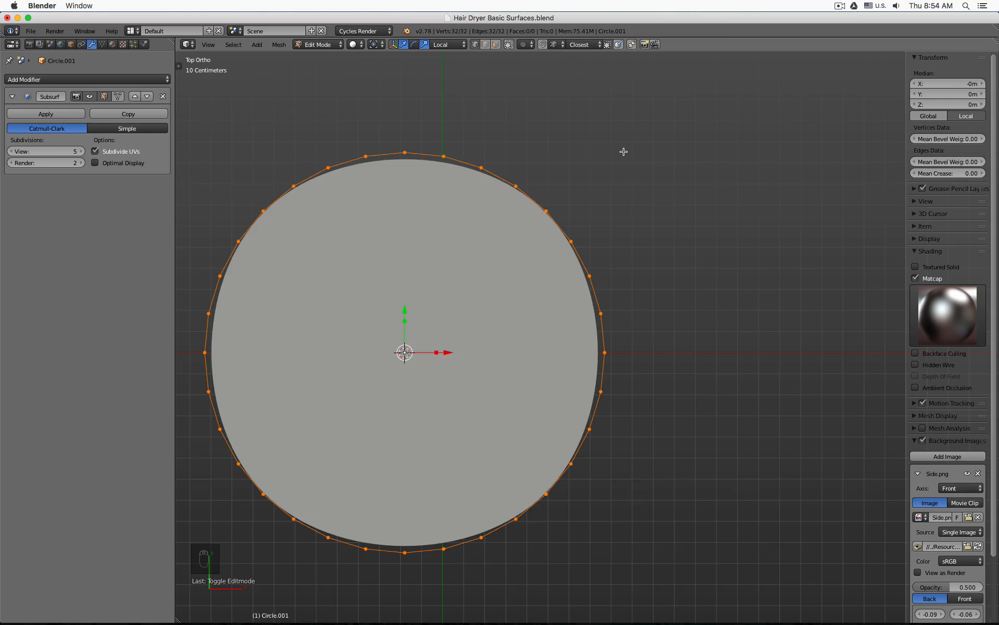
key("Tab")
right_click(425, 172)
key("Tab")
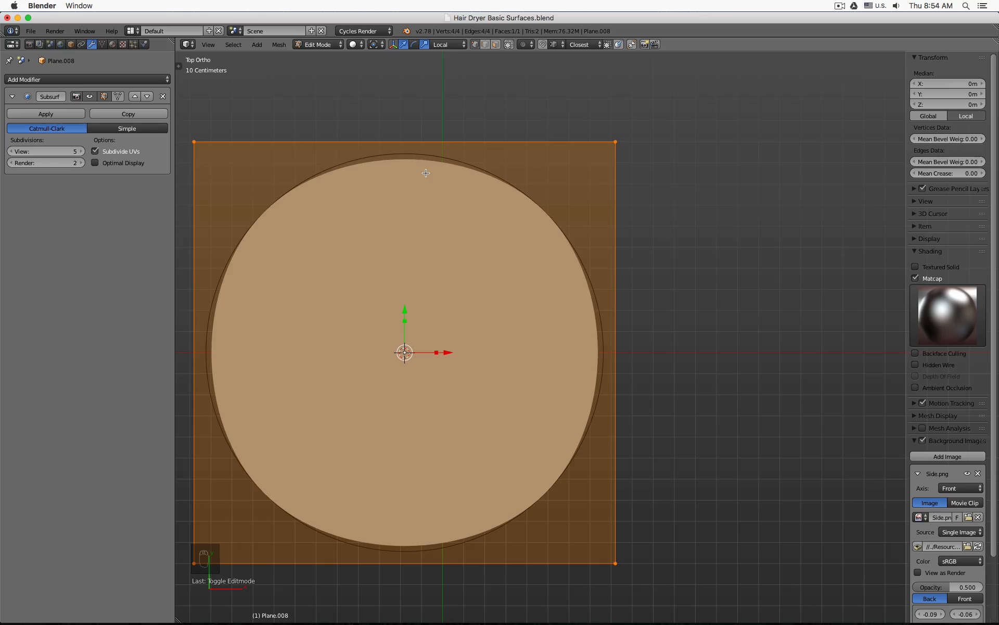
key("Tab")
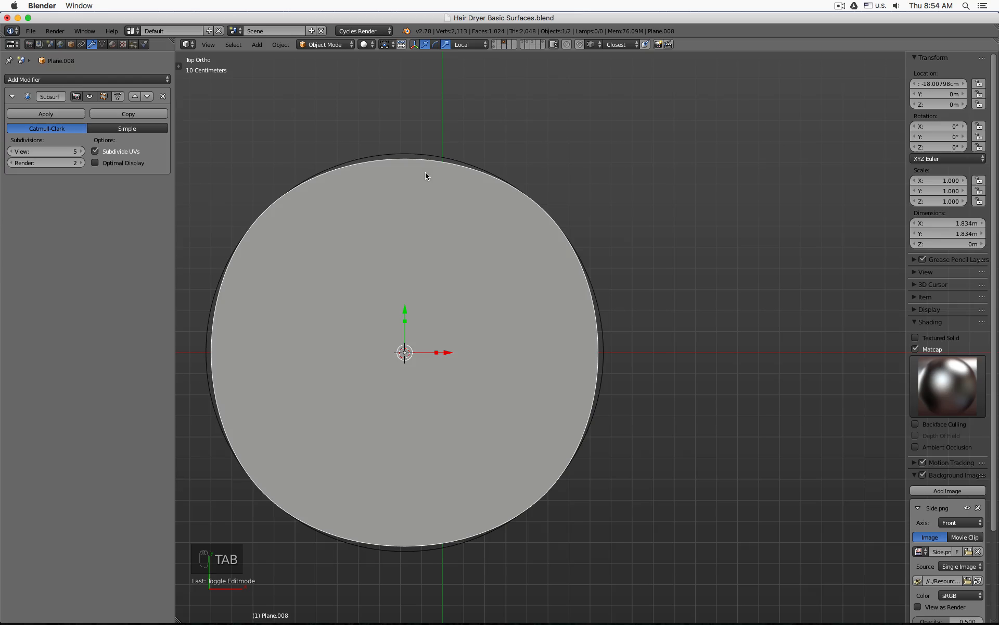
key("Tab")
key("w")
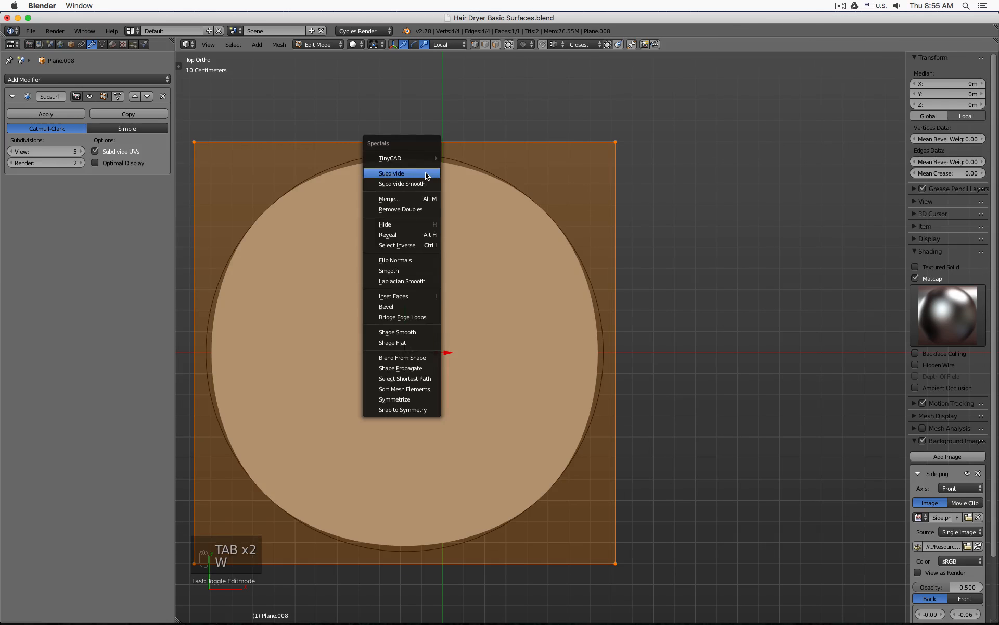
left_click(425, 173)
key("z")
Step: Scale the plane's four corner vertices inward so its subdivided outline approximates the reference circle
right_click(197, 144)
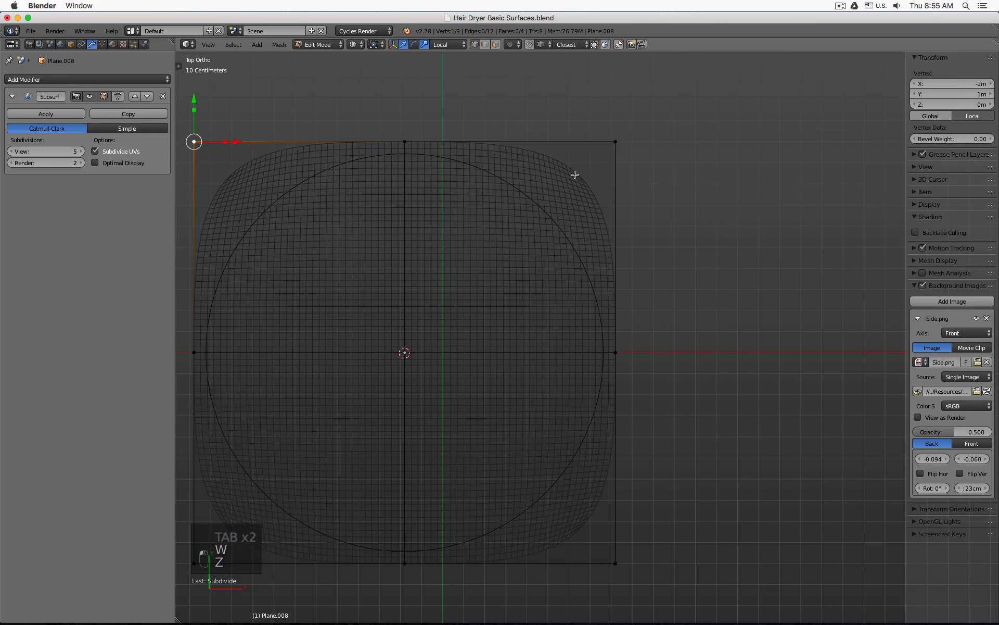
right_click(604, 146, "shift")
right_click(606, 566, "shift")
middle_click_drag(188, 576, 282, 507, "shift")
right_click(282, 506, "shift")
key("s")
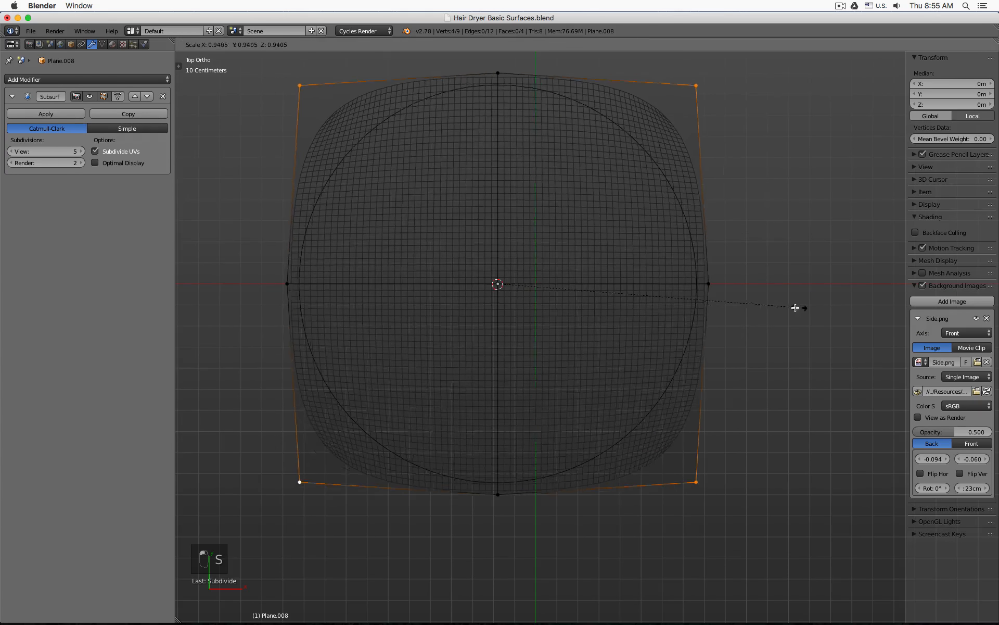
left_click(738, 312)
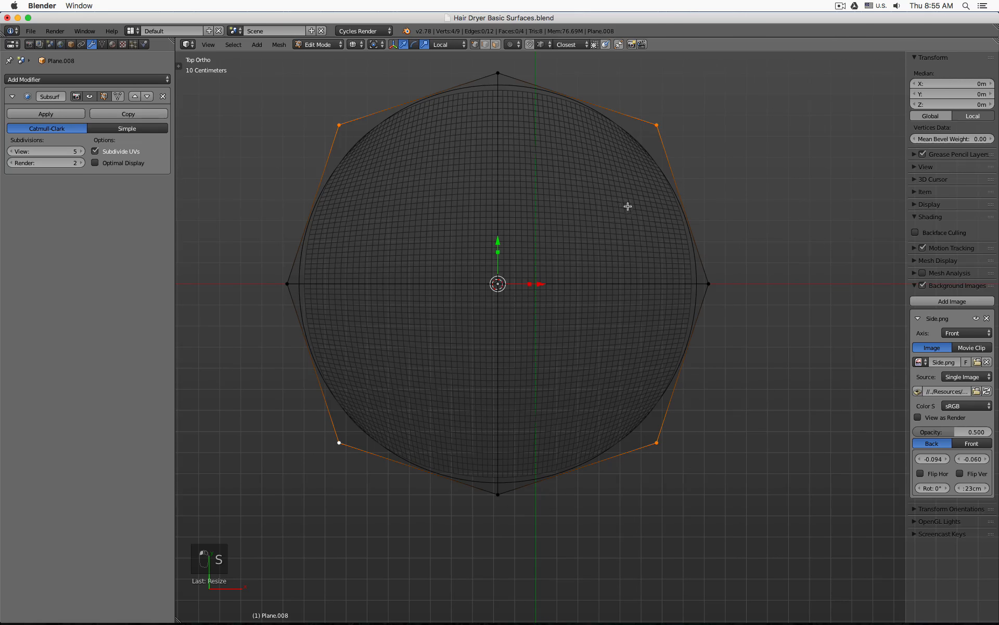
Step: Scale the four midpoint vertices of the plane's outline outward to round the subdivided shape toward the reference circle
right_click(480, 75)
right_click(247, 295)
right_click(741, 303, "shift")
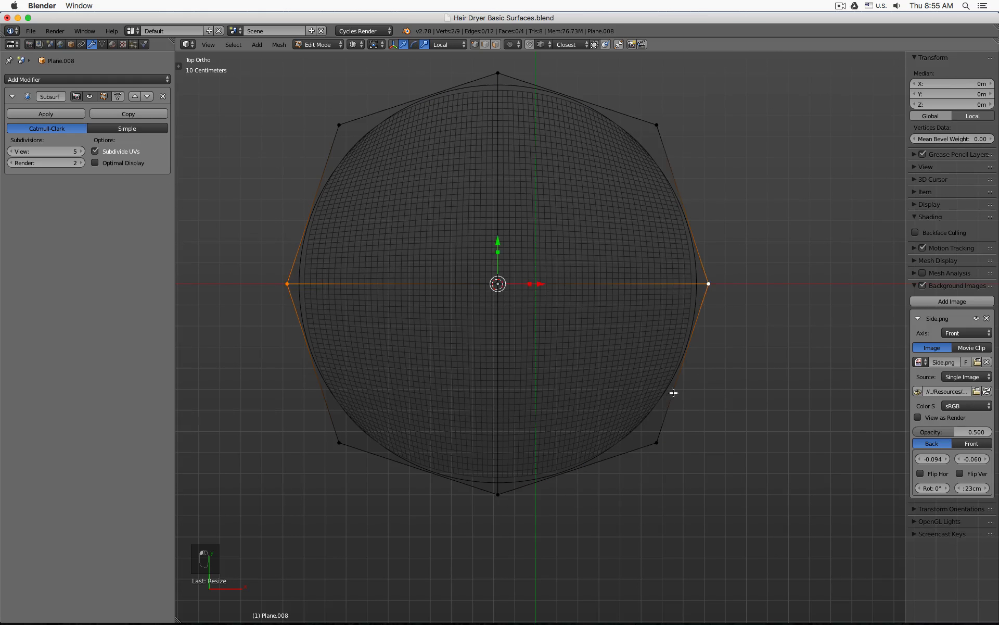
right_click(520, 494, "shift")
right_click(502, 79, "shift")
key("s")
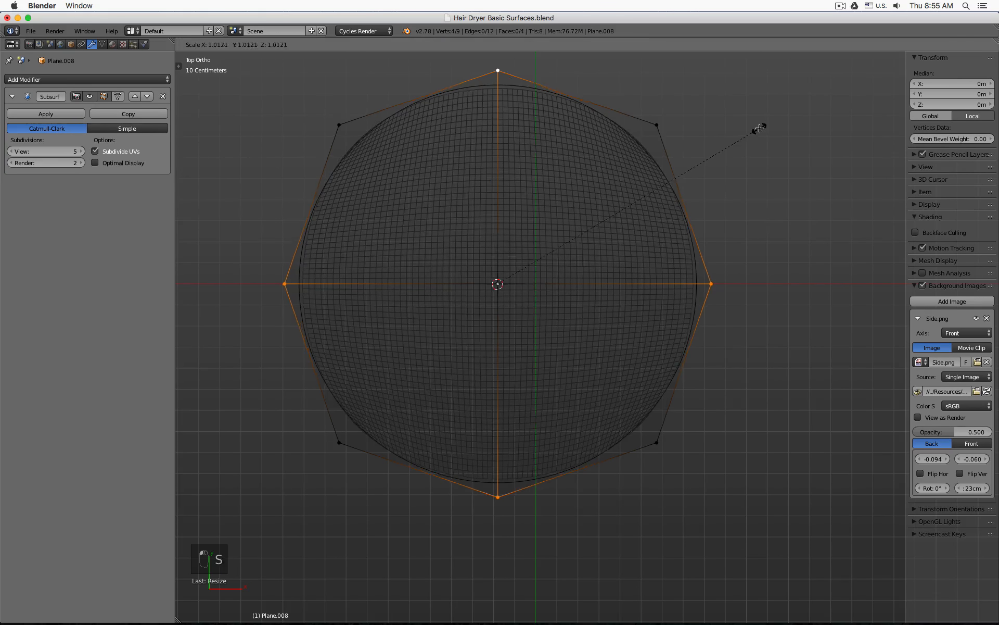
left_click(752, 127)
Step: Scale the plane's four corner vertices slightly inward so the subdivided outline matches the reference circle
right_click(341, 125)
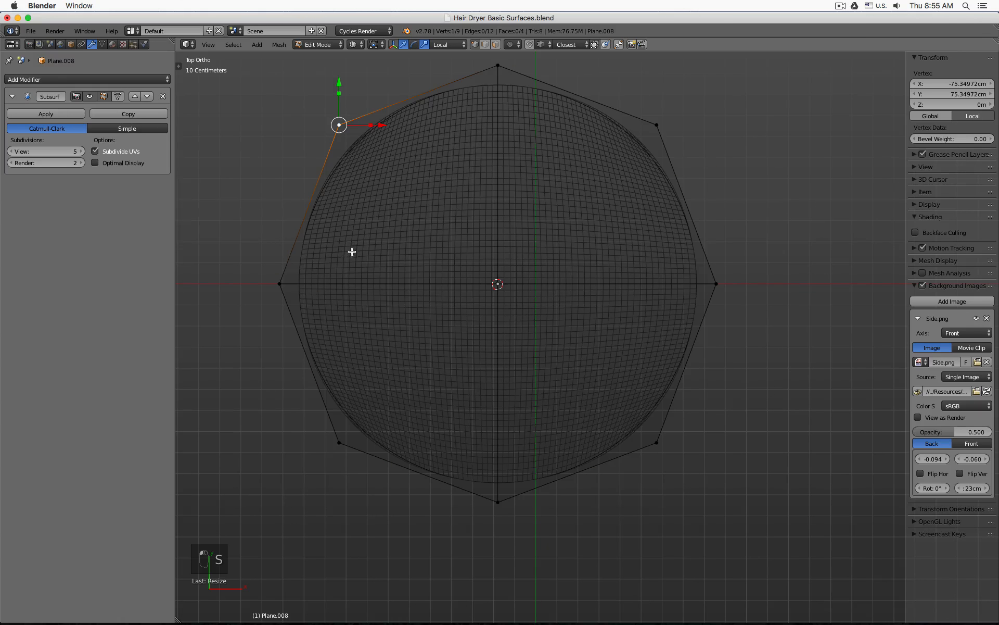
right_click(340, 442, "shift")
right_click(657, 443, "shift")
right_click(665, 127, "shift")
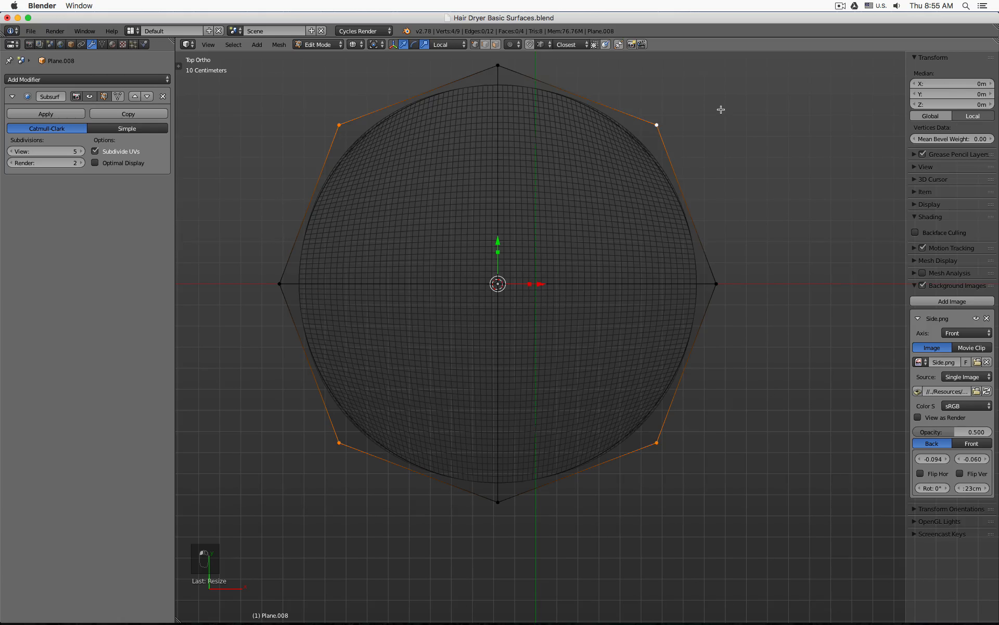
key("s")
left_click(717, 111)
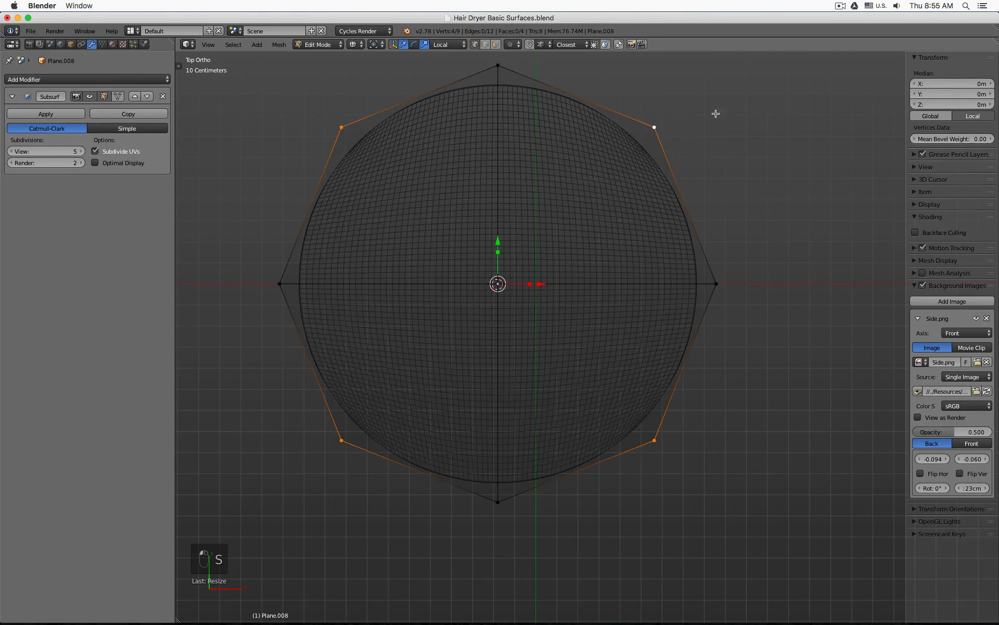
Step: Leave mesh editing and delete both the plane and the reference circle
key("Tab")
middle_click_drag(682, 147, 695, 197, "shift")
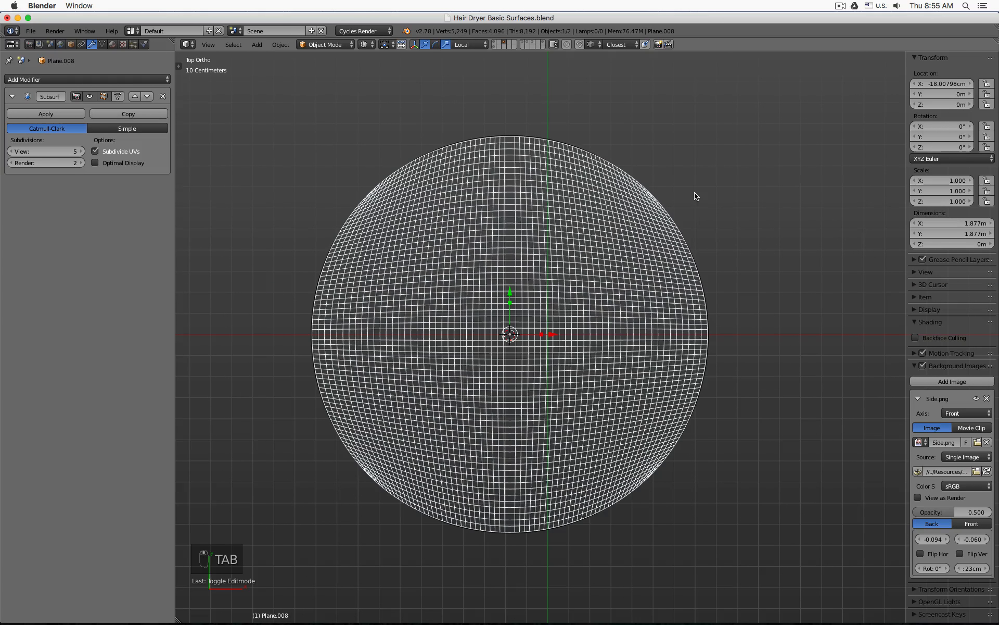
key("a")
key("a")
key("a")
key("a")
key("x")
left_click(694, 195)
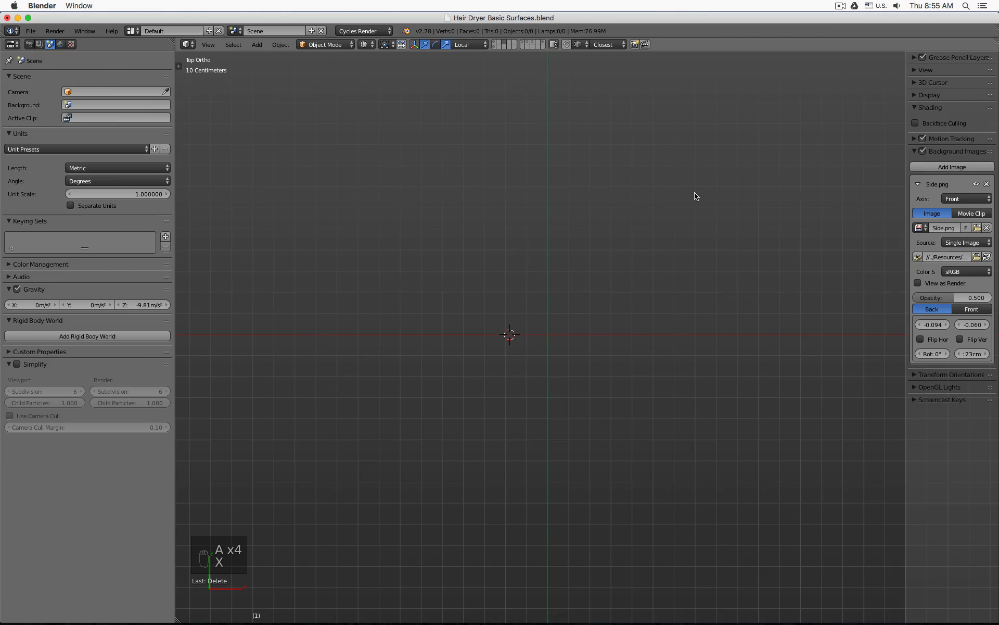
Step: Switch to the layer holding the hair dryer curves and view them from the front over the reference image
left_click(497, 47)
scroll(503, 344, "up", 5)
key("KP_1")
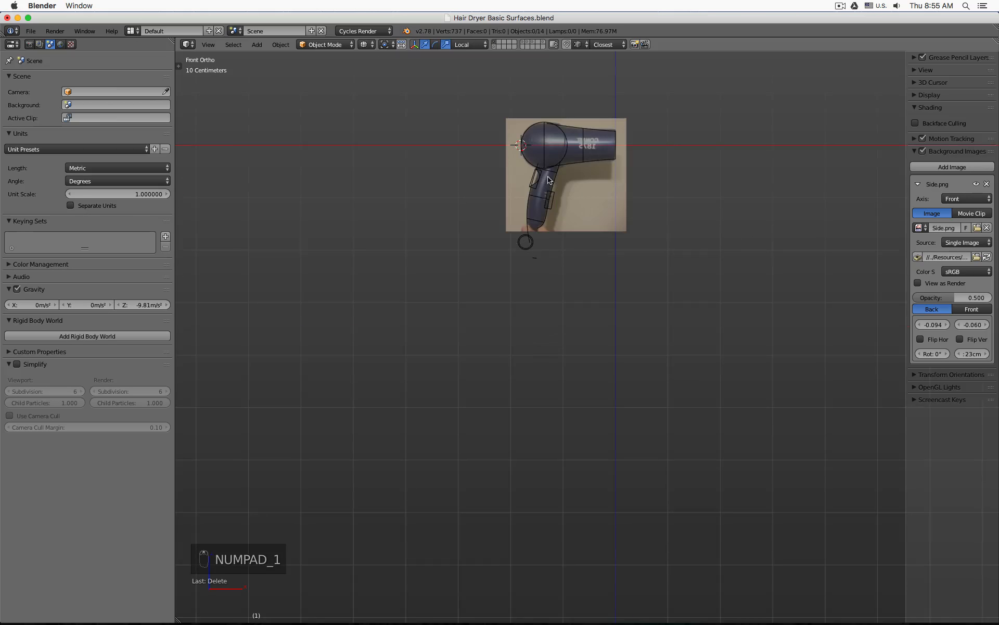
scroll(545, 128, "up", 5)
scroll(565, 157, "up", 2)
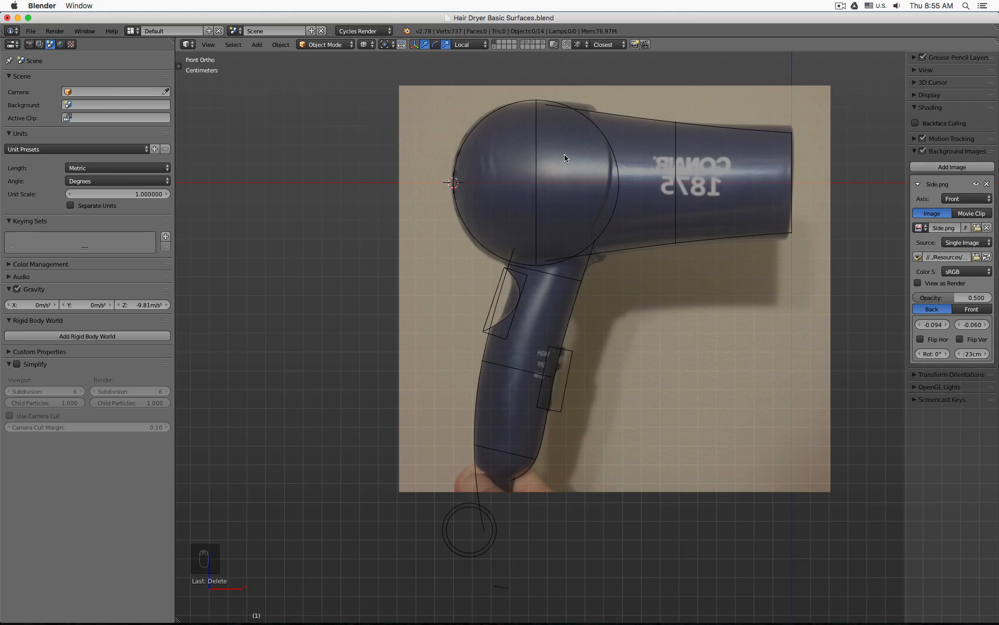
Step: Import Quad Ball.obj in Wavefront format from the Hair Dryer folder
left_click(30, 30)
mouse_move(62, 224)
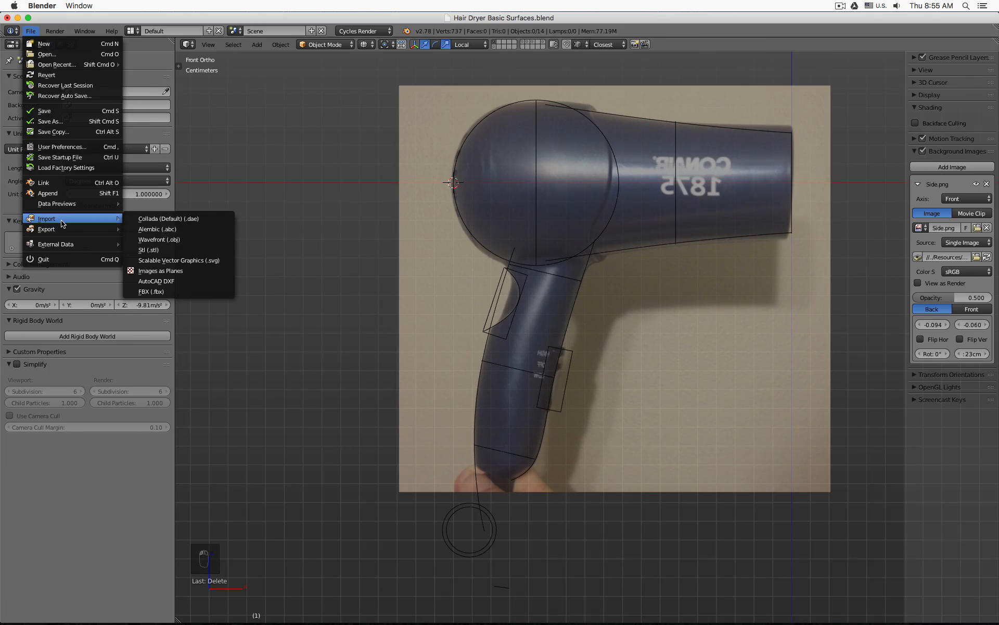
left_click(186, 241)
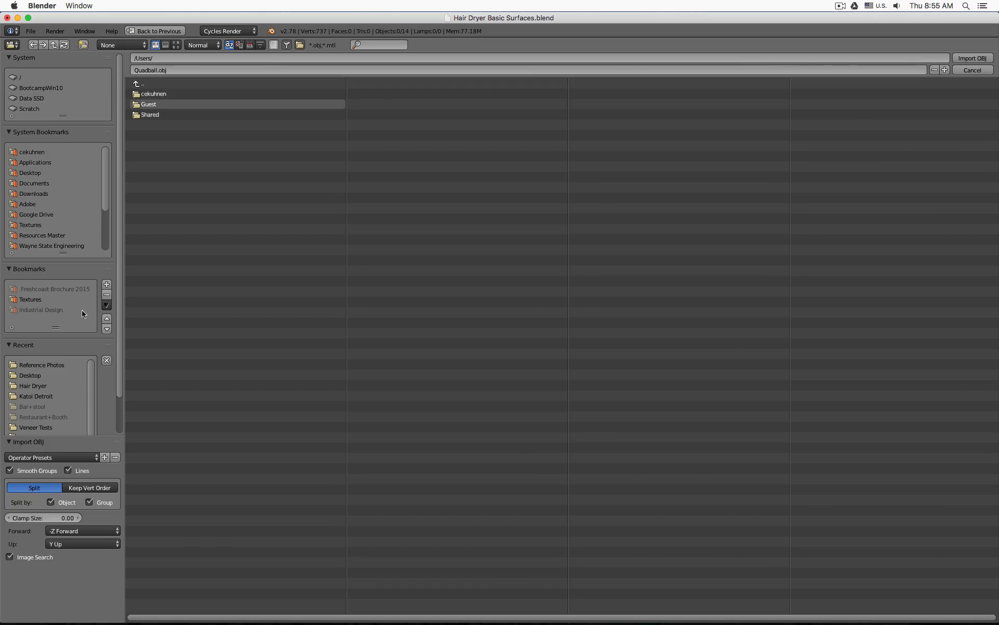
left_click(47, 387)
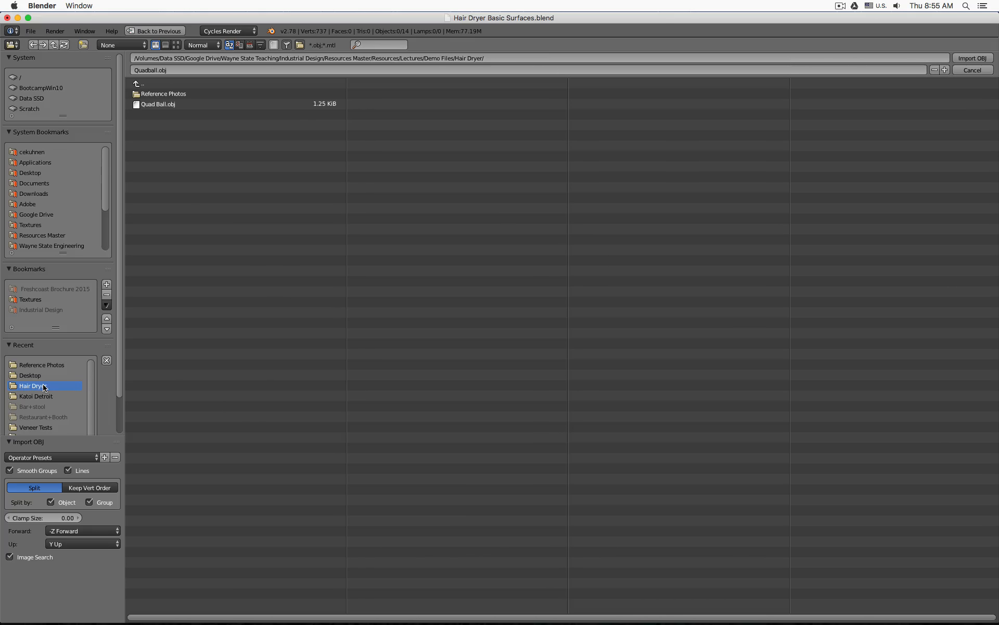
left_click(172, 105)
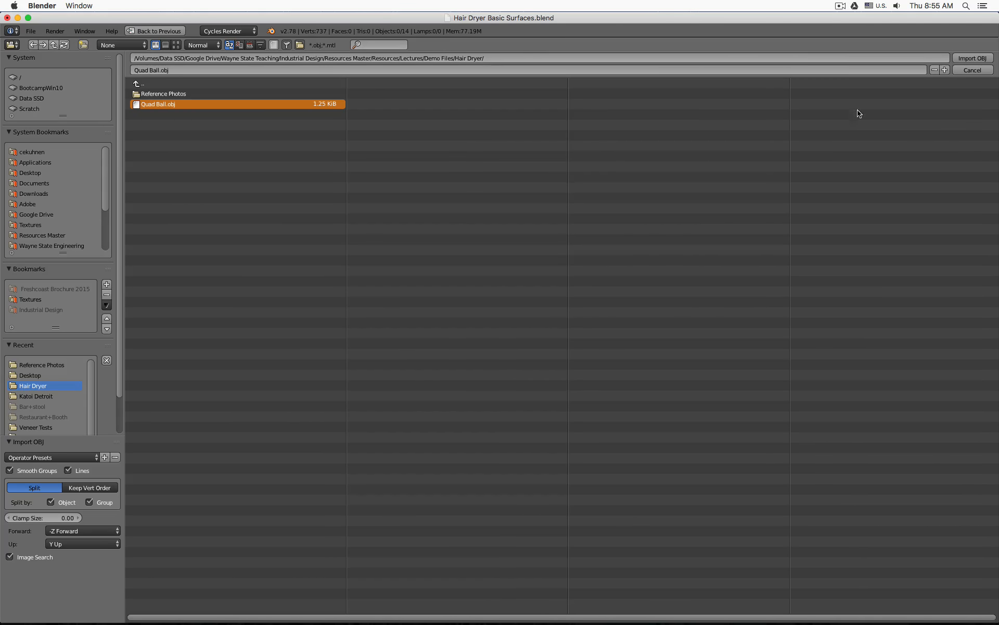
left_click(965, 59)
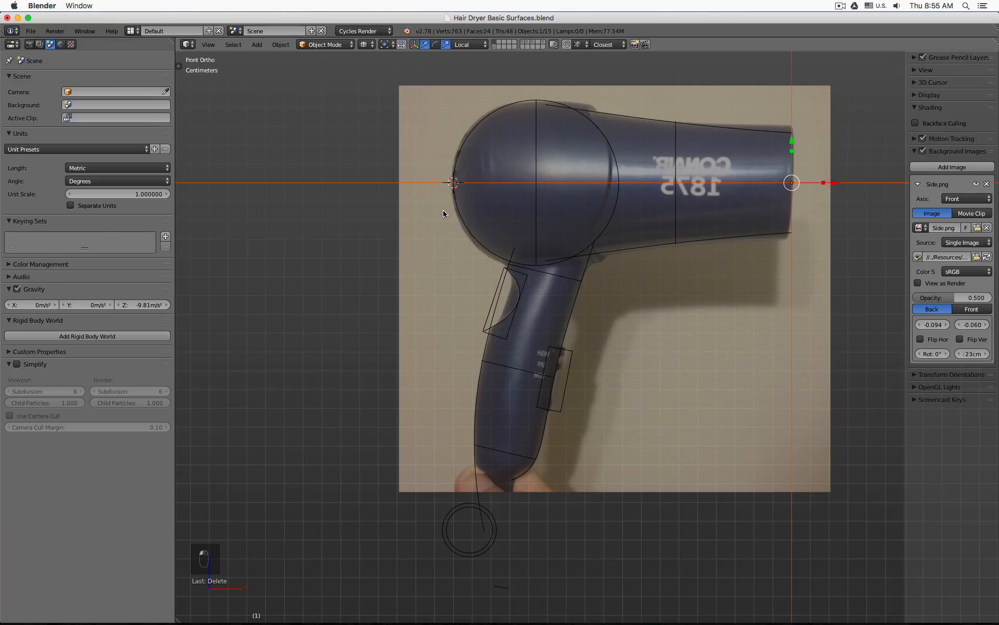
Step: Display the scene in solid shading and scale the imported quad ball down to about 10.1 cm across
scroll(439, 212, "down", 7)
scroll(438, 212, "down", 4)
key("z")
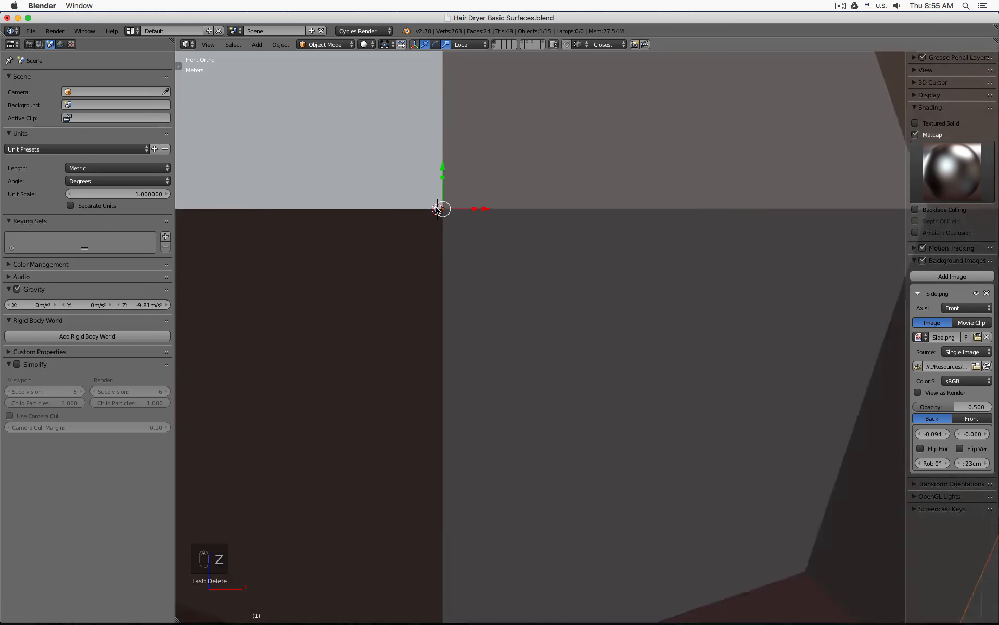
scroll(439, 212, "down", 3)
key("s")
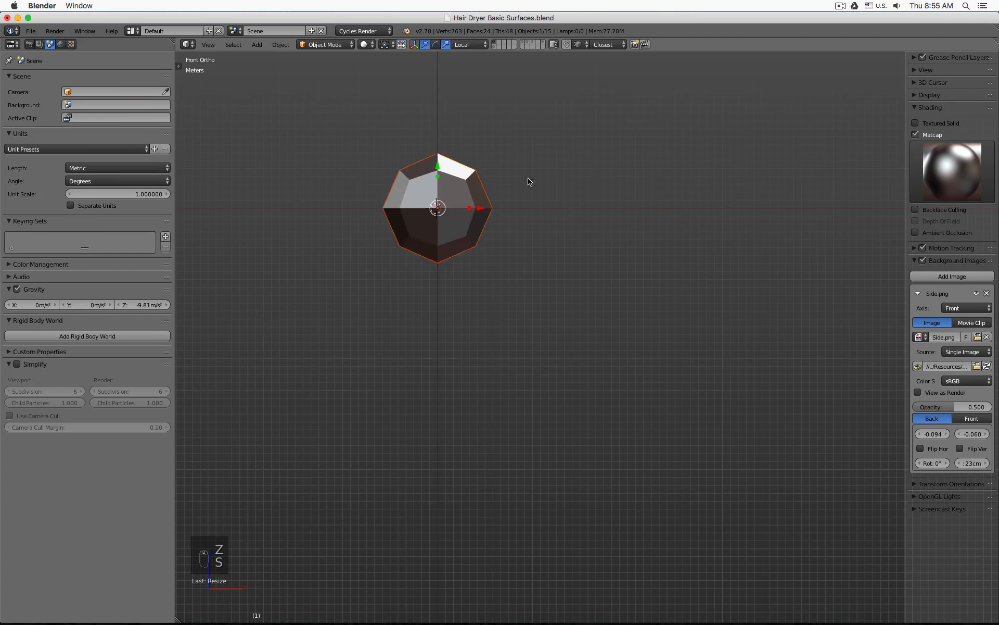
key("s")
left_click(493, 216)
scroll(526, 216, "up", 5)
key("s")
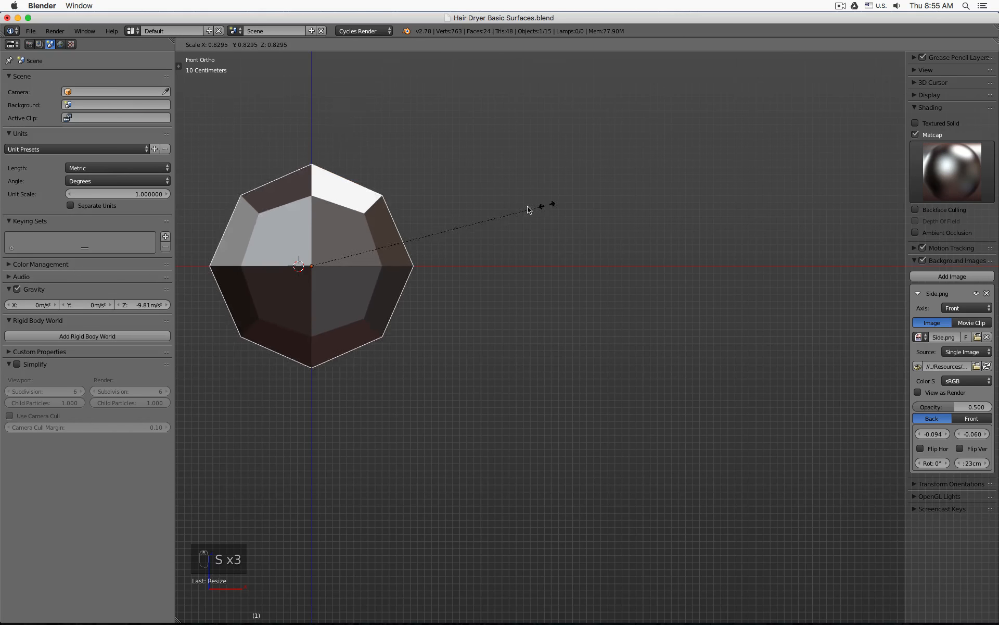
left_click(354, 252)
scroll(299, 267, "up", 6)
scroll(298, 267, "up", 5)
key("s")
left_click(382, 290)
Step: Examine the quad ball's control mesh by going around the eight vertices of its front ring in Edit Mode
middle_click_drag(382, 290, 592, 249, "shift")
scroll(591, 246, "up", 6)
key("Tab")
key("Tab")
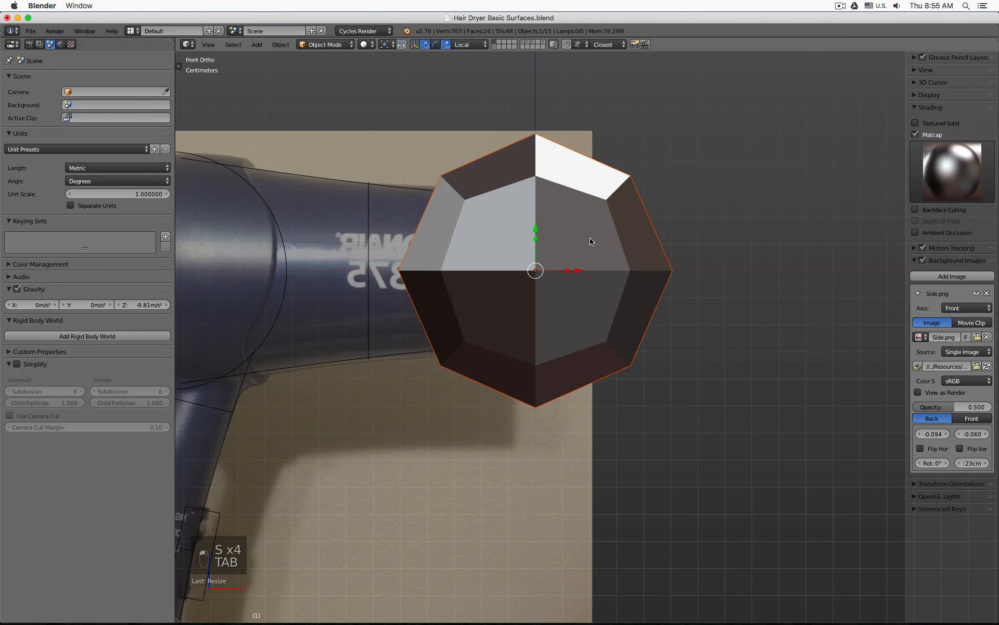
left_click(537, 178)
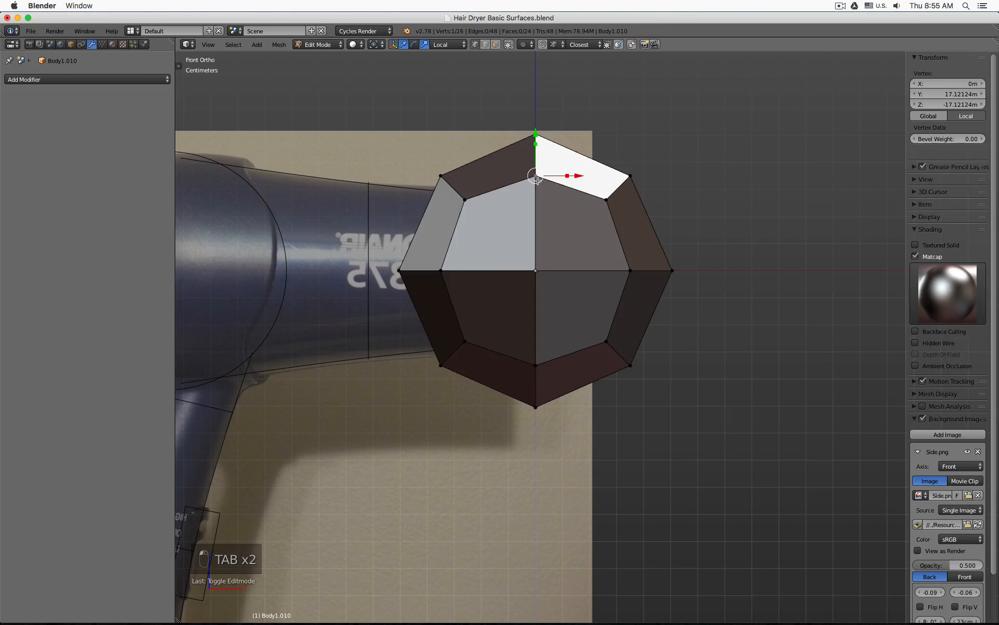
left_click(467, 202)
left_click(446, 273)
left_click(467, 339)
left_click(536, 365)
left_click(606, 342)
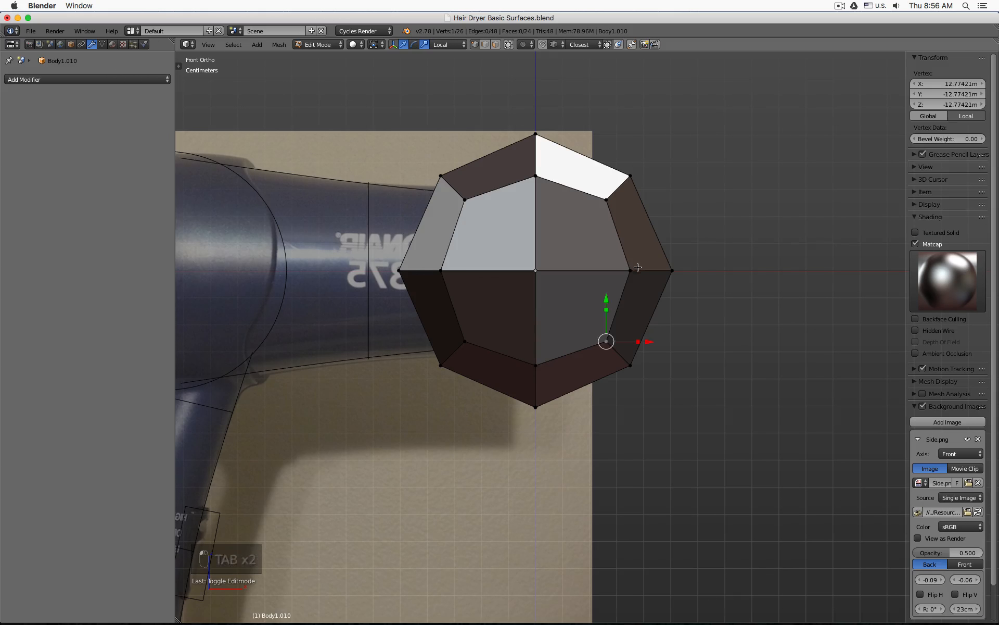
left_click(630, 270)
left_click(606, 200)
left_click(537, 176)
scroll(564, 195, "down", 2)
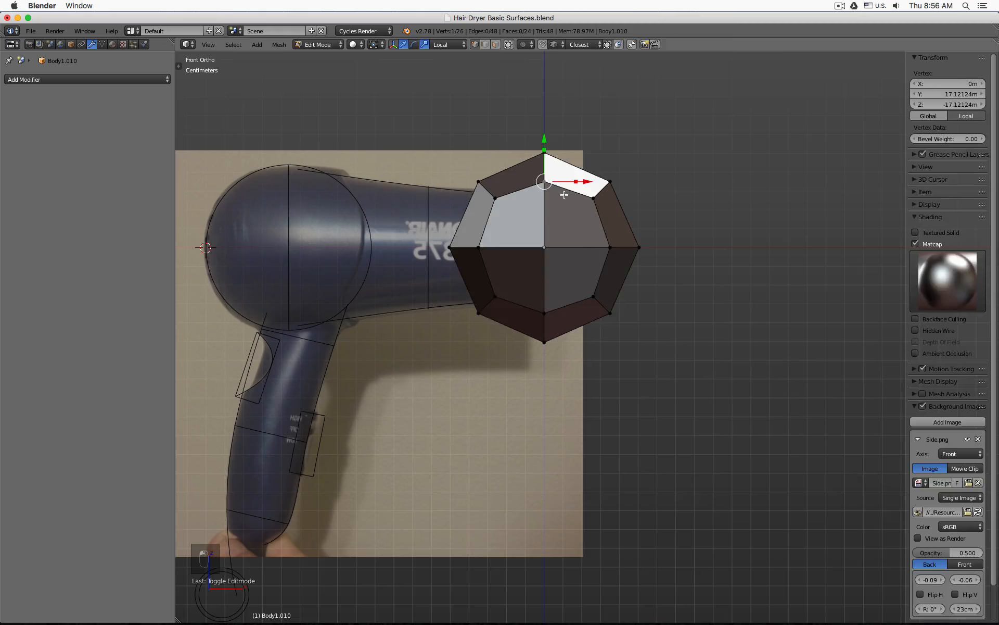
key("Tab")
Step: Give the quad ball a subdivision surface with view level 3 and shade it smooth
left_click(82, 80)
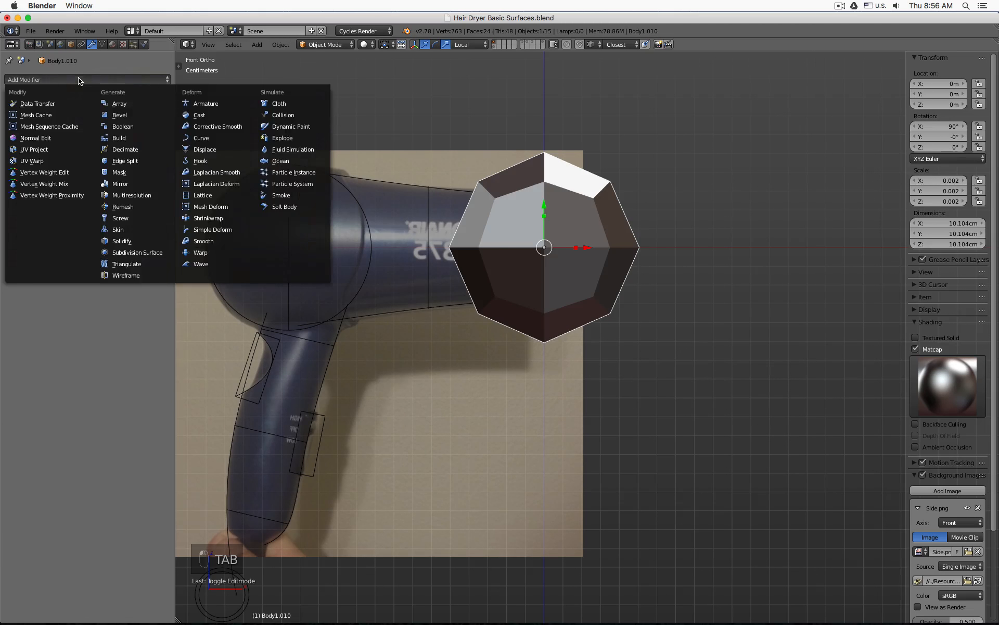
left_click(138, 253)
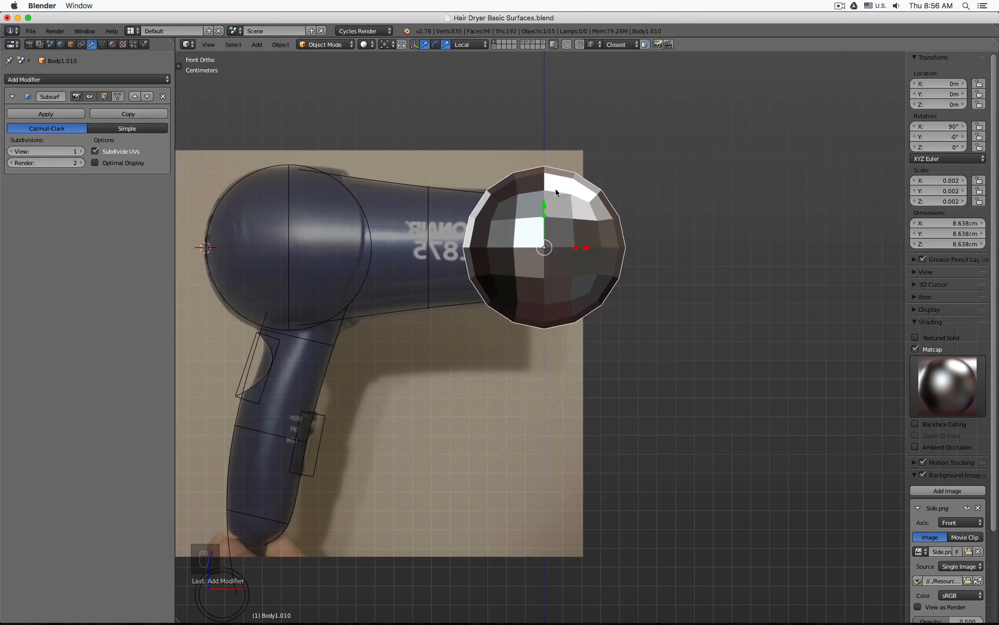
left_click(80, 152)
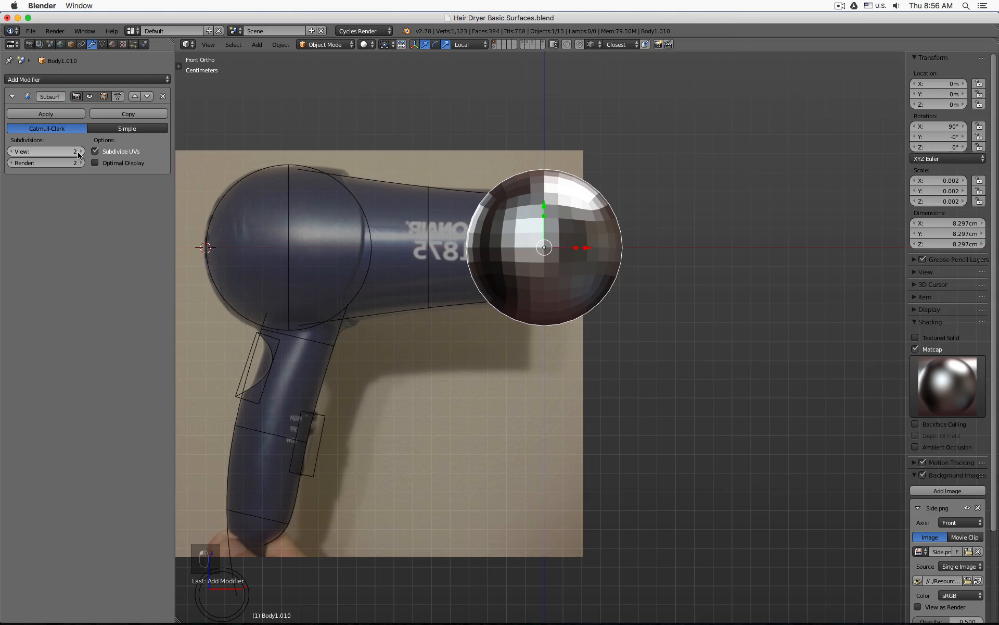
left_click(80, 152)
key("space")
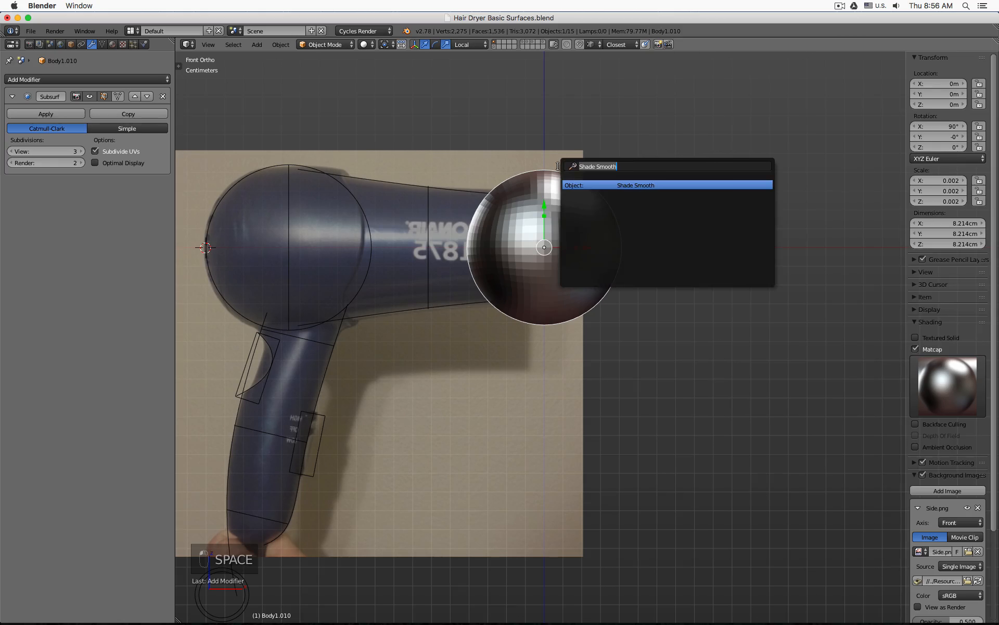
Step: Apply Shade Smooth to the subdivided sphere
key("Return")
scroll(520, 187, "up", 5)
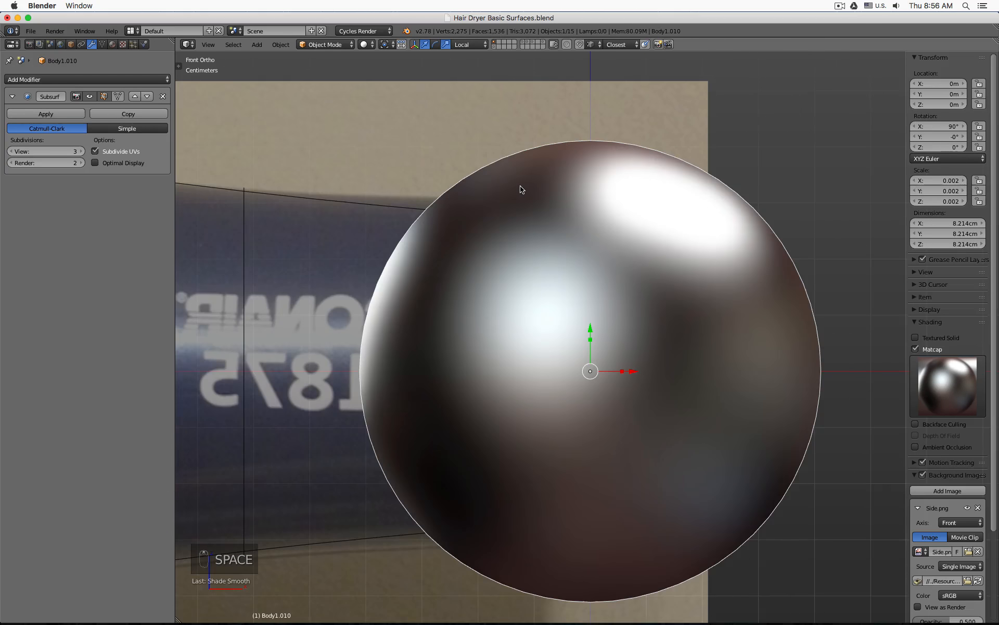
scroll(520, 189, "down", 2)
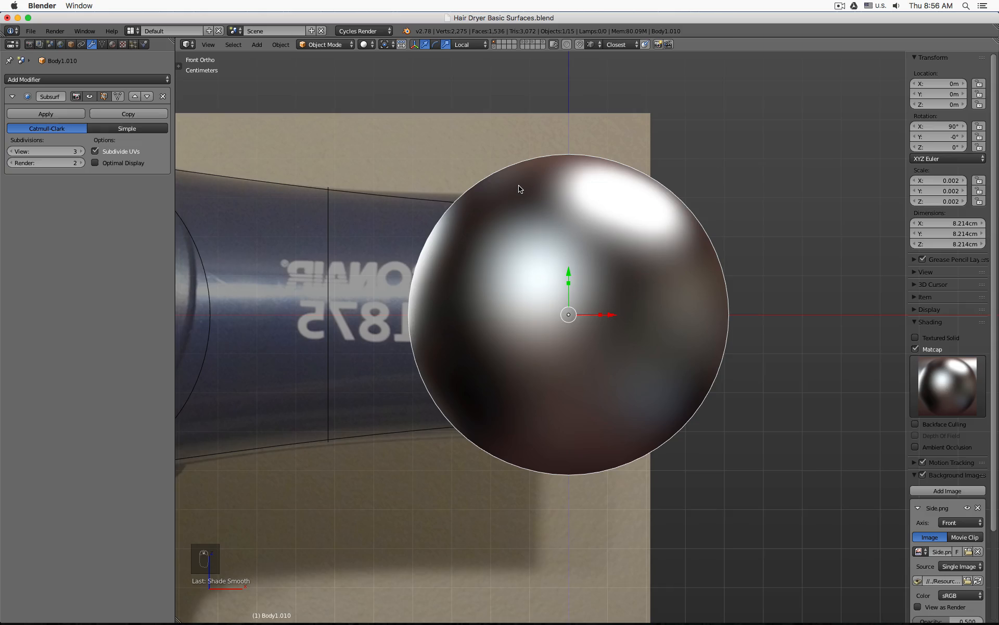
middle_click_drag(486, 191, 661, 183, "shift")
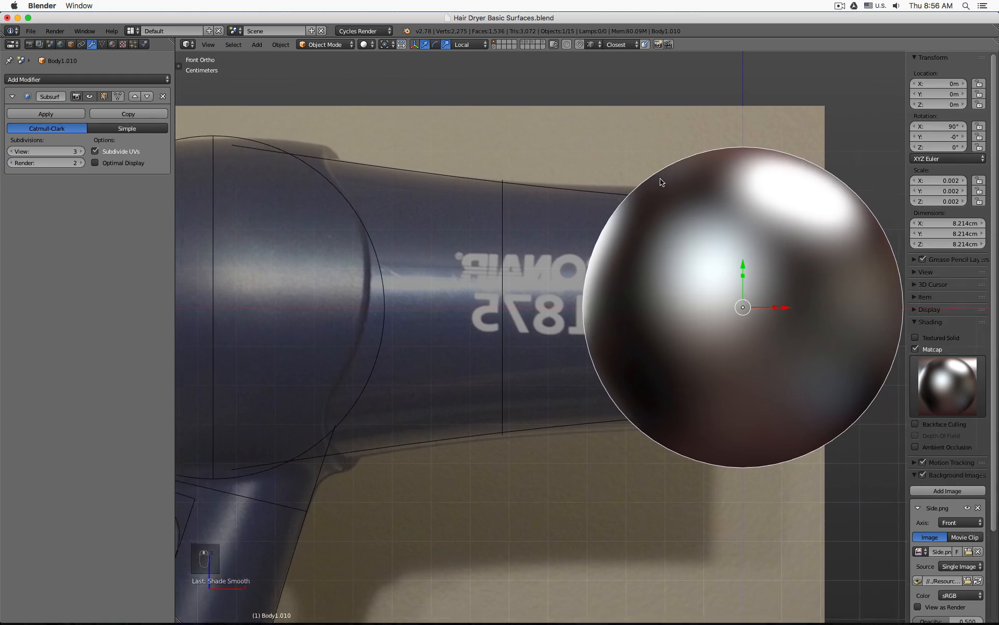
scroll(701, 171, "down", 2)
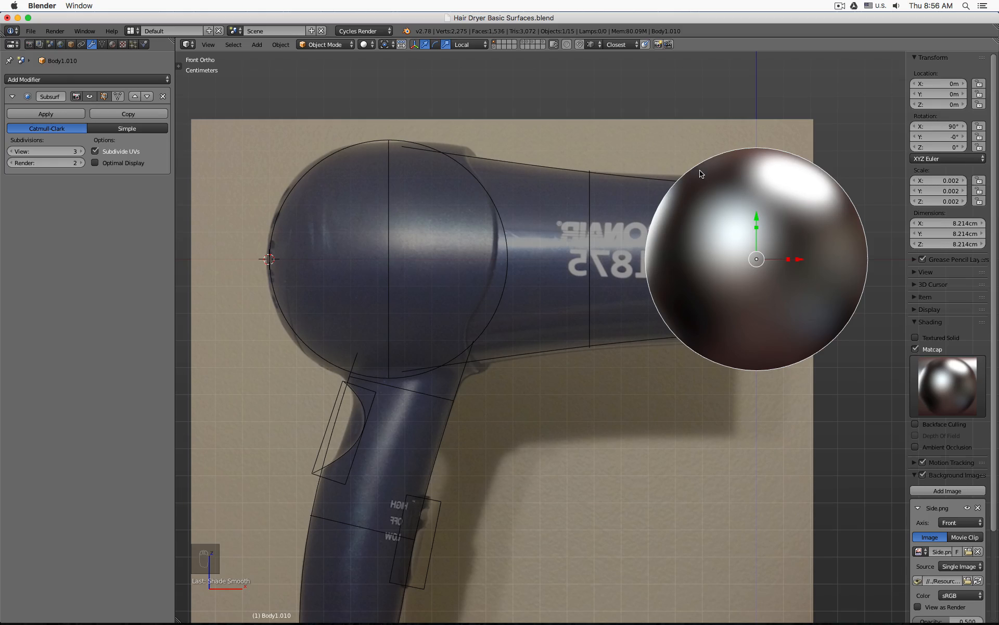
Step: Move the sphere along X onto the dryer's rear housing and scale it by about 1.066 to fit the circular guide
key("n")
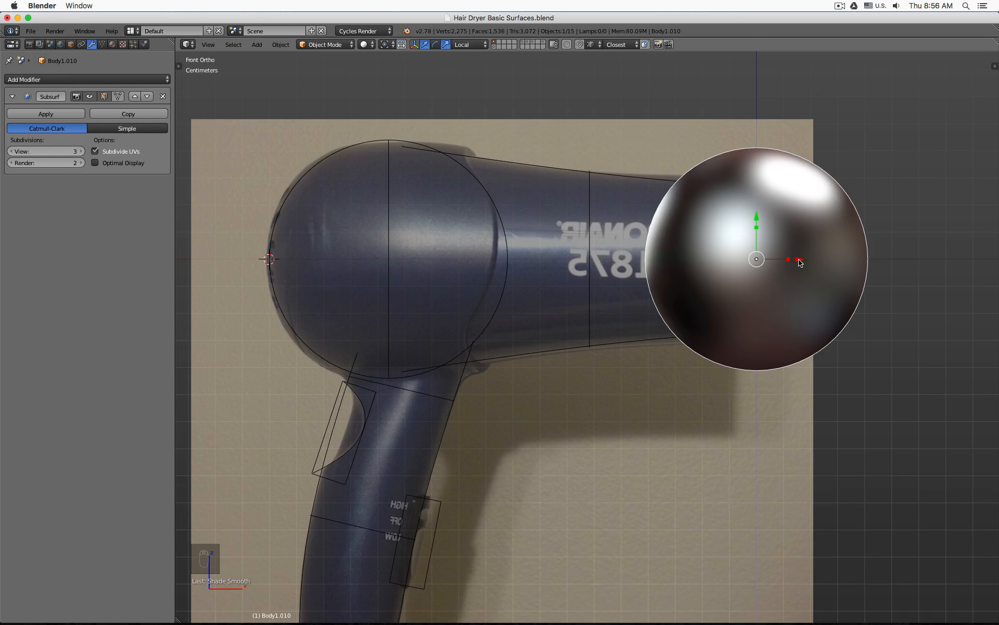
left_click_drag(800, 263, 433, 263)
scroll(433, 263, "up", 3)
key("s")
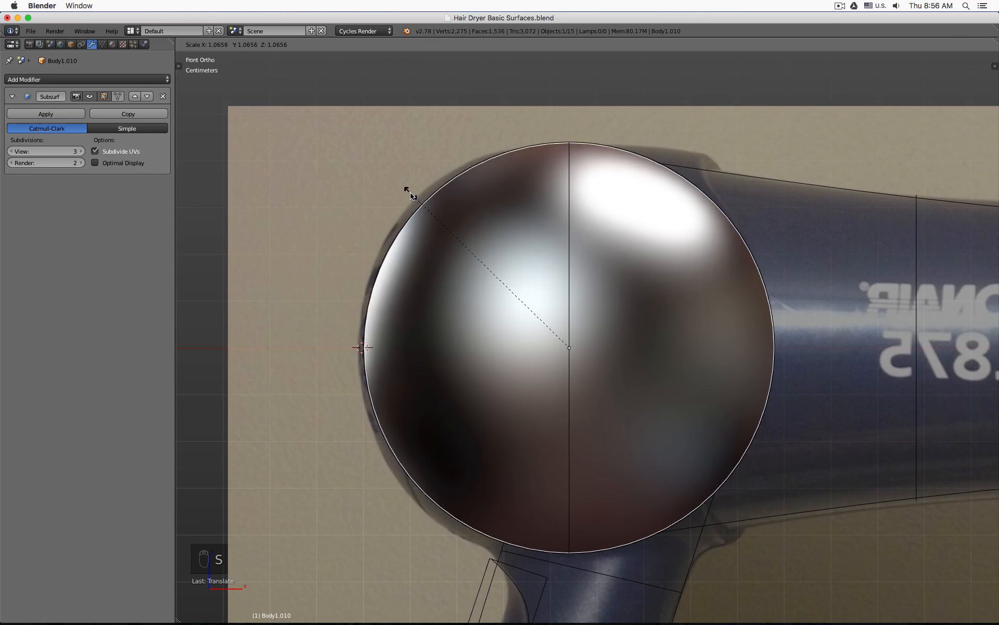
left_click(410, 196)
Step: Set the sphere's viewport subdivision level to 6
key("n")
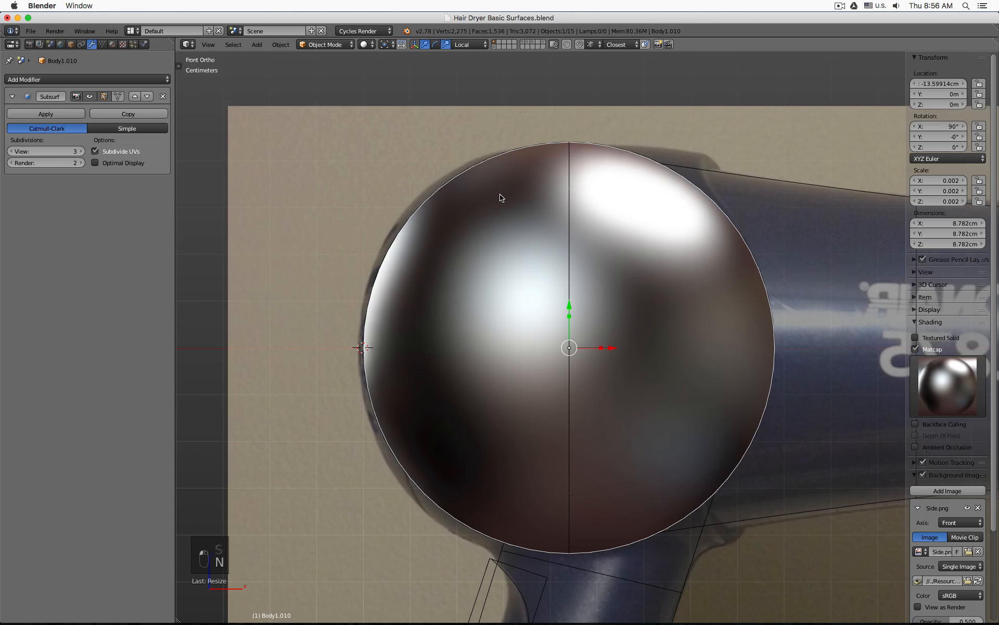
left_click_drag(48, 152, 78, 152)
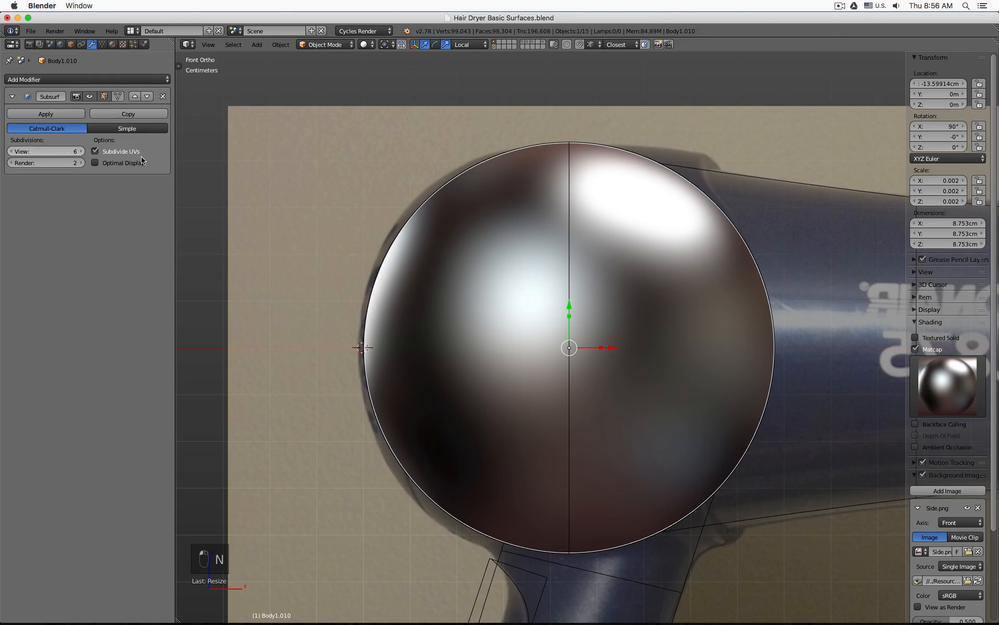
Step: Set the sphere's X and Y dimensions to 8 cm
left_click(957, 225)
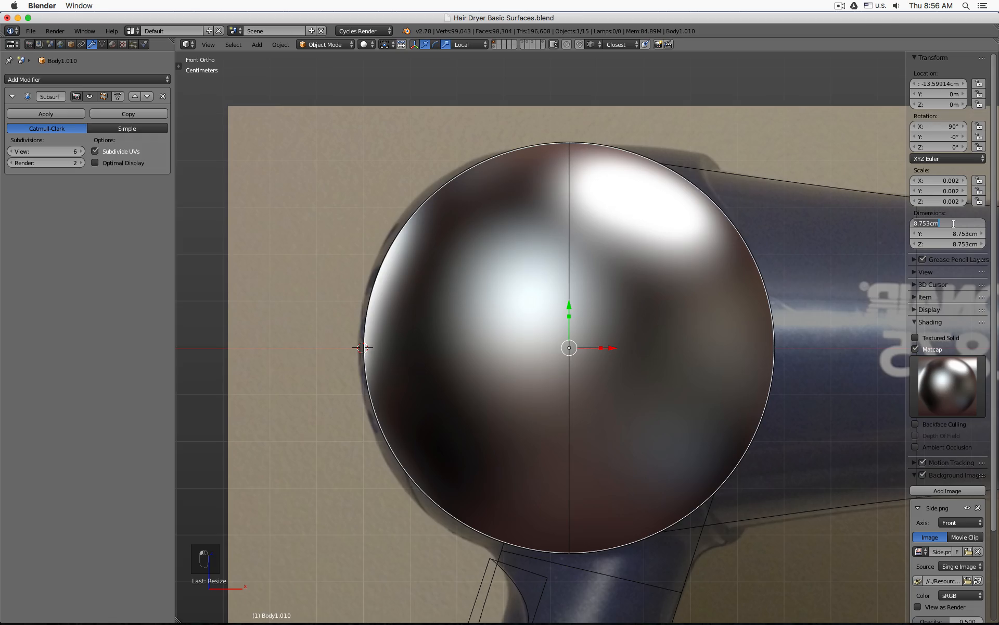
type("8cm")
key("Tab")
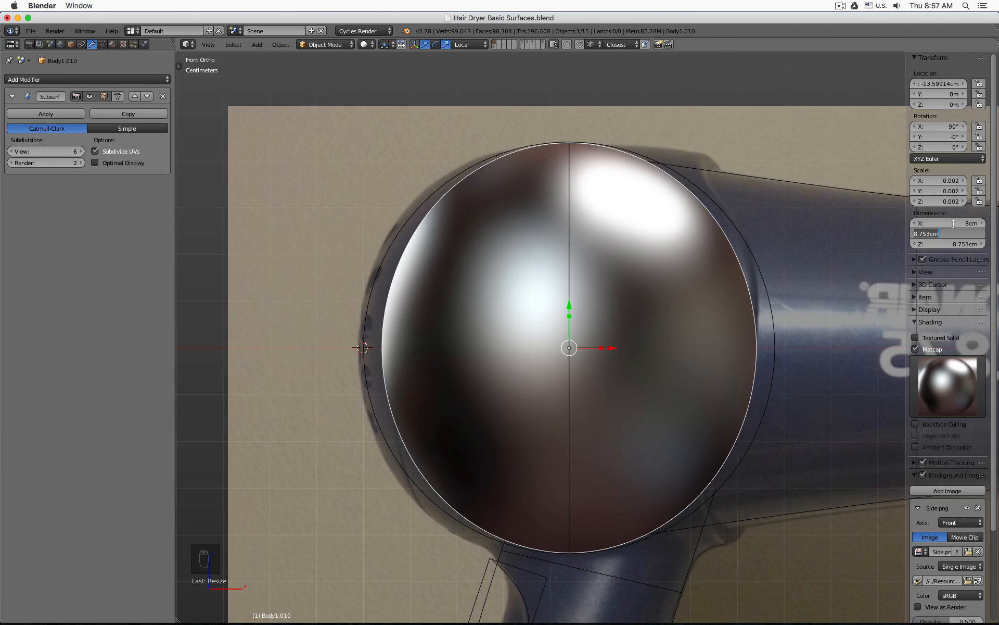
type("8cm")
key("Tab")
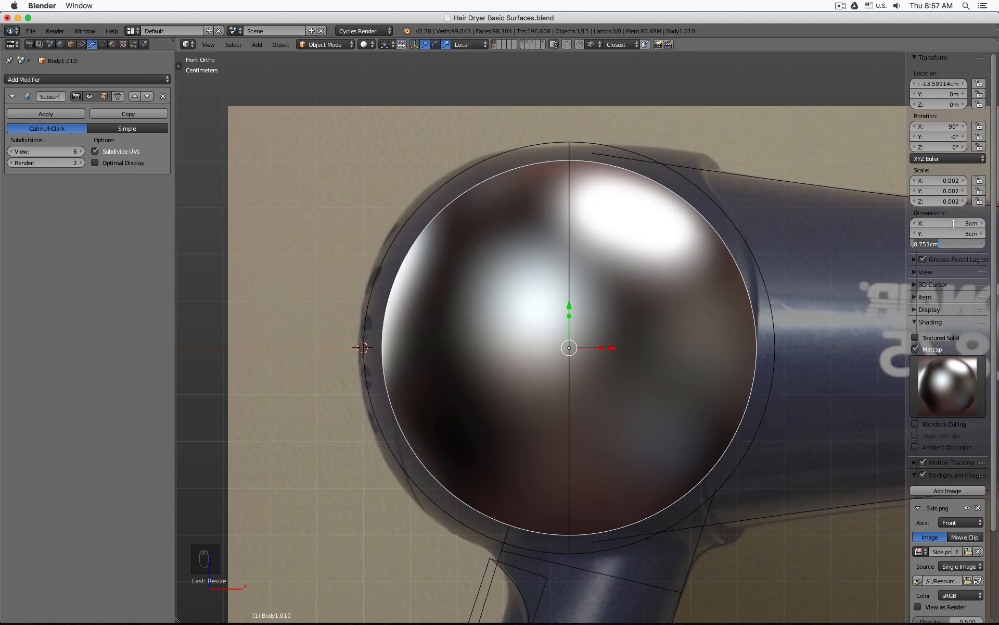
key("Escape")
right_click(726, 221)
right_click(631, 199)
Step: Set the sphere's X, Y and Z dimensions to 8.8 cm
left_click(950, 222)
key("Left")
key("Right")
type(".8")
key("Tab")
type("8")
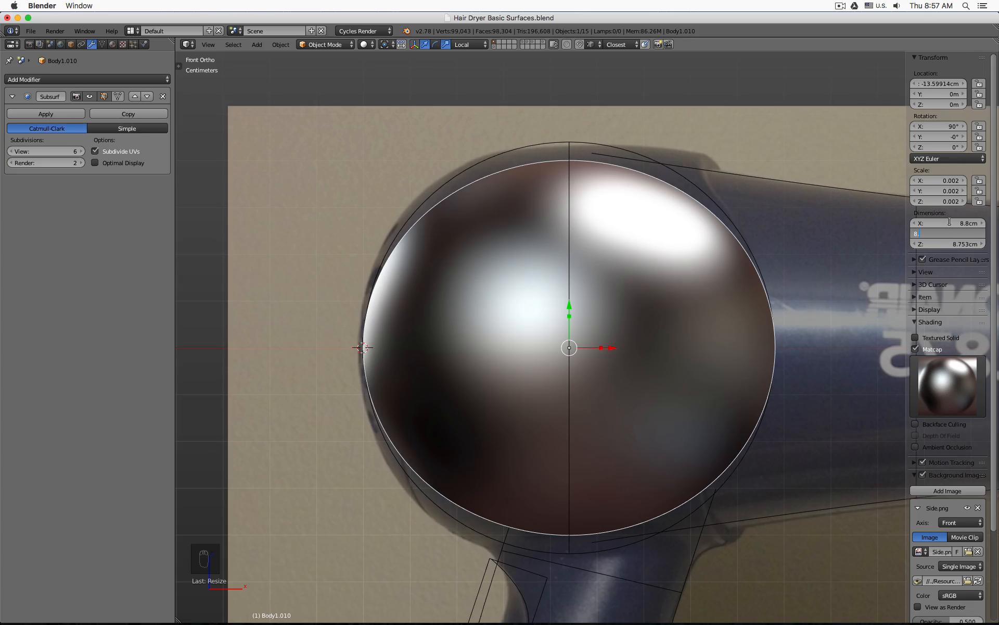
key("Tab")
type("8.8c")
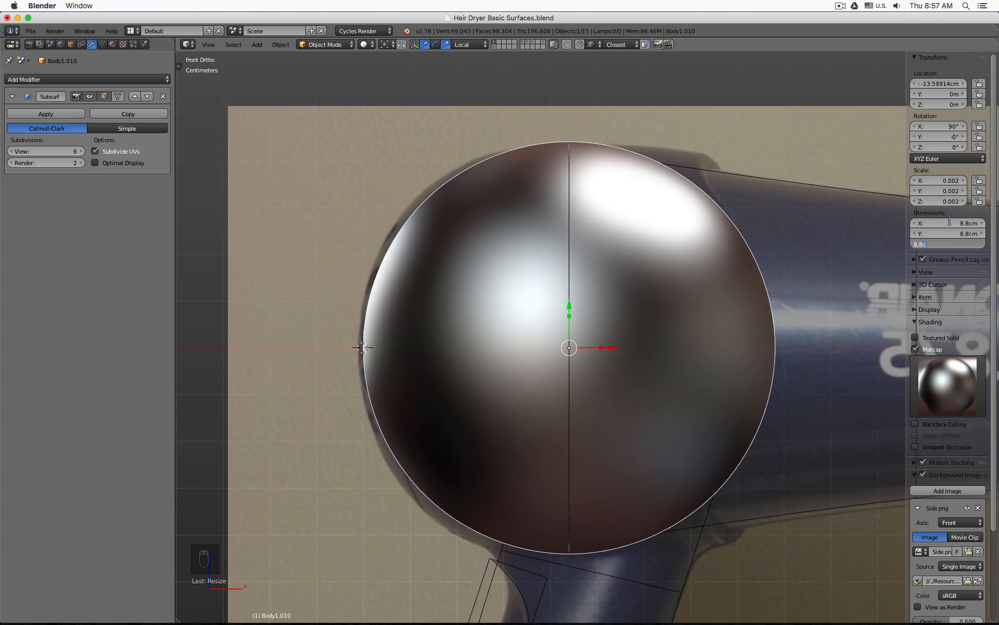
type("m")
key("Return")
Step: Compare the sphere's wireframe with the body profile curve and the vertical guide circle on the reference image
key("z")
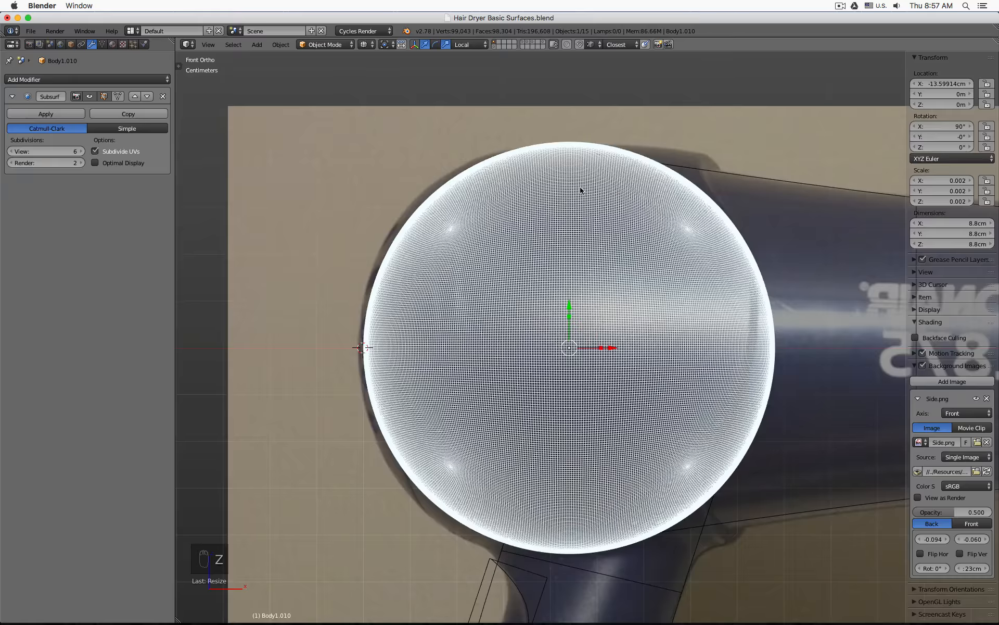
scroll(581, 190, "up", 5)
right_click(750, 148)
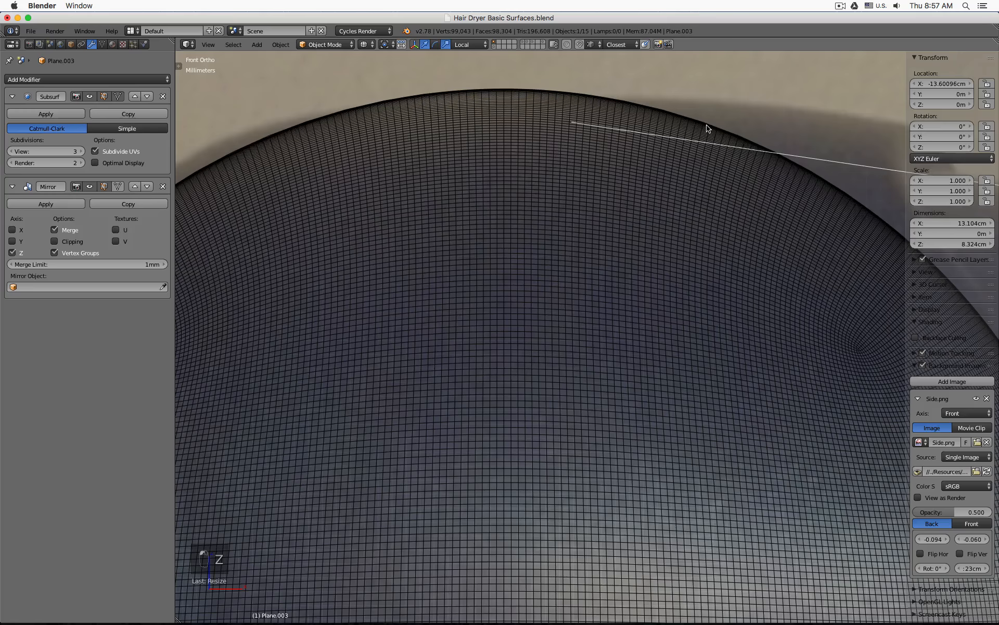
right_click(601, 137)
scroll(609, 146, "down", 4)
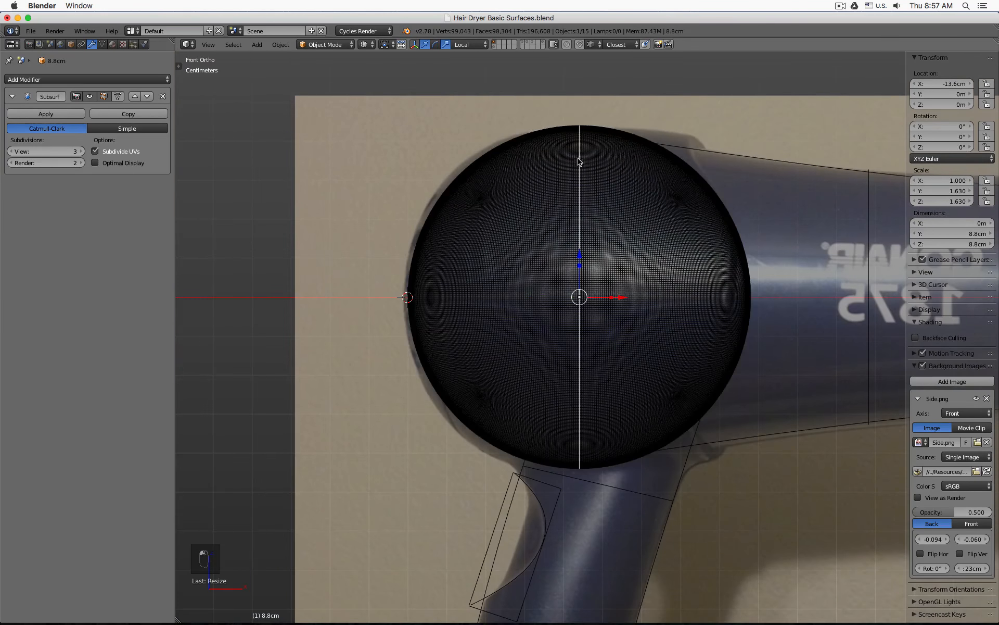
right_click(536, 177)
Step: Set the sphere's viewport subdivision level to 3 and return to solid display
left_click(60, 152)
type("6")
key("BackSpace")
type("3")
key("Return")
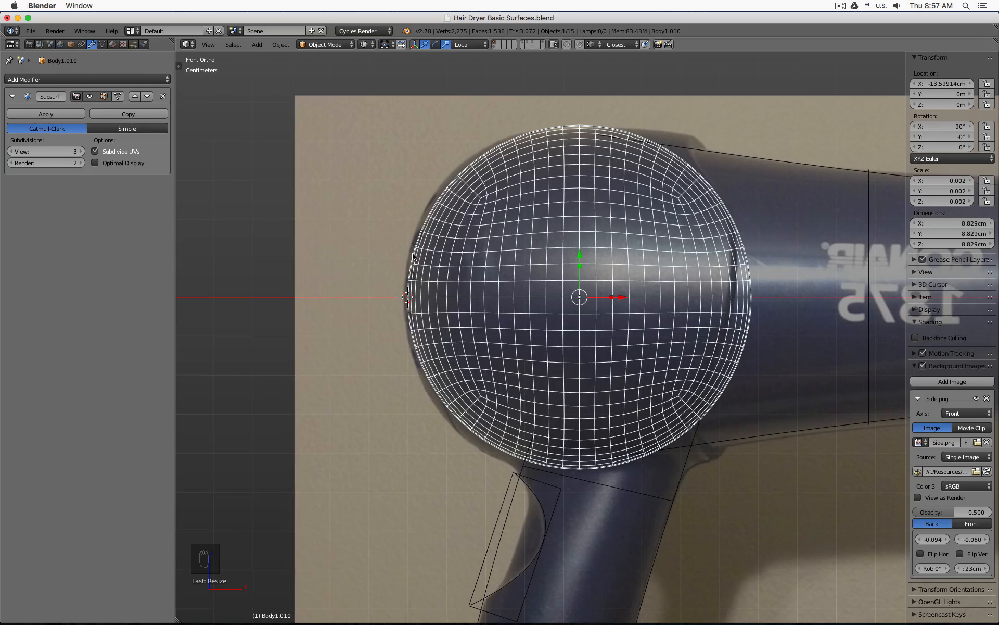
key("z")
Step: Enter edit mode on the sphere, select its middle vertical edge loop and return to the front view
key("Tab")
middle_click_drag(413, 257, 526, 239)
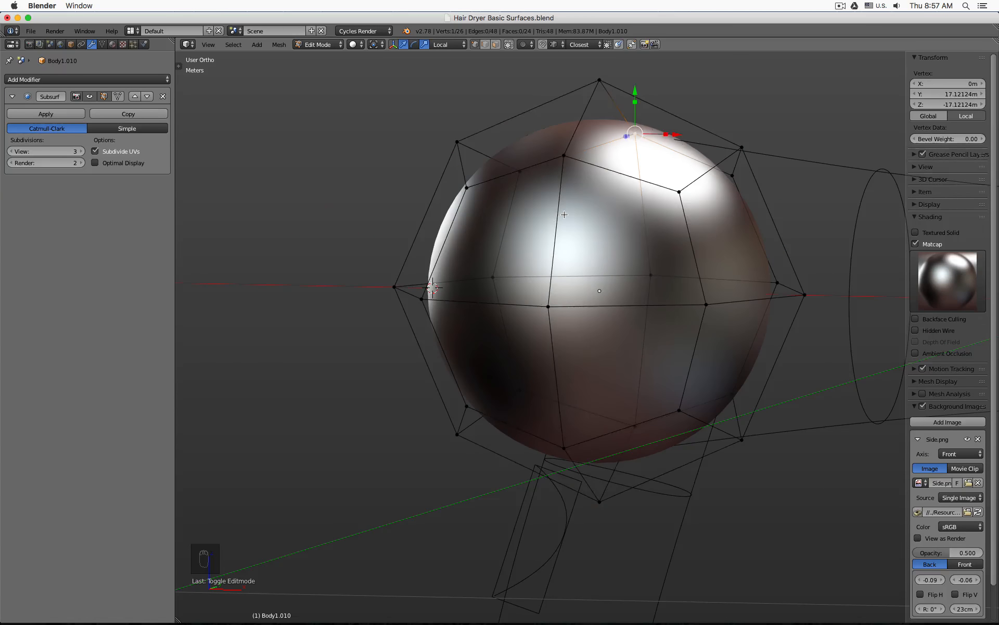
right_click(556, 209, "alt")
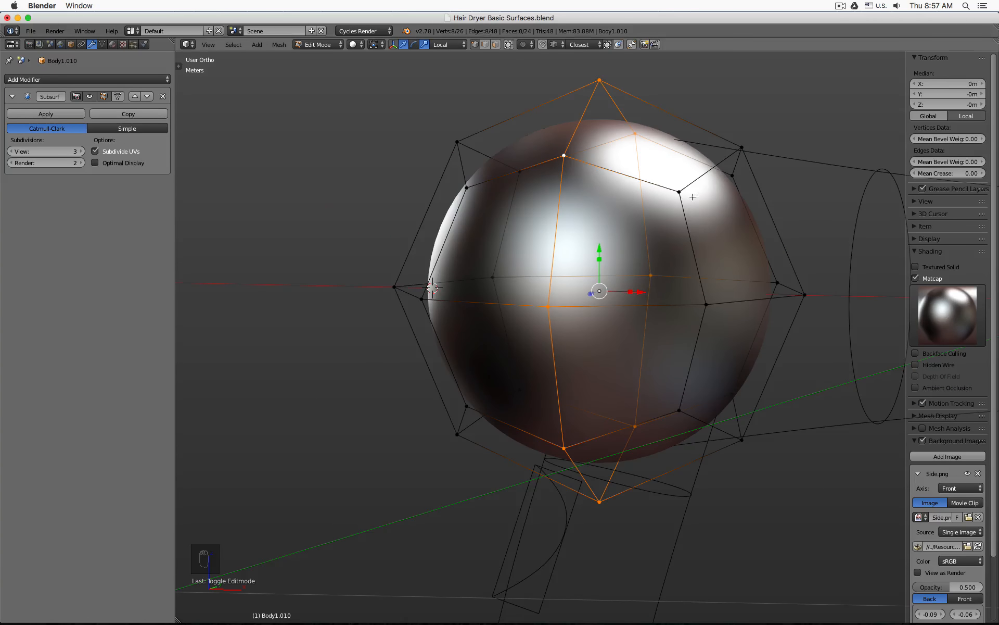
key("KP_1")
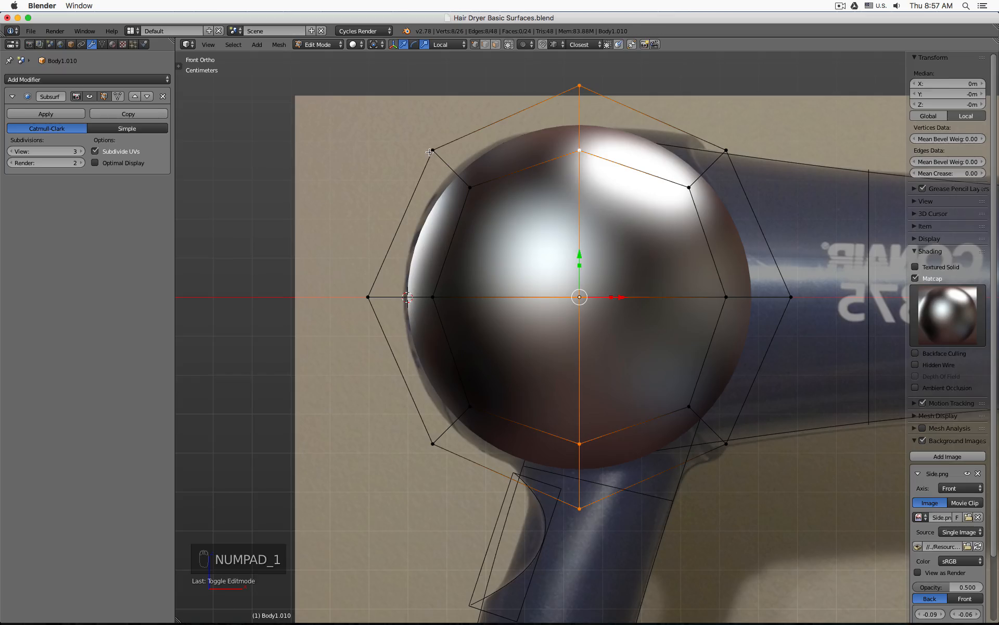
Step: Box-select the ring of cage vertices around the sphere's rear pole, opposite the nozzle
key("a")
key("b")
left_click_drag(409, 130, 505, 222)
key("b")
left_click_drag(421, 279, 468, 338)
key("b")
left_click_drag(457, 391, 488, 426)
key("b")
left_click_drag(414, 425, 461, 462)
key("KP_1")
key("KP_3")
key("KP_1")
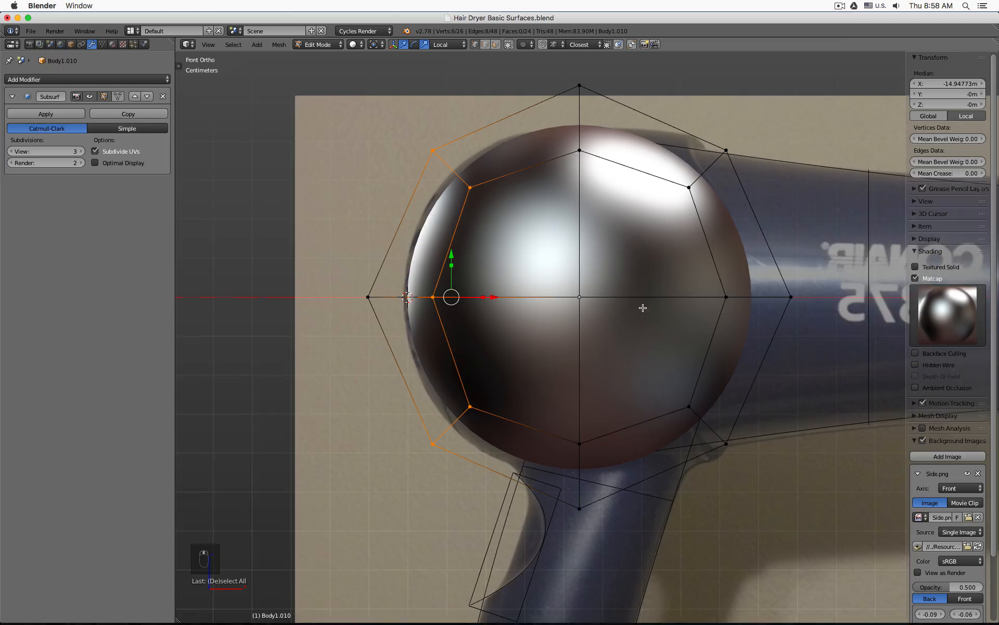
Step: Switch to wireframe display and delete the sphere's pole vertex on the nozzle side
middle_click_drag(652, 306, 522, 315, "shift")
key("z")
key("a")
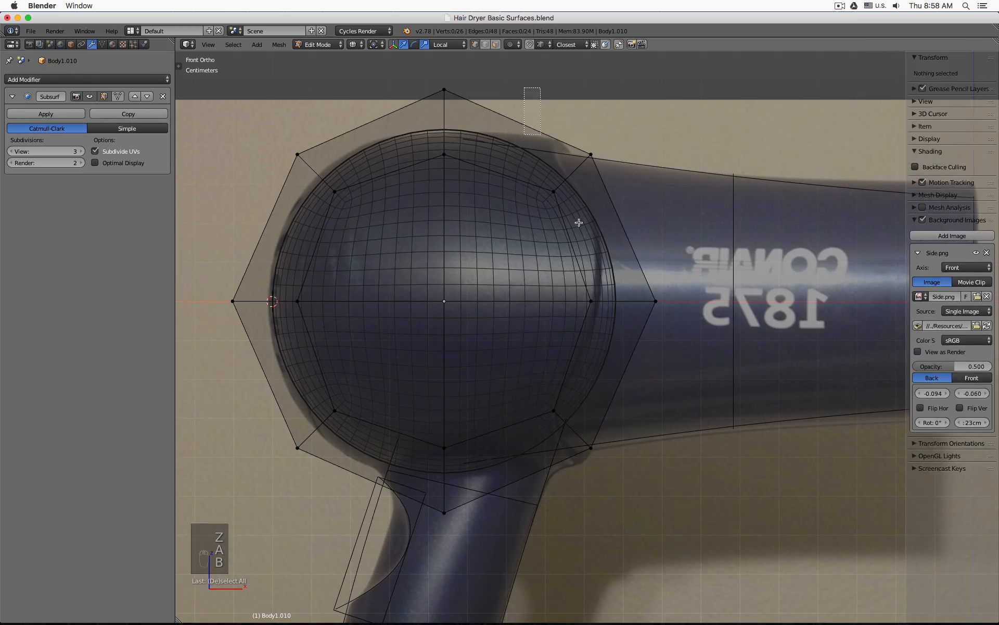
key("b")
left_click_drag(523, 124, 695, 543)
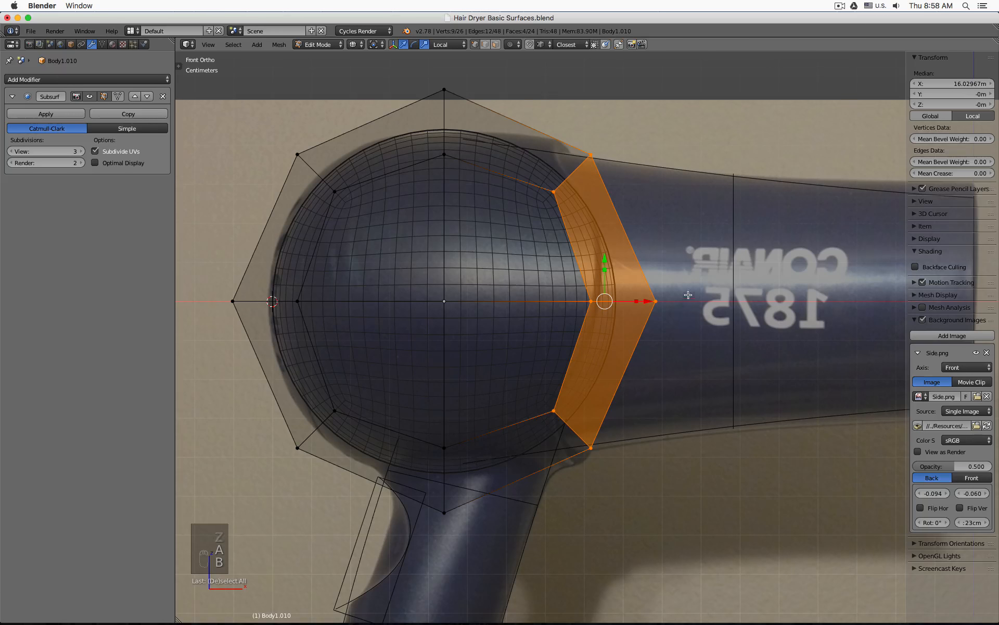
right_click(656, 301)
key("b")
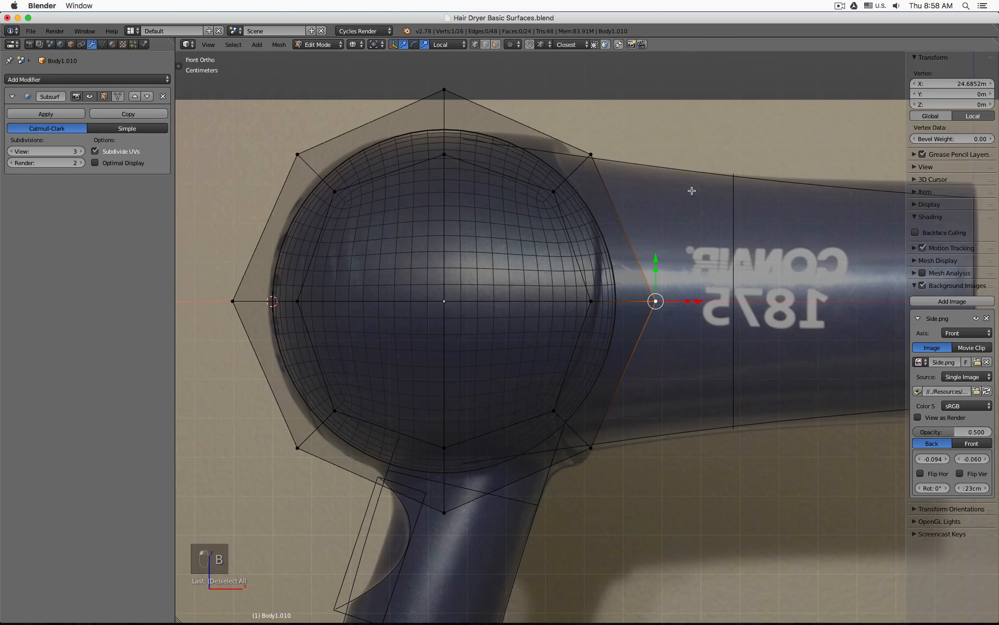
key("x")
left_click(677, 71)
Step: Flatten the vertex ring around the new nozzle-side opening by scaling it to 0 along X
key("b")
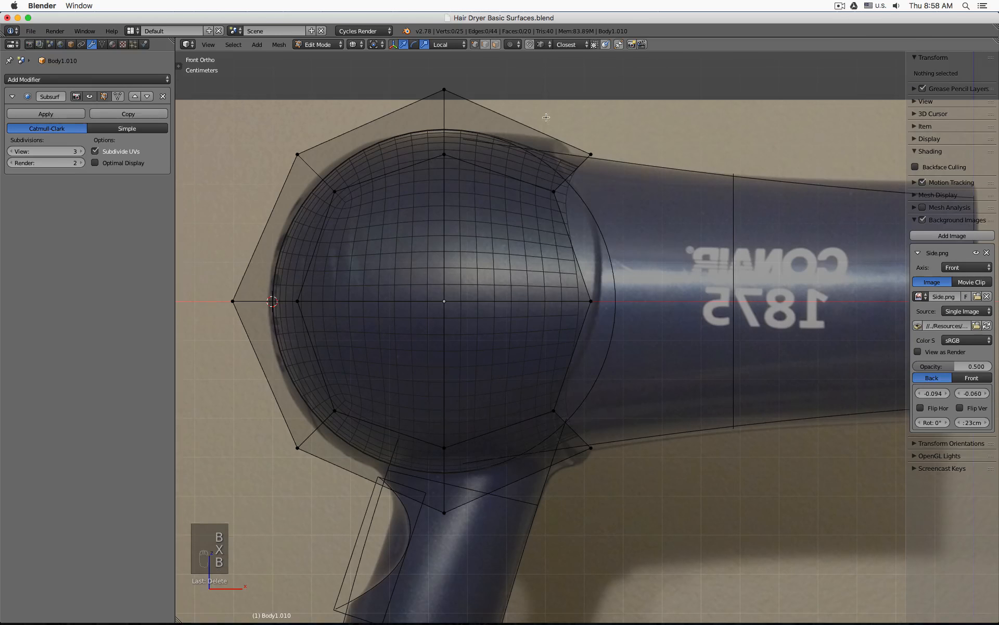
left_click_drag(545, 131, 651, 493)
key("s")
key("x")
key("0")
key("Return")
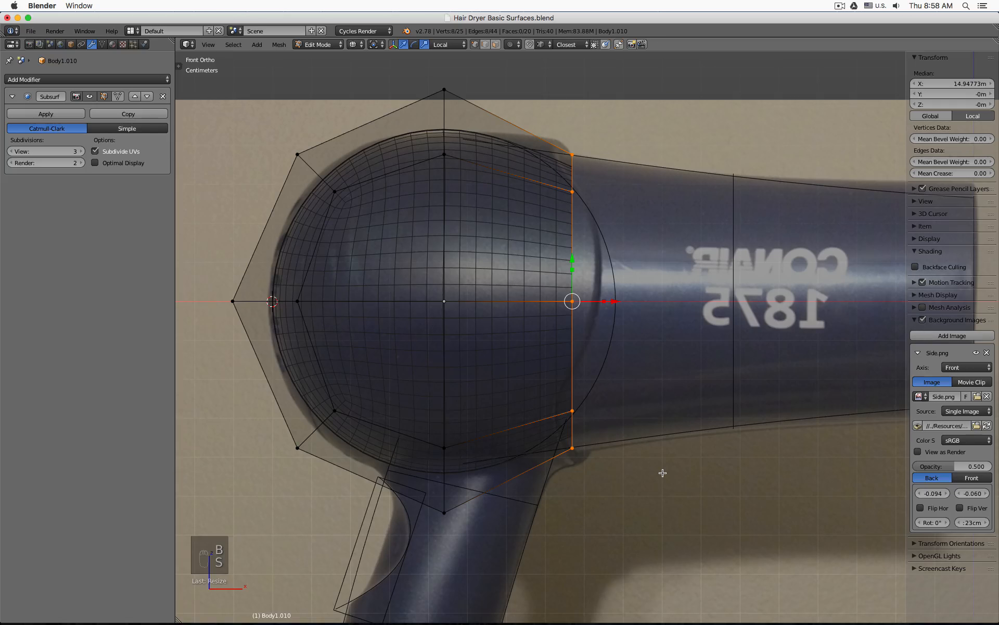
Step: Extrude the flattened ring along X to the nozzle's end and scale it down to match the nozzle's outline
scroll(682, 252, "right", 5)
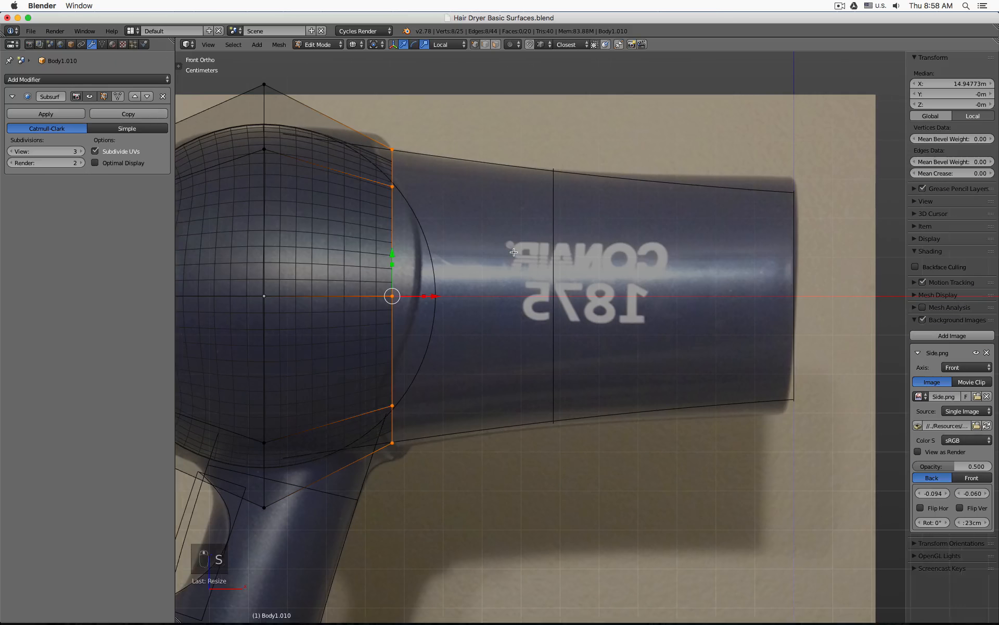
key("e")
key("x")
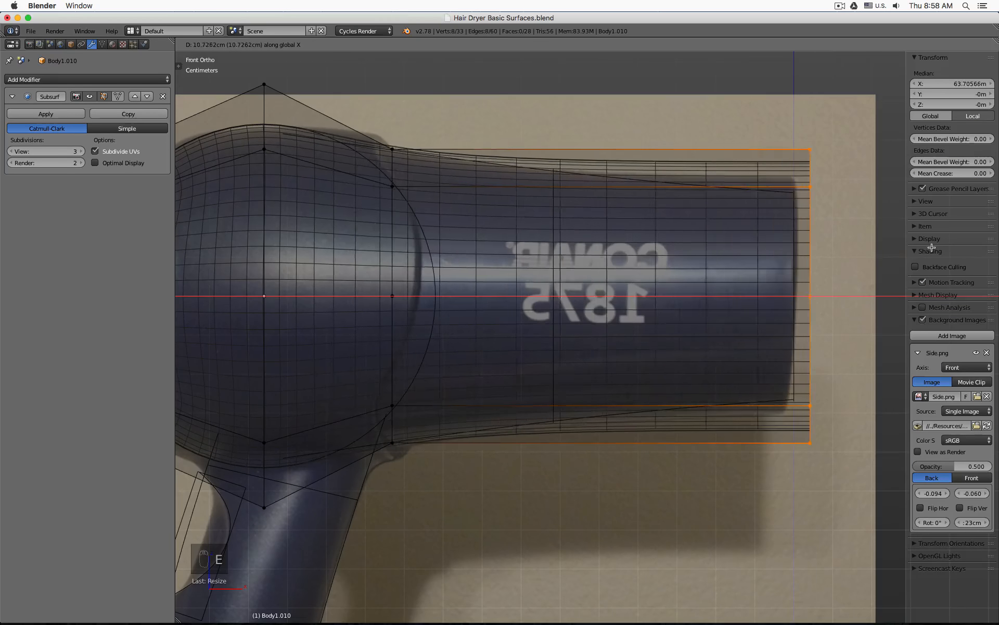
left_click(916, 248)
key("s")
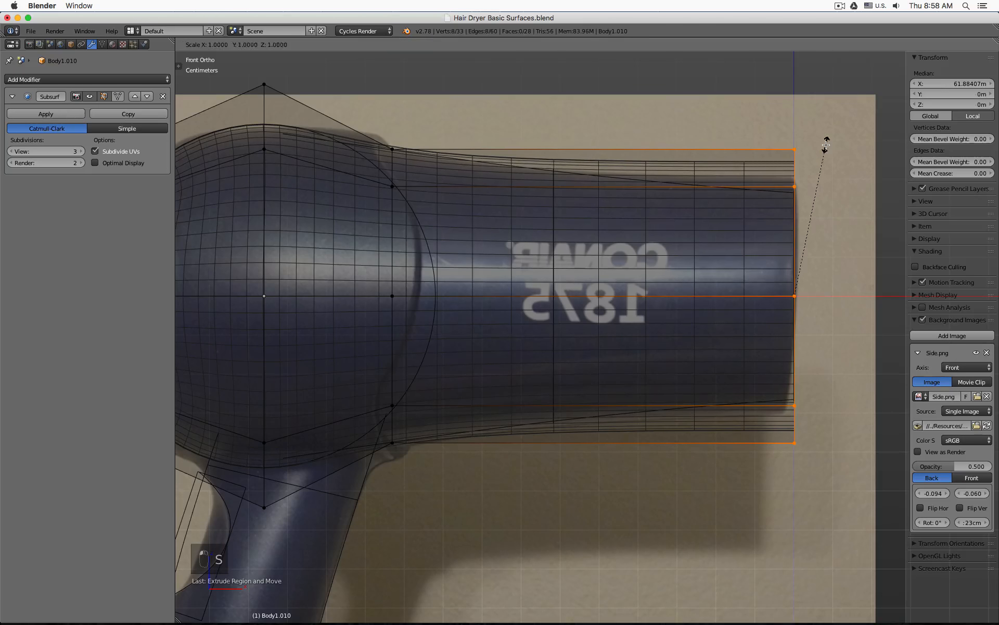
left_click(821, 180)
scroll(821, 180, "left", 5)
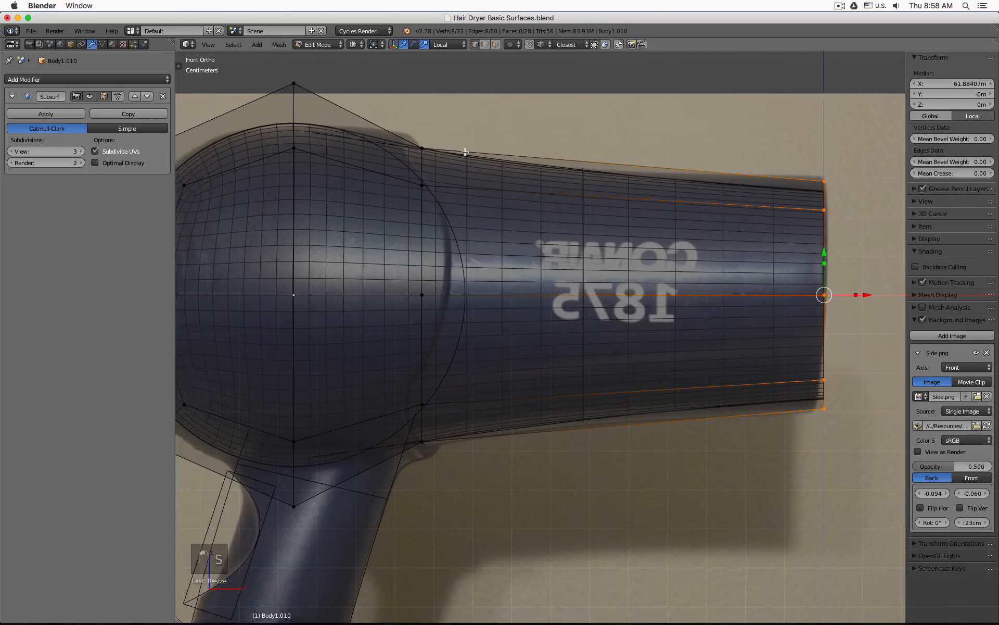
Step: Return to object mode in solid display and inspect the dryer body from several angles and the front
key("Tab")
key("z")
scroll(504, 154, "down", 6)
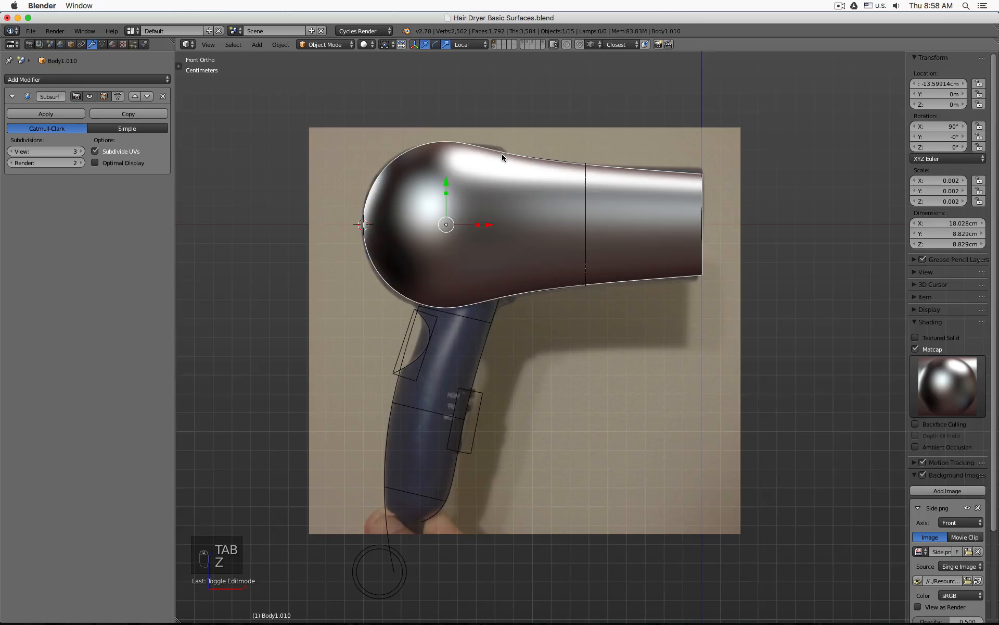
mouse_move(502, 154)
middle_mouse_down()
mouse_move(538, 223)
mouse_move(359, 211)
mouse_move(368, 319)
mouse_move(580, 241)
mouse_move(577, 217)
middle_mouse_up()
key("KP_1")
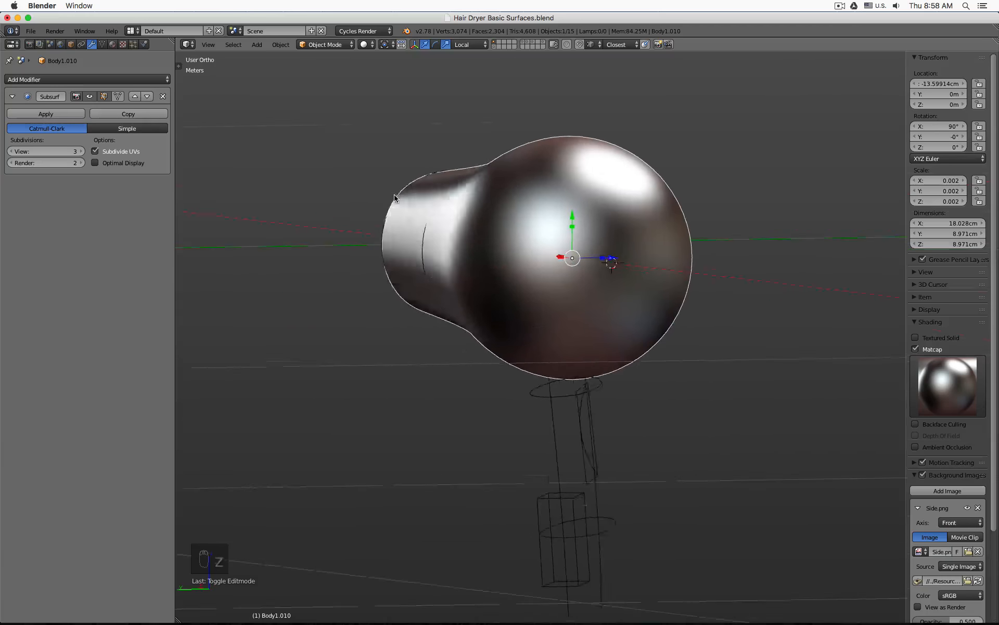
middle_click_drag(499, 218, 692, 212)
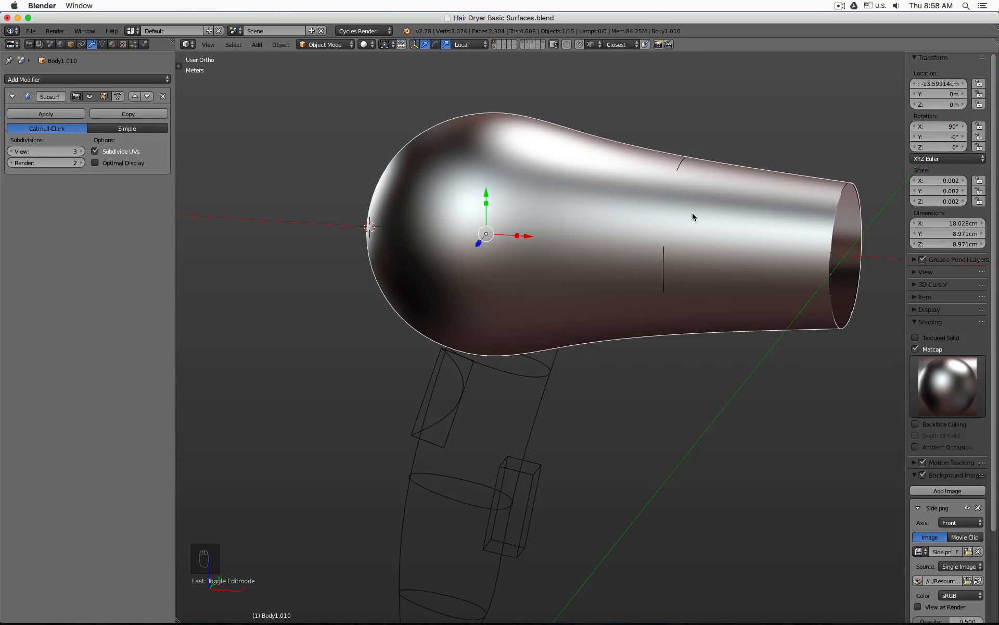
key("KP_1")
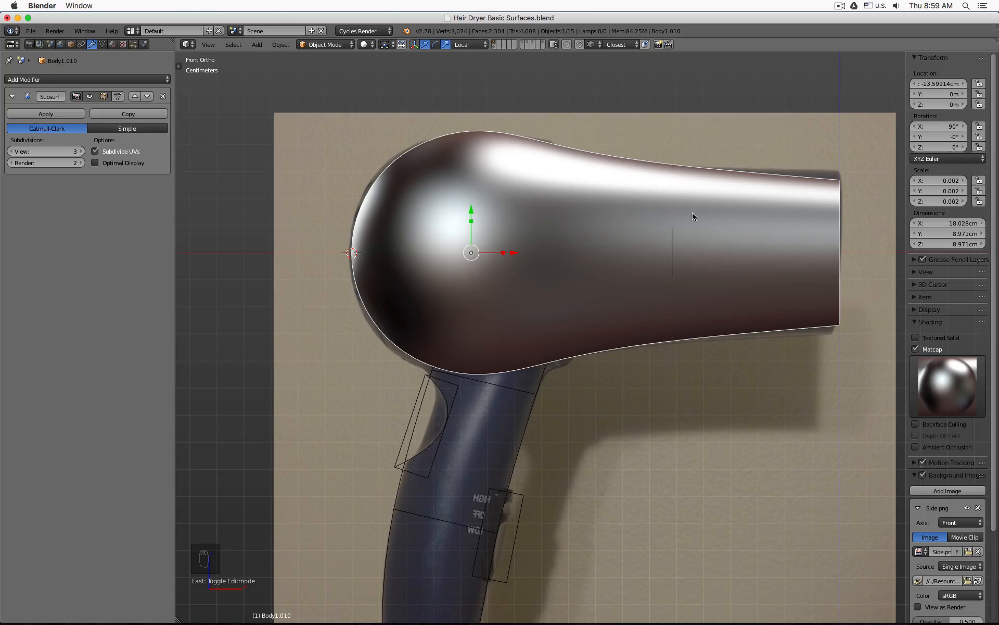
key("super")
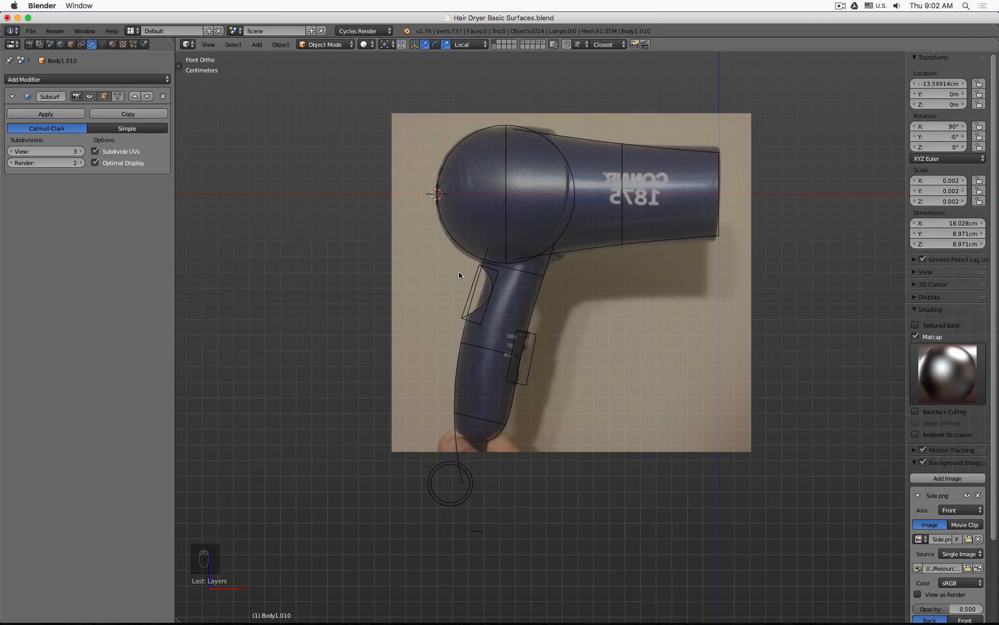
Step: Duplicate the curved guide profile of the handle's finger notch and offset the copy along its local X axis toward the handle
scroll(458, 270, "up", 8)
middle_click_drag(443, 242, 426, 226, "shift")
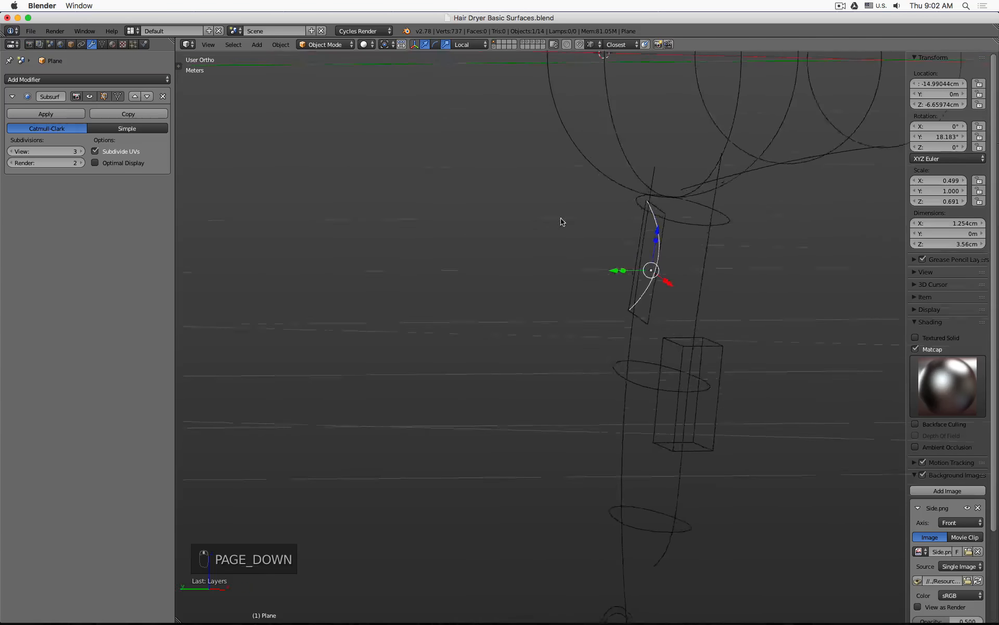
middle_click_drag(560, 221, 484, 216)
key("KP_1")
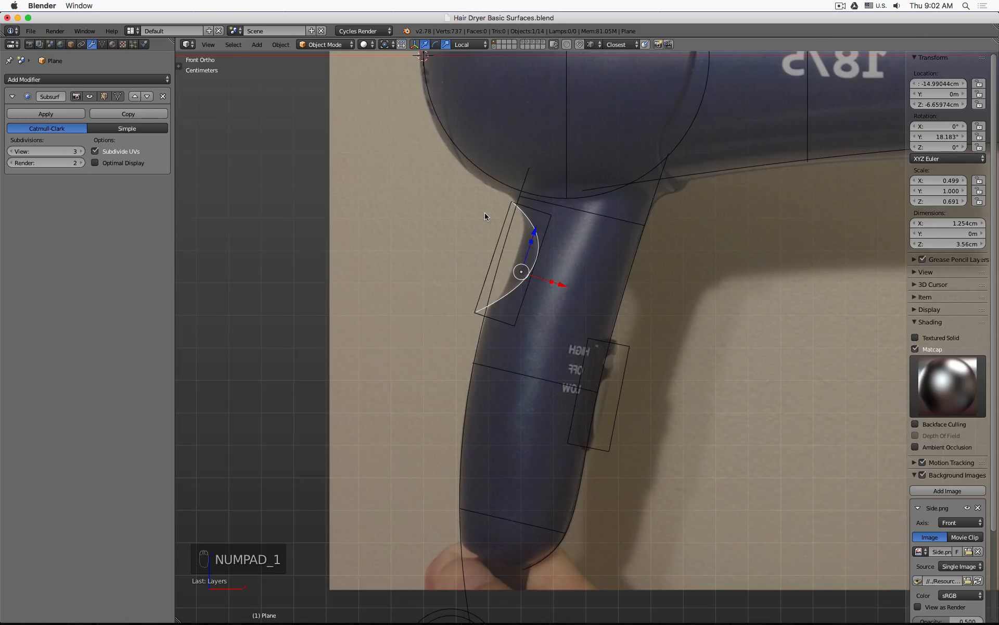
scroll(531, 242, "up", 5)
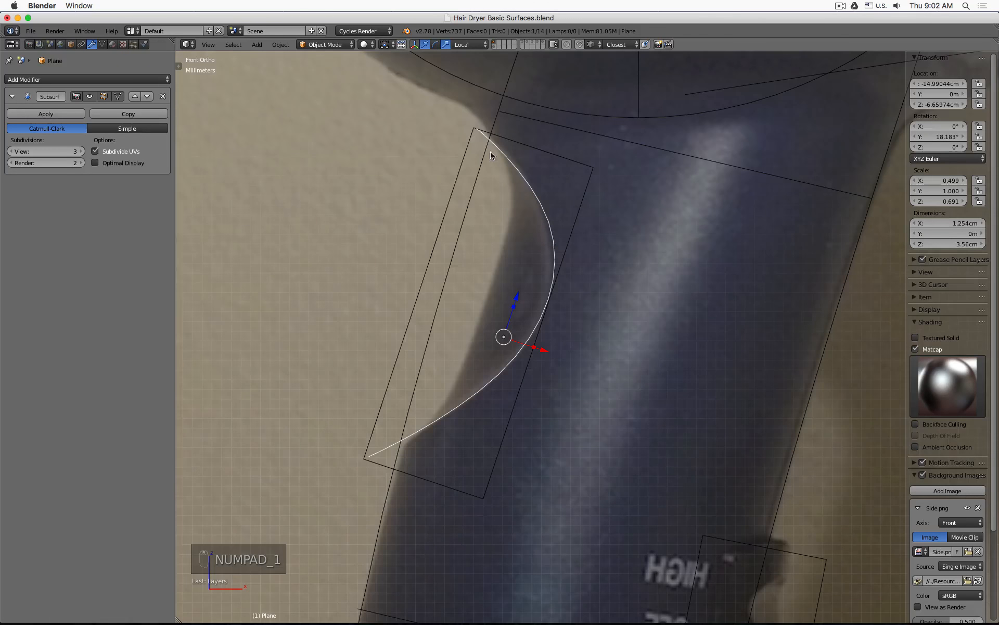
scroll(475, 127, "down", 5)
middle_click_drag(475, 128, 592, 342)
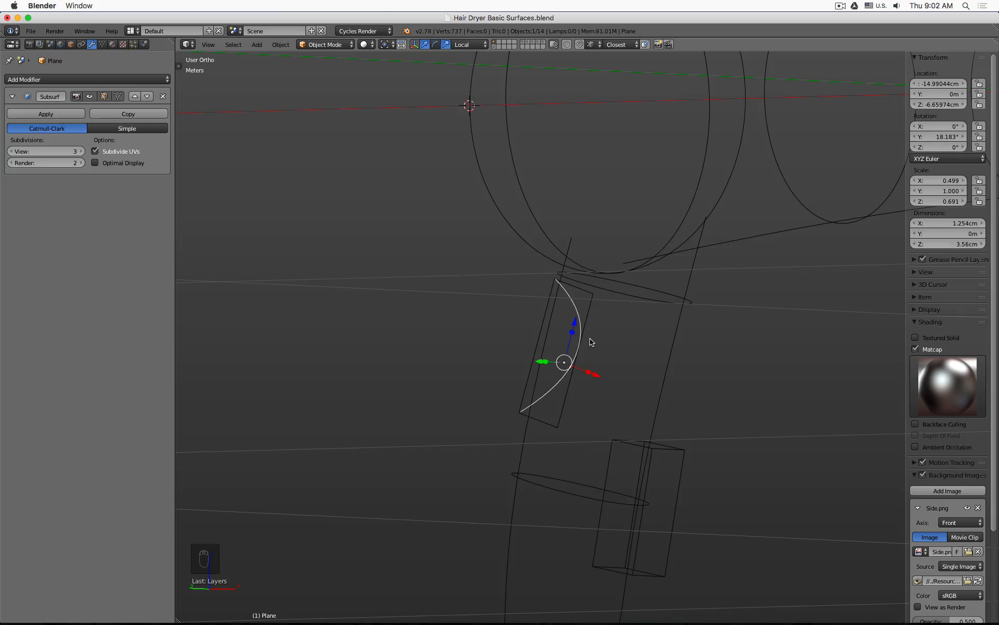
key("shift+d")
right_click(590, 339)
left_click_drag(595, 373, 633, 394)
right_click(553, 388, "shift")
Step: Duplicate both notch profile curves in place, move the copies to layer 2 and show that layer
key("shift+d")
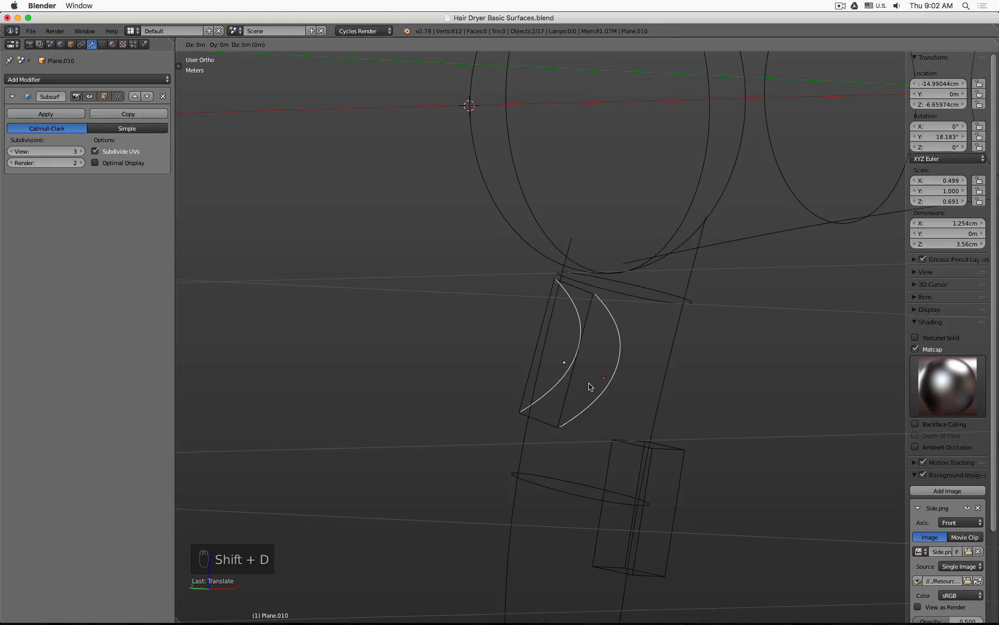
right_click(590, 386)
key("m")
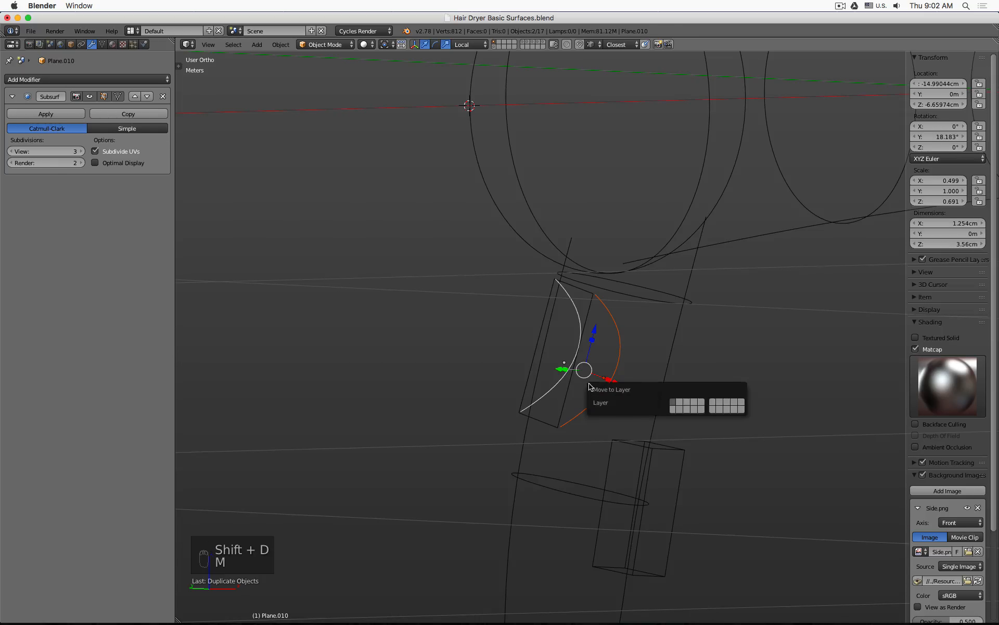
key("2")
left_click(500, 43)
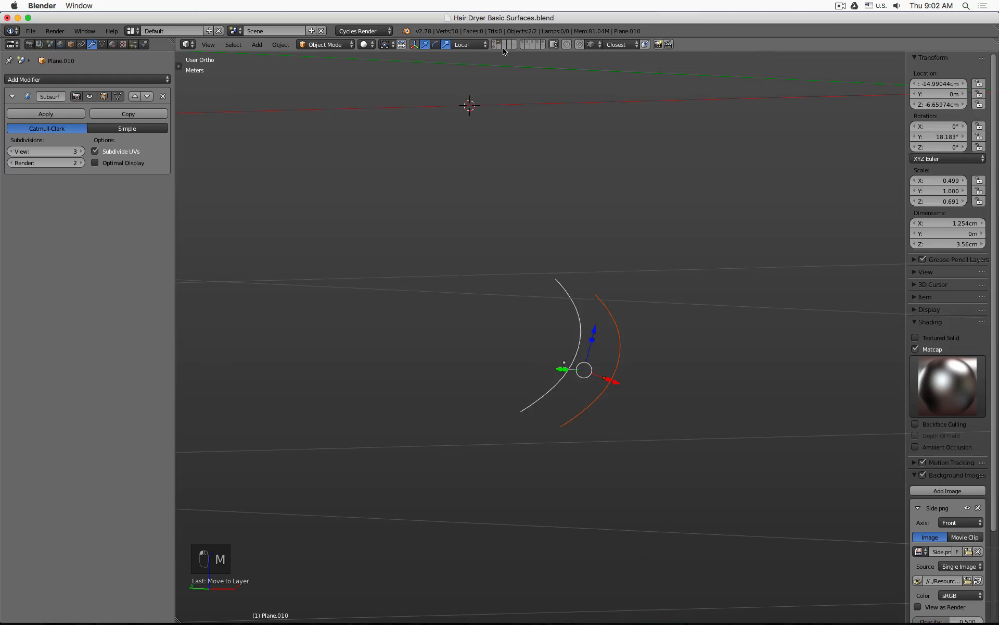
Step: Delete the offset notch curve on this layer, leaving only the profile at the original guide position
key("Tab")
key("Tab")
left_click(616, 319)
left_click(571, 291, "shift")
middle_click_drag(485, 295, 405, 334)
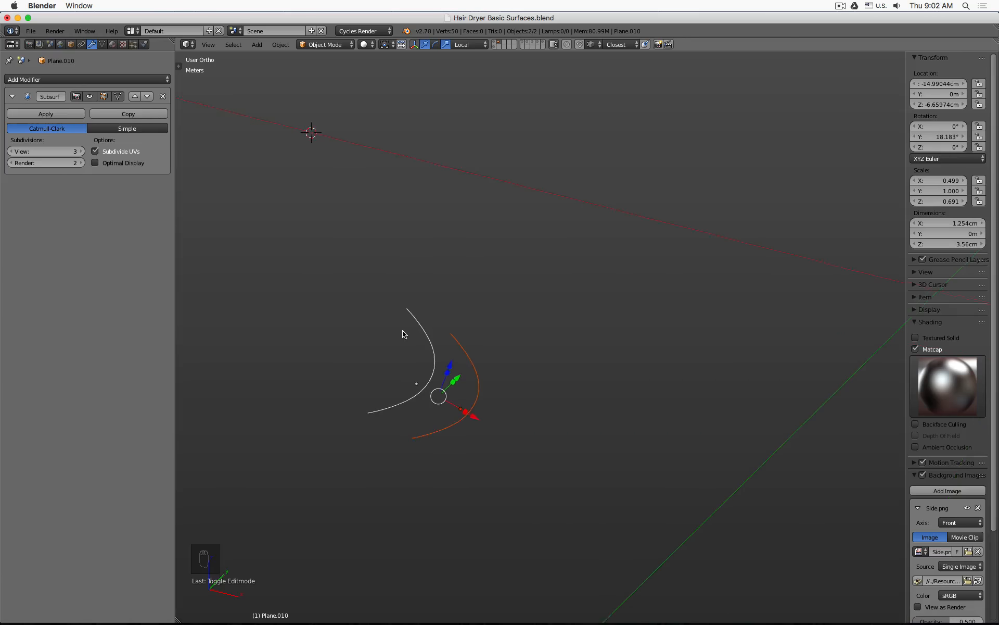
key("KP_1")
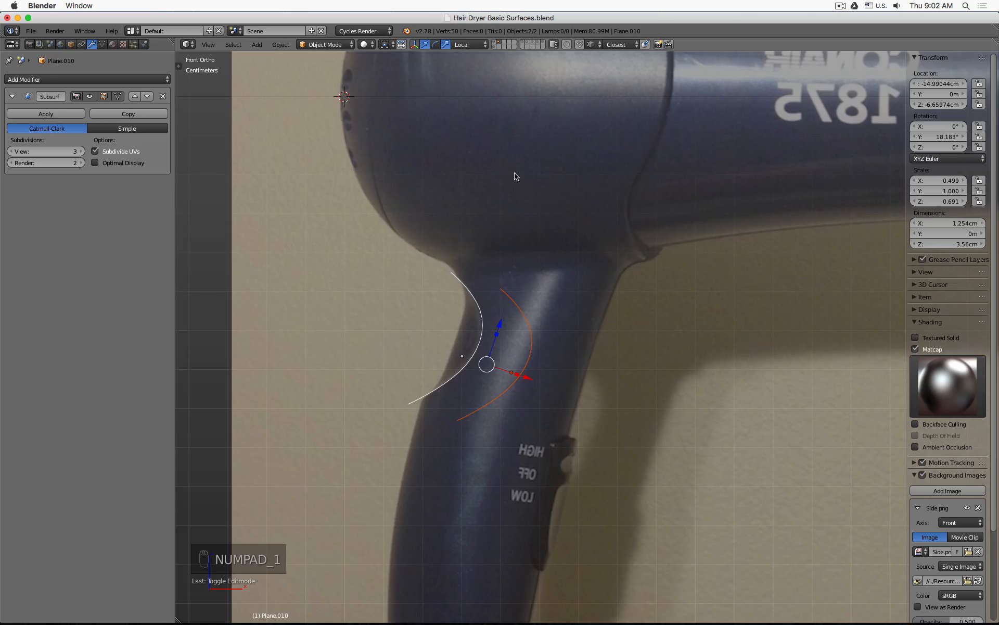
right_click(525, 310)
key("x")
left_click(545, 341)
Step: Duplicate the remaining notch curve and place the copy about 1.87 cm away along Y
right_click(481, 329)
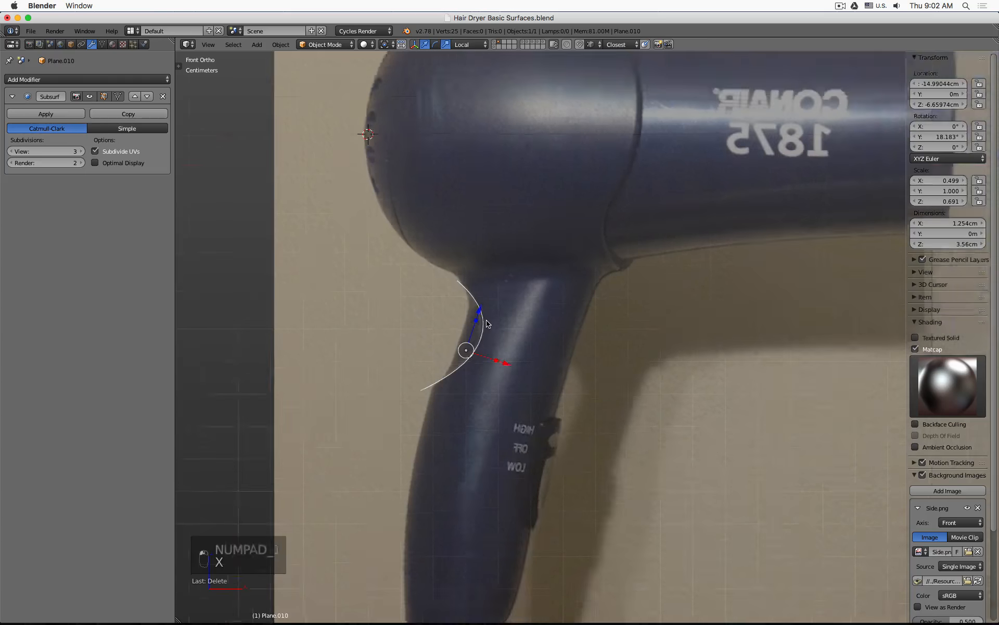
middle_click_drag(477, 336, 524, 344)
key("shift+d")
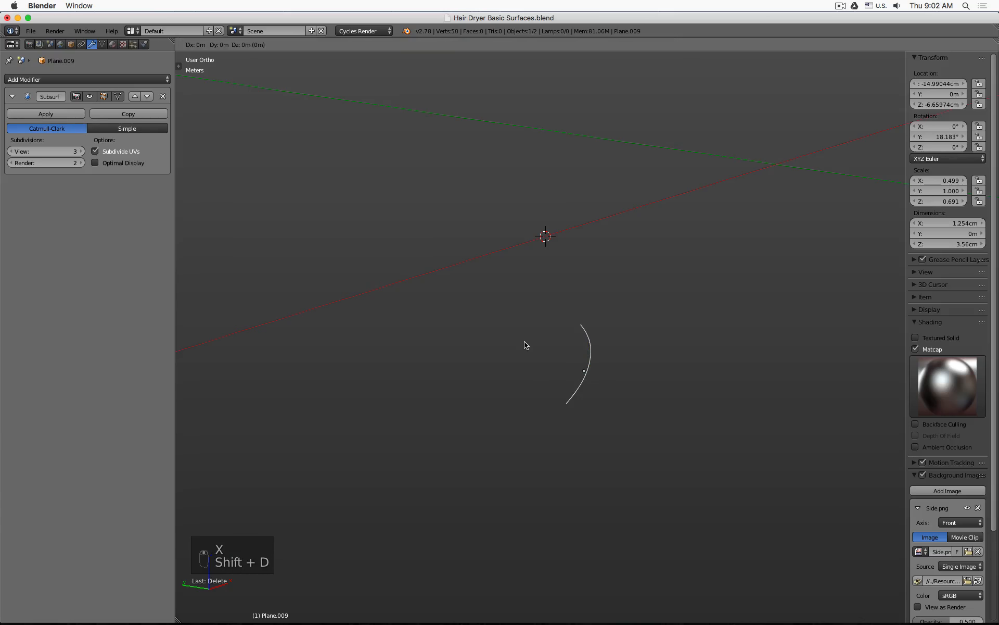
middle_click(524, 344)
left_click(558, 356)
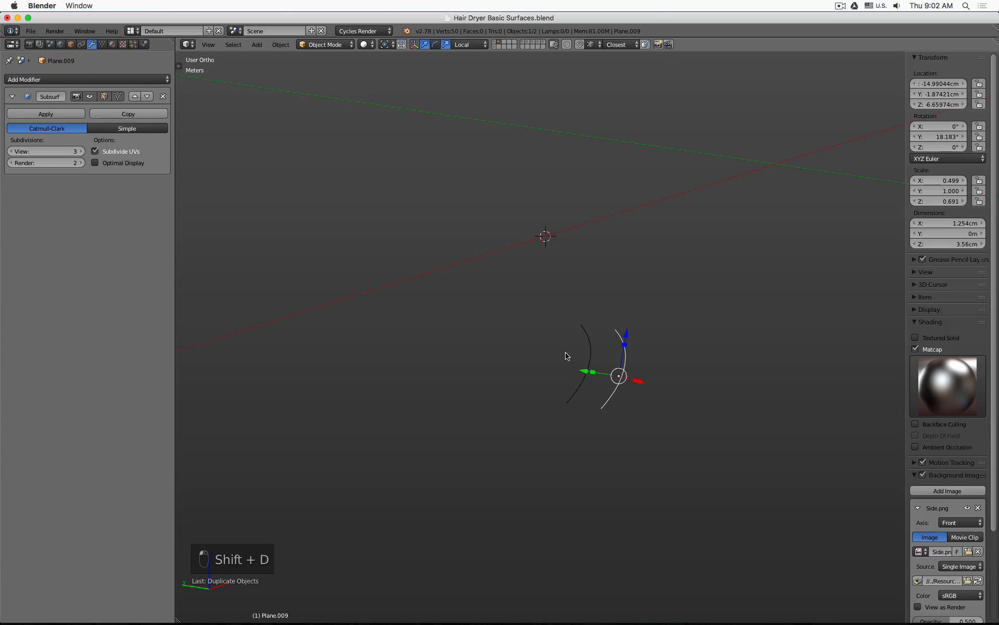
Step: Show the handle's layer as well and slide the curve copy along local Y to about -1.13 cm, just beyond the handle's side
middle_click_drag(567, 353, 544, 208)
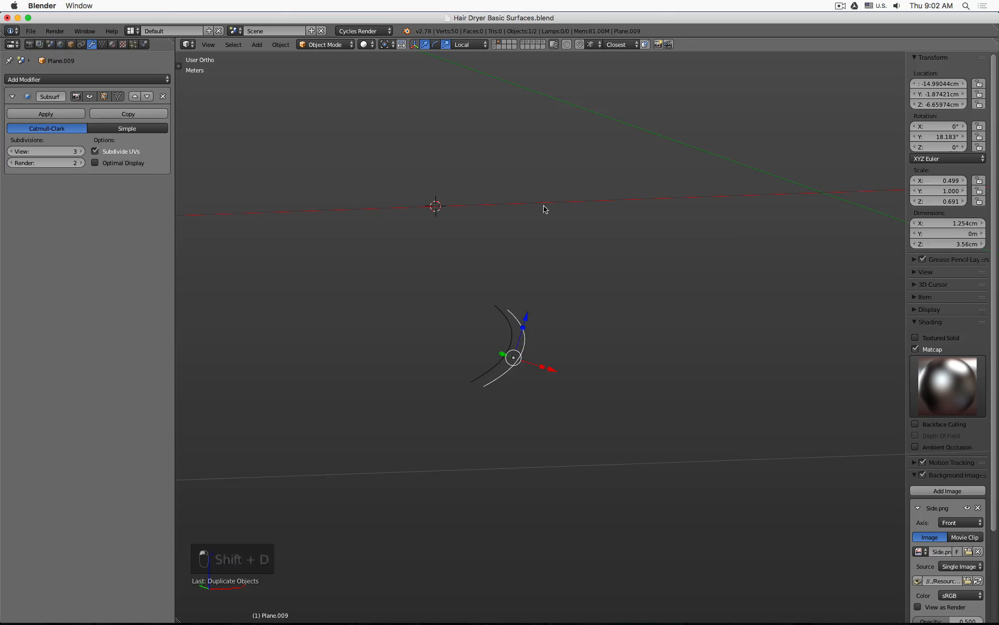
left_click(524, 43, "shift")
middle_click_drag(569, 316, 607, 299)
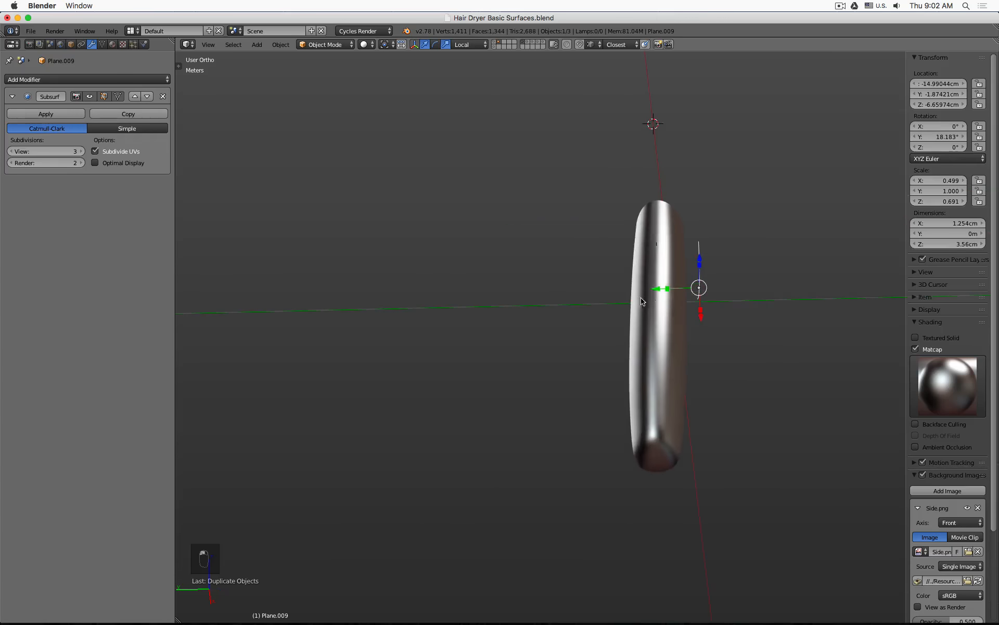
scroll(676, 301, "up", 5)
key("g")
key("y")
key("y")
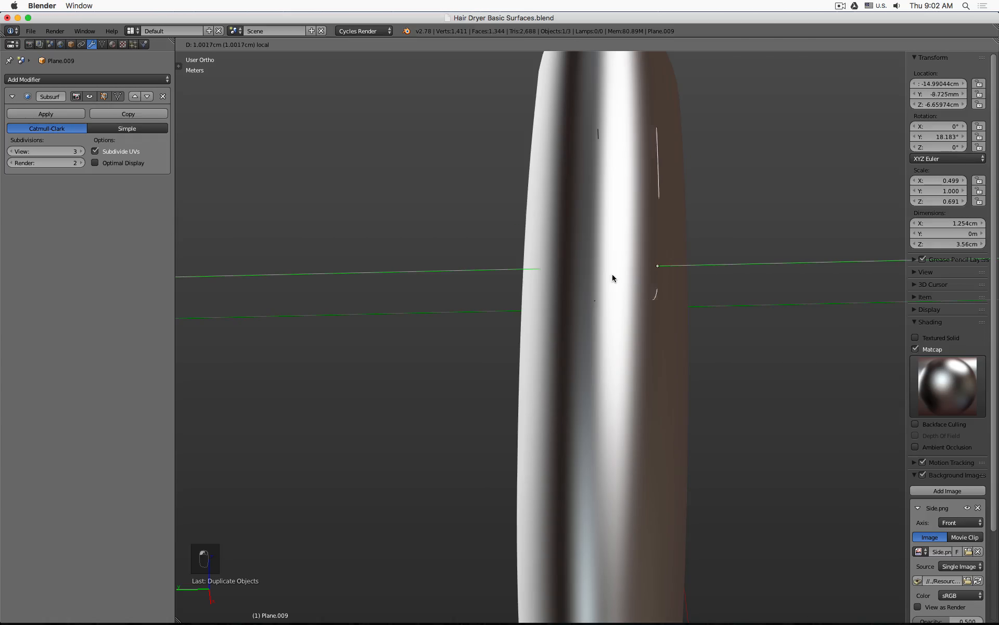
left_click(633, 278)
Step: Switch to wireframe display and join the two notch curves into a single object
middle_click_drag(635, 280, 596, 313)
key("z")
middle_click_drag(473, 323, 570, 224, "shift")
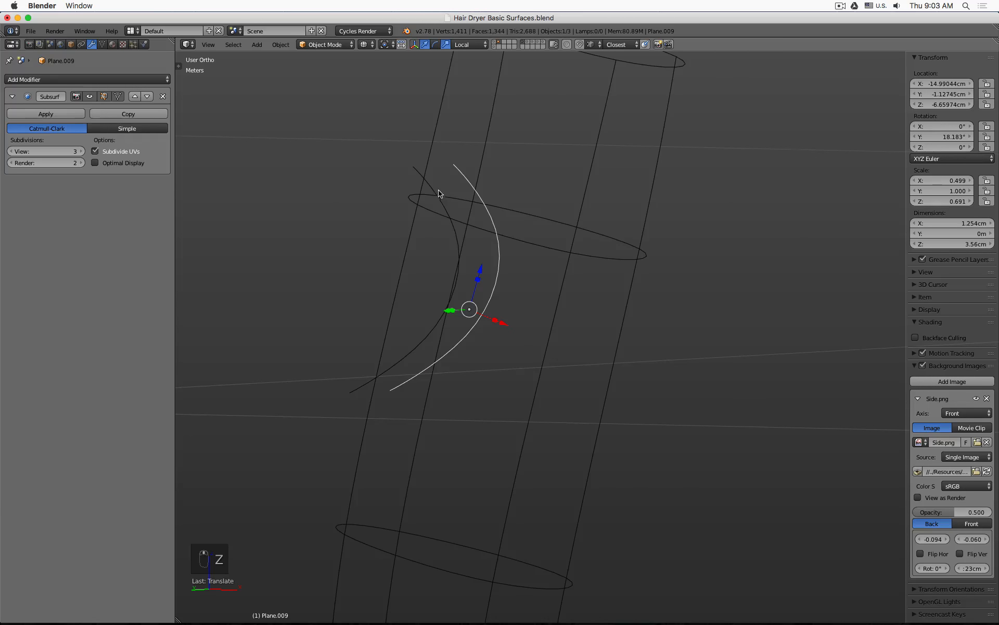
key("KP_3")
key("KP_1")
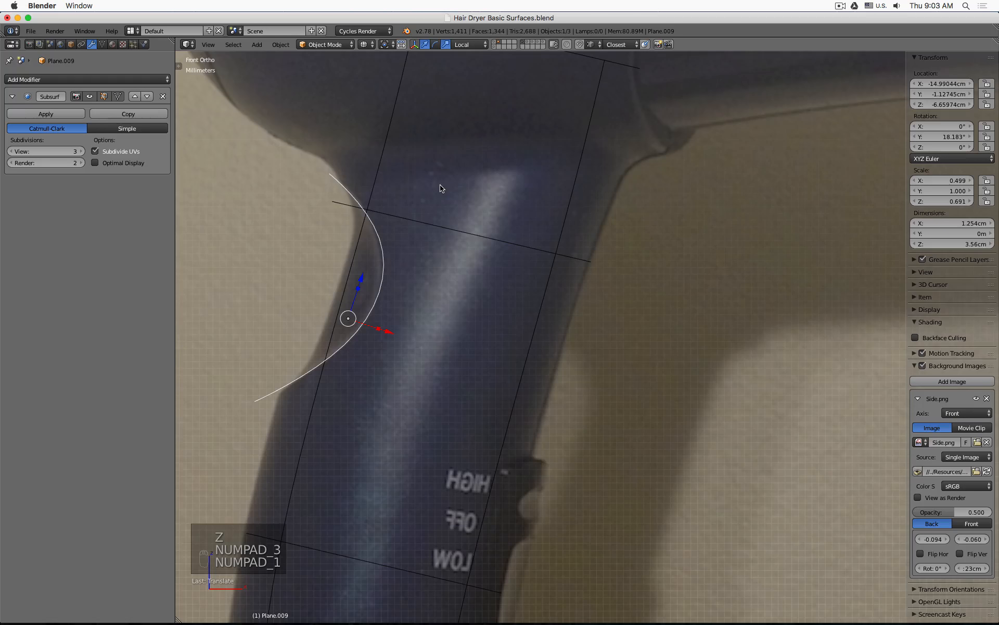
middle_click_drag(345, 221, 447, 235)
left_click(416, 245, "shift")
key("ctrl+j")
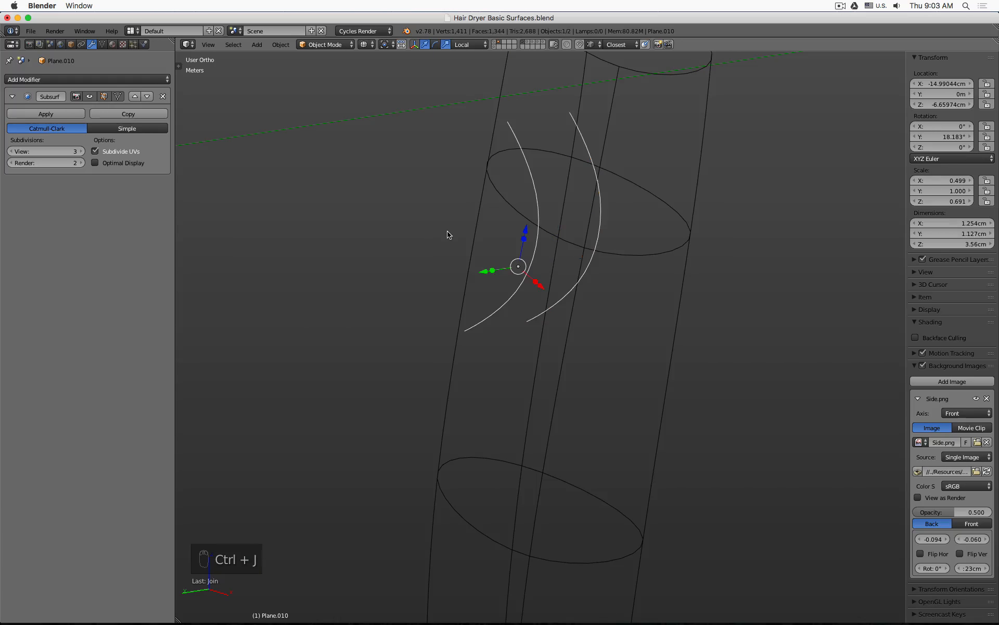
Step: Select all vertices of the joined curves in edit mode and connect them with Bridge Edge Loops
key("Tab")
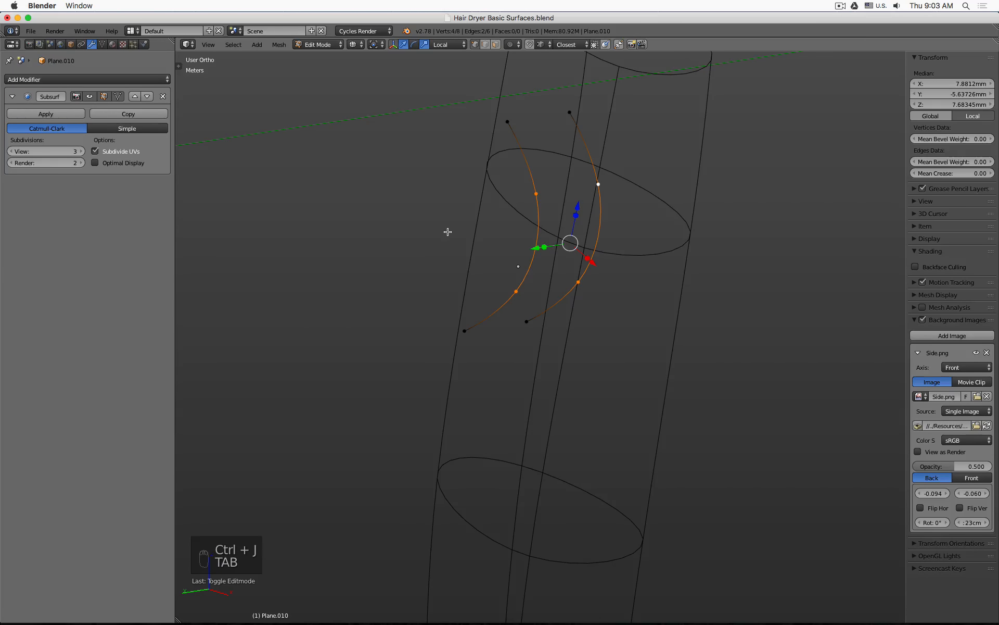
key("a")
key("a")
key("a")
key("space")
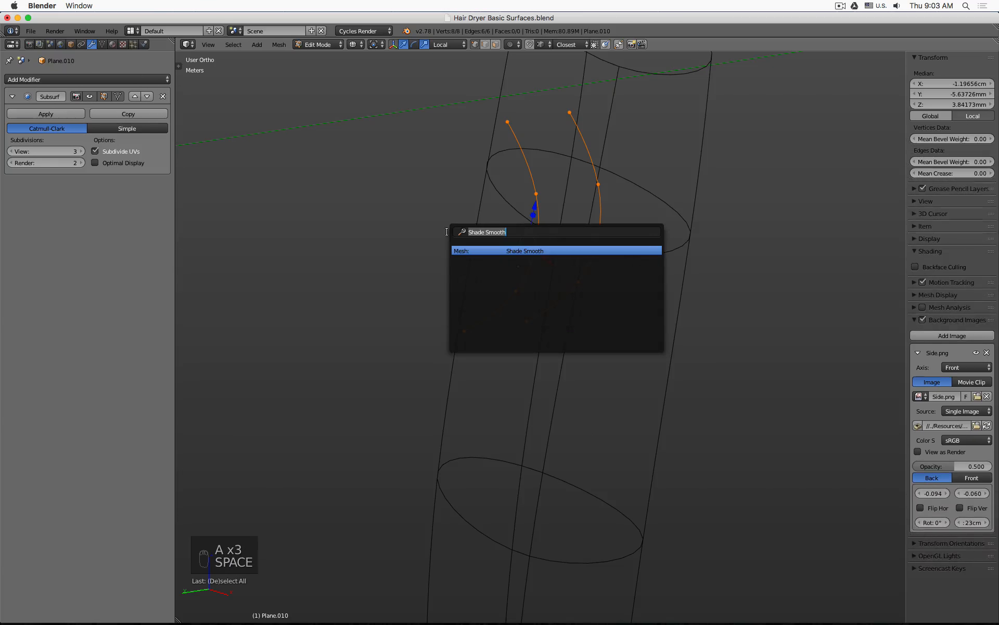
type("brid")
key("Return")
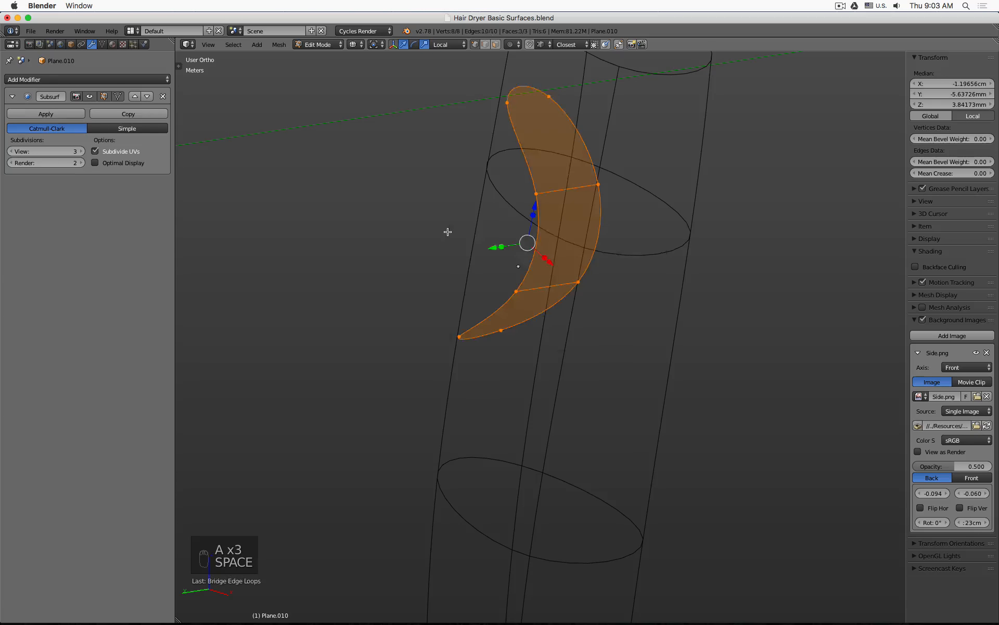
Step: Add a Mirror modifier to the notch surface, place it above Subsurf, and mirror across Y only
left_click(136, 80)
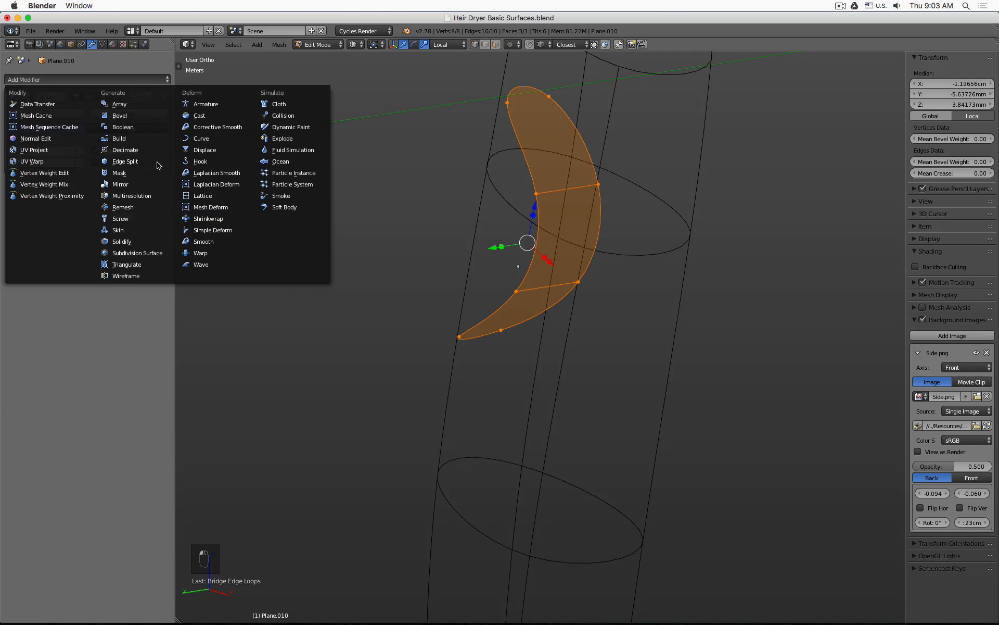
left_click(146, 184)
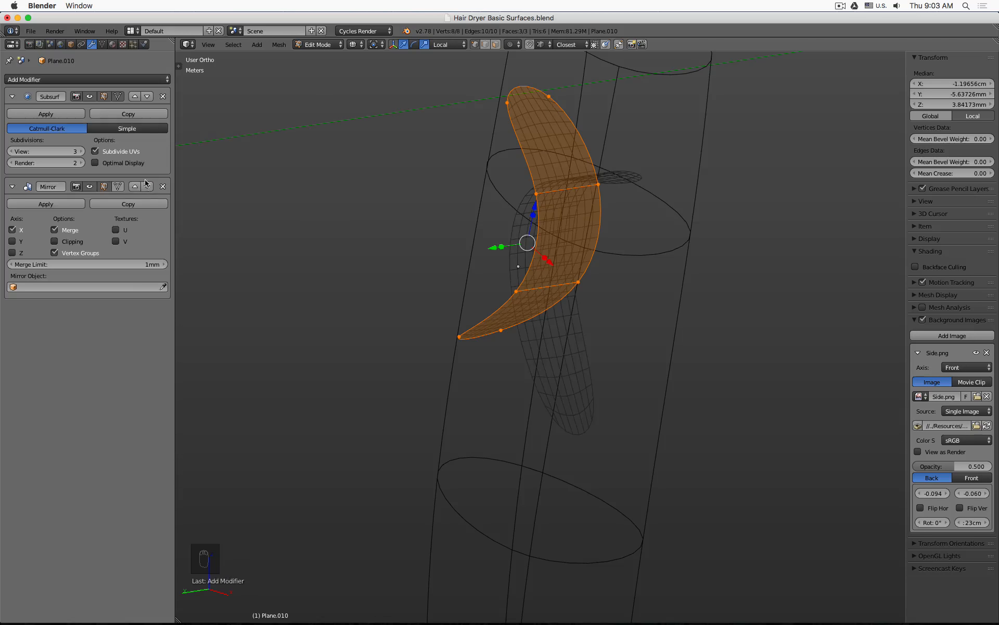
left_click(135, 186)
left_click(12, 140)
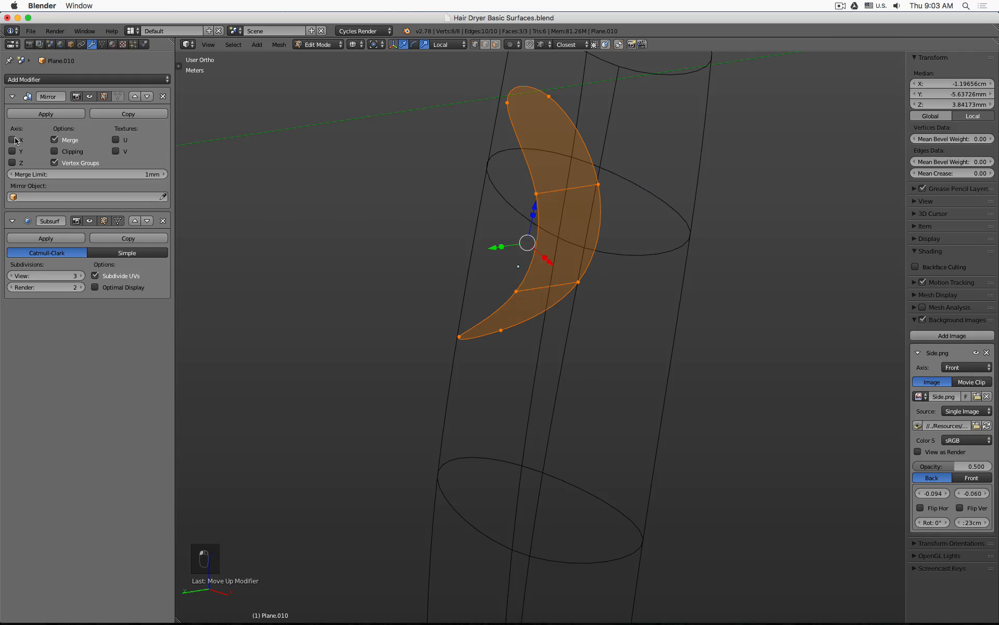
left_click(12, 151)
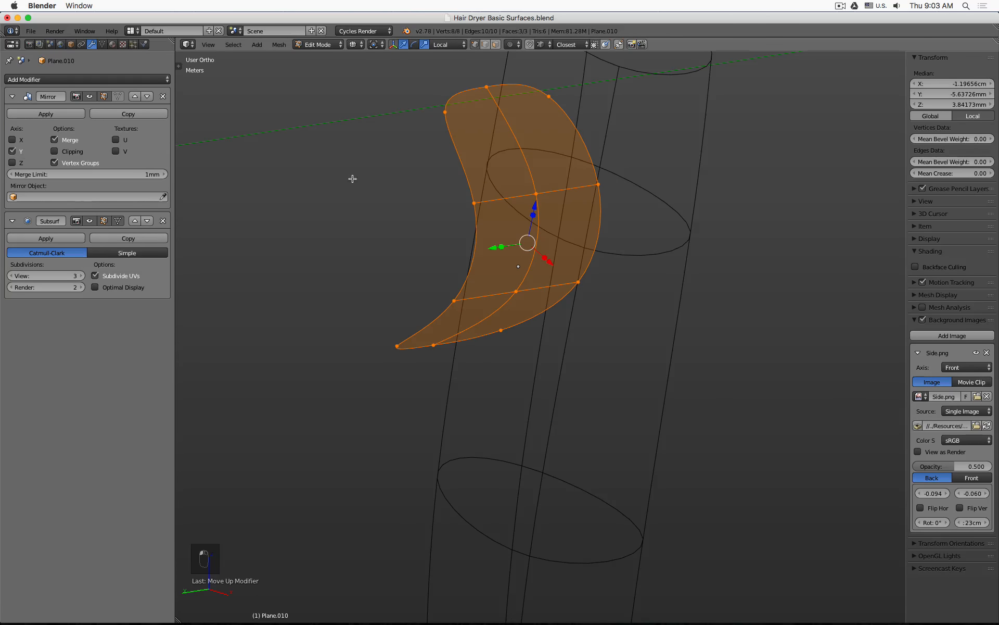
Step: Move the two middle centre-line vertices of the notch surface along local X to about -9.57 mm, bowing it away from the handle
key("z")
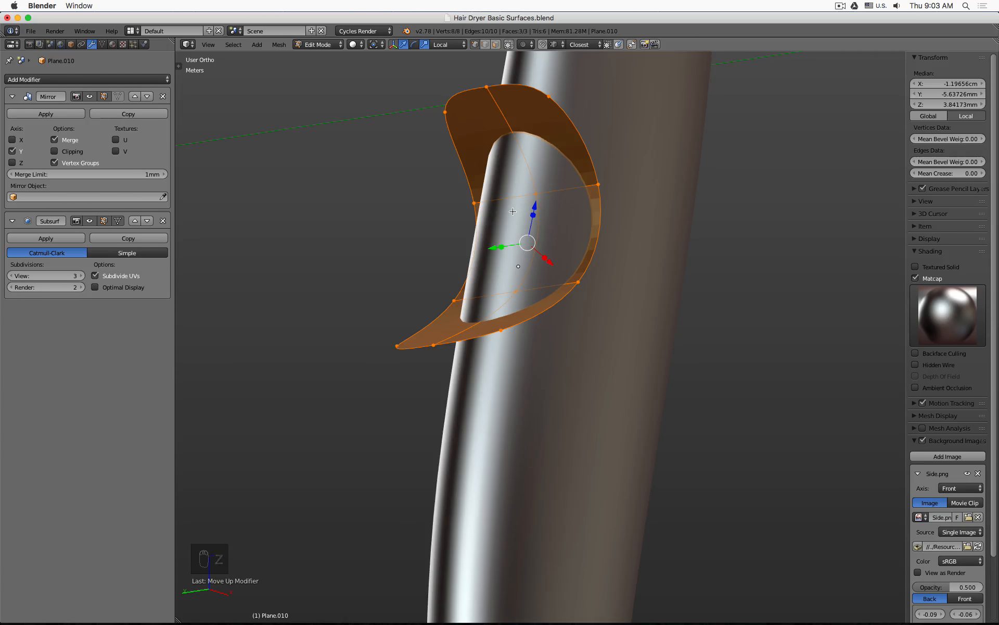
key("KP_3")
right_click(523, 268)
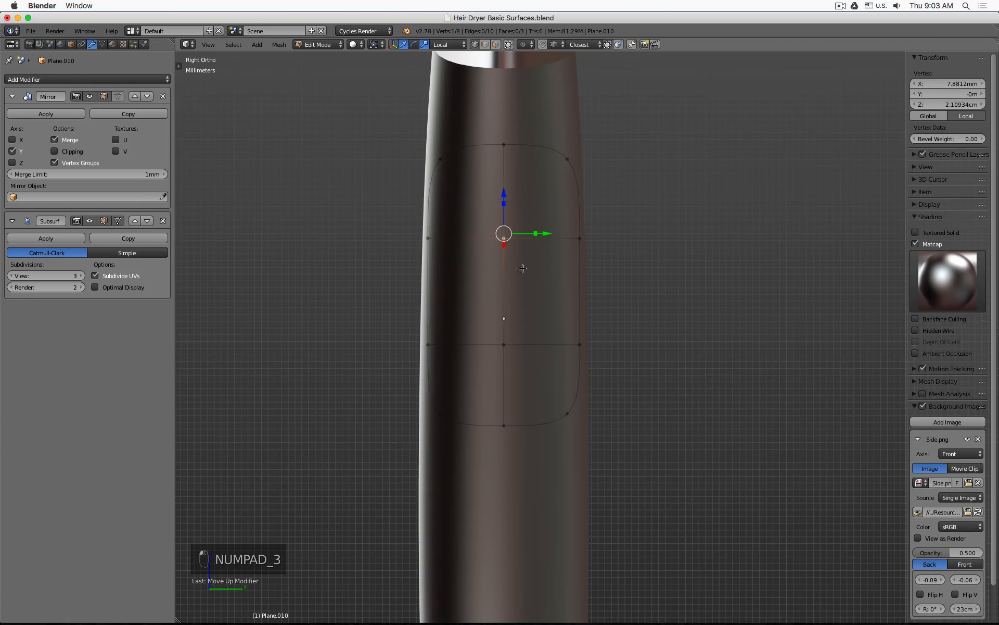
right_click(510, 341, "shift")
key("KP_1")
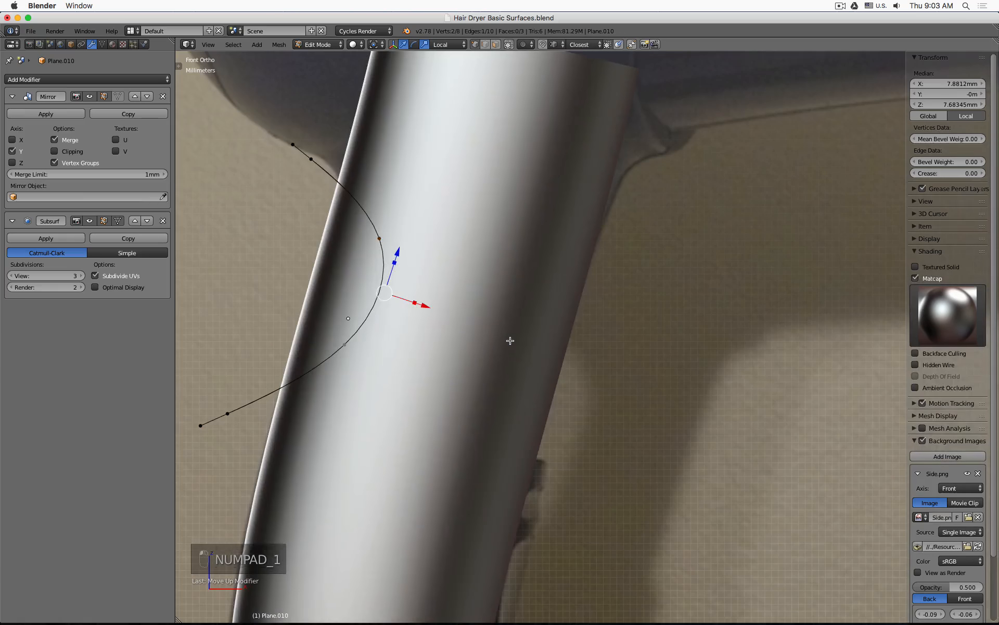
key("z")
middle_click_drag(394, 262, 532, 309, "shift")
left_click_drag(564, 354, 505, 343)
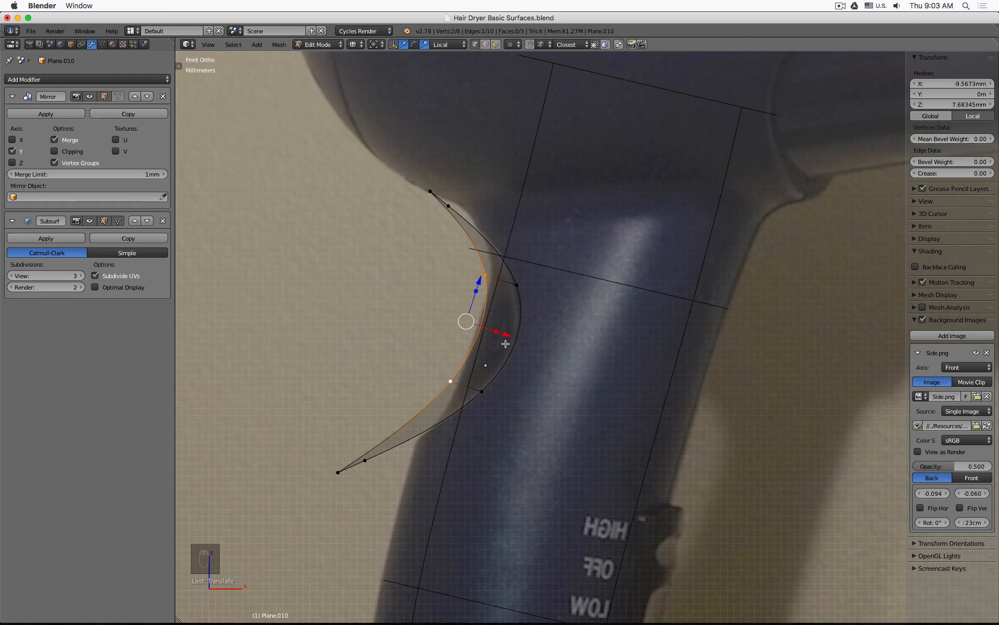
Step: Move the notch surface's lower end vertices up and inward, closer to the handle's edge in the reference image
key("a")
key("b")
left_click_drag(300, 436, 398, 497)
key("g")
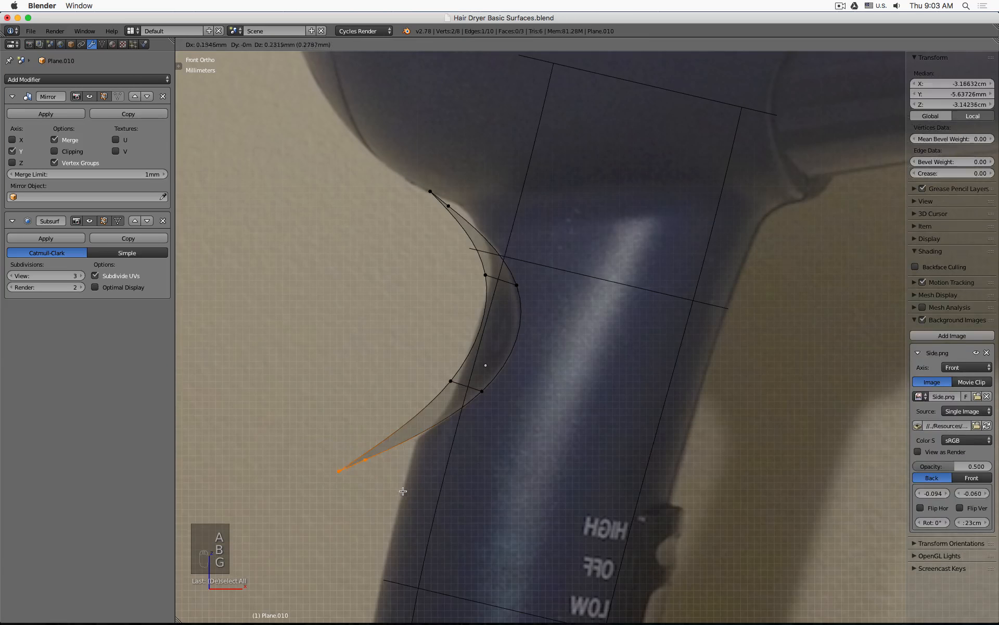
left_click(447, 477)
Step: Move the notch surface's upper end vertices down and inward to meet the reference outline below the dryer body
key("a")
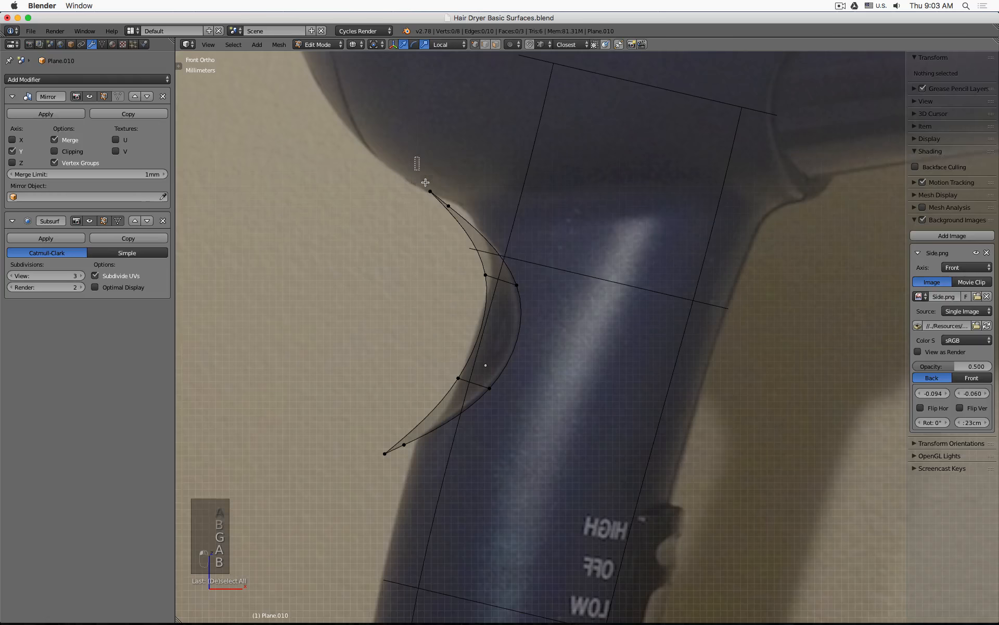
key("b")
left_click_drag(416, 178, 460, 216)
key("g")
left_click(493, 229)
Step: Fine-tune the upper middle side and centre-line vertices of the notch surface to follow the reference image's curve
key("a")
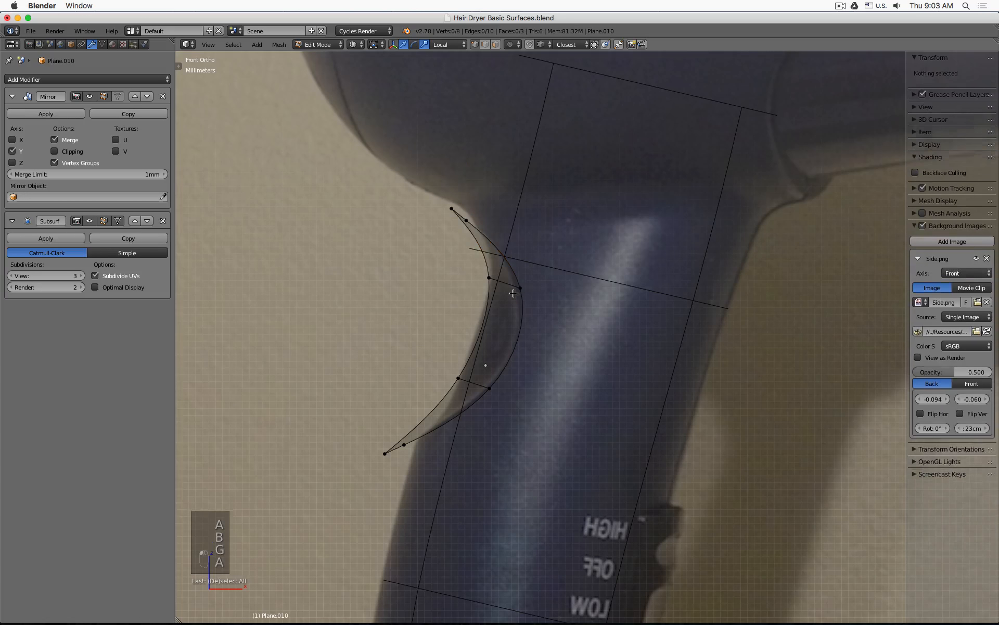
key("b")
mouse_move(478, 267)
left_mouse_down()
mouse_move(522, 298)
mouse_move(492, 284)
left_mouse_up()
left_click(522, 289)
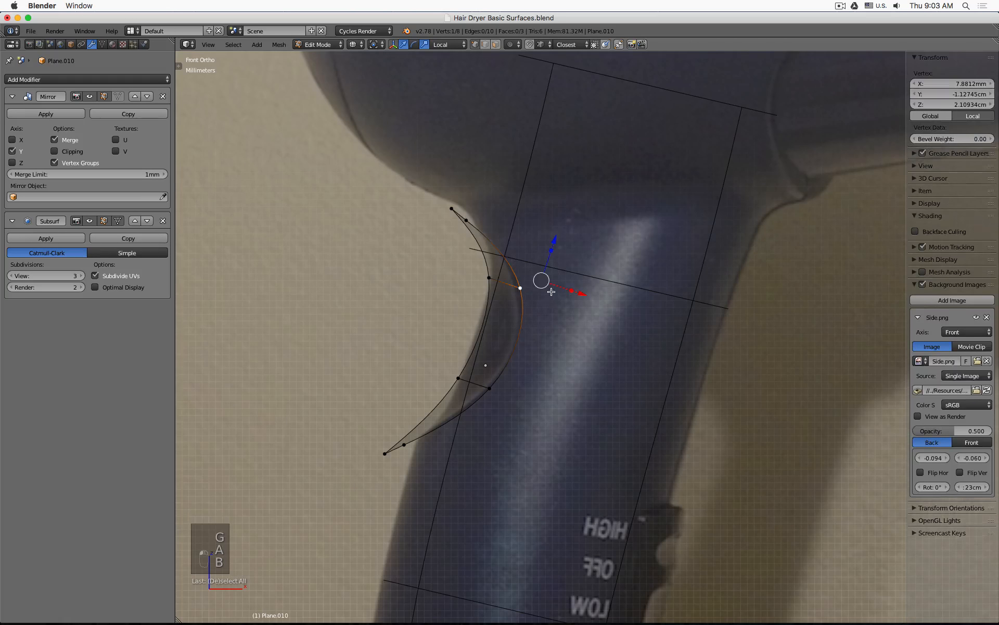
key("b")
right_click(578, 290)
left_click_drag(581, 294, 579, 292)
left_click(497, 281)
left_click_drag(503, 234, 507, 208)
Step: Reposition the notch surface's lower middle centre-line vertex down and its matching side vertex slightly up to follow the reference curve
left_click(462, 370)
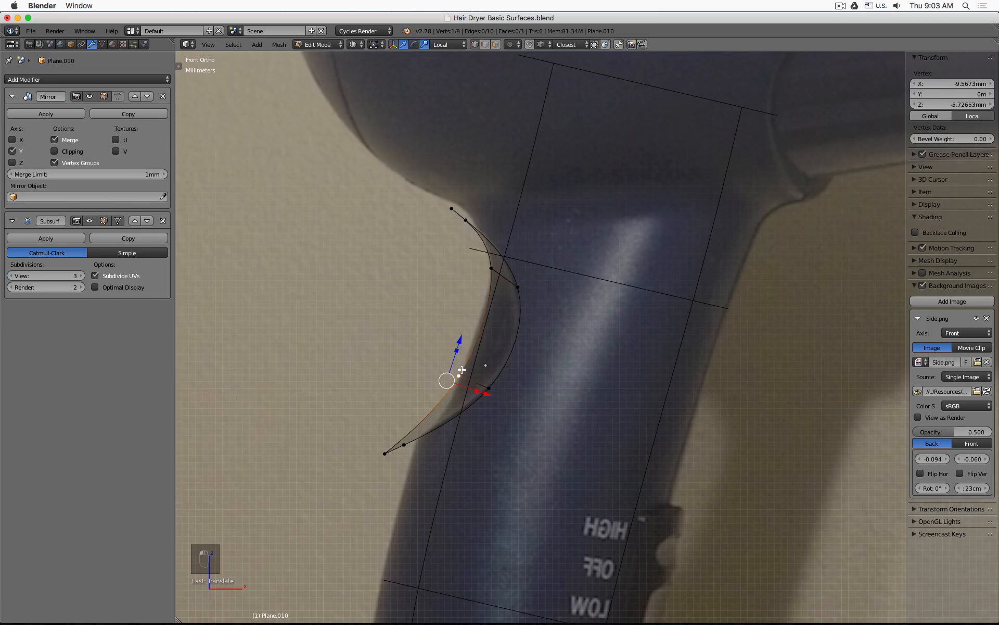
left_click_drag(462, 329, 447, 390)
left_click_drag(475, 445, 472, 444)
left_click(493, 392)
key("g")
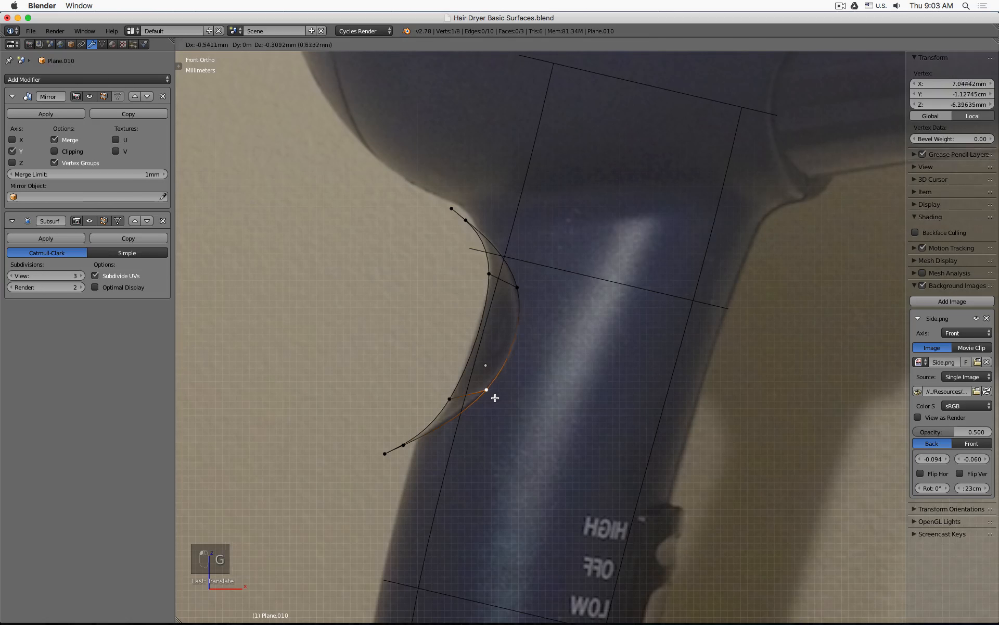
left_click(499, 387)
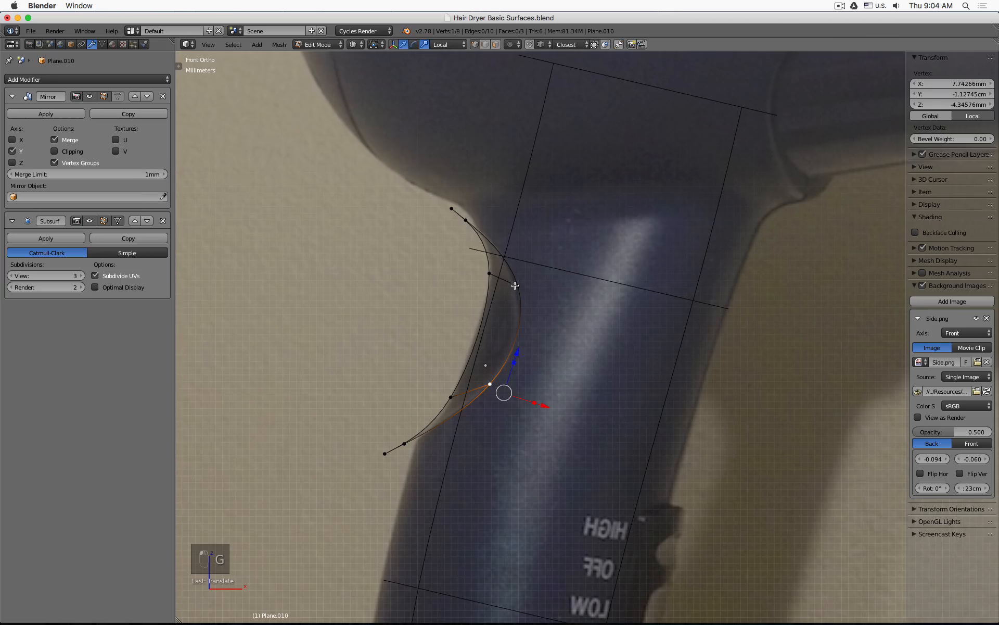
Step: Nudge the notch surface's upper middle side vertex slightly up and inward to even out the curve's bow
left_click(515, 285)
key("g")
left_click(513, 281)
scroll(513, 281, "down", 2)
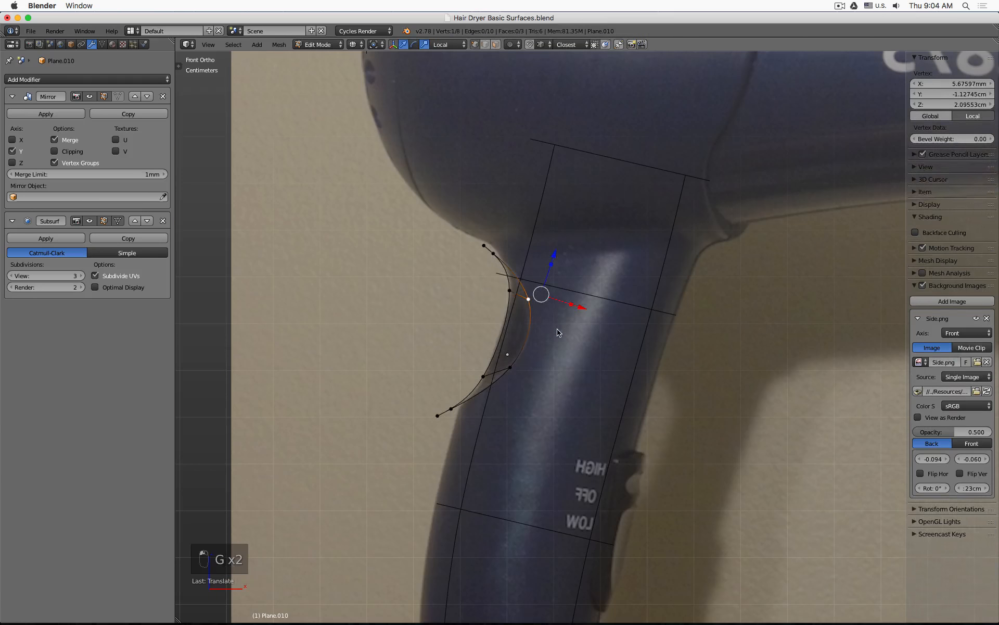
Step: Leave mesh editing, display the model in solid shading and apply Shade Smooth to the notch surface
key("Tab")
key("z")
middle_click_drag(471, 339, 591, 345)
key("space")
type("shade")
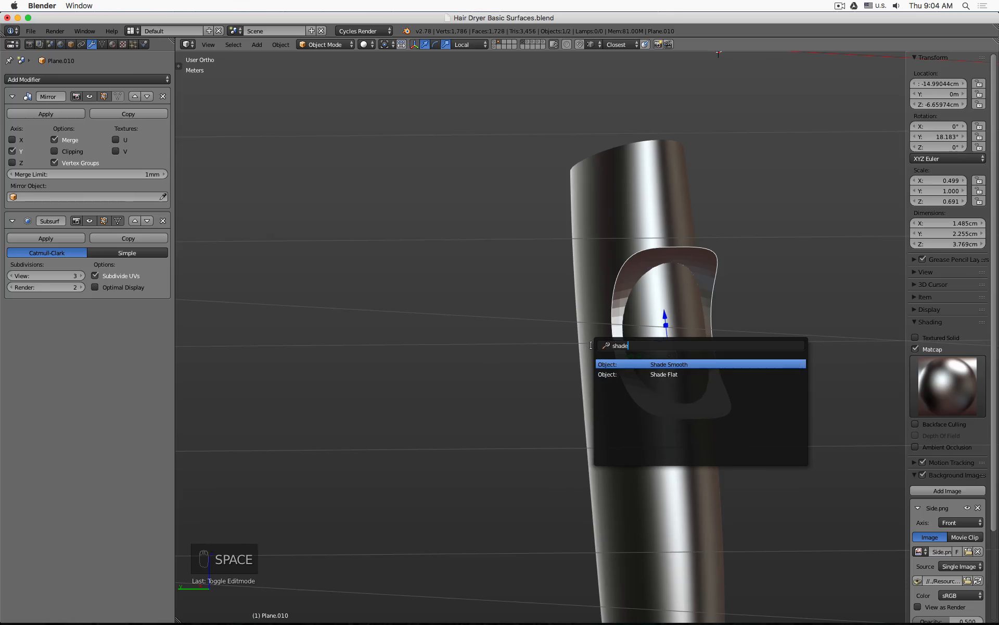
key("Return")
Step: Crease the notch surface's outer boundary edges with a value of 1 to sharpen its corners
key("Tab")
scroll(704, 241, "up", 3)
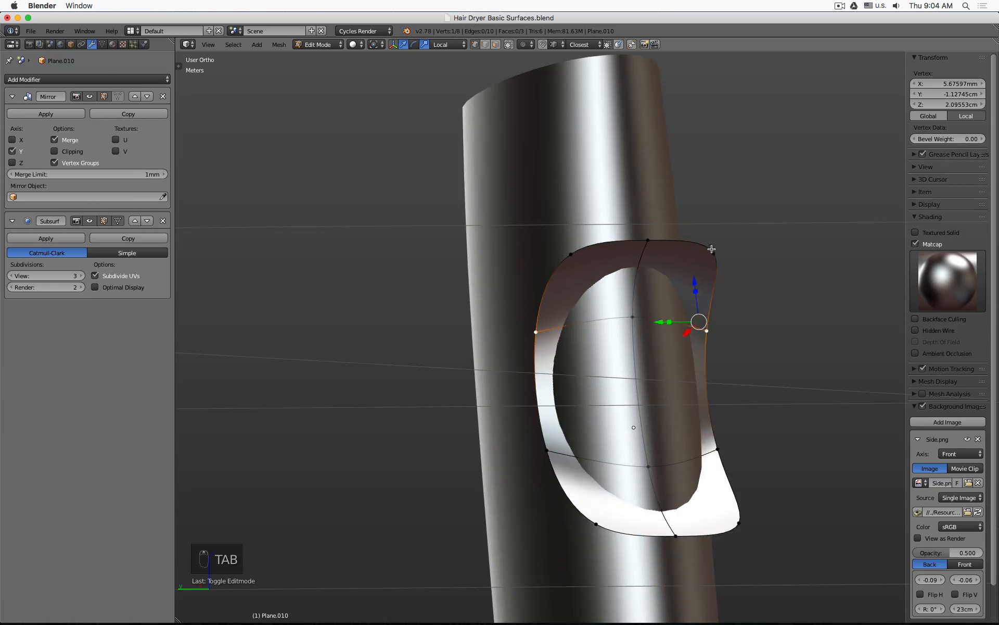
left_click(556, 392, "alt+shift")
left_click(676, 534, "shift")
key("shift+e")
type("1")
key("Return")
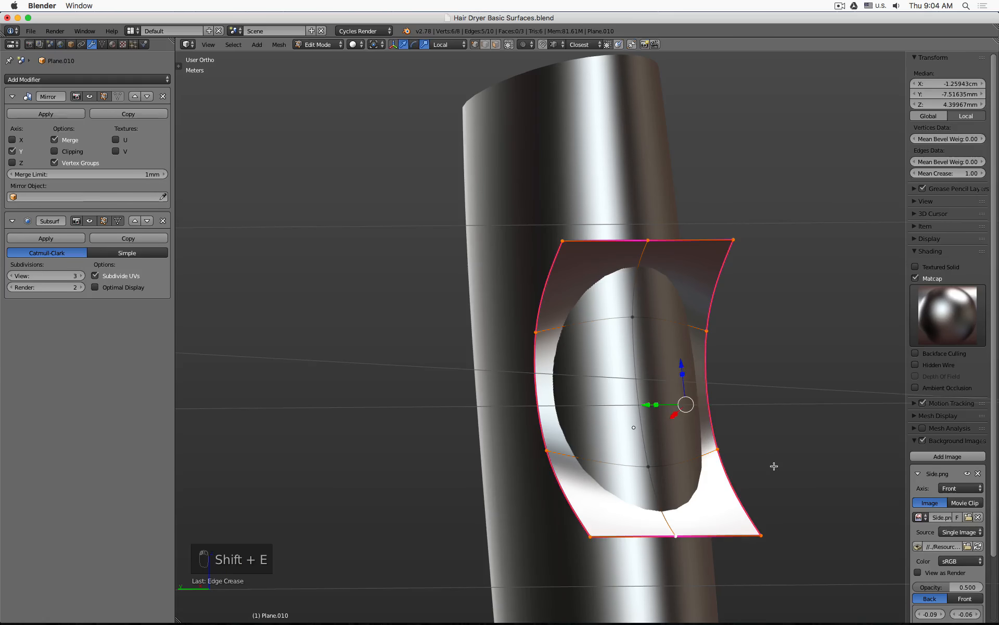
Step: Add a Boolean modifier with the Difference operation to the handle, using the notch surface as the cutting object
key("Tab")
scroll(774, 468, "down", 3)
middle_click_drag(775, 467, 655, 130)
right_click(655, 130)
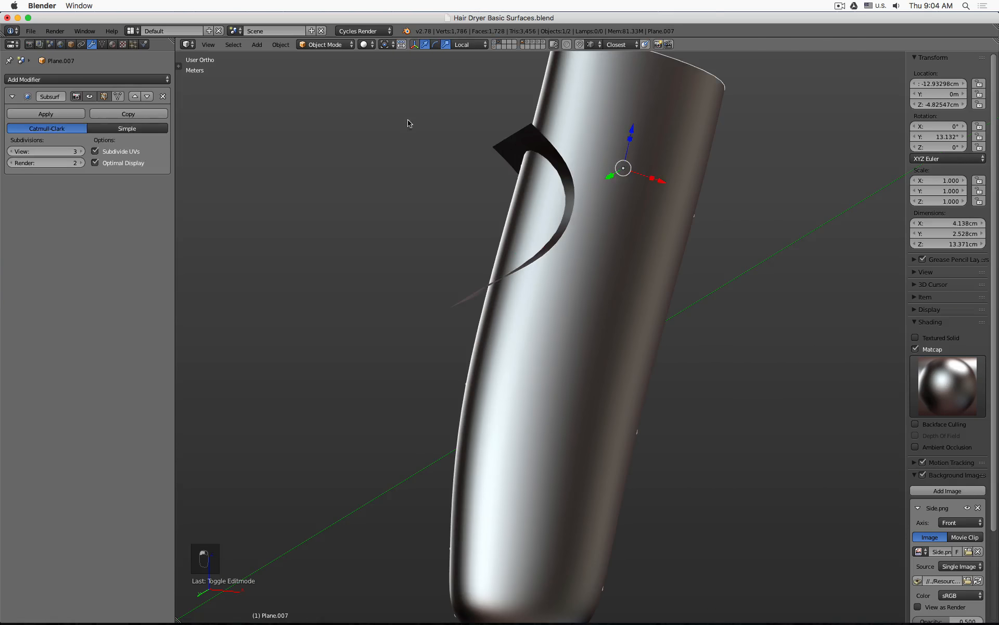
middle_click_drag(408, 123, 435, 169, "shift")
left_click(84, 80)
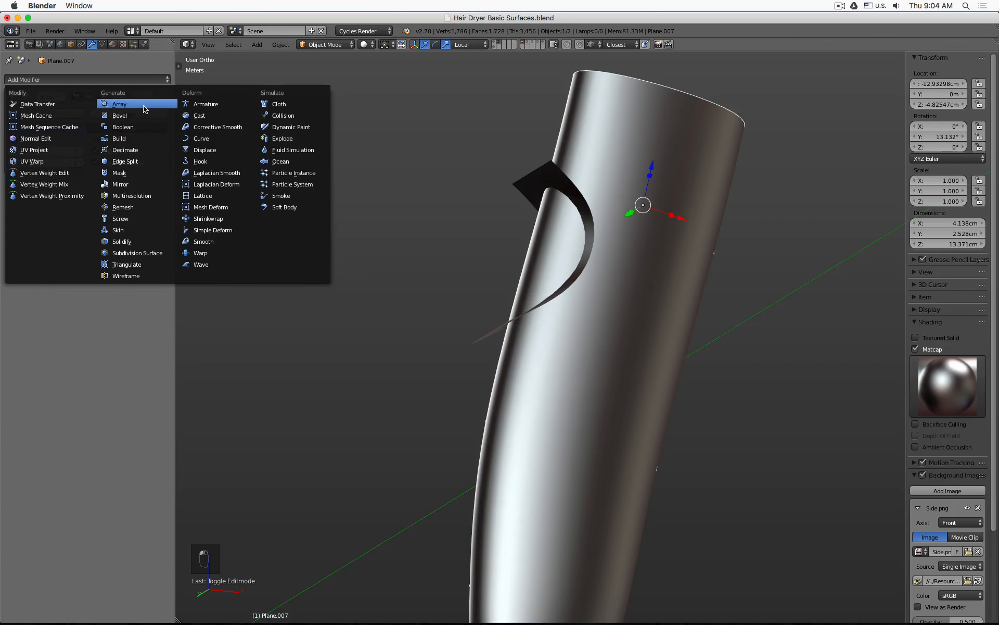
left_click(134, 127)
left_click(46, 229)
left_click(52, 194)
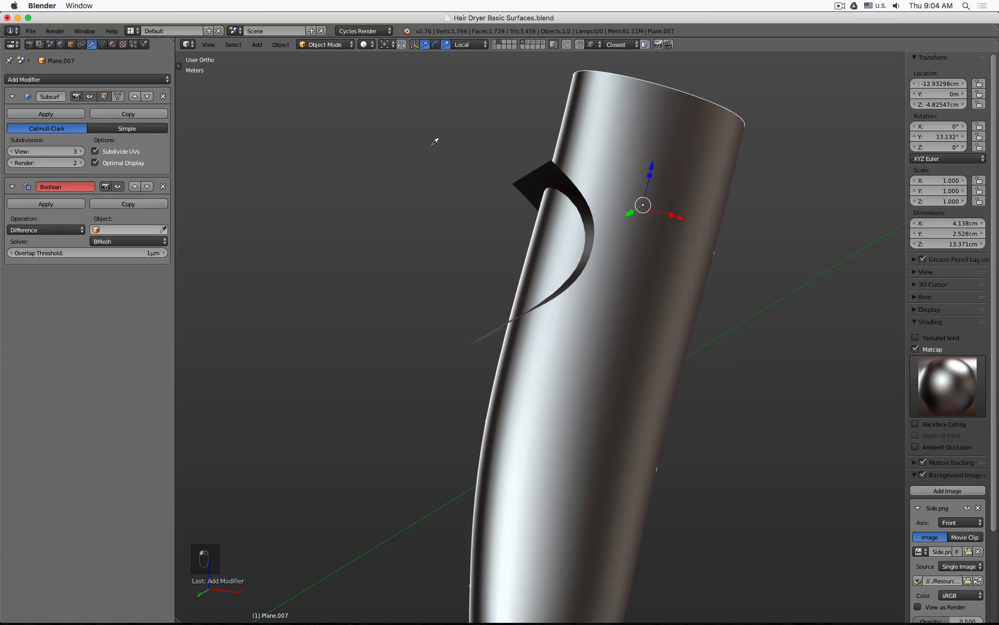
left_click(521, 177)
Step: Hide the notch surface and enable Auto Smooth at 30° on the handle to clean up shading around the cut
right_click(522, 187)
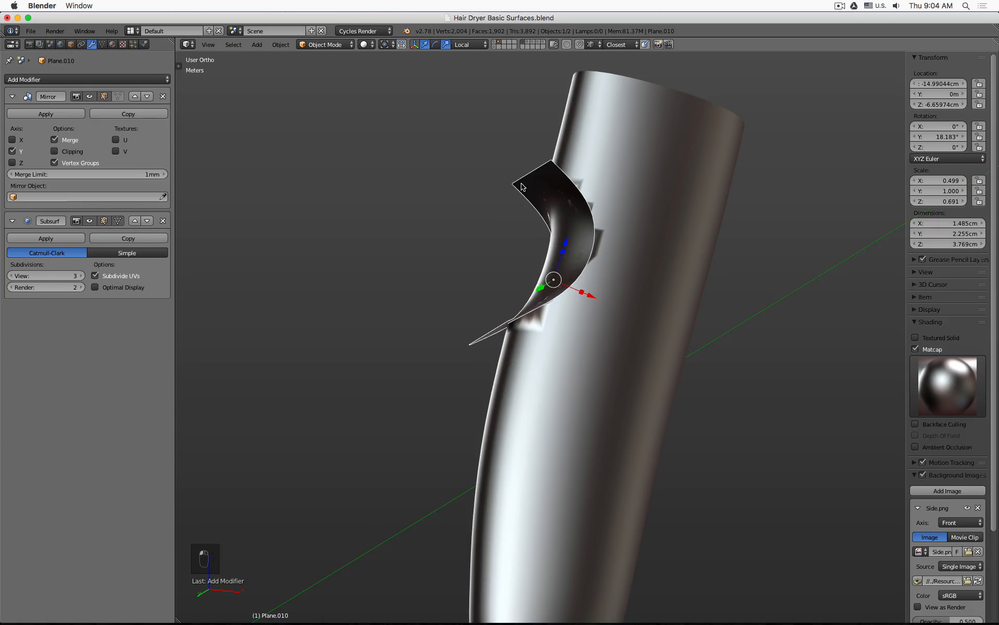
key("h")
right_click(576, 178)
left_click(103, 45)
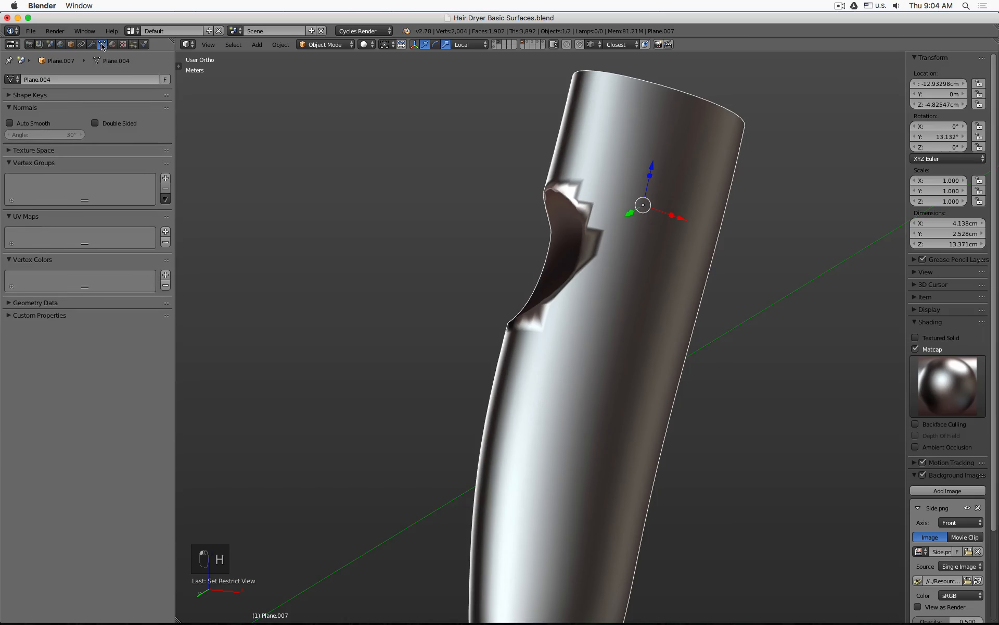
left_click(9, 123)
Step: Examine the notch cut against the reference image and check the handle's cross-section with a temporary clipping border
middle_click_drag(603, 207, 559, 213)
key("KP_1")
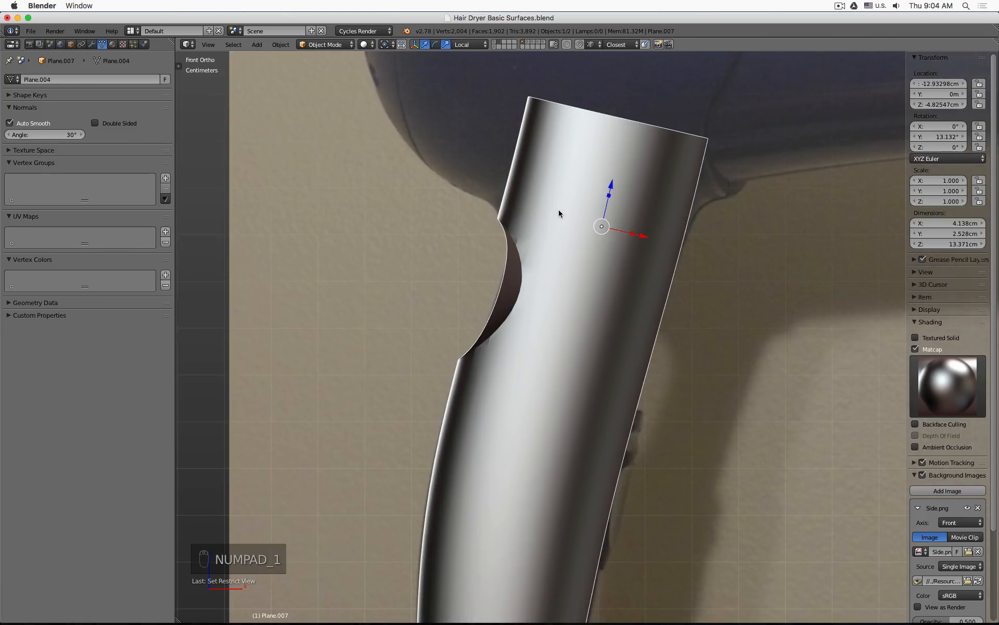
middle_click_drag(542, 290, 497, 303)
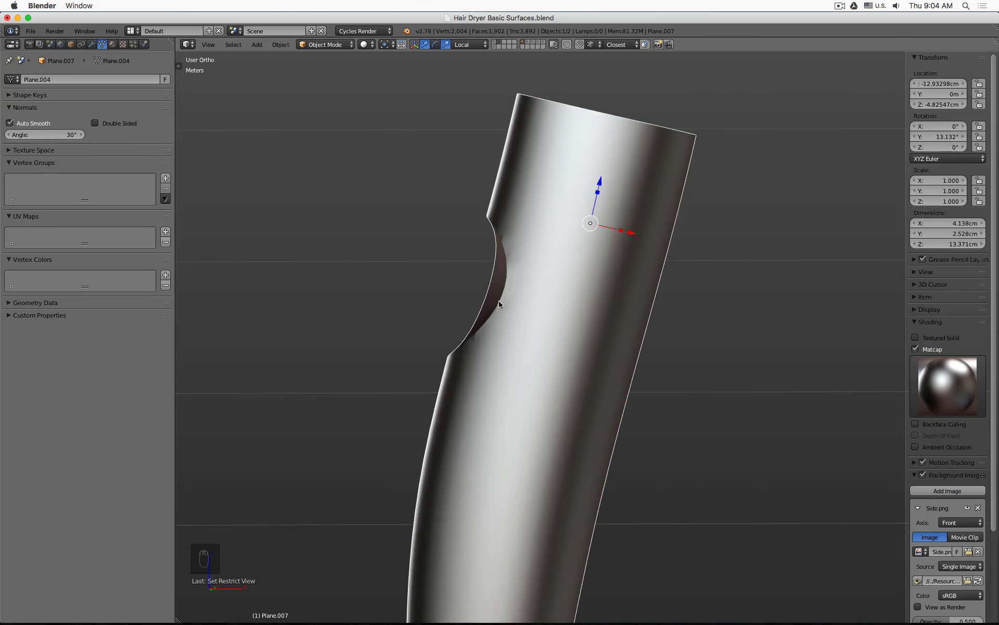
key("KP_1")
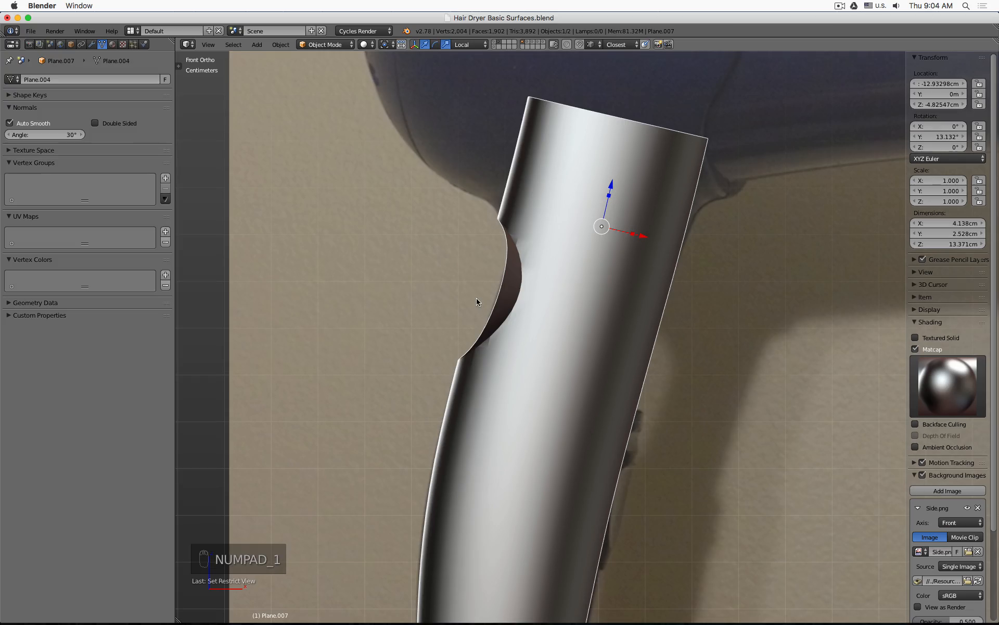
key("alt+b")
left_click_drag(433, 284, 765, 320)
middle_click_drag(664, 290, 513, 357)
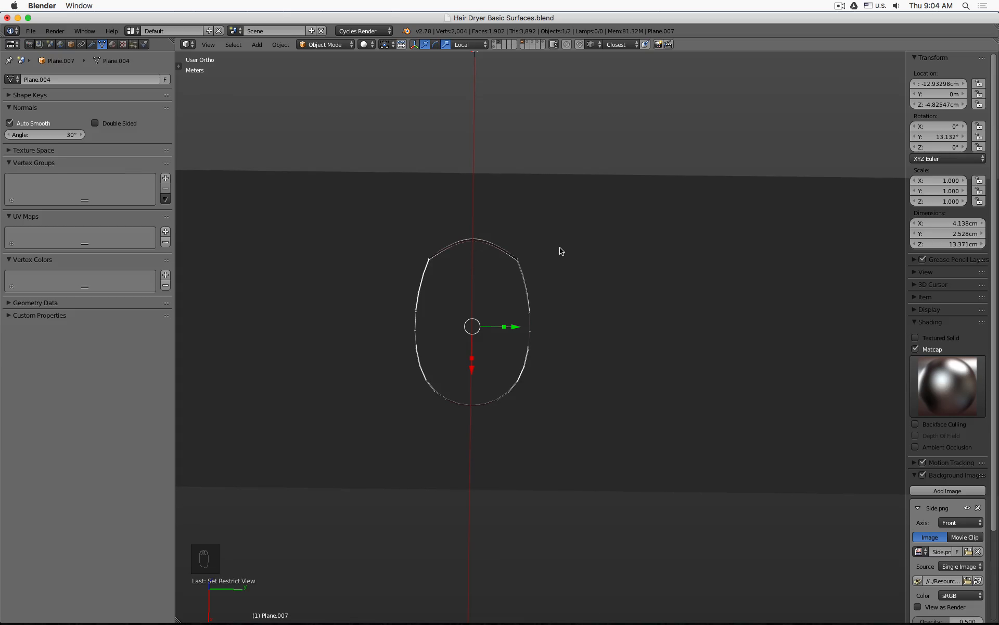
key("alt+b")
key("KP_1")
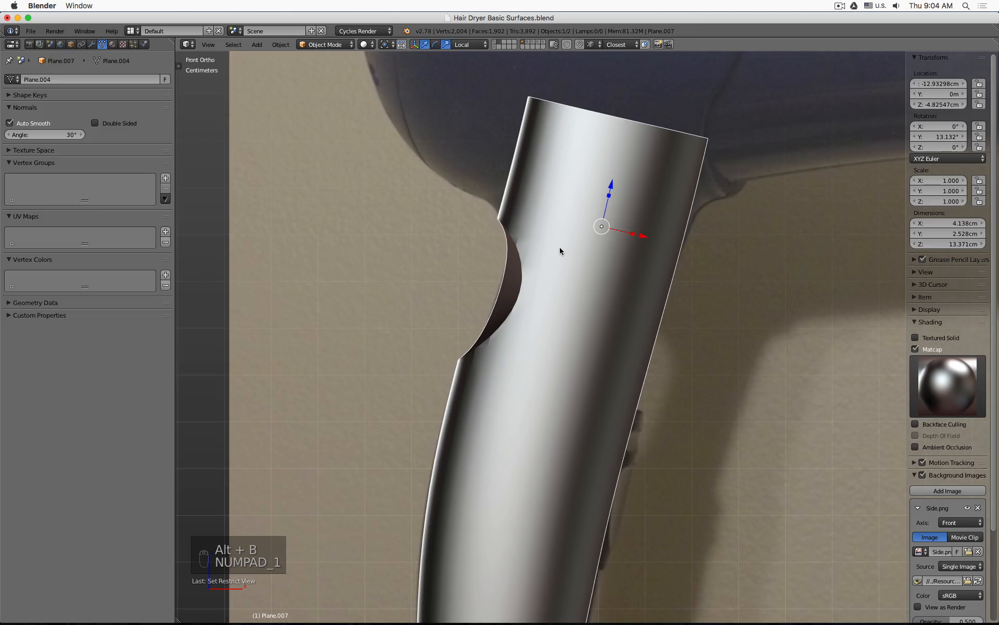
Step: Unhide the notch surface and move it to a separate layer in the lower row of the second layer block
key("alt+h")
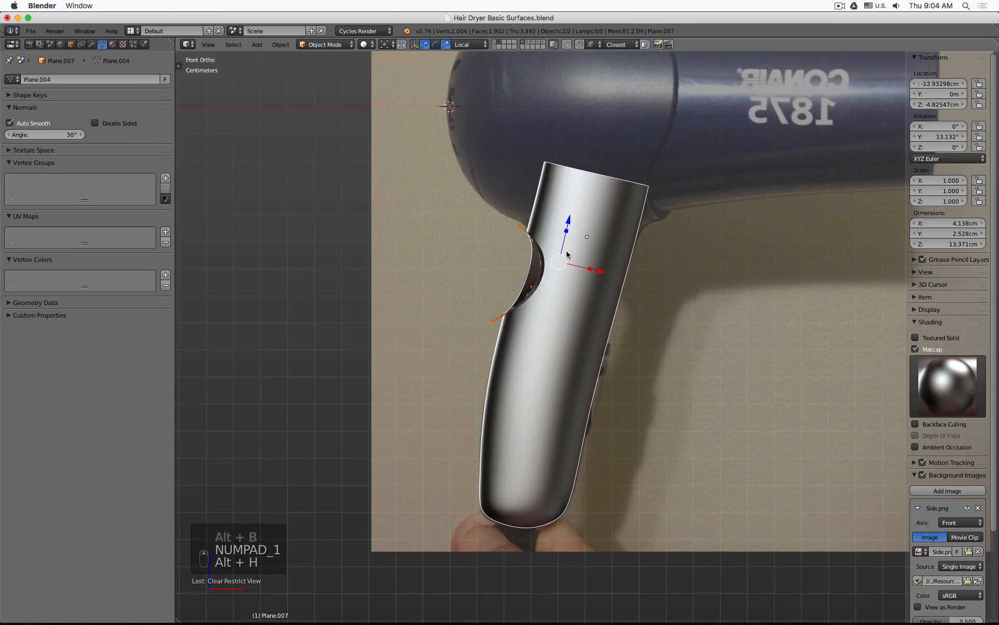
middle_click_drag(491, 239, 542, 241)
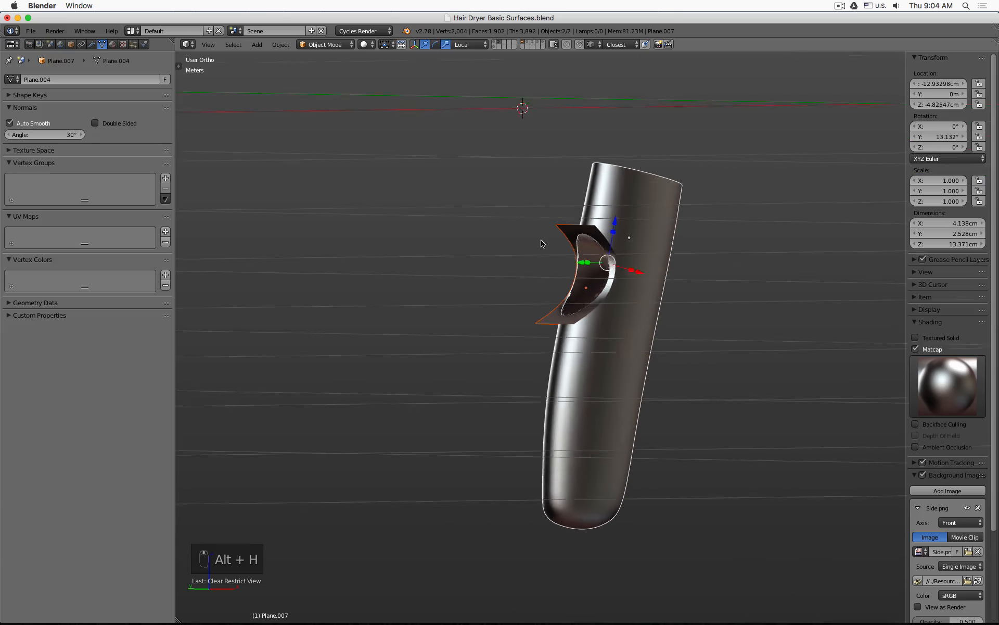
right_click(545, 325)
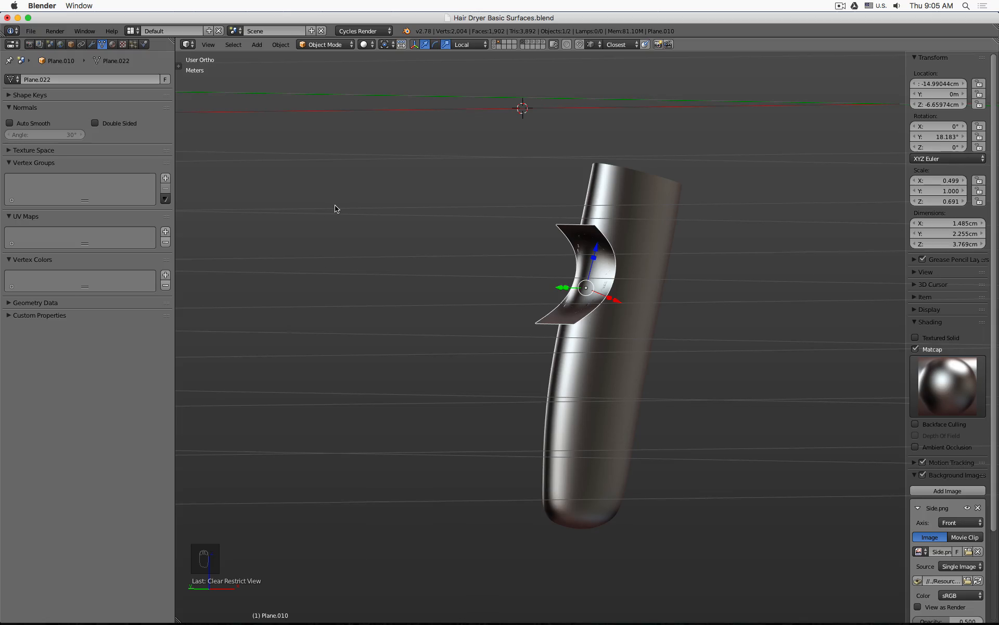
key("m")
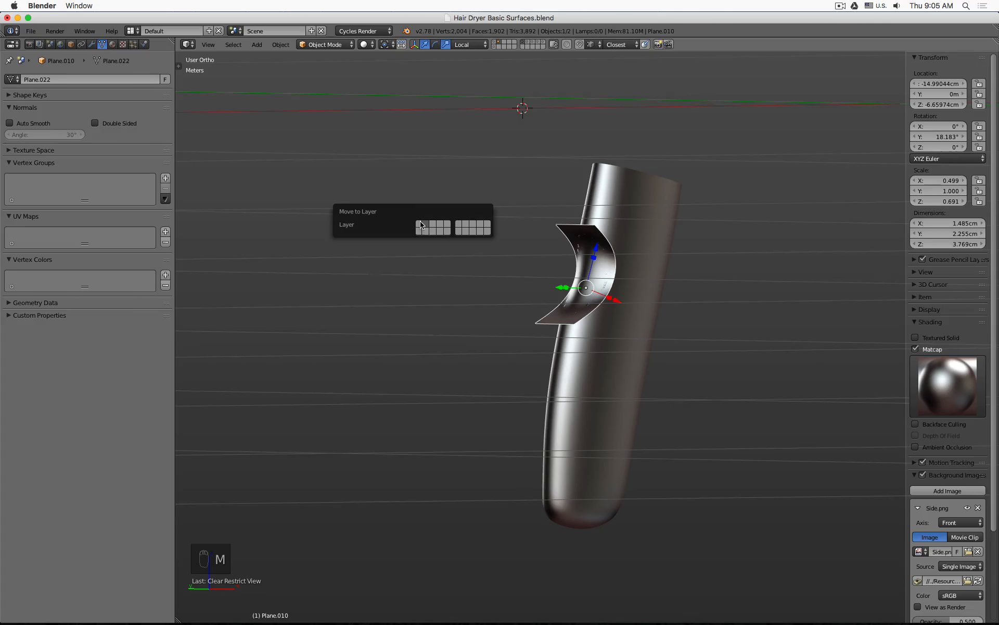
left_click(462, 233)
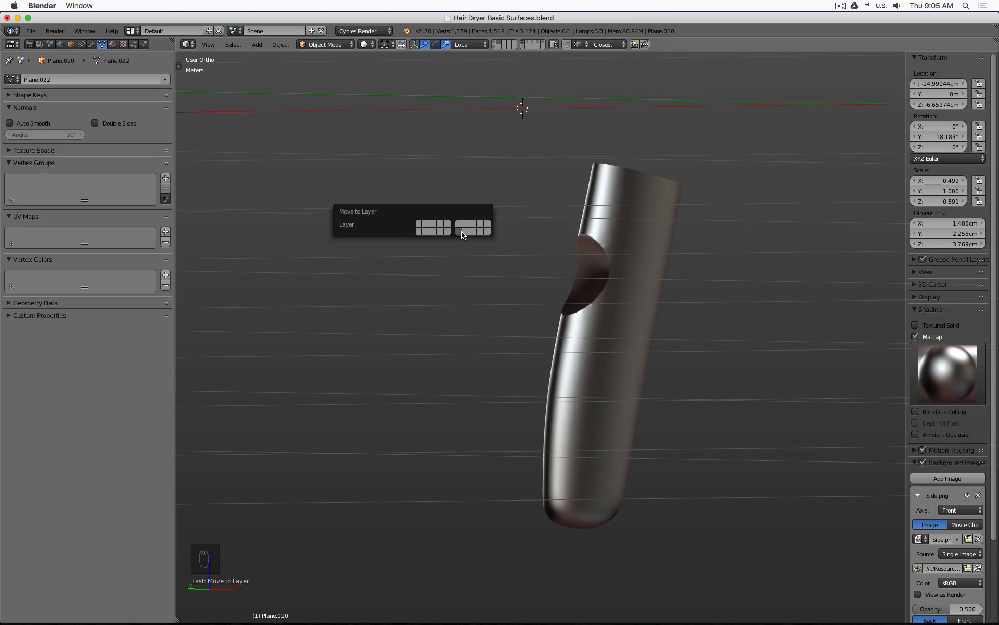
Step: Show only the first layer with the guide curves over the reference image in front view, framed on the handle's switch
left_click(522, 45)
left_click(524, 45)
left_click(495, 47)
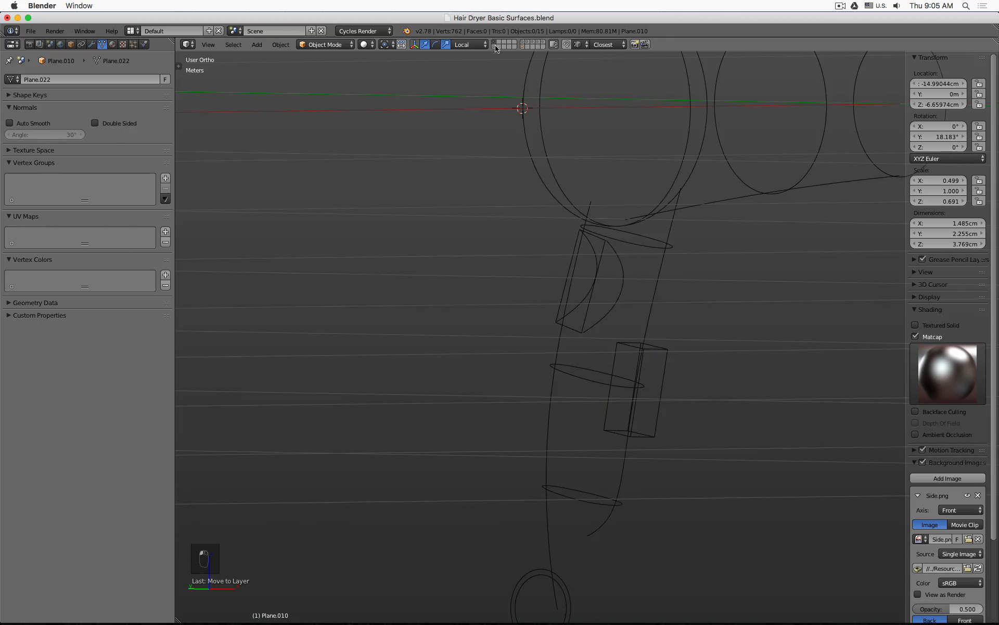
key("KP_1")
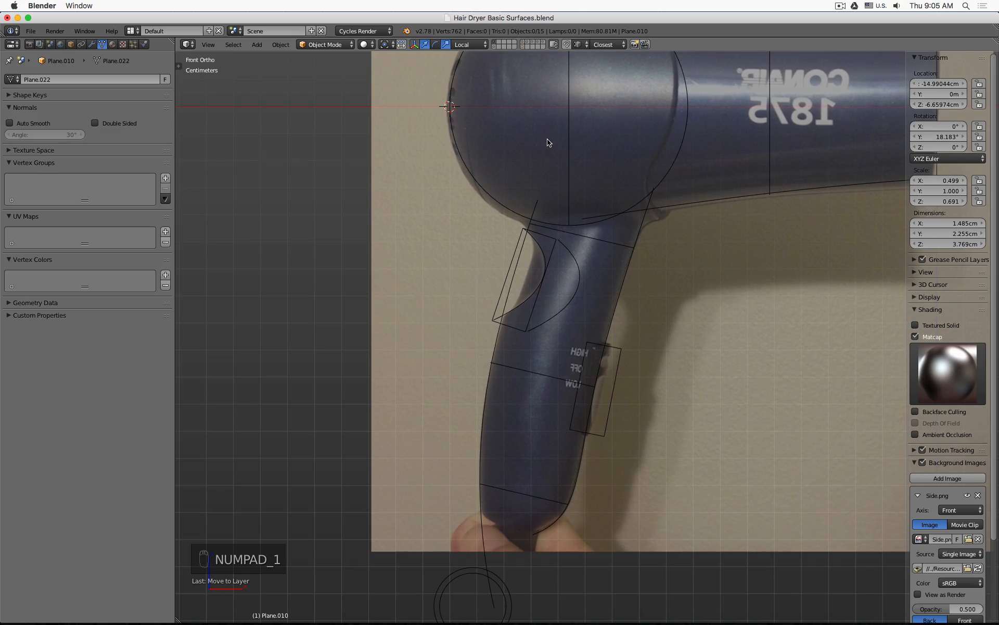
scroll(613, 374, "up", 4)
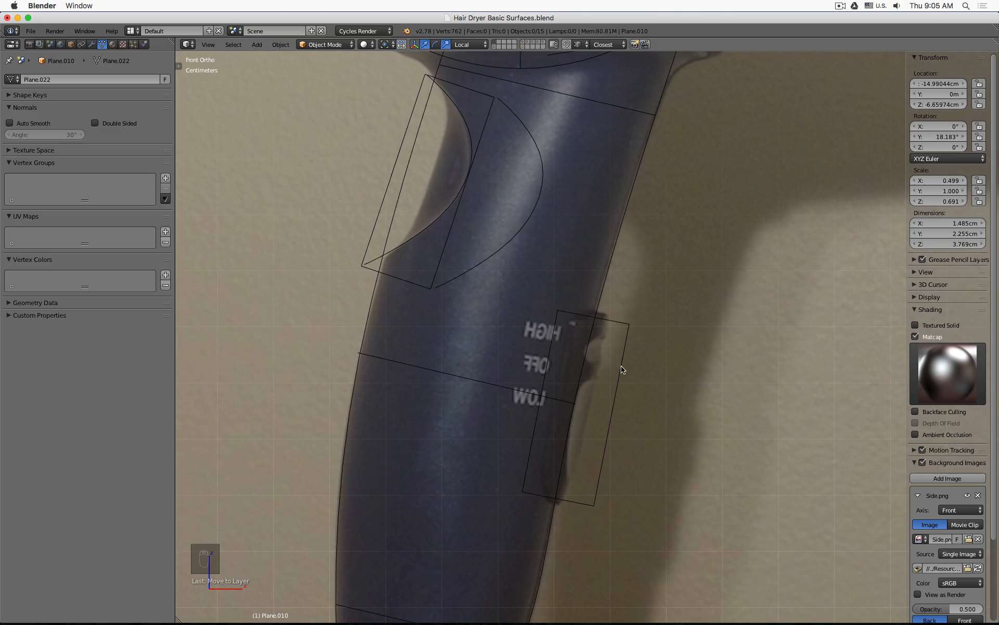
Step: Switch to Finder, browse the Reference Photos folder and preview IMG_3763.JPG to examine the handle's switch, then return to Blender
left_click(49, 602)
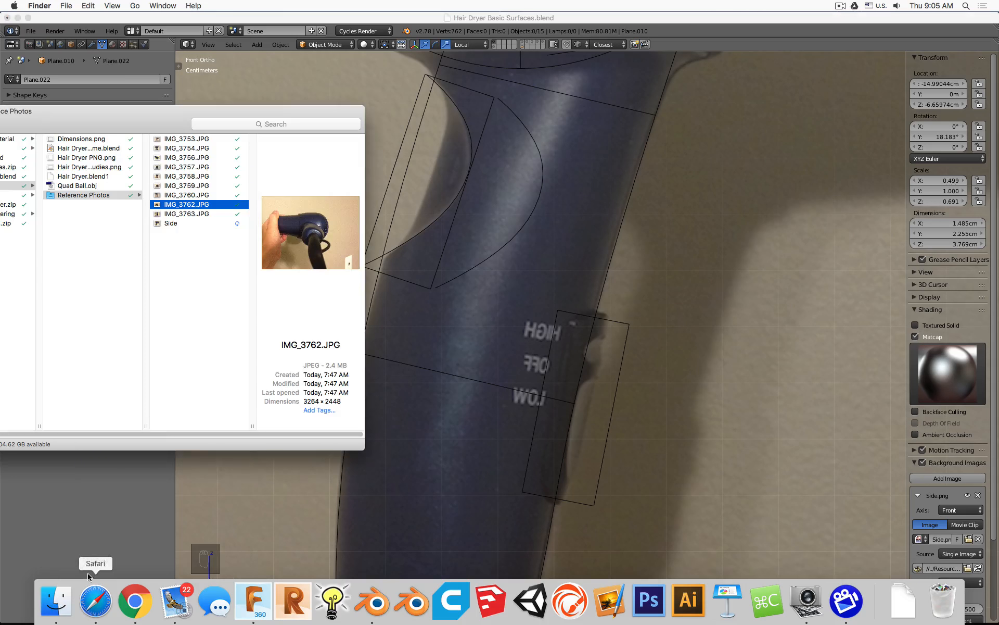
double_click(146, 111)
left_click(398, 134)
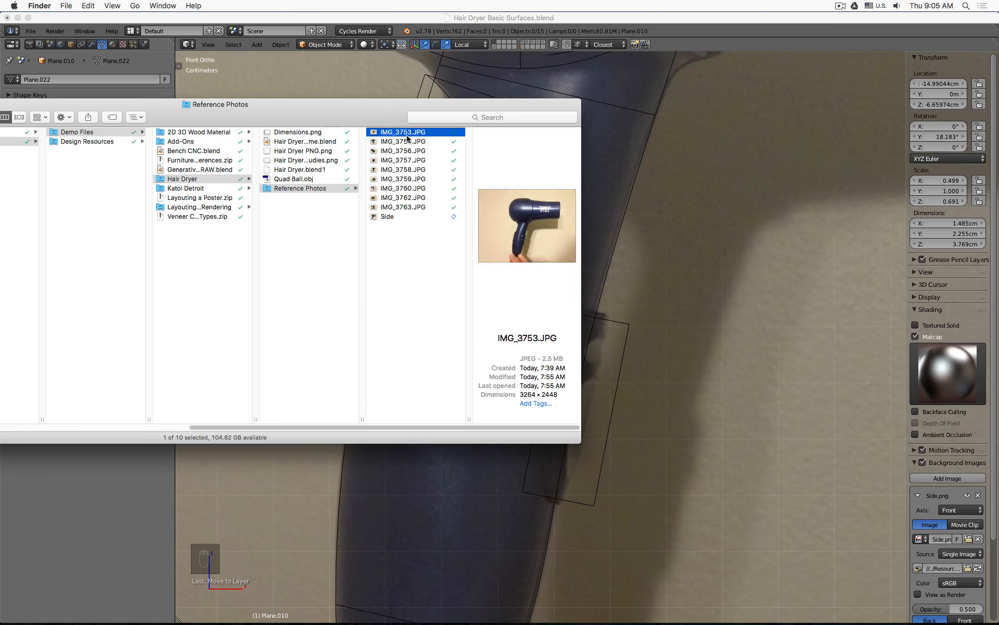
key("Down")
key("Down")
key("Down")
key("Down")
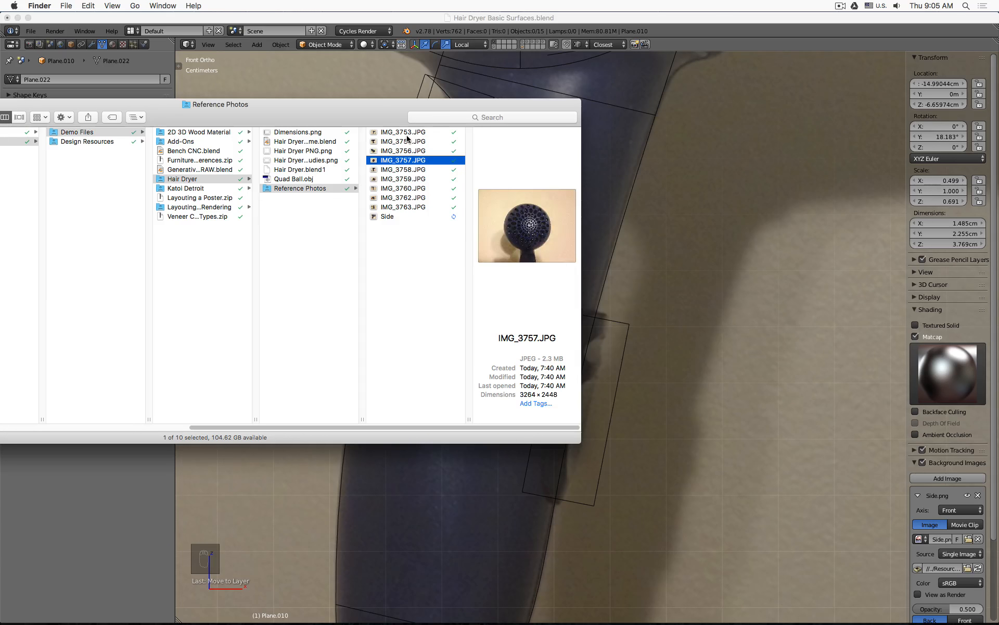
key("Down")
key("Down")
key("Down")
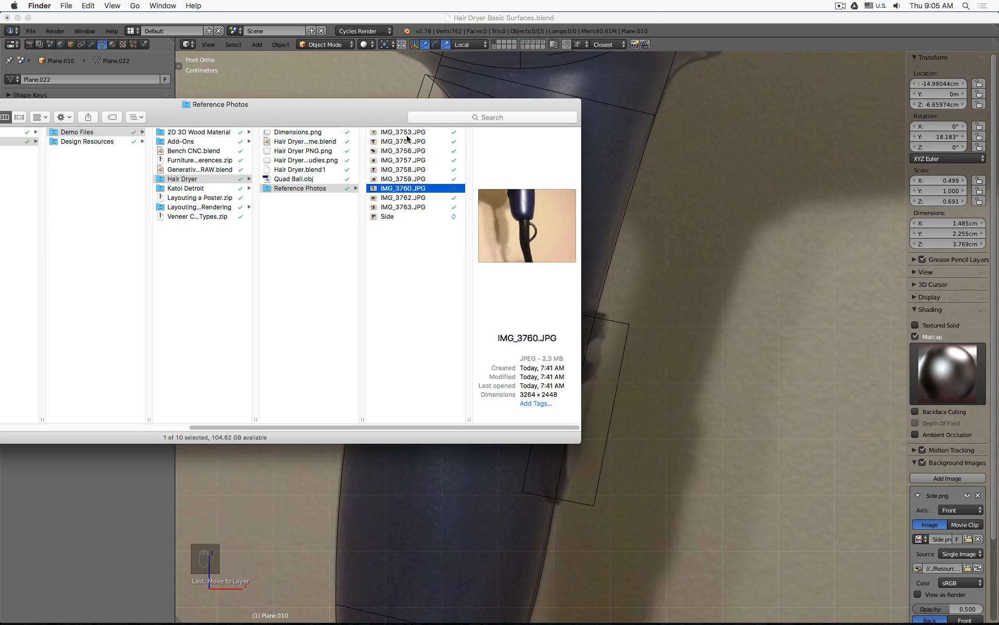
key("Down")
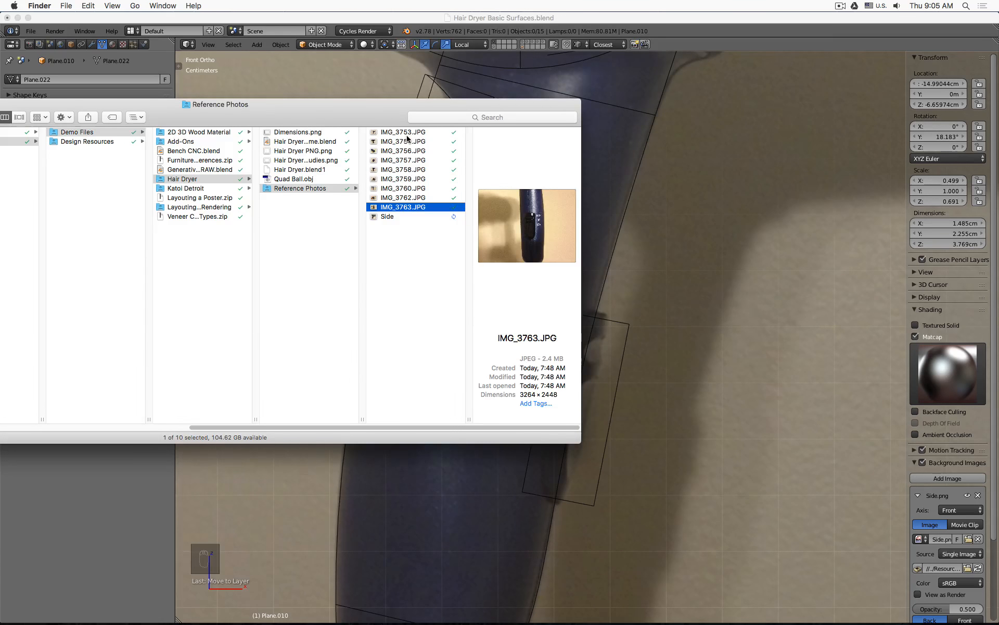
key("space")
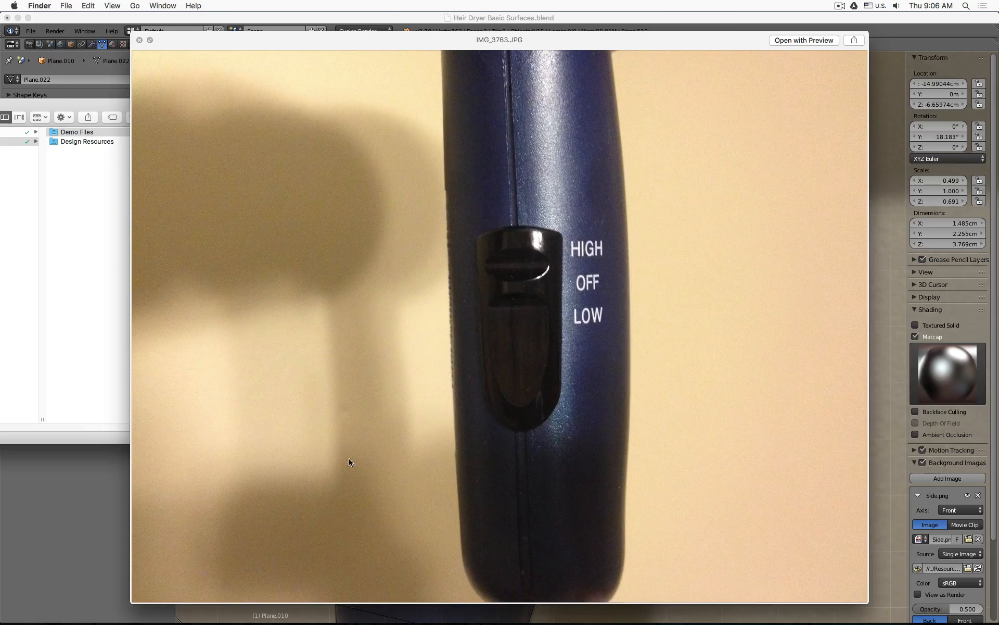
left_click(102, 508)
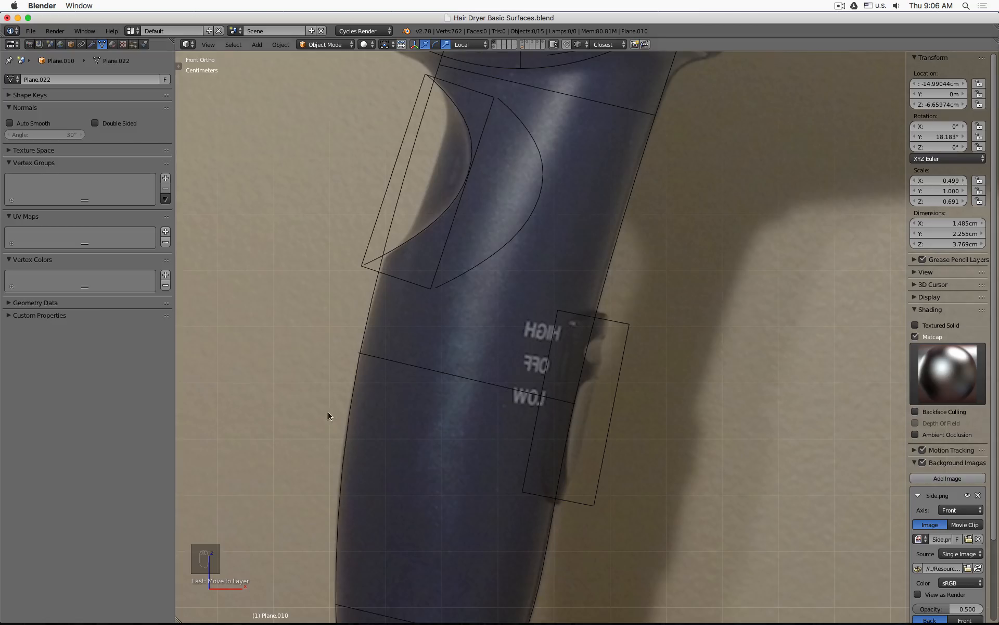
Step: Duplicate the switch button's guide box in place and move the copy to a separate layer
right_click(630, 334)
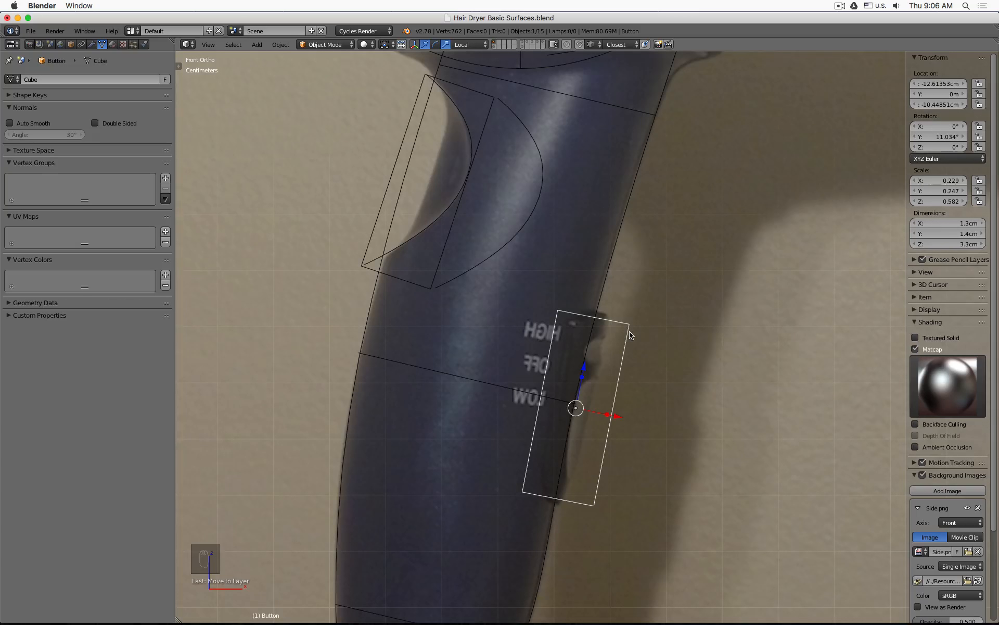
scroll(631, 335, "down", 3)
middle_click_drag(660, 334, 588, 323)
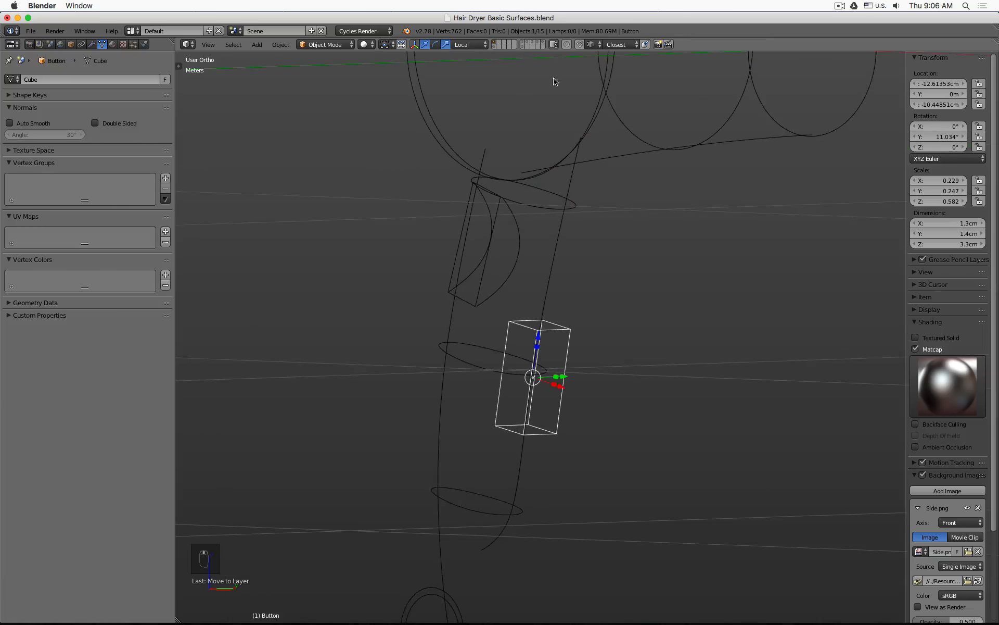
key("shift+d")
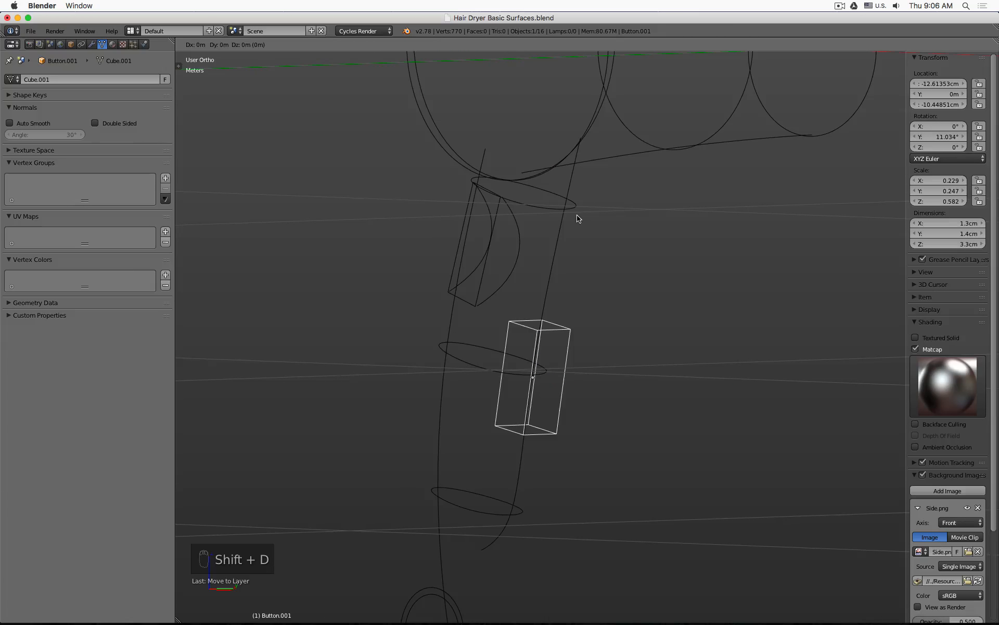
key("m")
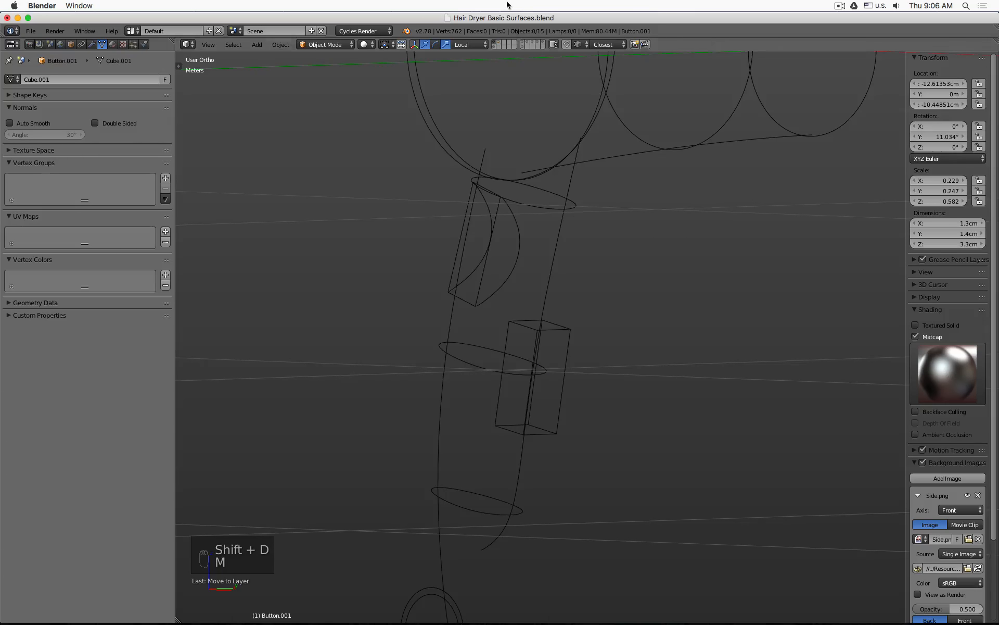
Step: Show the layer with the copied button box together with the handle surface's layer, solid-shaded in front view over the reference image
left_click(509, 44)
left_click(523, 43, "shift")
key("z")
mouse_move(600, 290)
middle_mouse_down()
mouse_move(598, 337)
mouse_move(553, 403)
middle_mouse_up()
key("z")
scroll(527, 358, "up", 5)
mouse_move(527, 358)
middle_mouse_down()
mouse_move(568, 305)
mouse_move(585, 205)
mouse_move(643, 241)
mouse_move(640, 252)
middle_mouse_up()
key("KP_1")
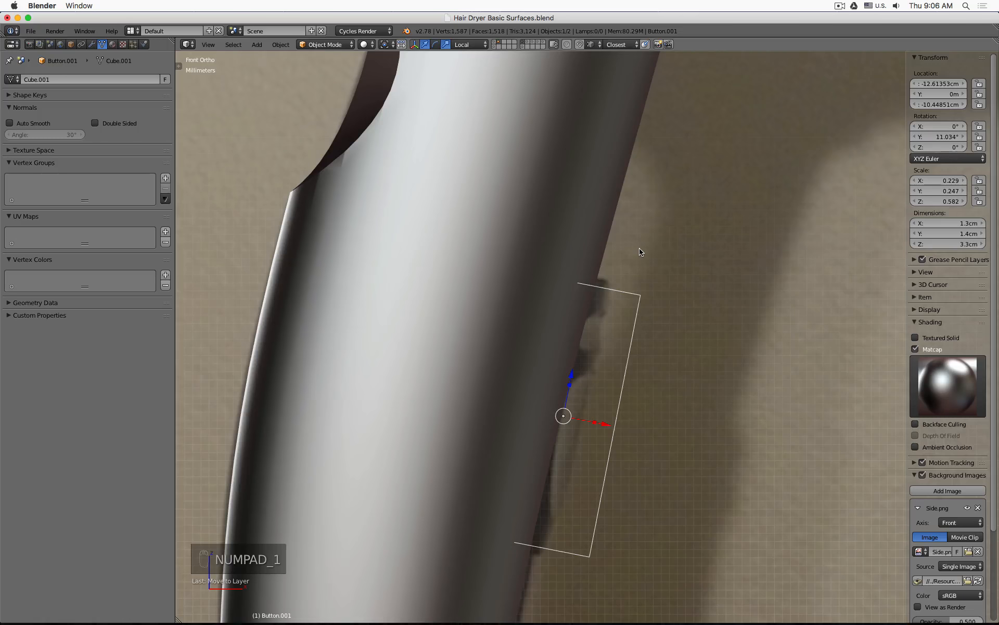
key("z")
key("z")
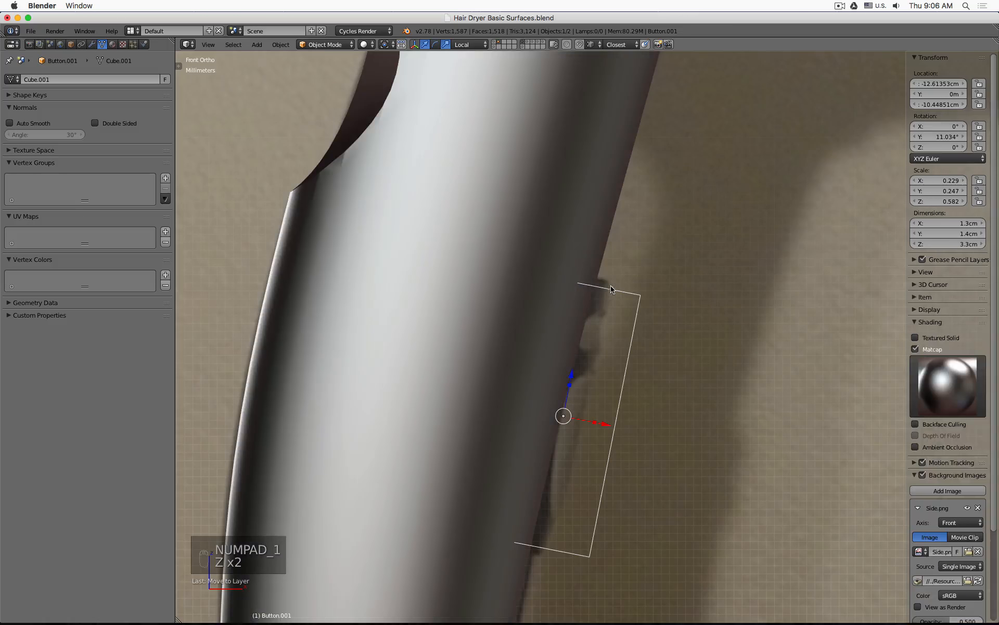
Step: Rotate the copied box to about 13.7° around Y to follow the handle's edge, and offset it outward along its local X axis
key("r")
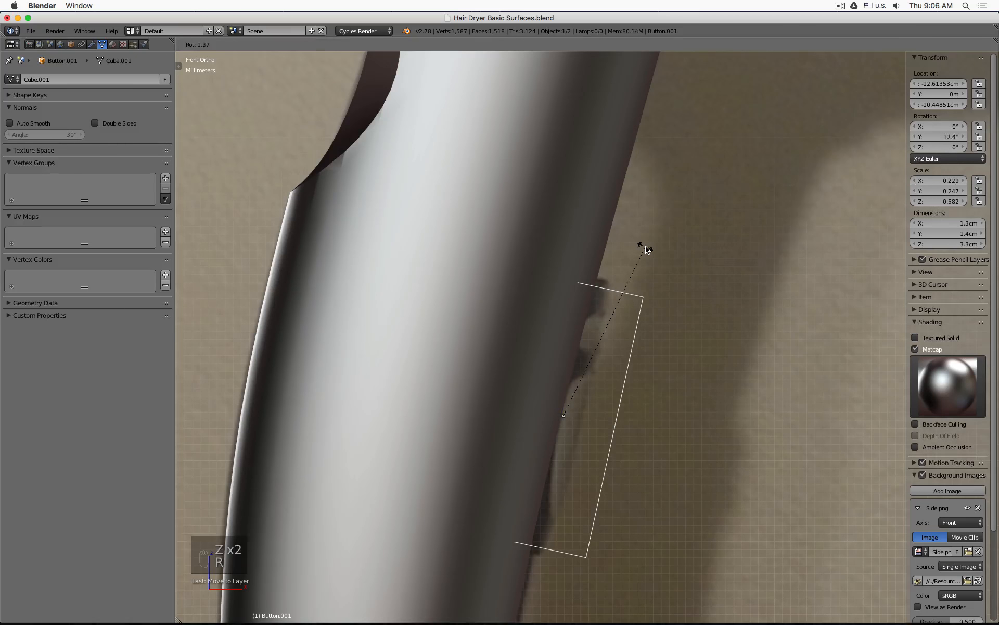
left_click(648, 250)
key("g")
key("x")
key("x")
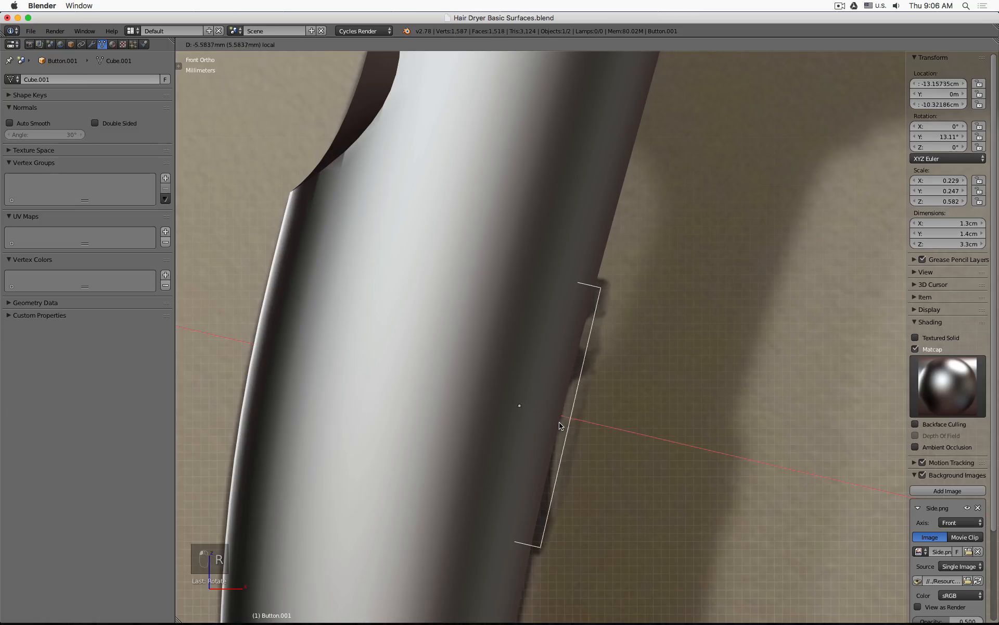
left_click(557, 425)
key("r")
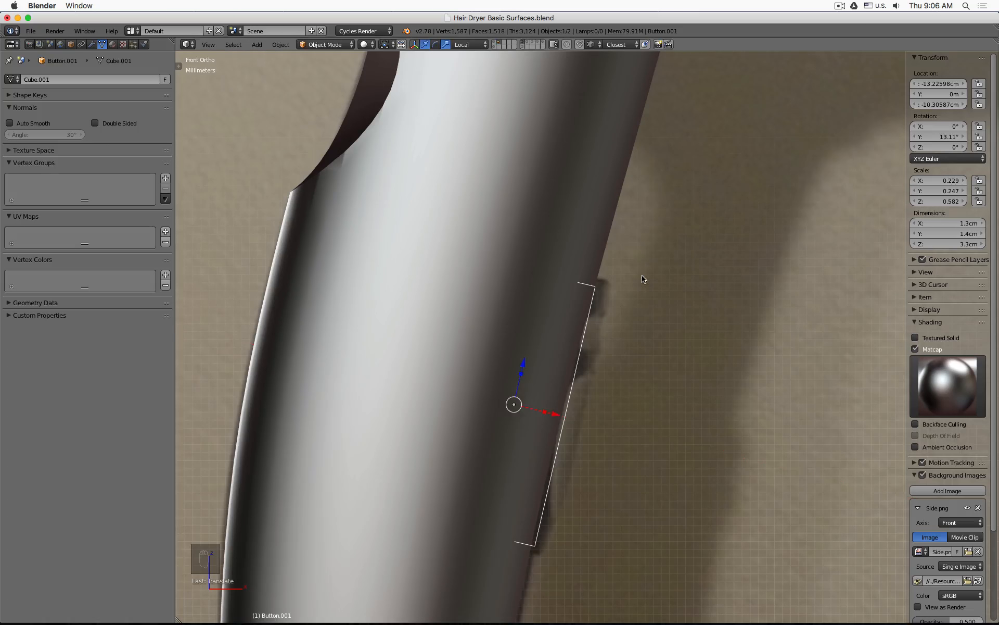
left_click(641, 260)
key("r")
left_click(635, 233)
left_click_drag(556, 416, 632, 417)
Step: Fill a face between the copied box's four outer vertices, on the side facing away from the handle
middle_click_drag(632, 417, 586, 392)
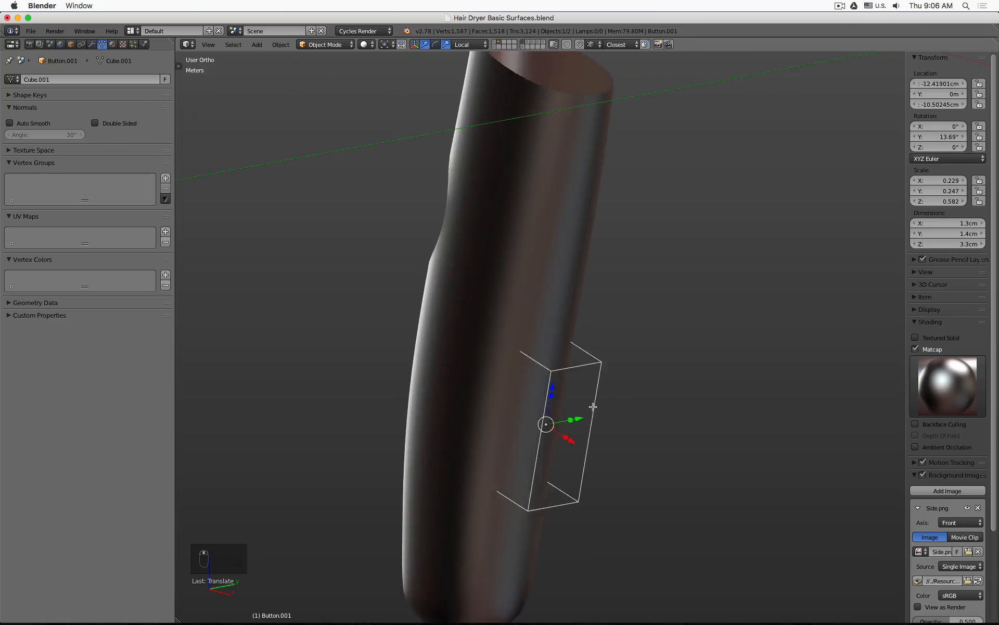
key("Tab")
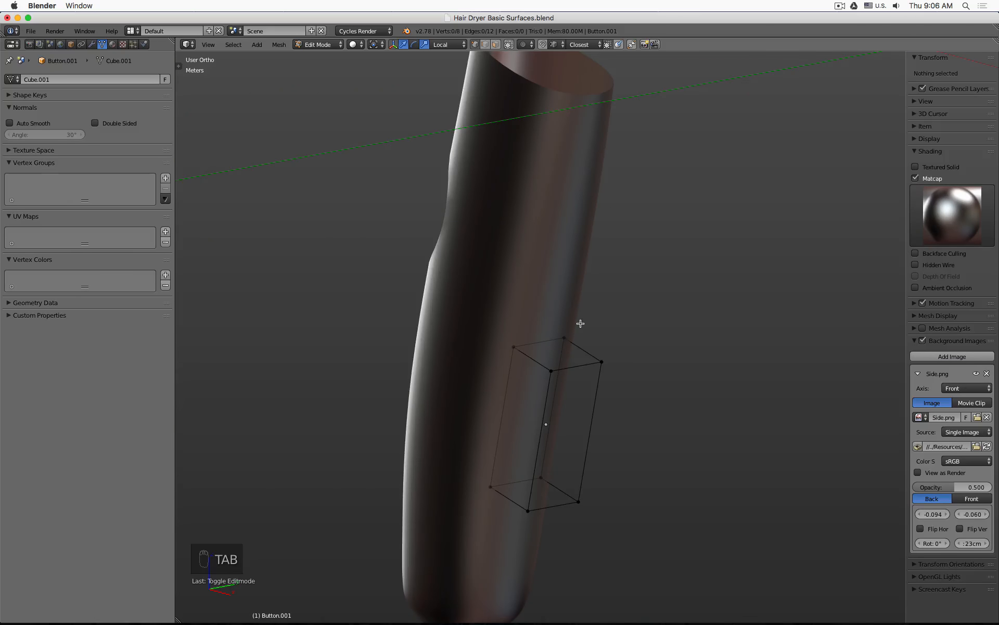
left_click(552, 369)
left_click(601, 362, "shift")
left_click(579, 500, "shift")
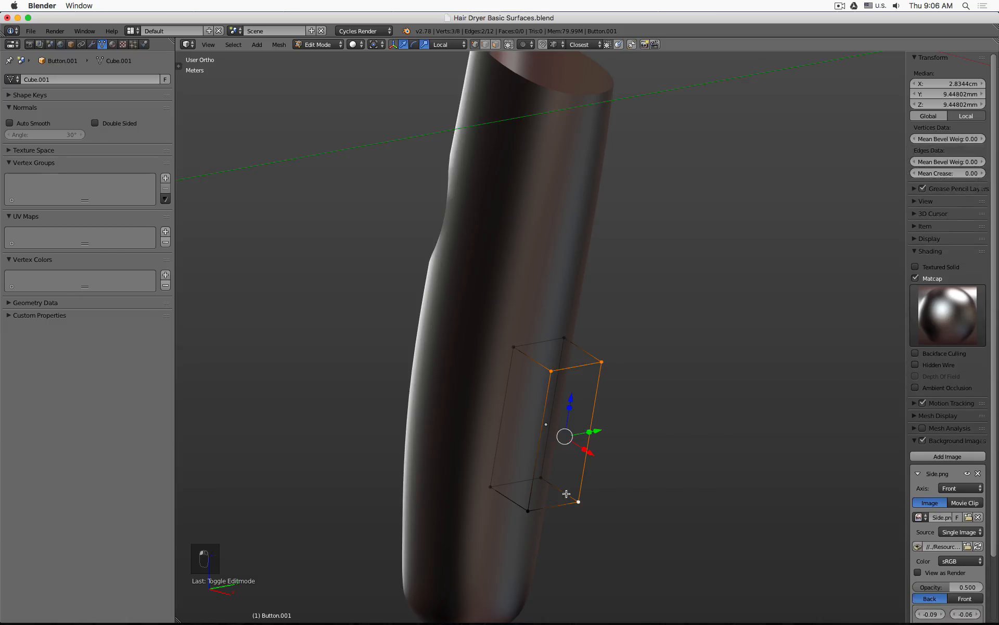
left_click(530, 509, "shift")
key("f")
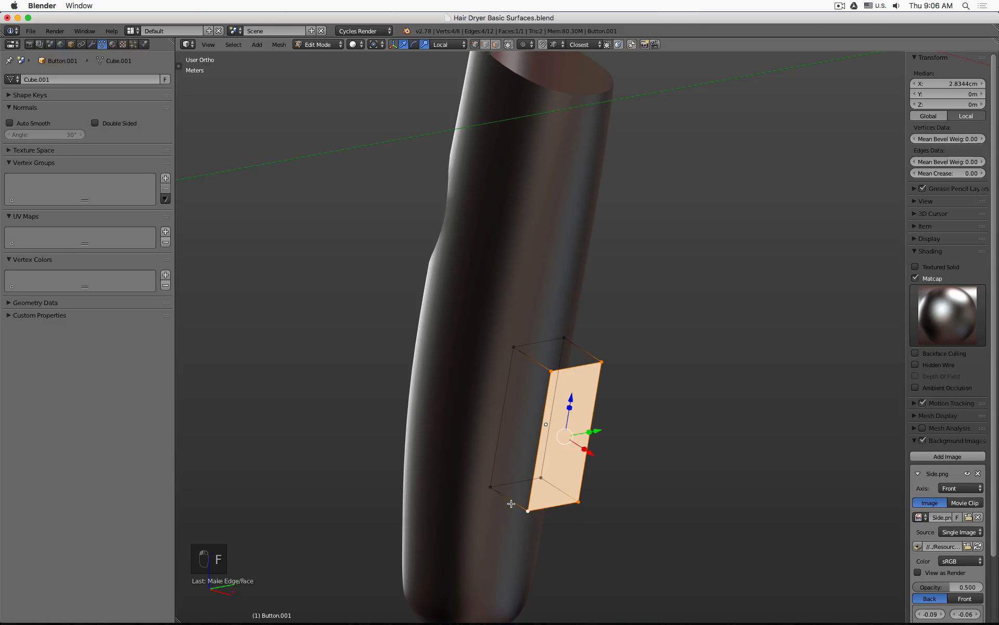
Step: Delete the box's four inner vertices so only the flat outer face is kept
left_click(486, 487)
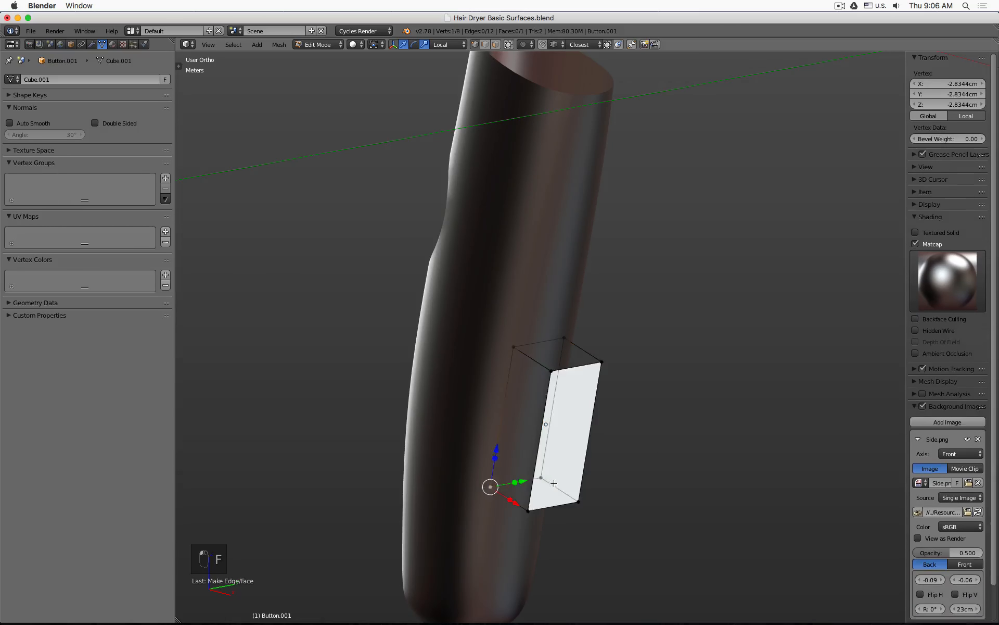
left_click(540, 476, "shift")
left_click(507, 347, "shift")
left_click(565, 337, "shift")
key("x")
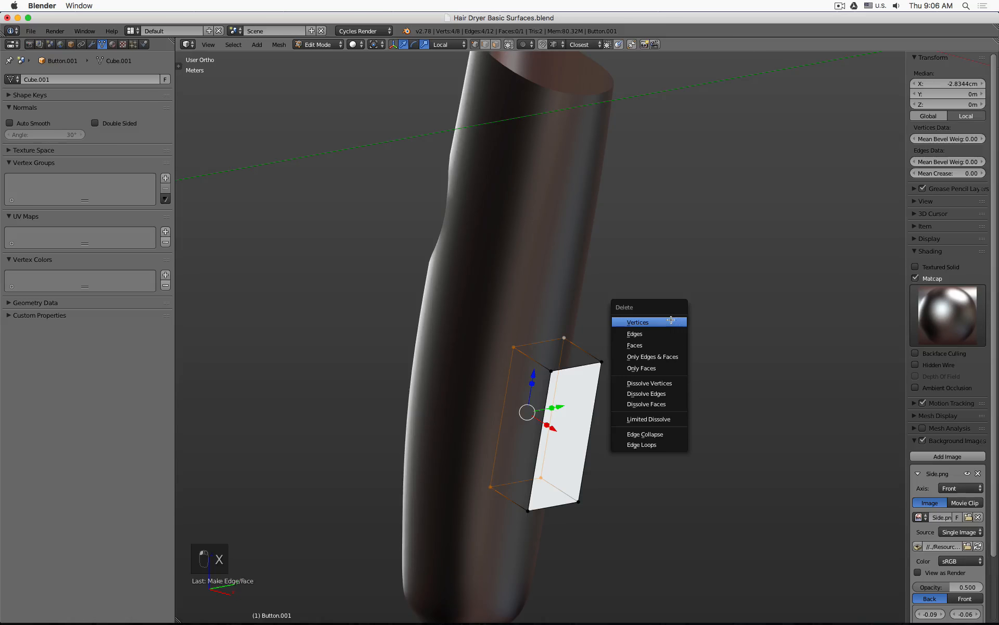
left_click(672, 320)
Step: Check the flat face in front view, then switch to Finder's IMG_3763.JPG preview to examine the switch's outline and return to Blender
key("z")
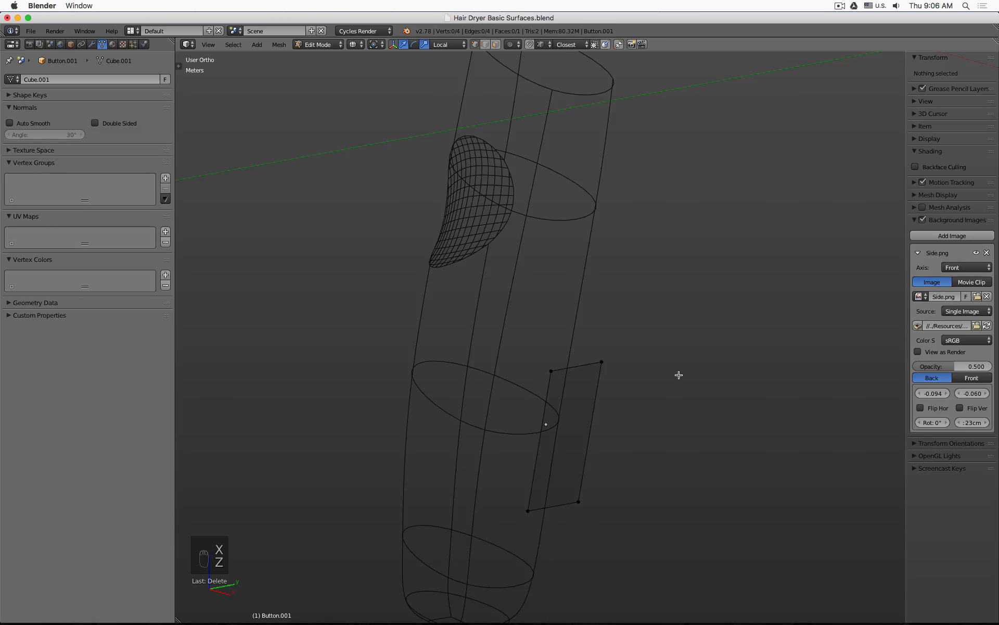
key("z")
key("KP_1")
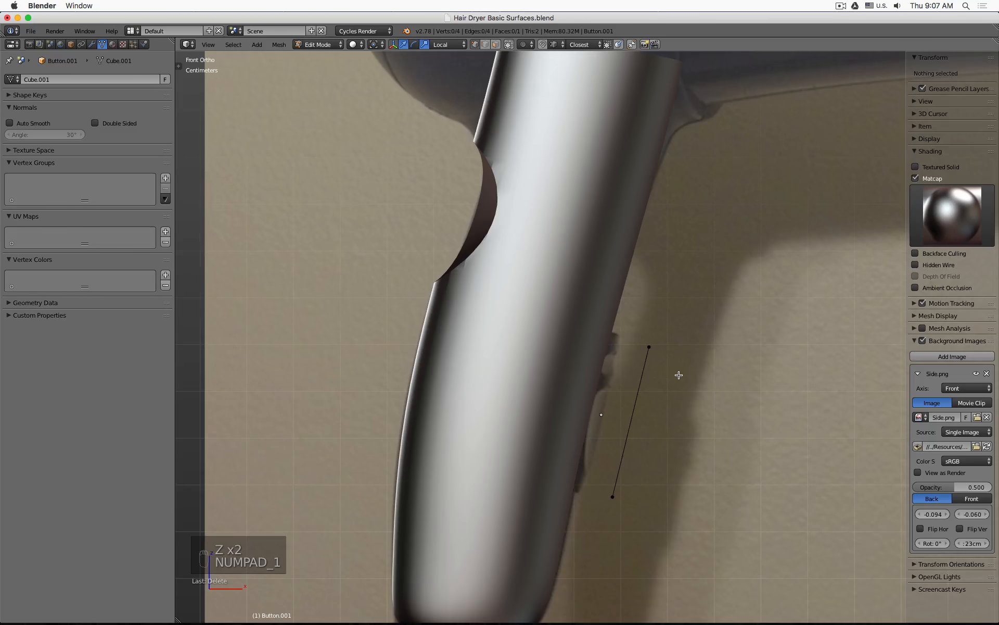
key("a")
key("a")
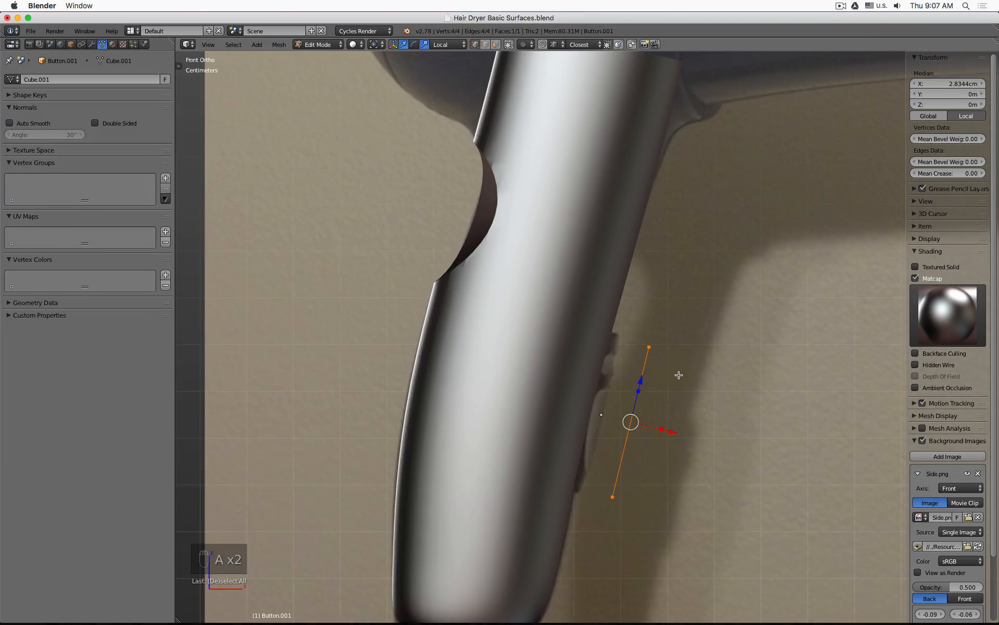
key("super+Tab")
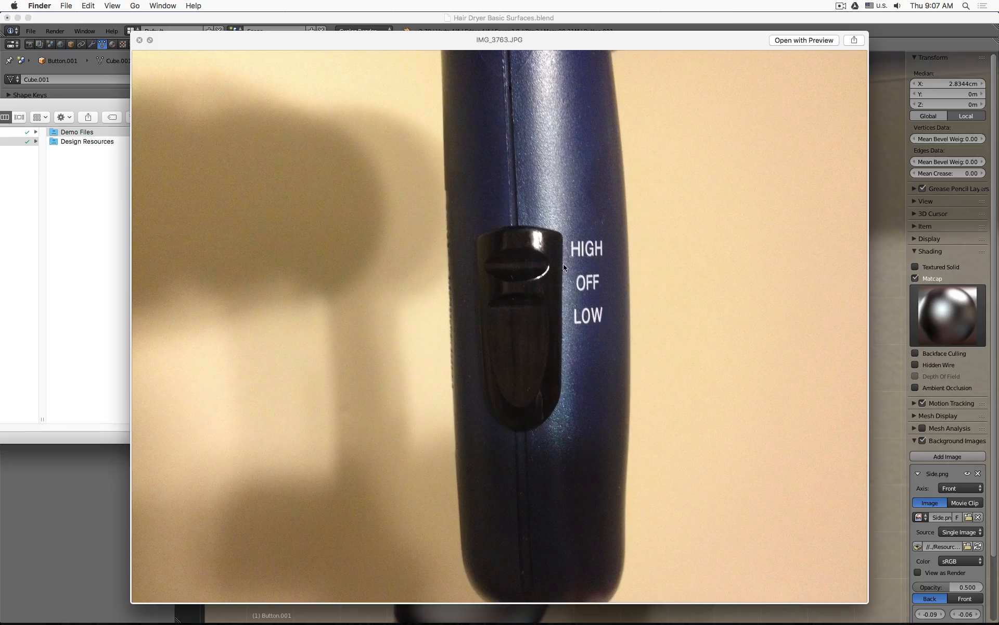
left_click(111, 511)
Step: Divide the button face with two evenly spaced loop cuts across its width and one centred loop cut along its length
middle_click_drag(649, 438, 556, 410)
key("ctrl+r")
scroll(557, 420, "up", 1)
left_click(558, 420)
right_click(557, 420)
key("ctrl+r")
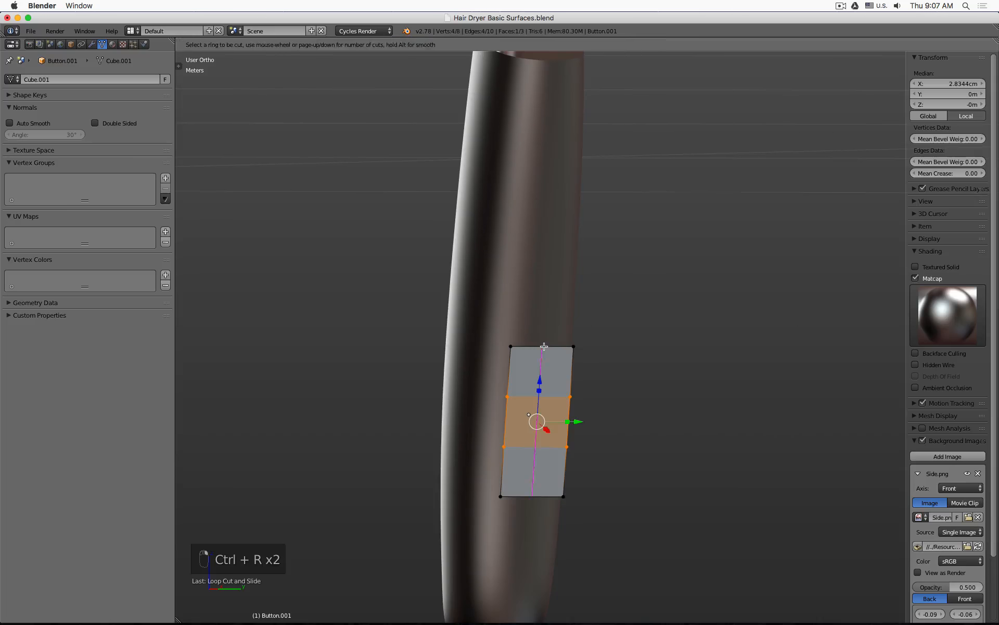
left_click(544, 346)
right_click(544, 347)
Step: Pull the face's bottom-centre vertex down into a point and add a Subdivision Surface modifier to the button
right_click(537, 515)
left_click_drag(534, 456, 534, 478)
left_click(91, 44)
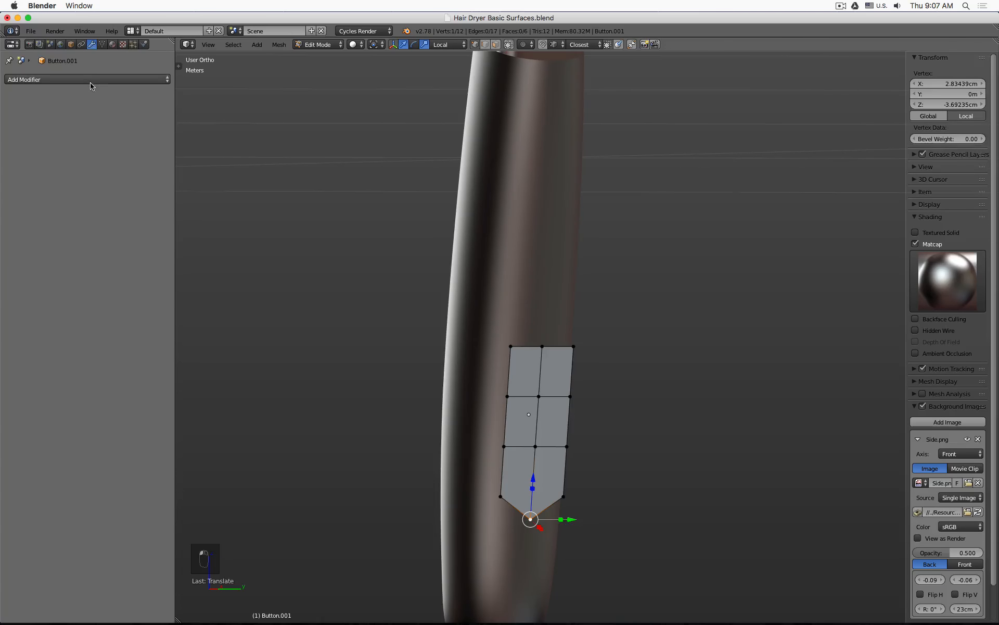
left_click(83, 79)
left_click(154, 251)
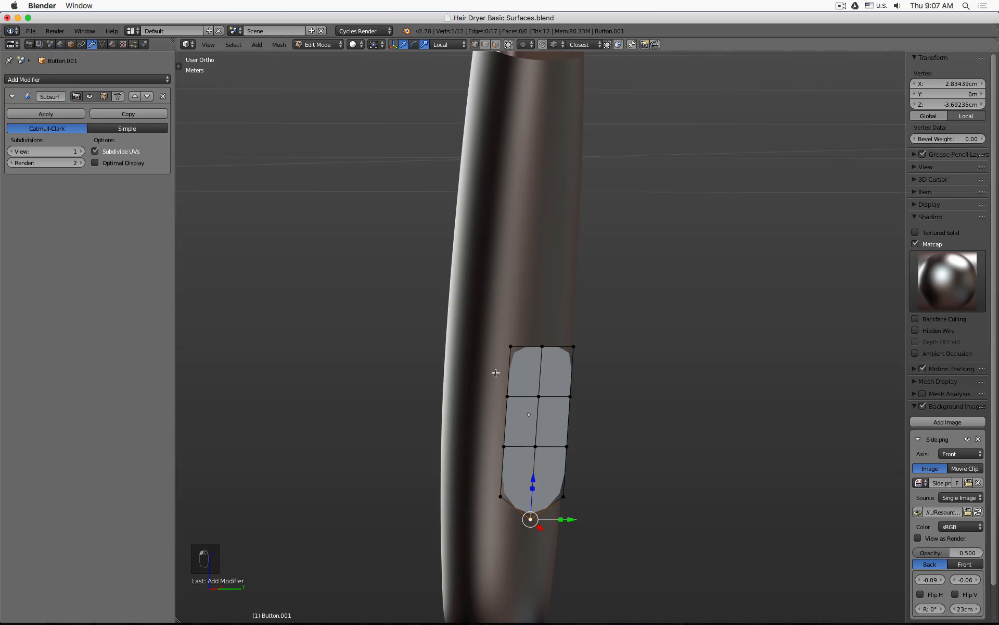
Step: Raise the top-centre vertex slightly and slide the upper crosswise edge loop close to the top edge to tighten the corners
right_click(541, 353)
left_click_drag(545, 305, 545, 299)
scroll(529, 396, "up", 3)
right_click(518, 416, "alt")
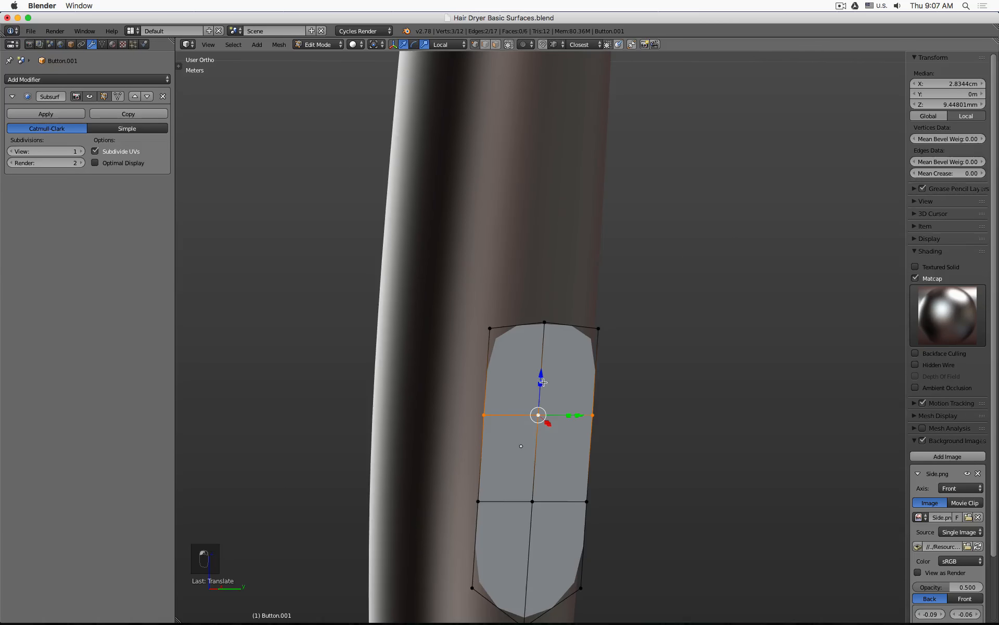
key("g")
key("g")
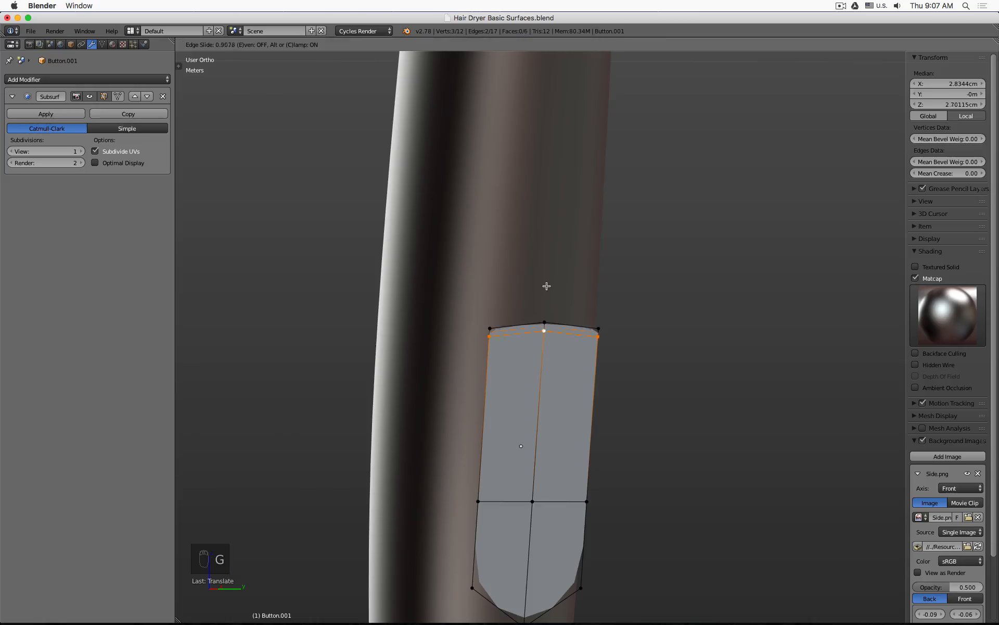
left_click(548, 255)
key("g")
key("z")
key("z")
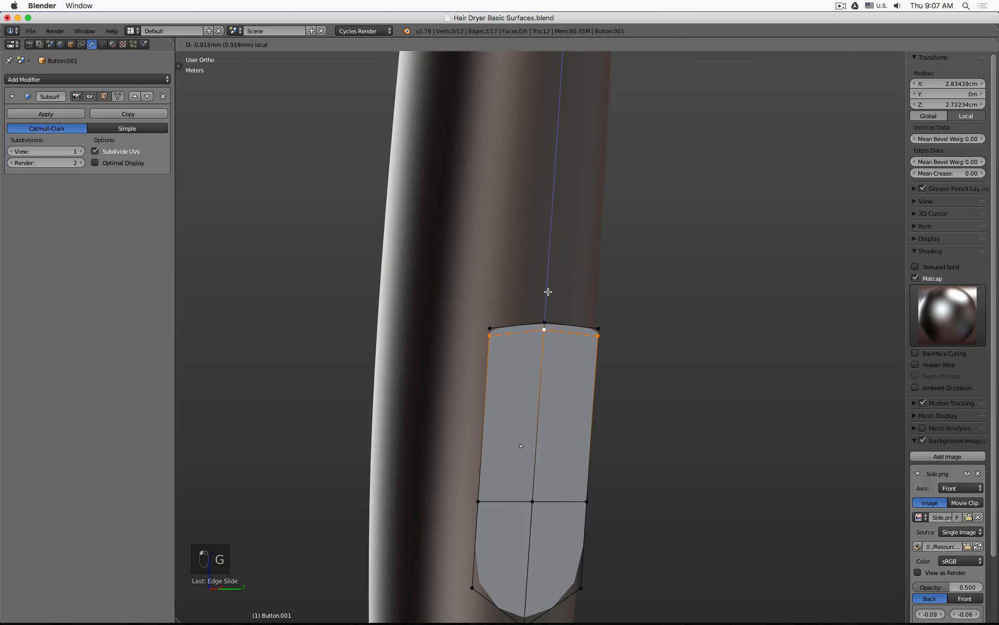
left_click(550, 301)
Step: Set the modifier's viewport subdivisions to 3 and leave Edit Mode
middle_click_drag(539, 445, 537, 315, "shift")
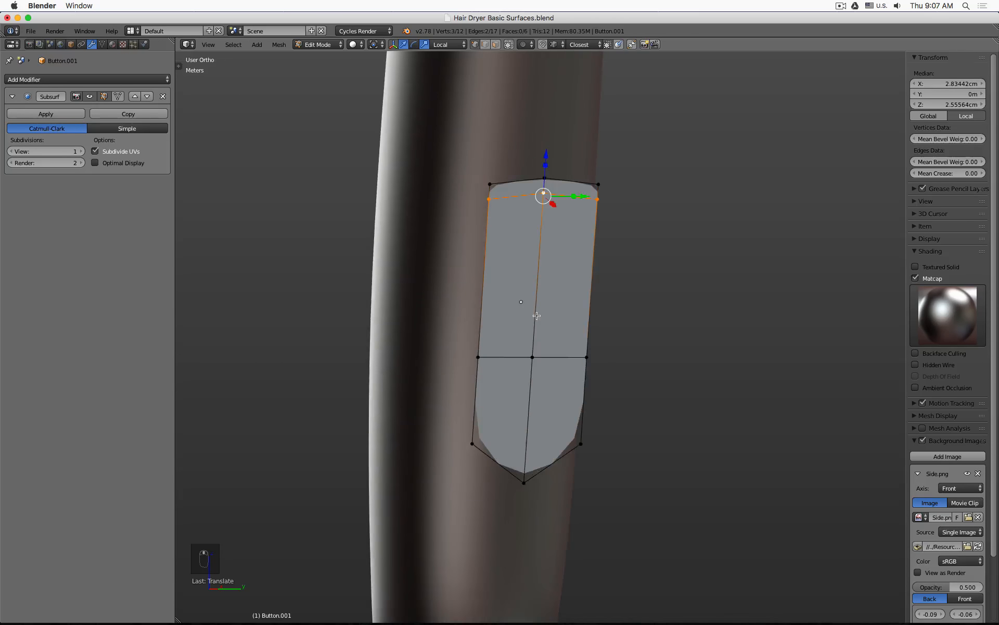
left_click(82, 152)
left_click(82, 152)
key("Tab")
scroll(558, 337, "down", 2)
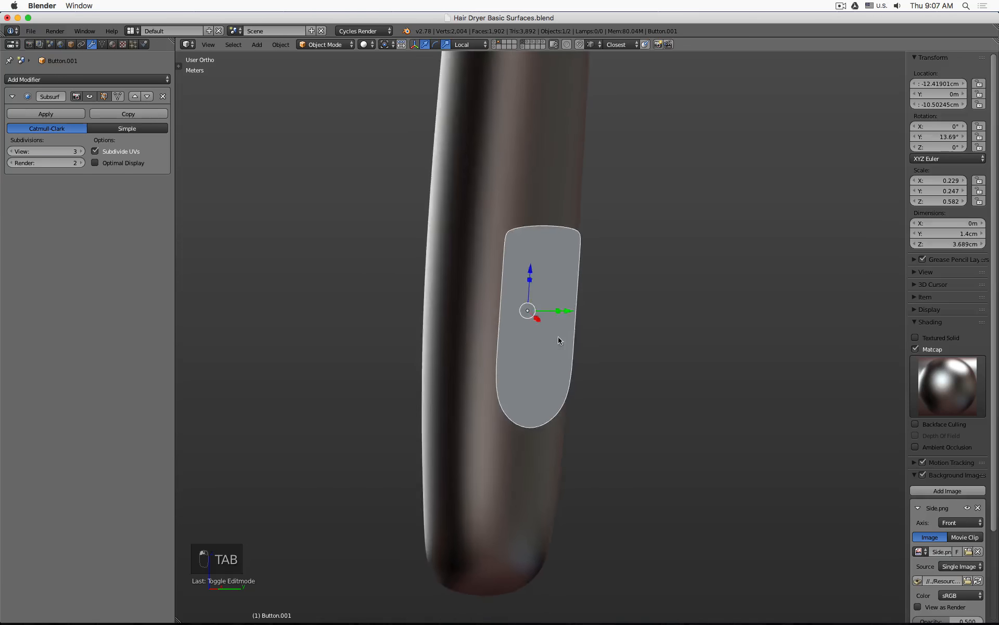
Step: Compare the button's outline with the switch in the IMG_3763.JPG preview by switching between Finder and Blender
middle_click_drag(558, 337, 544, 321)
key("super+Tab")
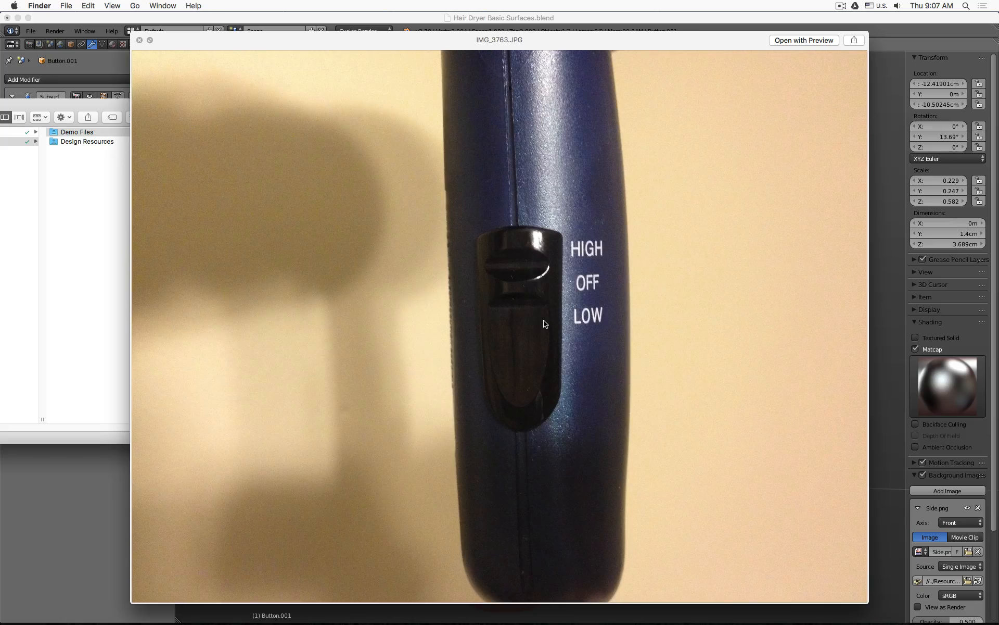
key("super+Tab")
key("super+Tab")
key("super+Tab")
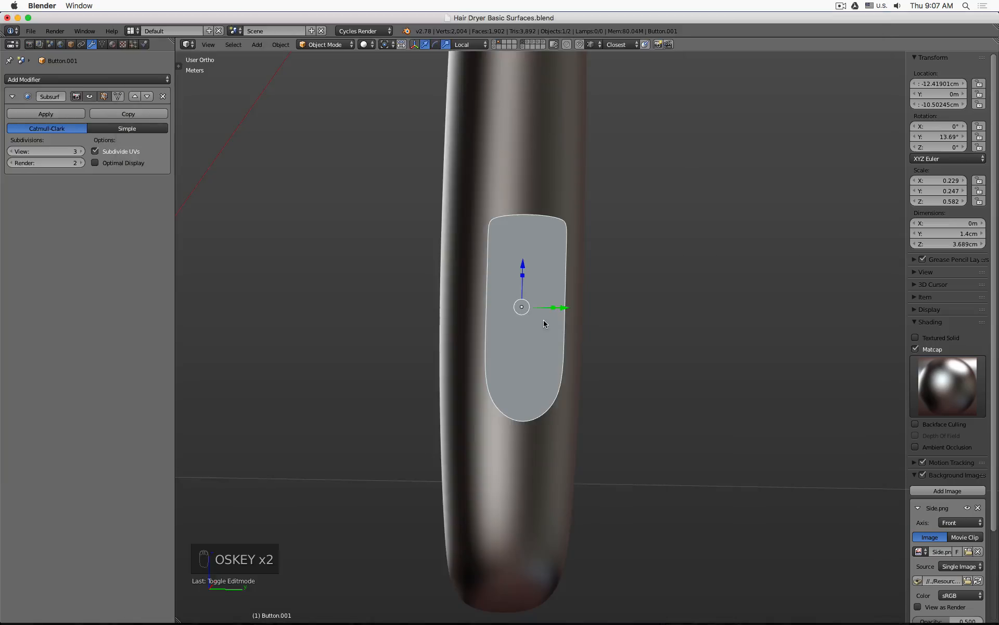
key("super+Tab")
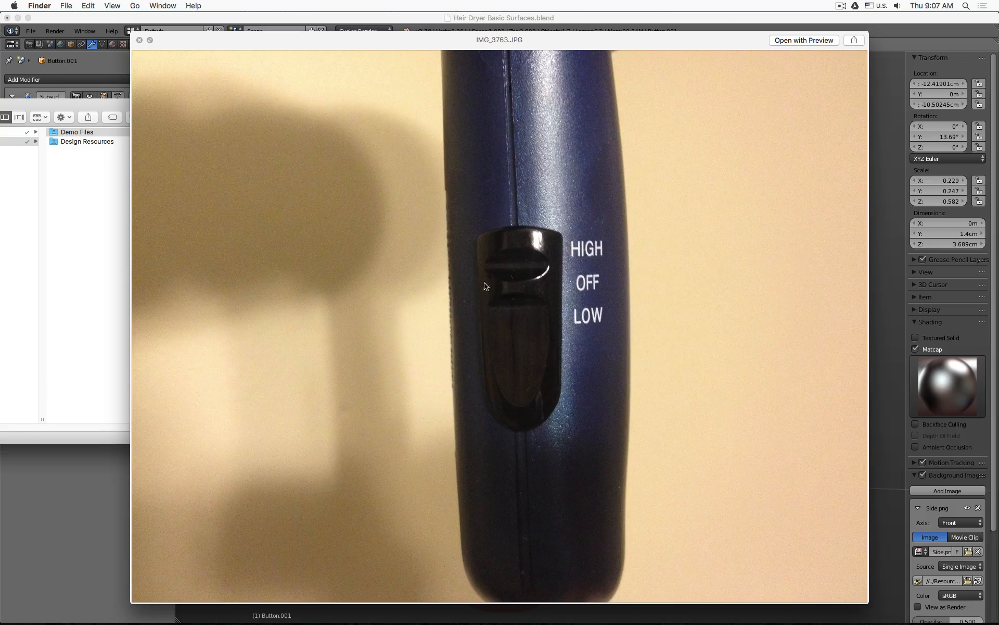
key("super+Tab")
Step: Scale the button face's two lower corner vertices inward to about 0.9 to taper the lower end
key("Tab")
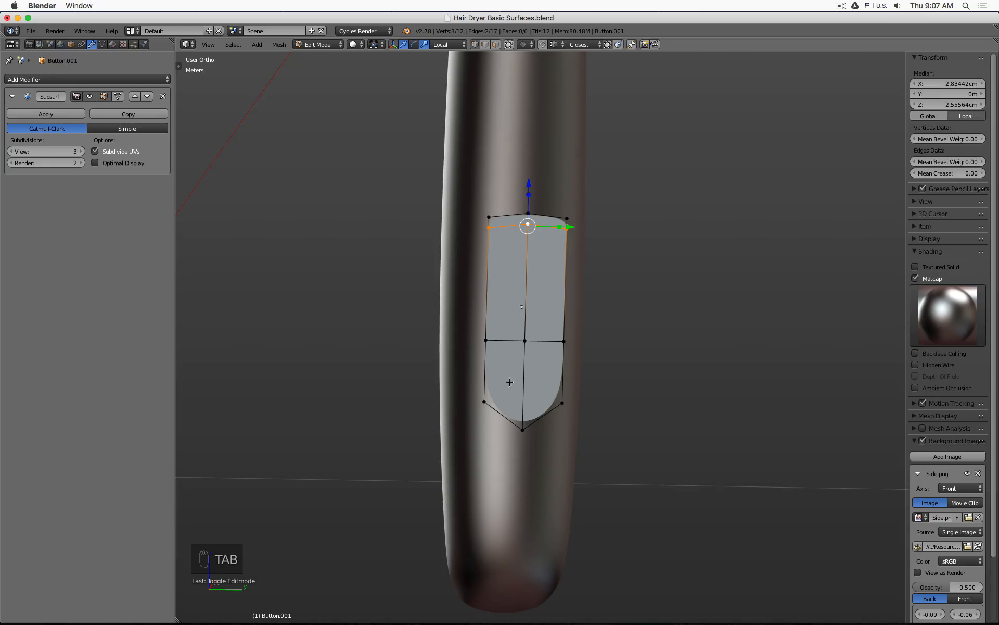
right_click(502, 407)
right_click(560, 407, "shift")
middle_click_drag(560, 408, 557, 382)
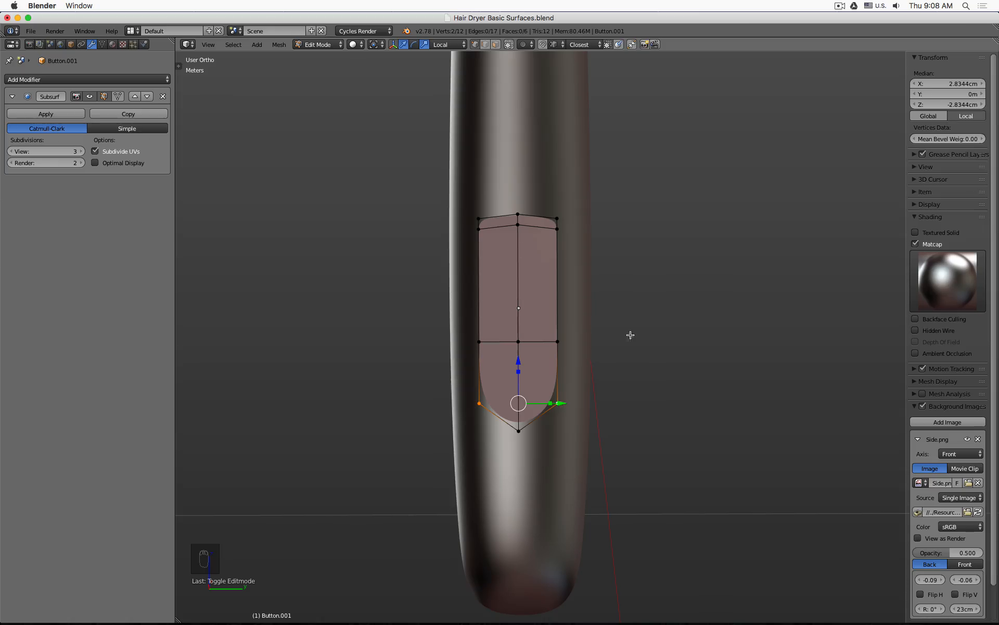
key("s")
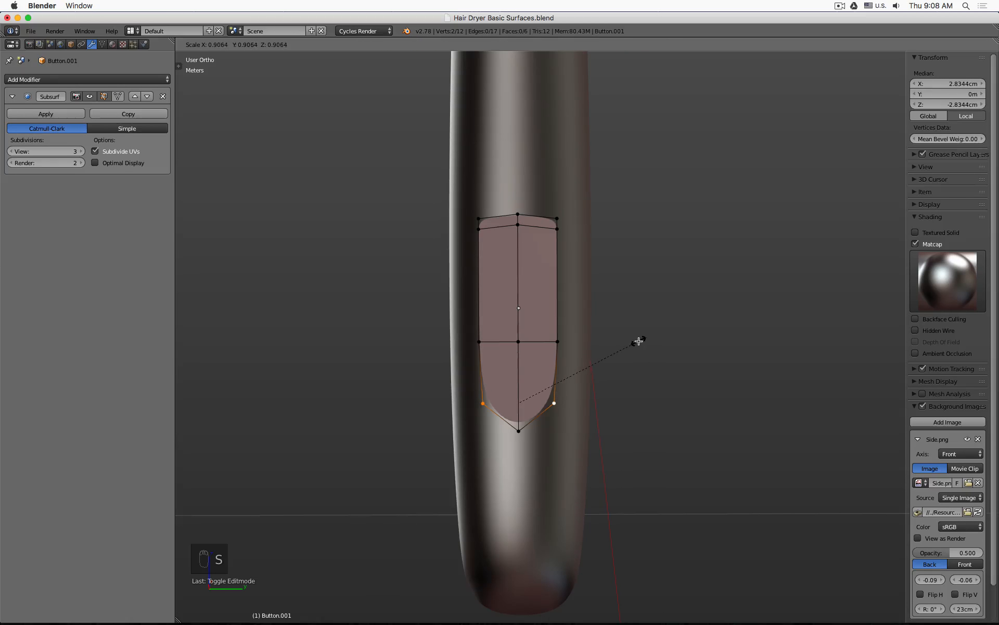
left_click(633, 342)
Step: Slide the lower crosswise edge loop all the way down to the button's pointed bottom edge
right_click(557, 341)
right_click(487, 342, "alt")
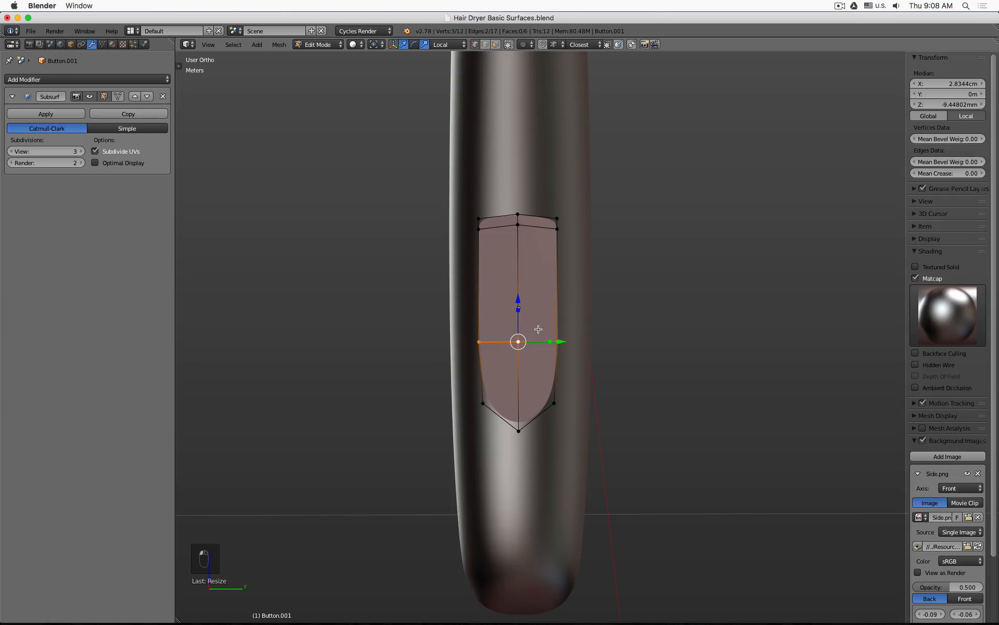
key("g")
key("g")
left_click(554, 524)
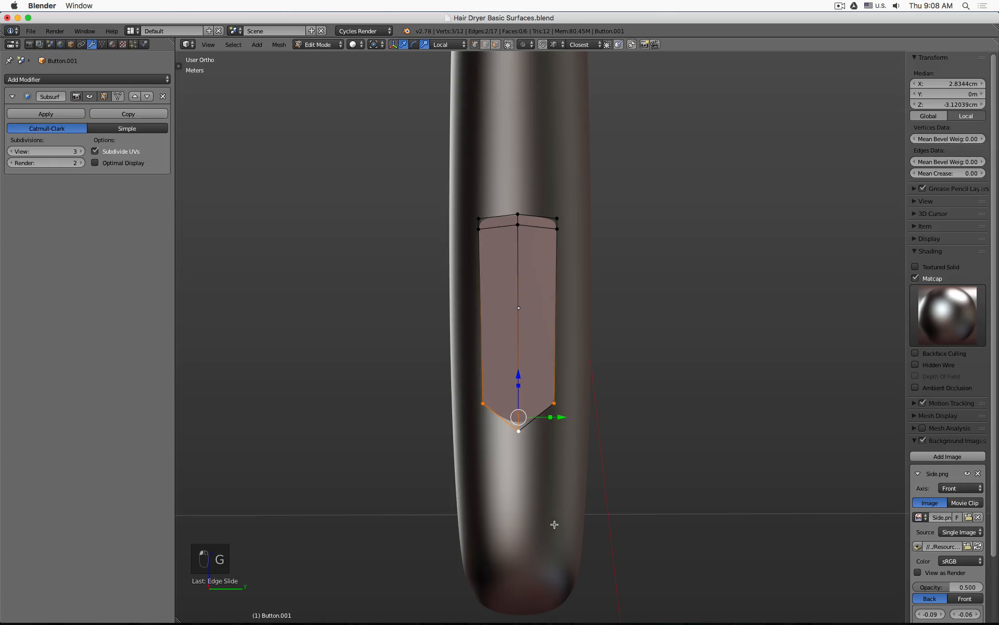
Step: Slide the crosswise edge loop back up to a short distance above the button's tapered lower corners and leave Edit Mode
key("g")
key("g")
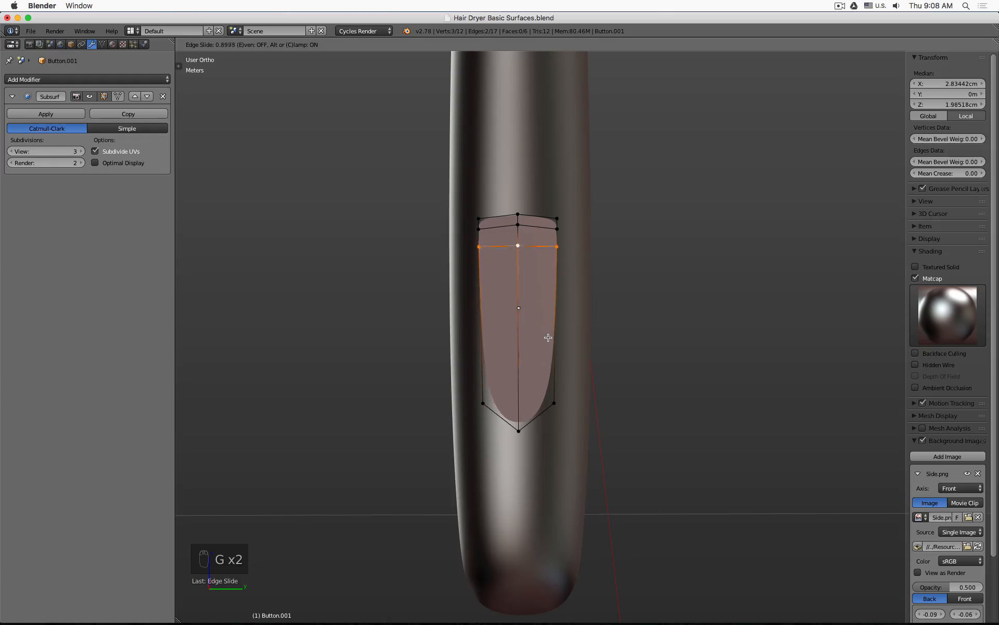
left_click(550, 404)
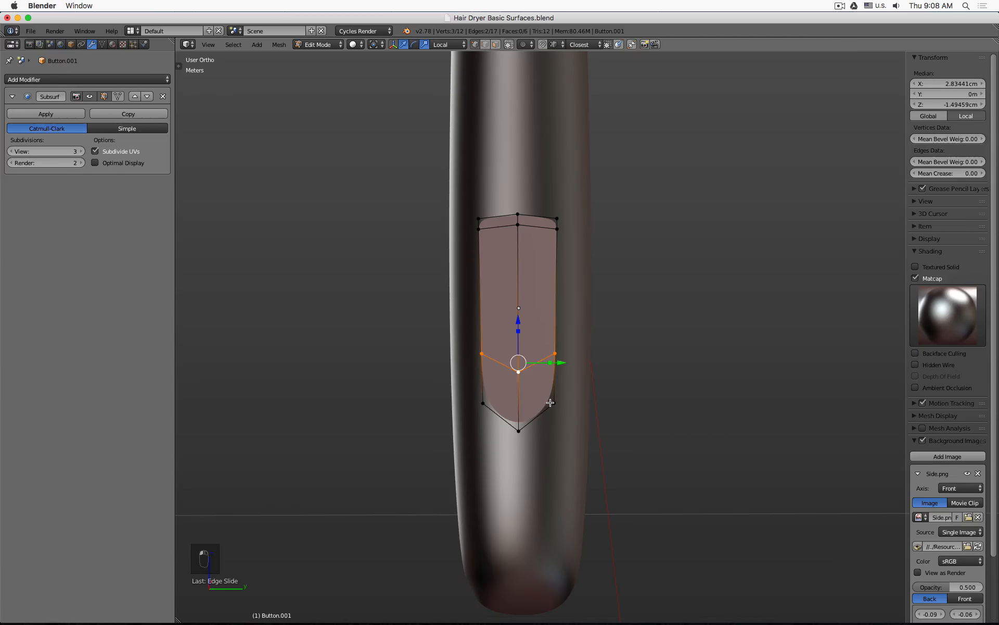
right_click(553, 402)
right_click(569, 243, "shift")
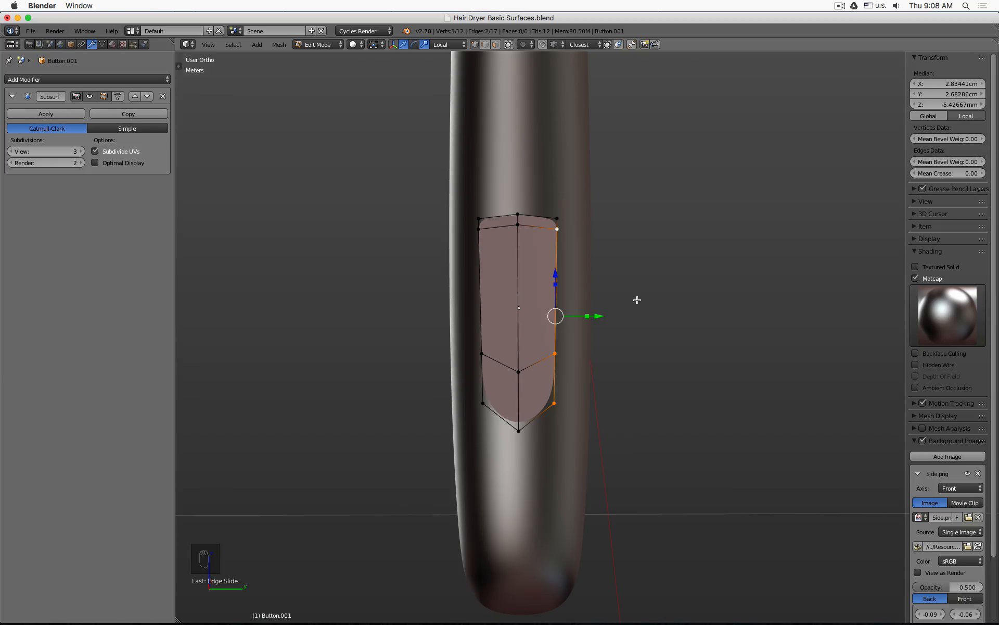
key("Tab")
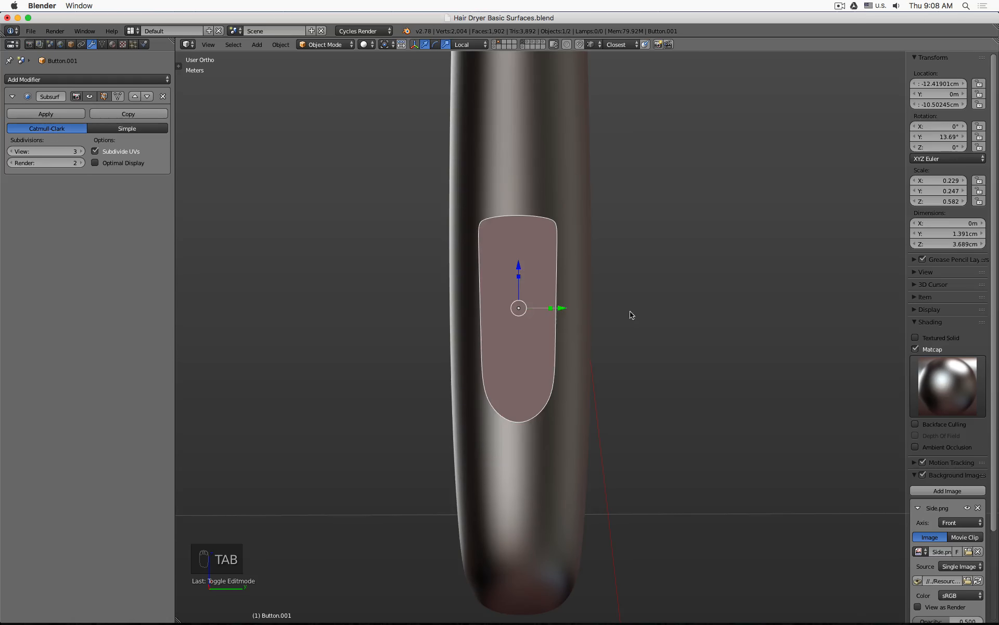
Step: Check the switch in the IMG_3763.JPG preview and extrude the whole button face outward from the handle to about 7 mm thick
middle_click_drag(631, 313, 705, 328)
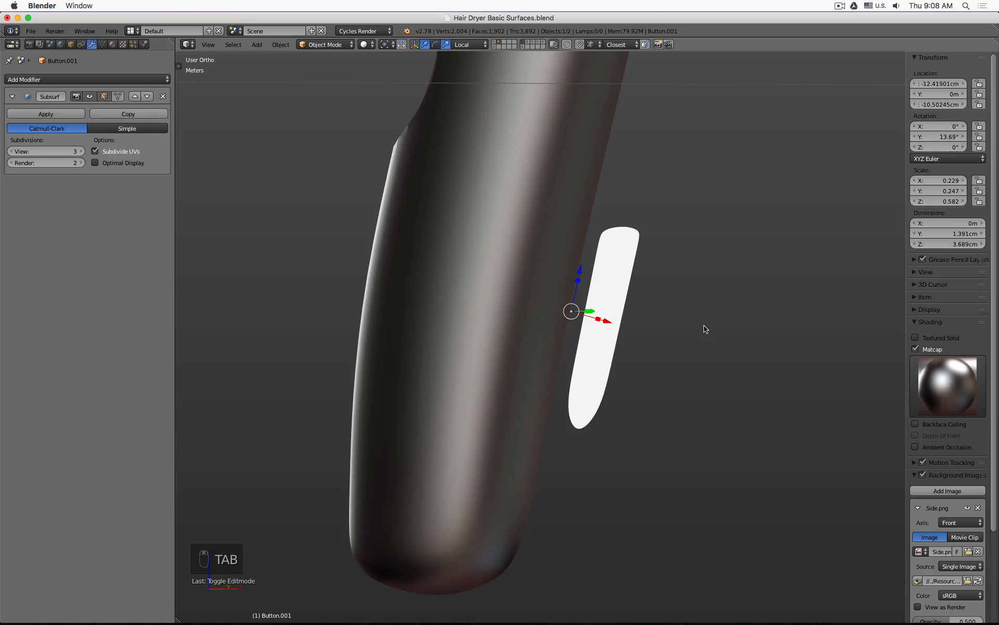
key("KP_1")
key("super+Tab")
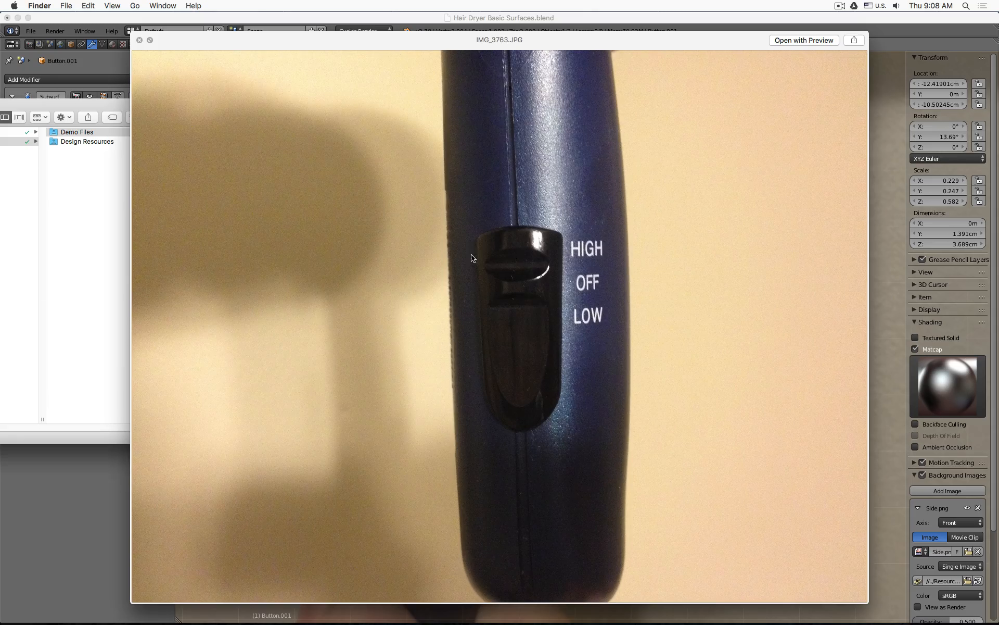
left_click(108, 496)
key("Tab")
middle_click_drag(614, 352, 568, 358)
key("a")
key("a")
key("a")
key("a")
key("e")
right_click(627, 358)
key("e")
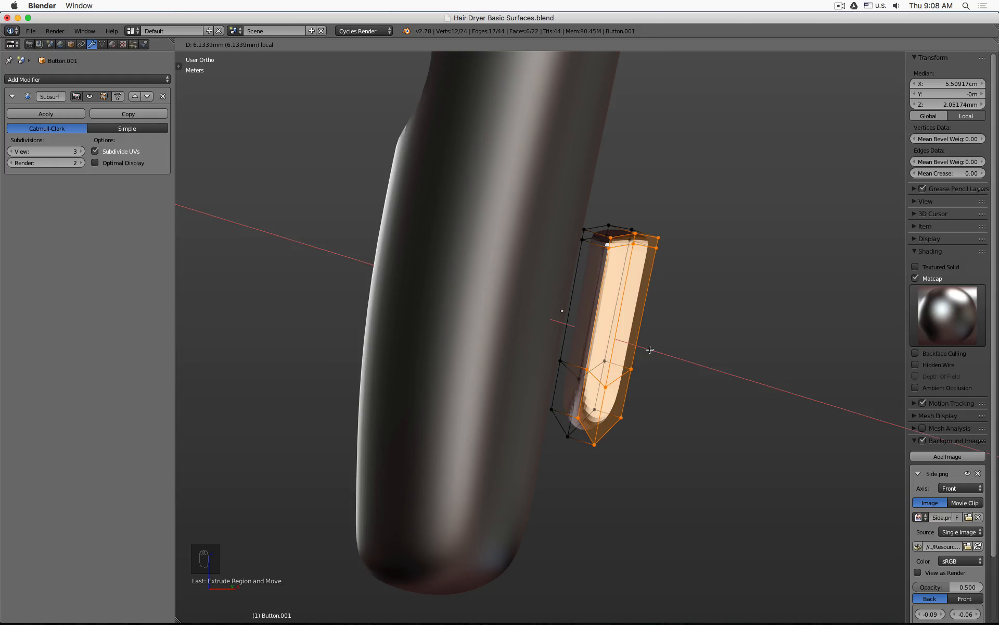
left_click(654, 349)
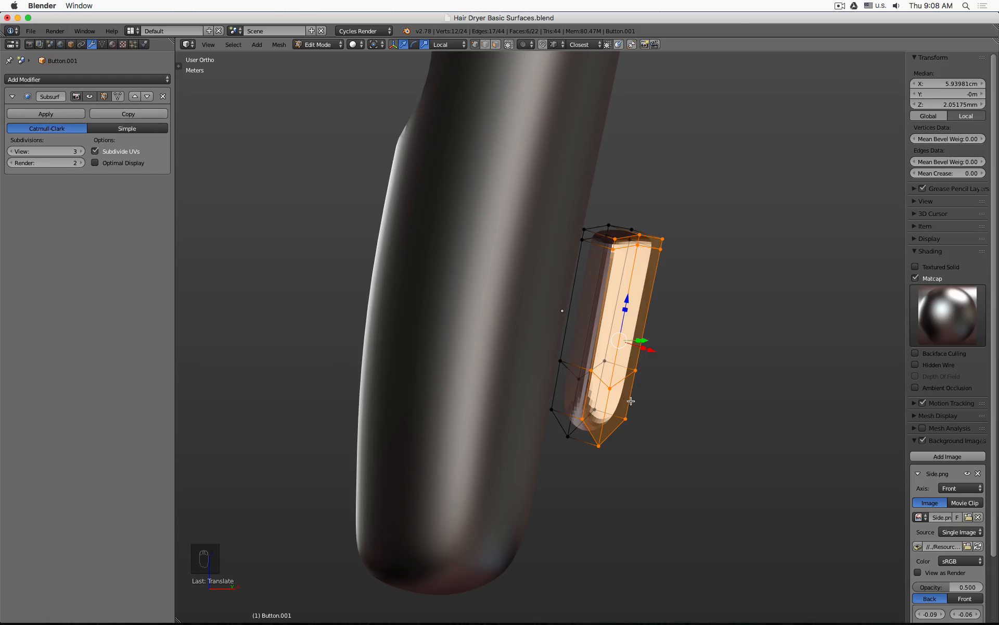
key("Tab")
Step: Move the four centre vertices of the button's front face outward along local X to crown it, about 9 mm deep overall
middle_click_drag(692, 420, 640, 277)
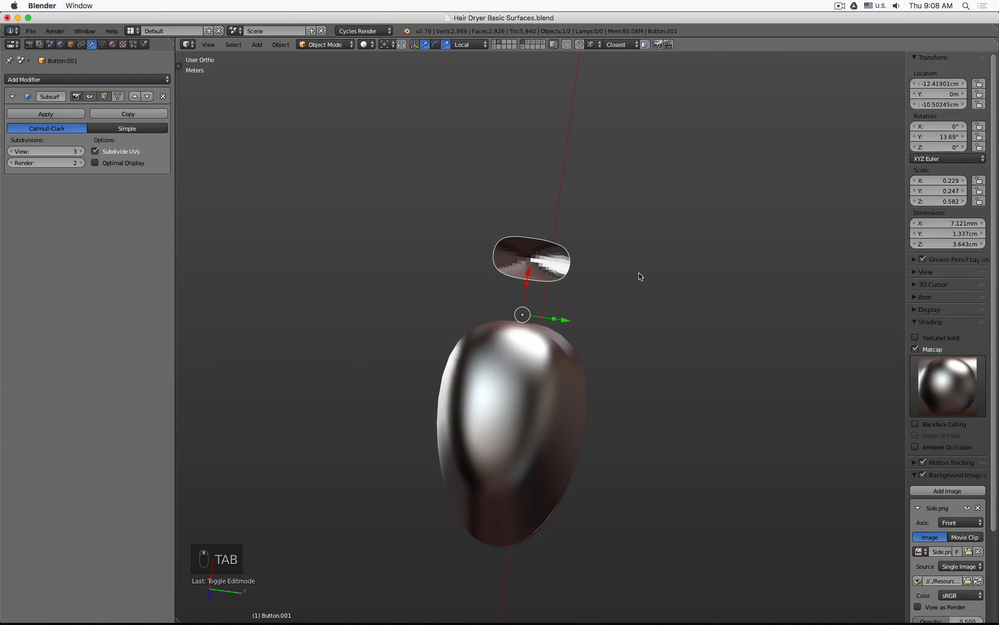
scroll(542, 227, "up", 6)
key("Tab")
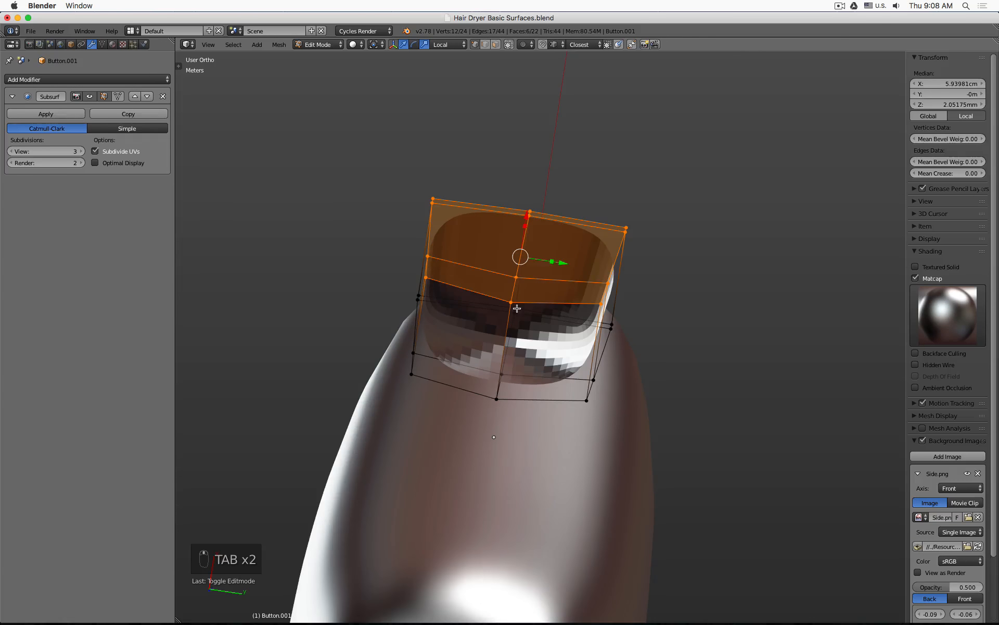
middle_click_drag(517, 308, 515, 345)
right_click(513, 346)
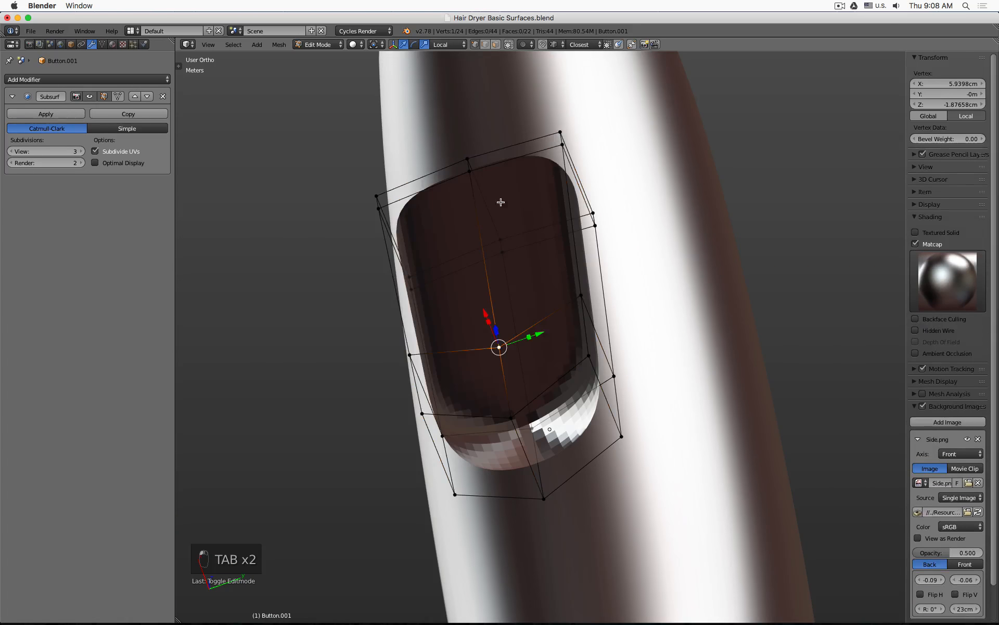
right_click(469, 172, "shift")
right_click(468, 160, "shift")
right_click(511, 416, "shift")
middle_click_drag(507, 397, 462, 353)
key("g")
key("x")
key("x")
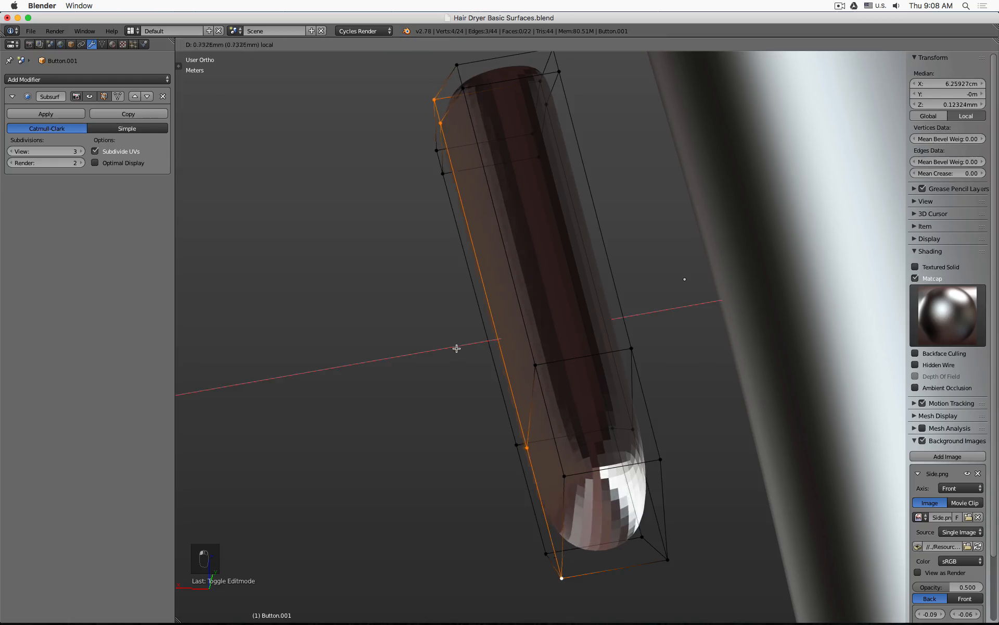
left_click(421, 355)
key("Tab")
Step: Apply Shade Smooth to the button and change the viewport matcap to the red clay one
middle_click_drag(417, 355, 506, 422)
key("space")
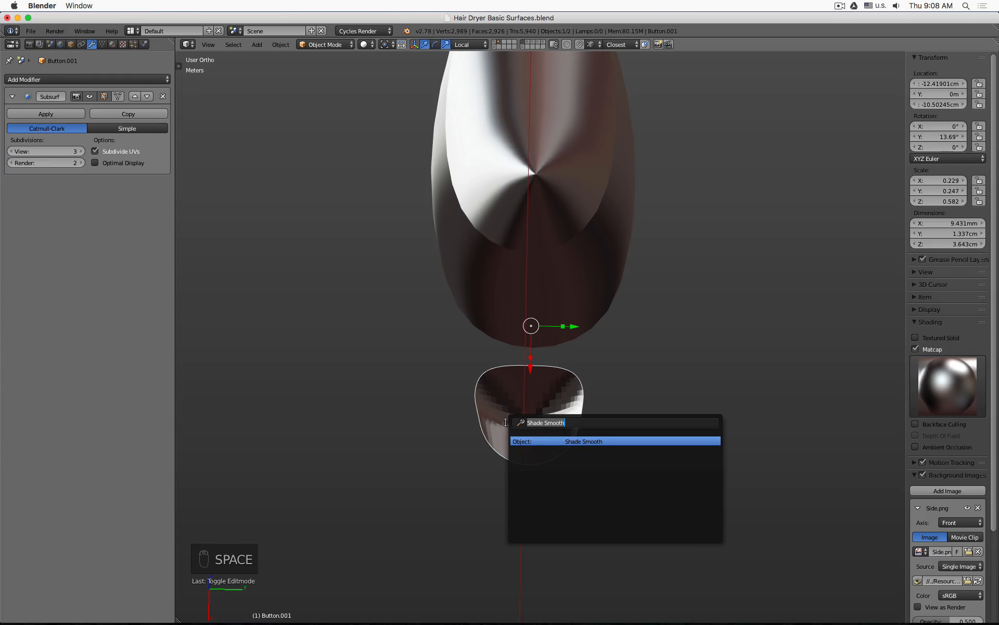
key("Return")
middle_click_drag(642, 495, 918, 365)
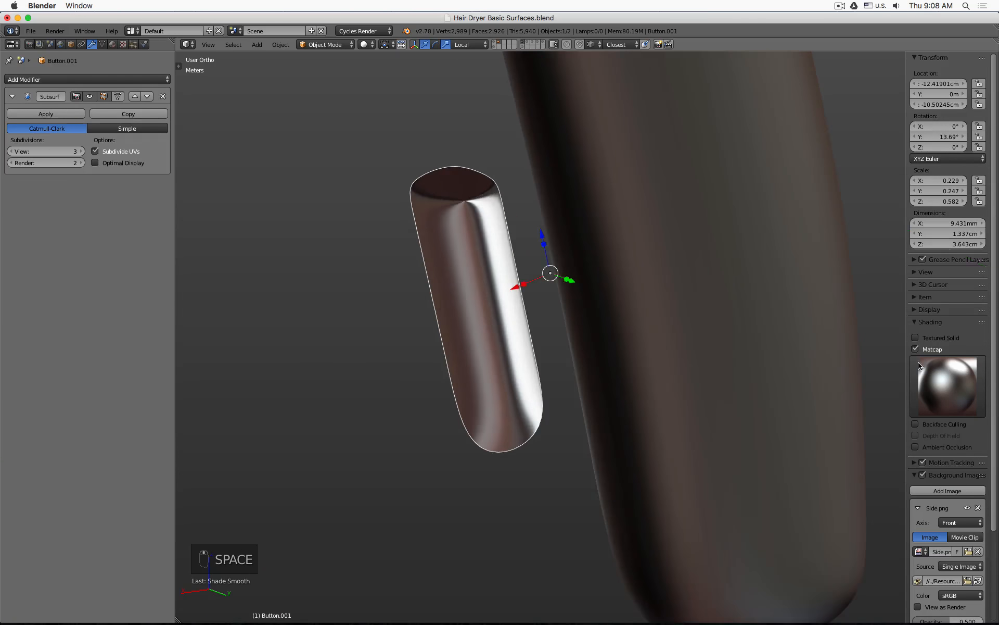
left_click(918, 364)
left_click(801, 439)
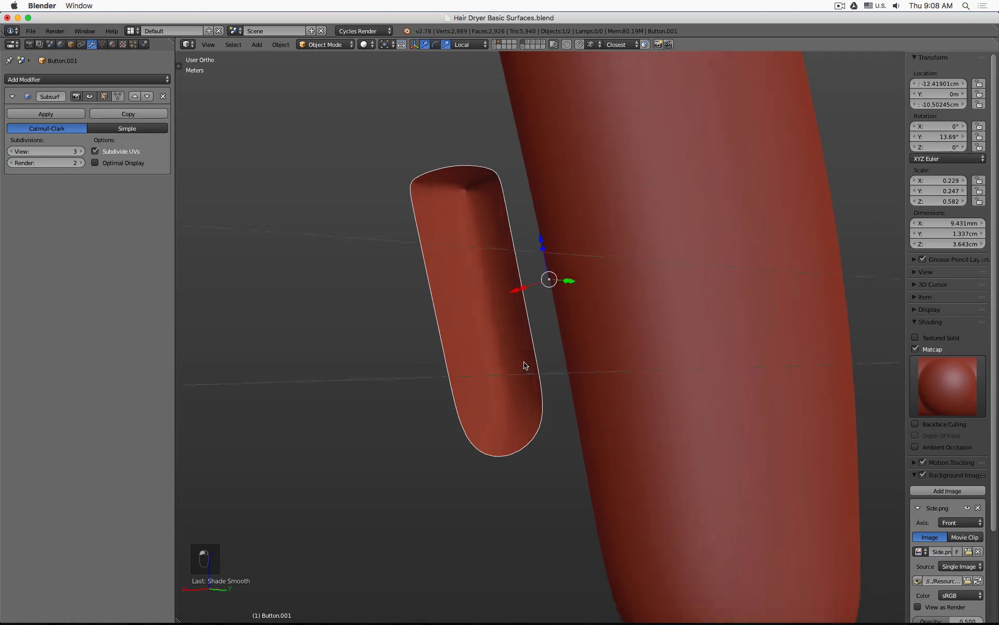
Step: Recalculate the normals of the whole button mesh, with the matcap switched off during the edit and back on after it
middle_click_drag(524, 362, 609, 274)
left_click(916, 349)
mouse_move(620, 358)
middle_mouse_down()
mouse_move(630, 329)
mouse_move(600, 359)
middle_mouse_up()
key("Tab")
key("a")
key("a")
key("a")
key("a")
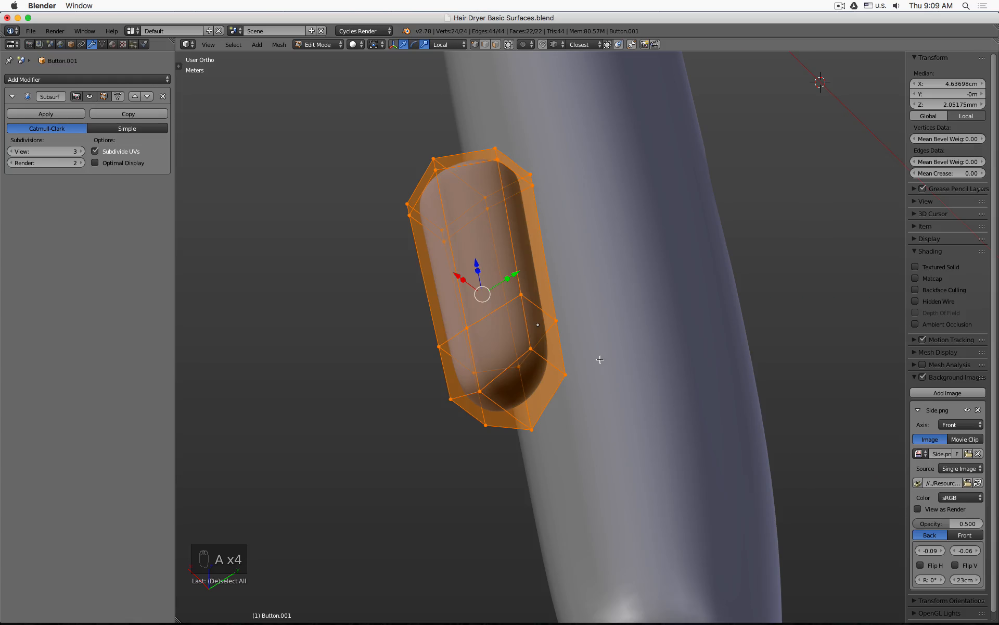
key("ctrl+n")
key("Tab")
left_click(916, 349)
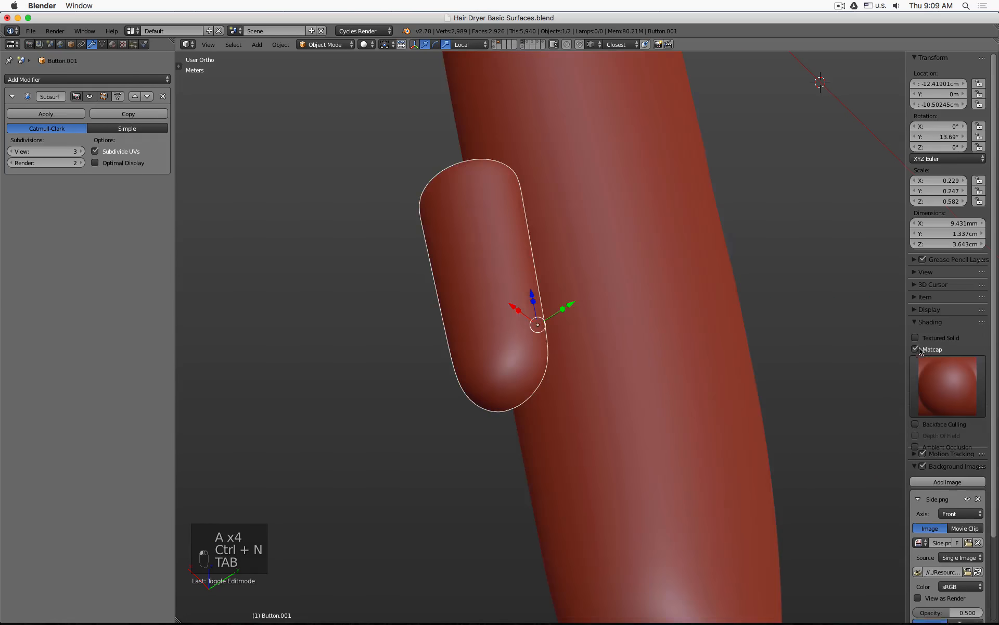
Step: Add an edge loop around the button's sides close to its back edge and compare the shape with the switch in IMG_3763.JPG
middle_click_drag(698, 239, 861, 308)
key("Tab")
middle_click_drag(731, 235, 707, 235)
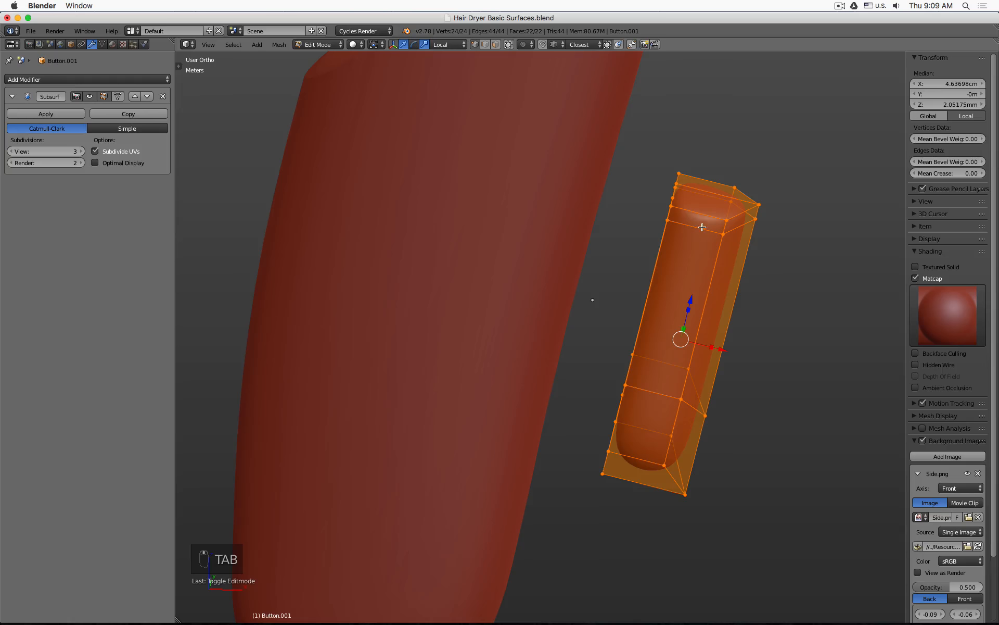
key("ctrl+r")
left_click(700, 225)
left_click(684, 214)
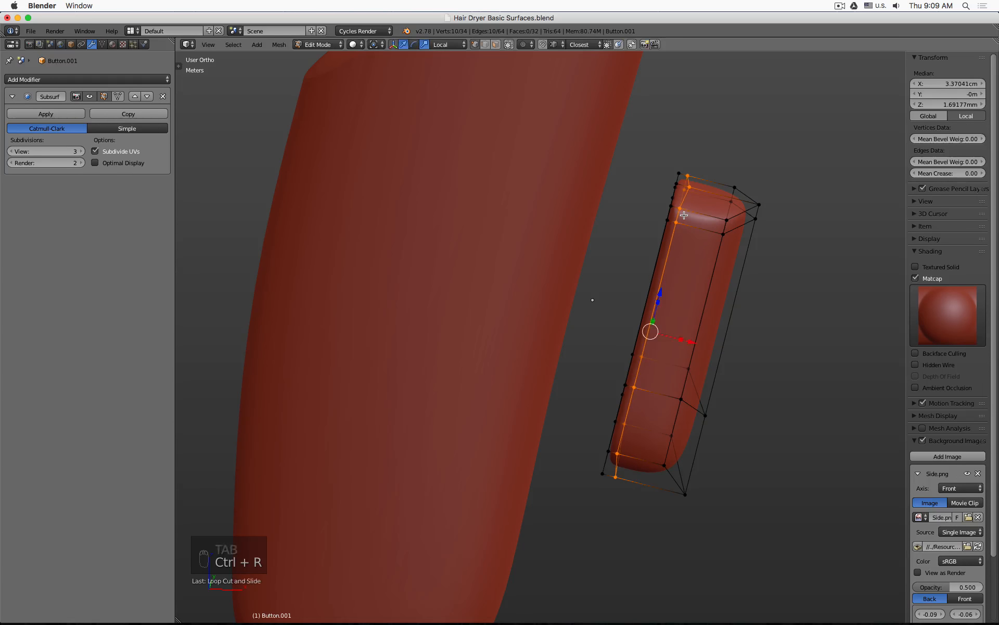
key("Tab")
middle_click_drag(755, 368, 754, 320)
key("super+Tab")
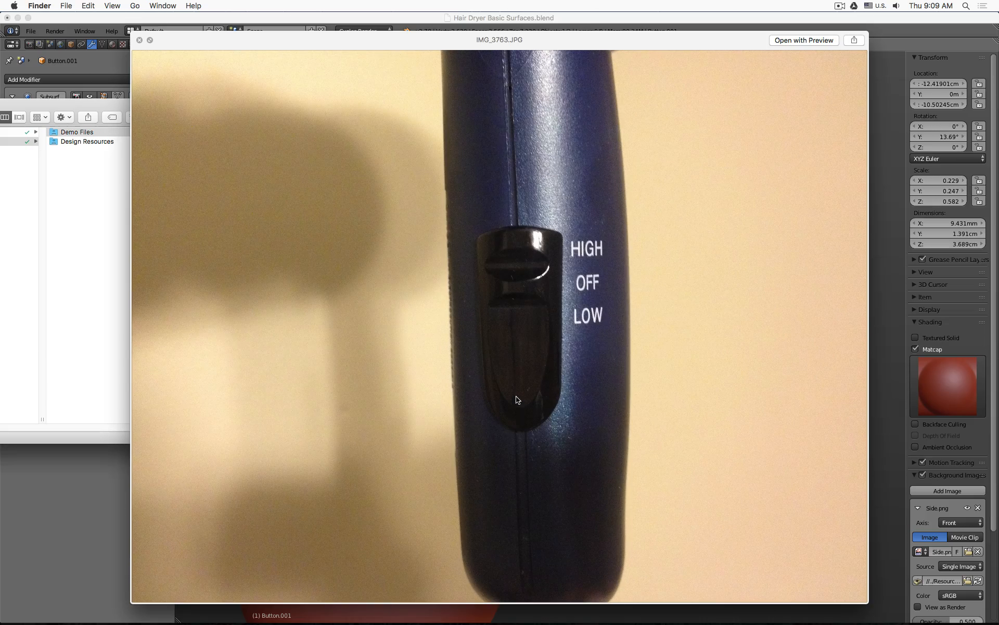
key("super+Tab")
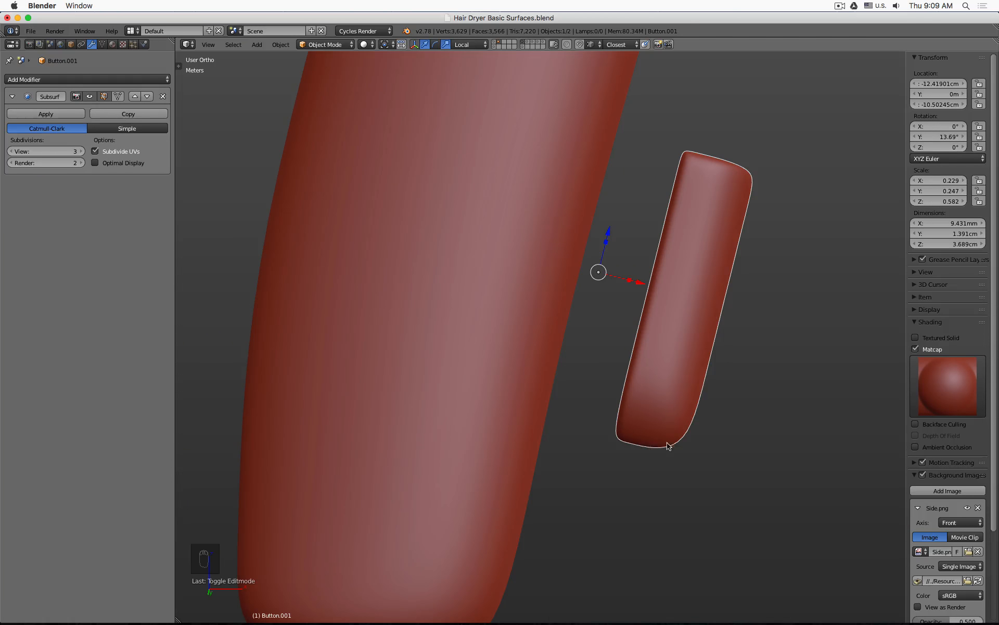
Step: In front view, move all the button's back vertices, including the new loop, toward its front to thin it to about 6 mm
key("Tab")
middle_click_drag(709, 389, 703, 393)
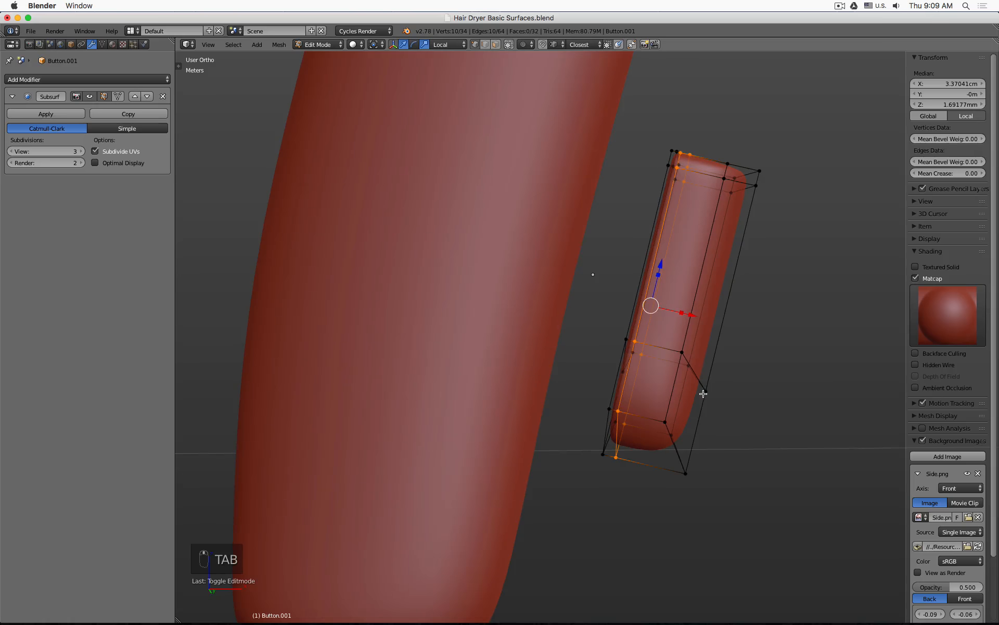
key("KP_1")
key("a")
key("a")
key("b")
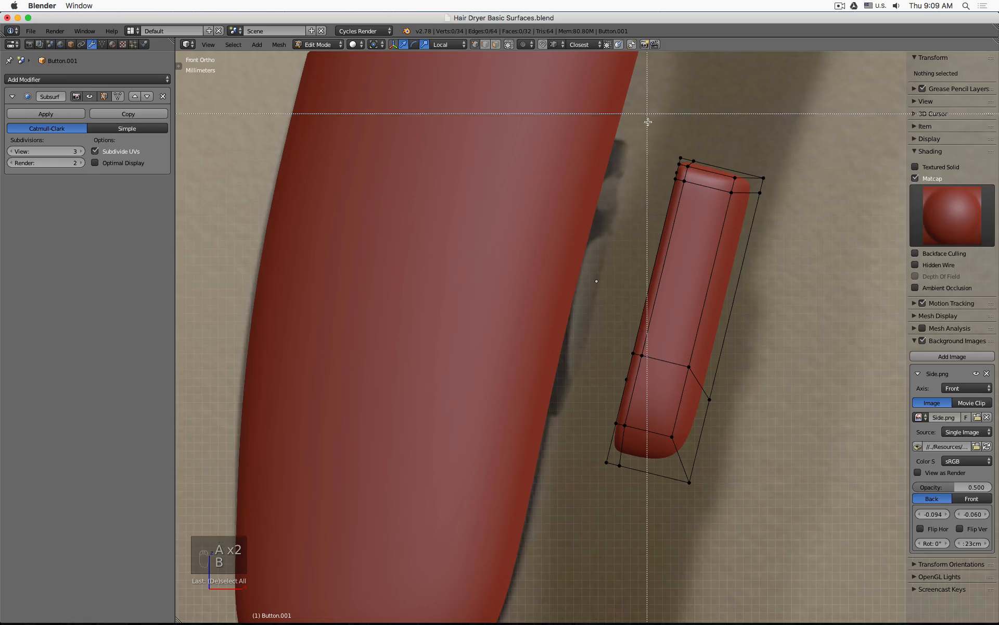
left_click_drag(632, 111, 712, 205)
key("z")
key("b")
left_click_drag(608, 306, 655, 395)
key("b")
left_click_drag(587, 395, 646, 476)
key("z")
left_click_drag(696, 324, 701, 502)
Step: Raise the three lowest front vertices of the button along local Z to a median of about -2.62 cm, sloping the lower end
key("a")
key("b")
key("z")
key("z")
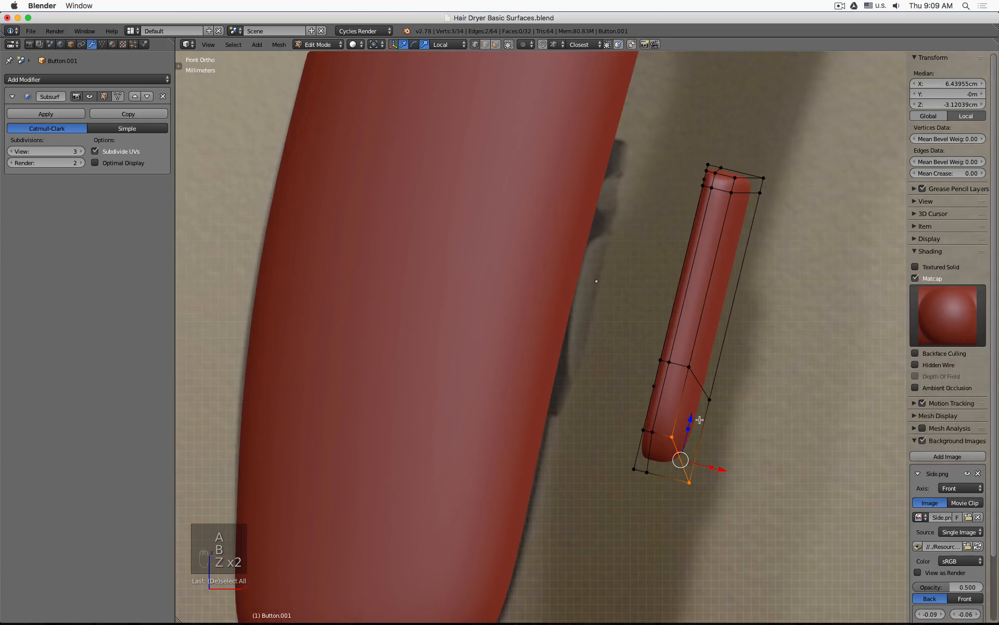
left_click_drag(691, 417, 698, 395)
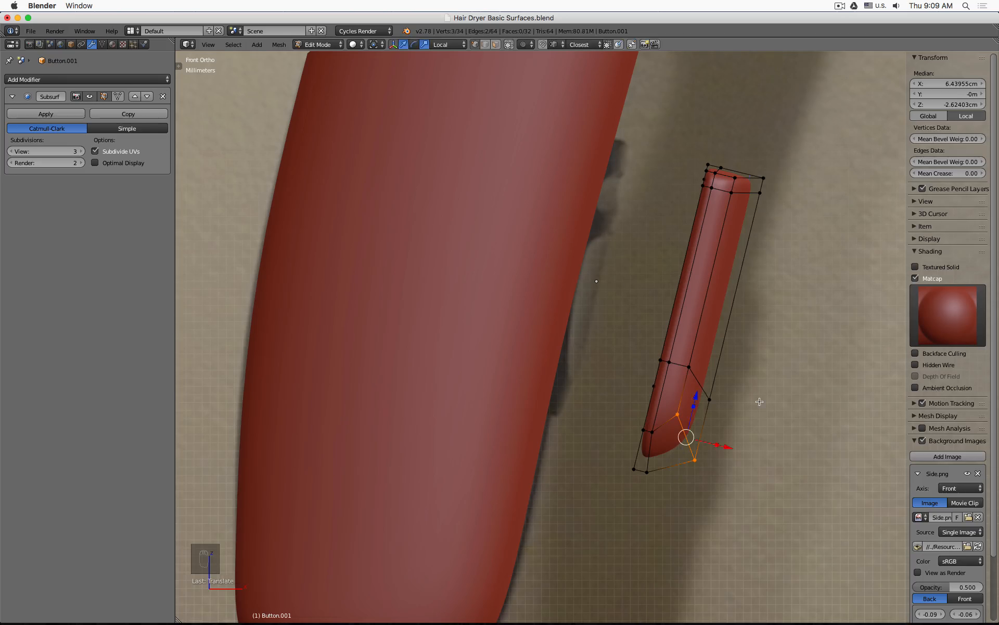
key("Tab")
Step: Bring the eight side vertices of the button's front face inward across its width so the sides slant toward the front
middle_click_drag(771, 366, 544, 298)
key("Tab")
right_click(597, 282)
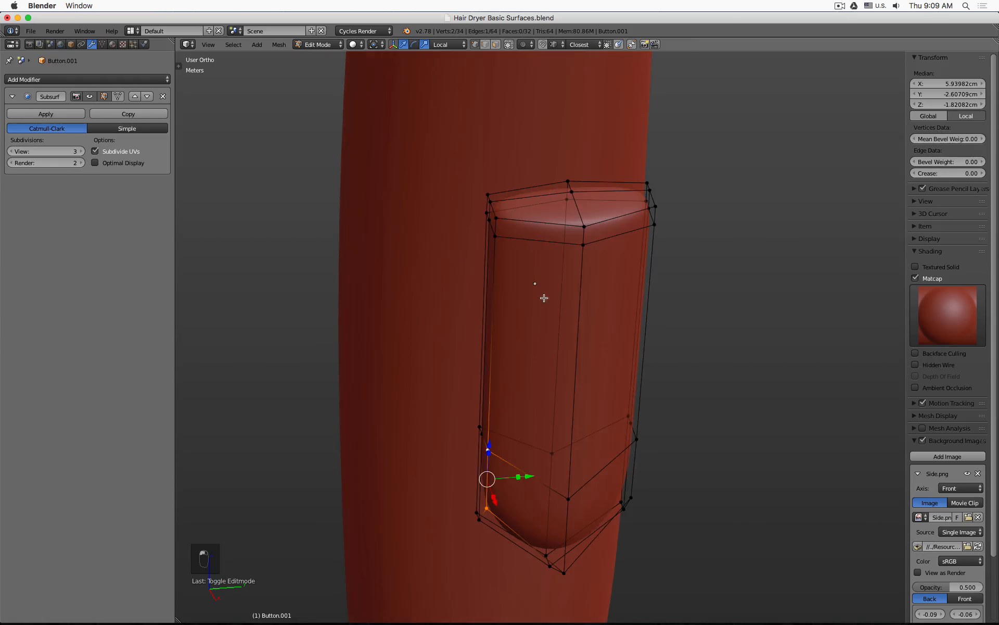
right_click(504, 243, "shift")
right_click(502, 221, "shift")
right_click(658, 209, "shift")
right_click(661, 221, "shift")
right_click(650, 443, "shift")
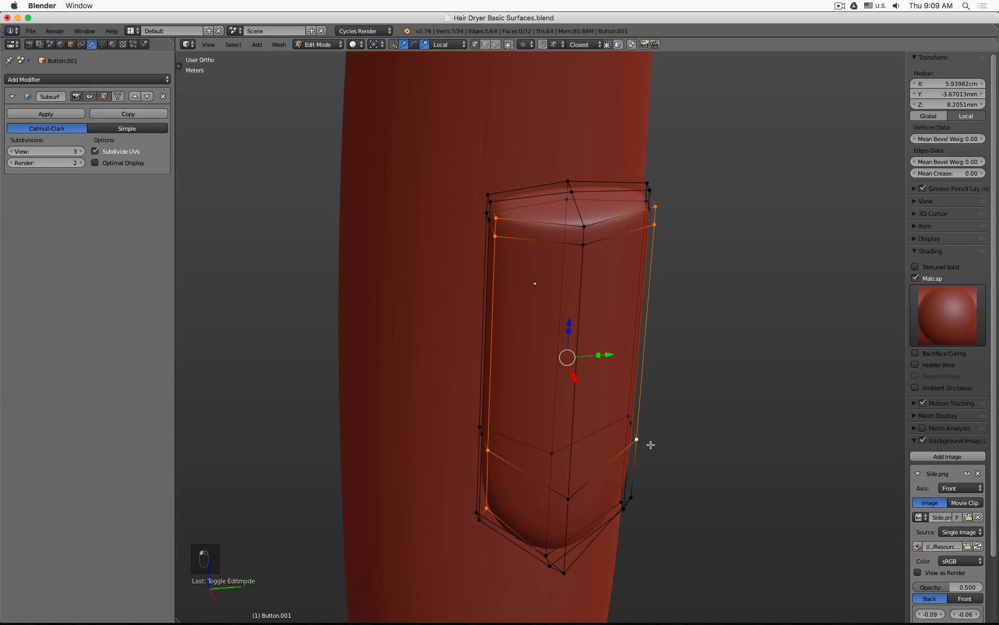
right_click(639, 495, "shift")
middle_click_drag(639, 495, 603, 402)
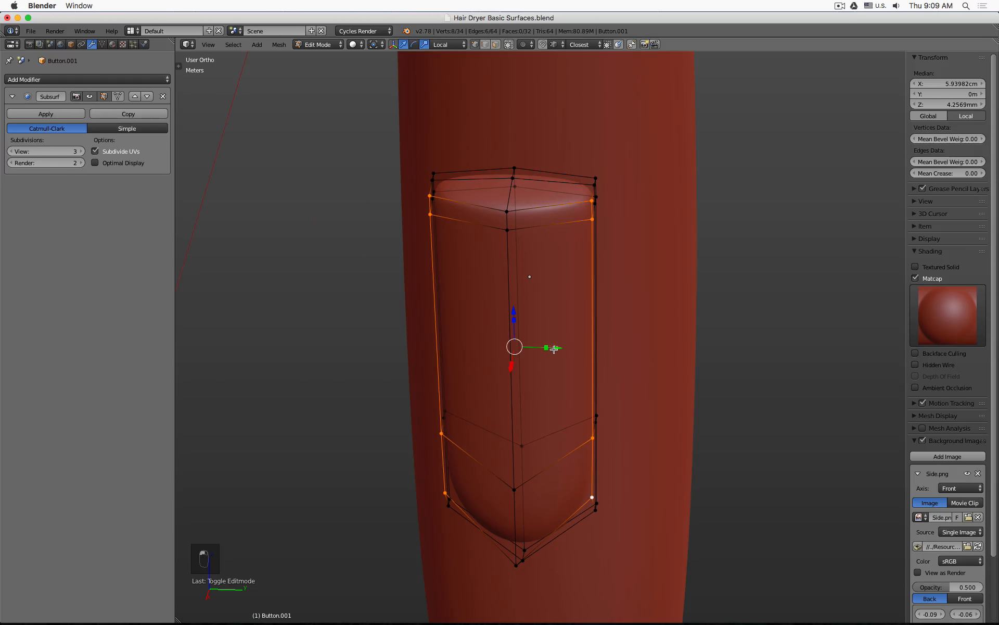
left_click_drag(554, 349, 542, 350)
key("Tab")
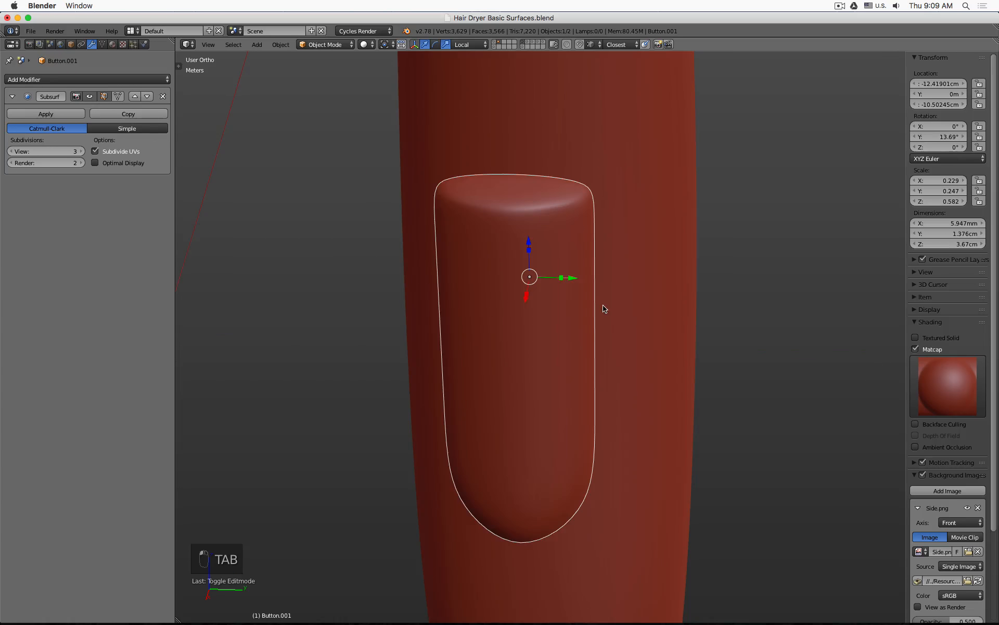
Step: Undo and redo the narrowing of the front side vertices to compare the button's profile from below
middle_click_drag(603, 309, 602, 401)
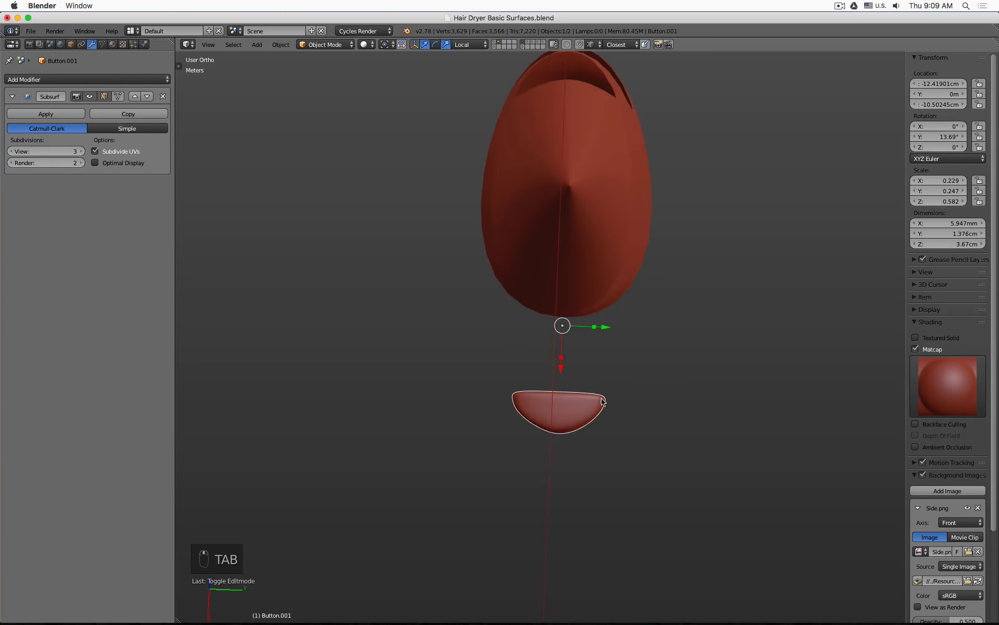
scroll(602, 401, "up", 6)
key("super+z")
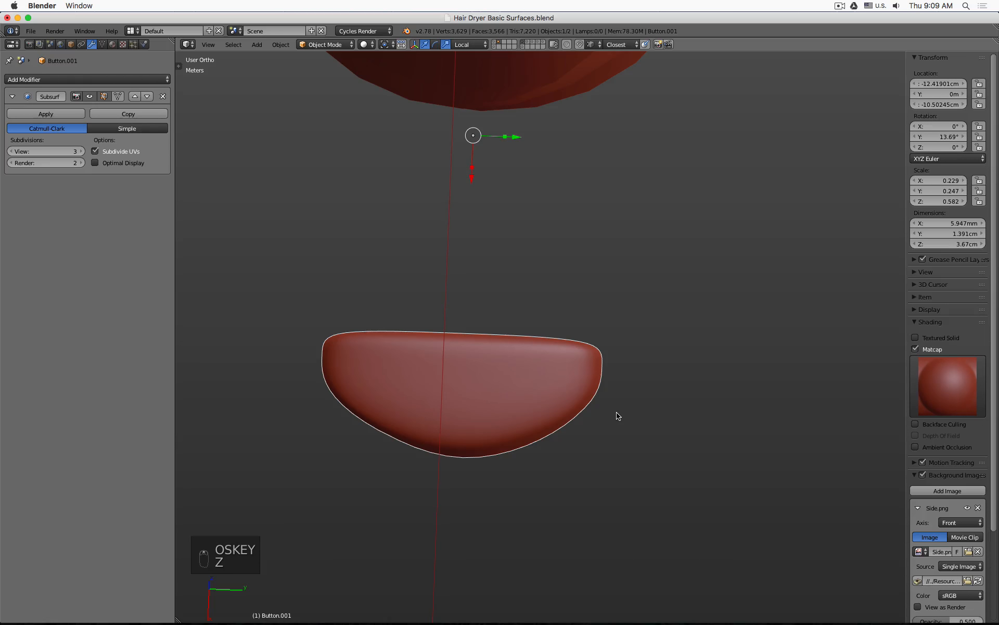
key("super+shift+z")
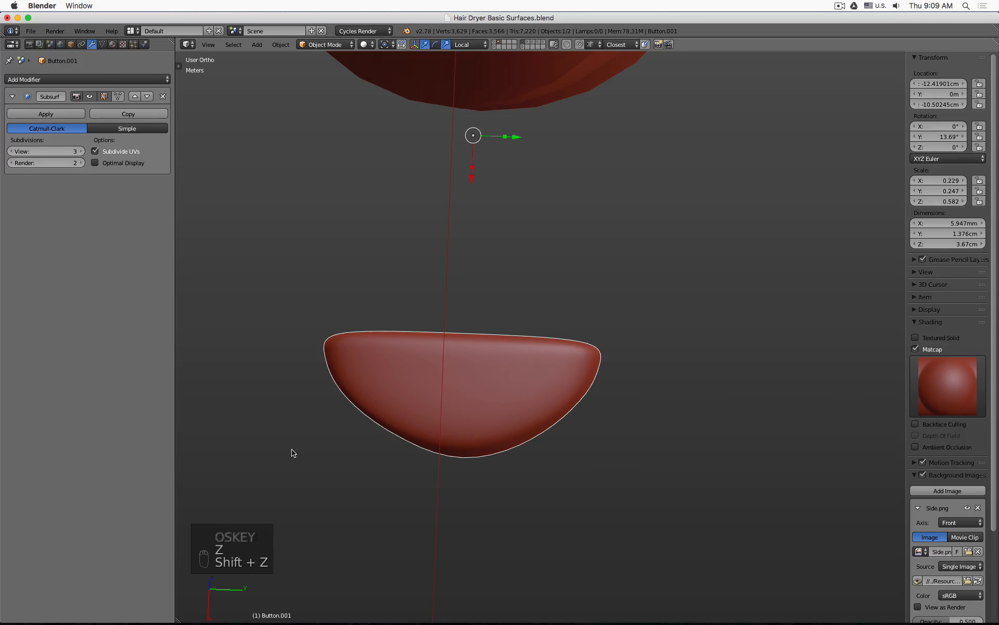
key("Tab")
key("Tab")
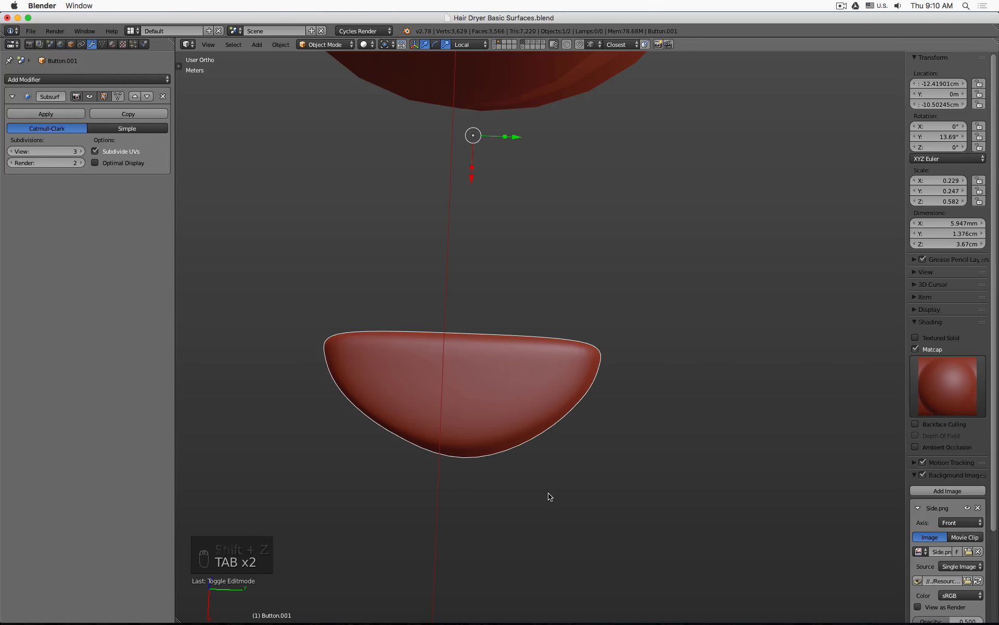
Step: Delete the edge loop that runs around the button's sides just in front of its back face
middle_click_drag(552, 495, 545, 489)
key("Tab")
middle_click_drag(653, 488, 627, 332)
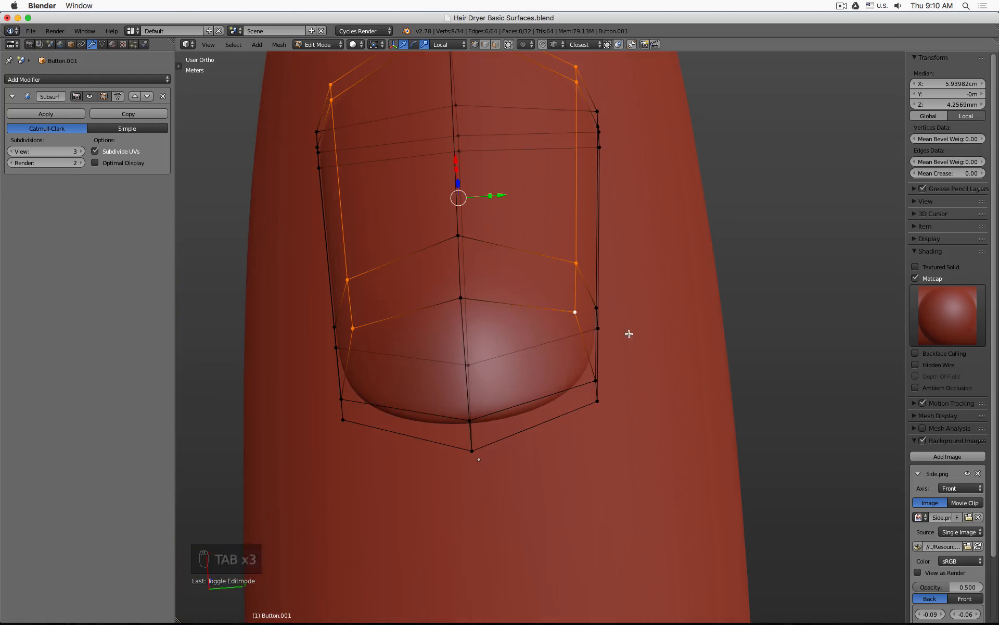
right_click(559, 389, "shift")
key("x")
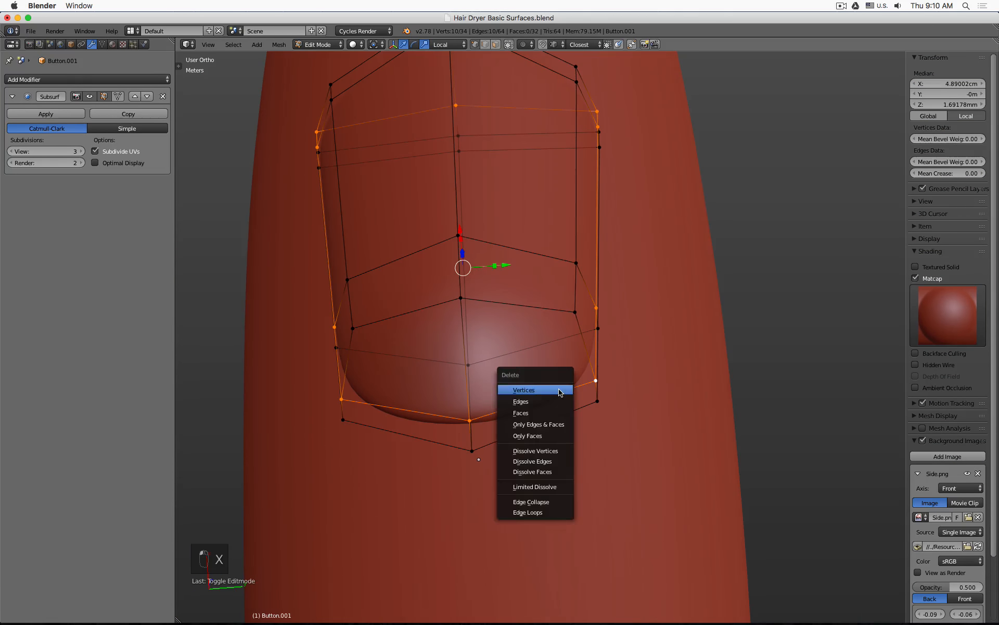
left_click(545, 513)
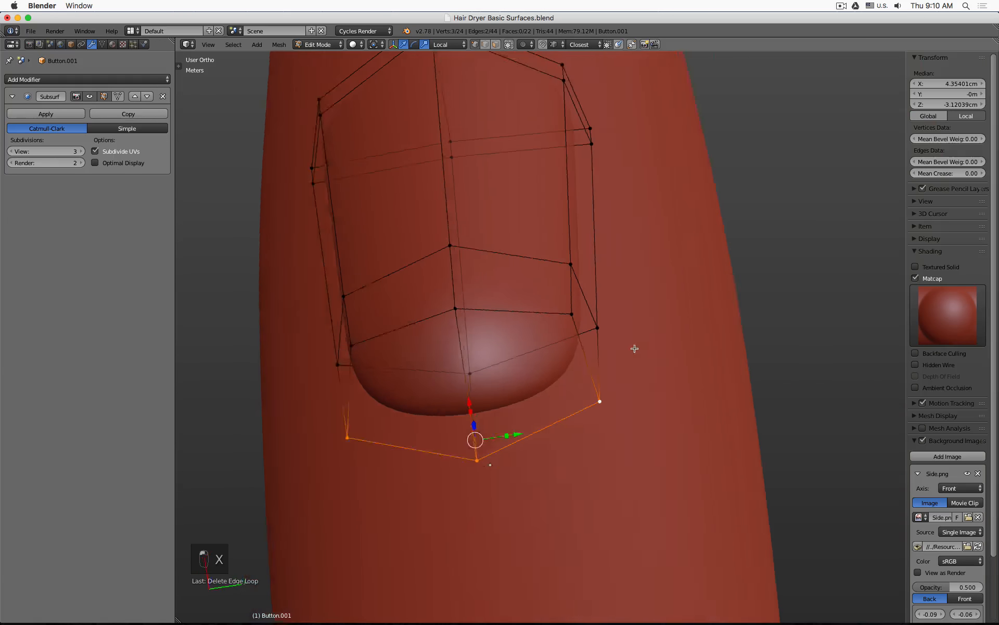
Step: Select the edges outlining the button's back face and crease them into a sharp rim
middle_click_drag(636, 348, 599, 324)
right_click(594, 354, "shift")
right_click(576, 276, "shift")
right_click(571, 260, "shift")
right_click(512, 229, "shift")
right_click(437, 202, "shift")
right_click(413, 205, "shift")
right_click(408, 217, "shift")
right_click(415, 202, "shift")
middle_click_drag(415, 201, 544, 370)
right_click(607, 426, "shift")
key("shift+e")
key("Tab")
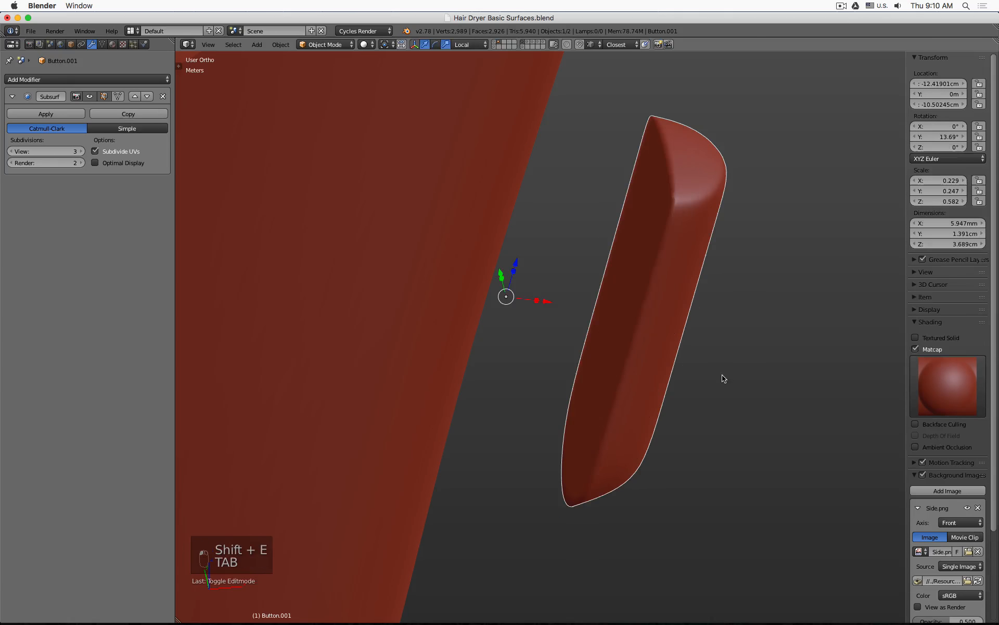
Step: Enable Auto Smooth on the button mesh and compare its shape with the reference photo of the switch
middle_click_drag(752, 372, 663, 261)
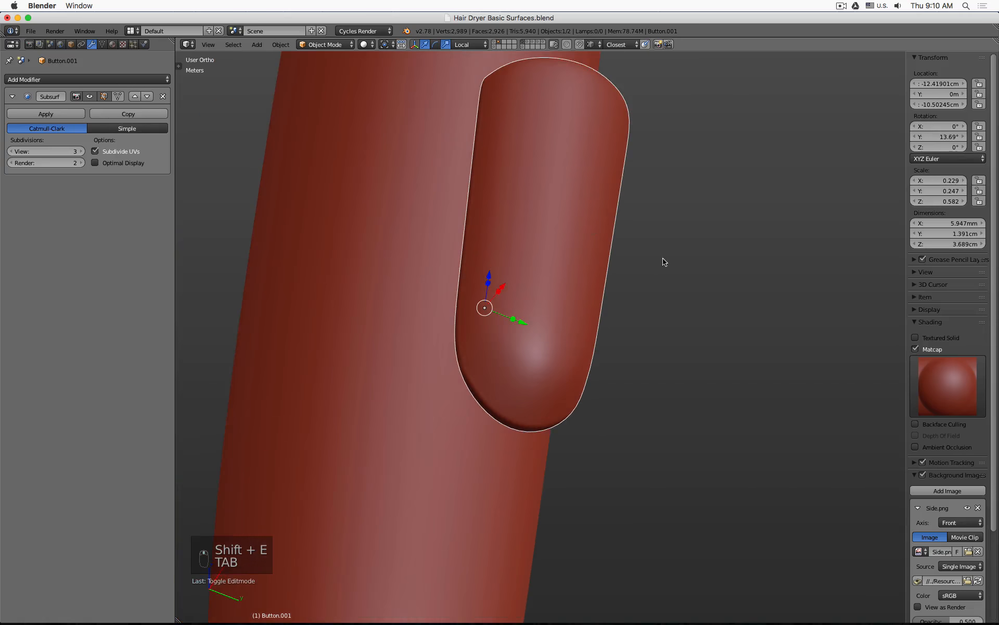
left_click(102, 44)
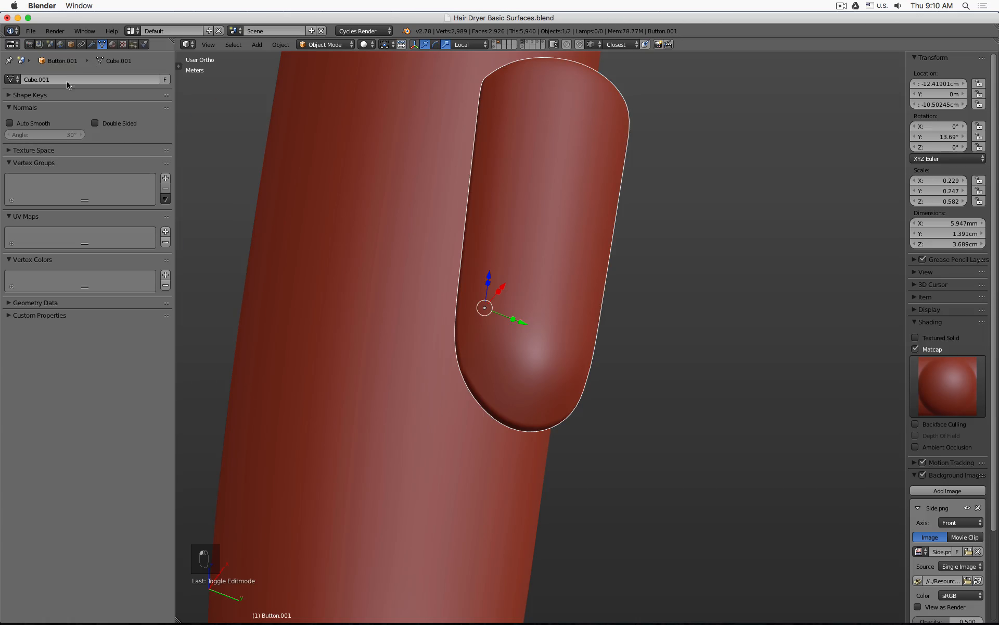
left_click(33, 125)
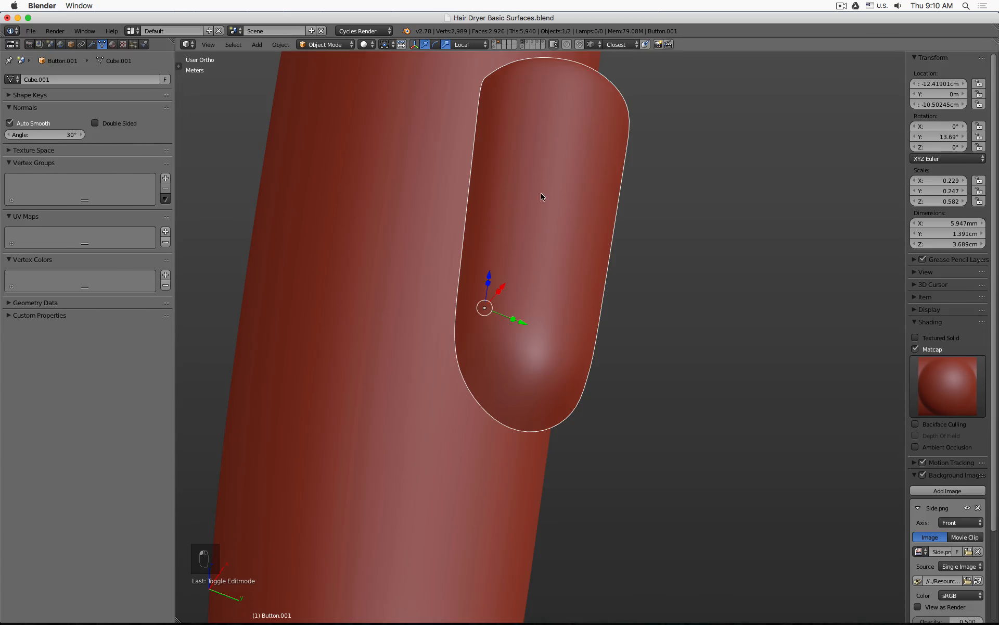
middle_click_drag(542, 198, 498, 237)
key("super+Tab")
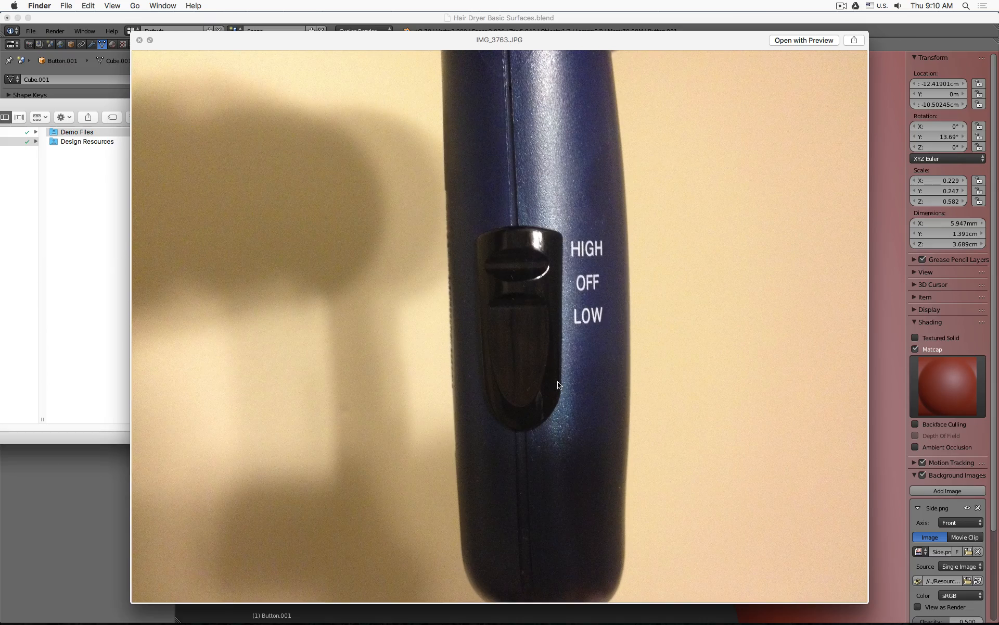
key("super+Tab")
middle_click_drag(491, 379, 750, 357)
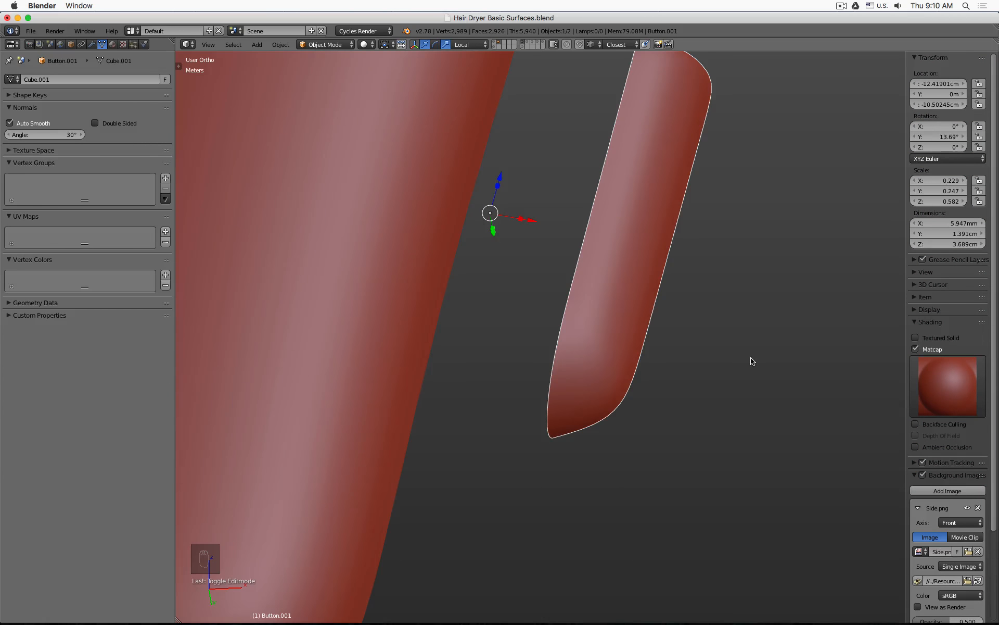
Step: Show the button as a wireframe over the side reference in front view, with Optimal Display enabled on its Subsurf modifier
key("KP_1")
key("z")
scroll(751, 357, "down", 4)
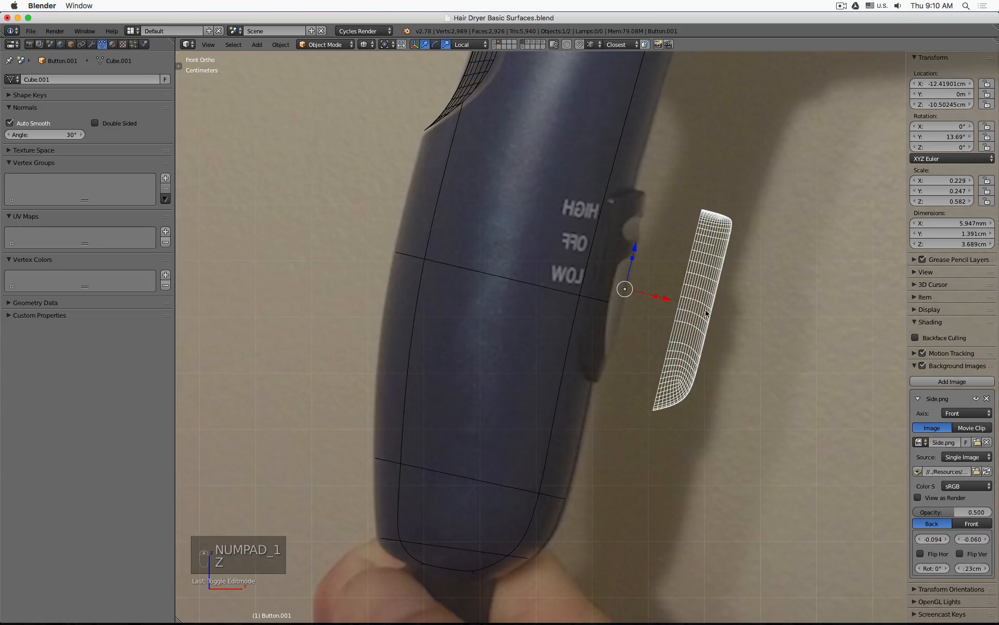
scroll(751, 357, "up", 1)
left_click(92, 44)
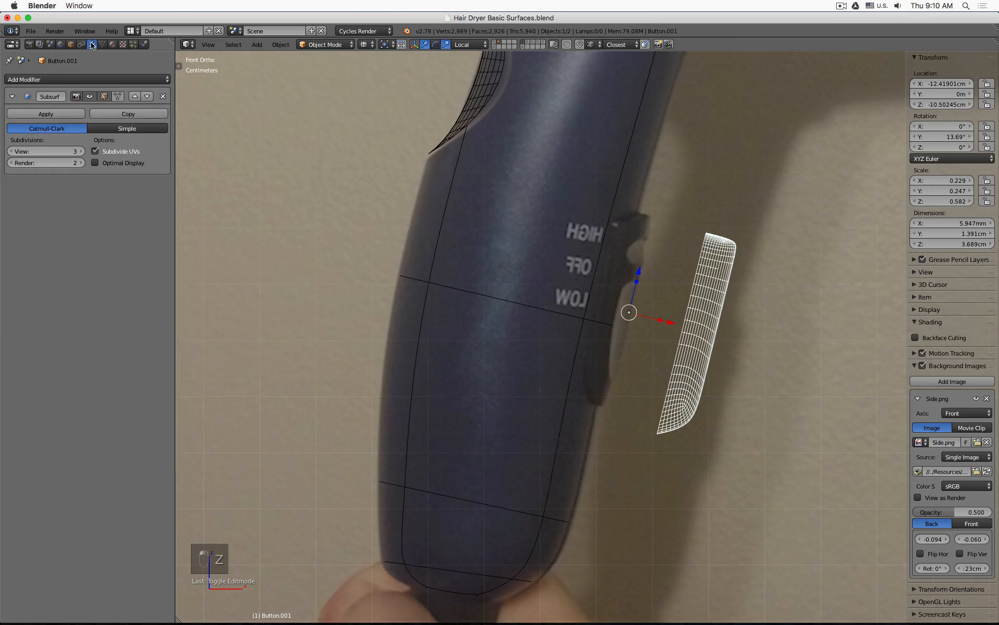
left_click(95, 162)
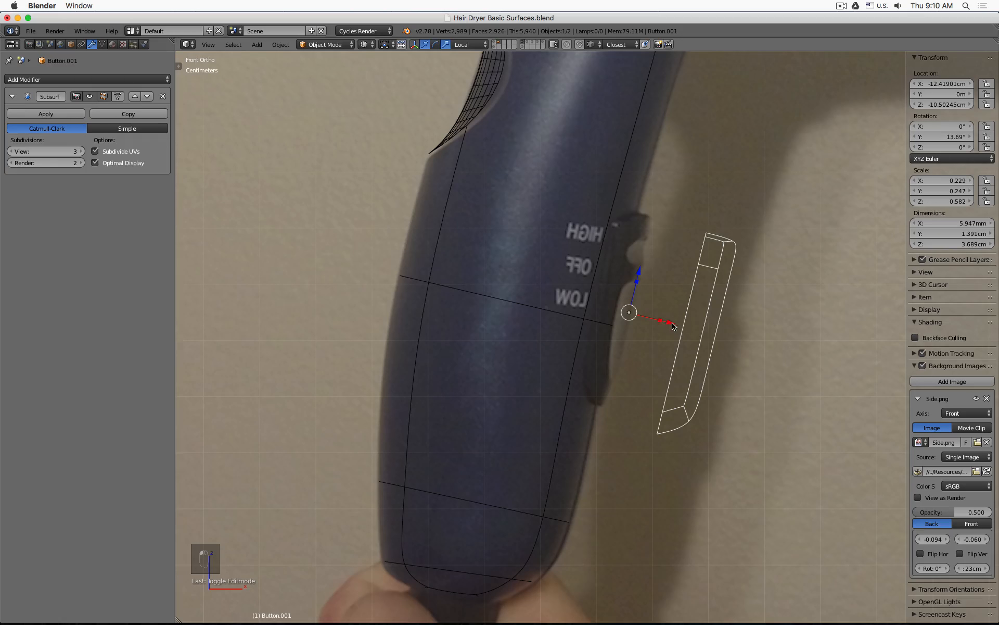
Step: Move the button along its local X axis into the handle, to about X -13.83 cm and Z -10.16 cm
left_click_drag(672, 325, 592, 314)
key("z")
mouse_move(593, 317)
middle_mouse_down()
mouse_move(654, 333)
mouse_move(562, 368)
mouse_move(587, 364)
mouse_move(562, 320)
middle_mouse_up()
left_click_drag(549, 304, 556, 312)
middle_click_drag(654, 319, 567, 325)
Step: Select the handle, clip the view around the button and examine the cross-section where the two bodies overlap
right_click(666, 349)
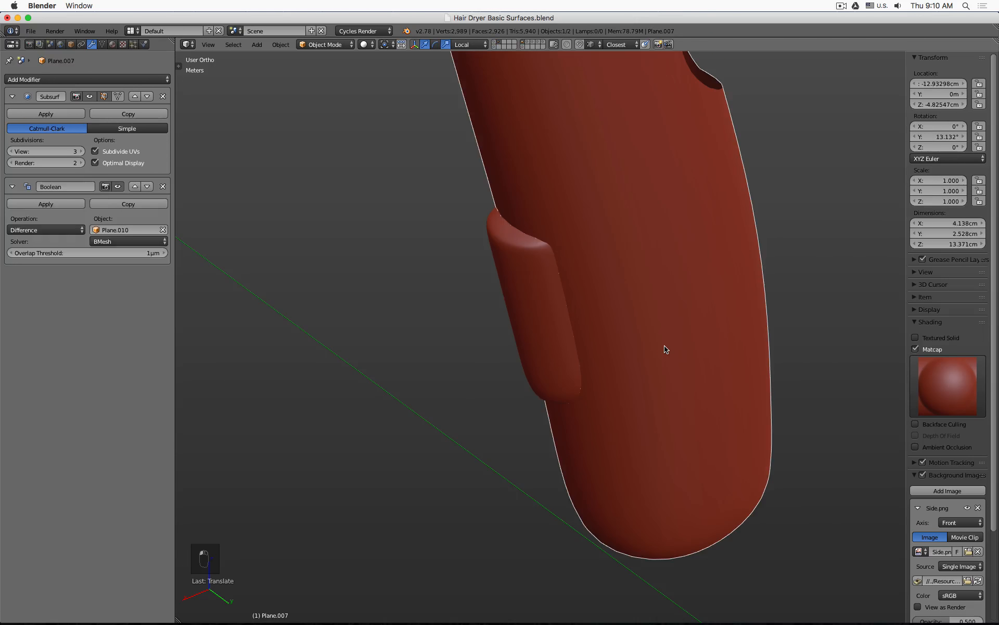
key("z")
middle_click_drag(609, 274, 582, 279)
key("z")
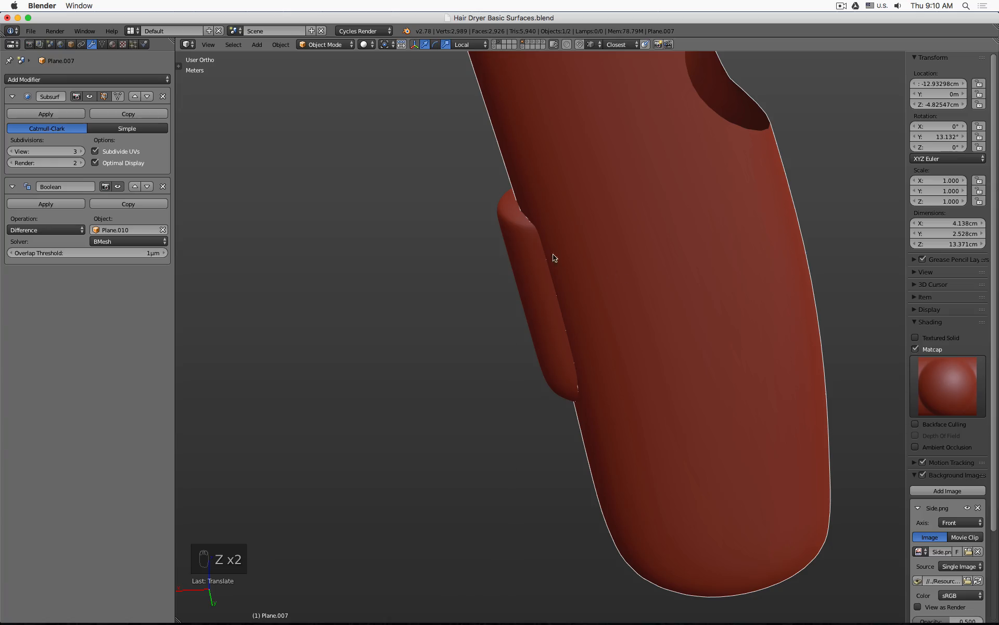
key("alt+b")
left_click_drag(443, 154, 664, 359)
middle_click_drag(655, 310, 554, 344)
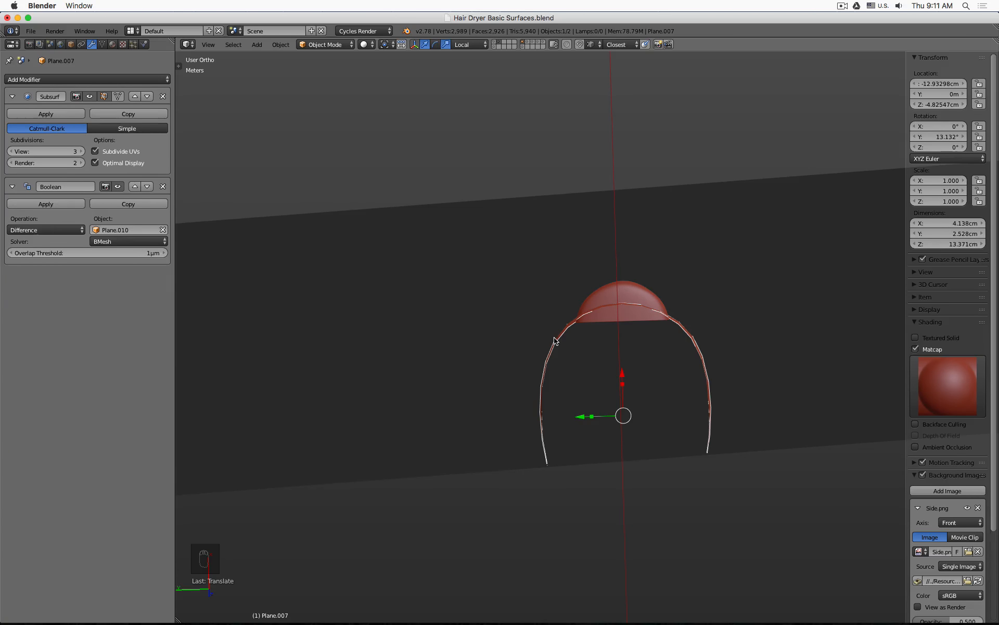
middle_click_drag(555, 341, 678, 314)
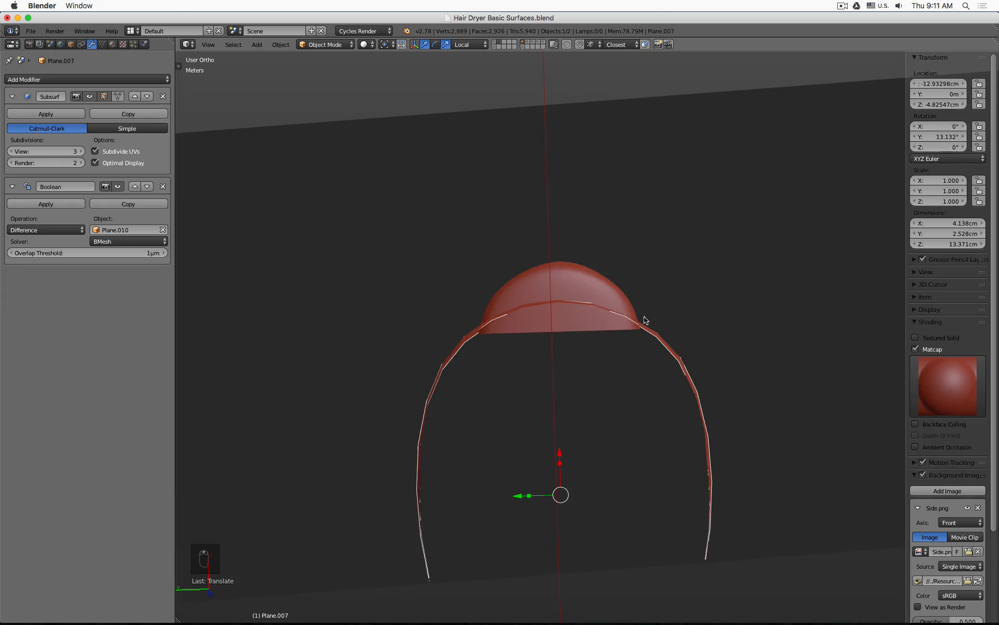
Step: Nudge the button slightly deeper into the handle along local X, clear the view clipping and return to front wireframe view
right_click(569, 331)
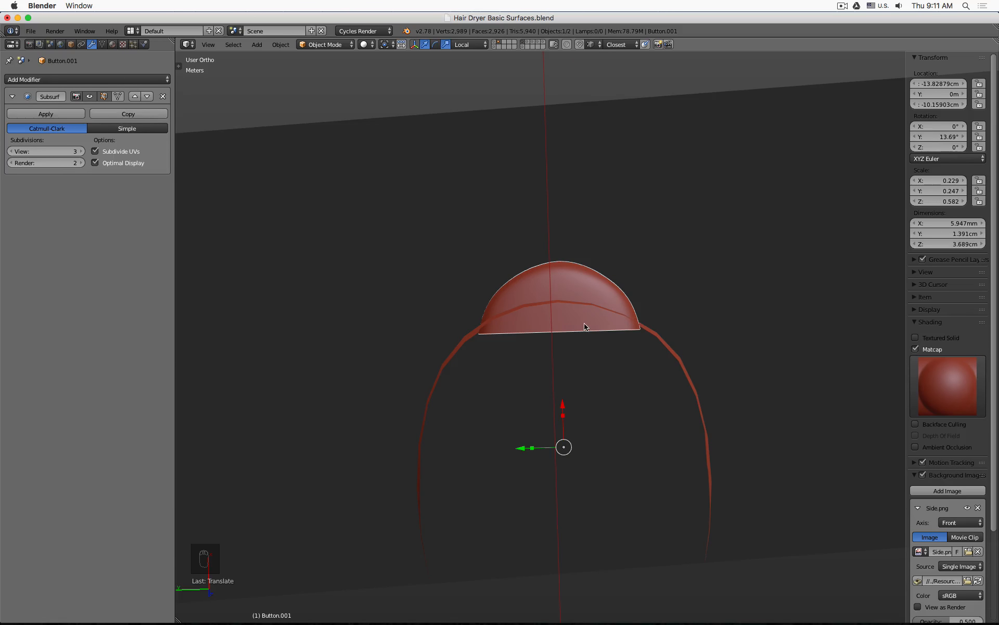
left_click_drag(564, 406, 563, 409)
middle_click_drag(783, 409, 676, 279)
key("alt+b")
key("KP_1")
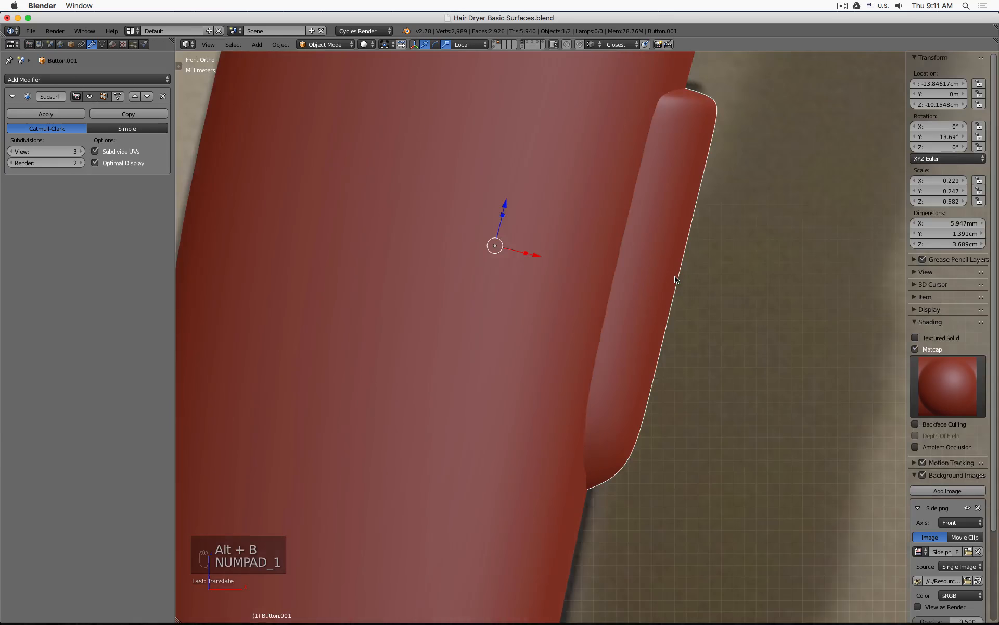
key("z")
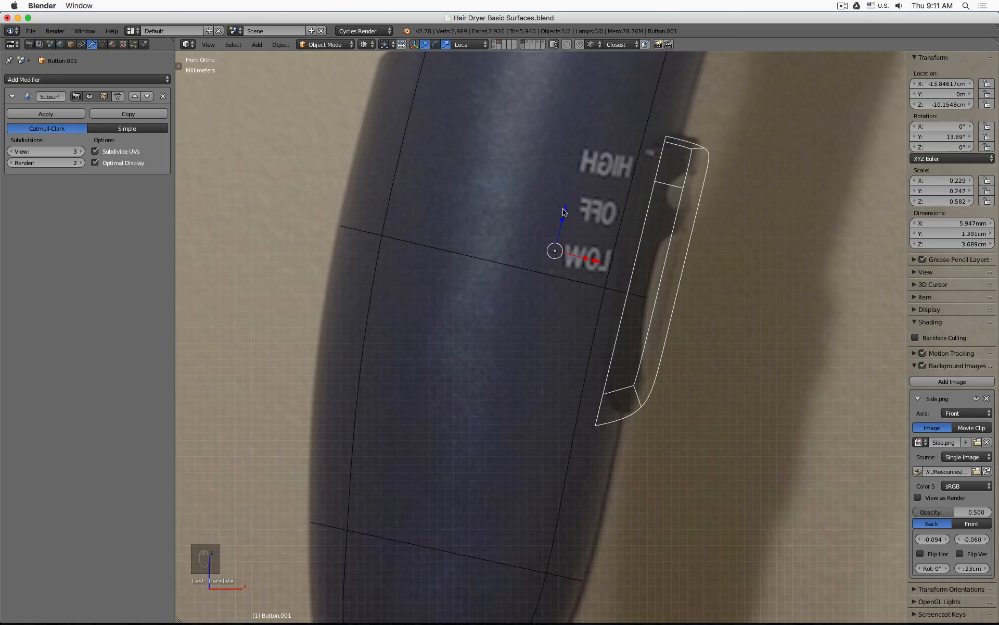
Step: Copy the button's 13.69° Y rotation value and set the button's origin to its geometry
left_click(946, 137)
key("Return")
key("shift+s")
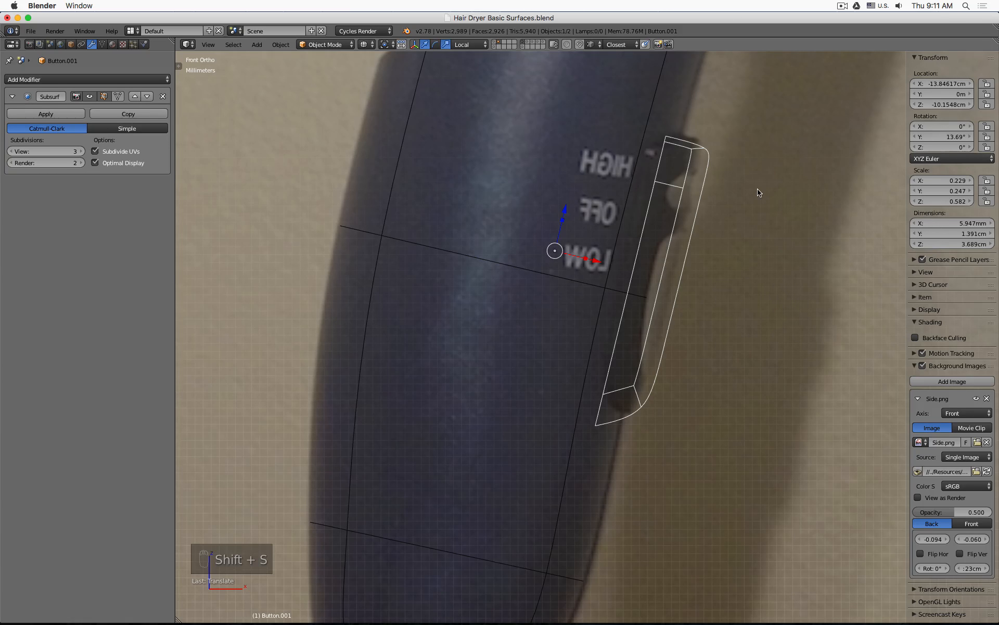
key("ctrl+shift+alt+c")
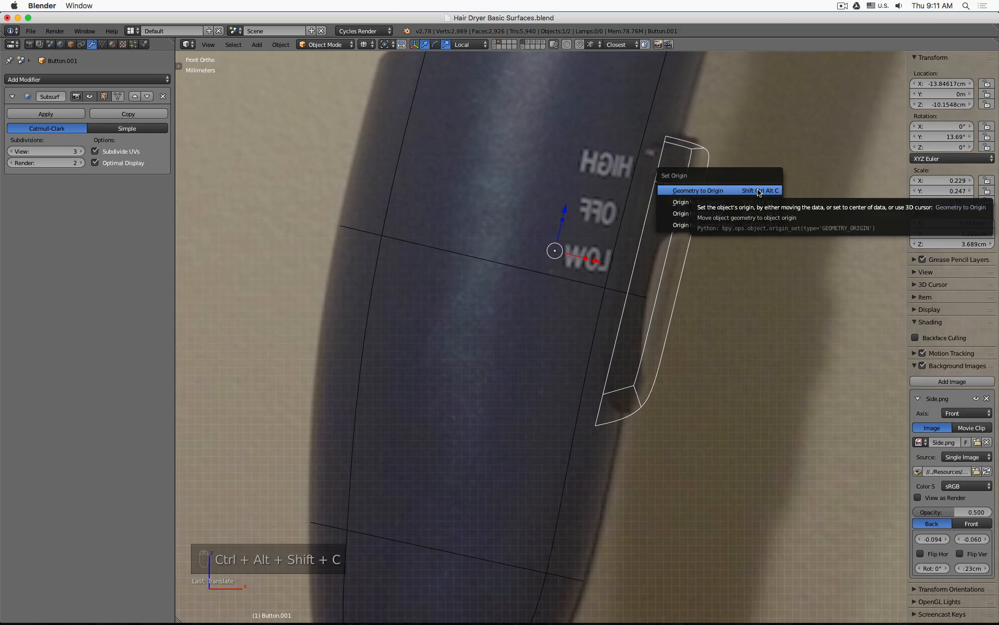
key("Down")
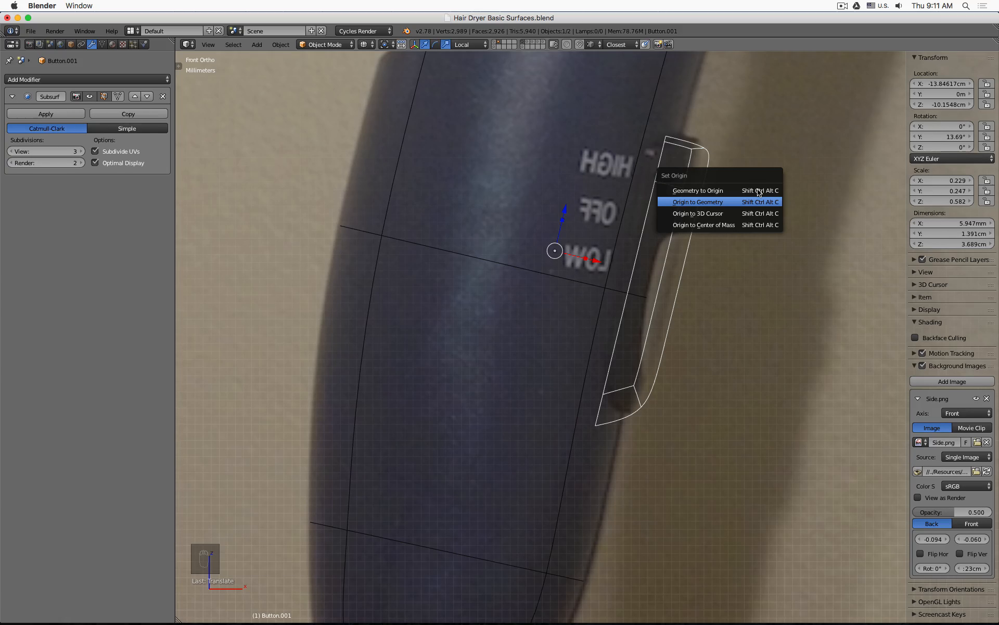
key("Return")
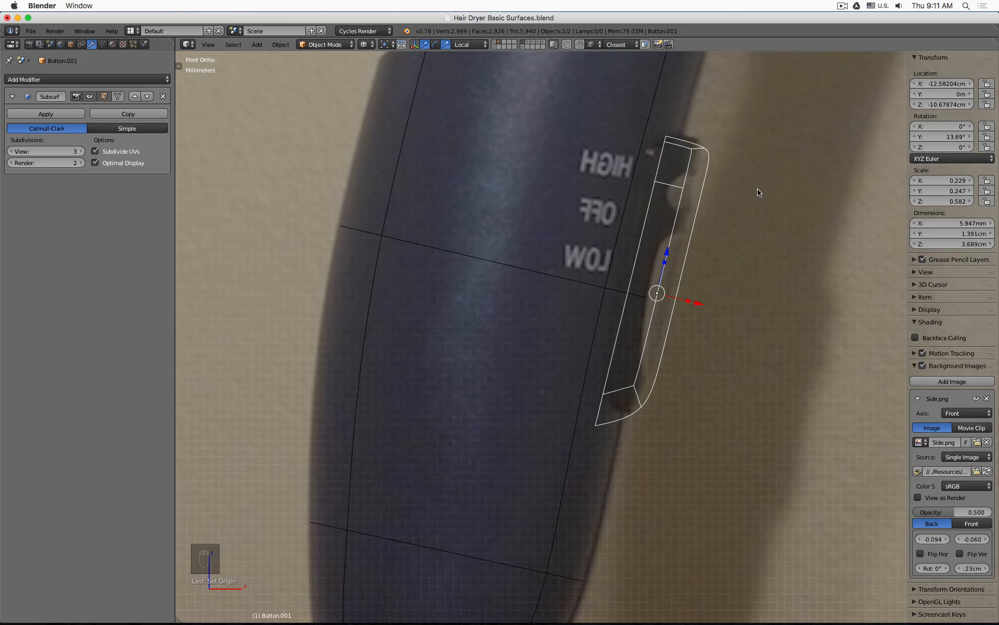
Step: Snap the 3D cursor to the selected button and add a mesh plane there
key("shift+s")
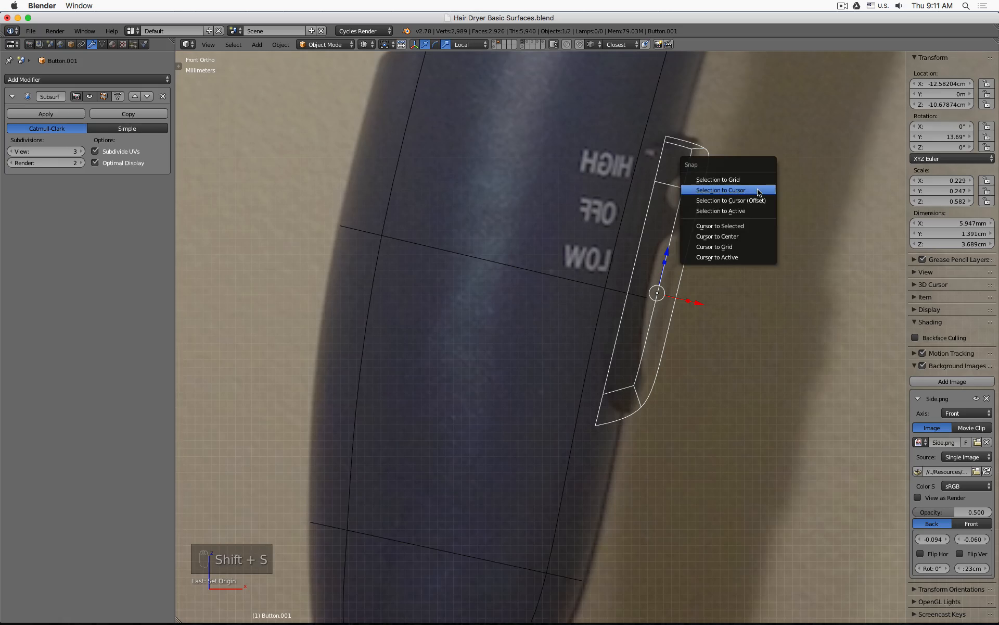
left_click(761, 209)
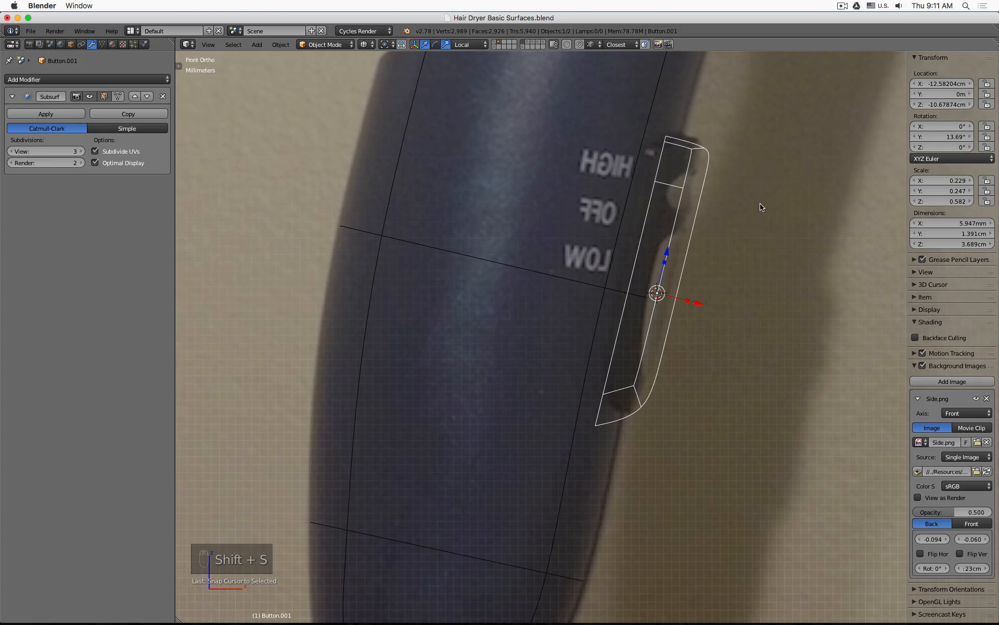
key("shift+a")
mouse_move(761, 207)
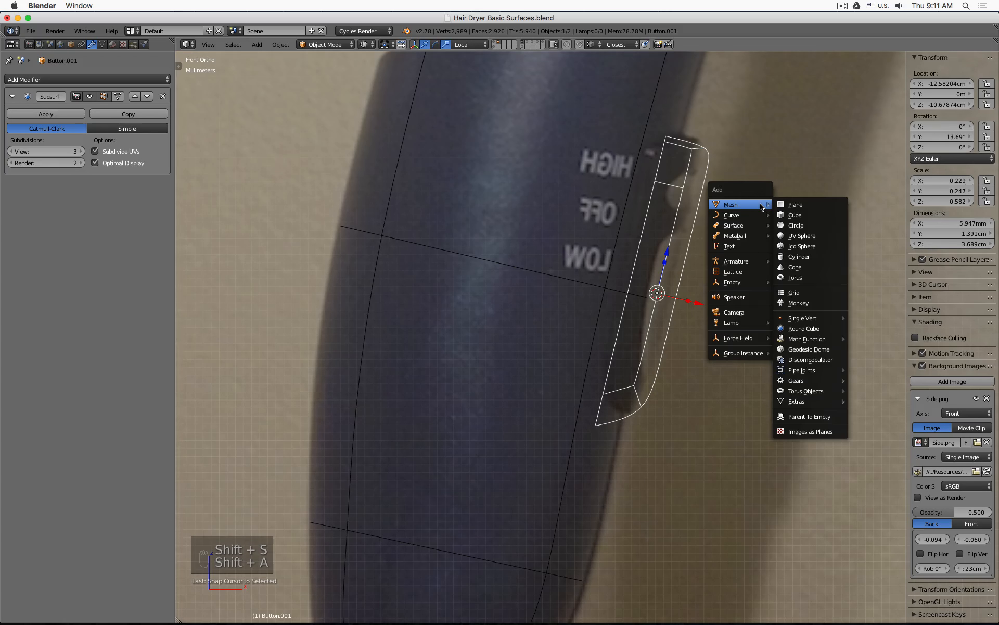
left_click(796, 205)
Step: Scale the new plane's geometry down in Edit Mode to about 1.57 cm square
key("Tab")
key("s")
left_click(577, 239)
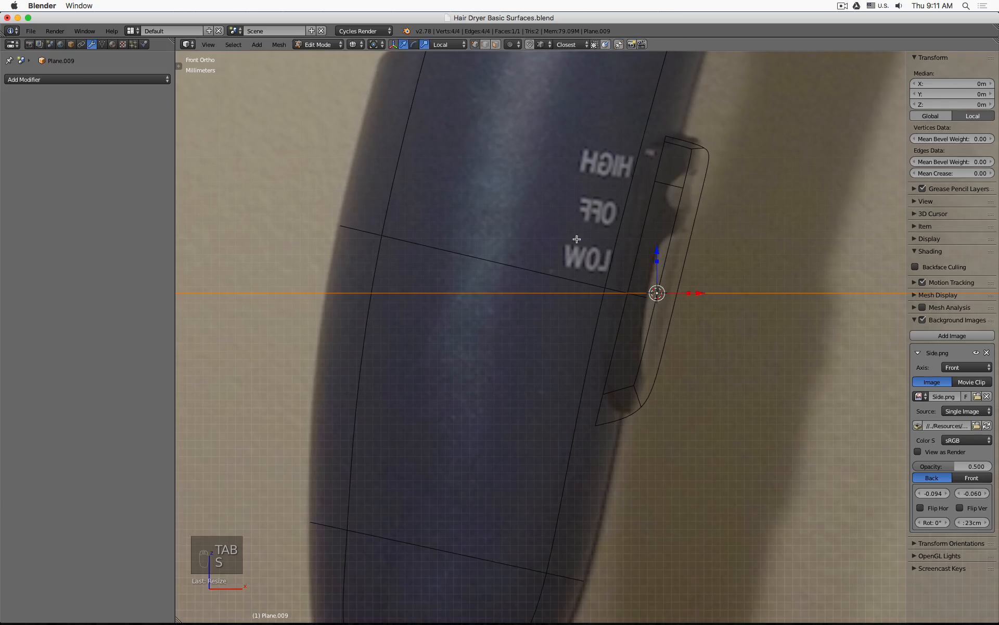
key("s")
left_click(580, 243)
key("s")
left_click(580, 242)
key("s")
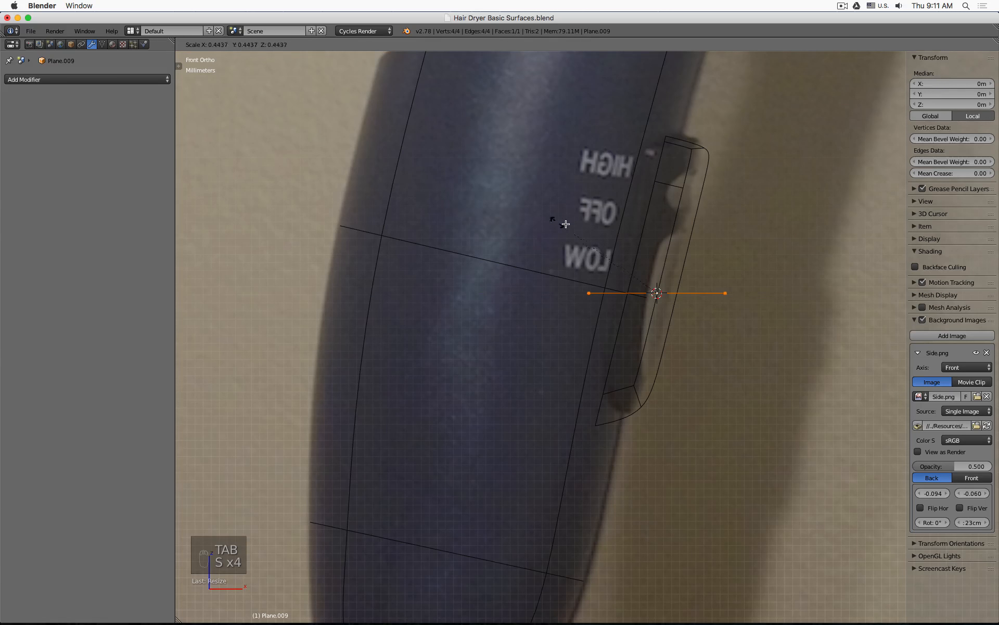
left_click(565, 224)
Step: Set the plane's Y rotation to 13.69° and rotate its geometry by 90° so it lies parallel to the button's length
key("Tab")
left_click(936, 136)
type("13.69d")
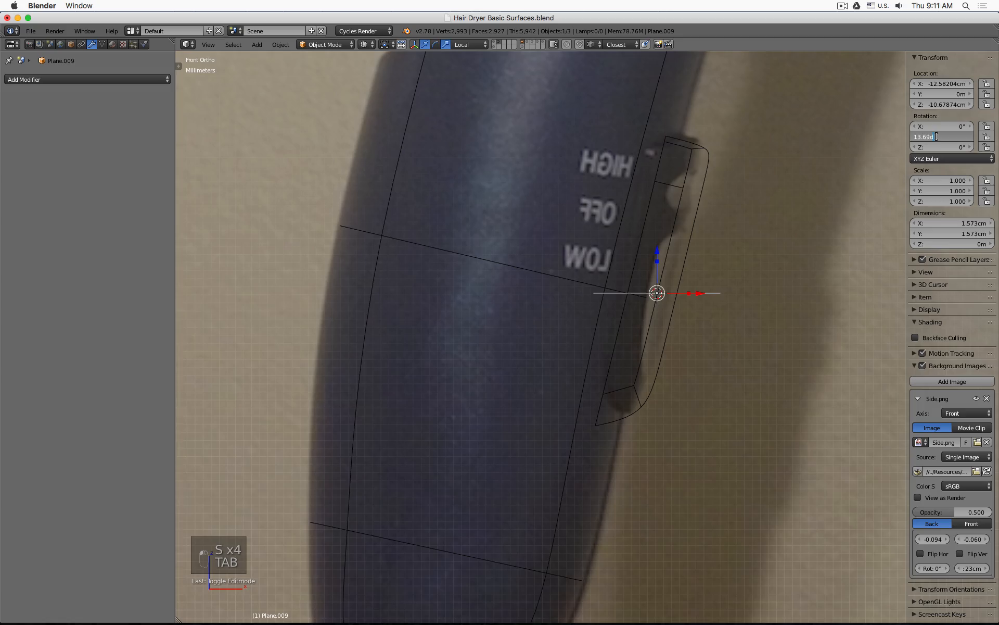
key("Return")
scroll(720, 309, "up", 3)
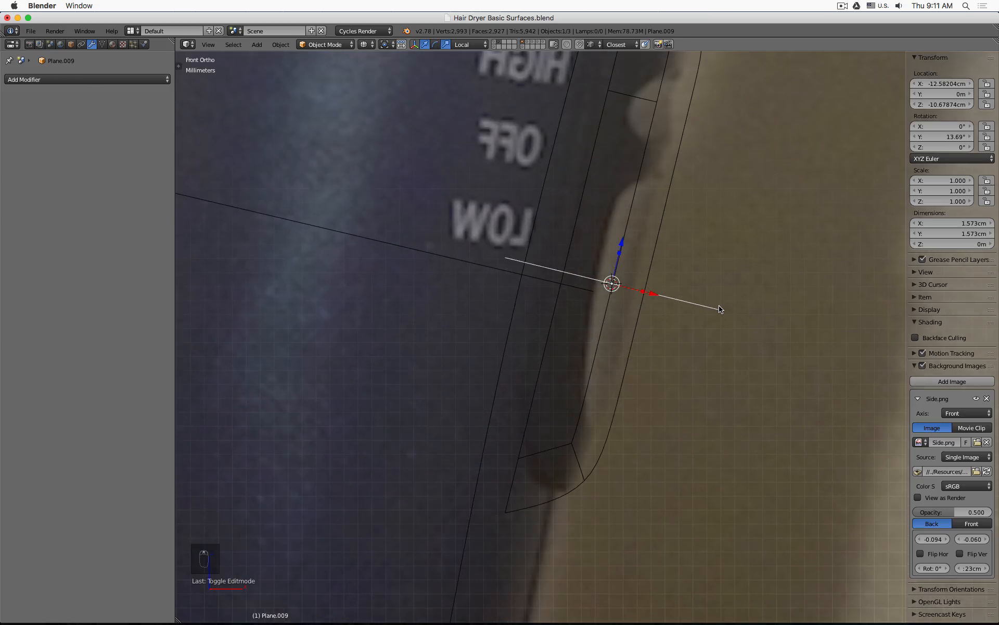
key("Tab")
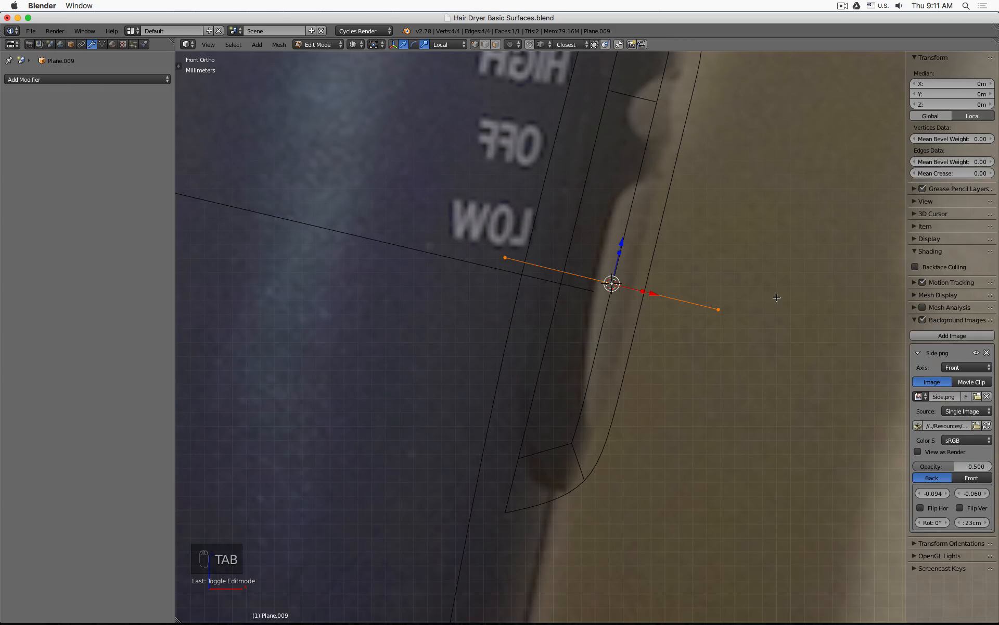
type("r90")
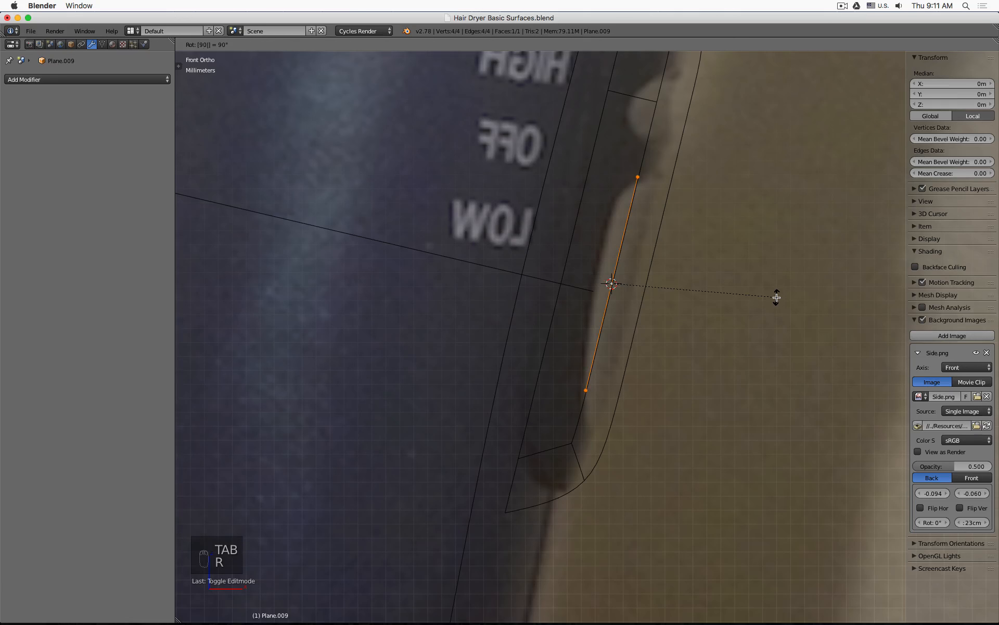
key("Return")
Step: Move the plane inward along local X onto the switch's recessed profile, and down along local Z toward the button's lower end
key("Tab")
left_click_drag(654, 296, 637, 295)
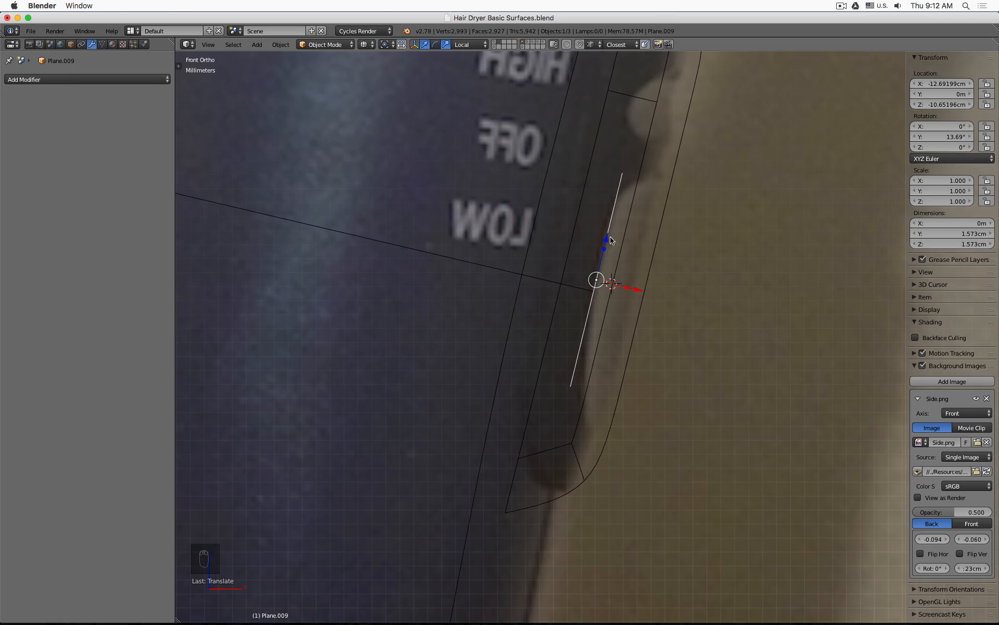
scroll(612, 240, "down", 2)
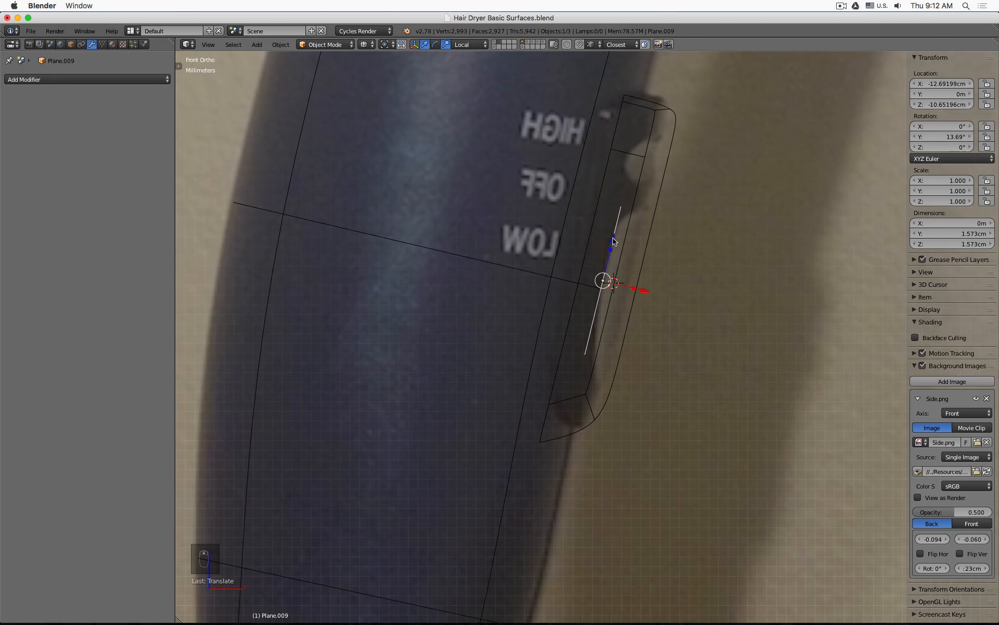
left_click_drag(613, 241, 562, 435)
scroll(621, 246, "up", 3)
middle_click_drag(564, 432, 573, 382, "shift")
Step: In Edit Mode, raise the profile plane's upper edge along local Z to about 2.64 cm, near the button's top
key("Tab")
key("a")
key("a")
key("b")
left_click_drag(560, 270, 619, 326)
left_click_drag(598, 256, 628, 135)
middle_click_drag(649, 151, 623, 280, "shift")
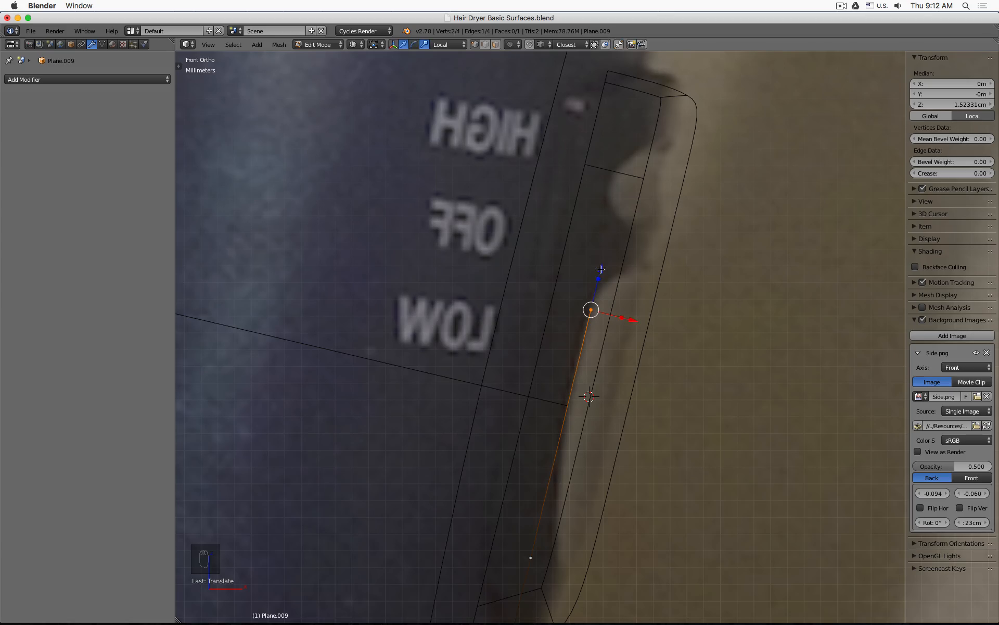
left_click_drag(600, 269, 656, 106)
Step: Add a loop cut across the profile plane and move it up along local Z to about 2.03 cm, beside the reference notch
scroll(751, 194, "down", 3)
scroll(716, 207, "up", 2)
middle_click_drag(714, 213, 704, 212)
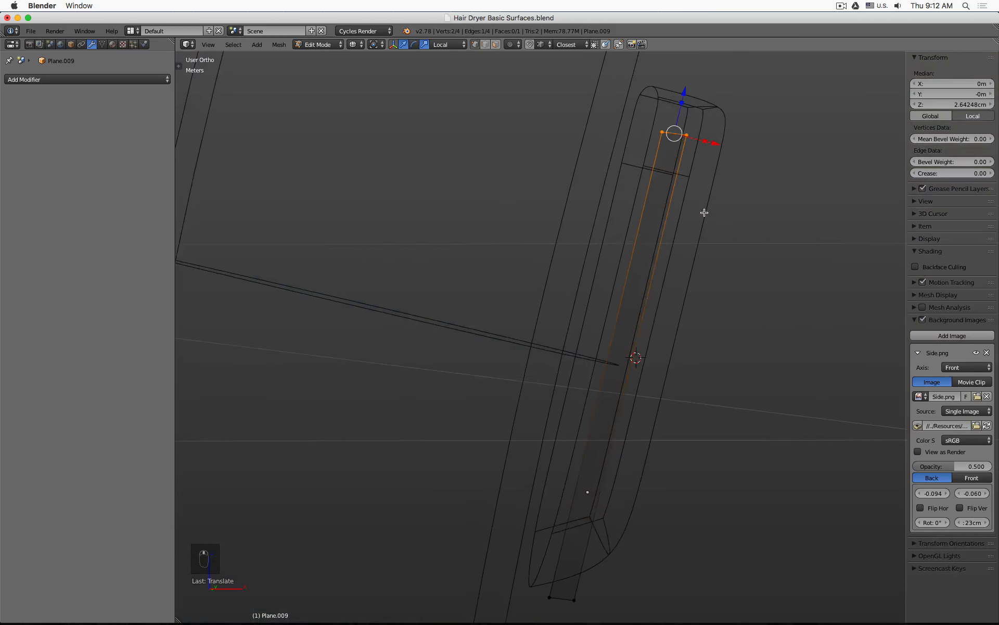
key("ctrl+r")
left_click(657, 224)
left_click(691, 119)
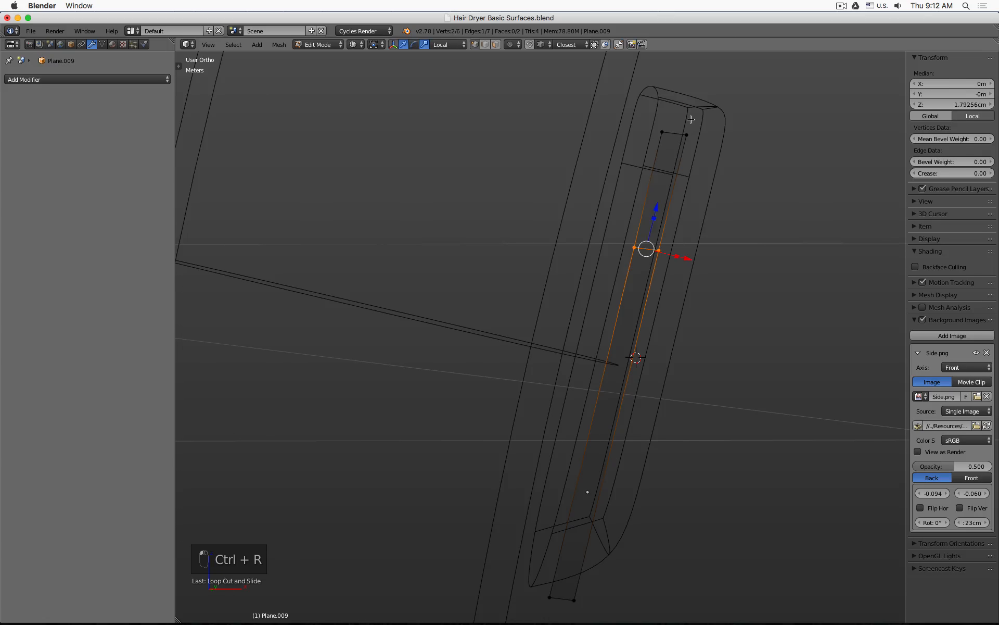
key("KP_1")
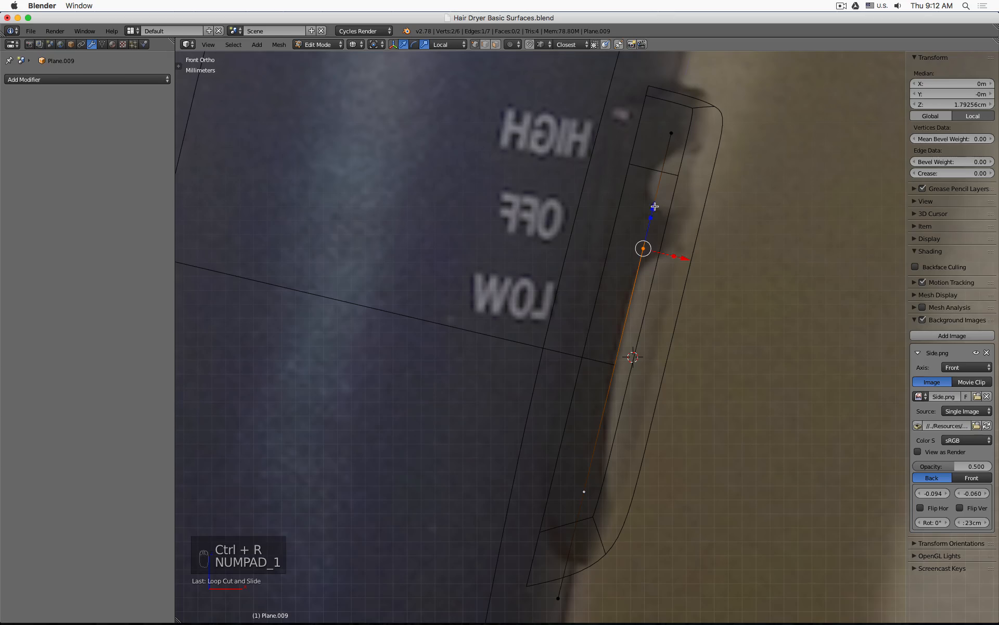
left_click_drag(655, 206, 676, 119)
Step: Lower the profile plane's top edge along local Z to about 2.60 cm
scroll(678, 111, "up", 3)
key("a")
key("b")
scroll(694, 225, "down", 3)
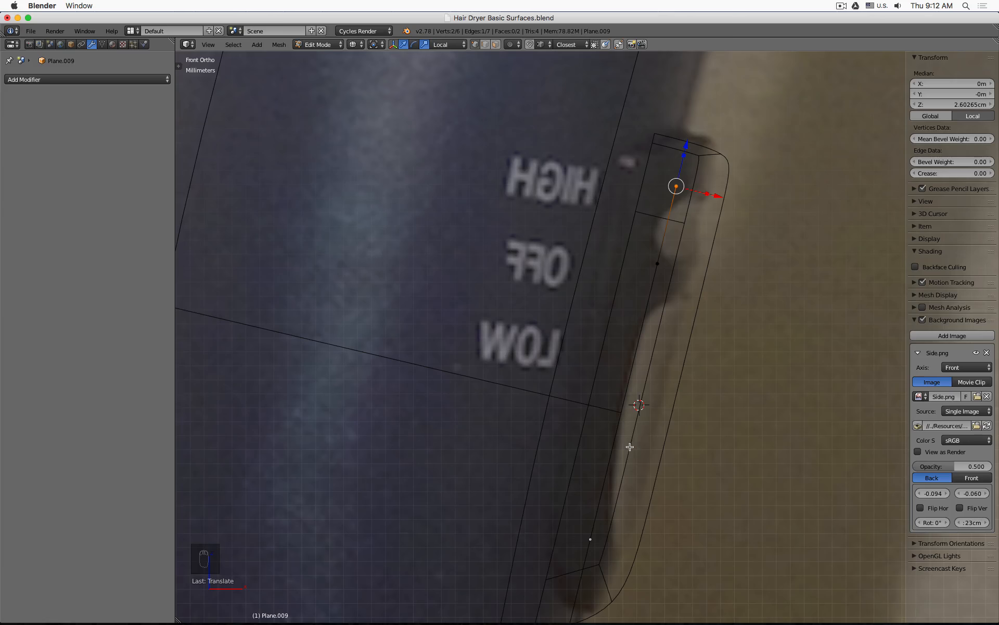
Step: Add a loop cut at about 1.78 cm in the plane's long lower section and another centred in its top section
key("ctrl+r")
left_click(621, 409)
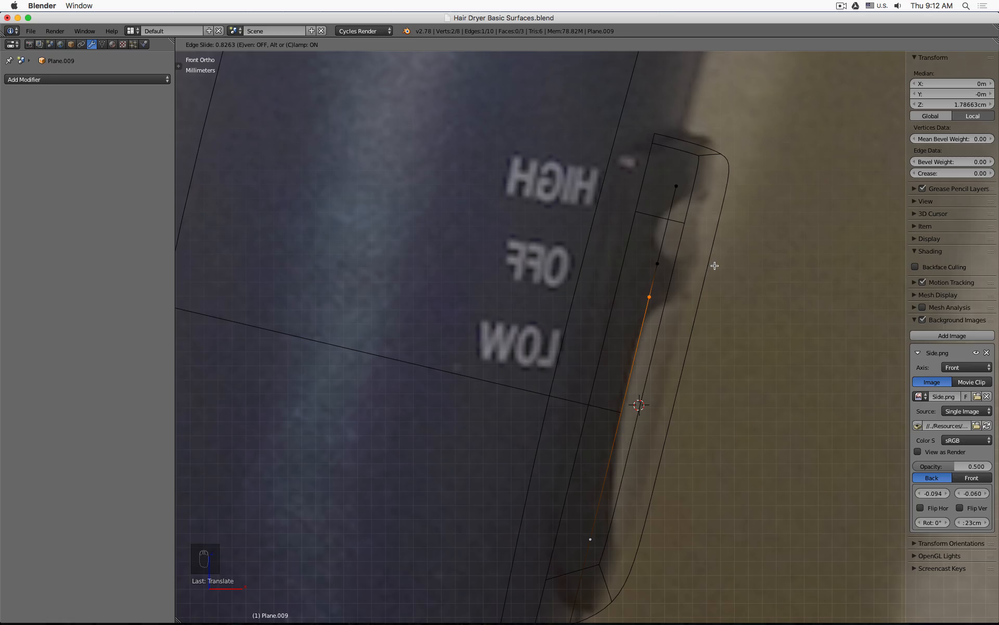
left_click(715, 266)
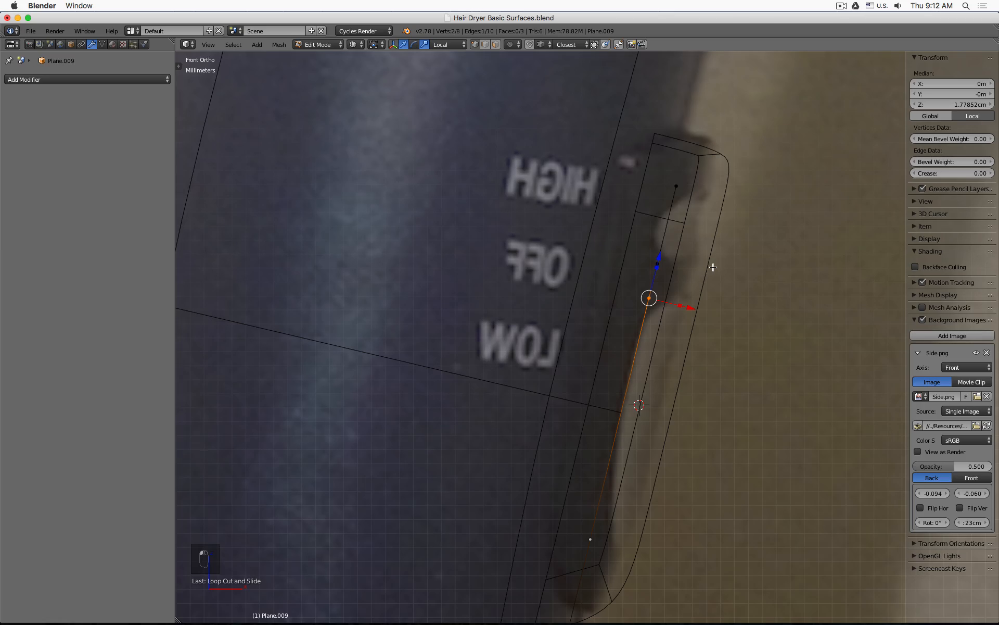
middle_click_drag(714, 268, 675, 266)
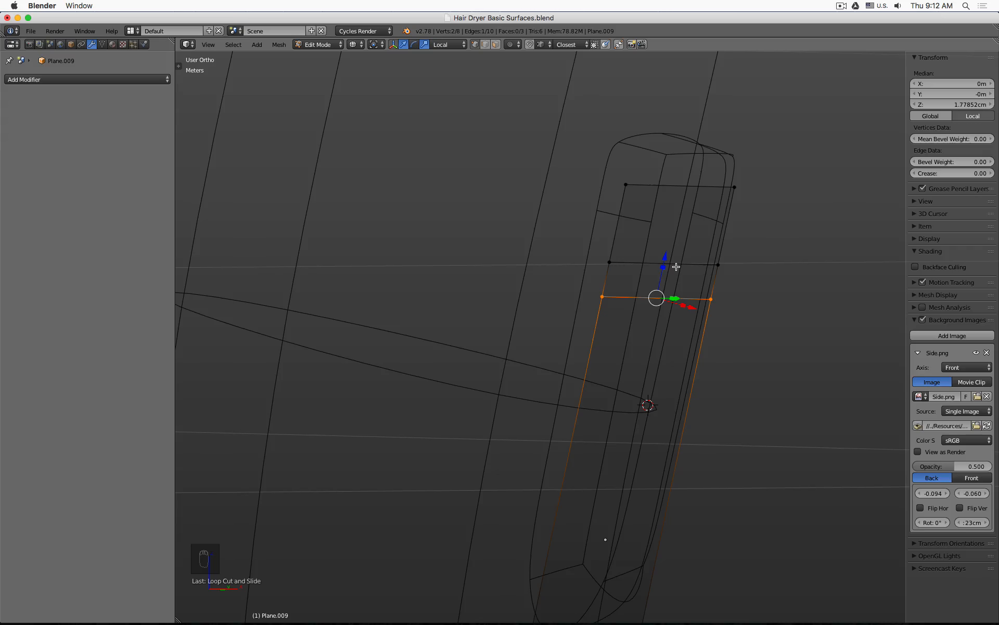
key("ctrl+r")
left_click(637, 227)
right_click(637, 227)
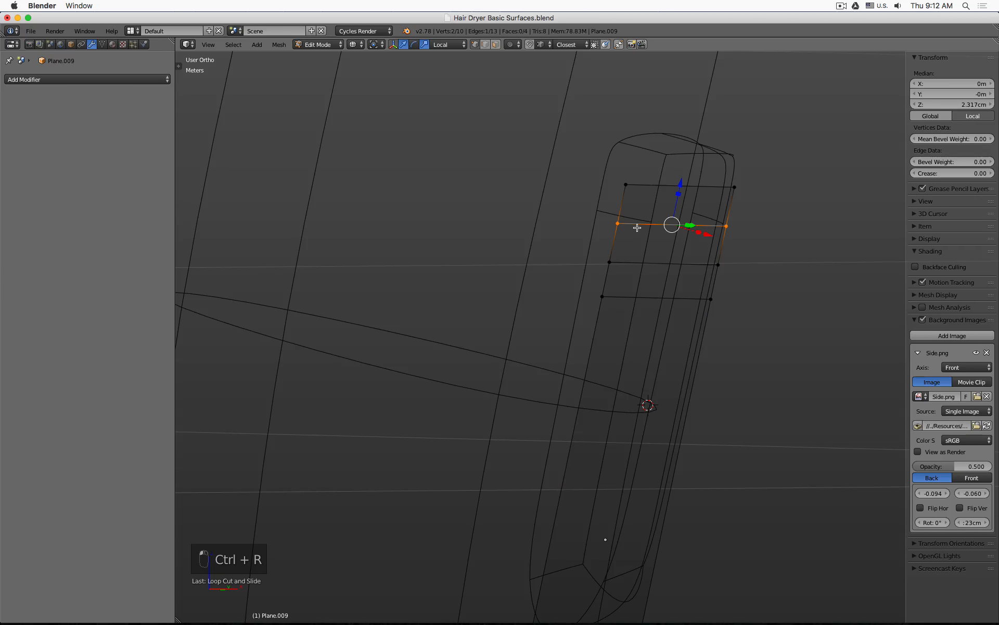
key("KP_1")
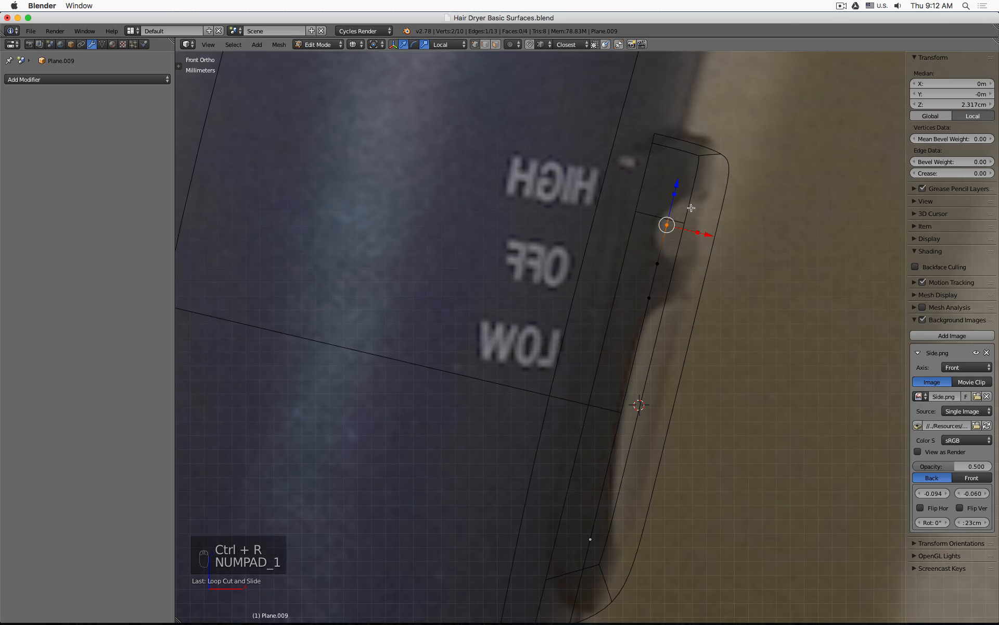
Step: Split the plane along the edge loop at about 2.03 cm and hide the short face just below it
middle_click_drag(712, 256, 682, 254)
key("y")
left_click(662, 252)
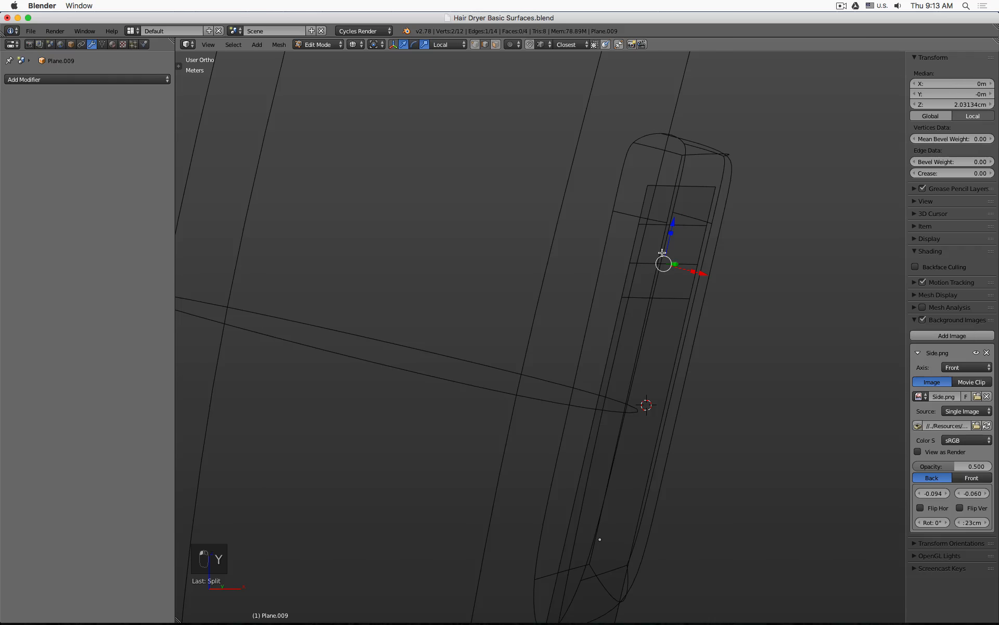
left_click(627, 298)
left_click(496, 45)
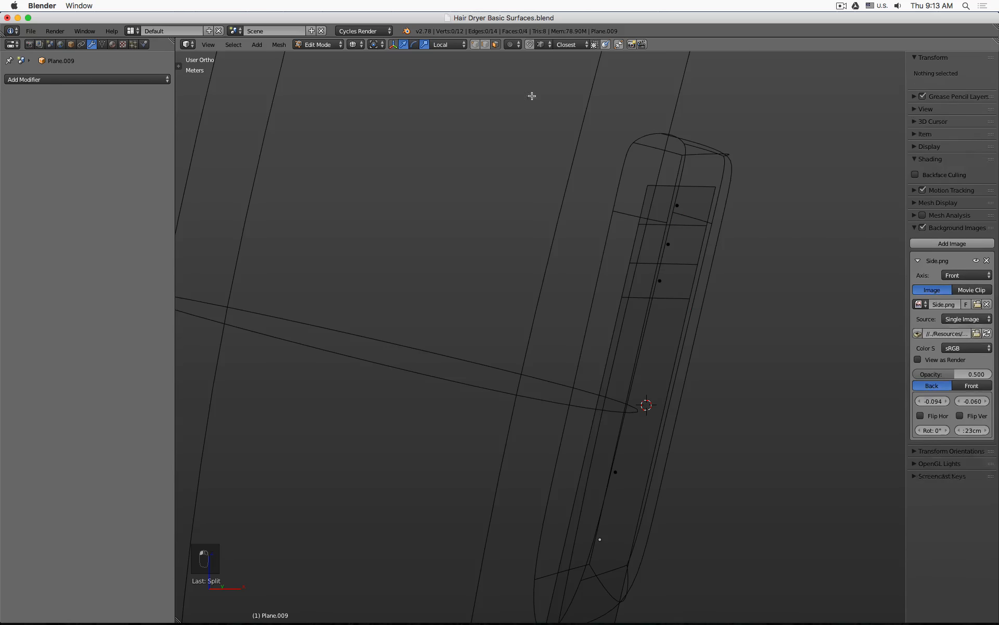
left_click(661, 290)
key("h")
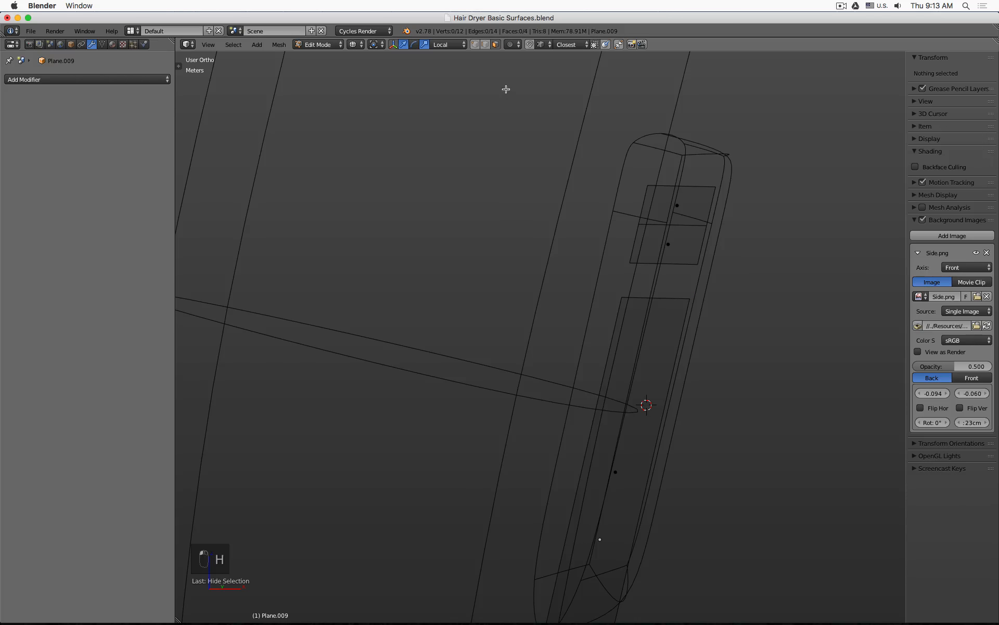
Step: Move the top and bottom edges of the two upper faces outward along local X by about 2.29 mm, forming a V-shaped notch
left_click(484, 46)
left_click(664, 275)
left_click(693, 185, "shift")
key("KP_1")
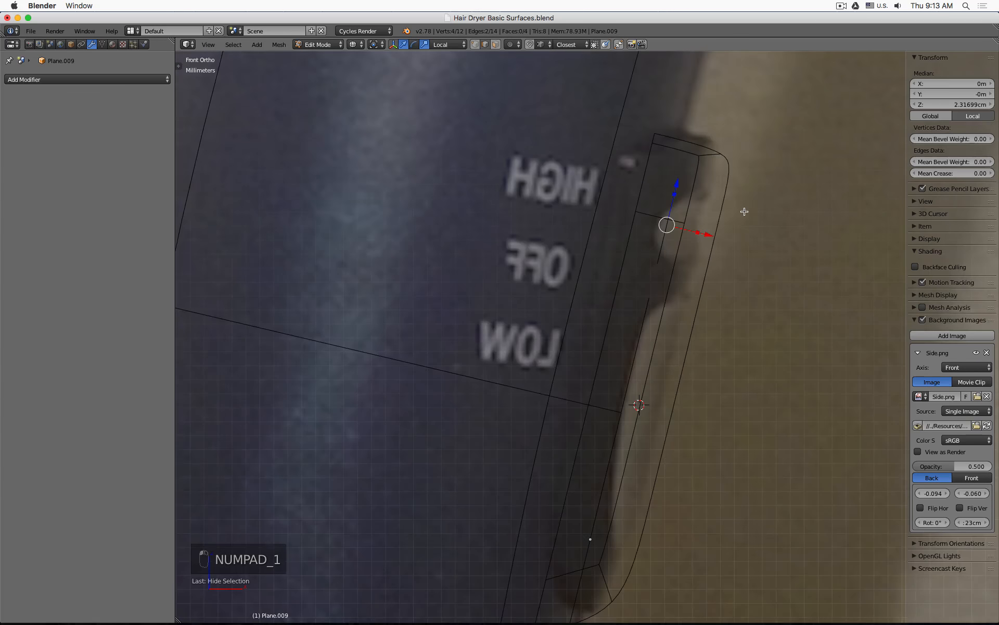
scroll(732, 228, "up", 3)
left_click_drag(667, 235, 719, 247)
Step: Reveal the hidden face and move its upper edge outward along local X to about 2.29 mm
scroll(773, 358, "down", 2)
middle_click_drag(772, 357, 741, 348)
key("alt+h")
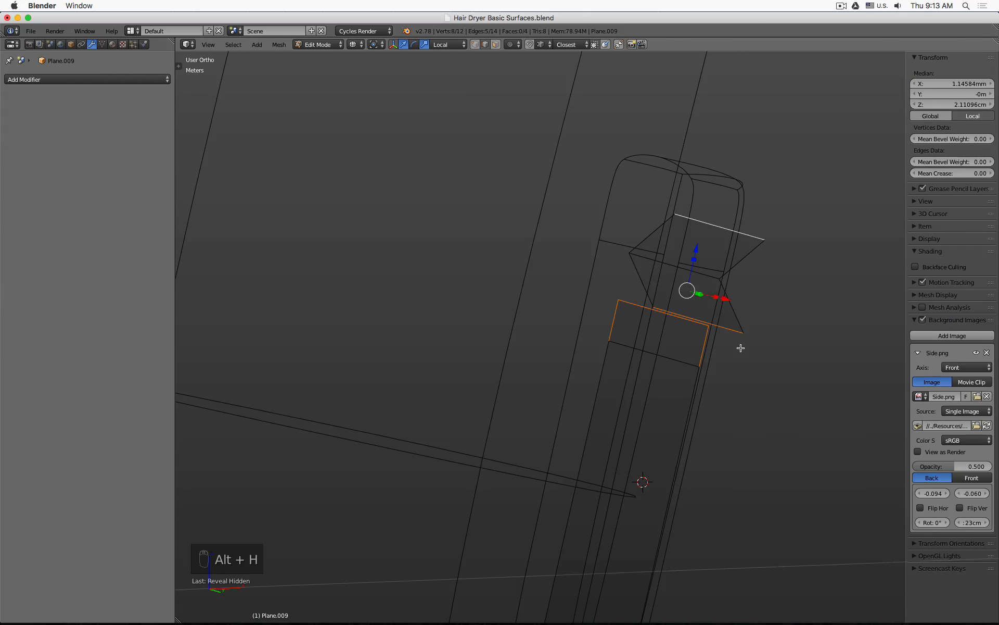
right_click(643, 308)
middle_click_drag(704, 307, 740, 330)
key("KP_3")
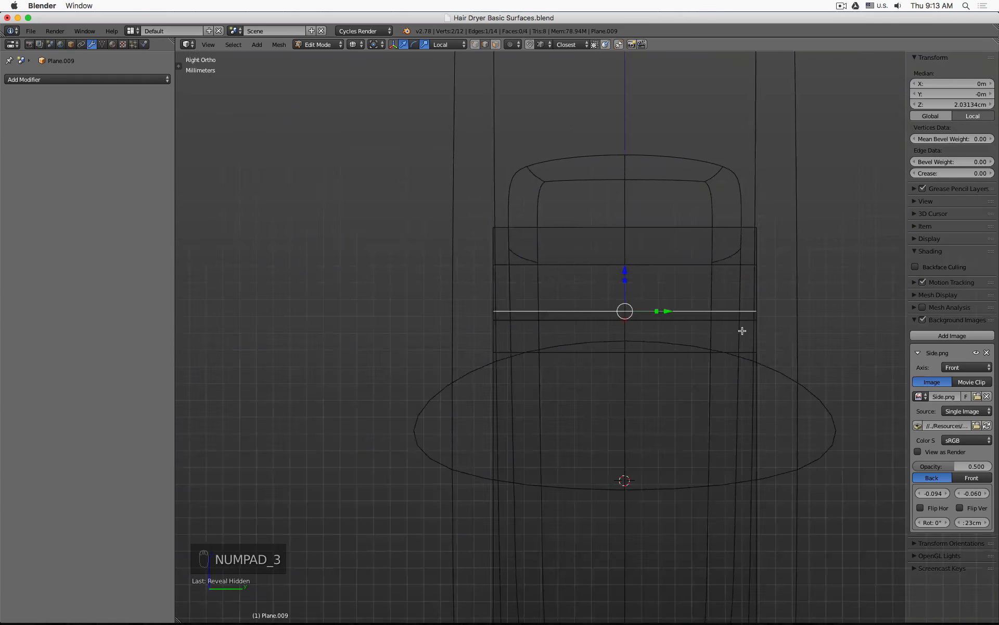
key("KP_1")
scroll(698, 329, "up", 3)
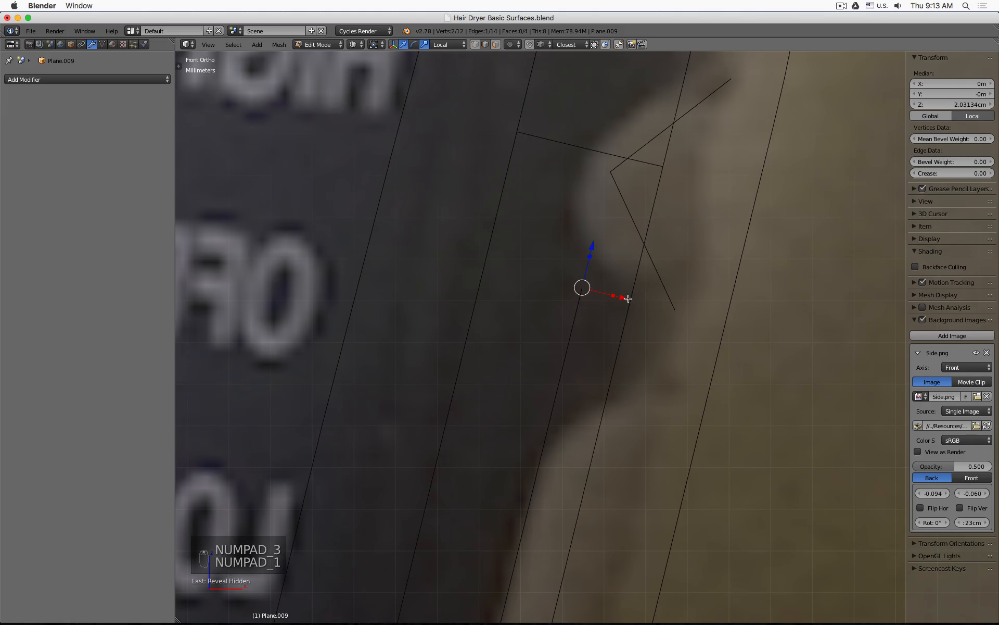
left_click_drag(628, 298, 683, 316)
Step: Select both long edges of the slanted face below the notch and lower them along local Z to a median of about 1.76 cm
scroll(680, 357, "down", 2)
middle_click_drag(635, 391, 618, 378)
right_click(603, 385, "shift")
key("KP_1")
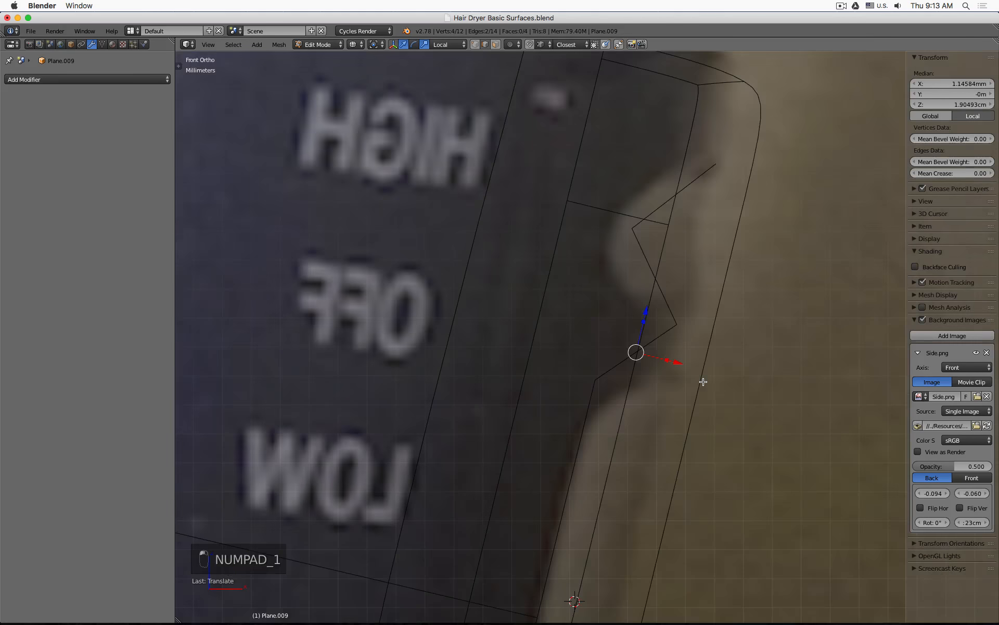
left_click_drag(644, 311, 643, 356)
scroll(710, 361, "down", 4)
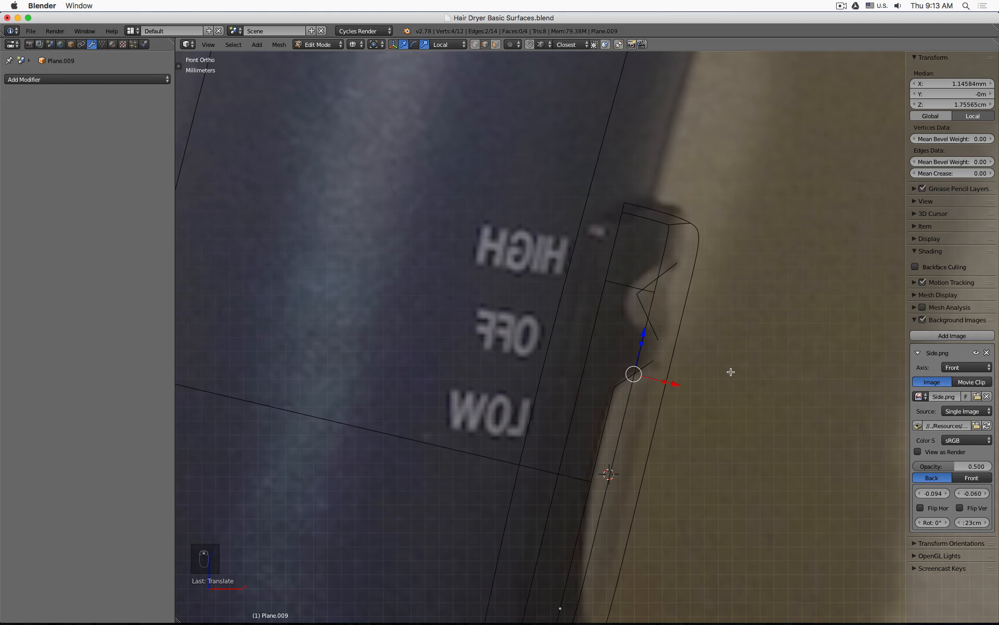
Step: Set a mean bevel weight of 0.99 on the two inner fold edges of the profile
middle_click_drag(736, 377, 686, 359)
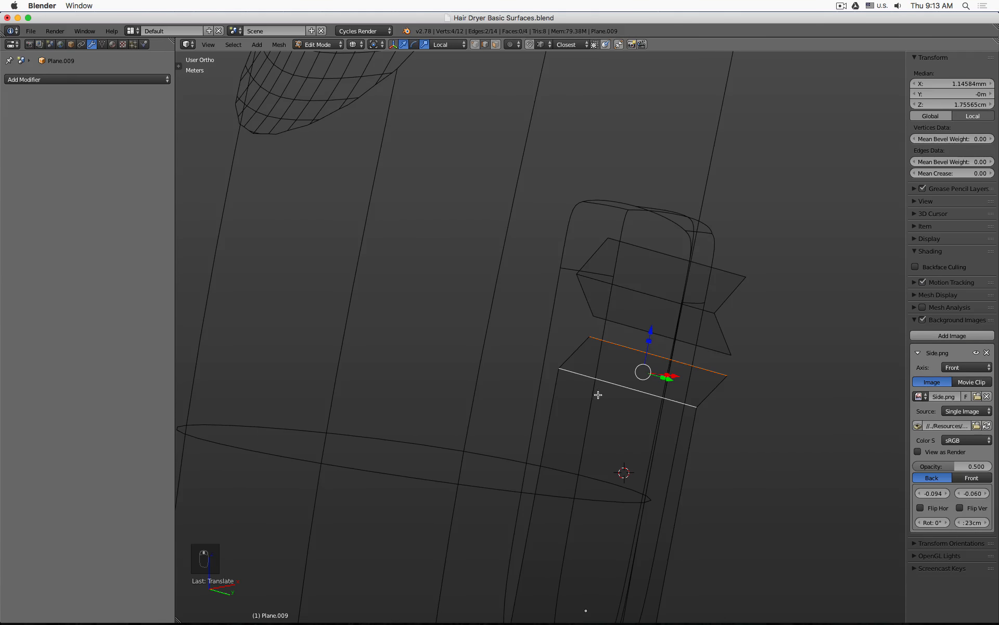
left_click(611, 386)
left_click(640, 293, "shift")
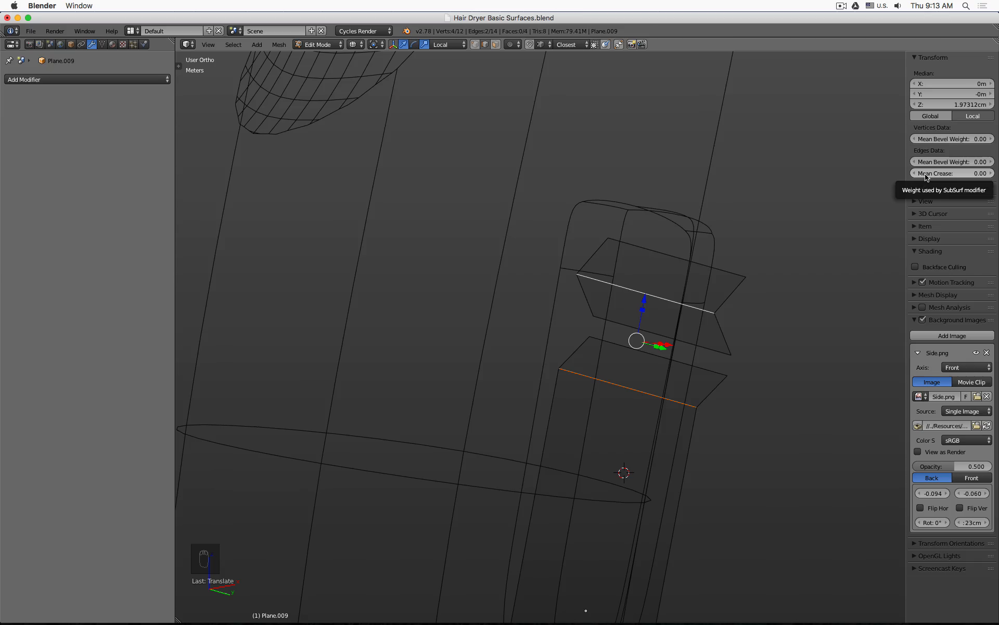
left_click_drag(928, 163, 991, 163)
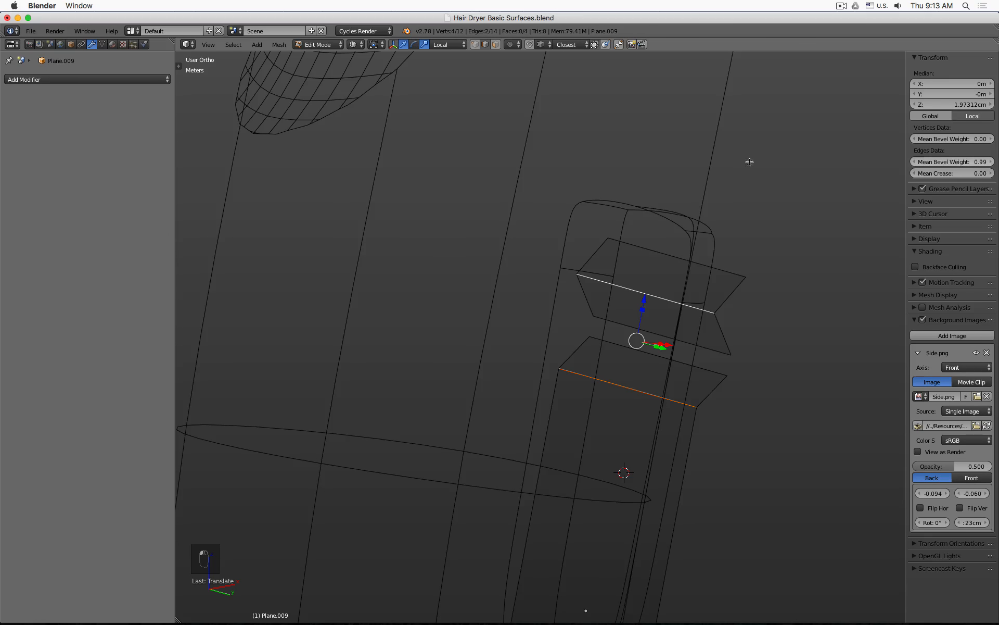
Step: Add a Bevel modifier to the profile plane, limited by weight, with a 1 mm width and Clamp Overlap disabled
key("Tab")
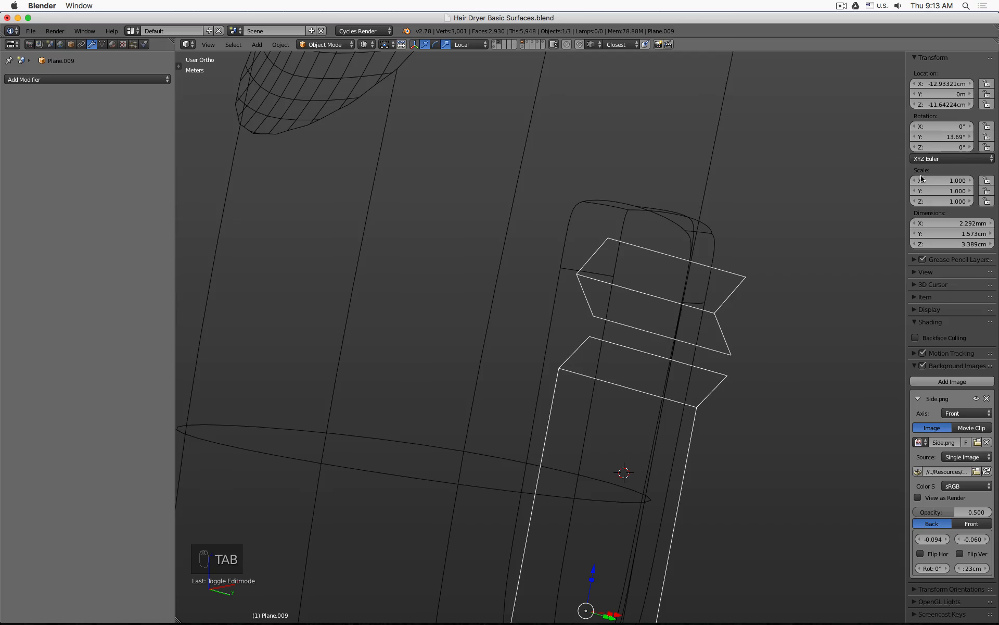
left_click(78, 78)
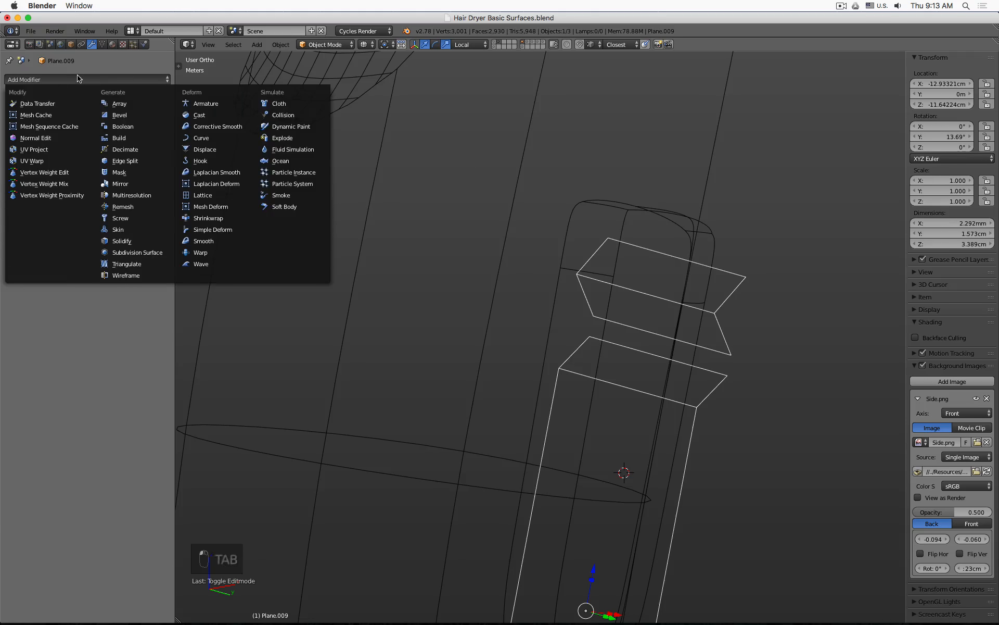
left_click(136, 116)
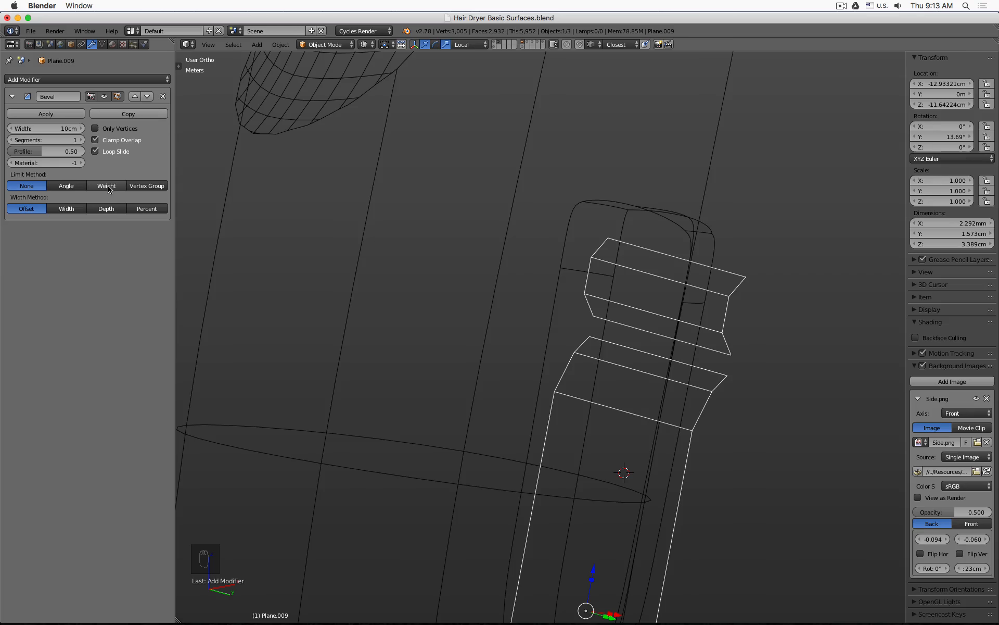
left_click(107, 186)
left_click(57, 129)
type("1m")
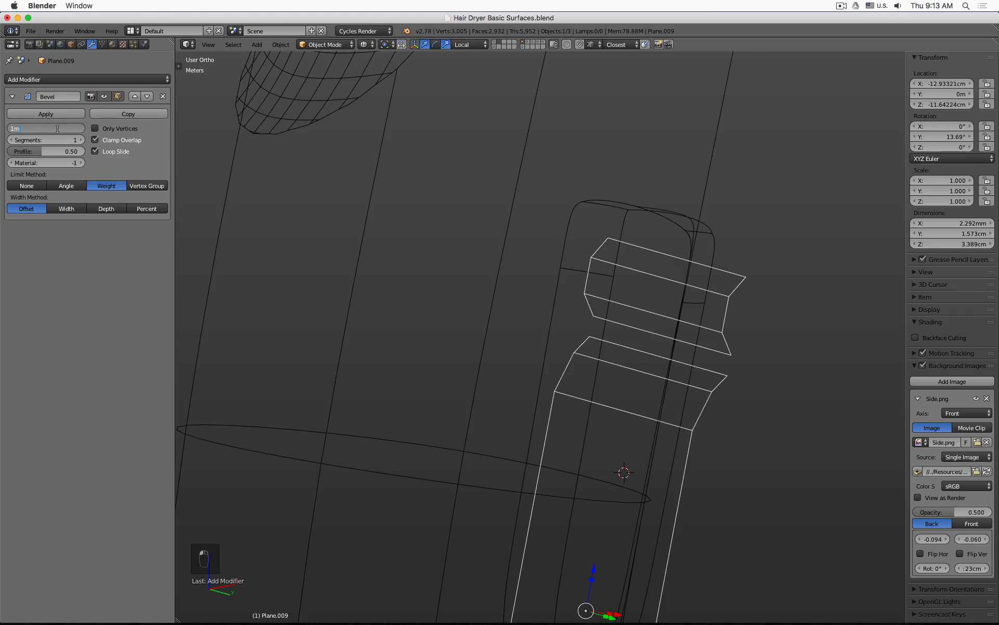
type("m")
key("Return")
left_click(112, 141)
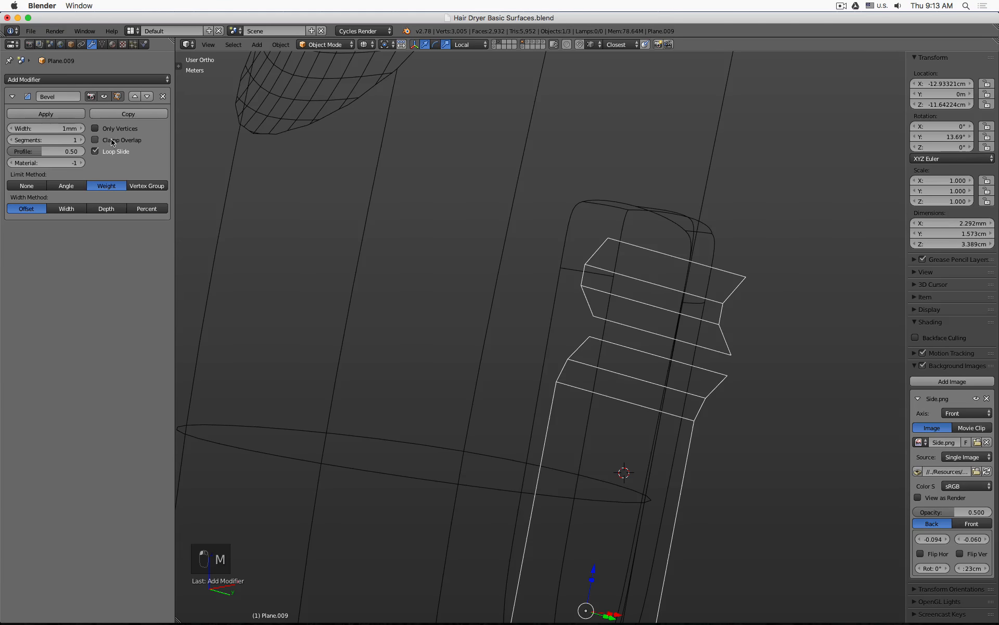
Step: Set the Bevel modifier's segments to 5
left_click(48, 140)
type("10")
key("Return")
left_click(47, 140)
type("5")
key("Return")
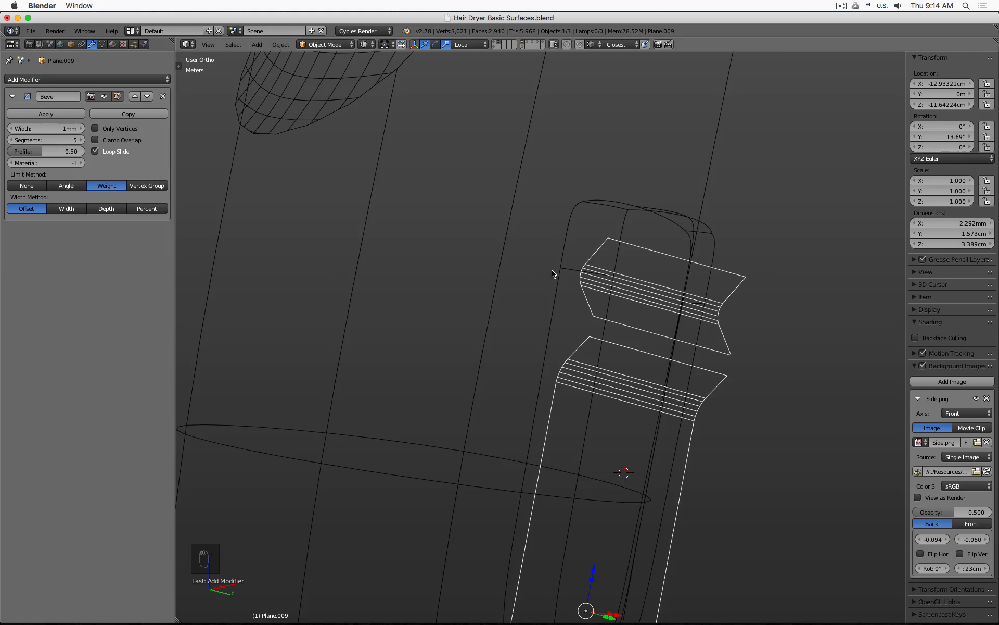
Step: Apply smooth shading to the profile plane and check it against the solid button from the front
key("KP_1")
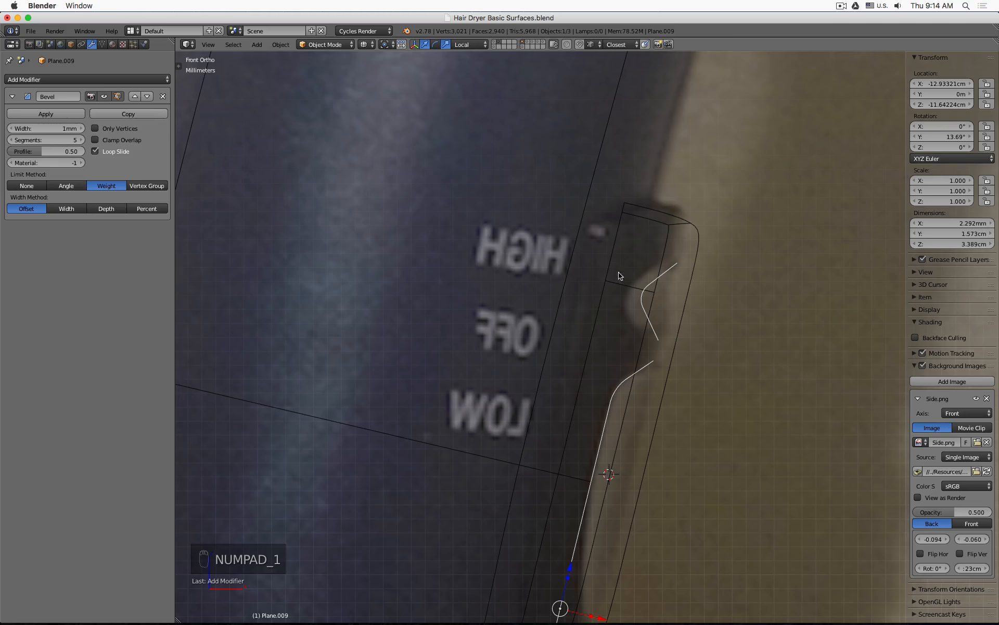
mouse_move(620, 275)
middle_mouse_down()
mouse_move(685, 270)
mouse_move(671, 247)
mouse_move(663, 281)
mouse_move(745, 346)
mouse_move(737, 399)
mouse_move(693, 385)
mouse_move(724, 392)
middle_mouse_up()
key("z")
key("space")
key("Return")
key("KP_1")
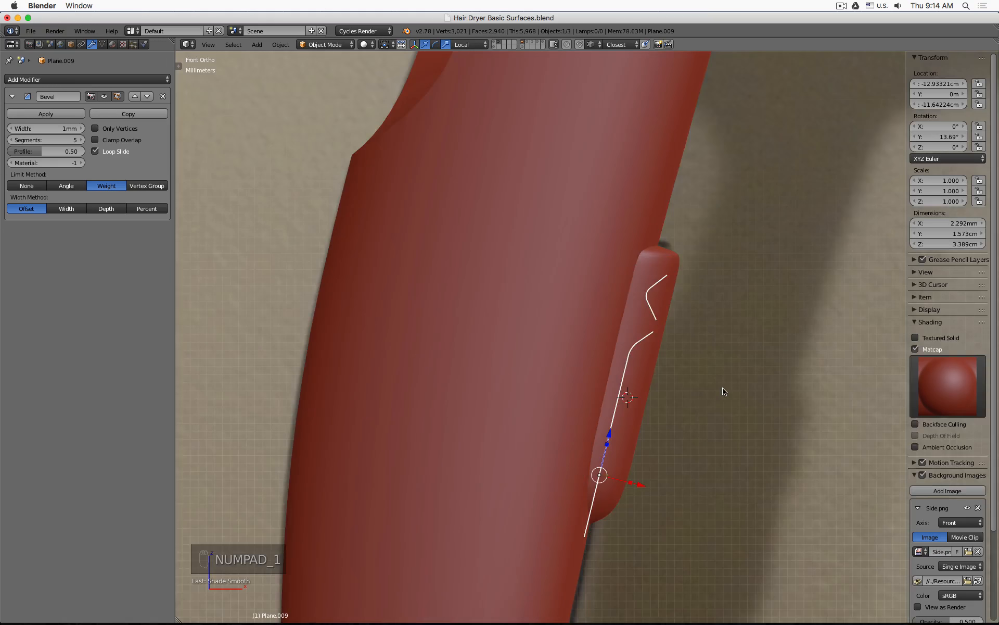
Step: Return to wireframe display and open the switch button's mesh in Edit Mode
key("z")
scroll(677, 297, "up", 4)
scroll(674, 283, "down", 3)
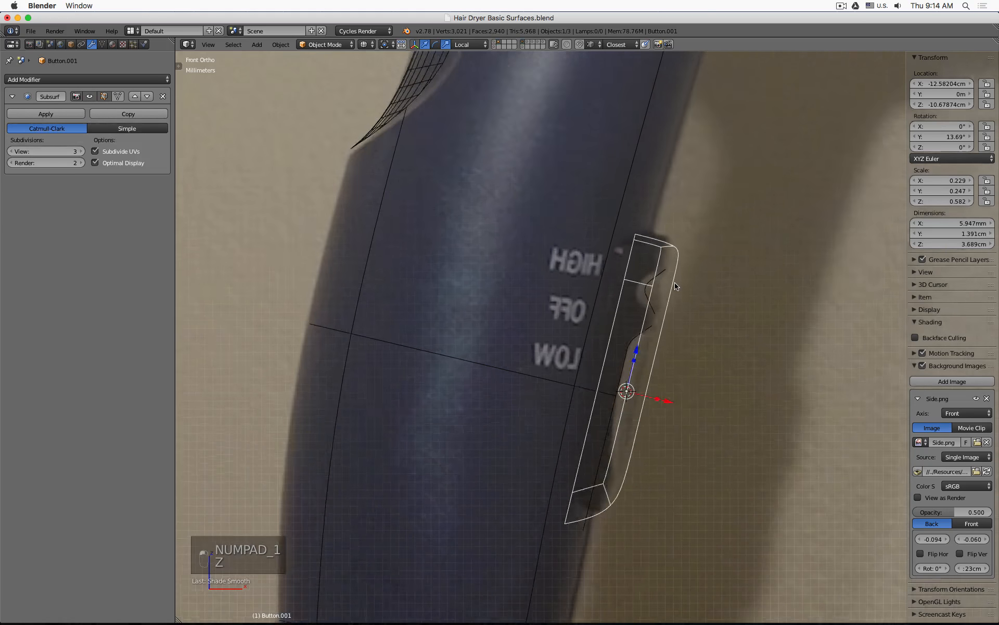
right_click(669, 284)
key("Tab")
key("z")
key("z")
Step: Move the switch button's four outer-face vertices inward about 1.73 mm along local X to match the reference photo
key("a")
key("b")
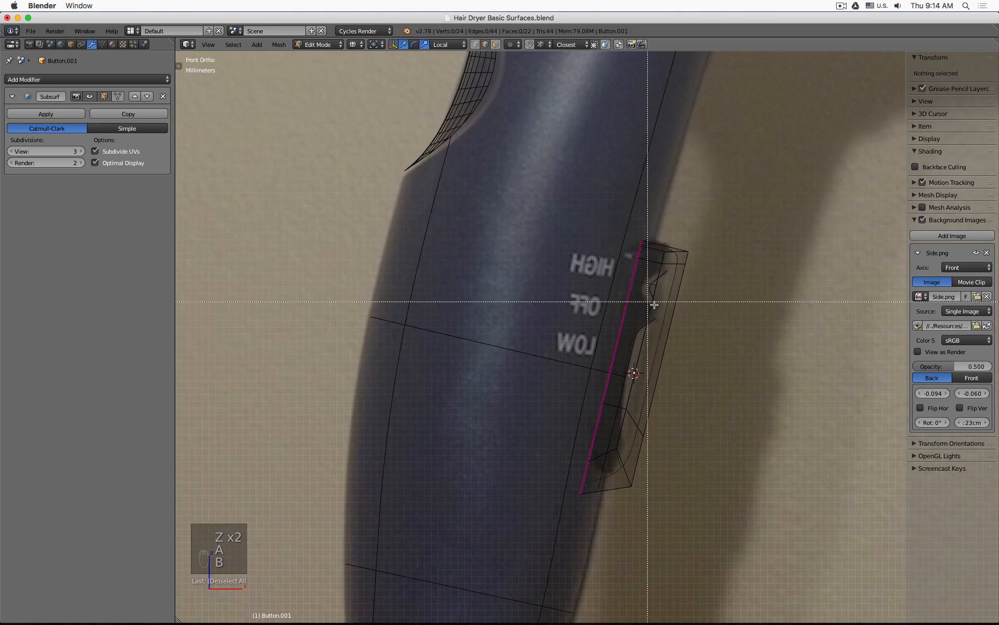
key("Escape")
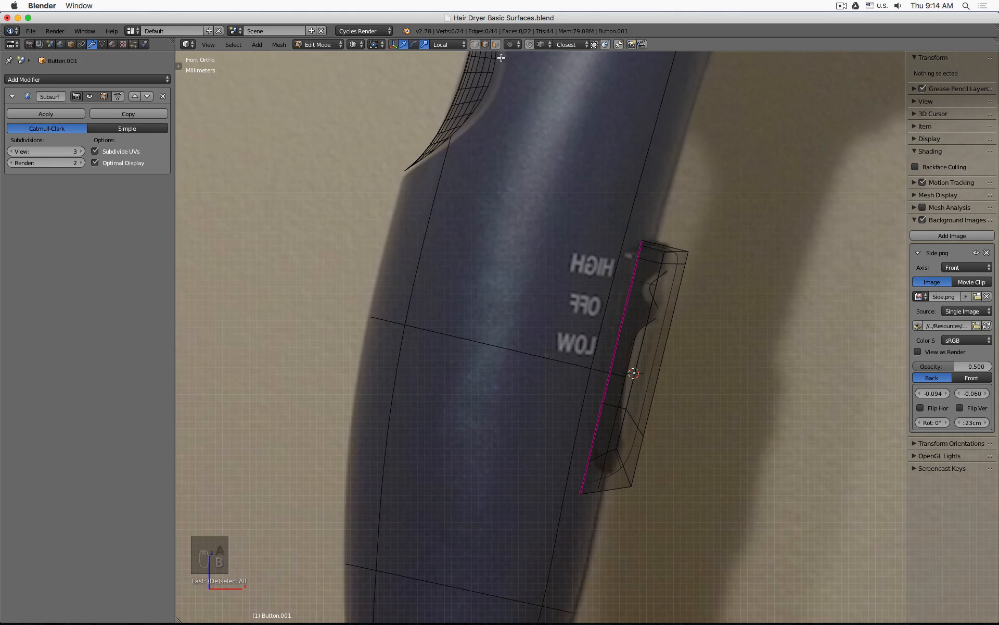
right_click(686, 251)
key("b")
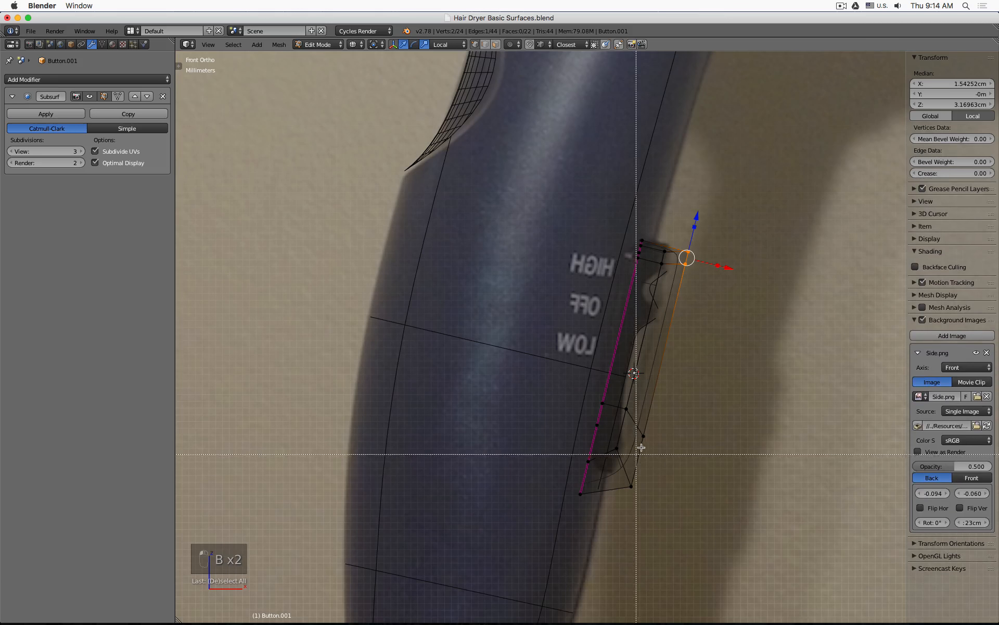
left_click_drag(637, 454, 620, 504)
key("b")
scroll(718, 303, "up", 3)
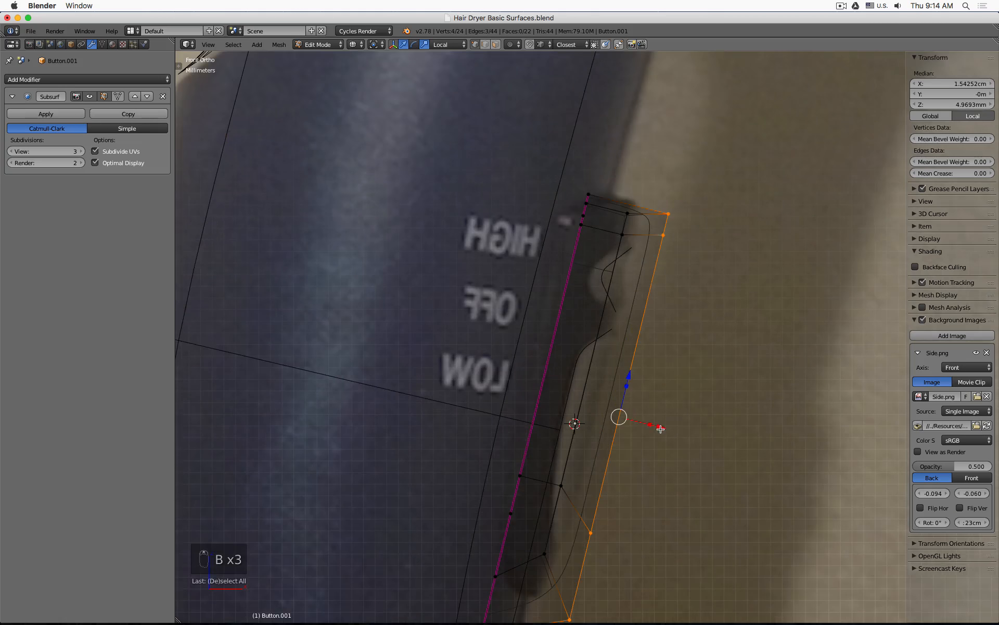
key("g")
key("x")
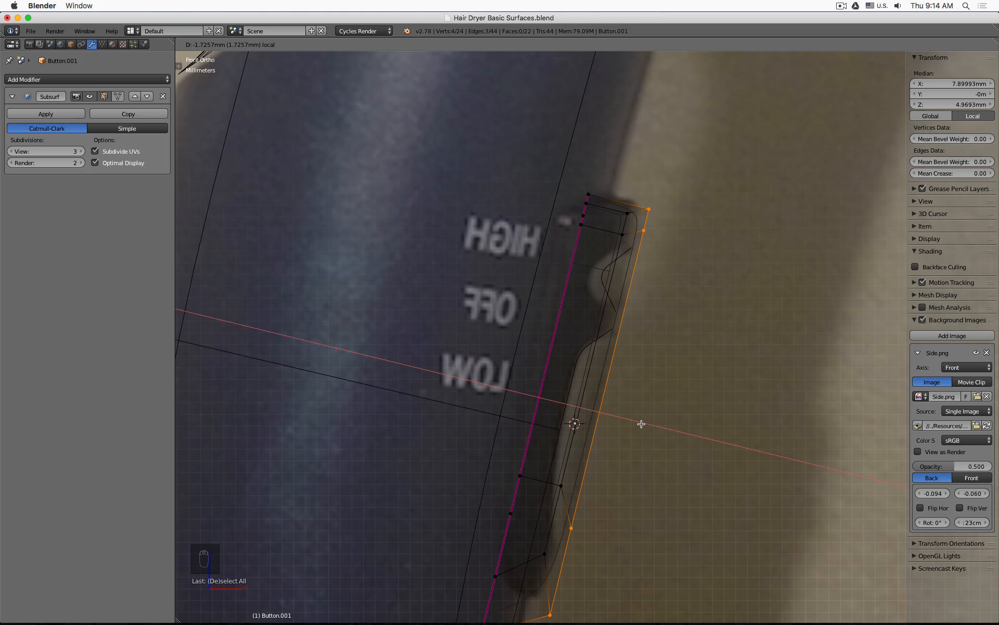
left_click(641, 424)
key("z")
key("Tab")
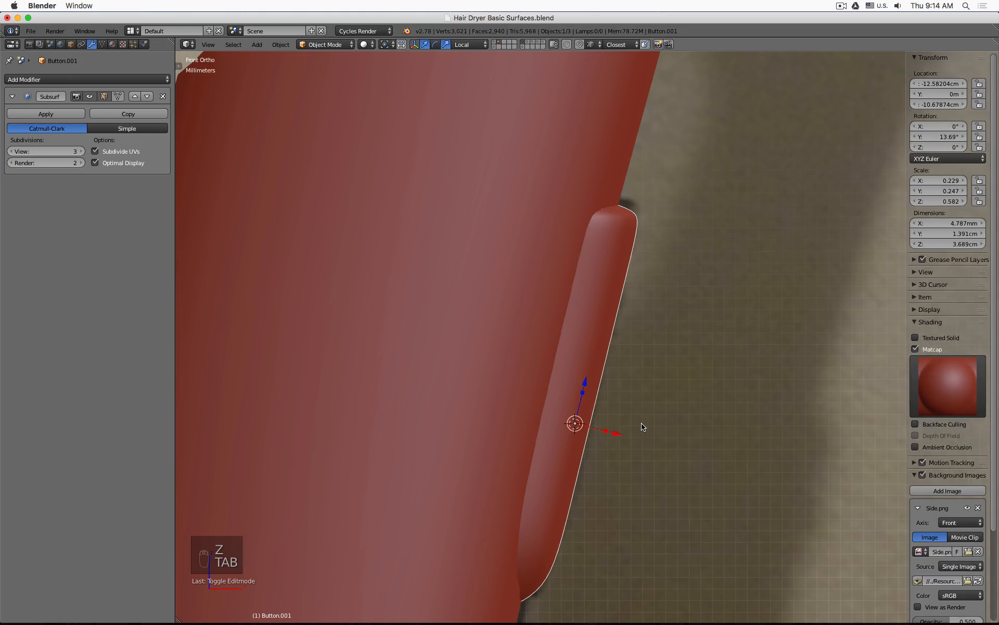
Step: Move the outer edge vertices of the profile plane slightly outward along local X, past the button's front face
key("z")
right_click(639, 253)
key("Tab")
key("a")
key("a")
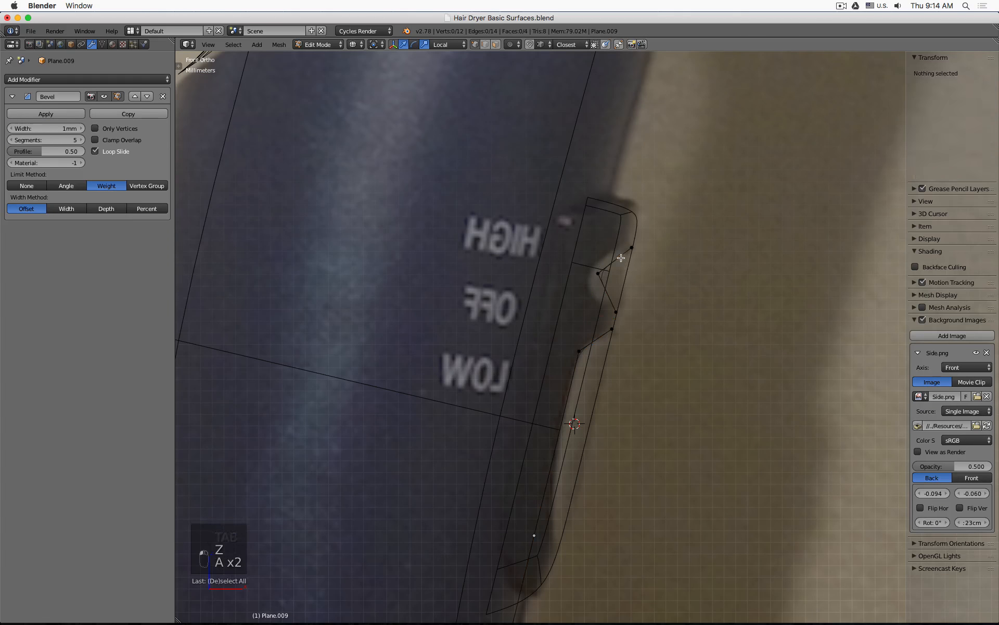
key("b")
left_click_drag(621, 257, 645, 237)
key("b")
left_click_drag(599, 302, 629, 344)
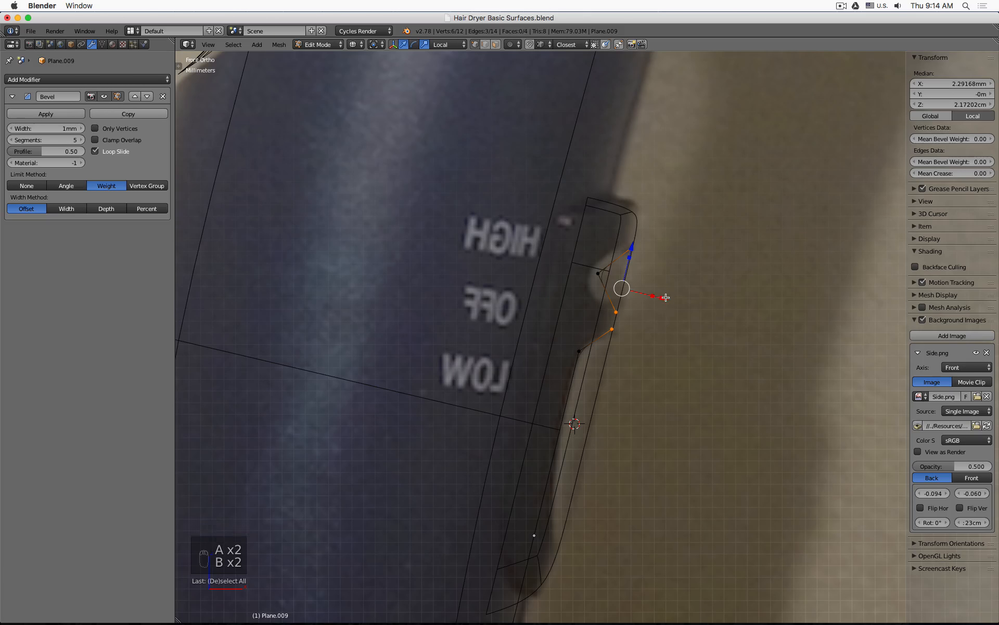
key("g")
key("x")
key("x")
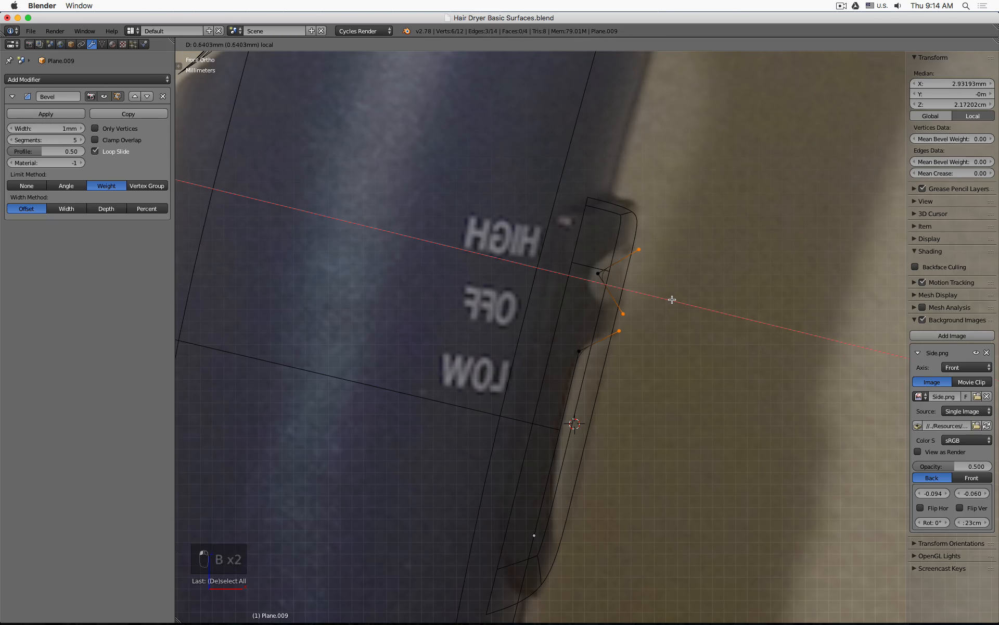
left_click(675, 300)
key("Tab")
key("z")
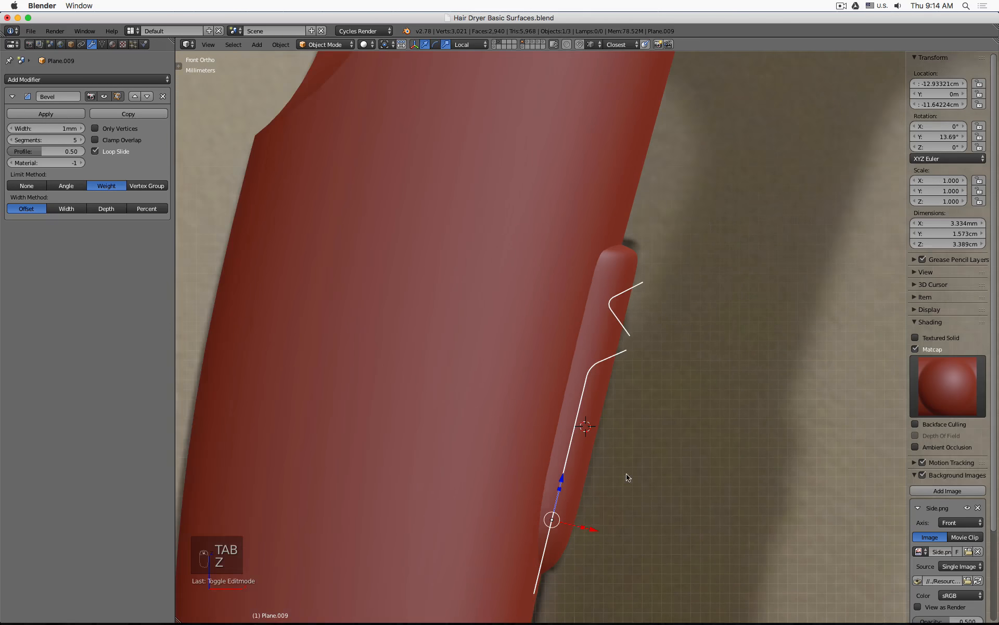
Step: Examine how the profile plane intersects the button, from the front and from several angles
middle_click_drag(644, 384, 631, 424)
key("KP_1")
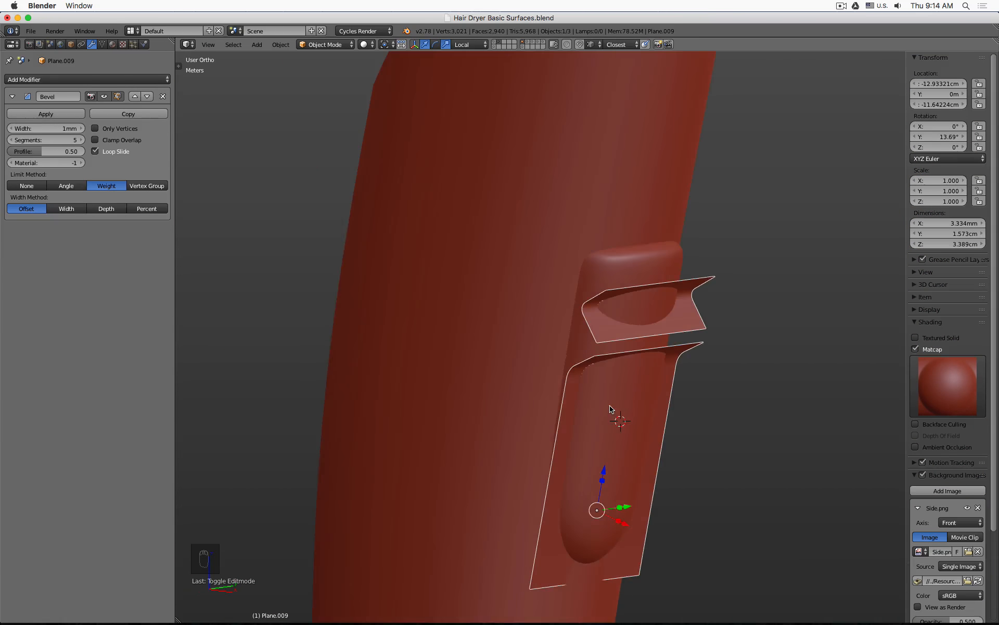
key("z")
key("z")
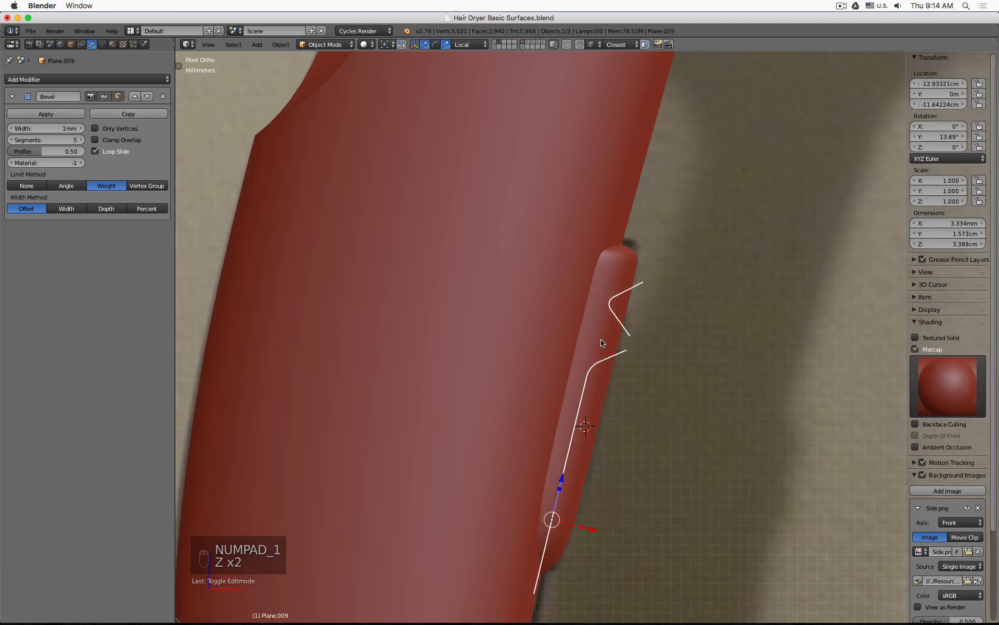
right_click(617, 266)
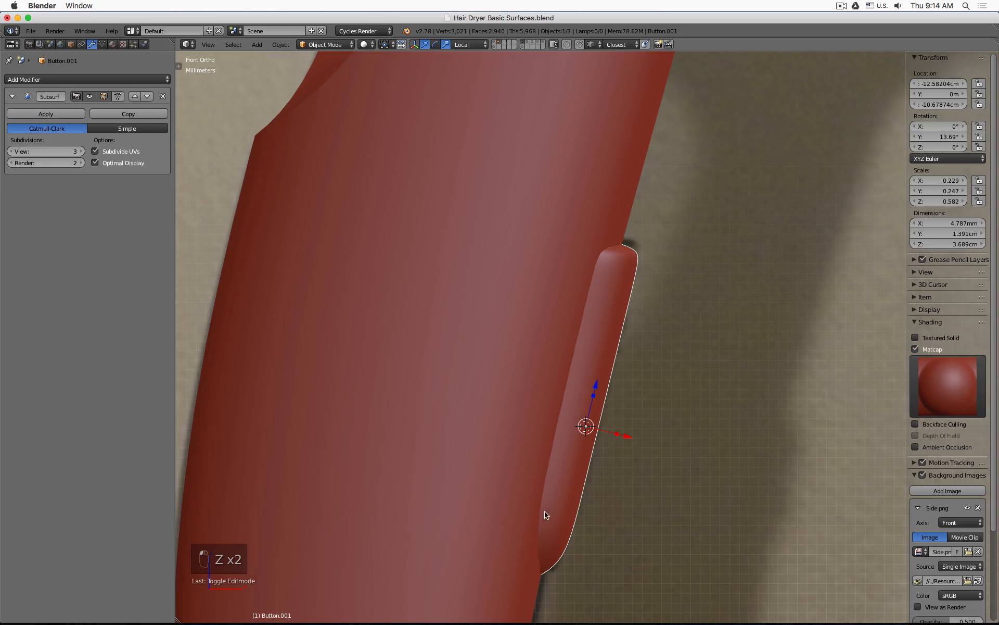
key("z")
key("z")
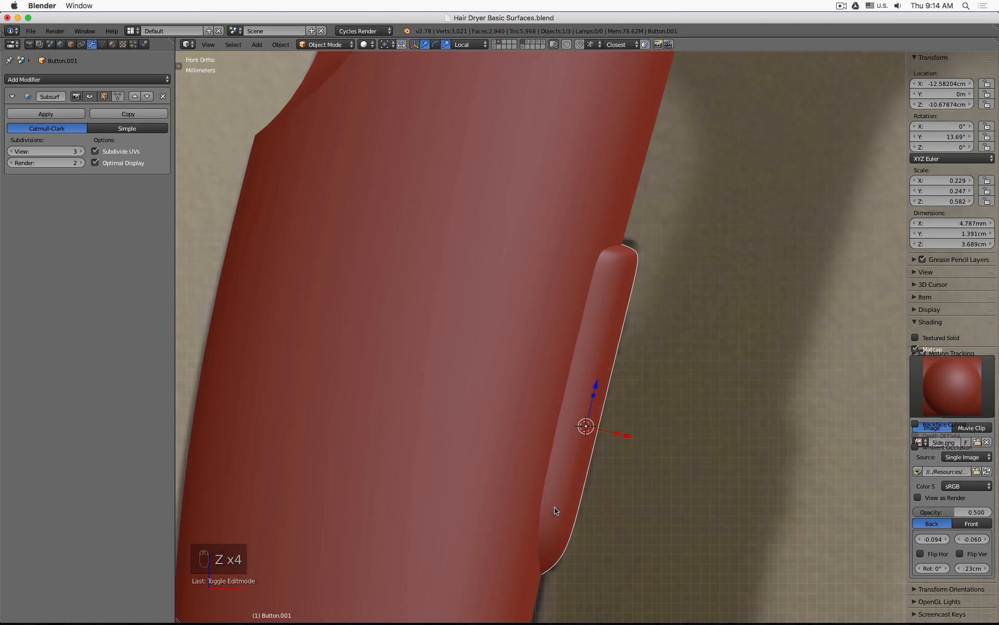
middle_click_drag(661, 377, 634, 348)
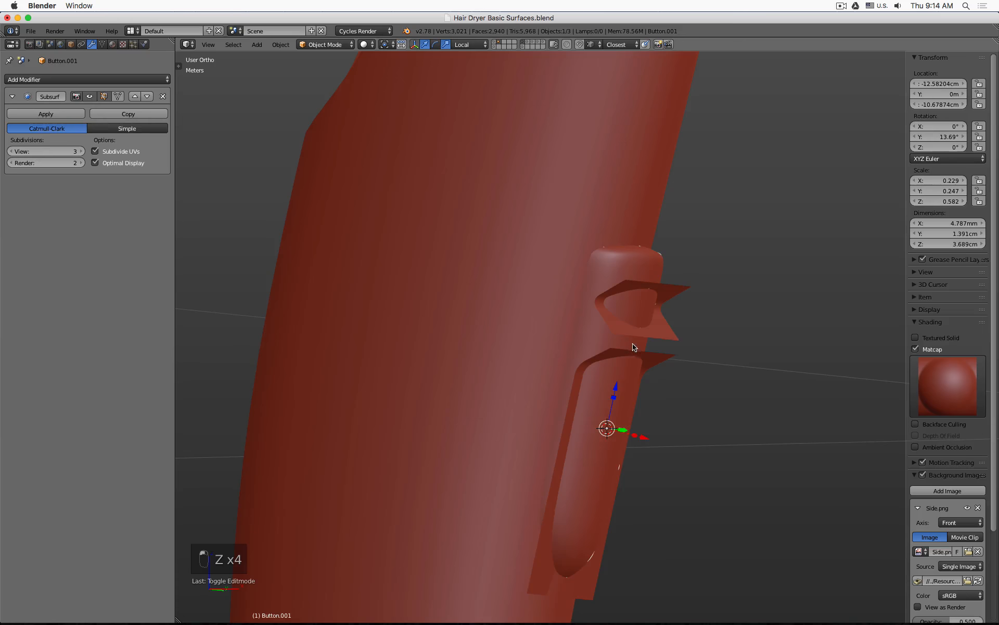
right_click(602, 356)
middle_click_drag(604, 562, 558, 393)
scroll(562, 434, "up", 2)
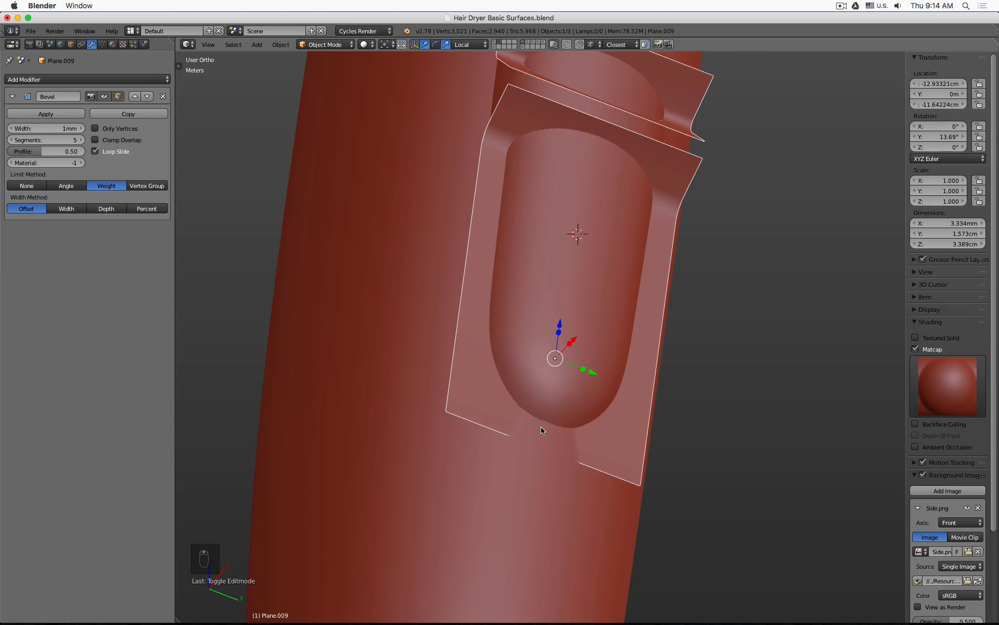
scroll(543, 429, "down", 2)
Step: Rotate the button and profile plane together in front view to a Y rotation of 12.42°
key("KP_1")
key("z")
right_click(641, 244, "shift")
key("r")
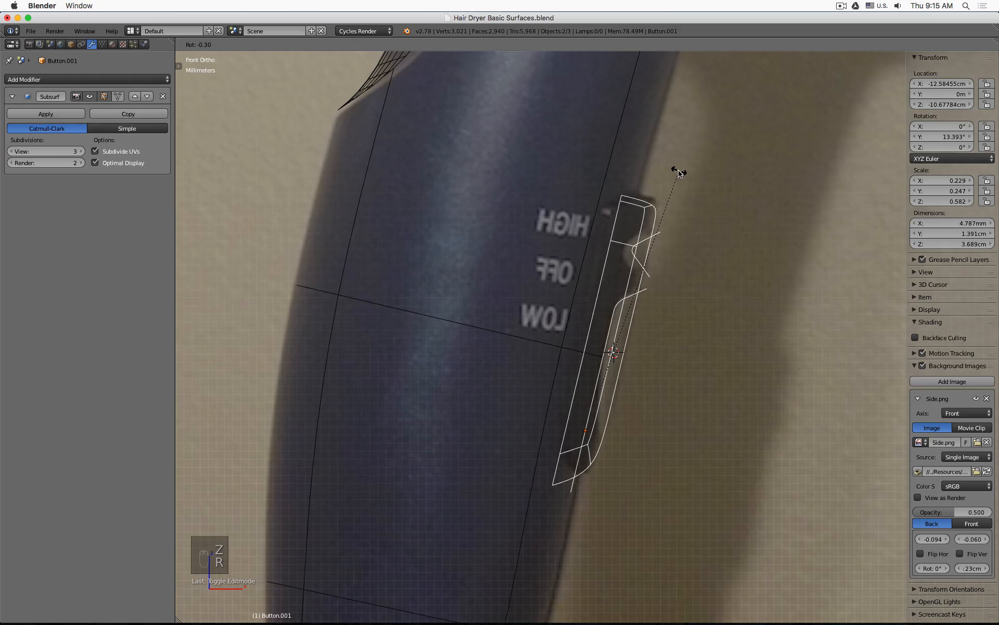
left_click(676, 167)
key("z")
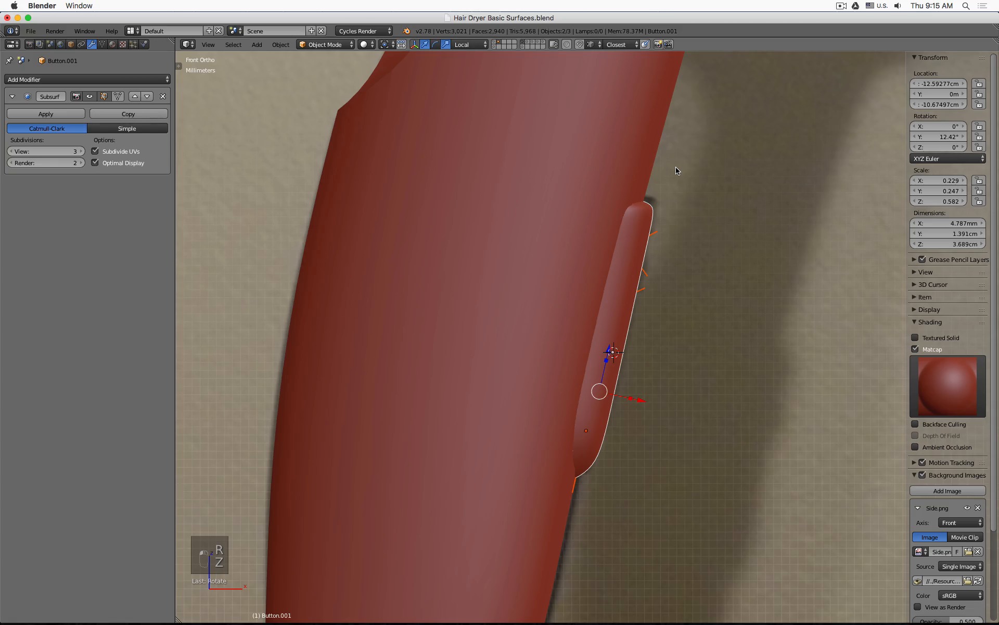
Step: Shift the button and profile plane together slightly outward from the handle along local X
key("g")
key("x")
key("x")
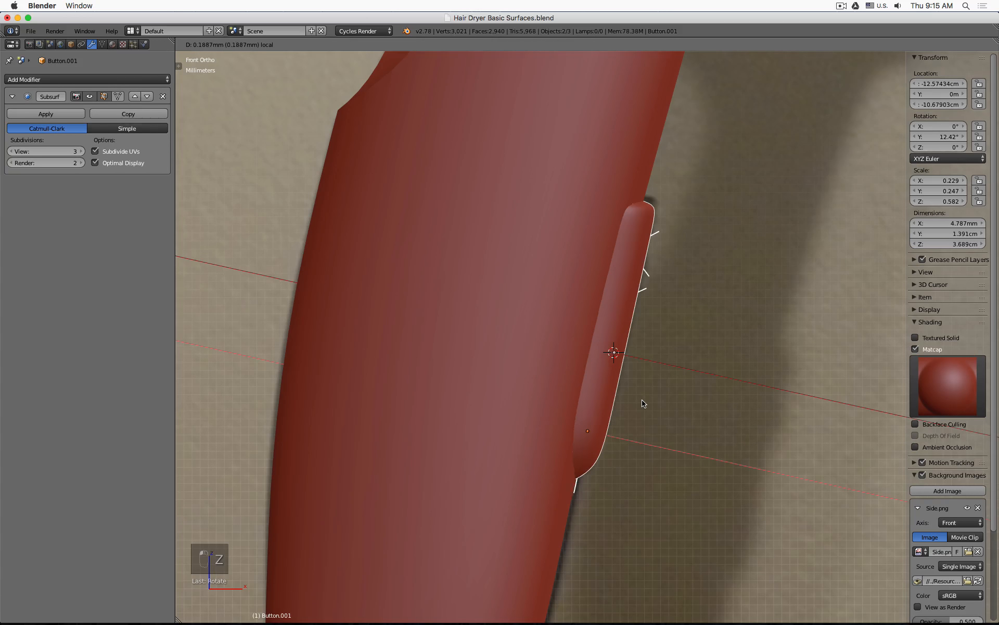
left_click(653, 389)
middle_click_drag(717, 265, 690, 260)
scroll(682, 241, "up", 2)
Step: Rename the switch button object as Button
key("a")
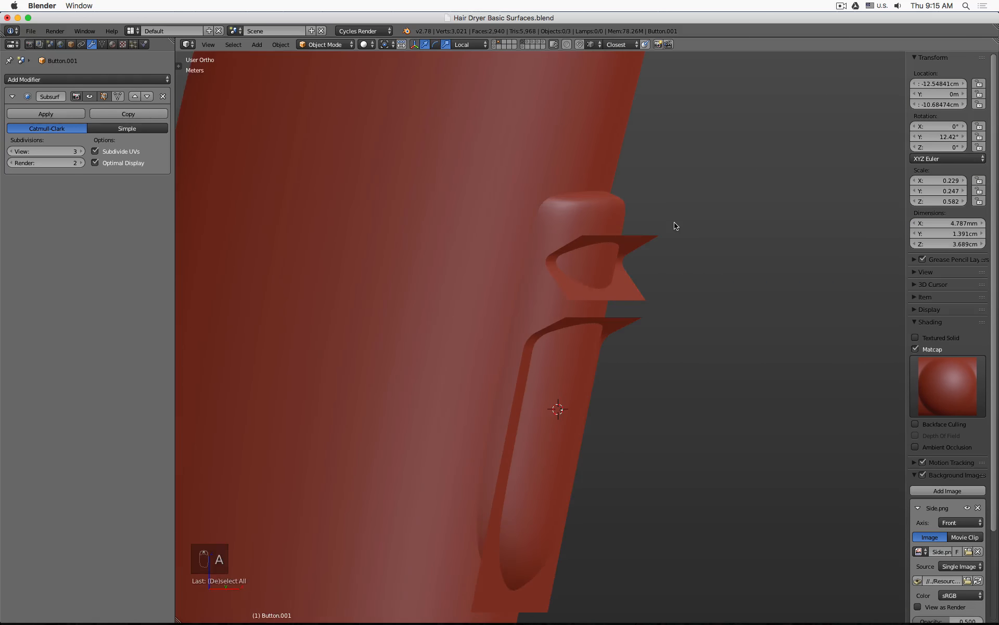
right_click(634, 212)
left_click(71, 45)
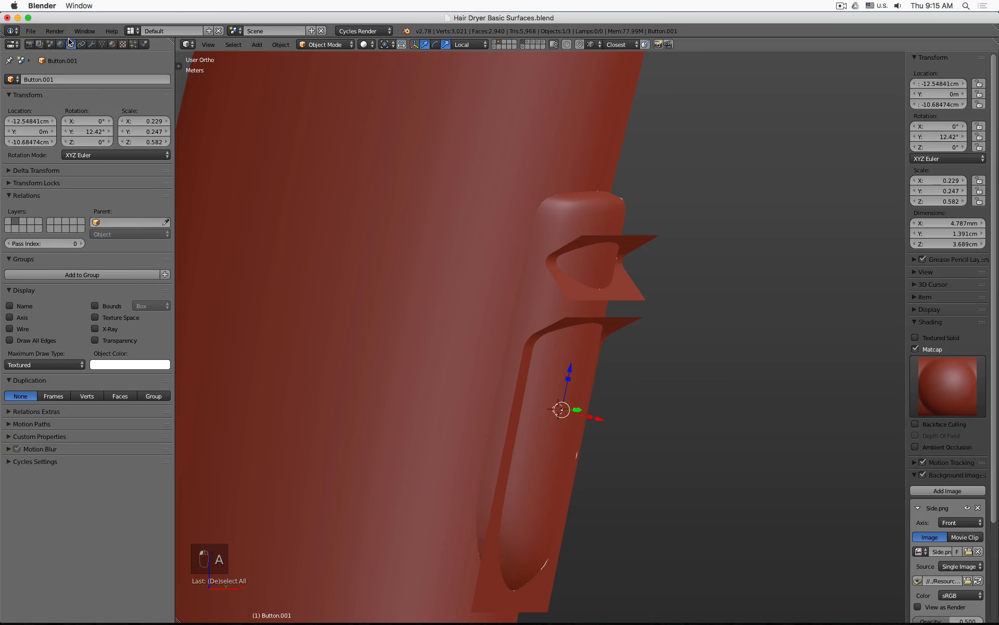
left_click(67, 78)
type("Button")
key("Return")
Step: Rename the bevelled profile plane as Trim Button
right_click(653, 245)
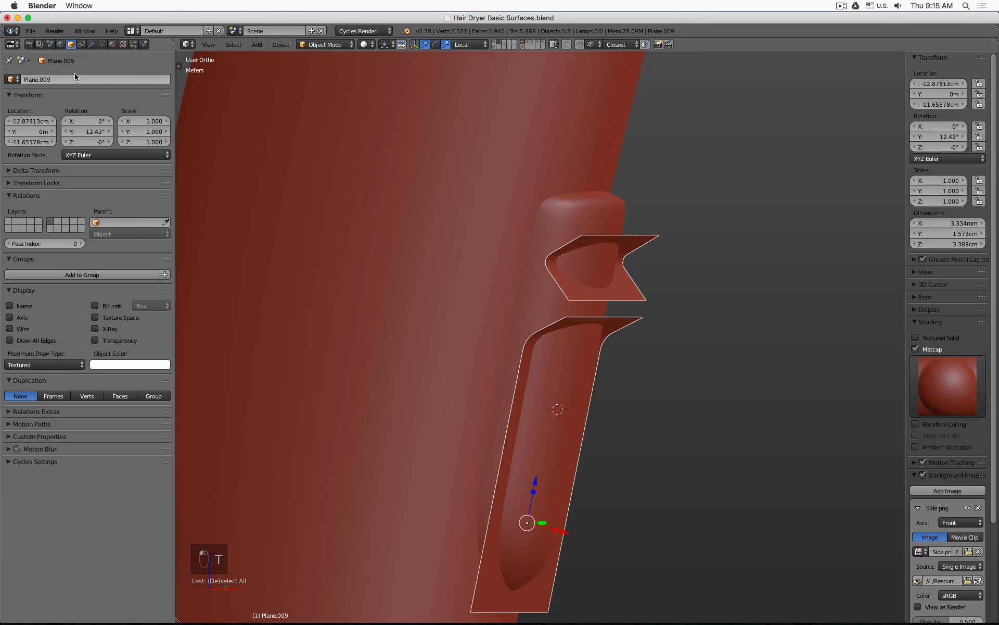
left_click(78, 78)
type("Trim But")
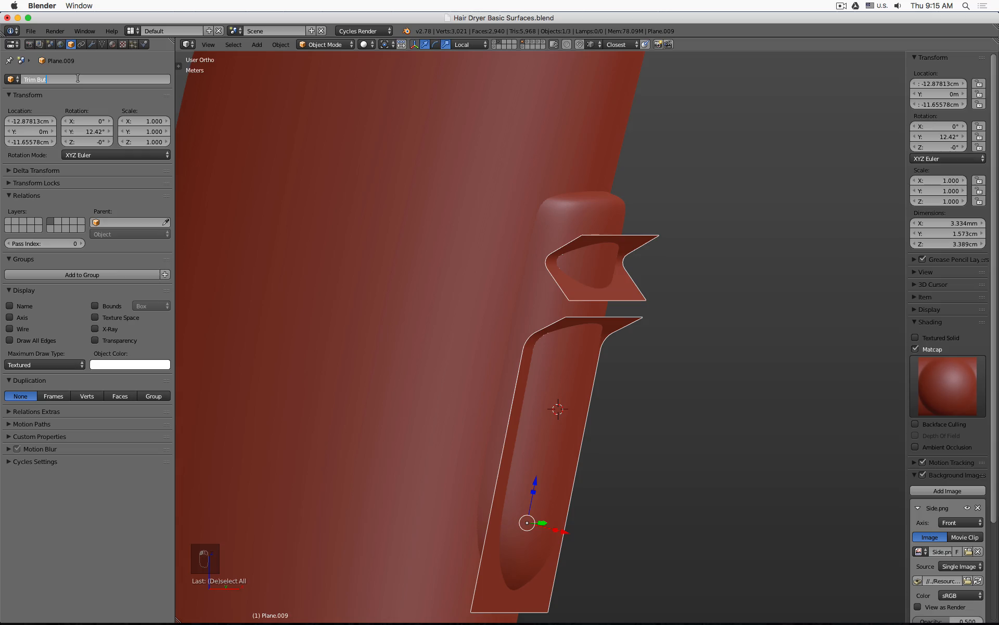
type("ton")
key("Return")
Step: Rename the hair dryer's handle surface as Handle
right_click(361, 156)
left_click(47, 79)
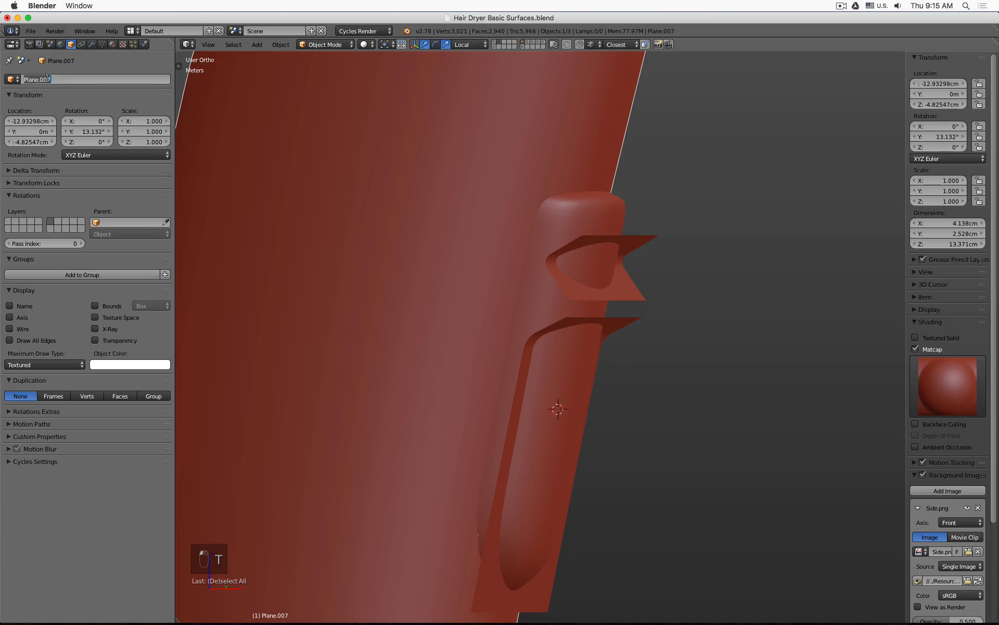
type("Handle")
key("Return")
Step: Add a Boolean modifier to the button, using the Difference operation with Trim Button as the object
right_click(614, 202)
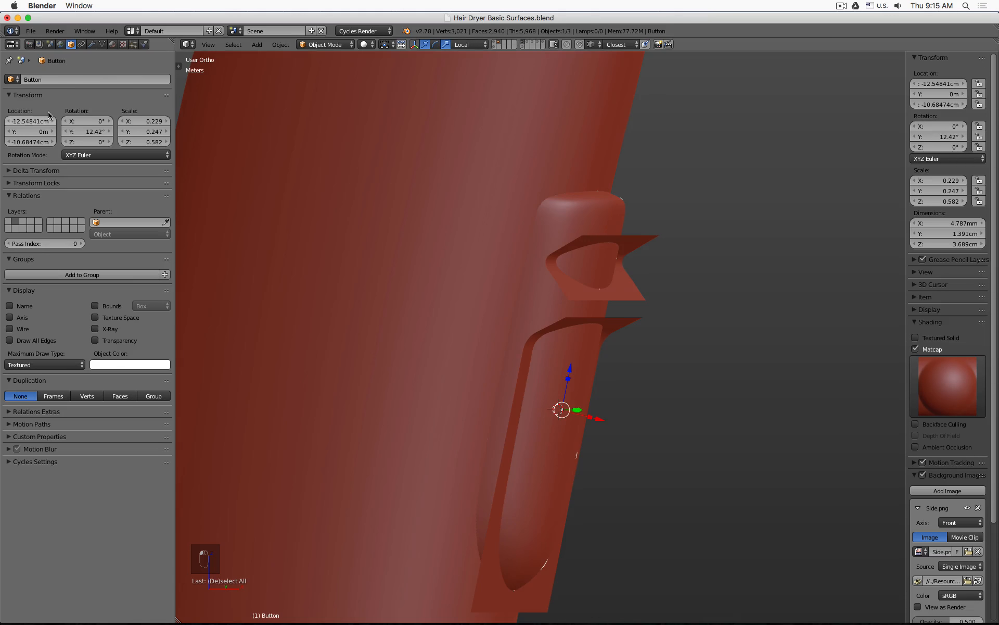
left_click(93, 45)
left_click(80, 81)
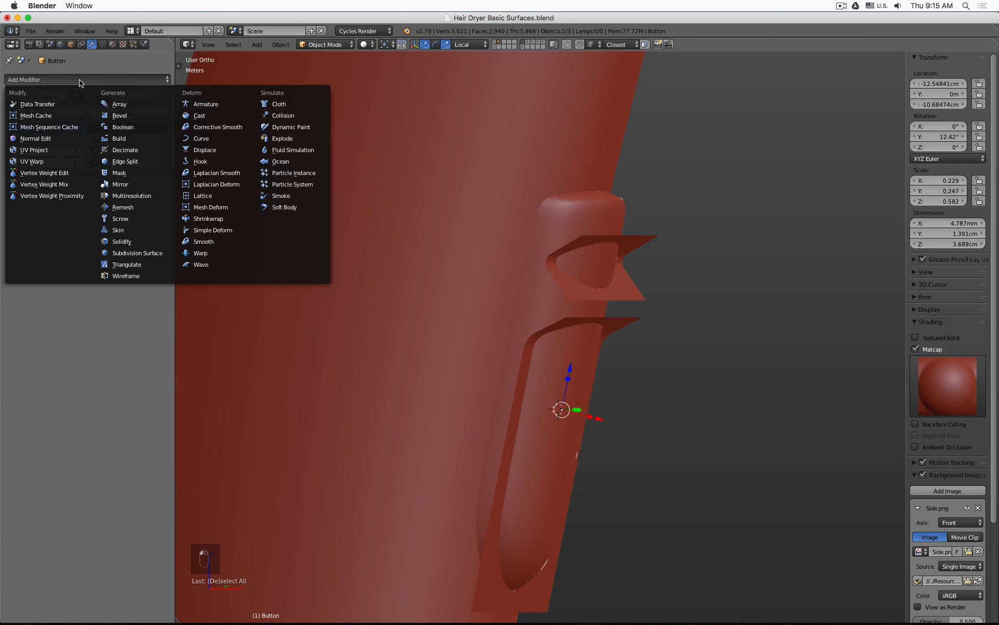
left_click(141, 127)
left_click(63, 229)
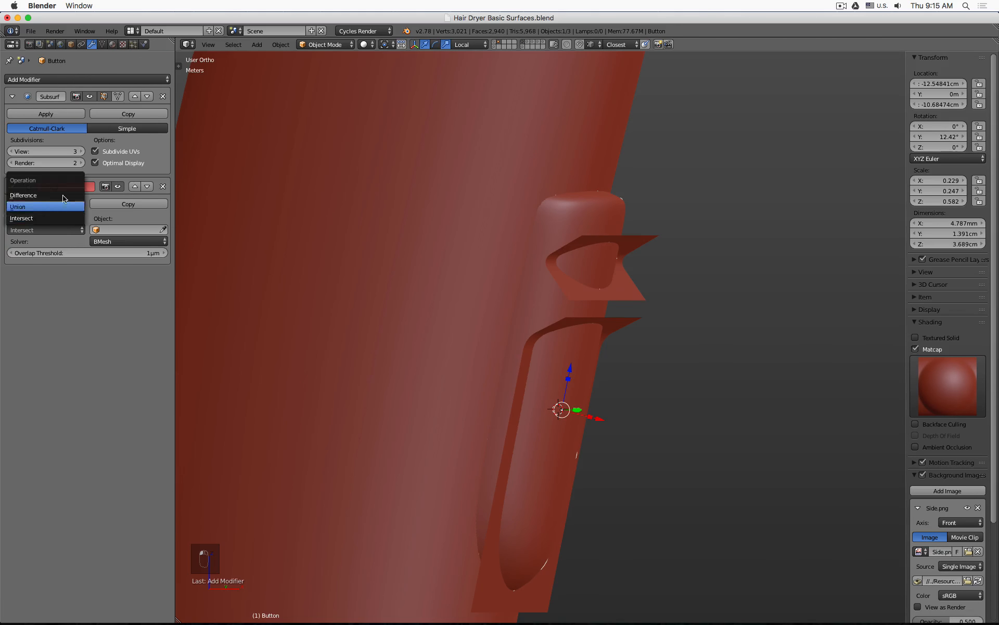
left_click(57, 195)
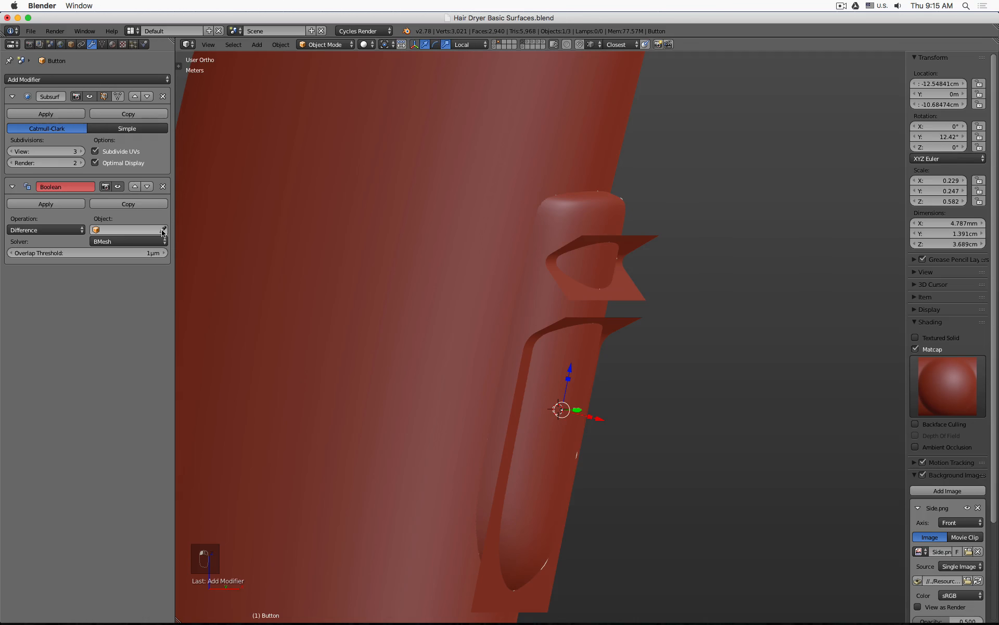
left_click(163, 230)
left_click(645, 228)
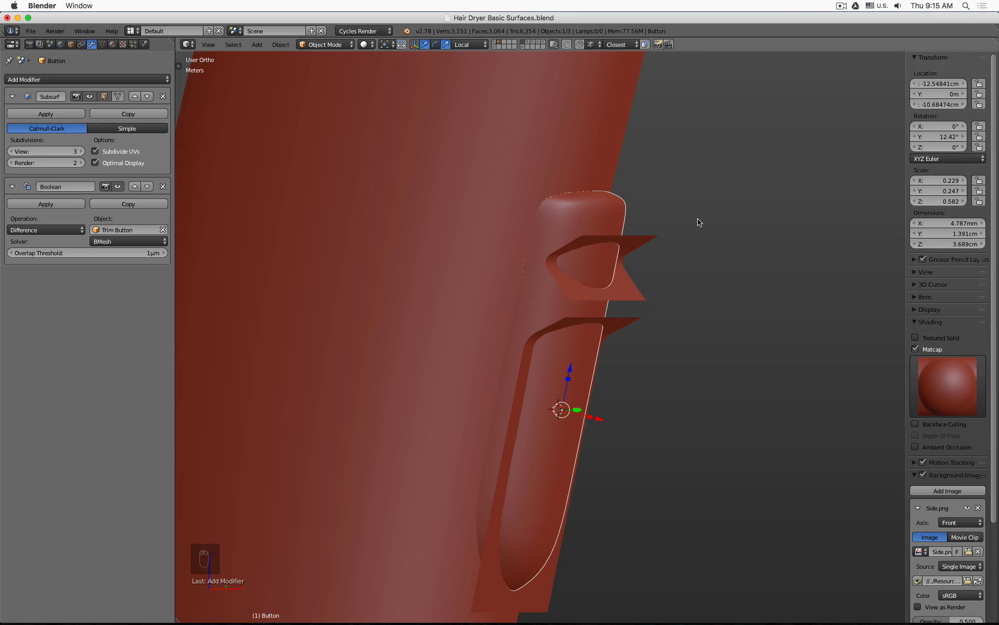
Step: Inspect the Boolean cut on the button in wireframe and with the trim plane temporarily hidden
key("z")
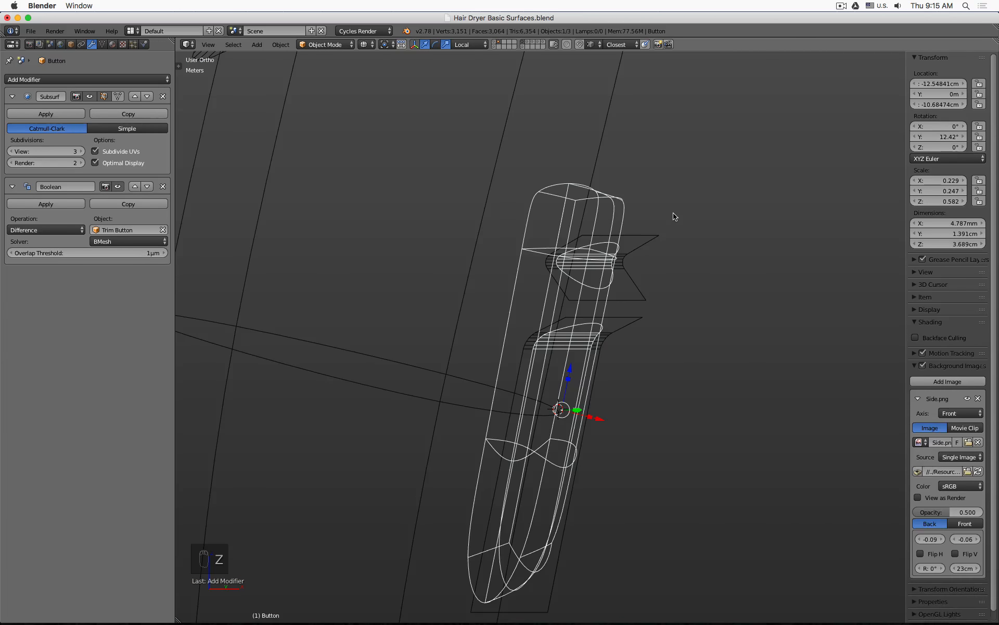
key("z")
right_click(648, 241)
key("h")
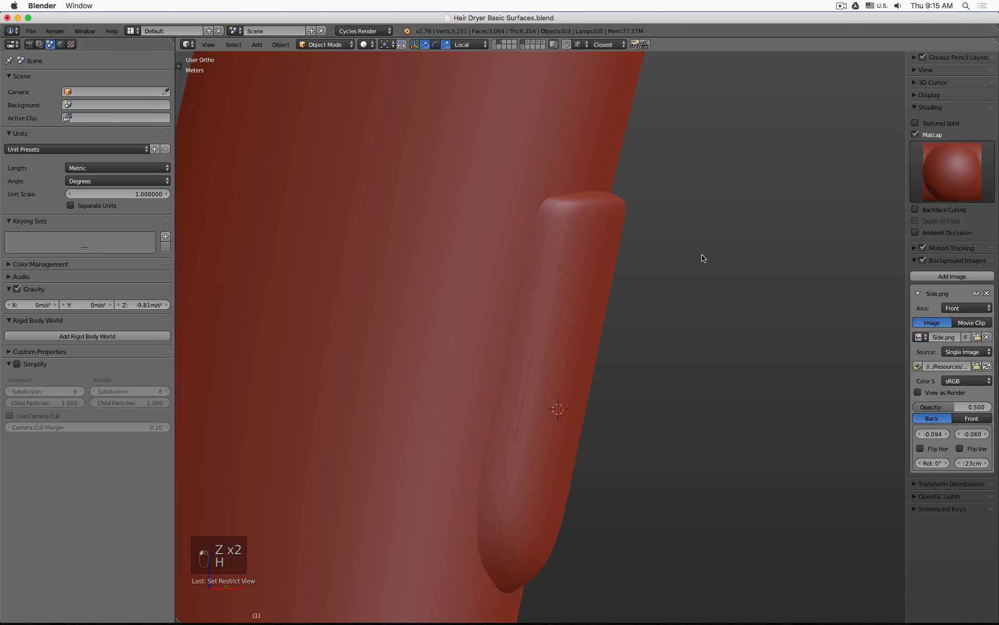
mouse_move(703, 256)
middle_mouse_down()
mouse_move(522, 239)
mouse_move(431, 281)
mouse_move(695, 238)
middle_mouse_up()
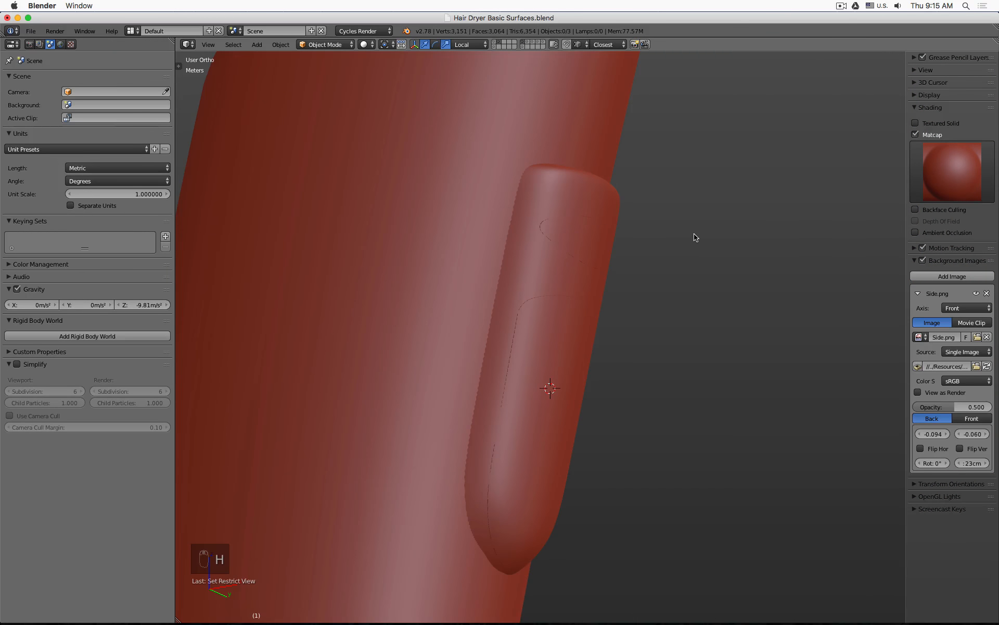
key("alt+h")
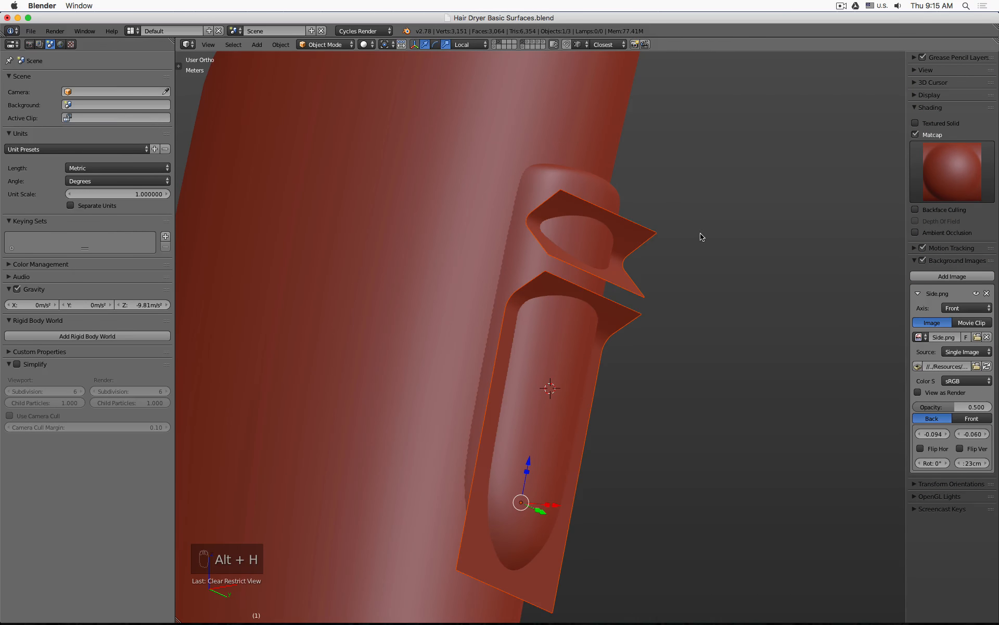
Step: Make the normals of all Trim Button faces consistent
right_click(638, 239)
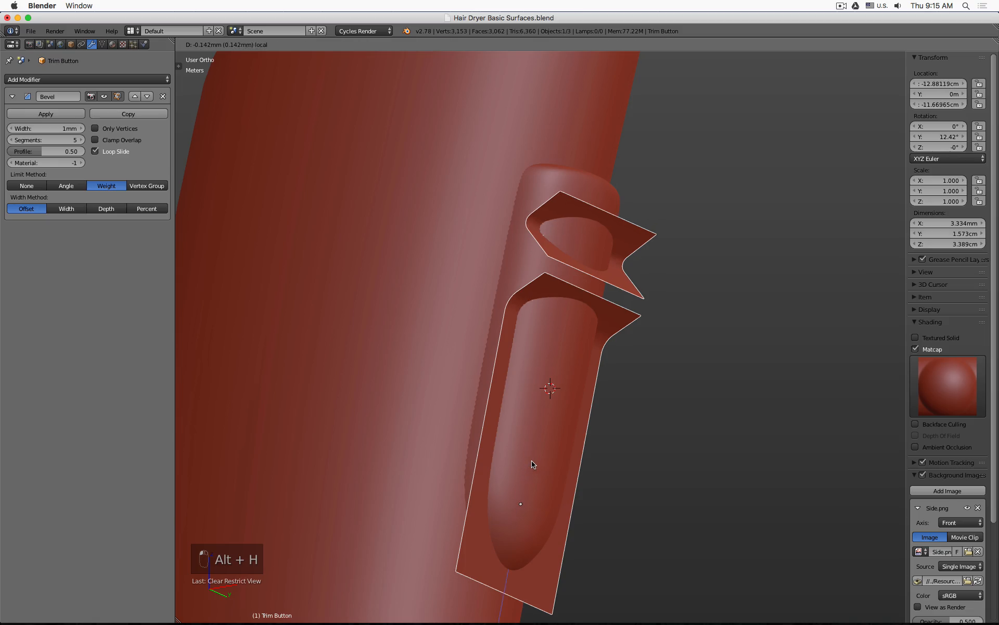
key("Tab")
key("a")
key("a")
key("a")
key("a")
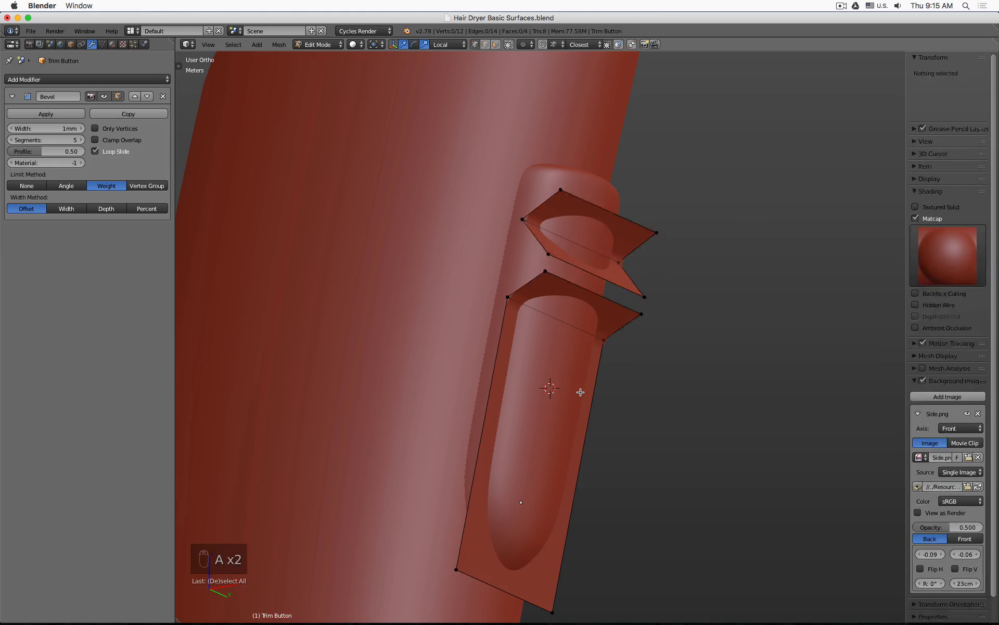
key("ctrl+n")
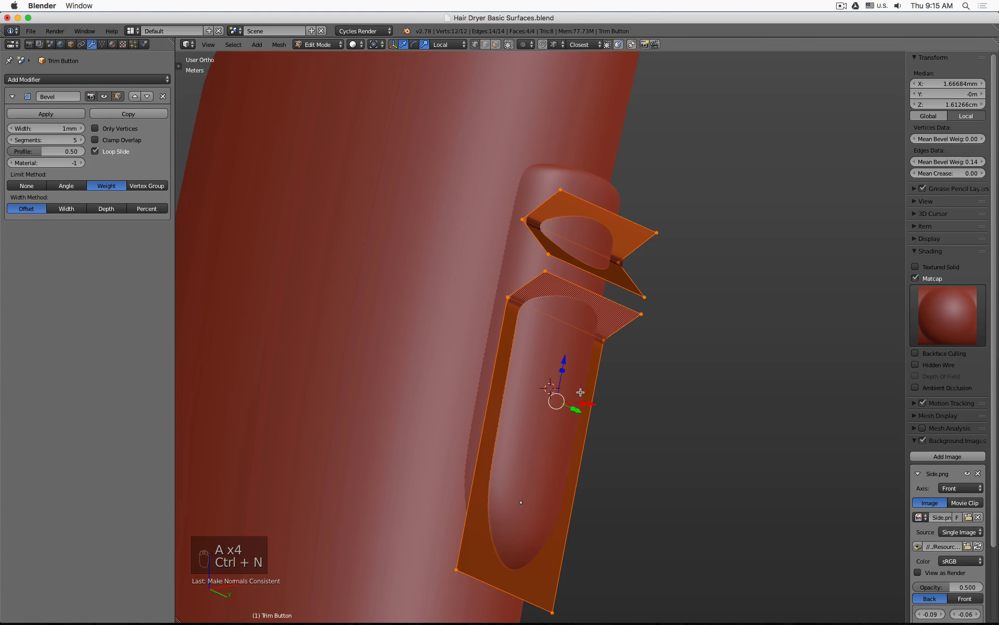
Step: Examine the Boolean cut in wireframe and solid shading, and check the vertices of Trim Button's upper notch
key("Tab")
key("z")
key("z")
key("z")
middle_click_drag(581, 395, 644, 339)
key("Tab")
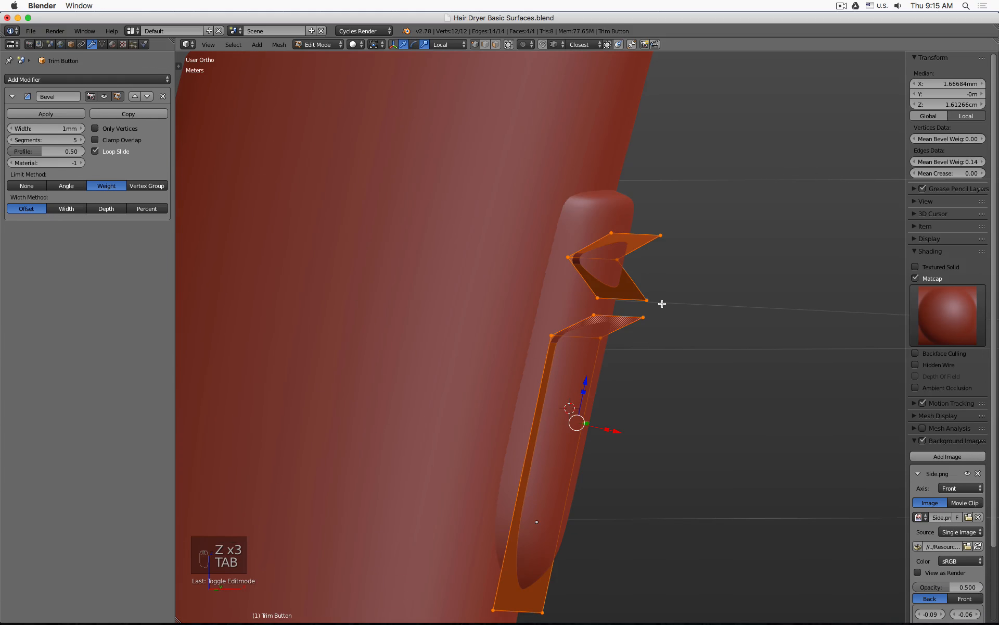
right_click(647, 300)
right_click(660, 236, "shift")
right_click(621, 259, "shift")
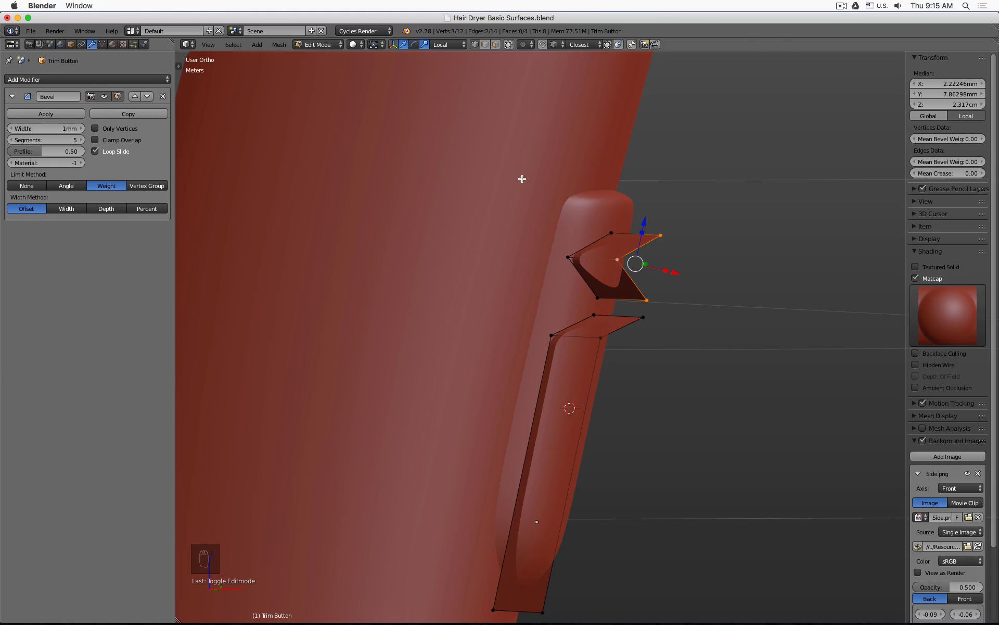
key("Tab")
Step: Set the solver of the button's Boolean modifier to Carve and check the cut from both sides
right_click(636, 206)
left_click(148, 241)
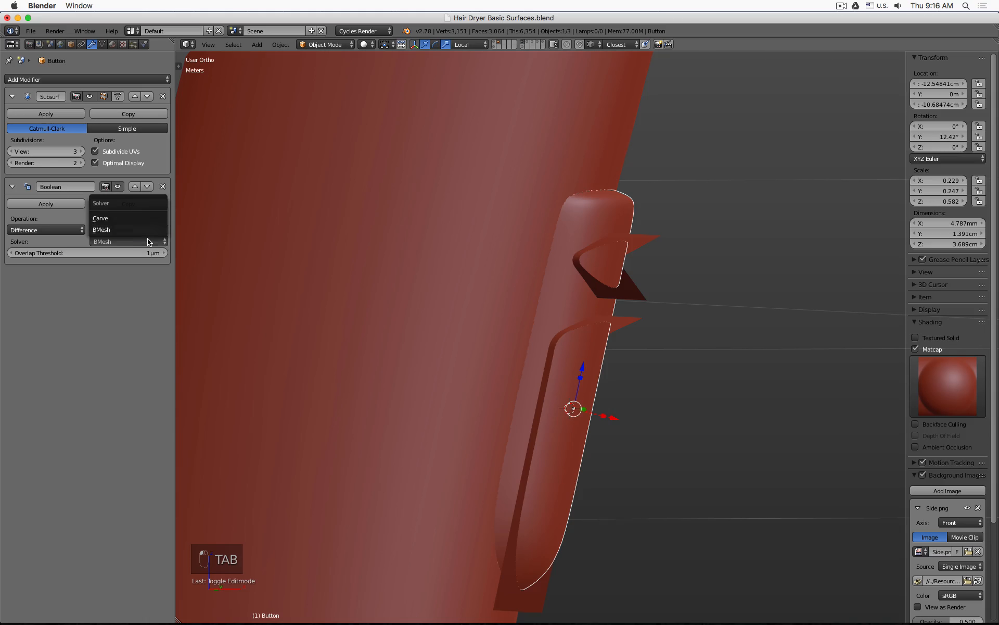
left_click(130, 218)
middle_click_drag(582, 237, 498, 215)
key("Tab")
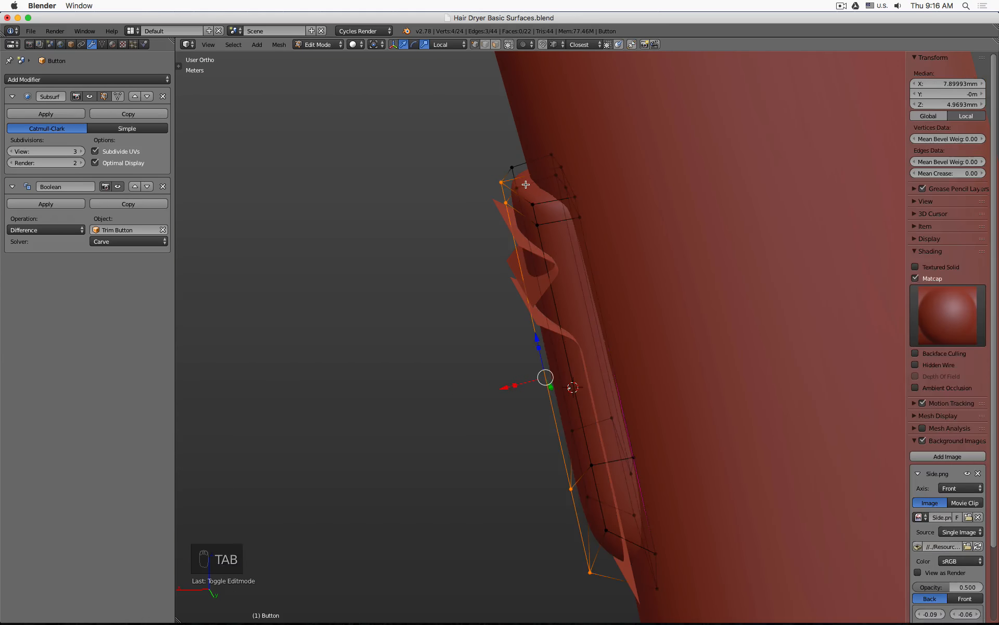
key("z")
key("z")
key("Tab")
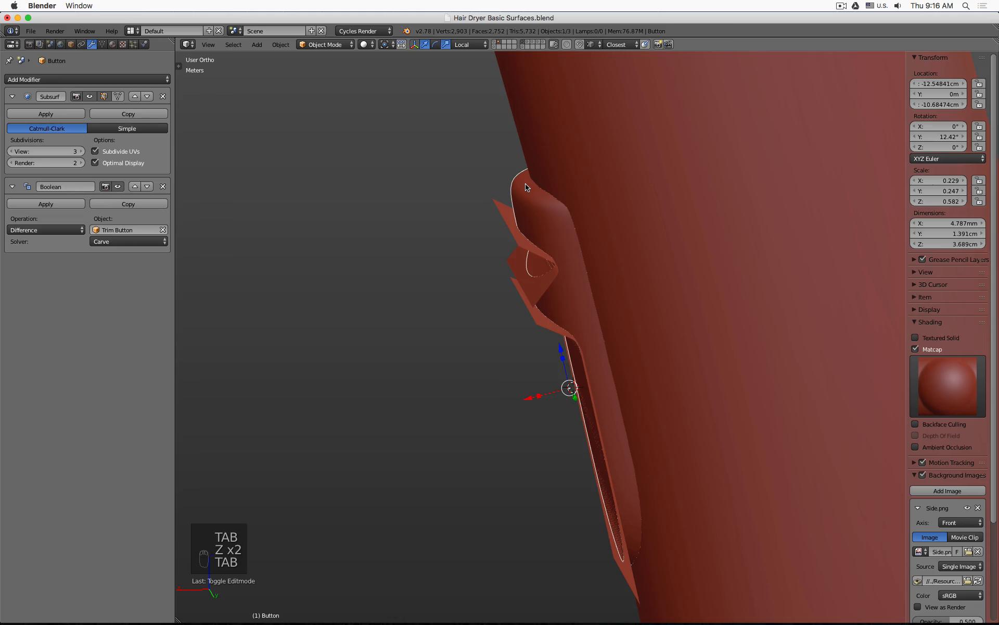
middle_click_drag(527, 193, 680, 226)
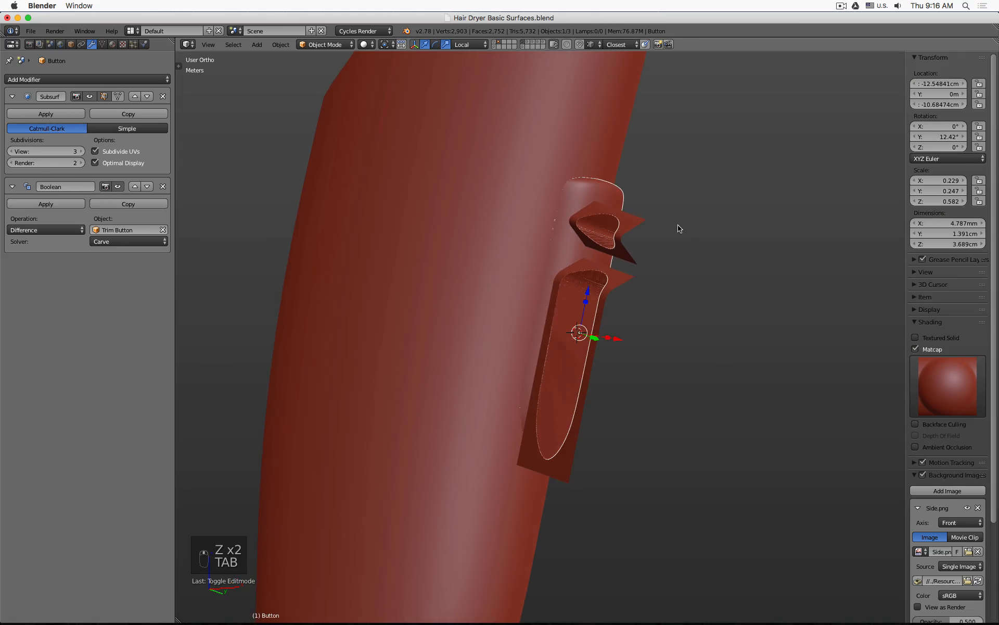
Step: Temporarily hide Trim Button and compare the cut button with the reference photo IMG_3763.JPG
right_click(643, 222)
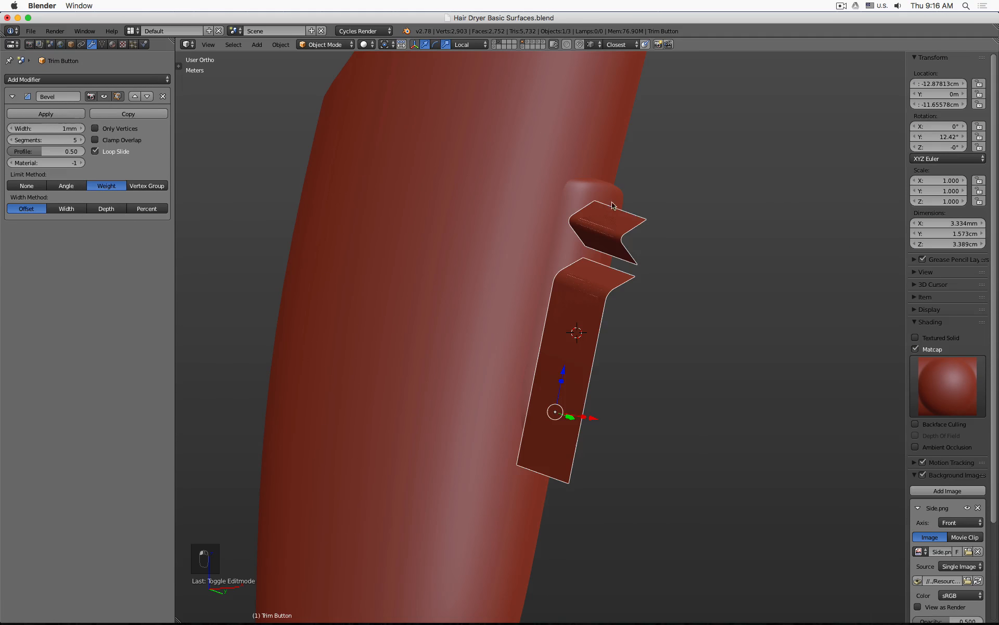
right_click(593, 201)
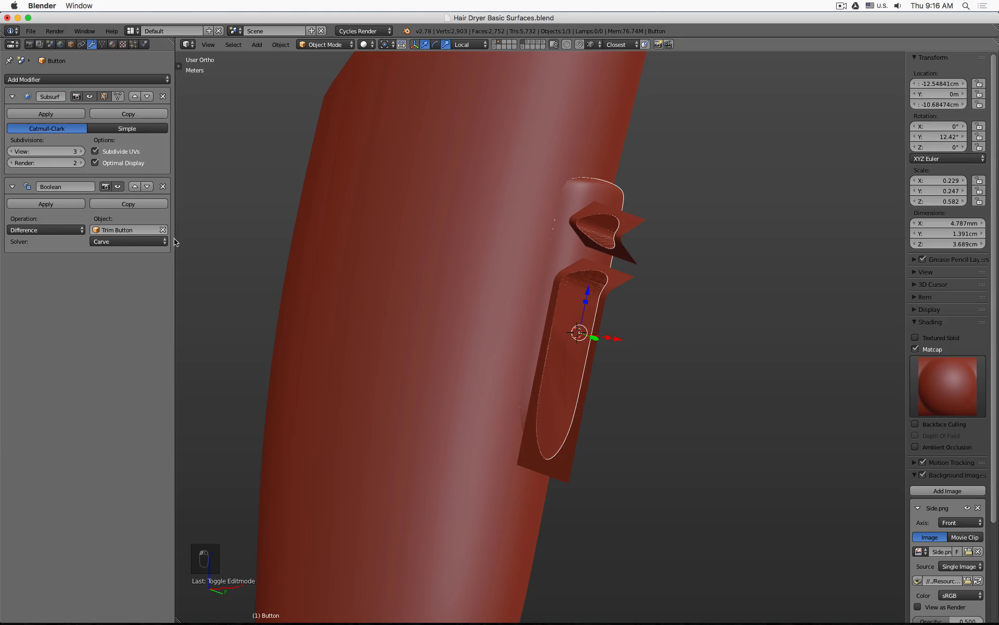
middle_click_drag(592, 225, 611, 241)
key("h")
key("super+Tab")
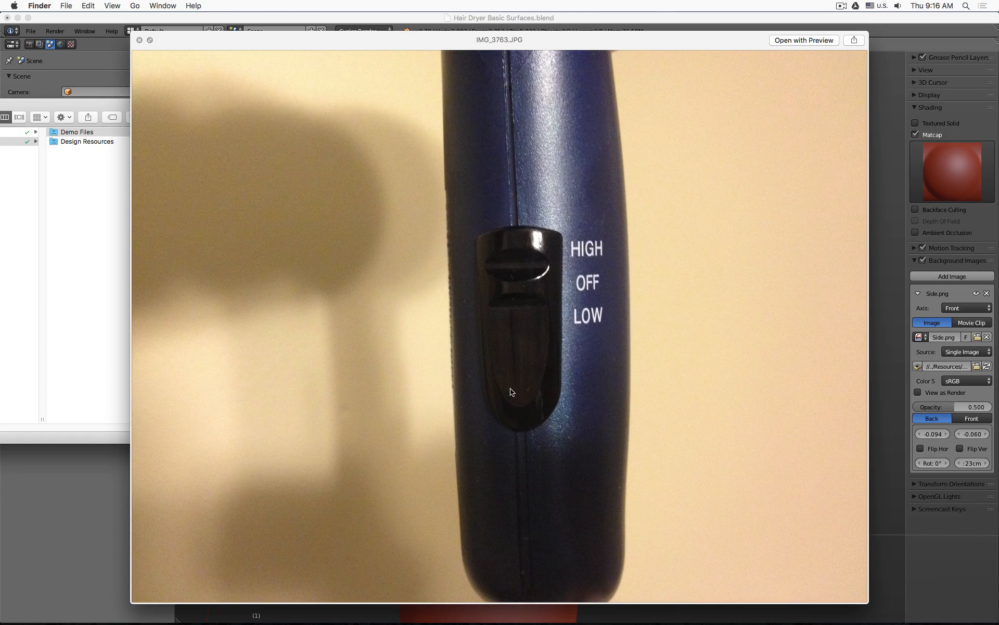
key("super+Tab")
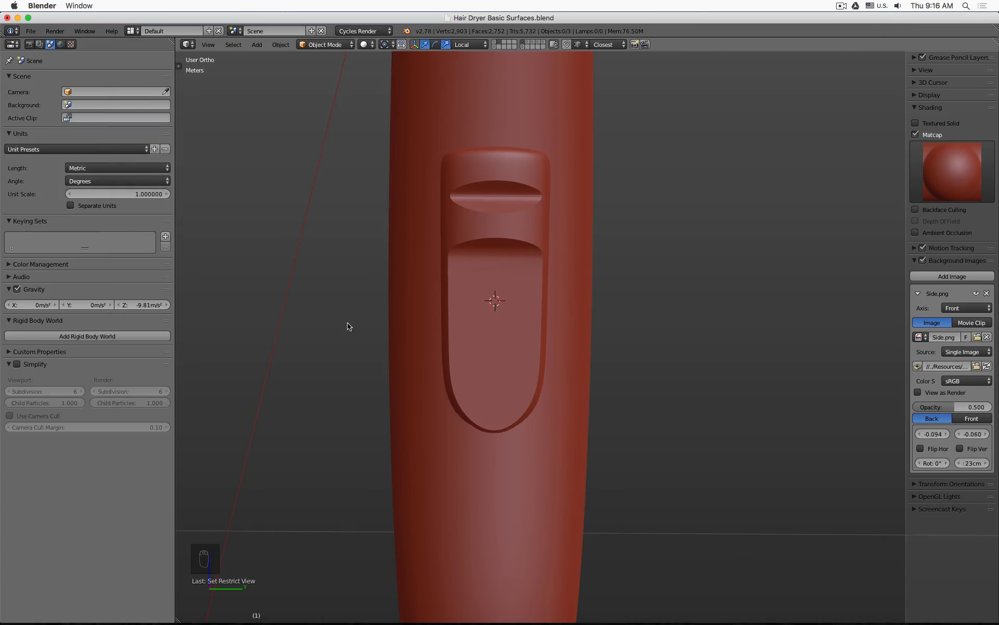
key("super+Tab")
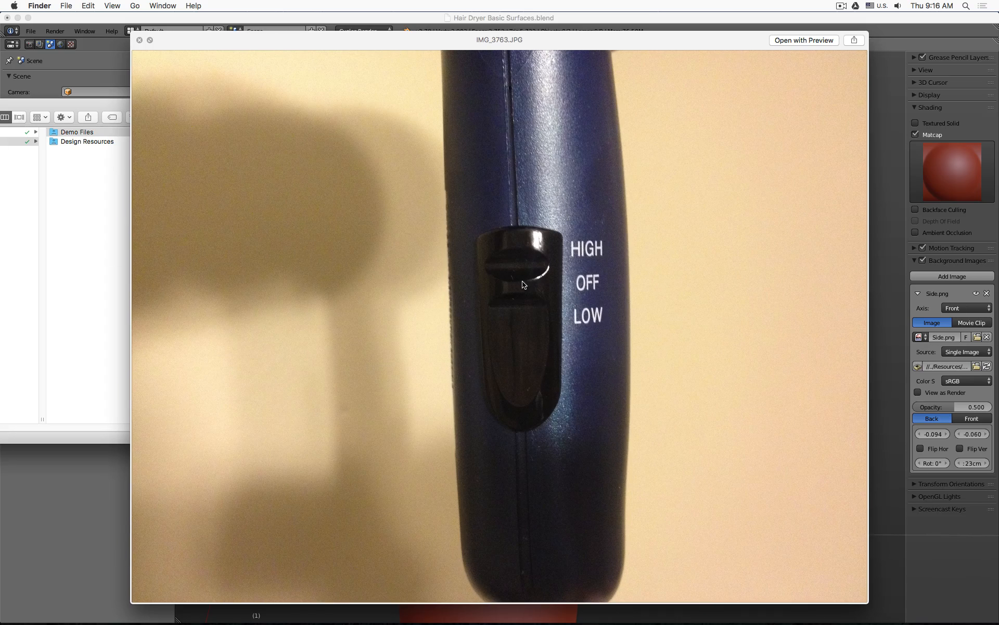
key("super+Tab")
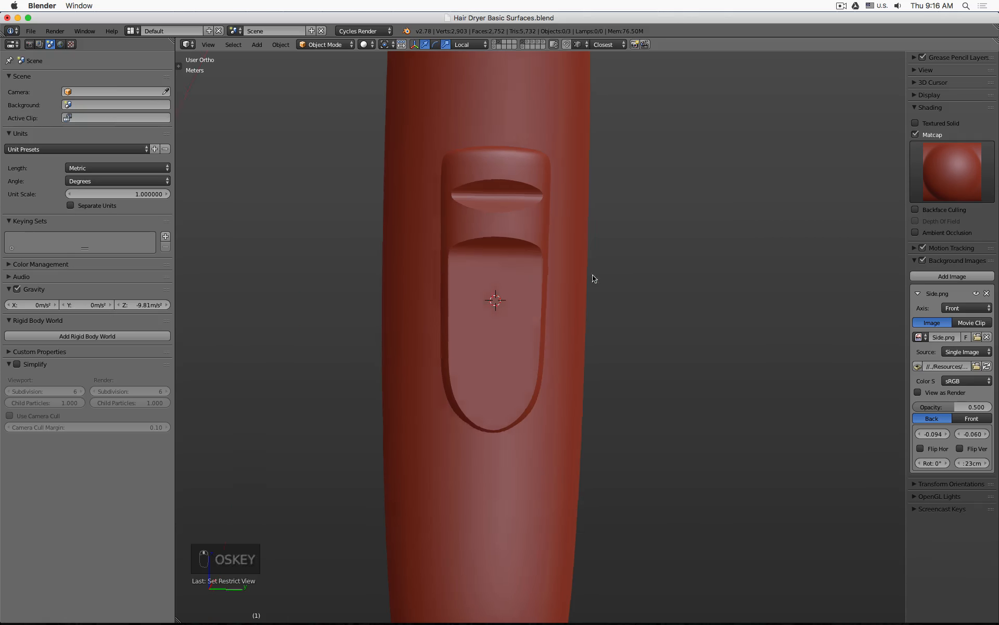
middle_click_drag(584, 283, 651, 267)
key("alt+h")
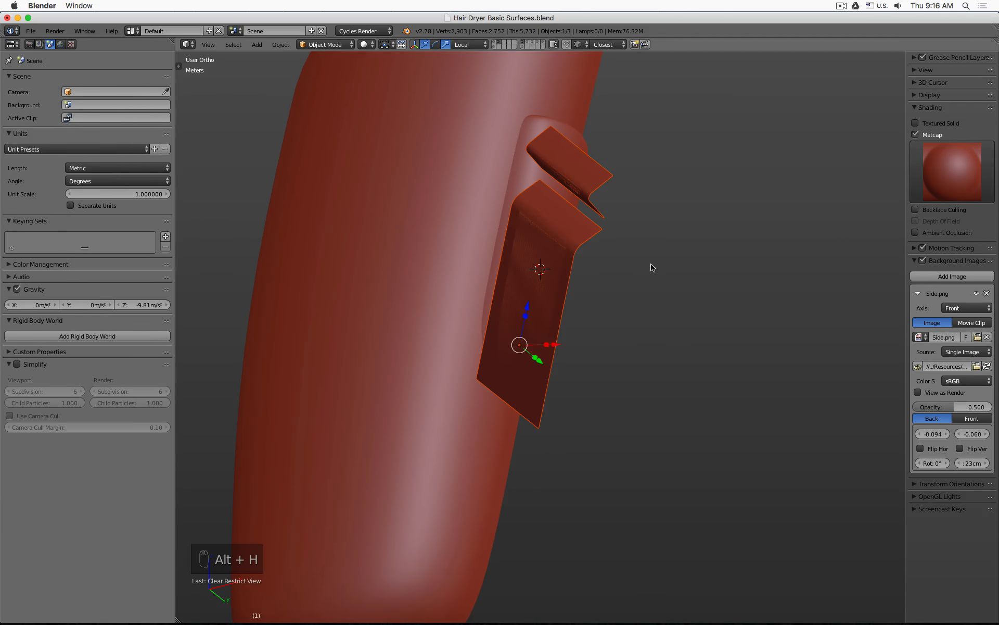
Step: Set Trim Button's maximum draw type to Wire
right_click(597, 228)
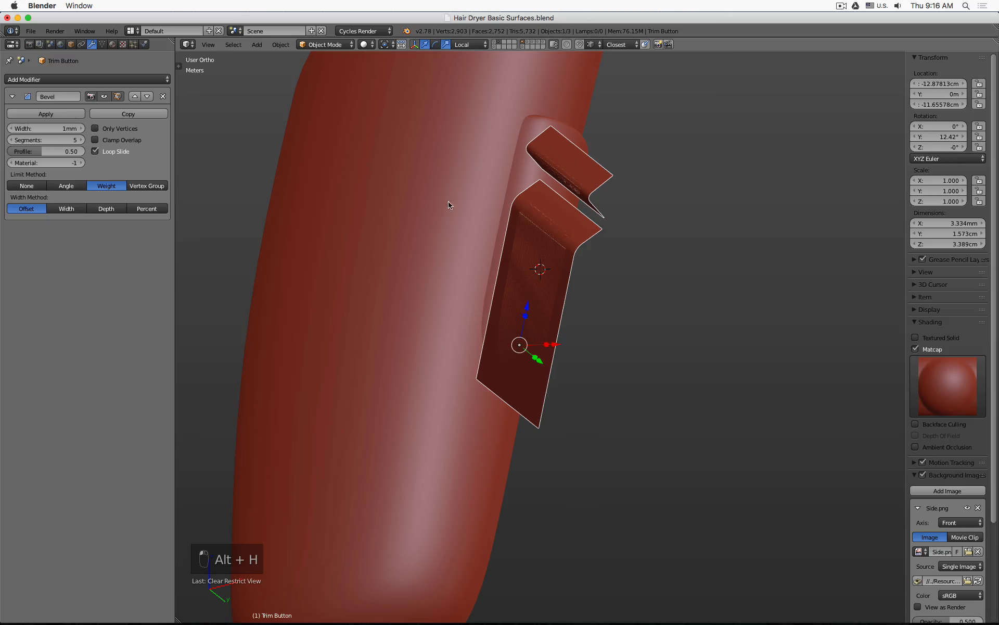
left_click(70, 45)
left_click(49, 360)
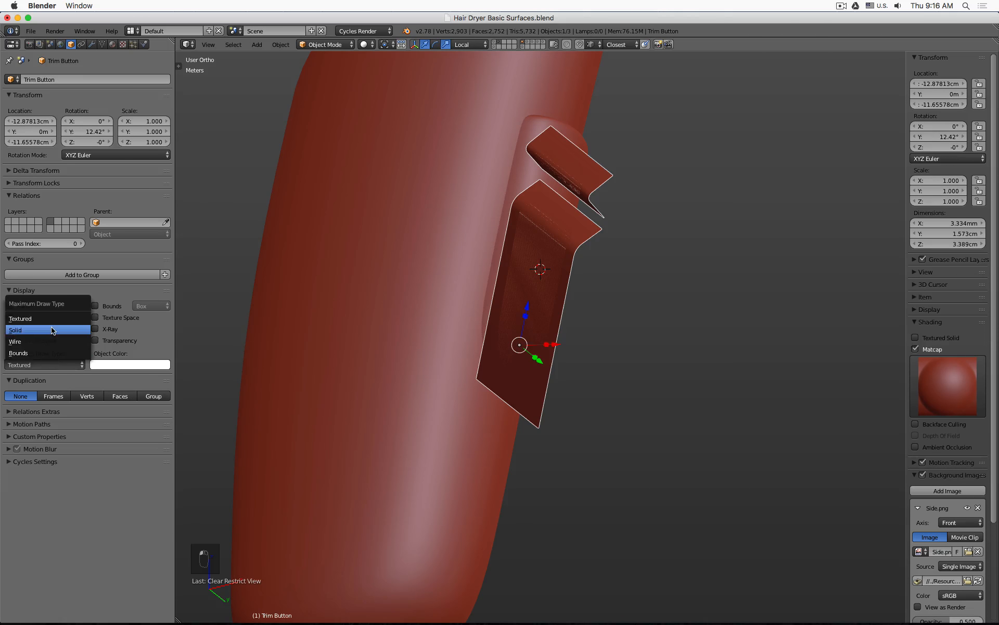
left_click(31, 338)
middle_click_drag(765, 255, 558, 279)
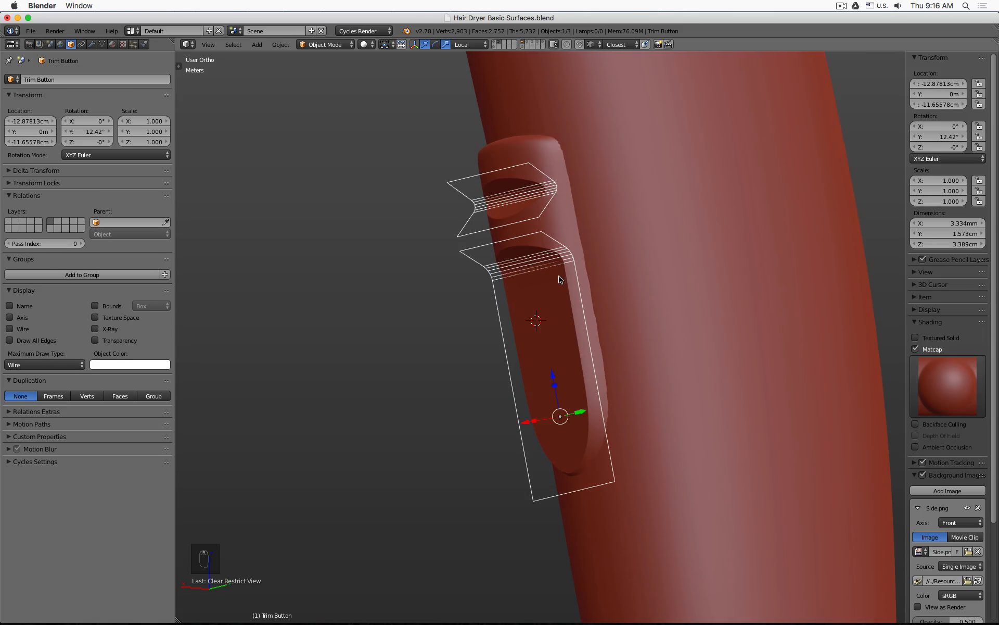
middle_click_drag(612, 398, 615, 393)
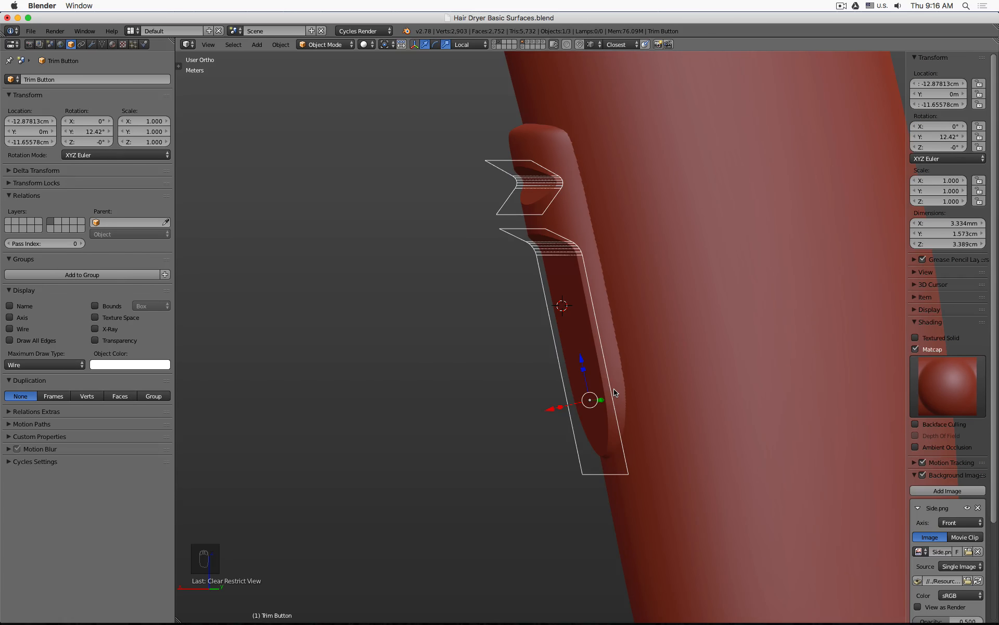
Step: Shift Trim Button slightly outward along its local X axis and rotate it about Y to about 11.49°
middle_click_drag(572, 223, 561, 364)
left_click_drag(555, 413, 551, 414)
middle_click_drag(523, 271, 492, 253)
key("r")
key("y")
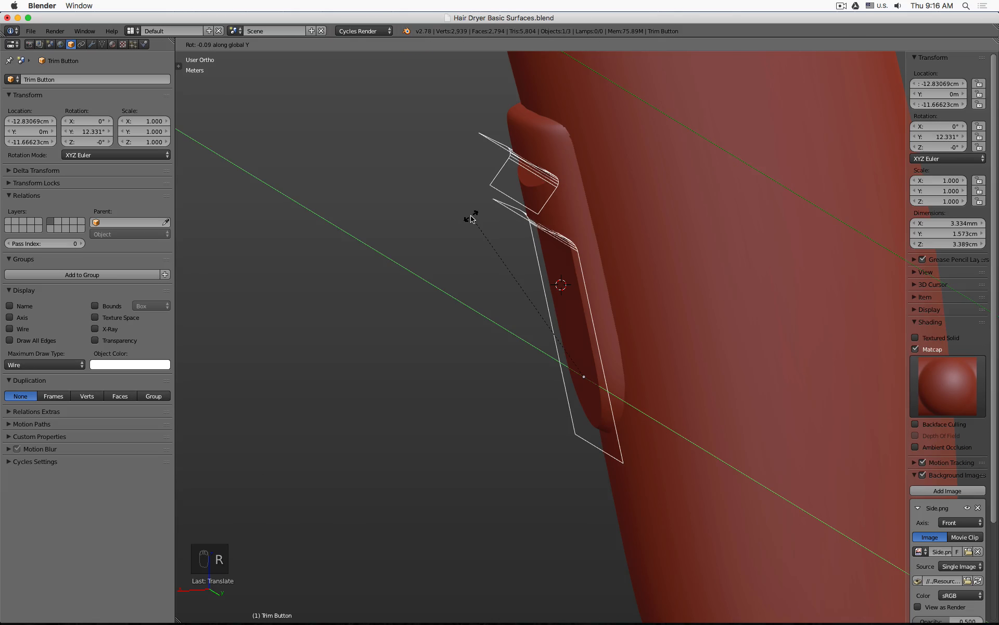
left_click(474, 217)
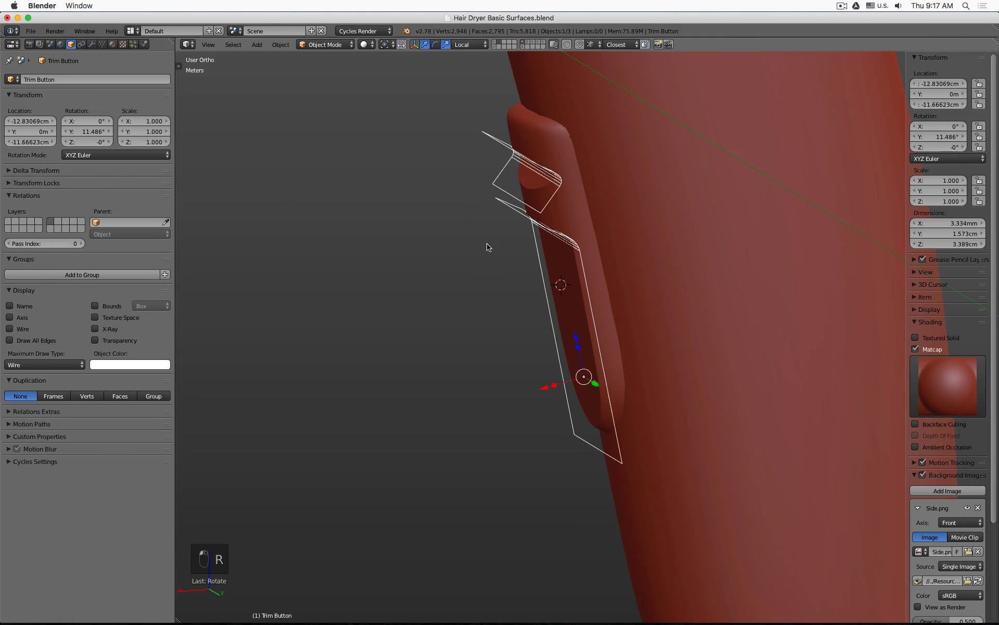
Step: Move Trim Button slightly farther outward along its local X axis, to about X -12.808 cm and Z -11.671 cm
middle_click_drag(486, 245, 591, 218)
key("KP_1")
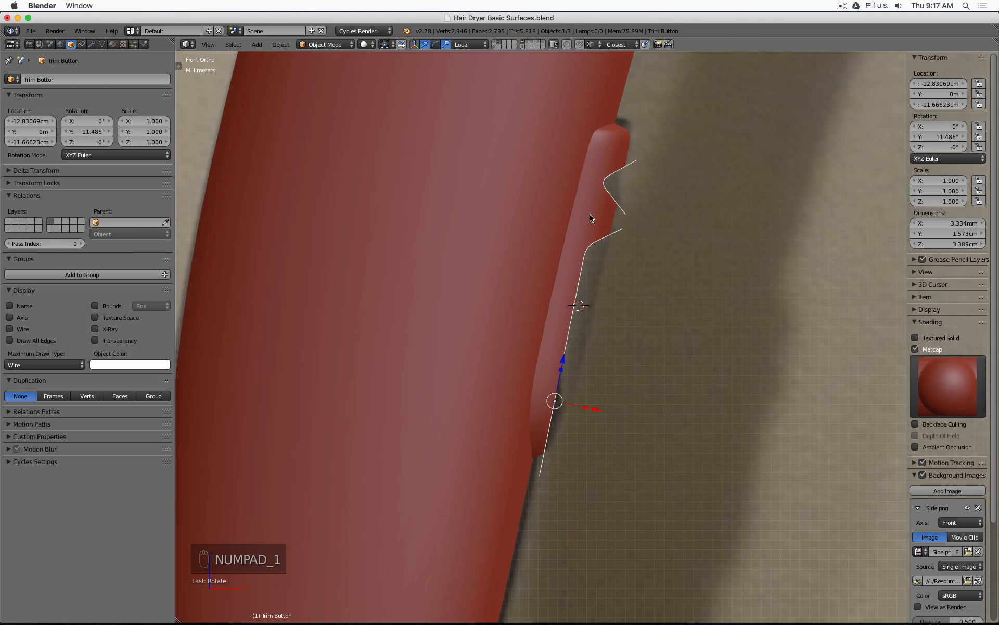
key("KP_6")
key("KP_3")
key("KP_2")
key("KP_2")
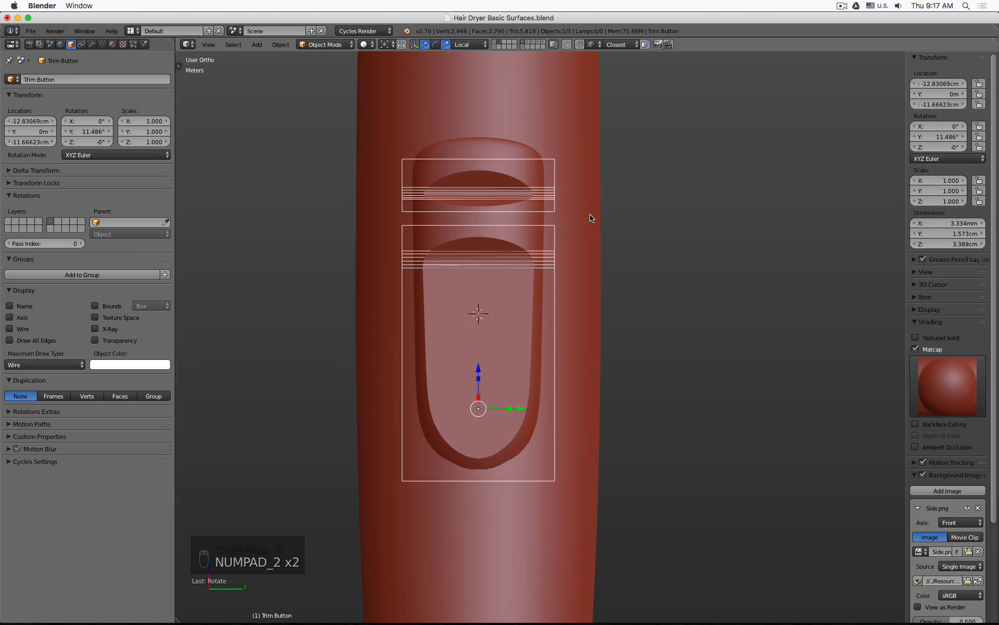
middle_click_drag(625, 248, 556, 365)
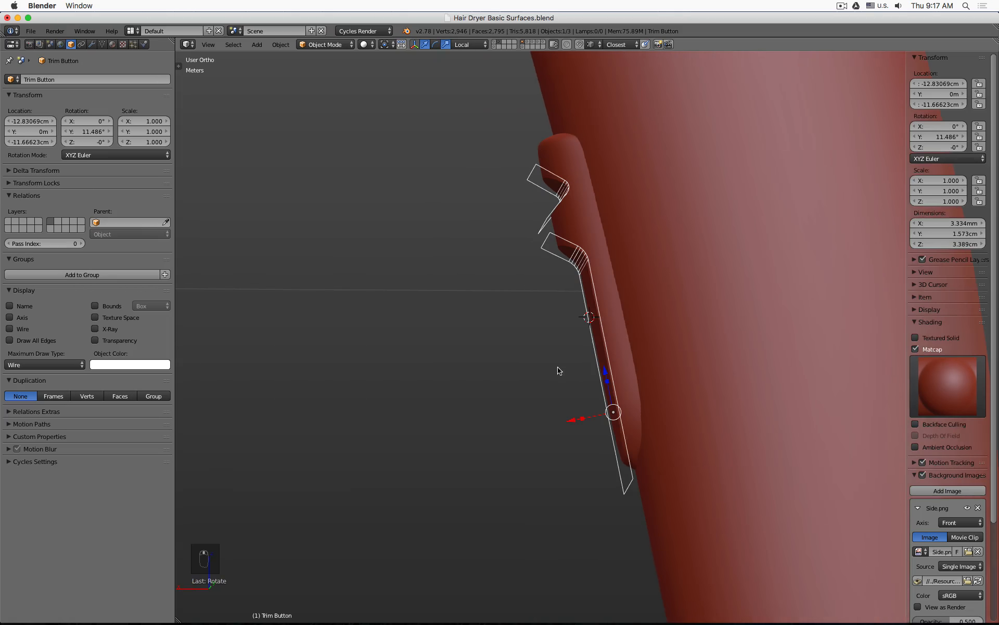
left_click_drag(570, 420, 567, 421)
key("Tab")
middle_click_drag(486, 335, 603, 329)
key("Tab")
key("a")
key("a")
key("a")
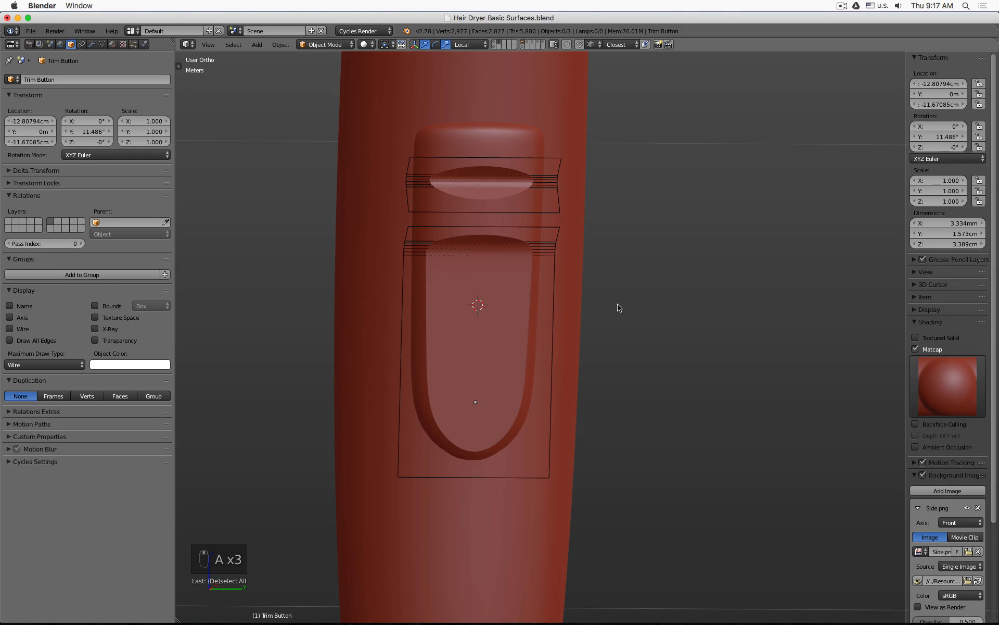
Step: Apply smooth shading to Trim Button and hide it
right_click(551, 246)
key("h")
middle_click_drag(604, 283, 651, 282)
key("alt+h")
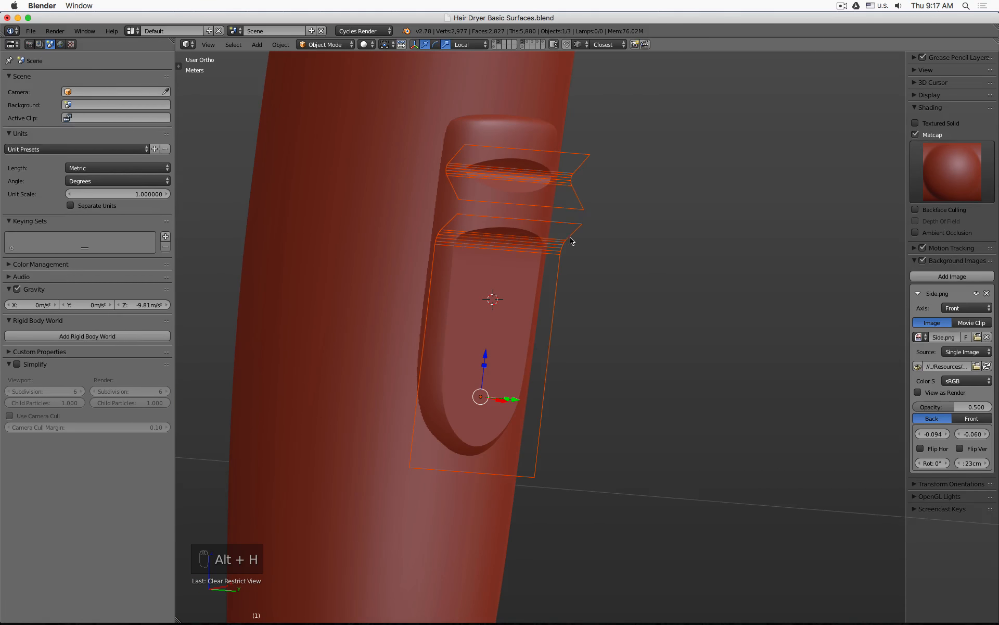
key("space")
key("Return")
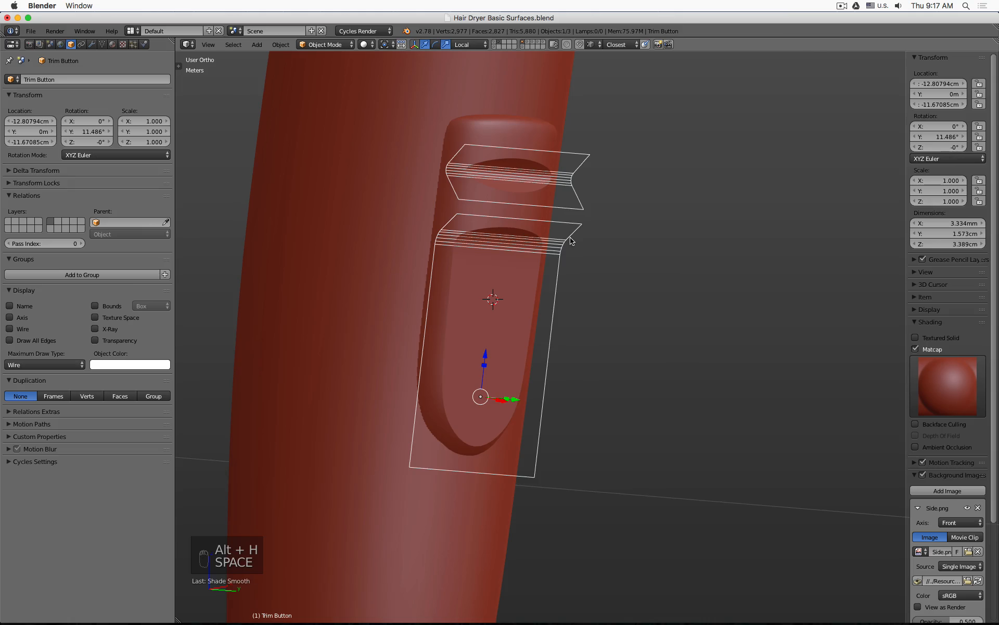
key("h")
Step: Examine the trimmed button up close and compare the handle and button with the side reference image in front view
right_click(542, 237)
key("Tab")
key("Tab")
key("Tab")
middle_click_drag(648, 256, 623, 239)
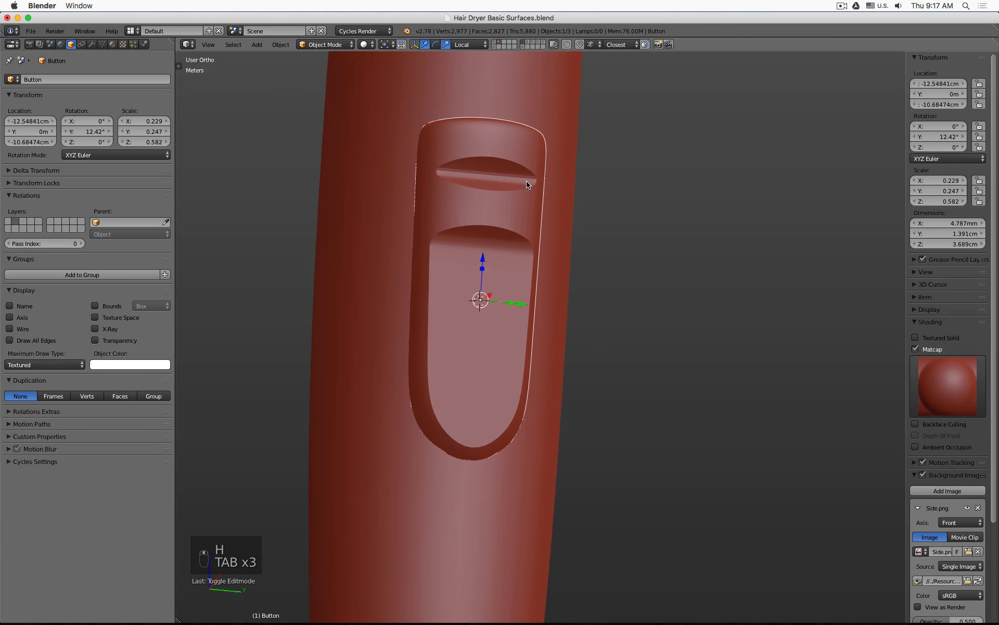
scroll(530, 187, "up", 3)
middle_click_drag(424, 161, 525, 187)
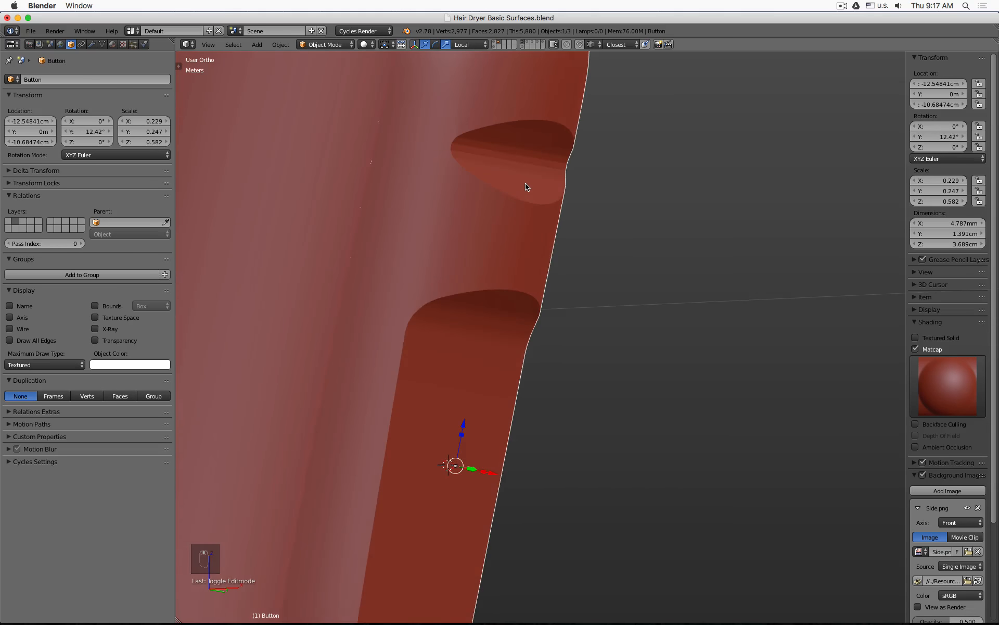
key("KP_1")
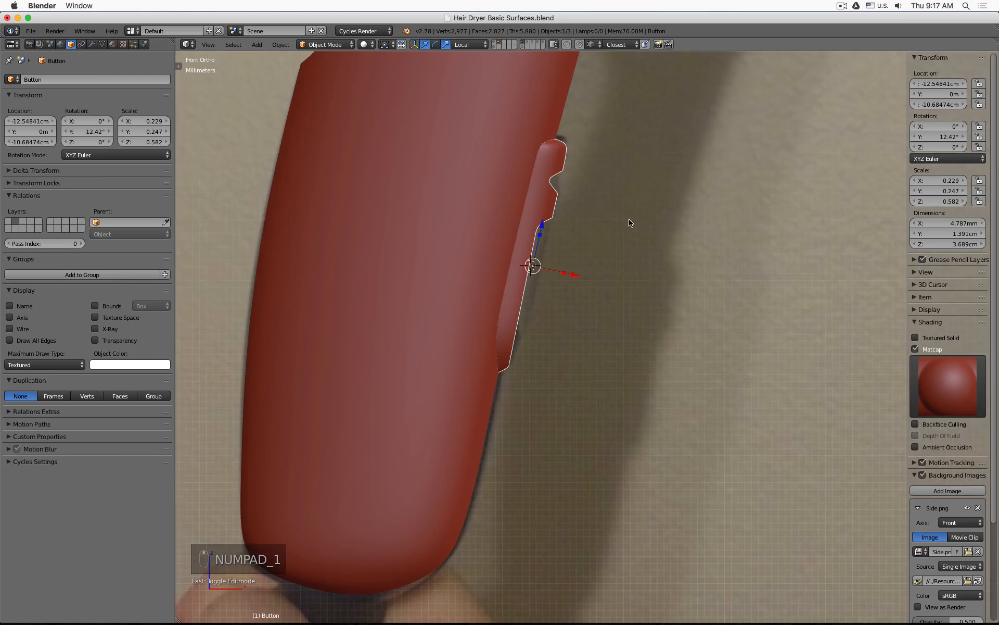
scroll(629, 222, "down", 4)
scroll(651, 198, "up", 2)
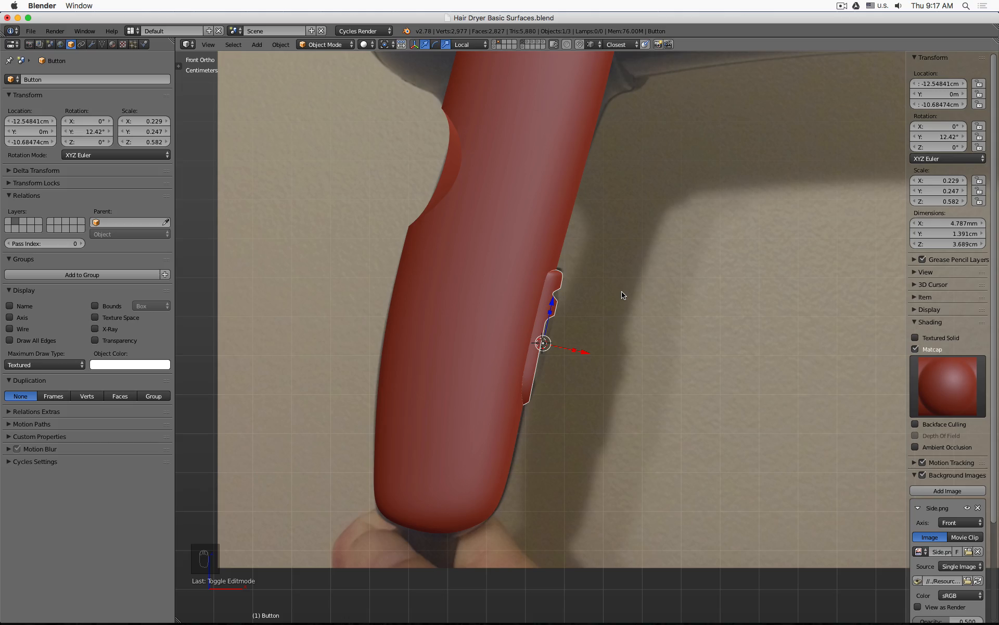
scroll(622, 295, "down", 5)
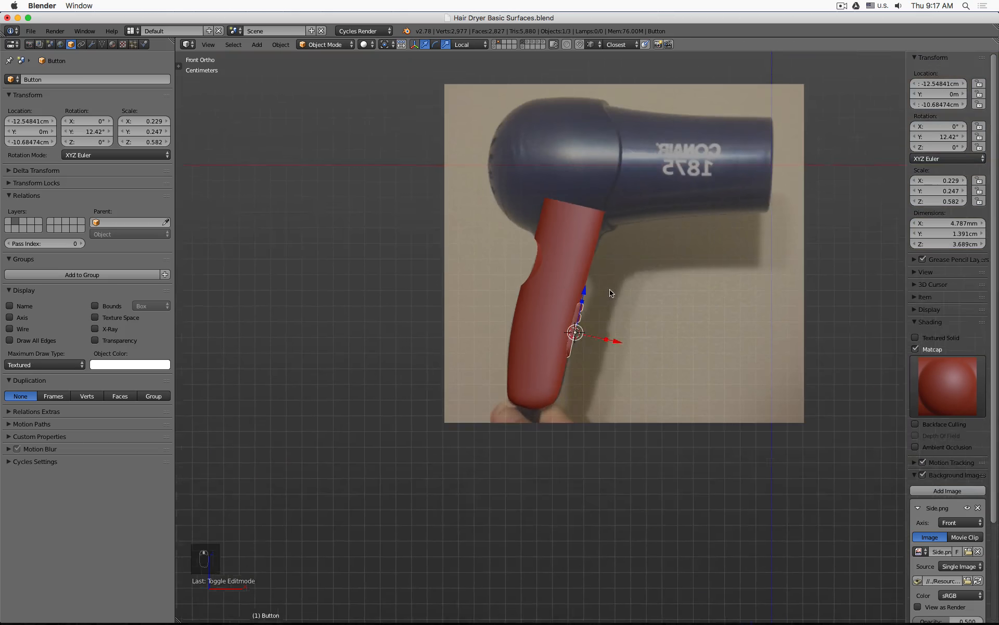
scroll(610, 286, "up", 2)
key("super")
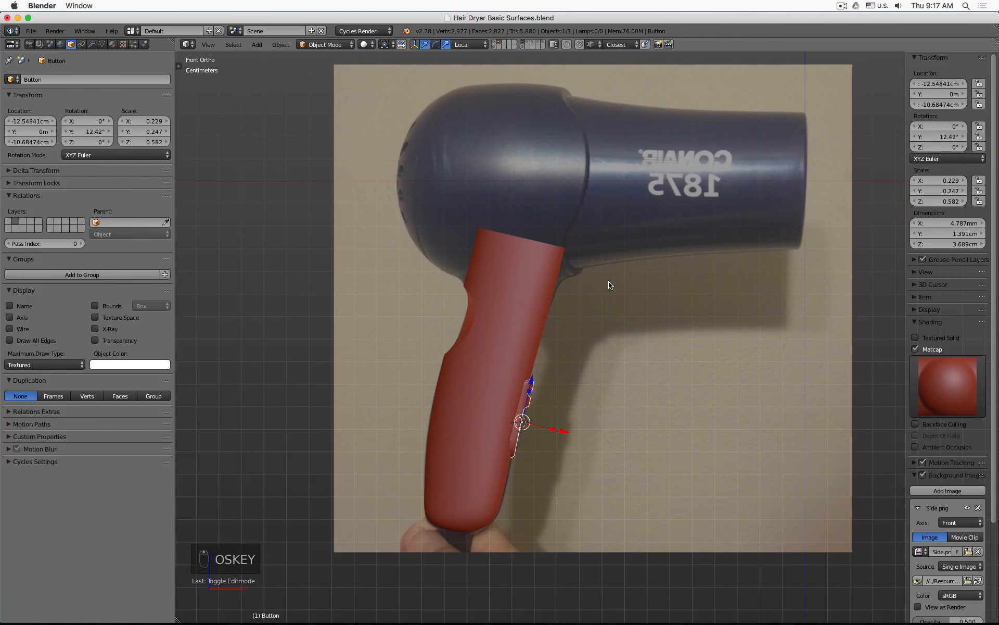